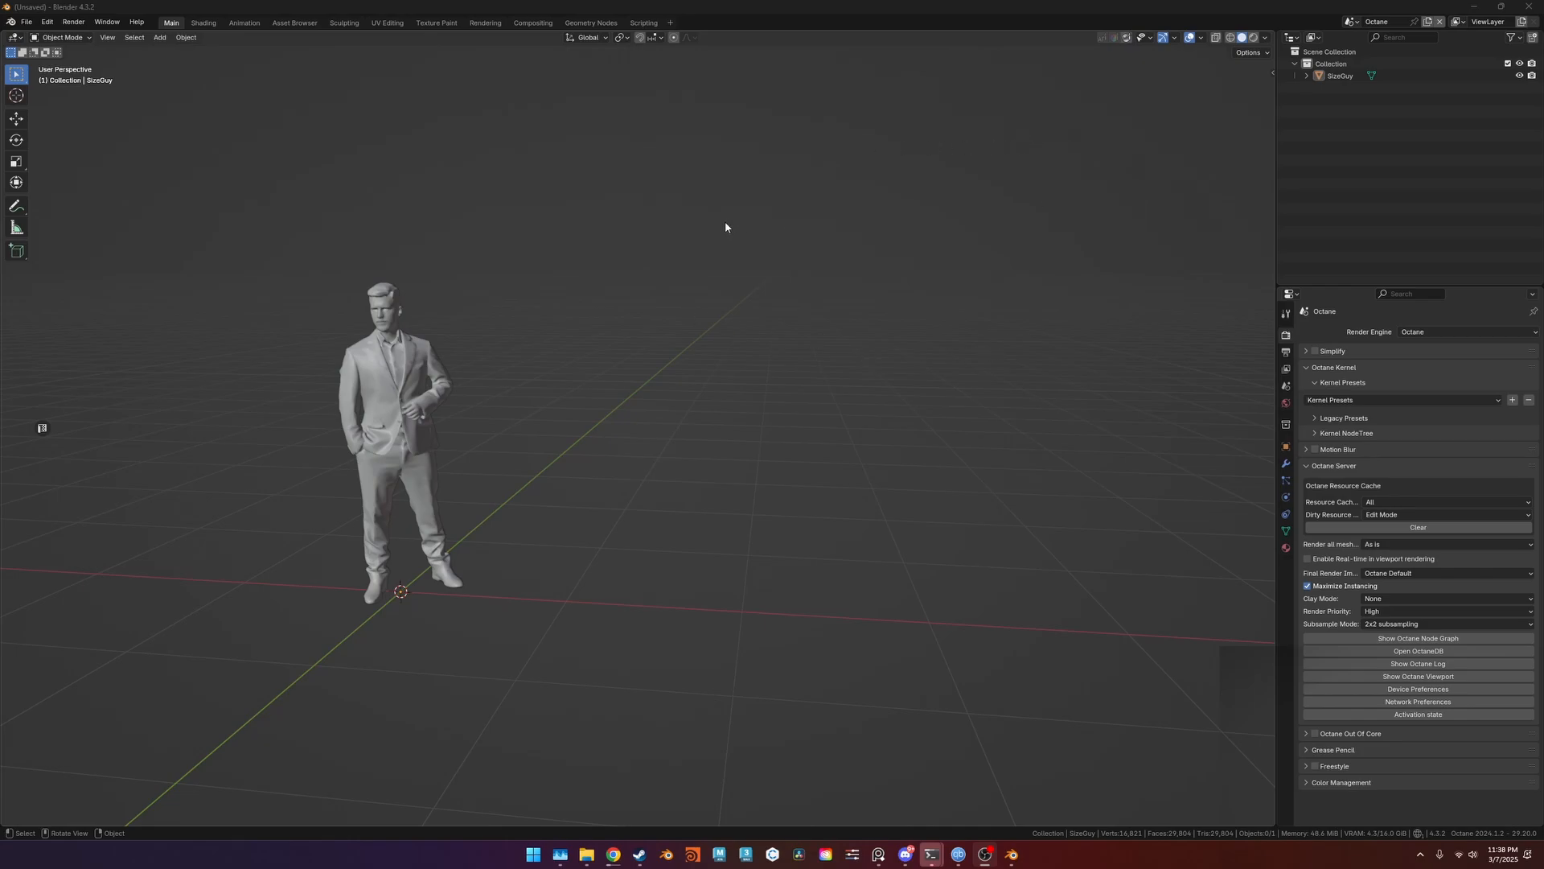
Preview the startup scene with the standing man in rendered shading, expand its kernel node tree settings, and return to solid shading.
middle_click_drag(740, 247, 770, 222, "shift")
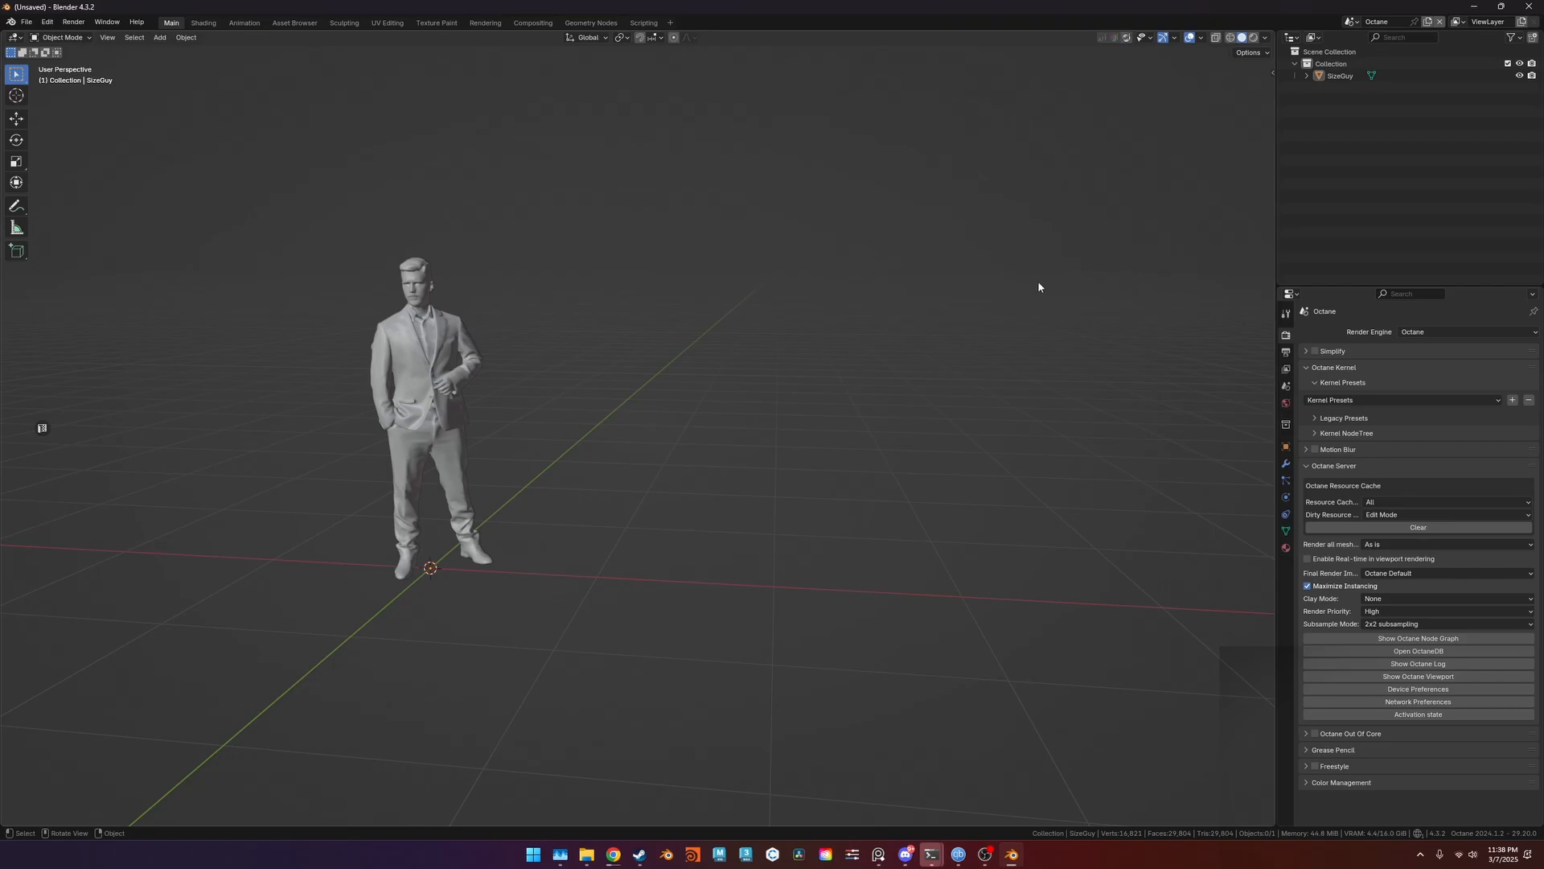
key("z")
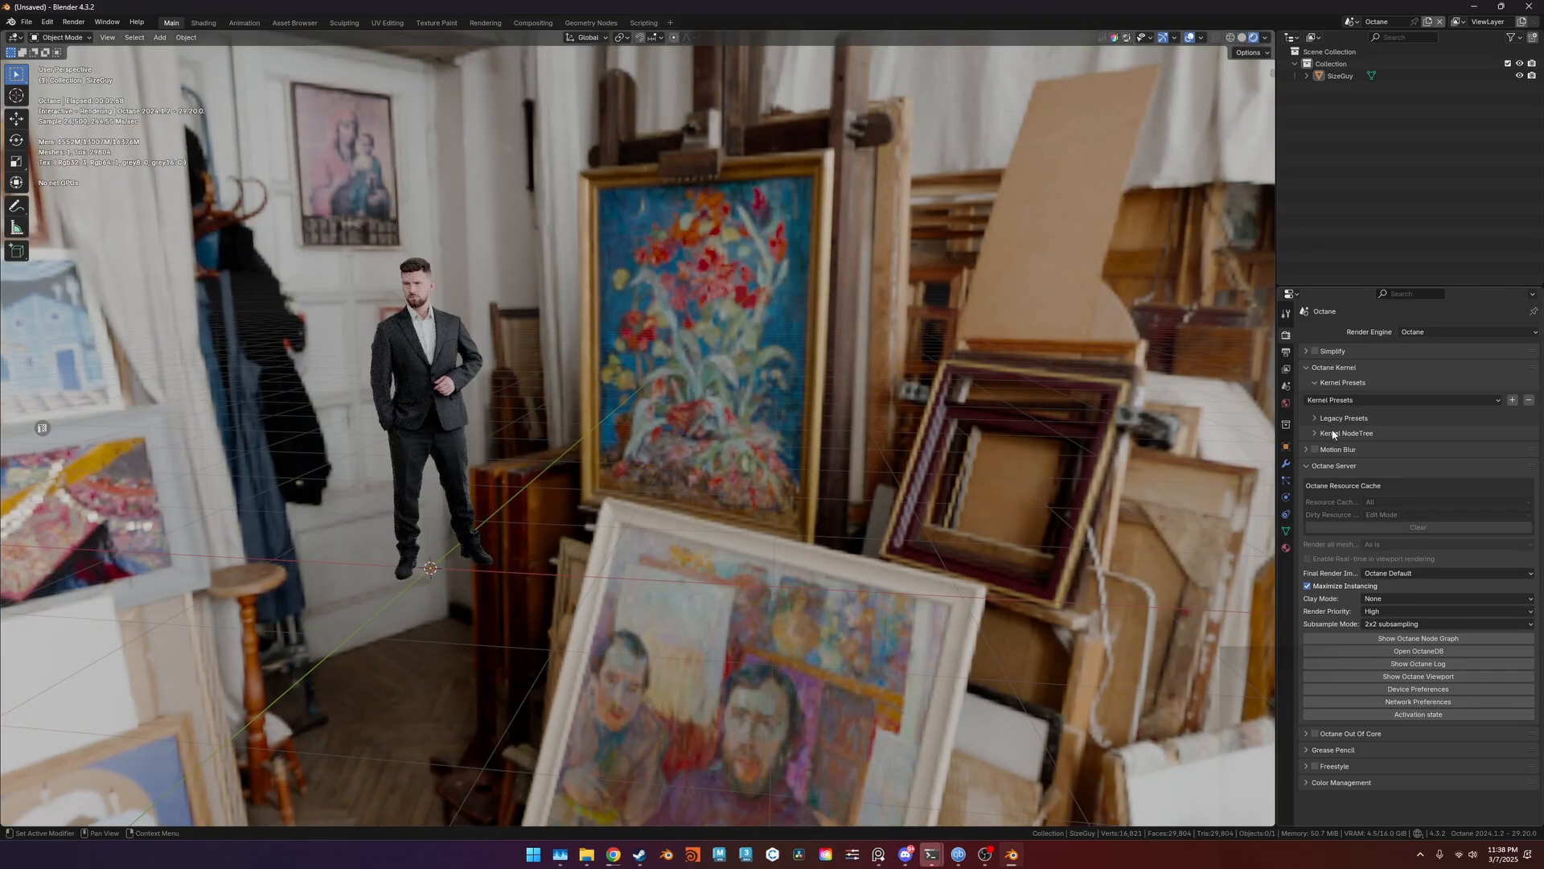
left_click(1343, 433)
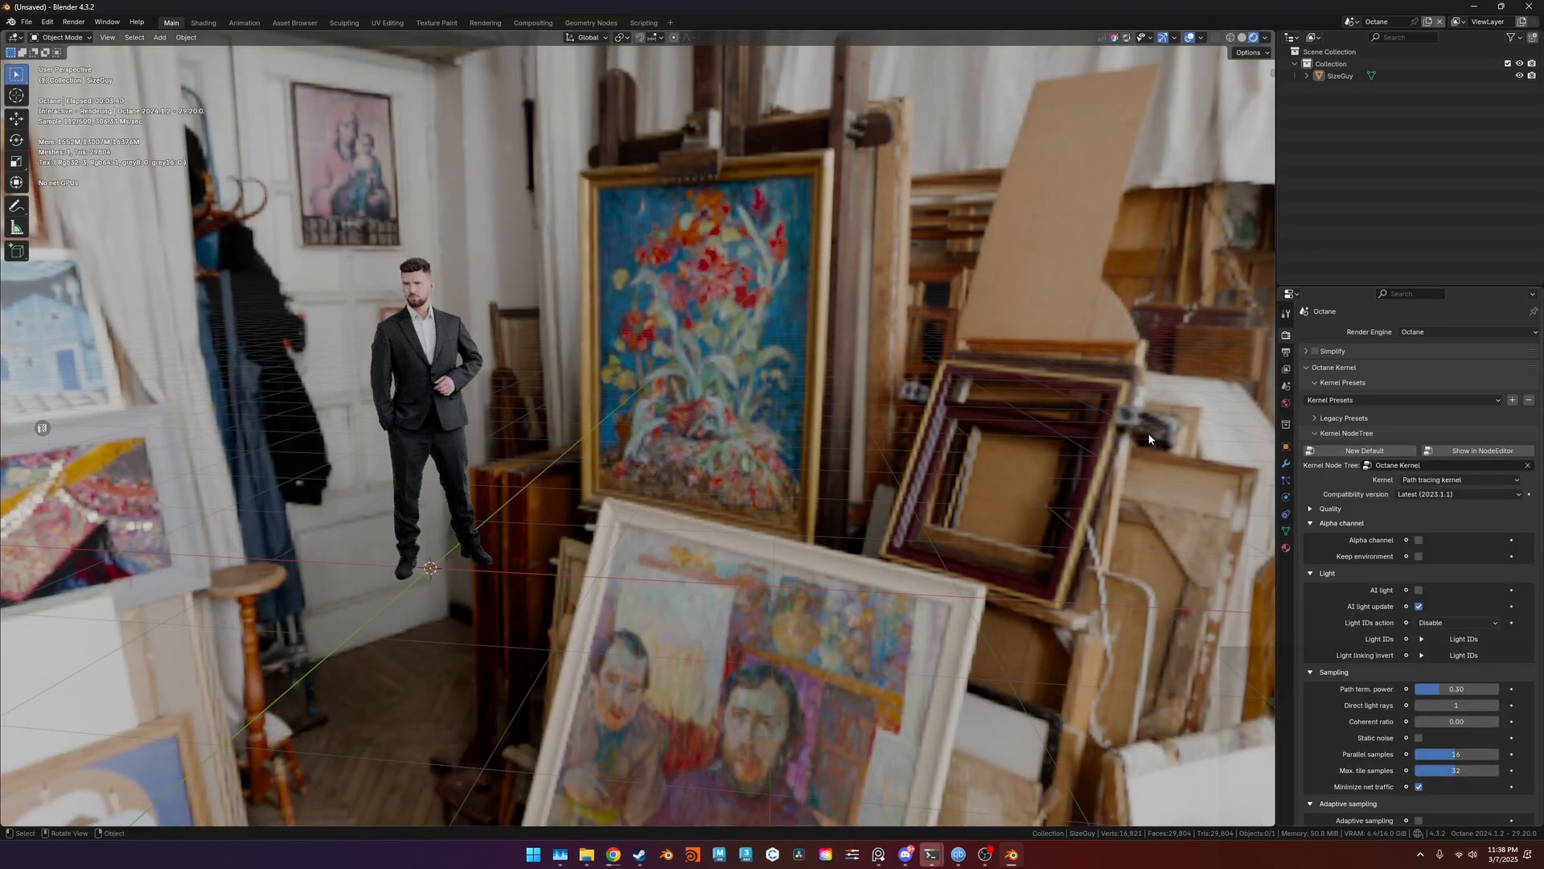
mouse_move(856, 351)
middle_mouse_down()
mouse_move(854, 316)
mouse_move(844, 347)
mouse_move(913, 393)
middle_mouse_up()
key("z")
left_click(913, 340)
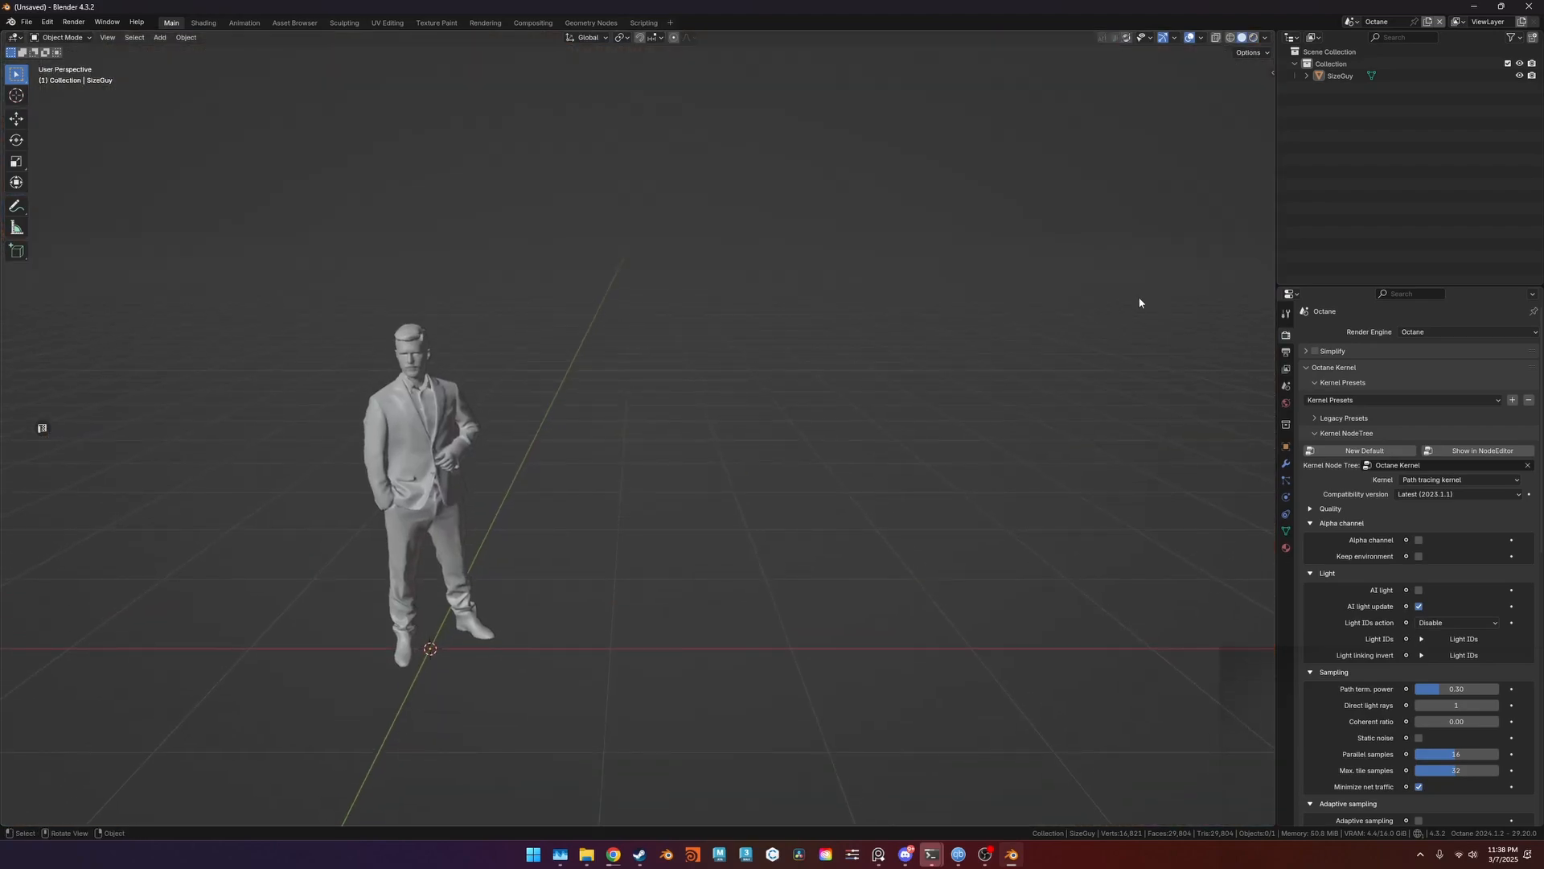
Add a new empty scene and switch its render engine to Octane.
left_click(1428, 21)
left_click(1367, 45)
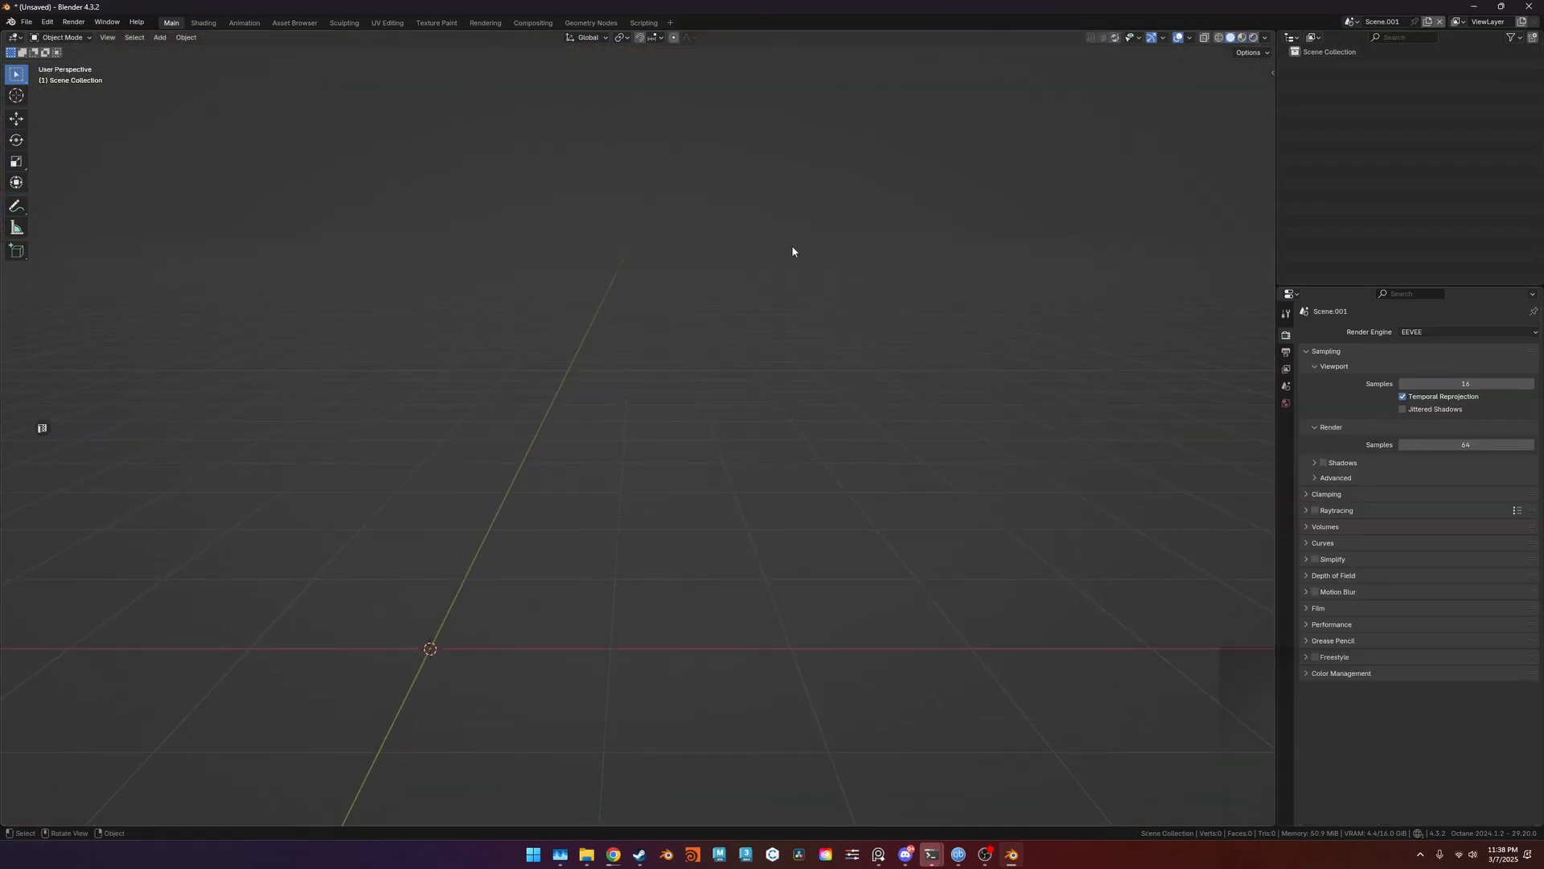
middle_click_drag(793, 249, 782, 215, "shift")
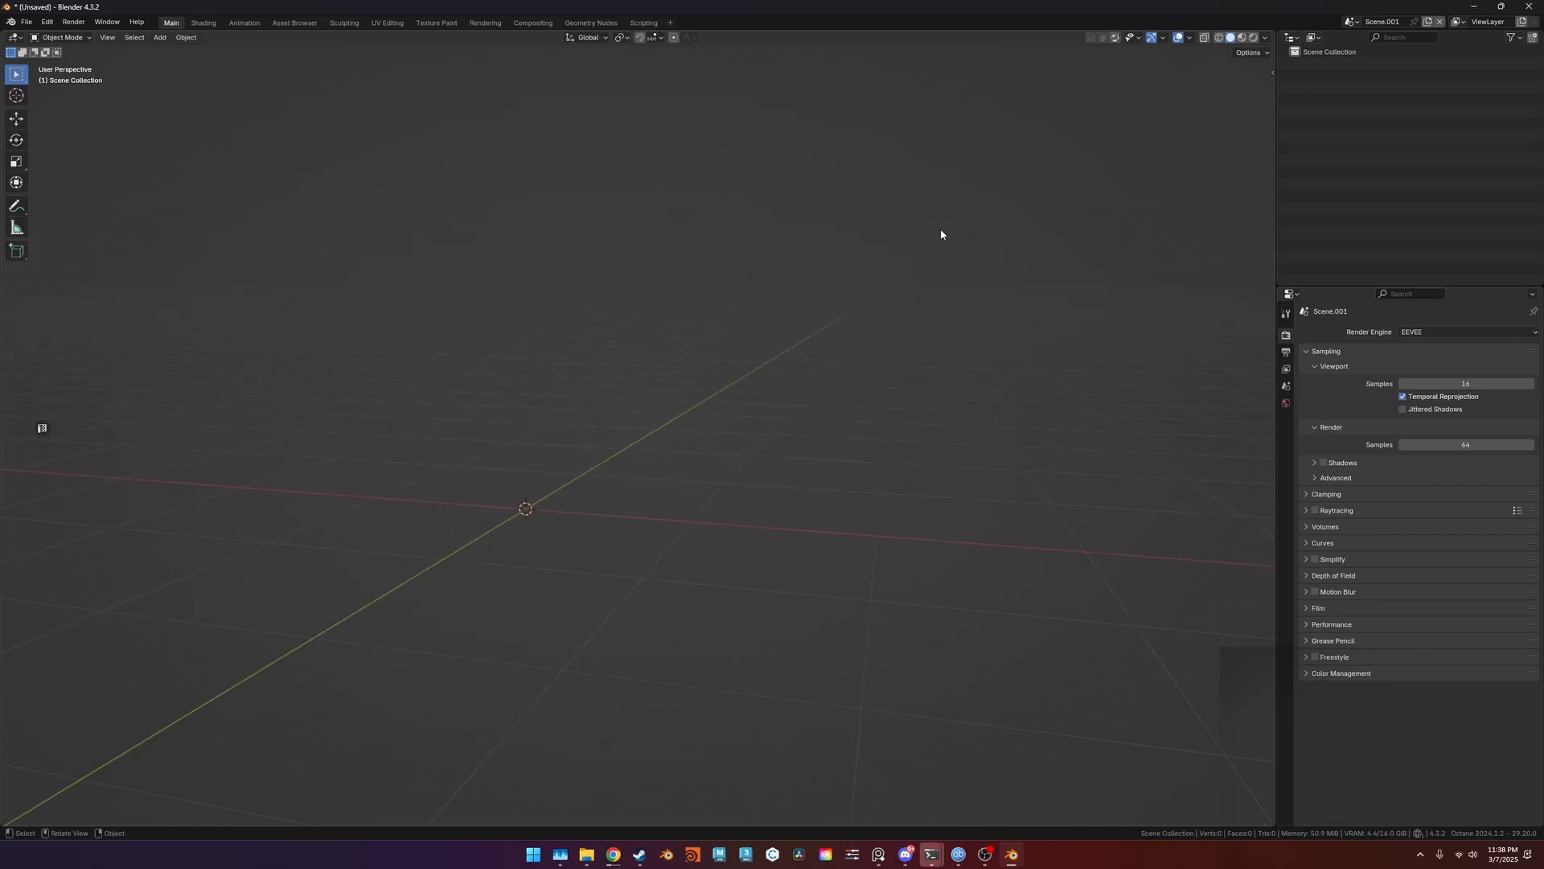
left_click(1448, 332)
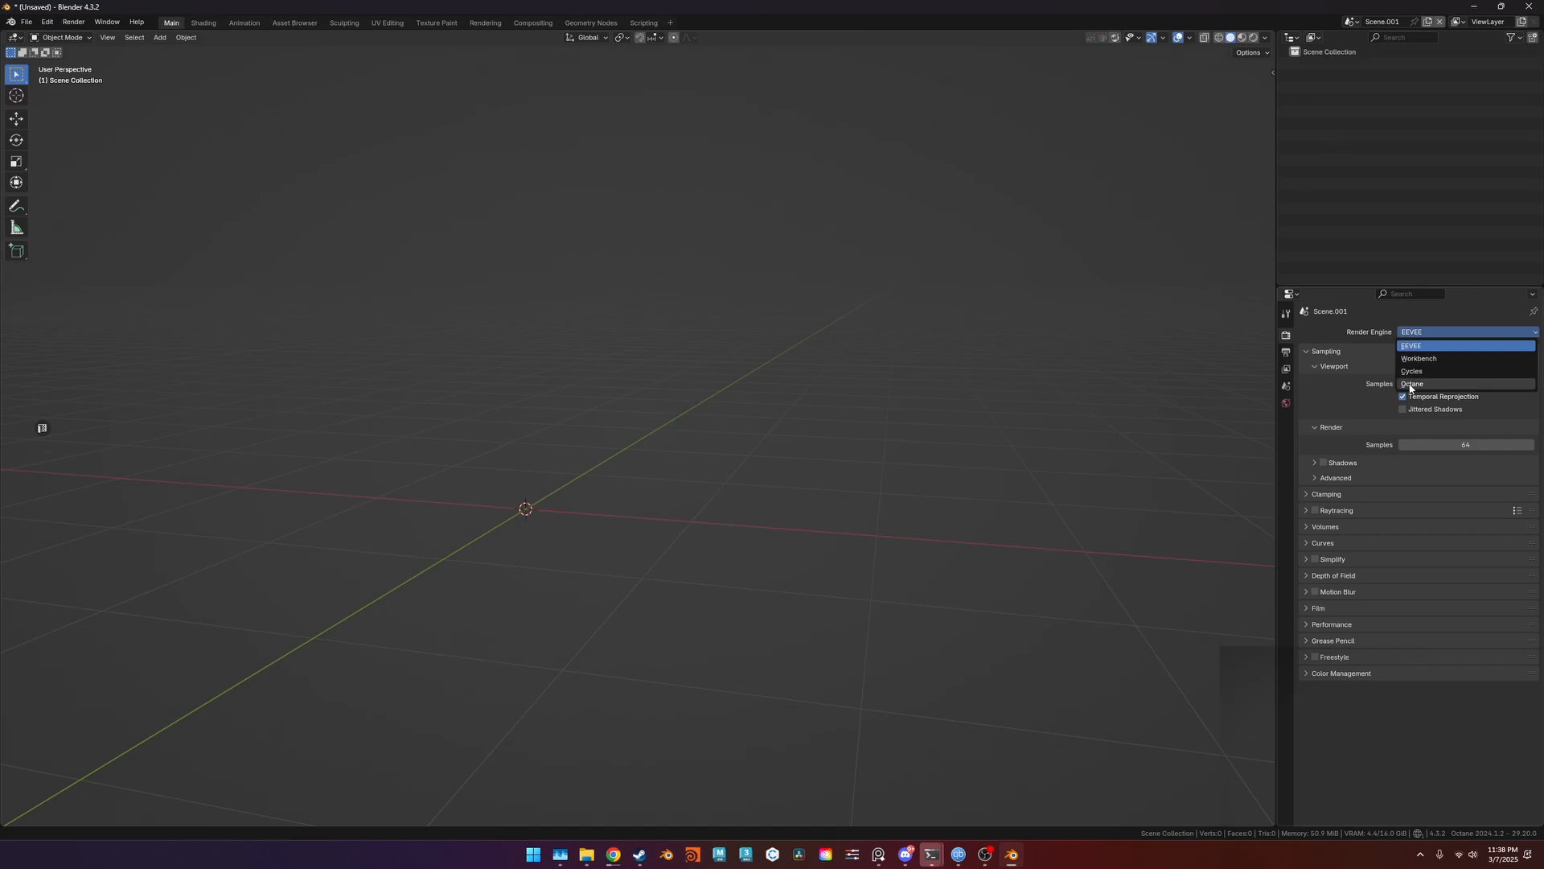
left_click(1440, 386)
Check the empty scene in rendered shading, then return the viewport to solid shading.
key("z")
left_click(822, 296)
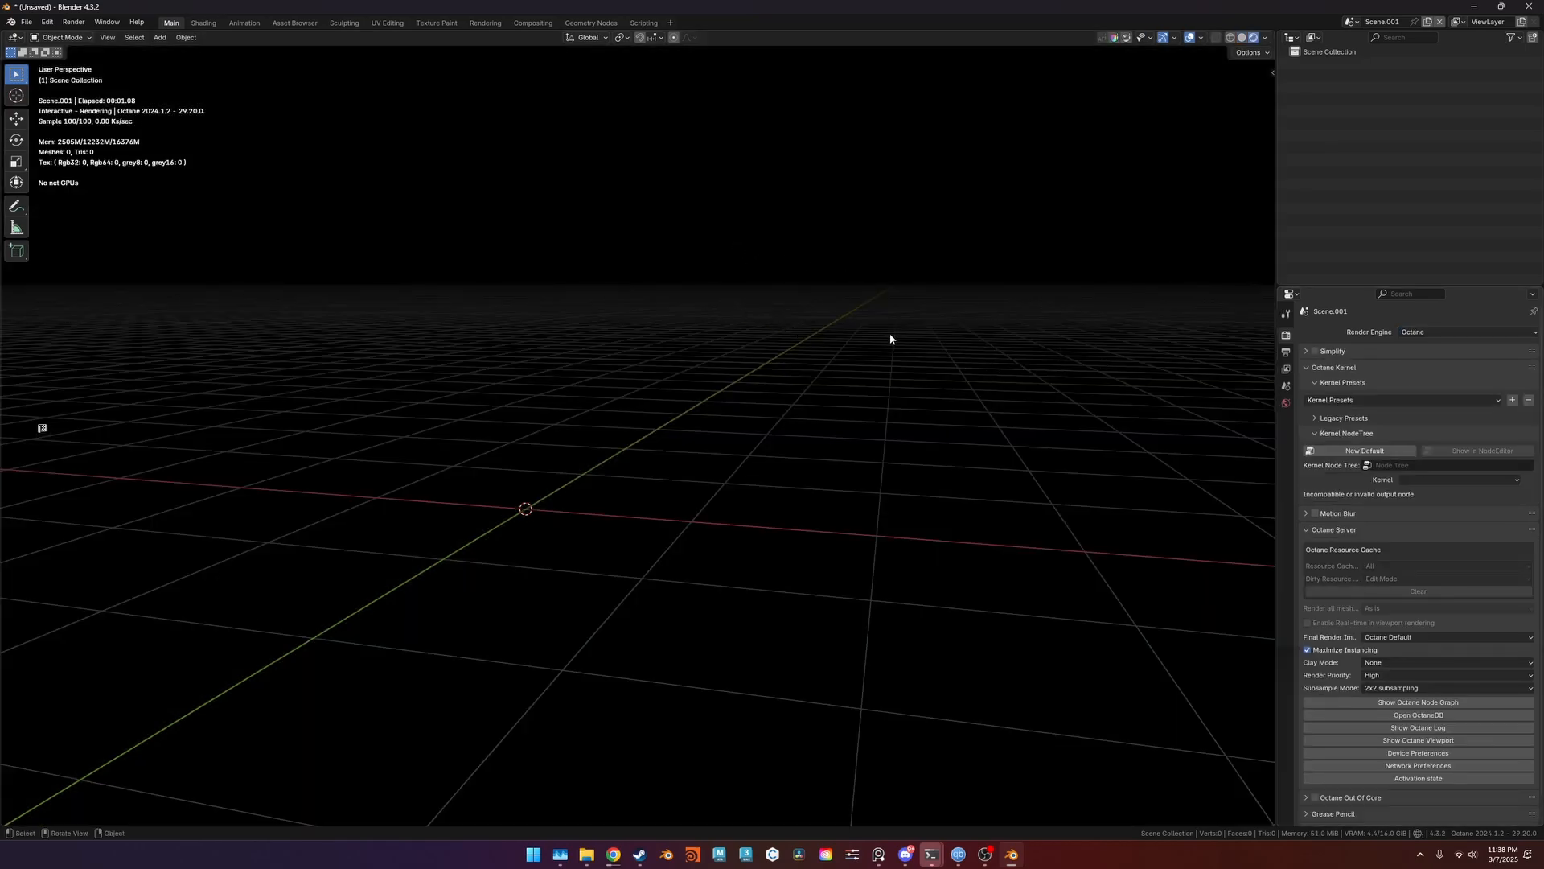
key("z")
left_click(939, 363)
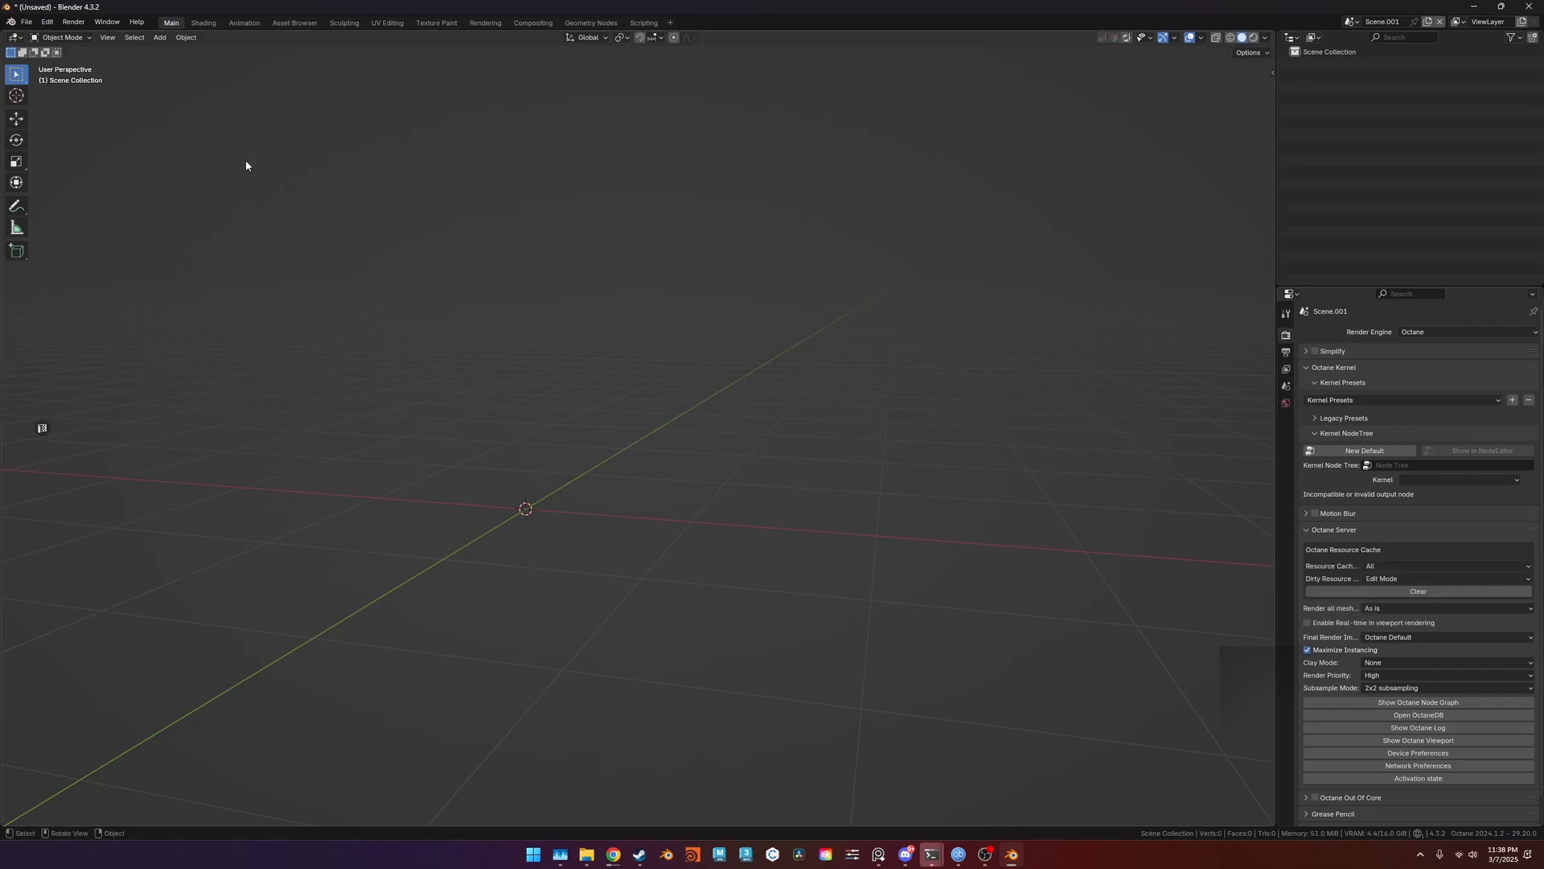
Start a new file from the Octane template with a cube and daylight environment.
left_click(27, 22)
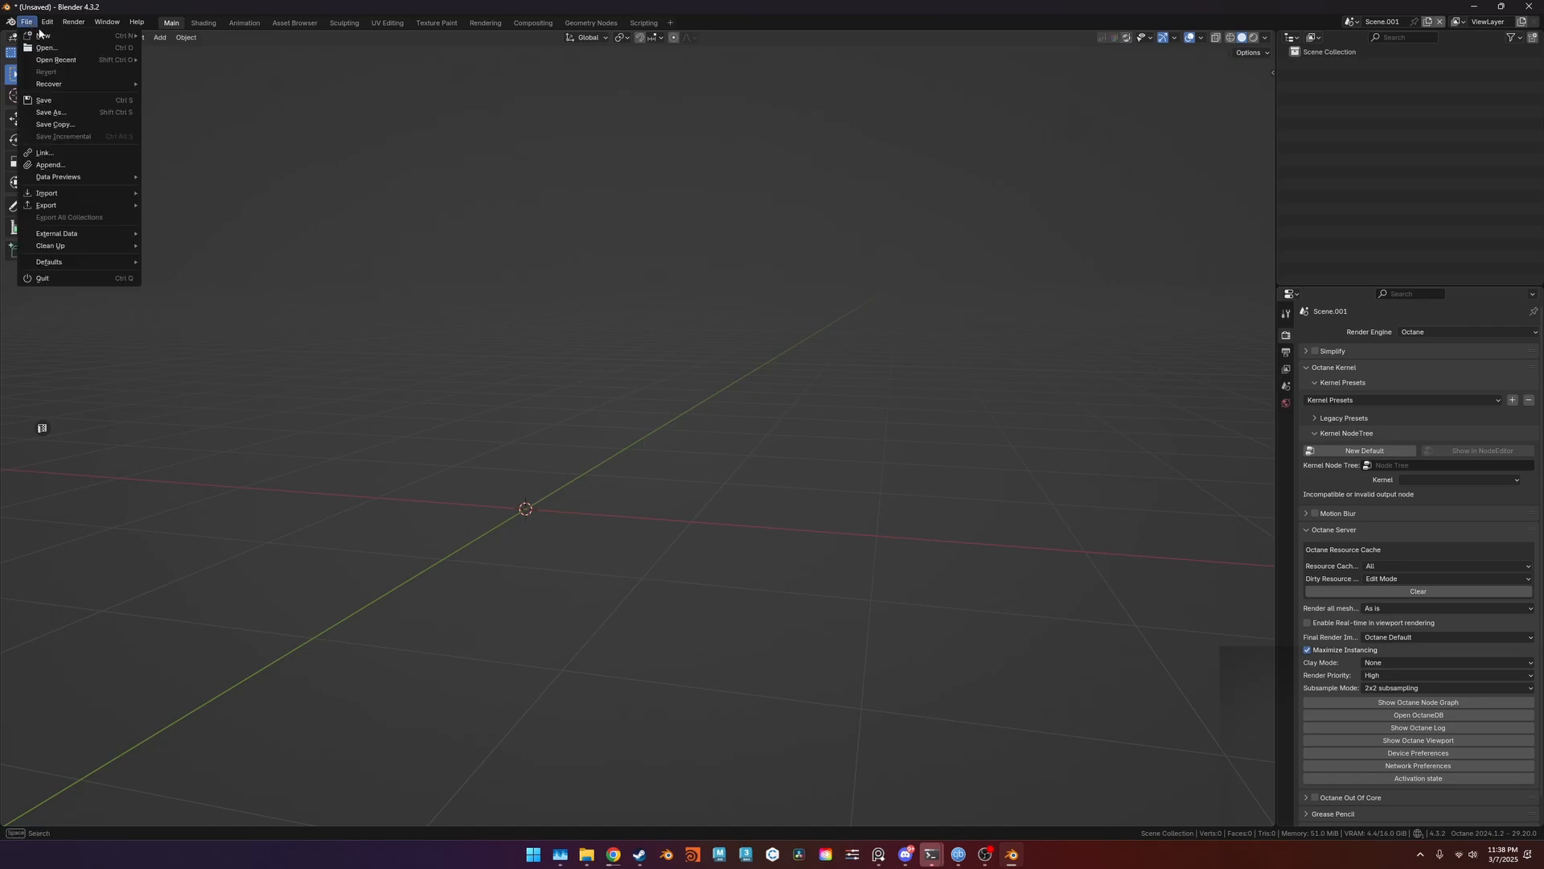
mouse_move(39, 35)
left_click(201, 102)
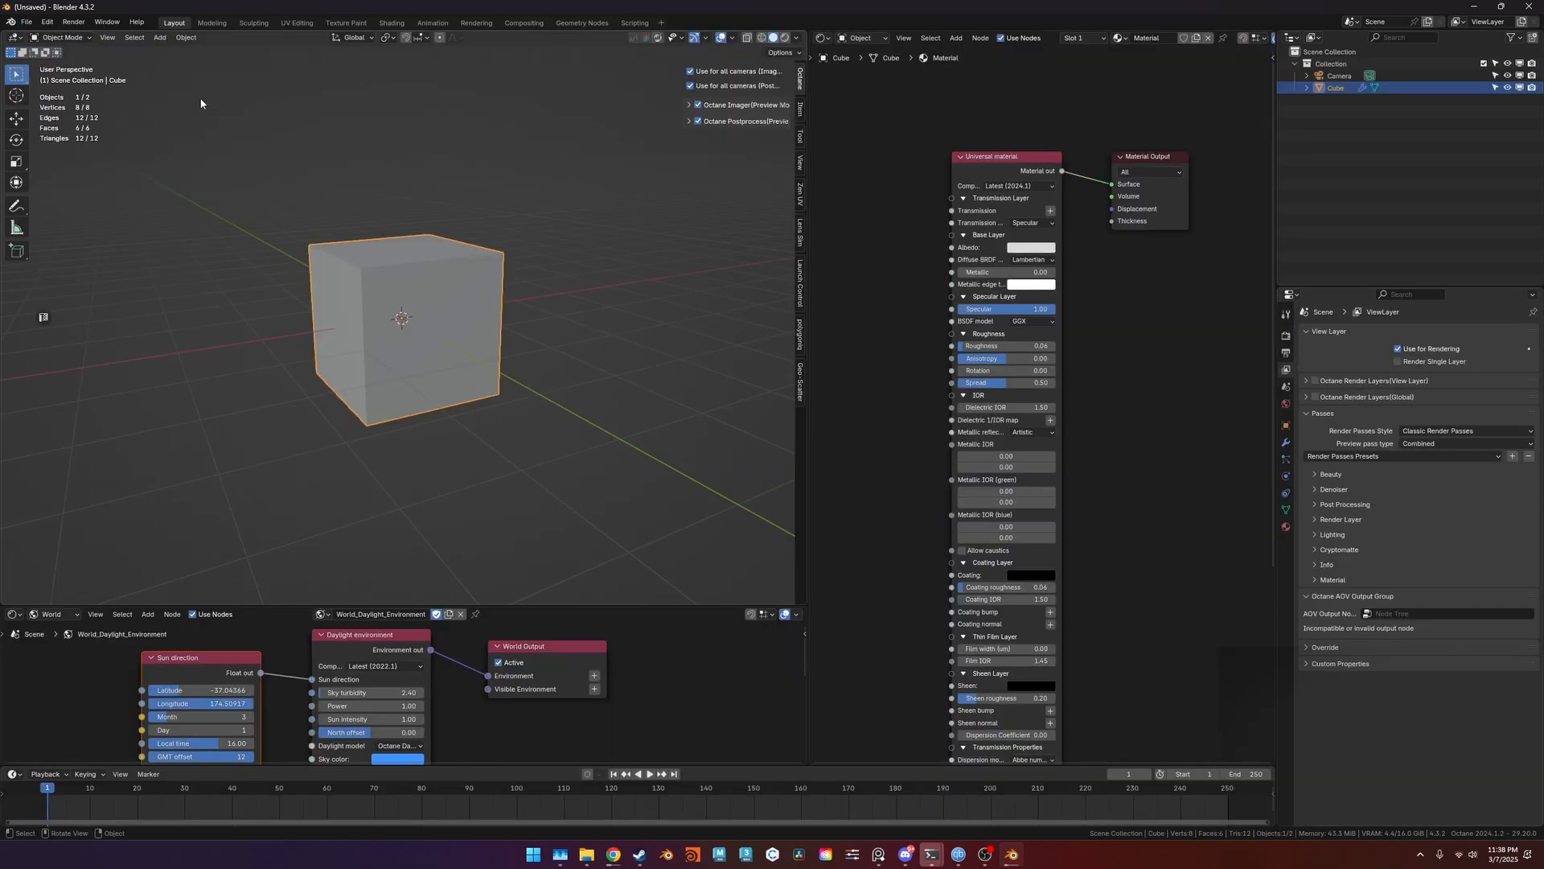
middle_click_drag(456, 224, 458, 250, "shift")
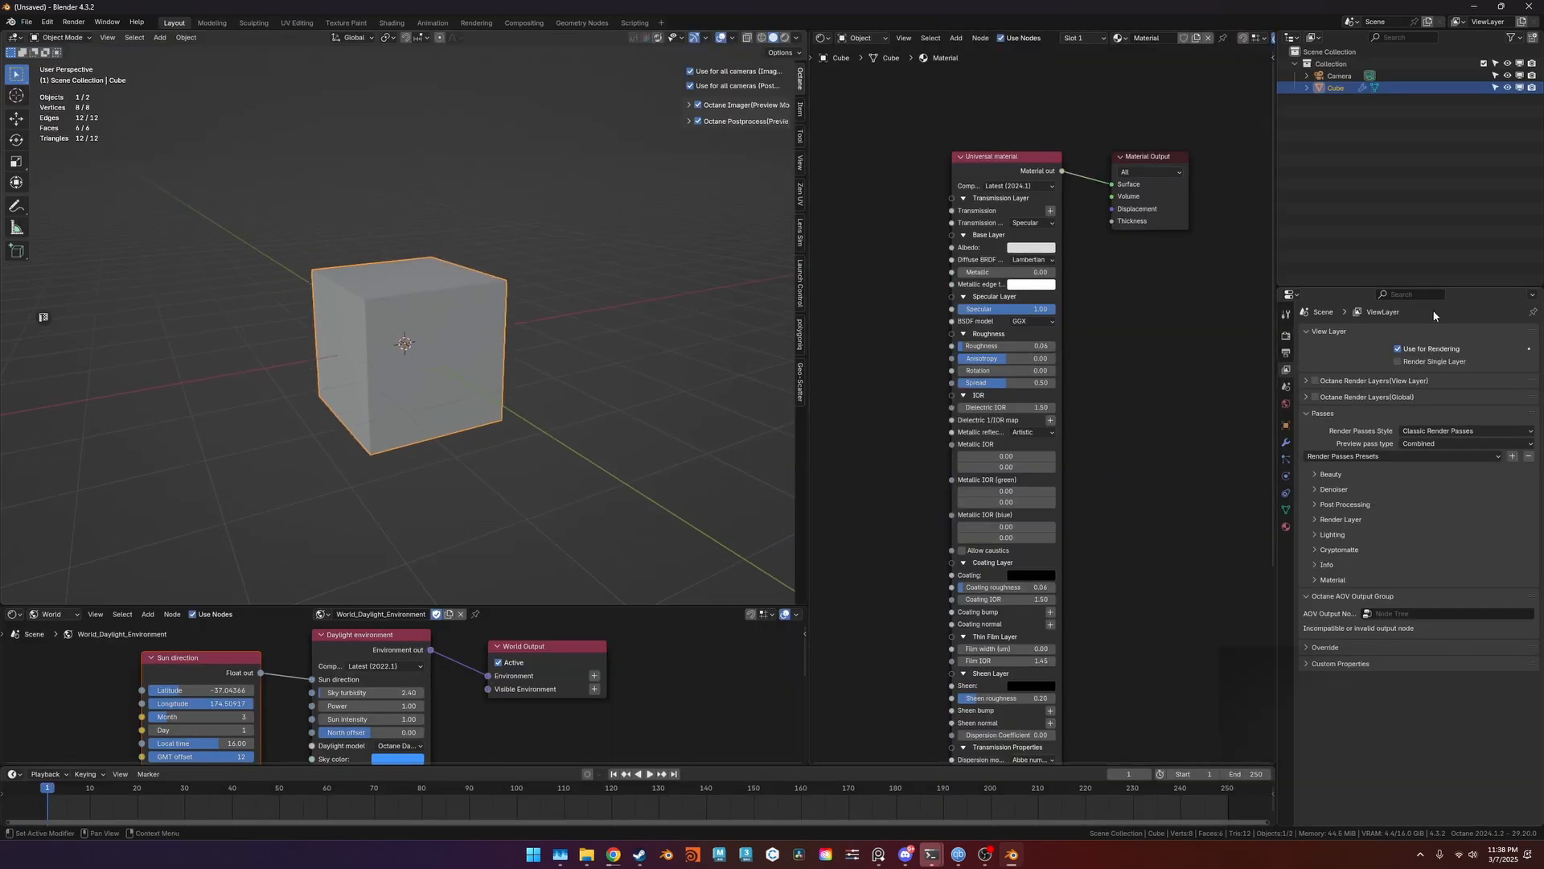
Examine the template's render passes and its Octane kernel settings.
left_click(1343, 477)
left_click(1343, 476)
left_click(1287, 336)
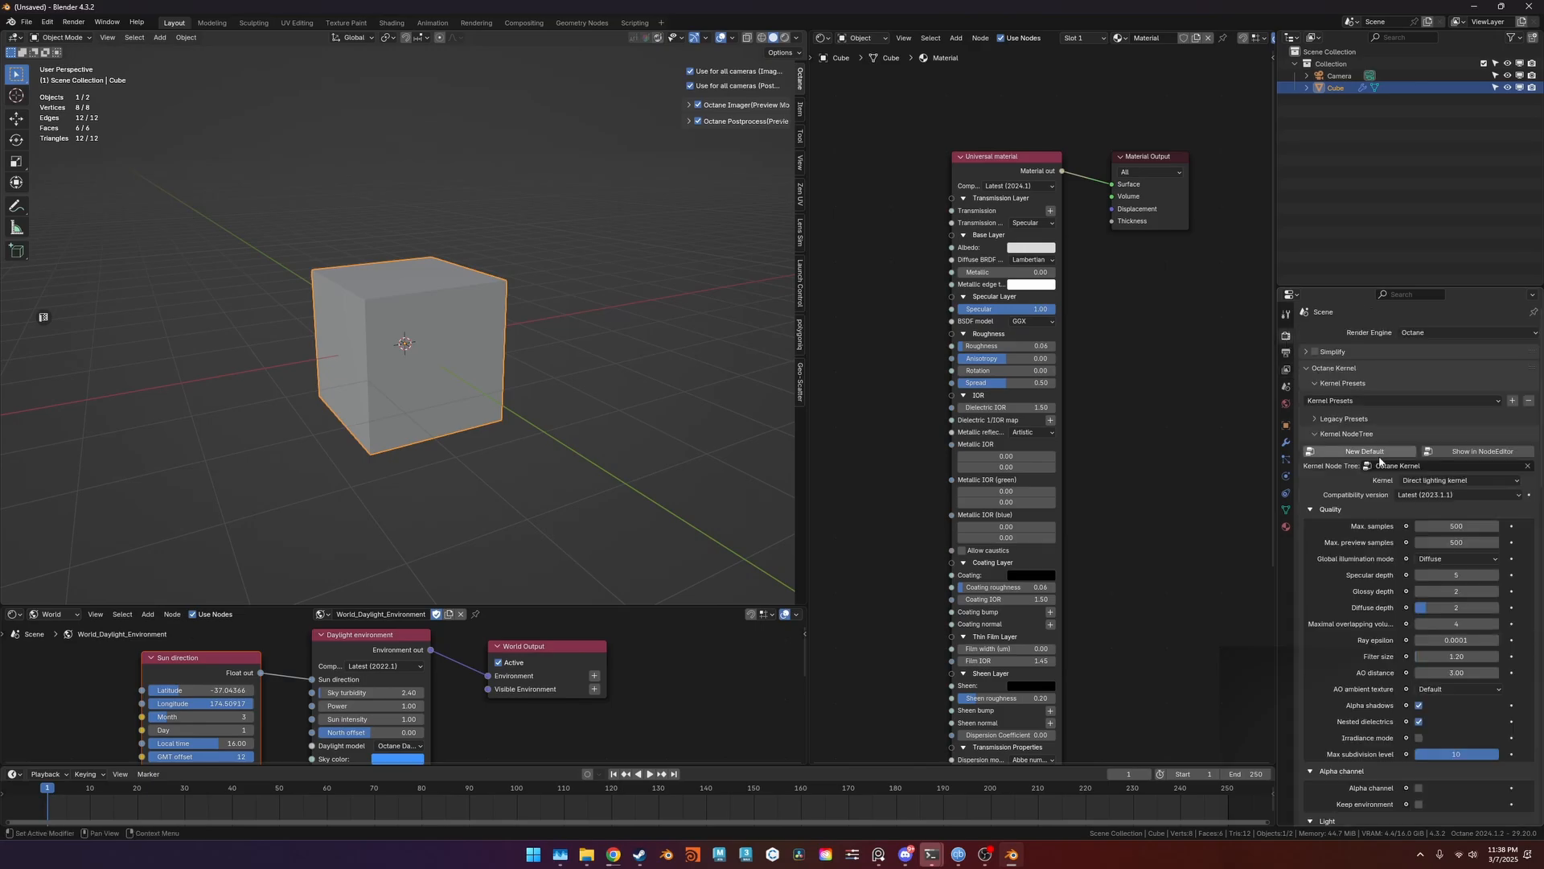
scroll(1396, 568, "down", 5)
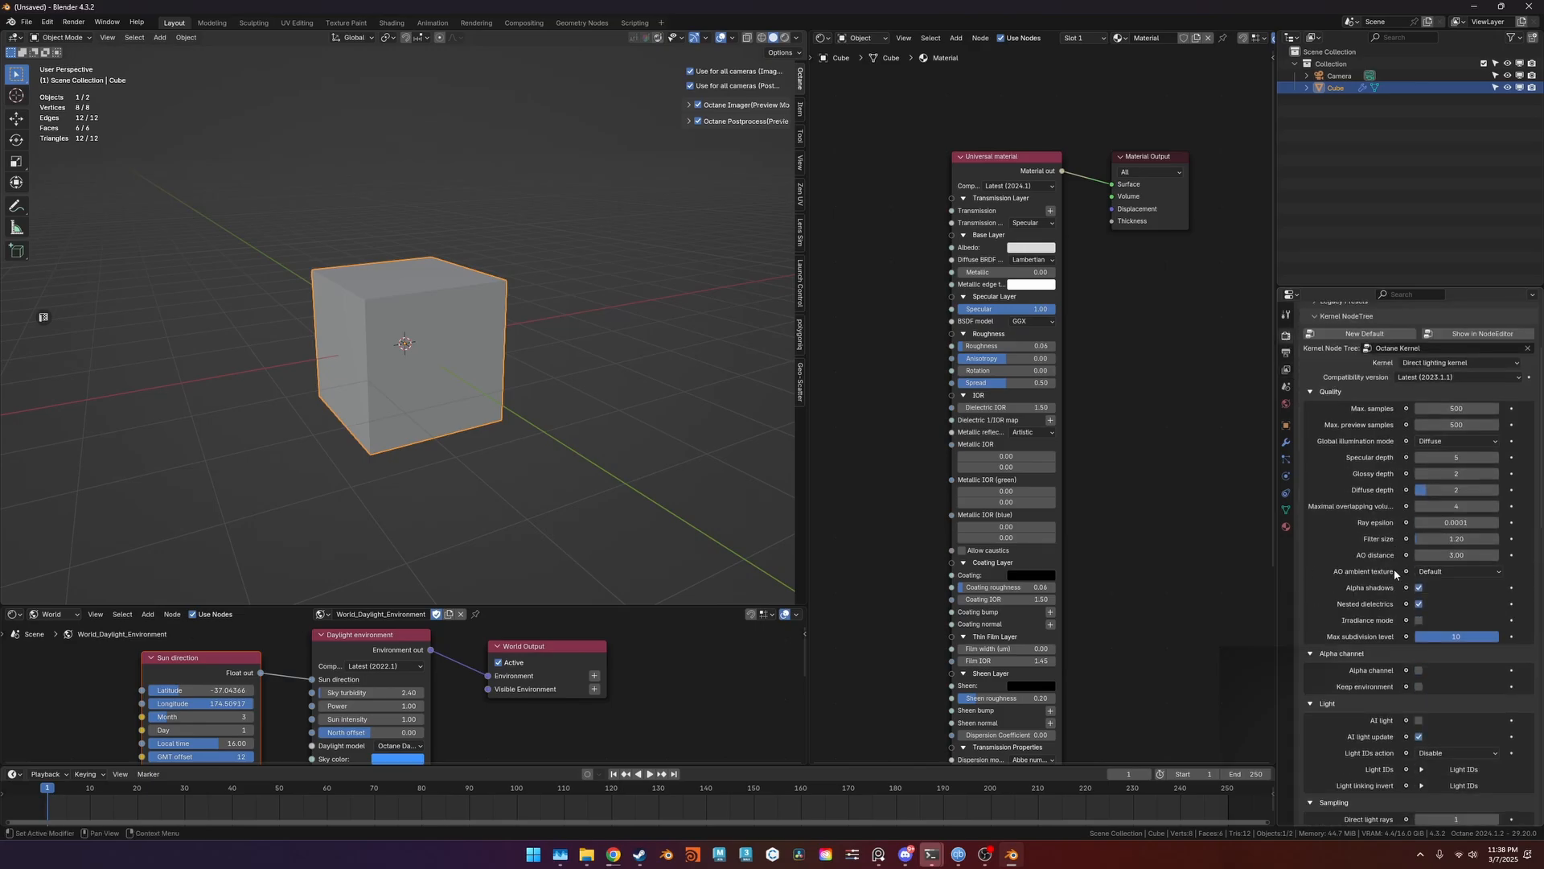
middle_click_drag(527, 371, 500, 421)
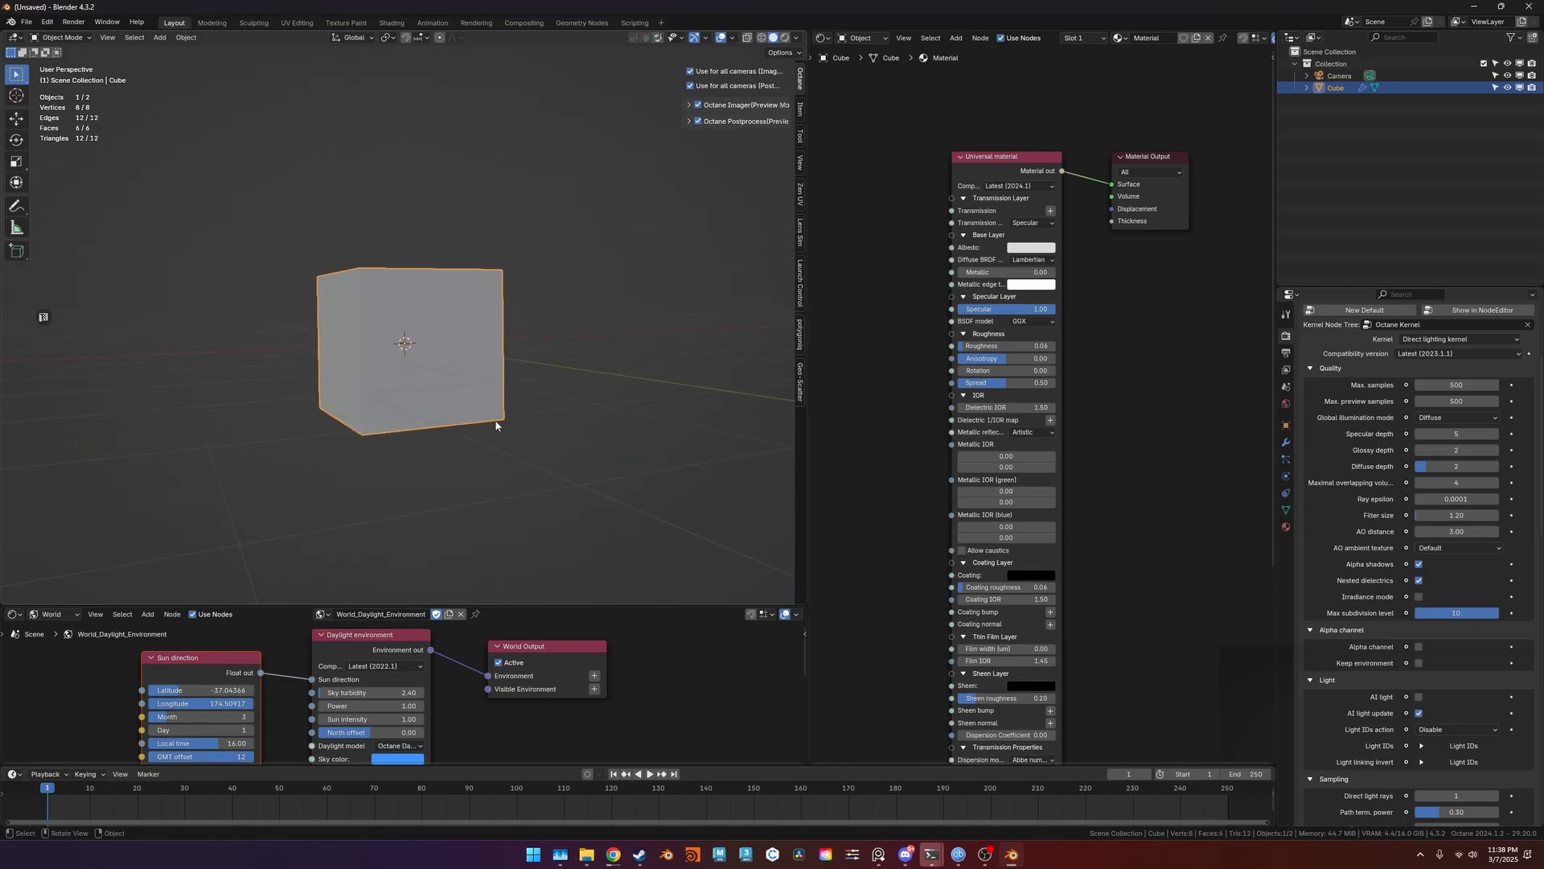
Preview the template's cube in rendered shading and view its daylight lighting from several angles.
key("z")
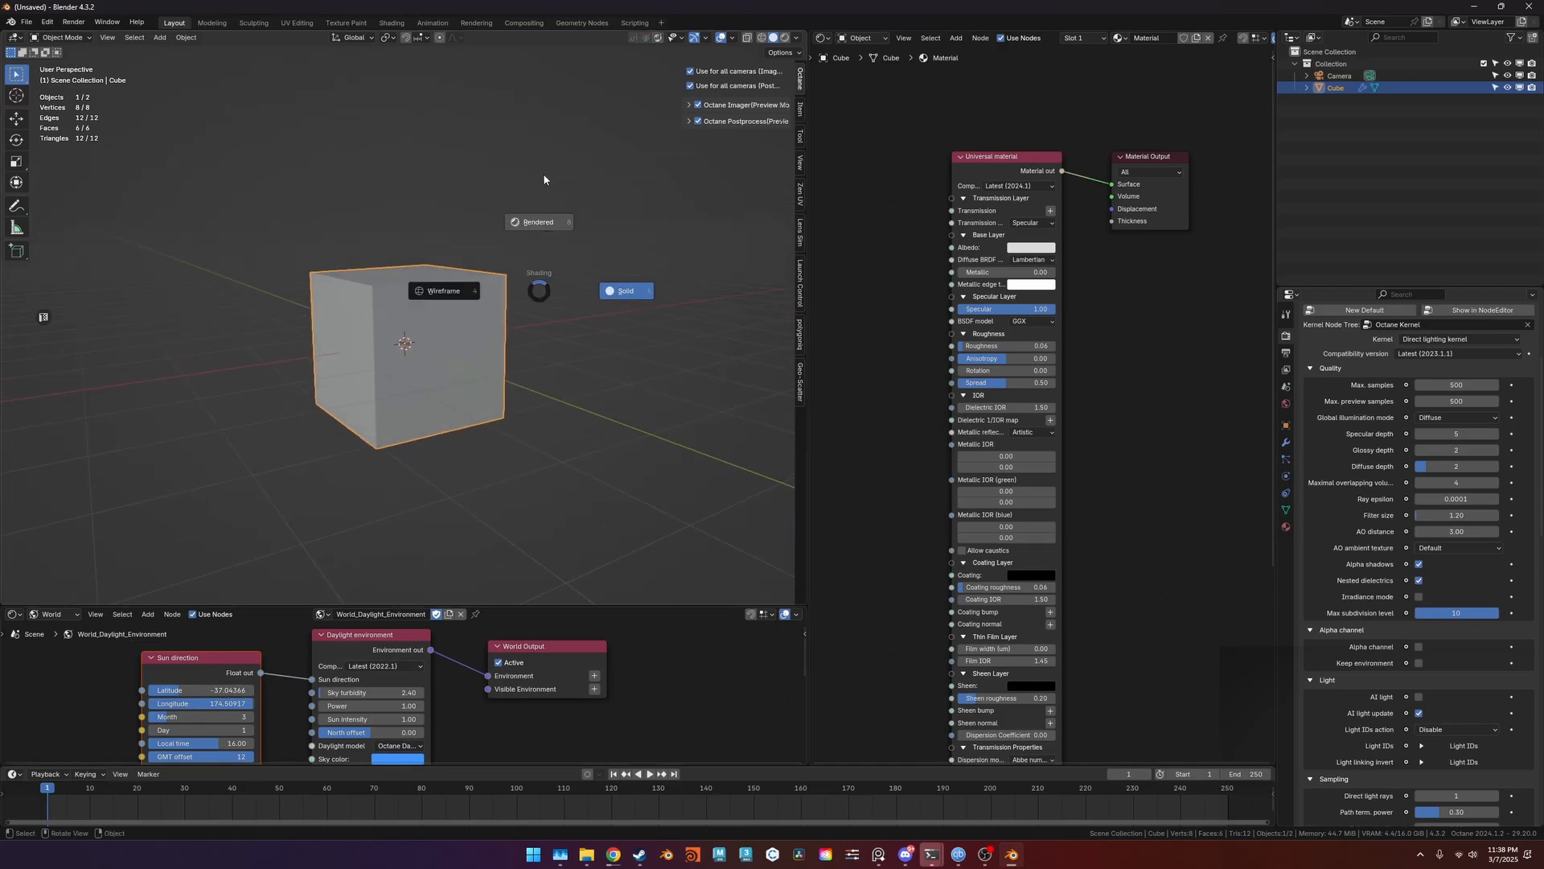
left_click(544, 180)
mouse_move(544, 180)
middle_mouse_down()
mouse_move(539, 276)
mouse_move(537, 189)
middle_mouse_up()
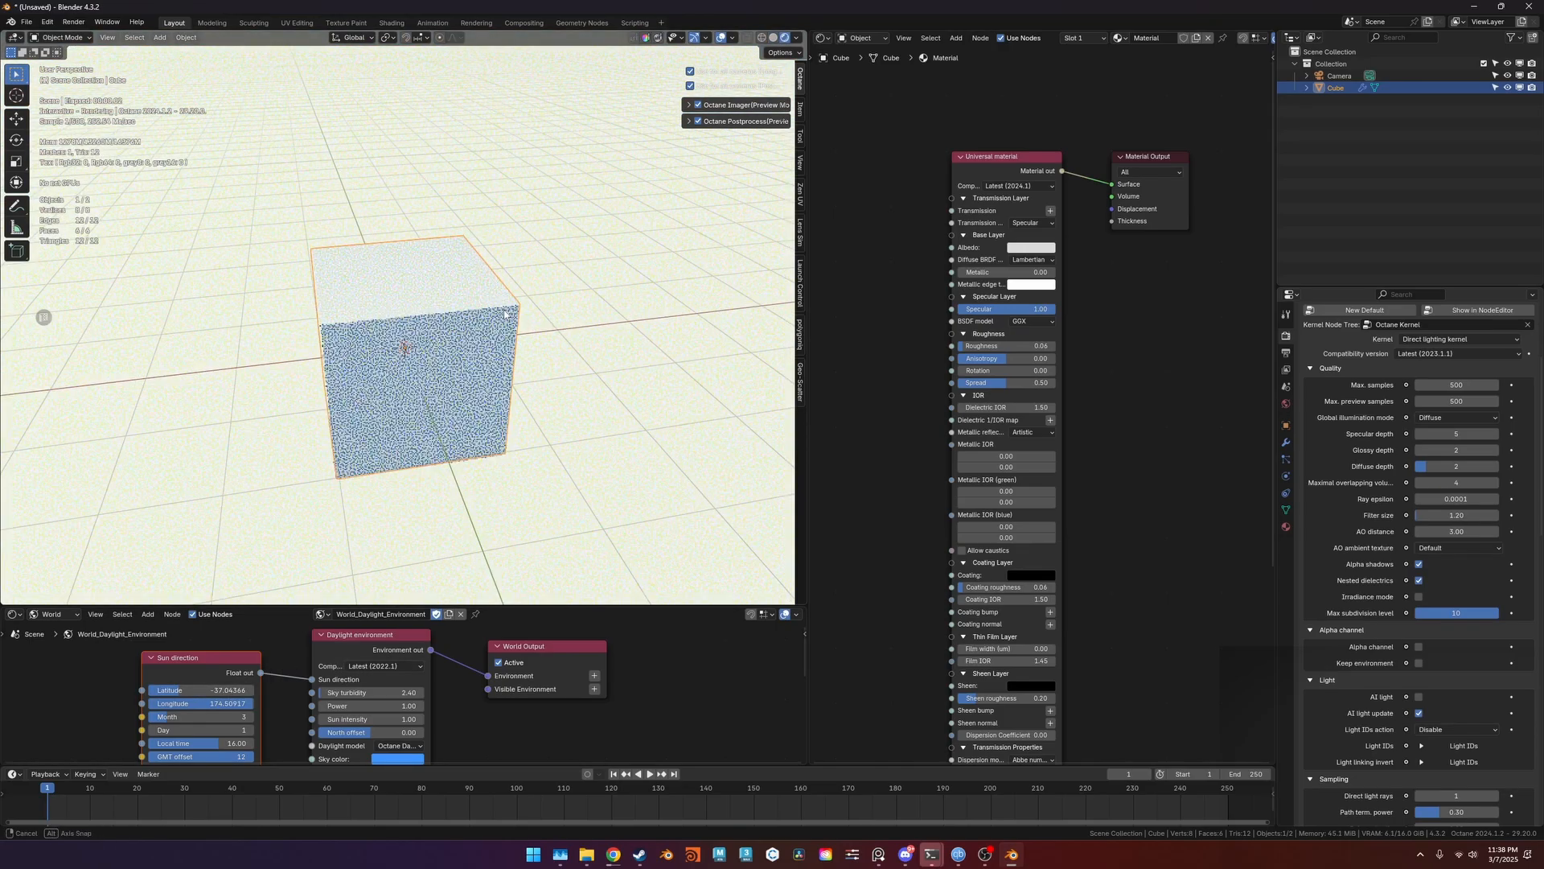
left_click_drag(993, 166, 972, 162)
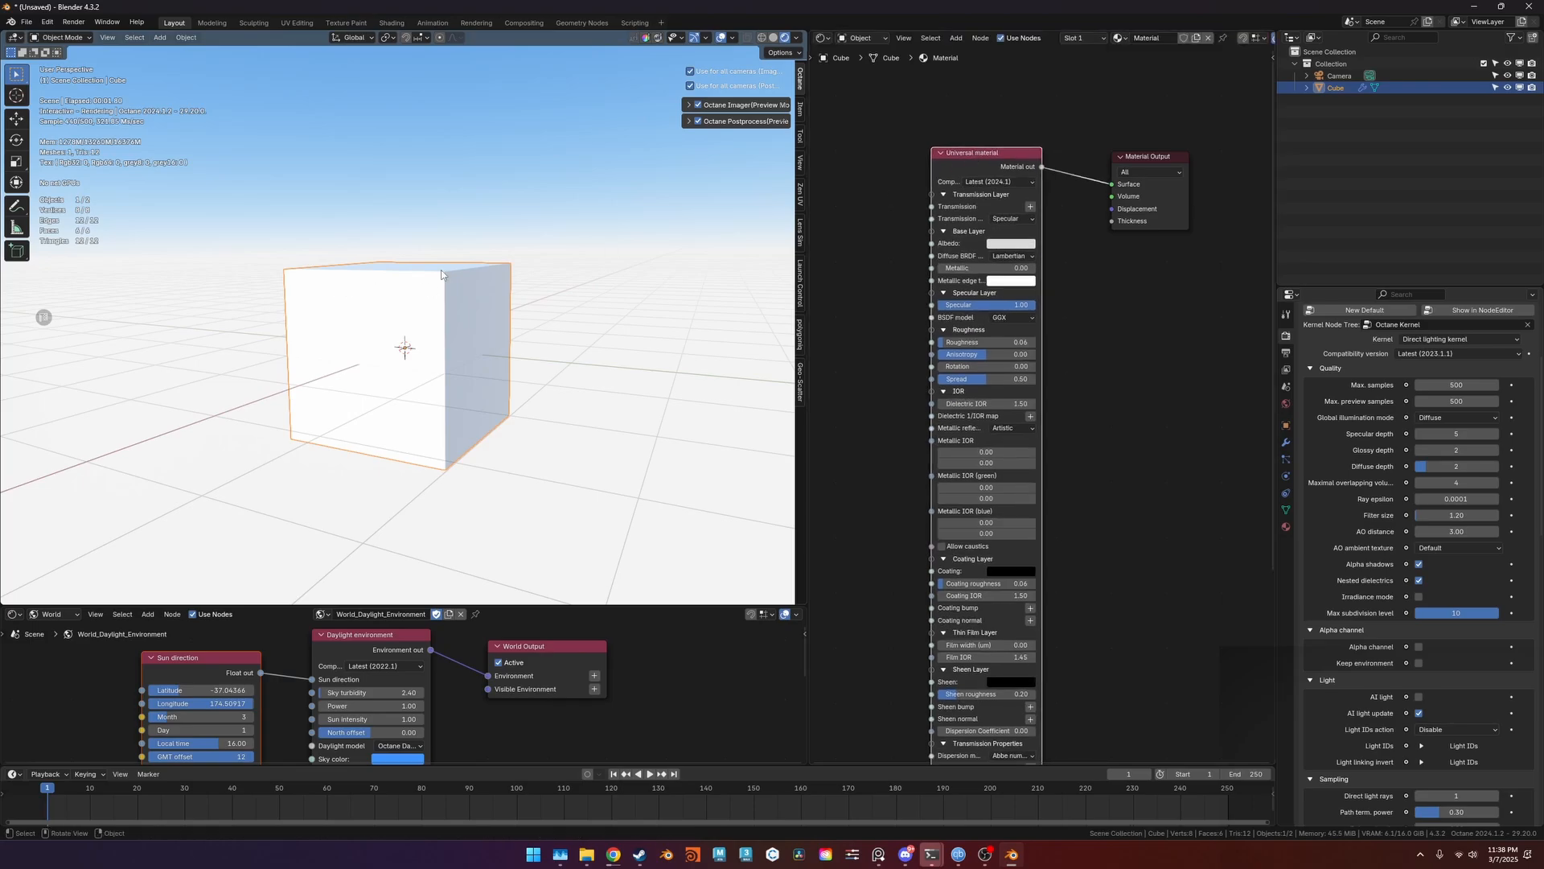
scroll(1361, 448, "up", 4)
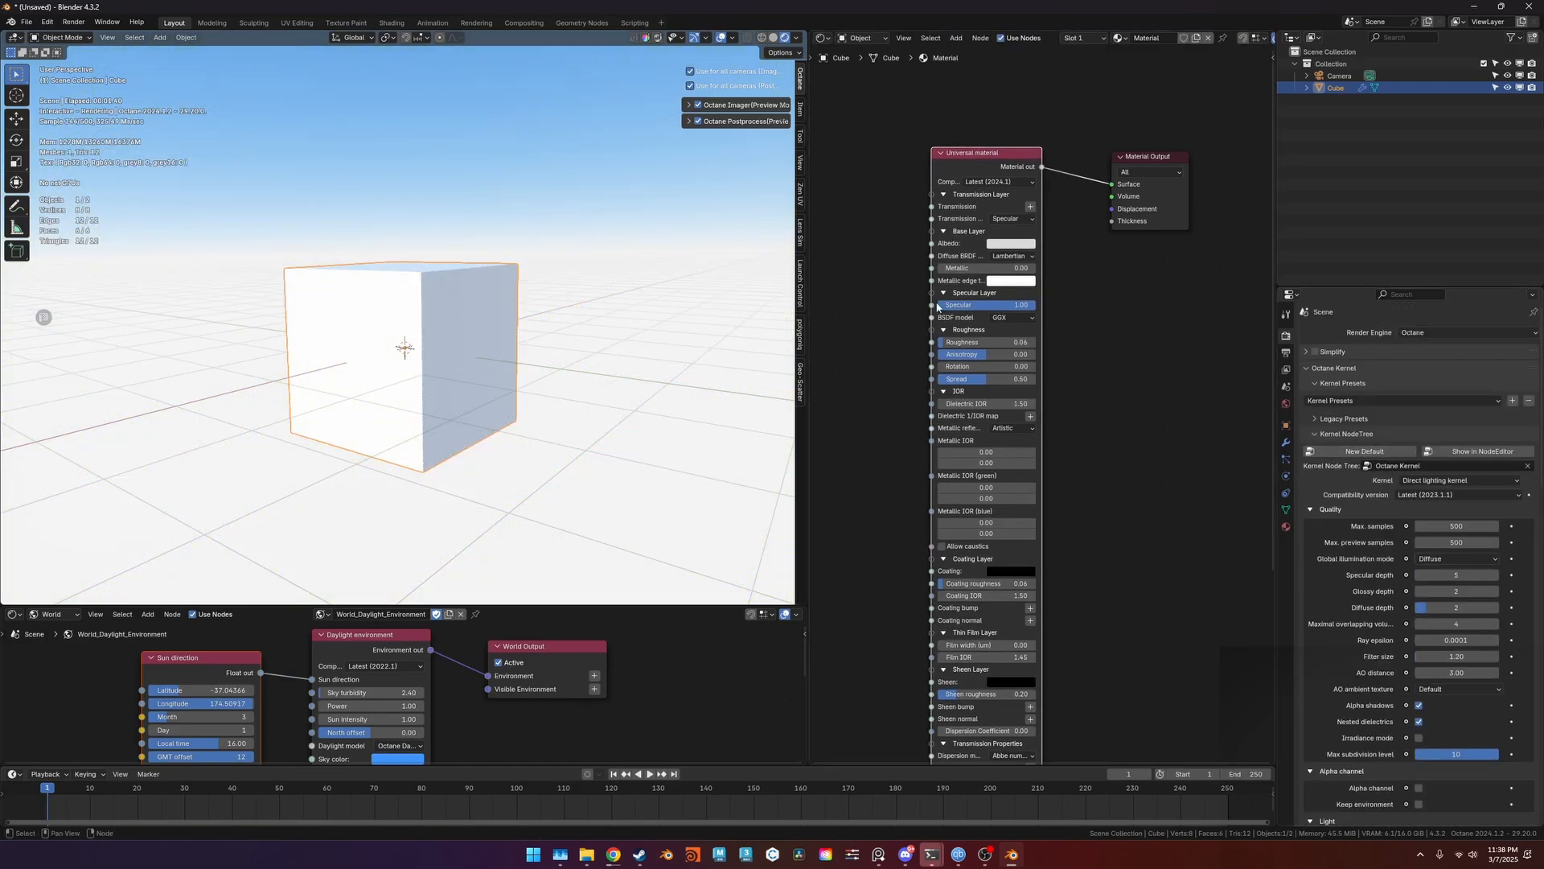
Start a new file with the default startup scene, discarding the changes to the current file.
left_click(26, 21)
mouse_move(64, 35)
left_click(176, 36)
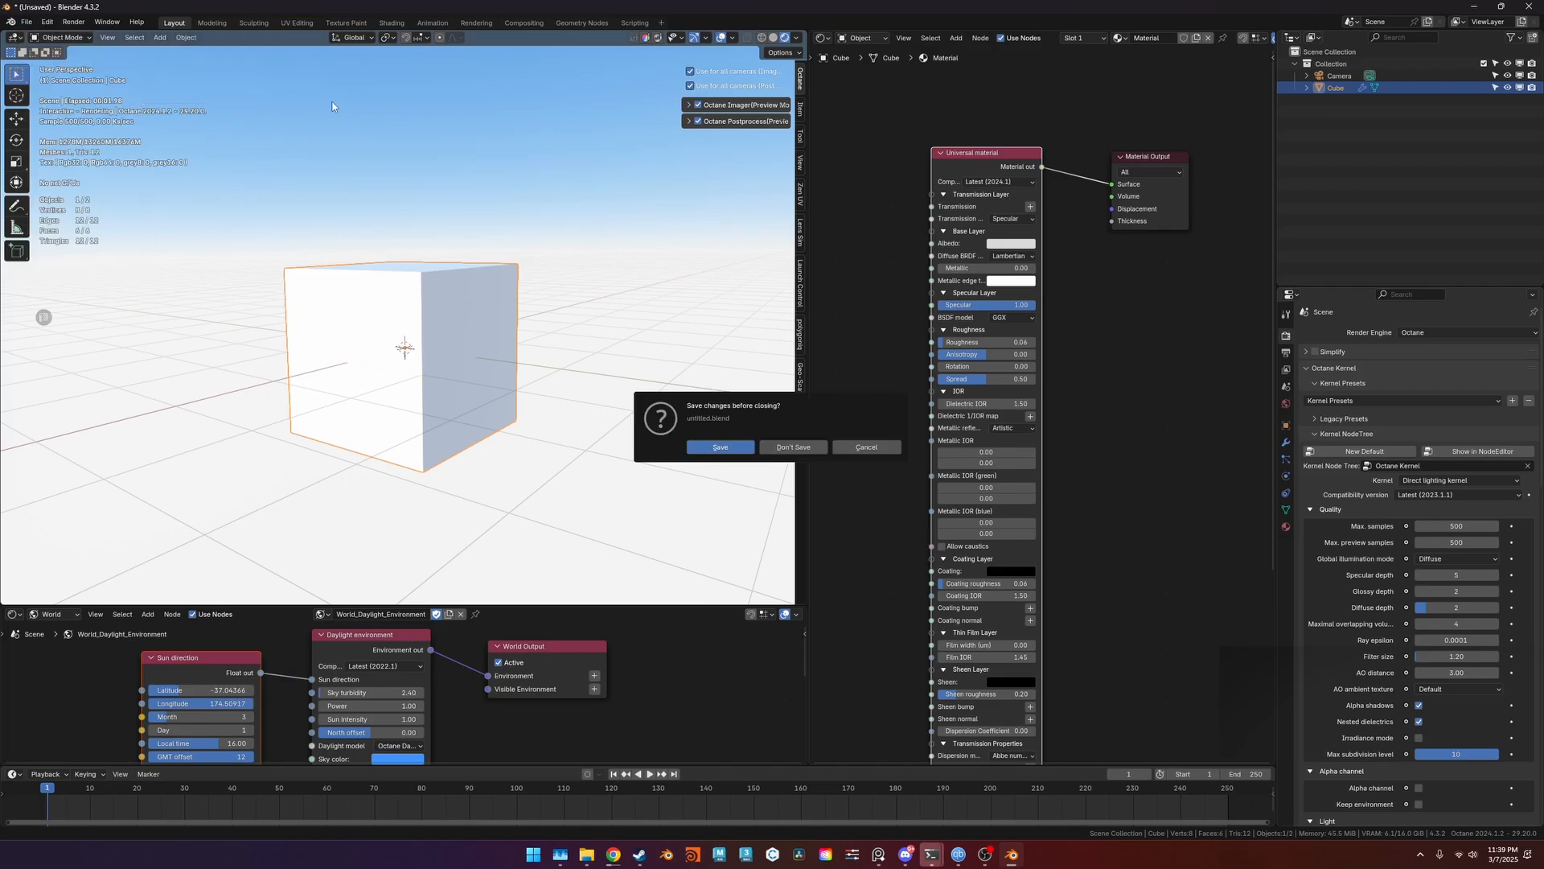
left_click(780, 447)
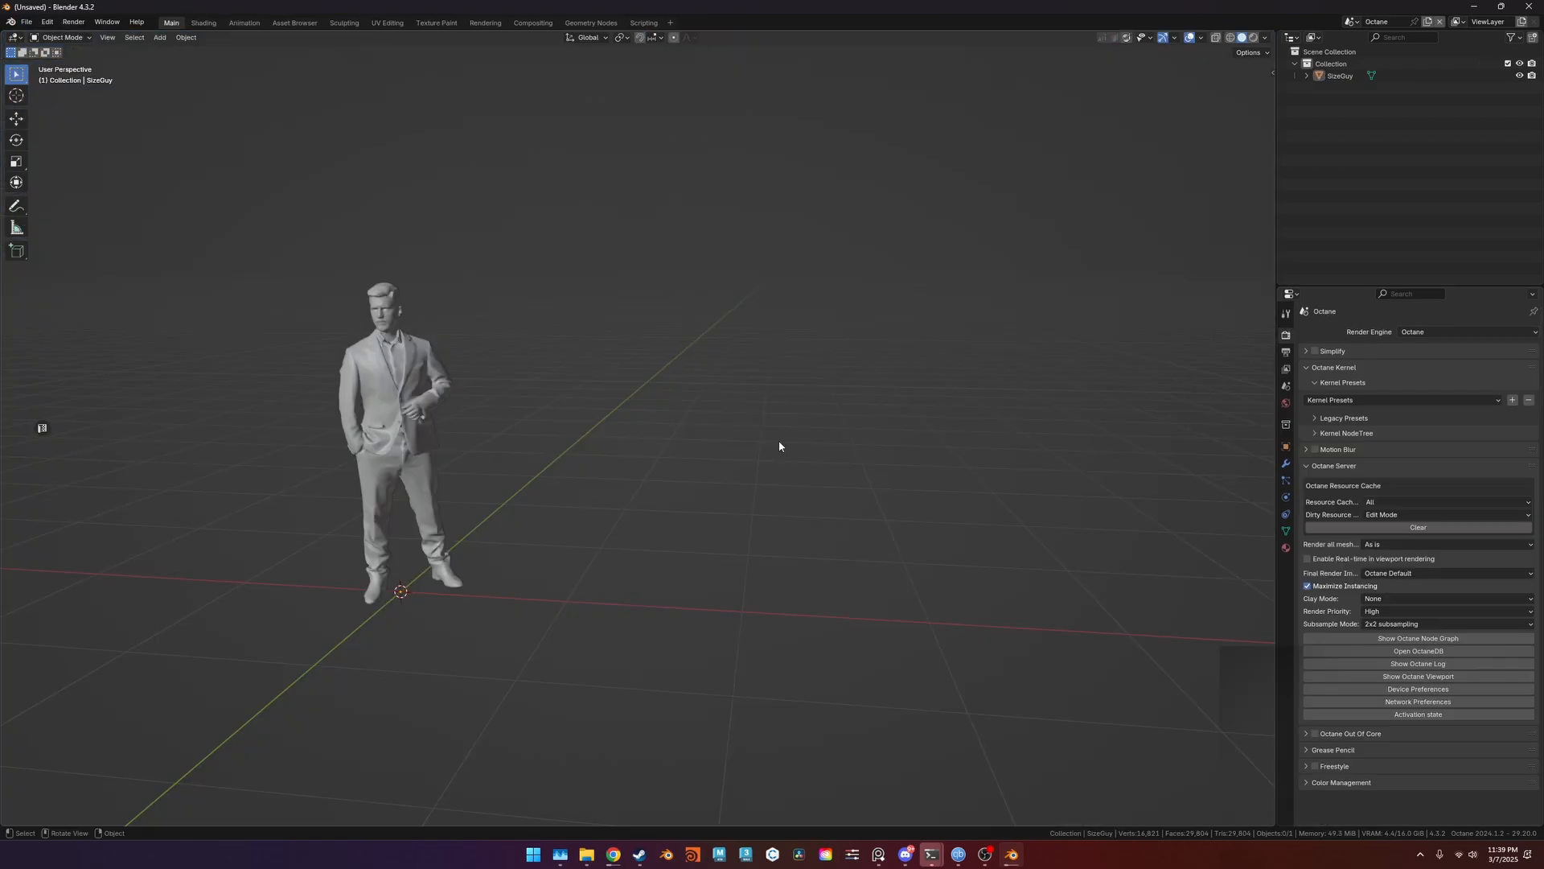
Create a new empty scene and set its render engine to Octane.
left_click(1351, 22)
left_click(1428, 21)
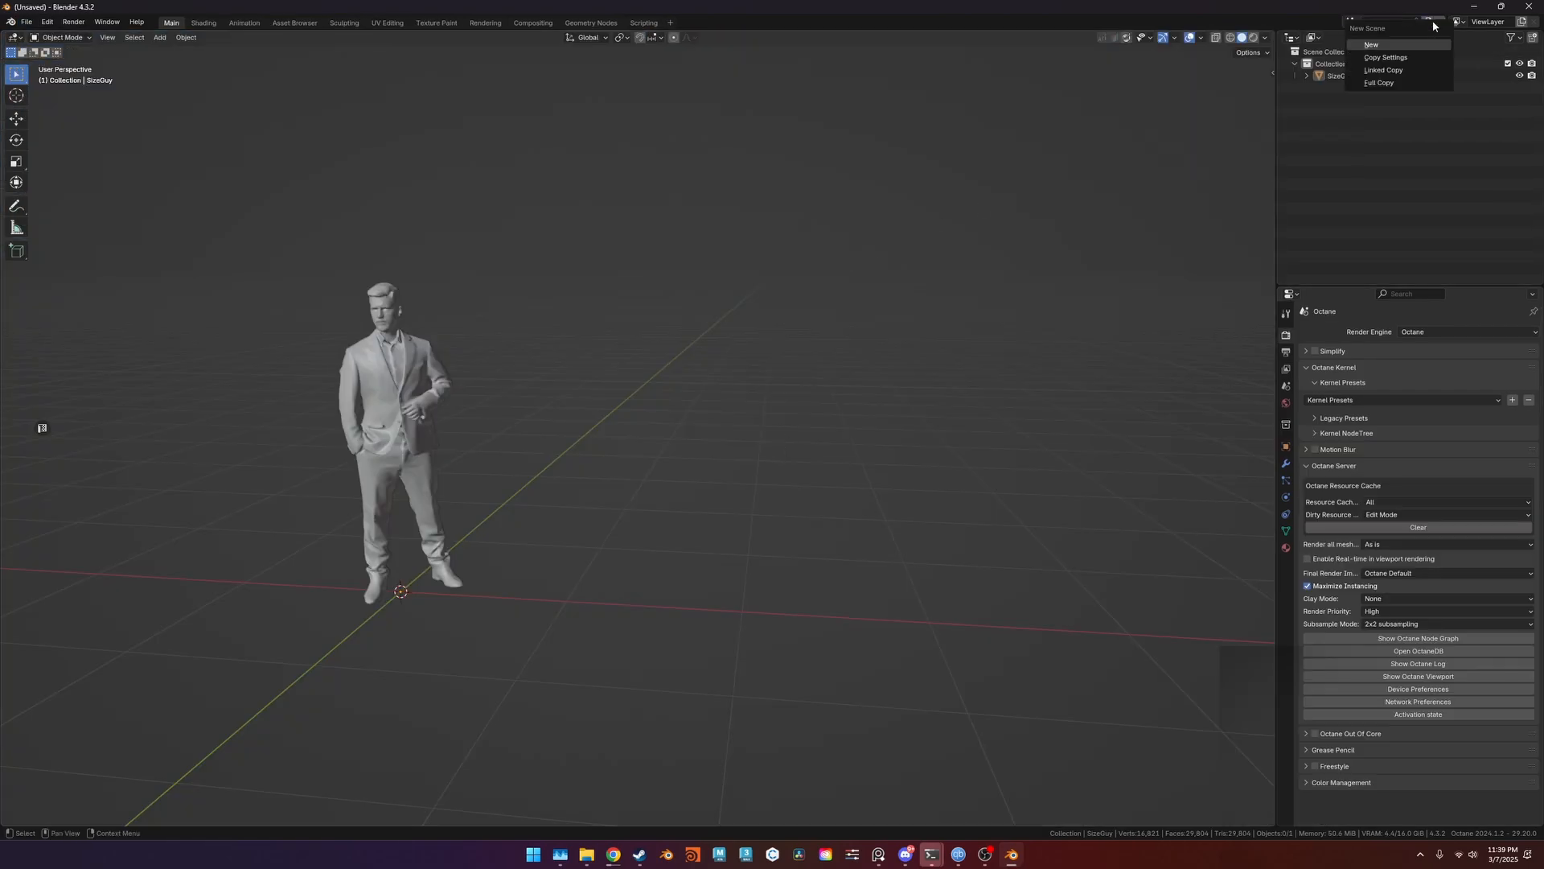
left_click(1372, 45)
left_click(1448, 331)
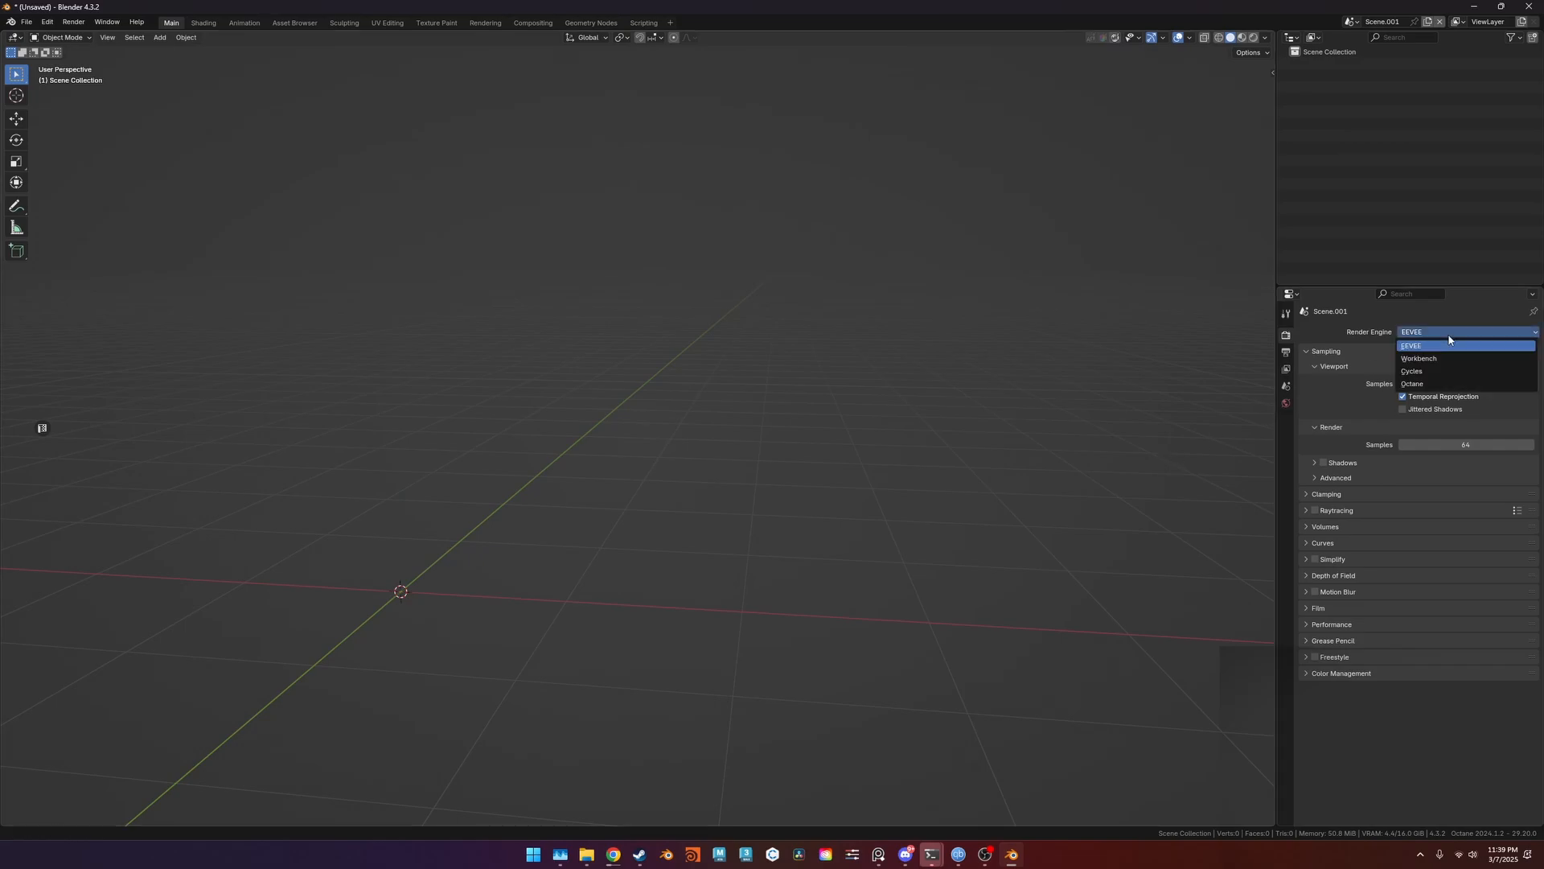
left_click(1423, 347)
middle_click_drag(976, 403, 793, 347)
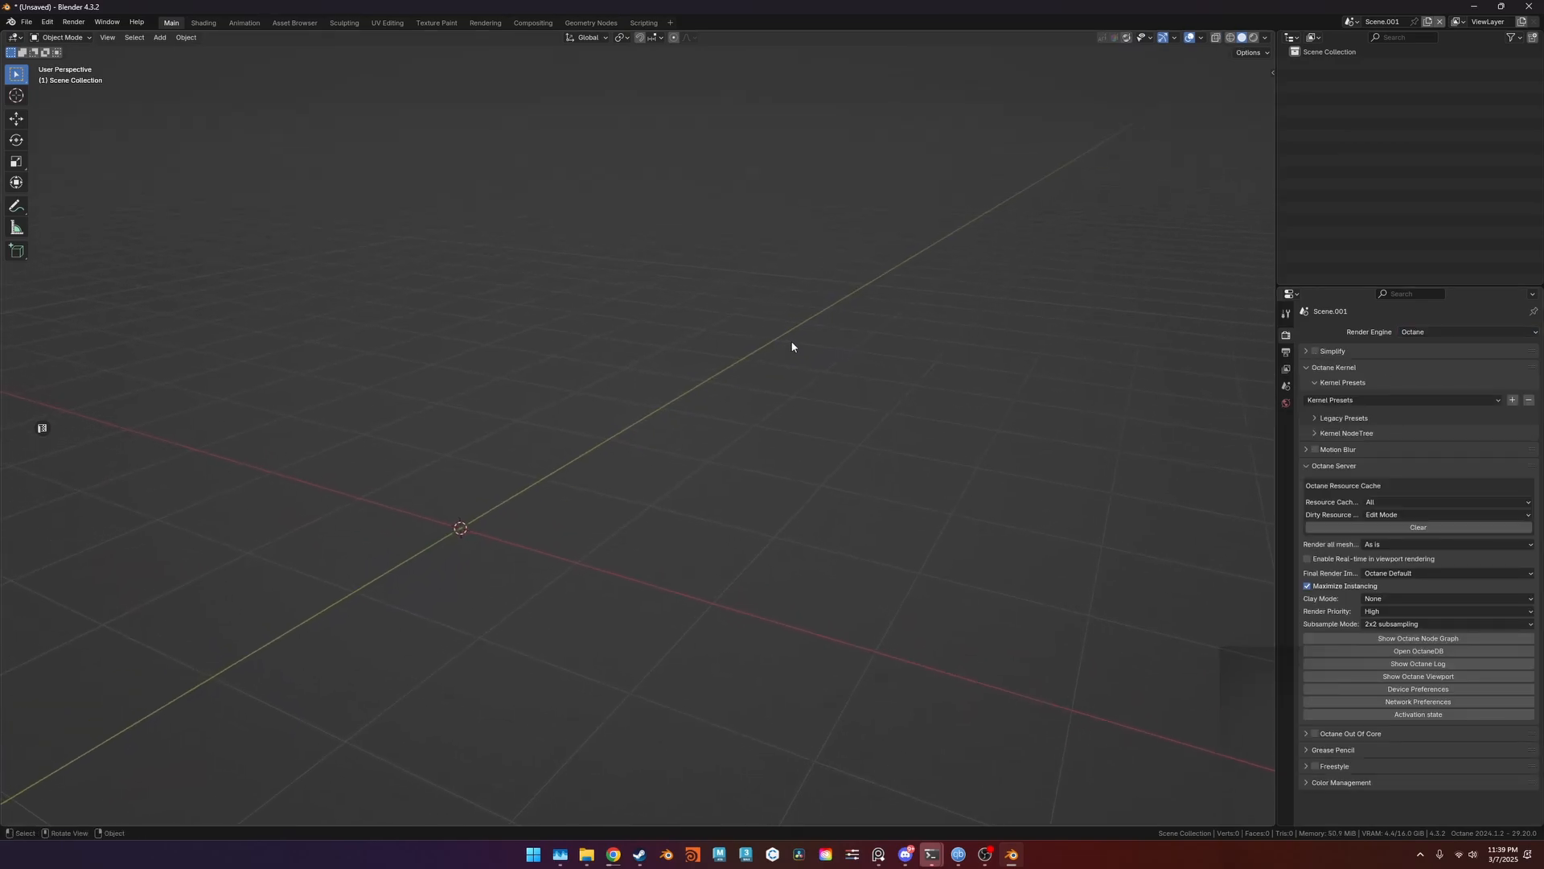
Create a new default kernel node tree for the scene and close the node editor window that opens.
left_click(1332, 434)
left_click(1429, 471)
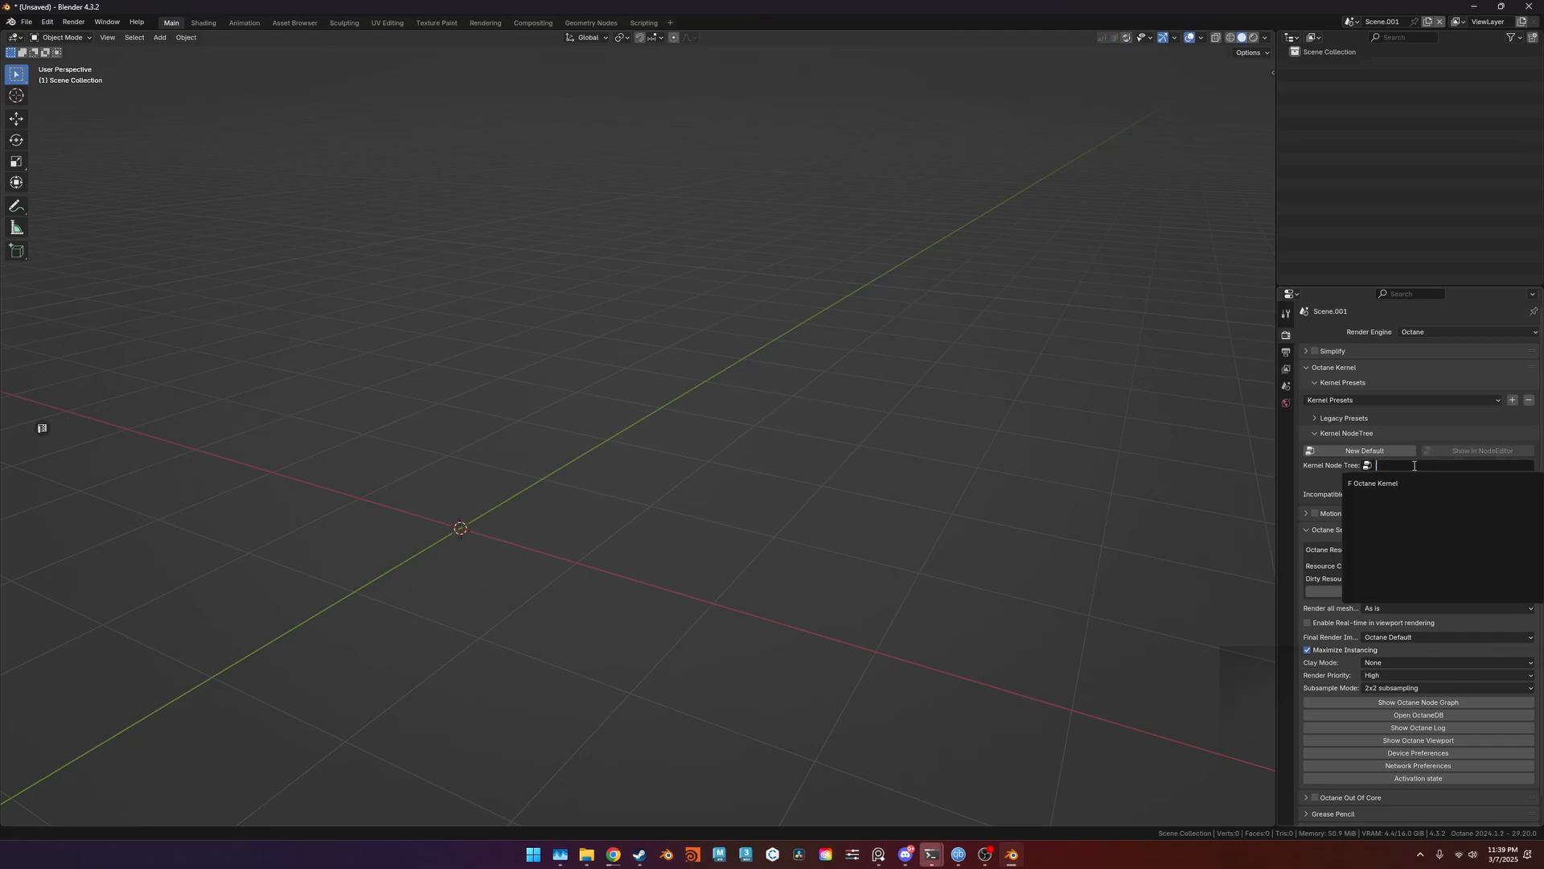
left_click(1376, 452)
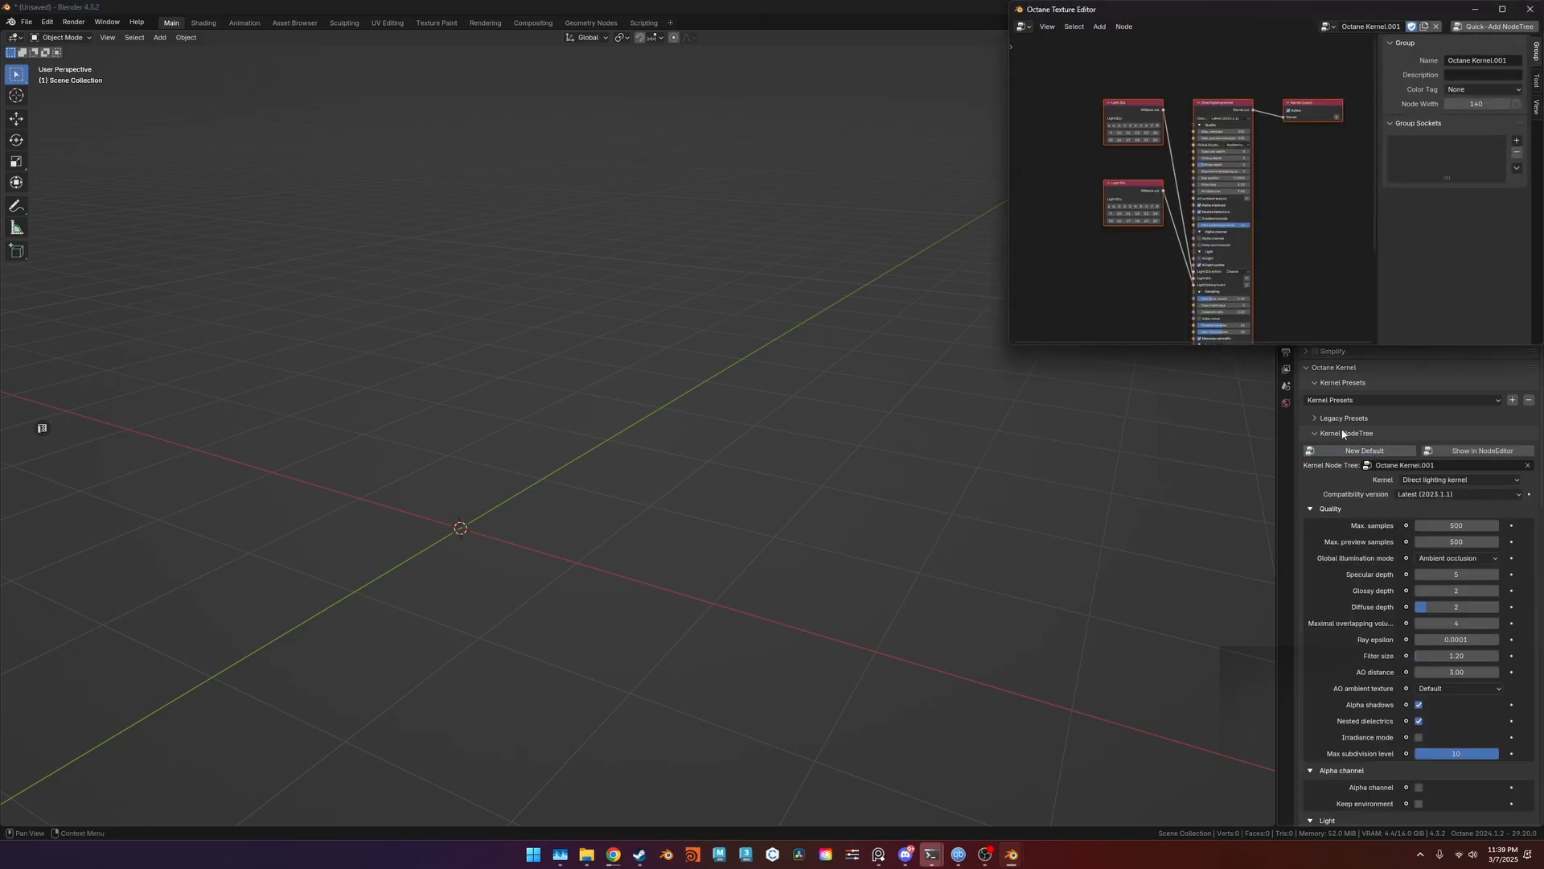
left_click(1529, 8)
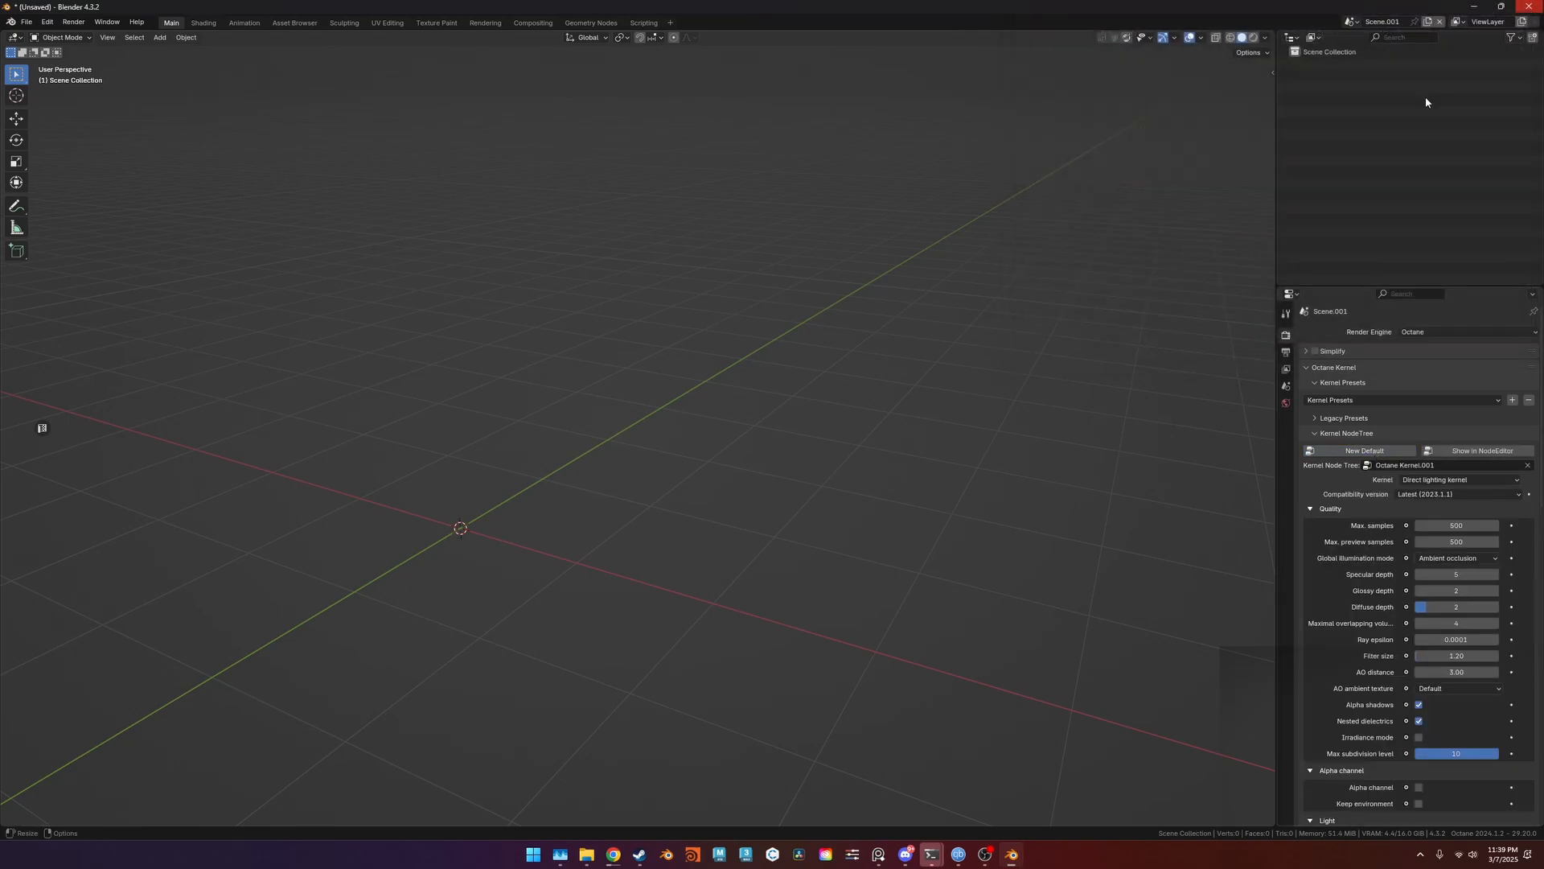
Change the scene's Octane kernel to the Path tracing kernel.
scroll(1369, 473, "down", 2)
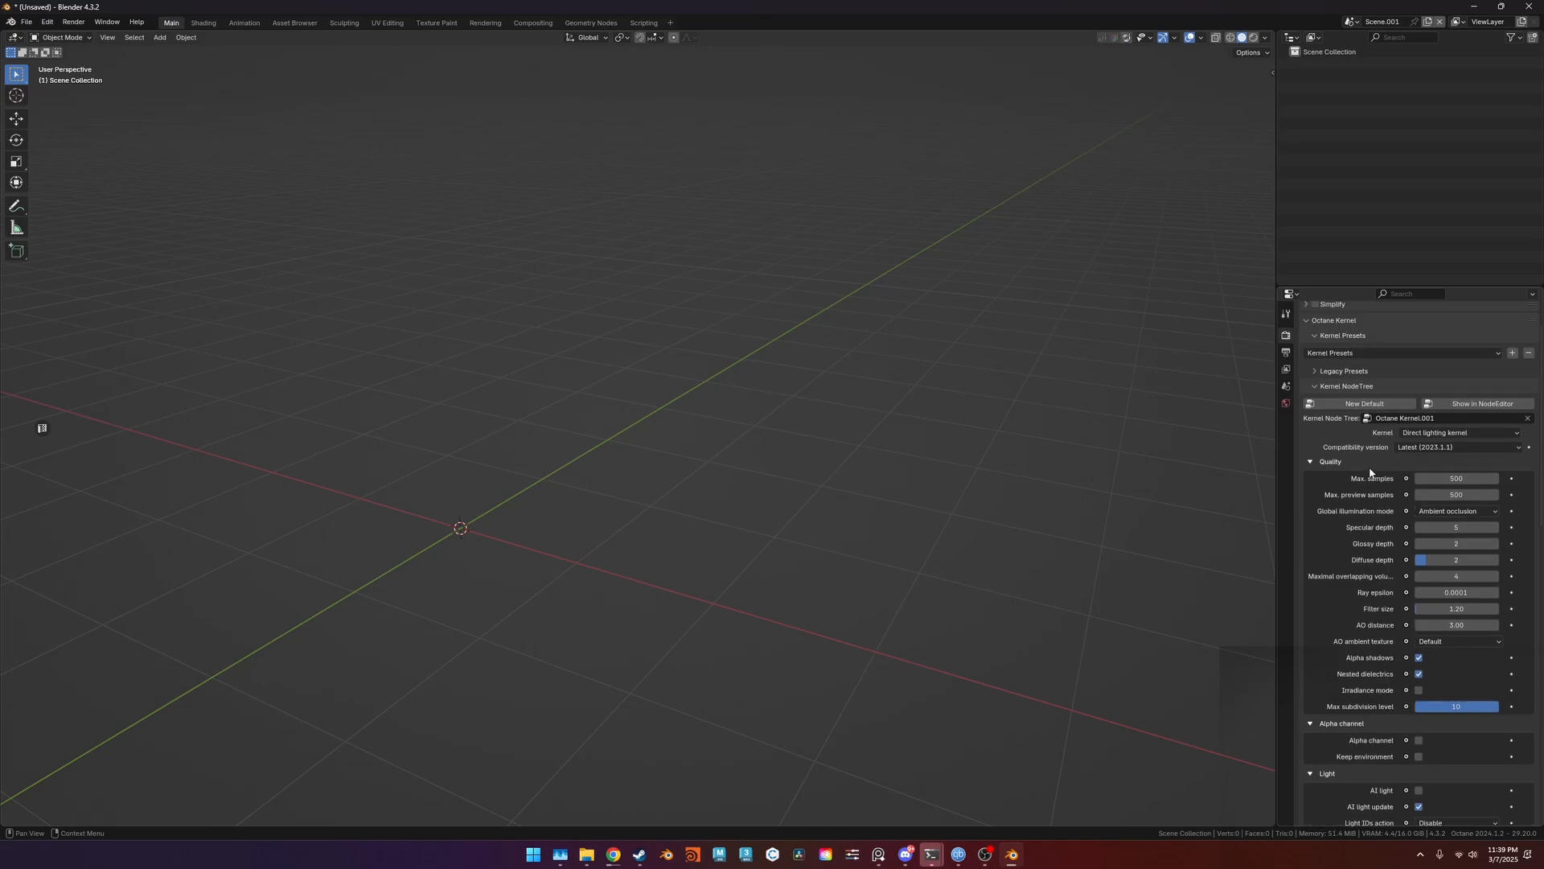
left_click(1421, 435)
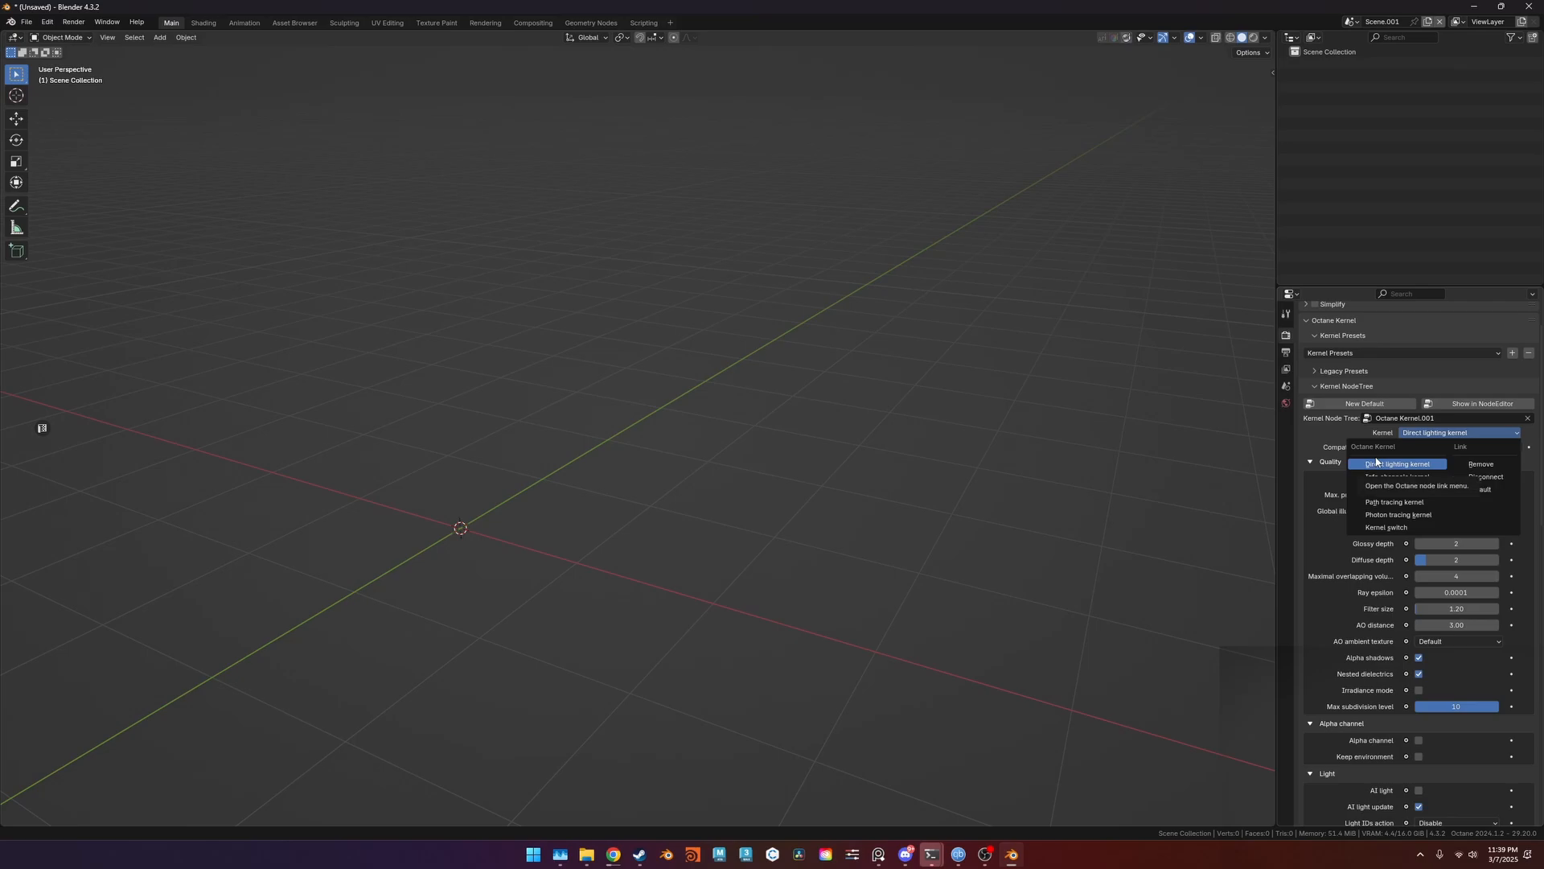
left_click(1347, 430)
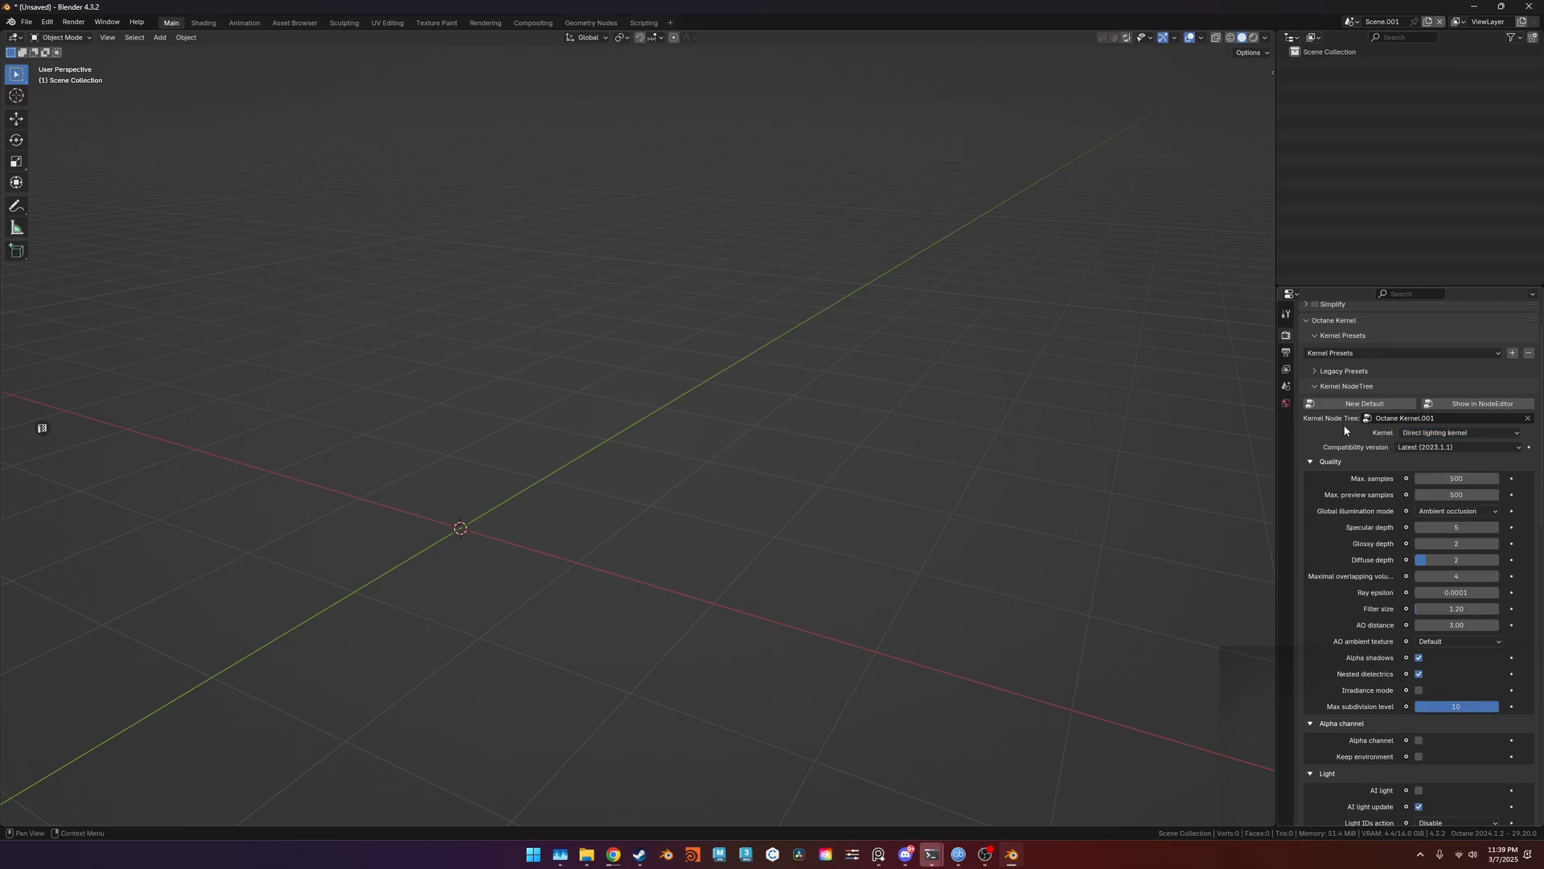
left_click(1422, 433)
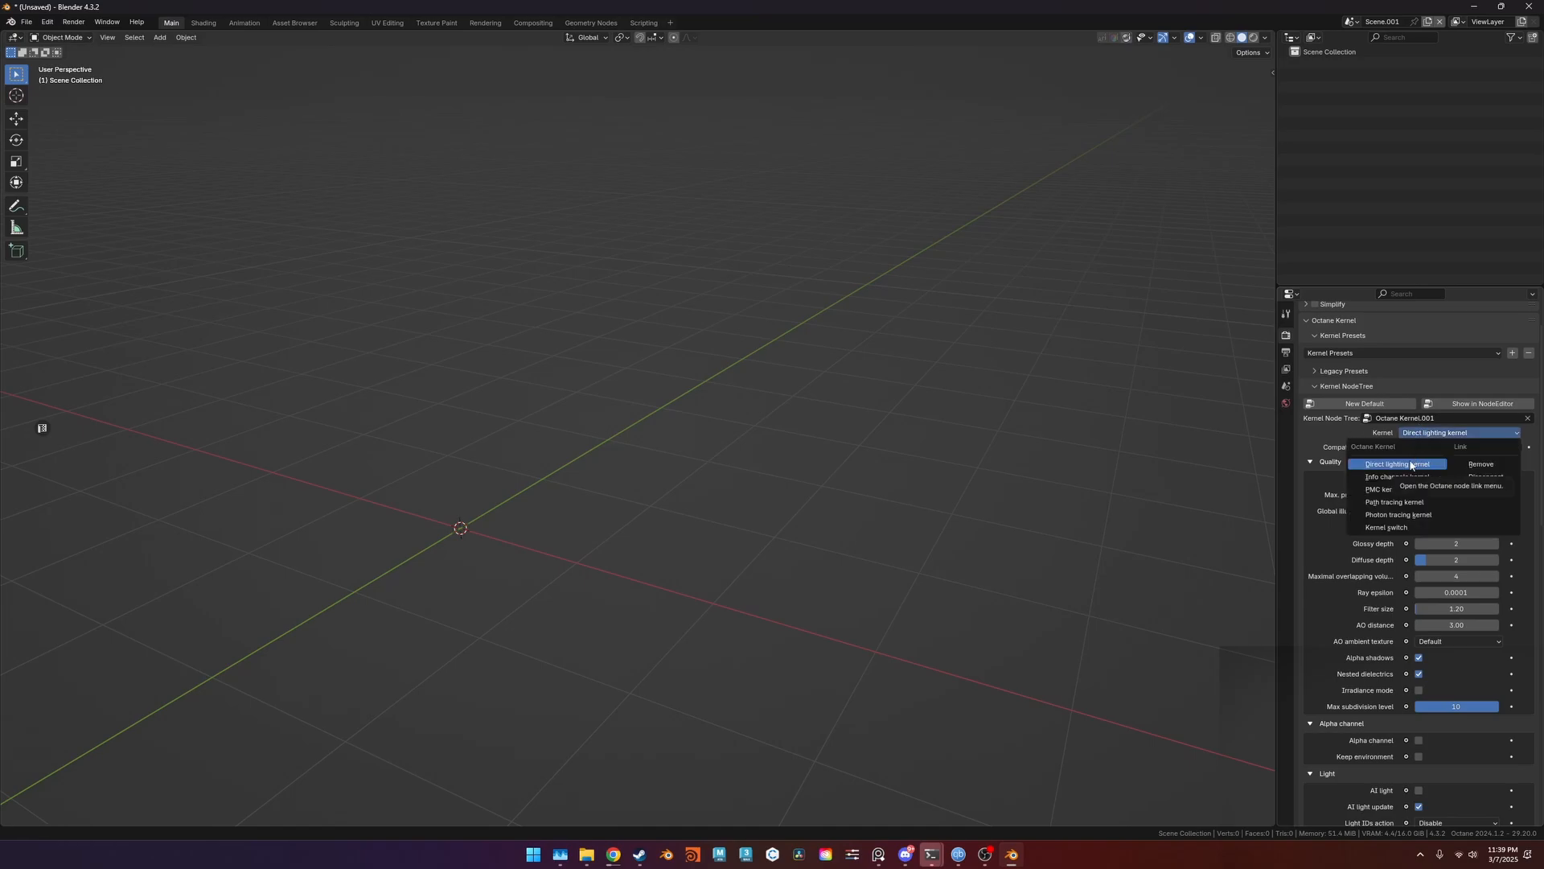
left_click(1390, 502)
left_click(1431, 434)
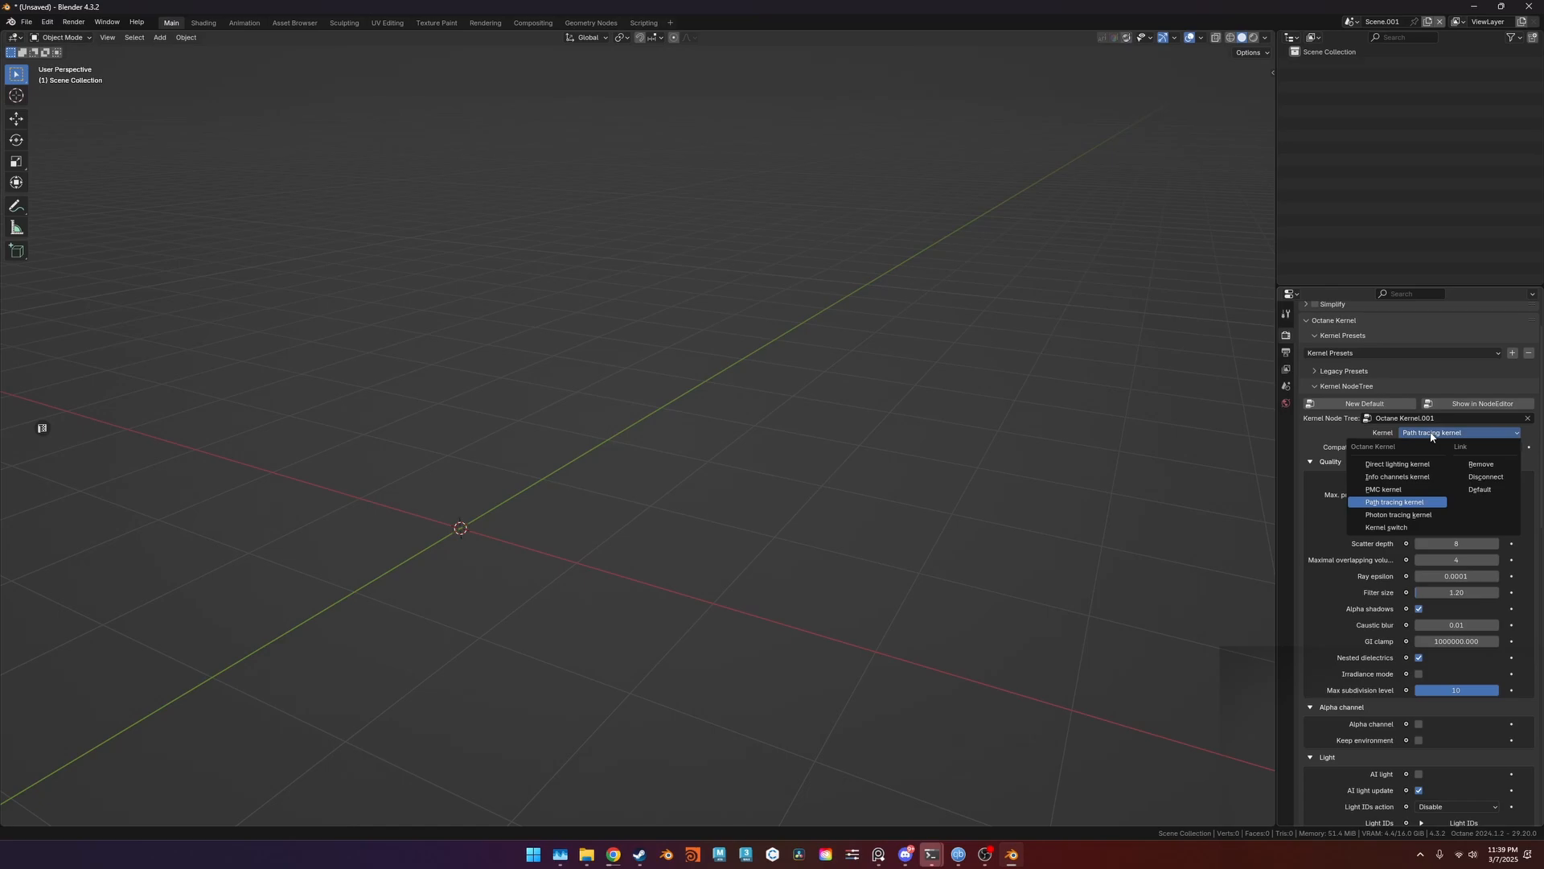
left_click(1402, 504)
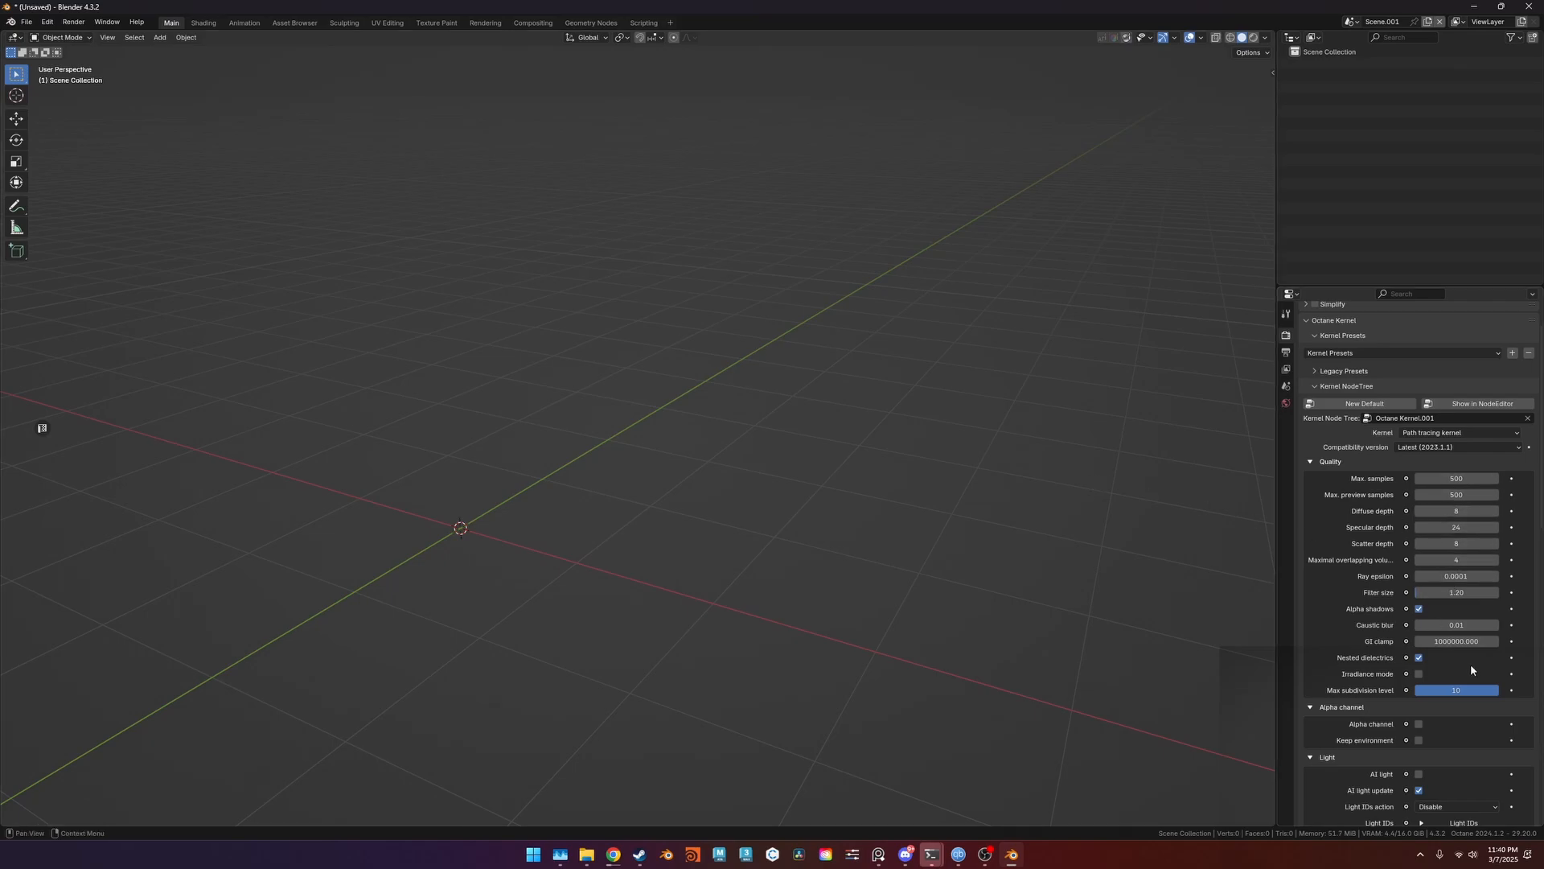
left_click(1463, 642)
type("1")
key("Return")
left_click(1435, 641)
key("Return")
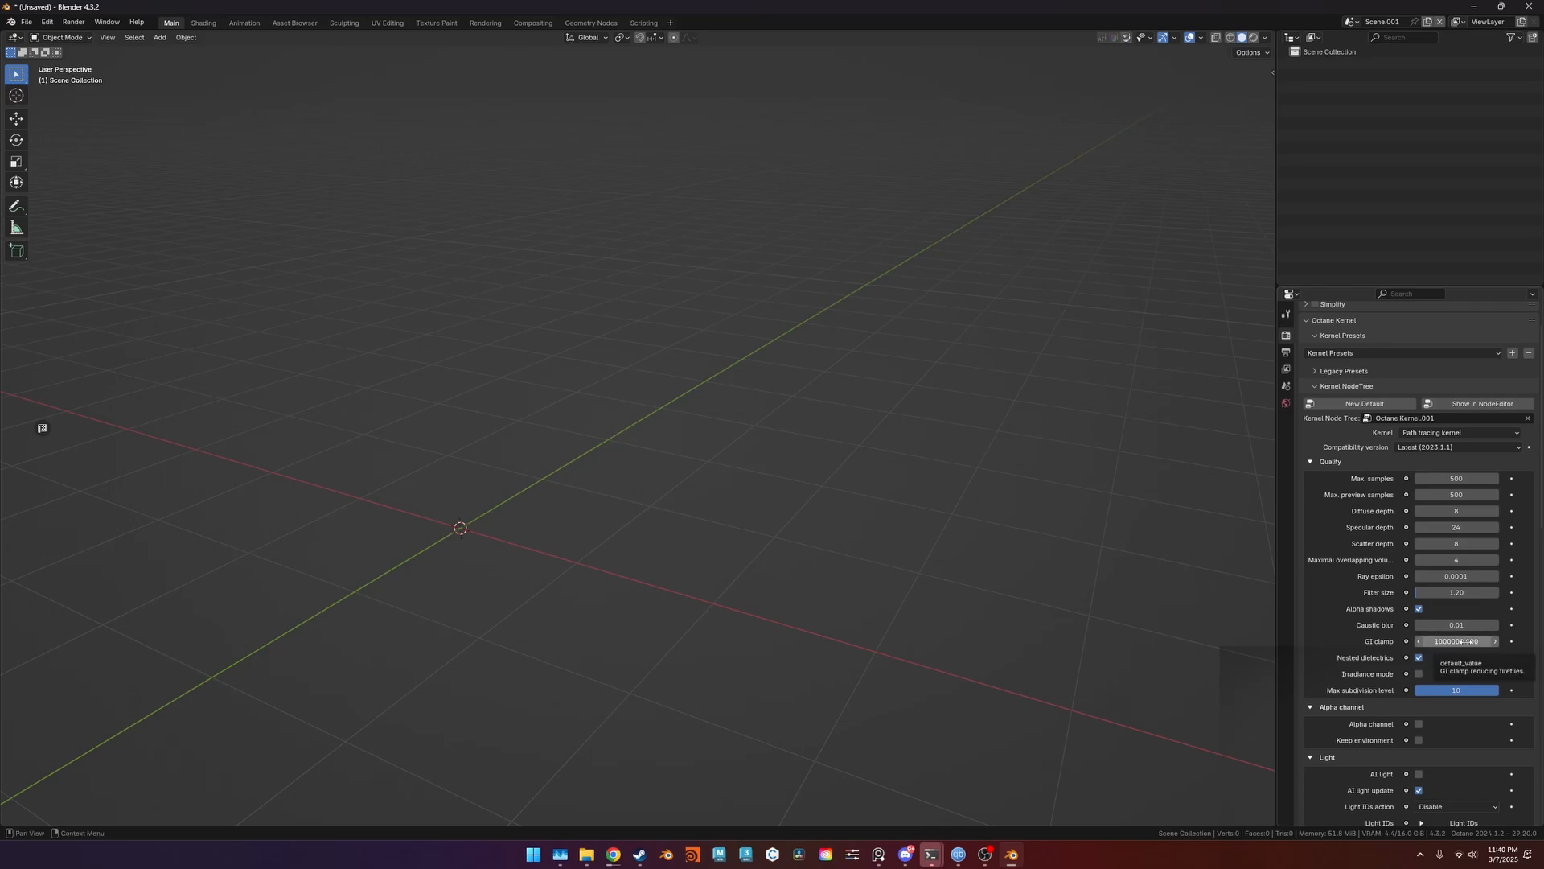
Set the path tracing kernel's GI clamp to 1.
left_click(1466, 642)
type("1")
key("Return")
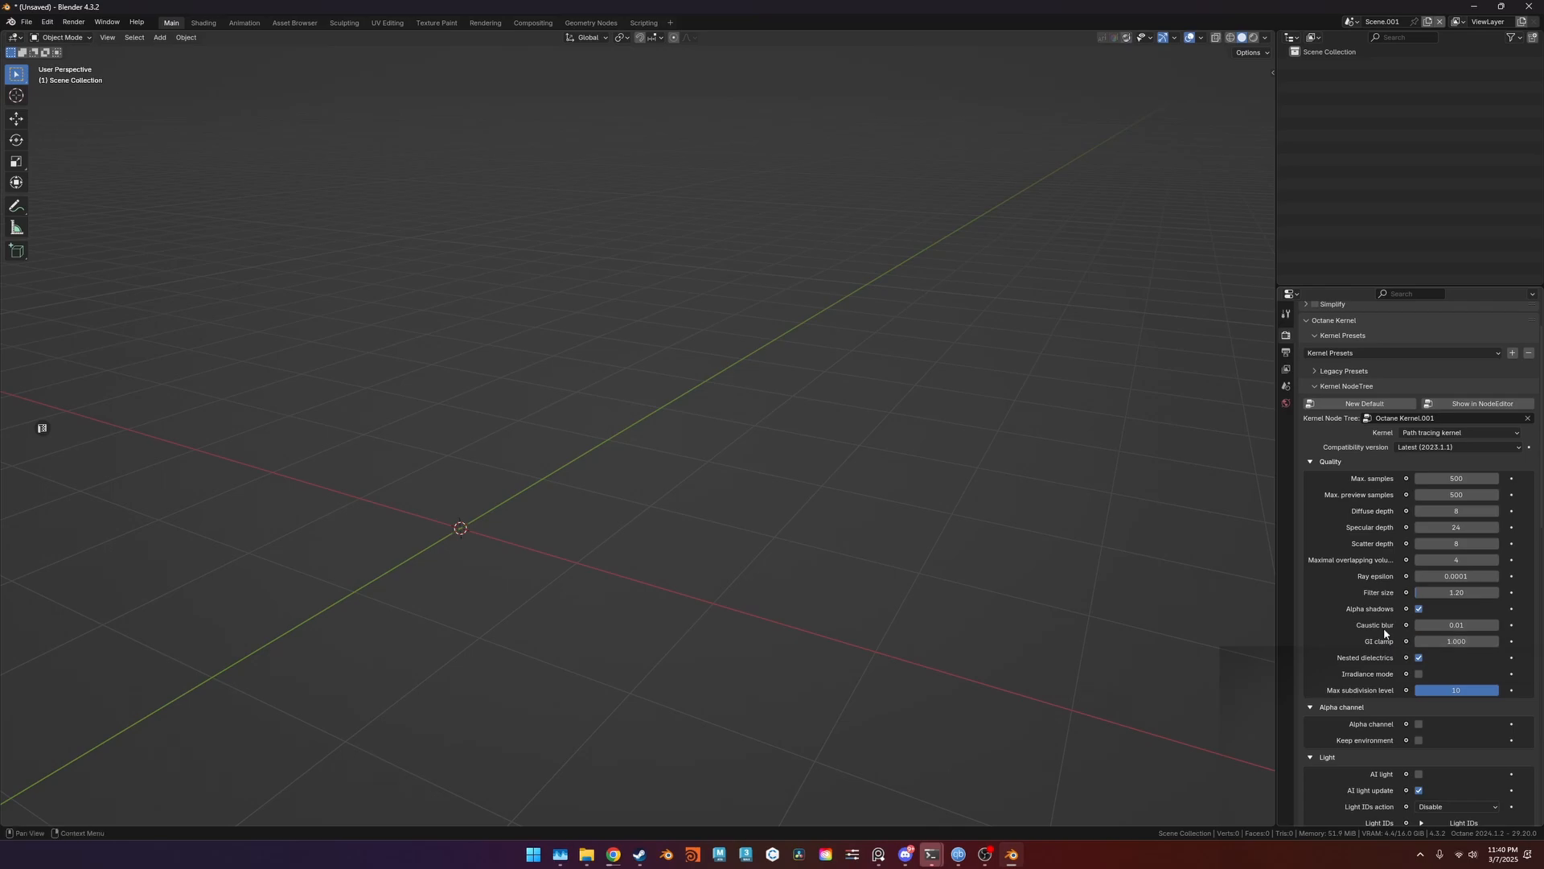
scroll(1383, 627, "down", 5)
scroll(1369, 605, "up", 5)
scroll(1360, 539, "up", 2)
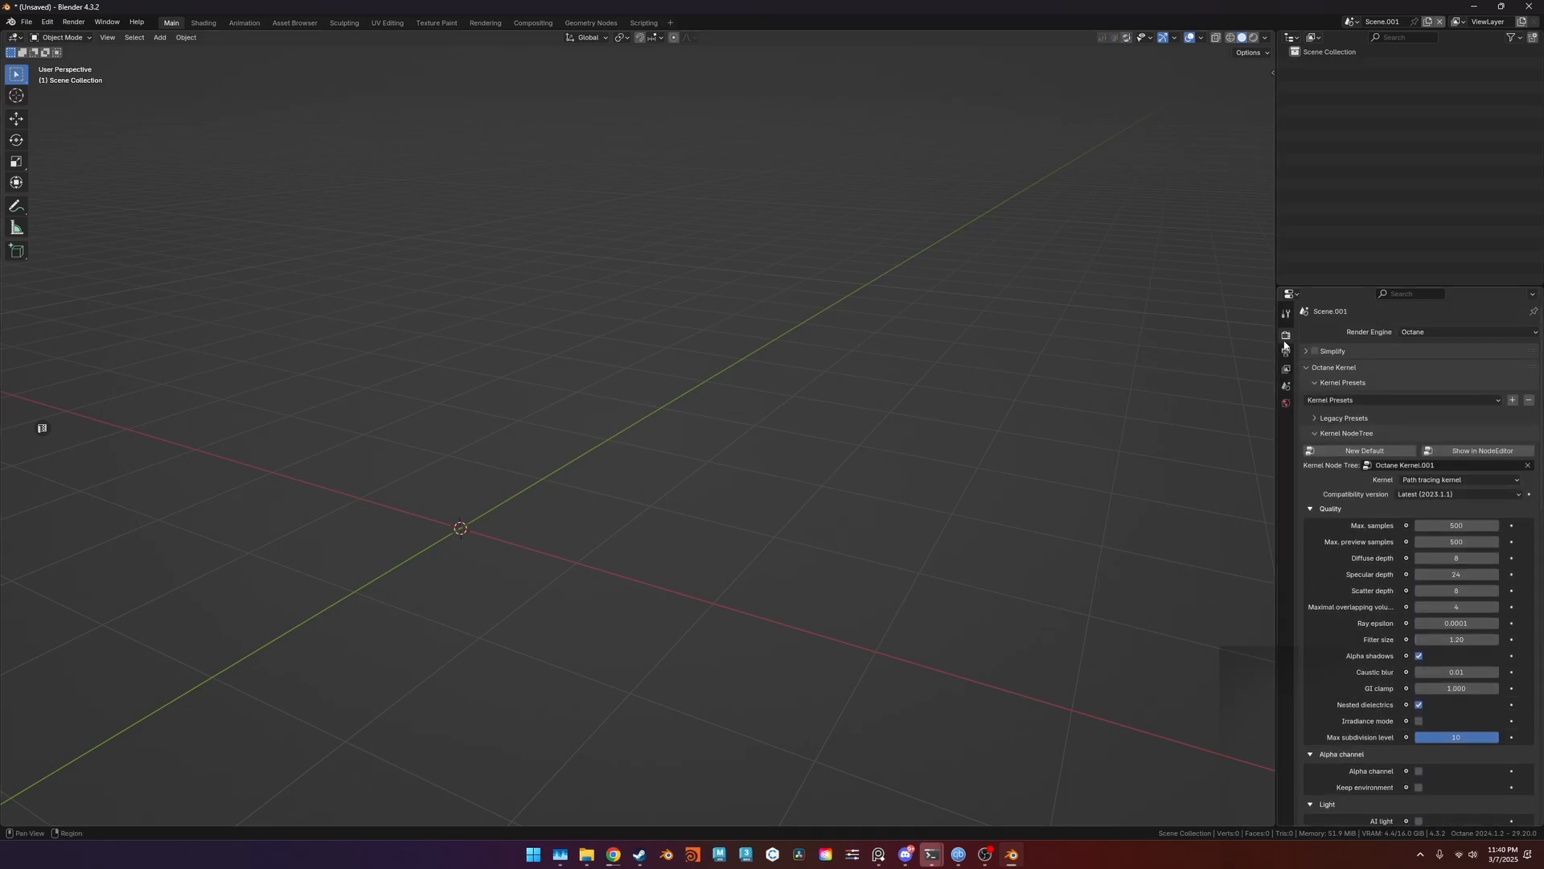
Add a monkey mesh to the scene and give it a level 2 subdivision surface.
left_click(1286, 404)
middle_click_drag(987, 372, 906, 438)
key("shift+a")
mouse_move(893, 453)
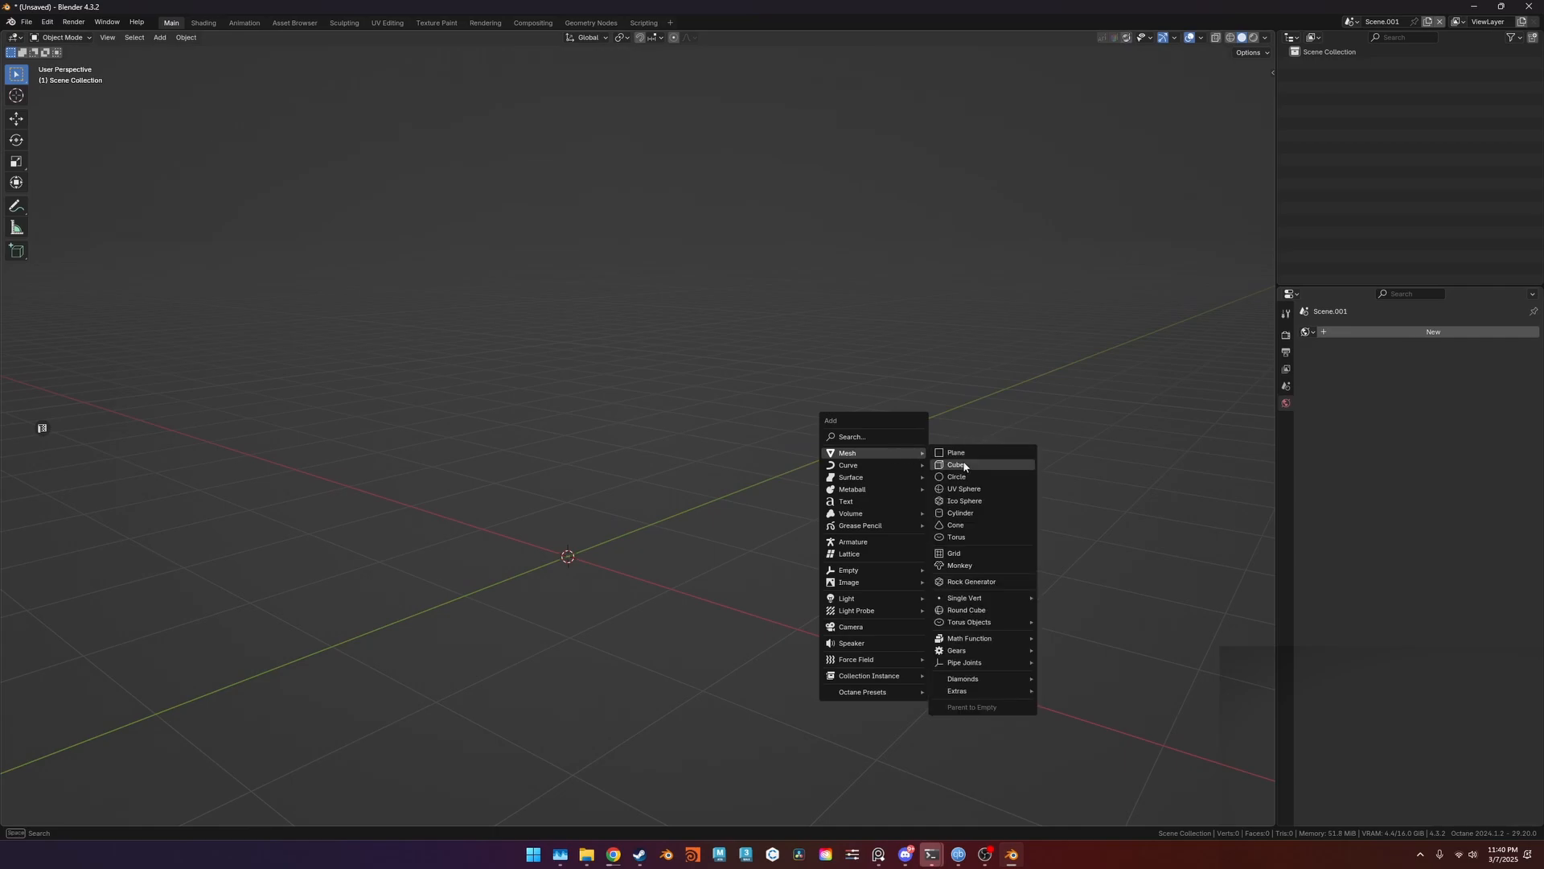
middle_click_drag(664, 502, 772, 406)
key("ctrl+2")
scroll(710, 453, "up", 1)
Check the monkey in rendered viewport shading and return to solid shading.
key("z")
key("8")
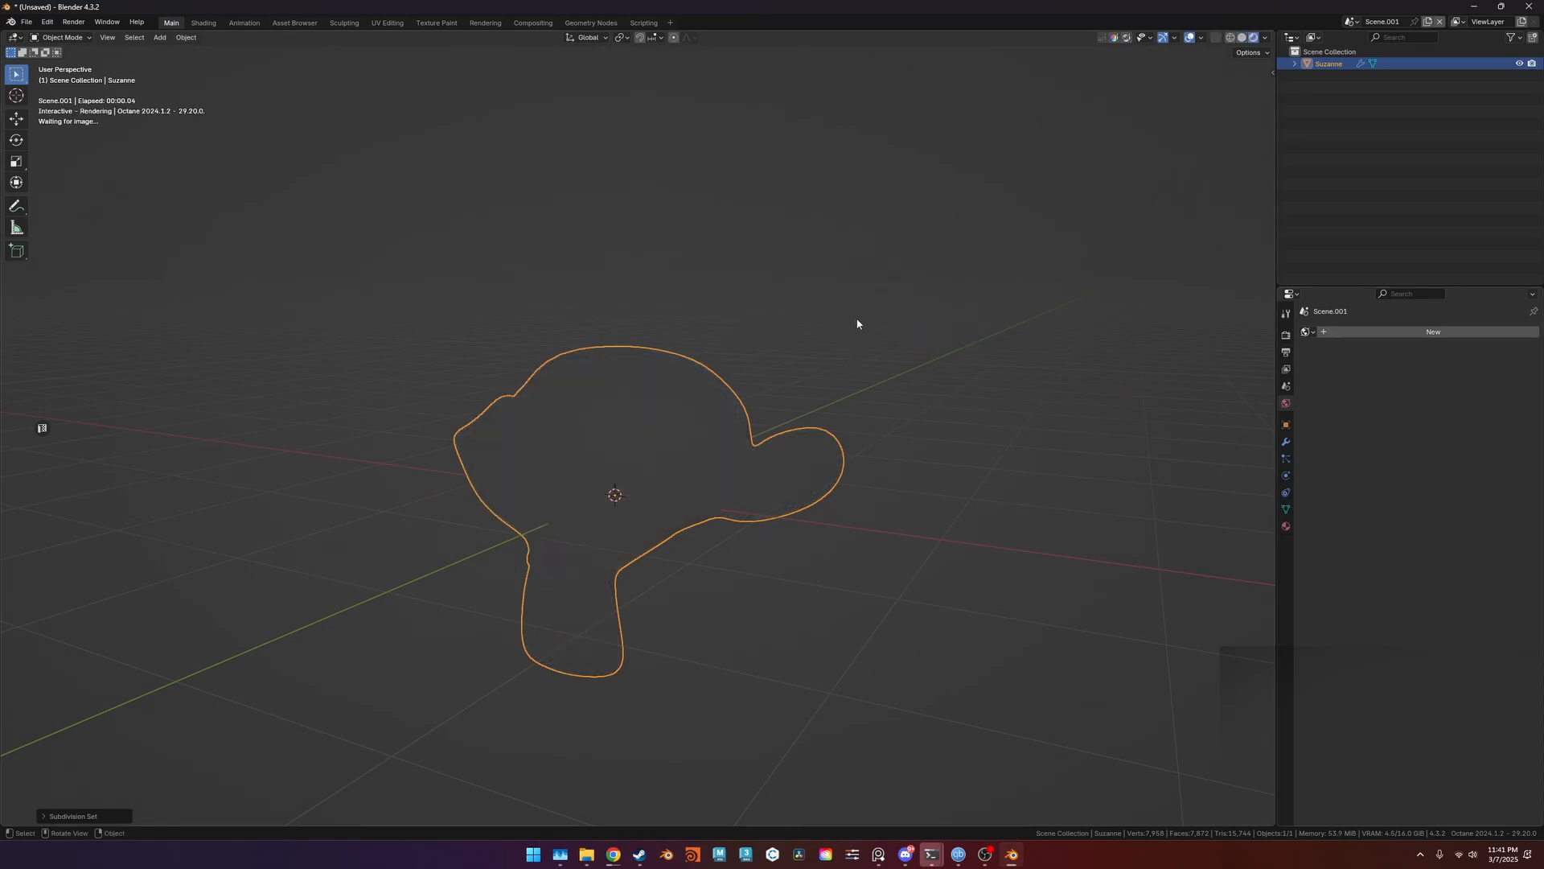
key("z")
key("6")
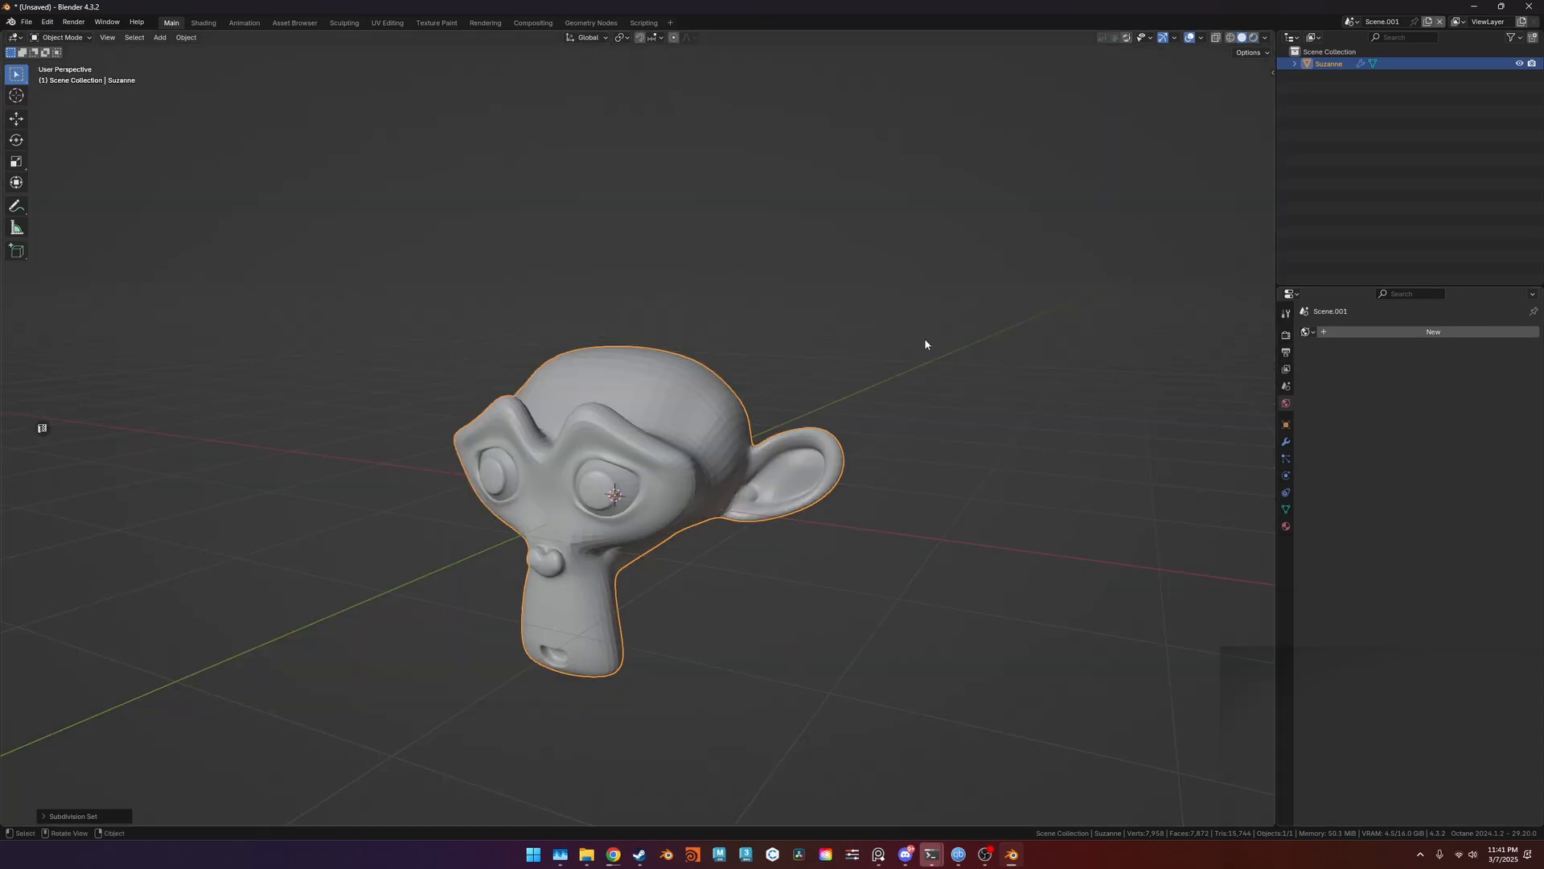
Create a new world for the scene and show the monkey in rendered viewport shading.
left_click(1286, 336)
left_click(1286, 403)
left_click(1350, 332)
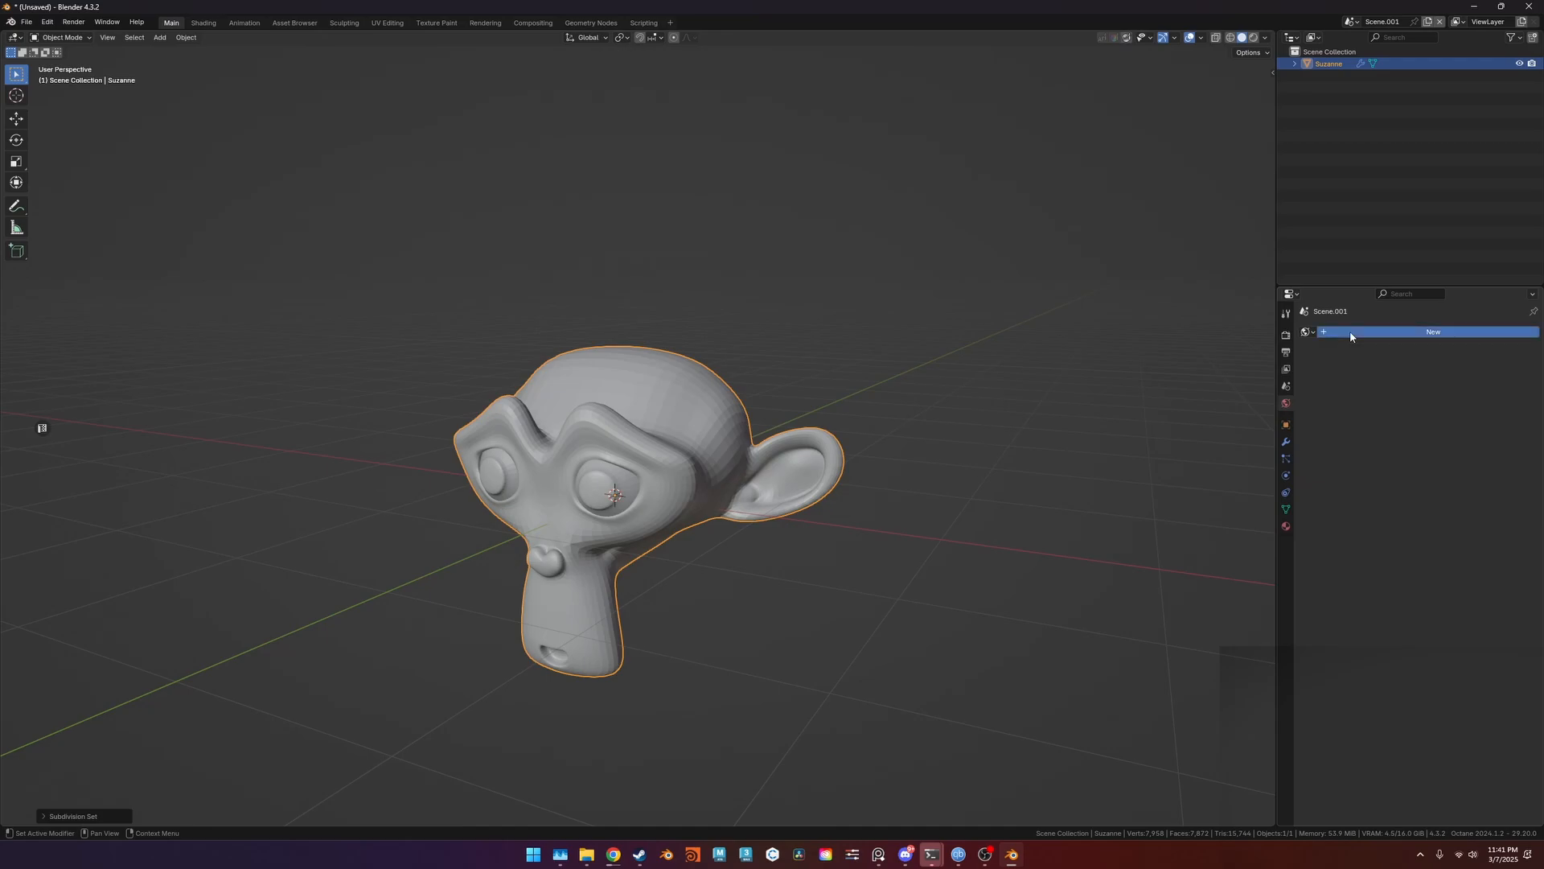
left_click(1426, 369)
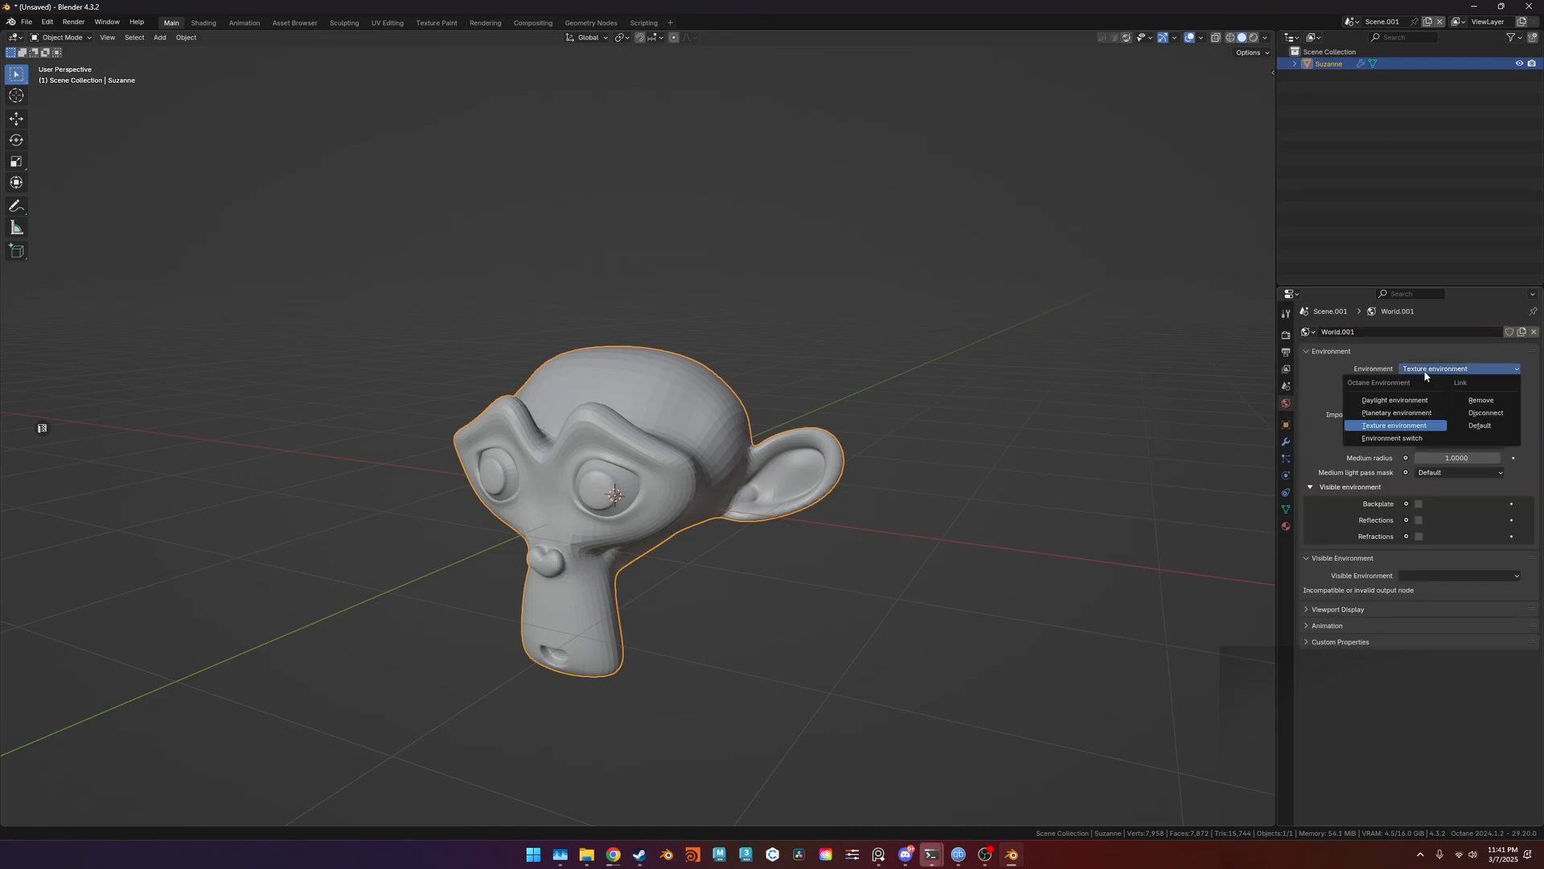
key("z")
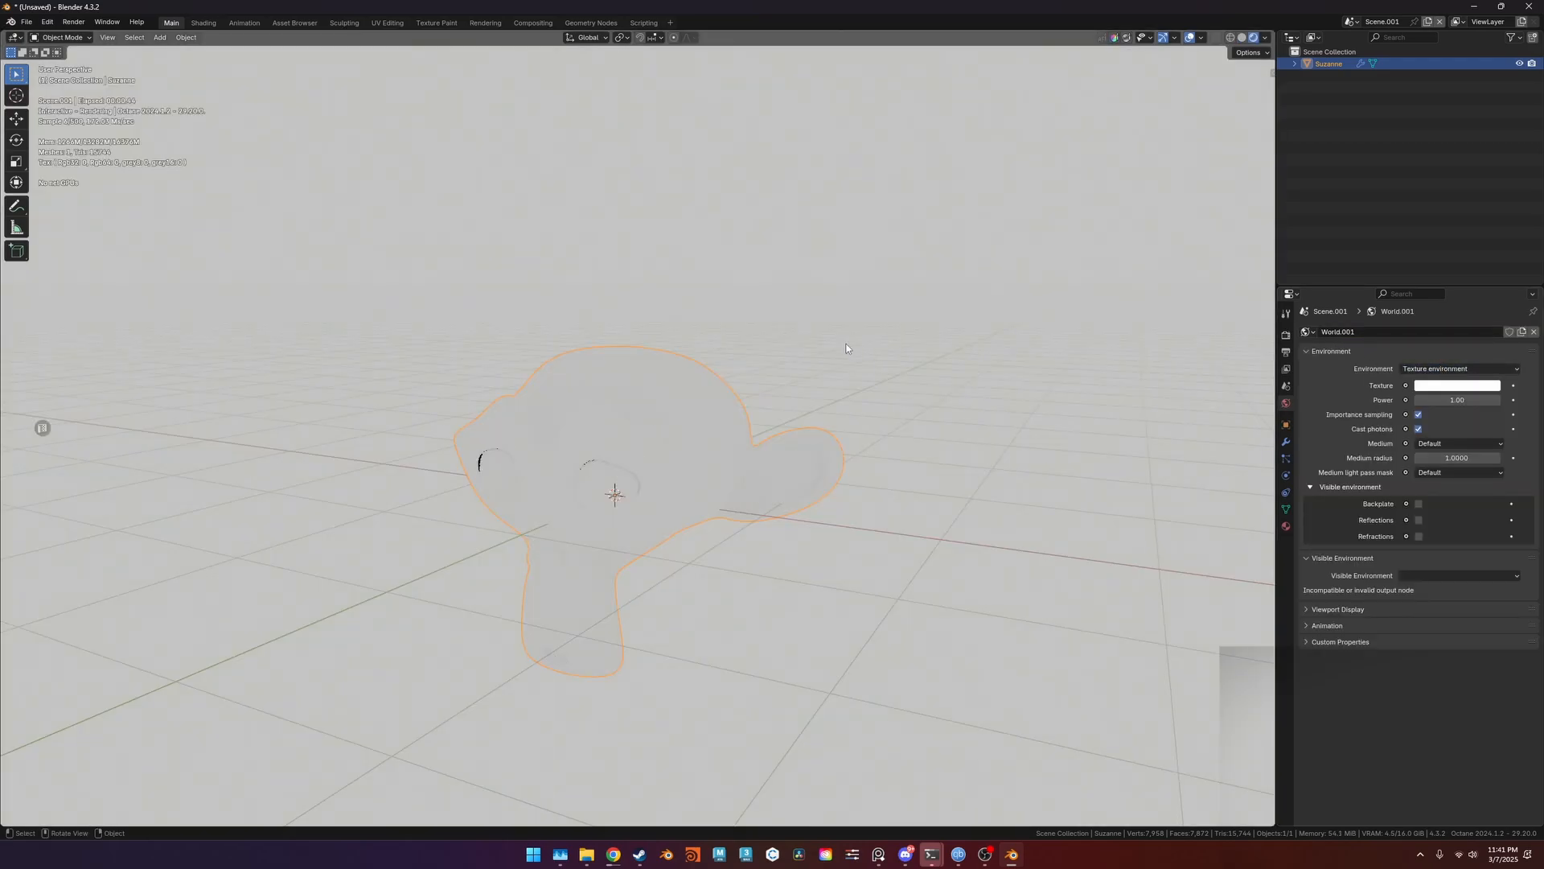
middle_click_drag(681, 315, 702, 314)
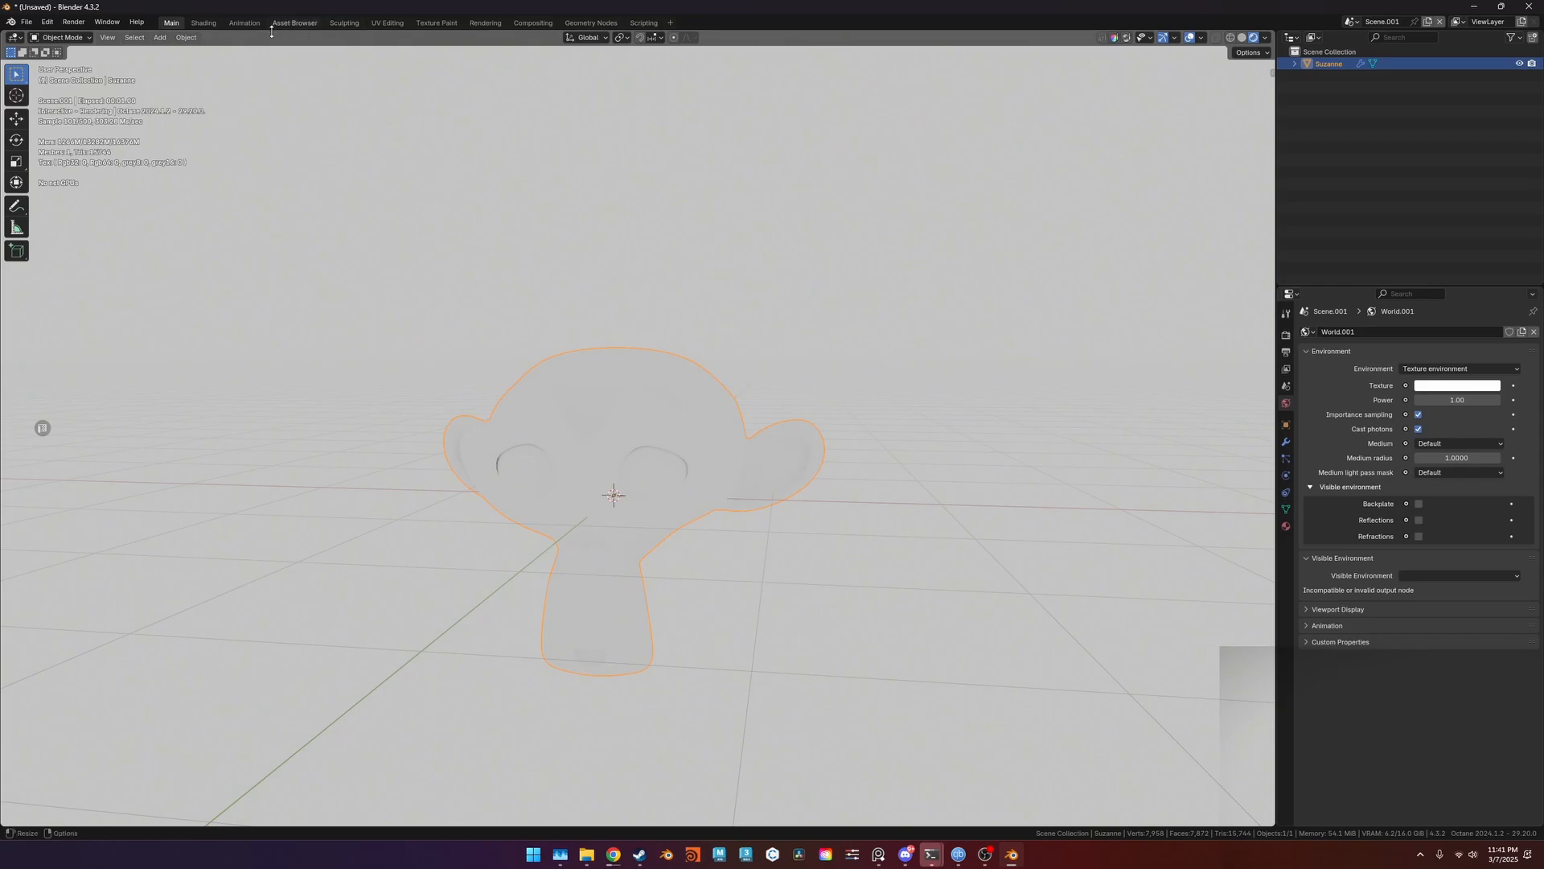
Switch to the Shading workspace, use rendered viewport shading and show the world's node tree in the shader editor.
key("ctrl+Page_Down")
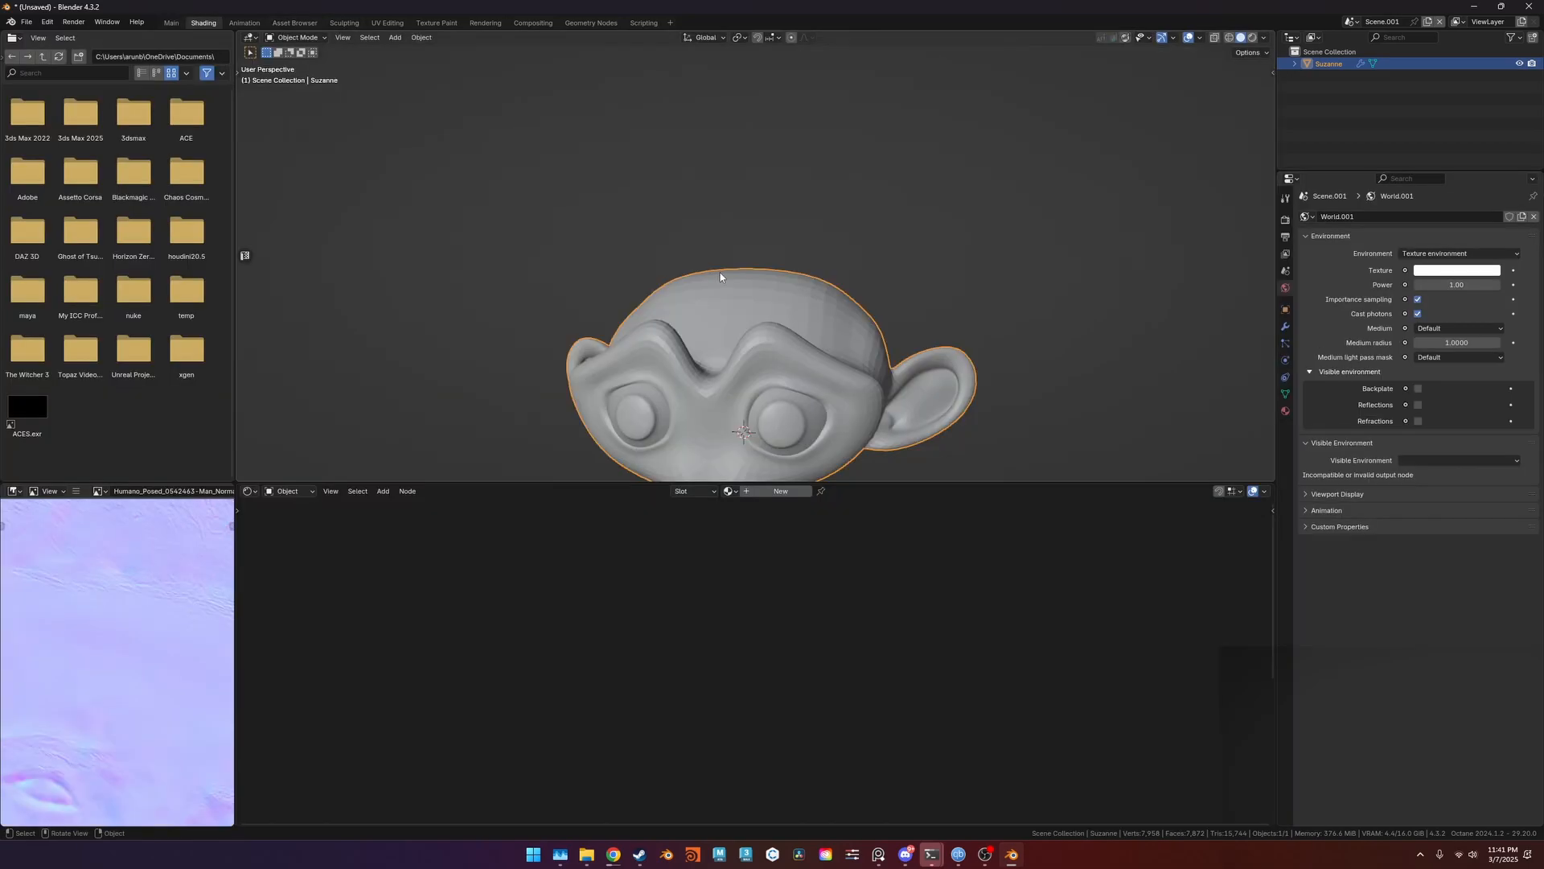
key("z")
mouse_move(721, 276)
middle_mouse_down()
mouse_move(782, 273)
mouse_move(775, 146)
middle_mouse_up()
scroll(761, 204, "down", 2)
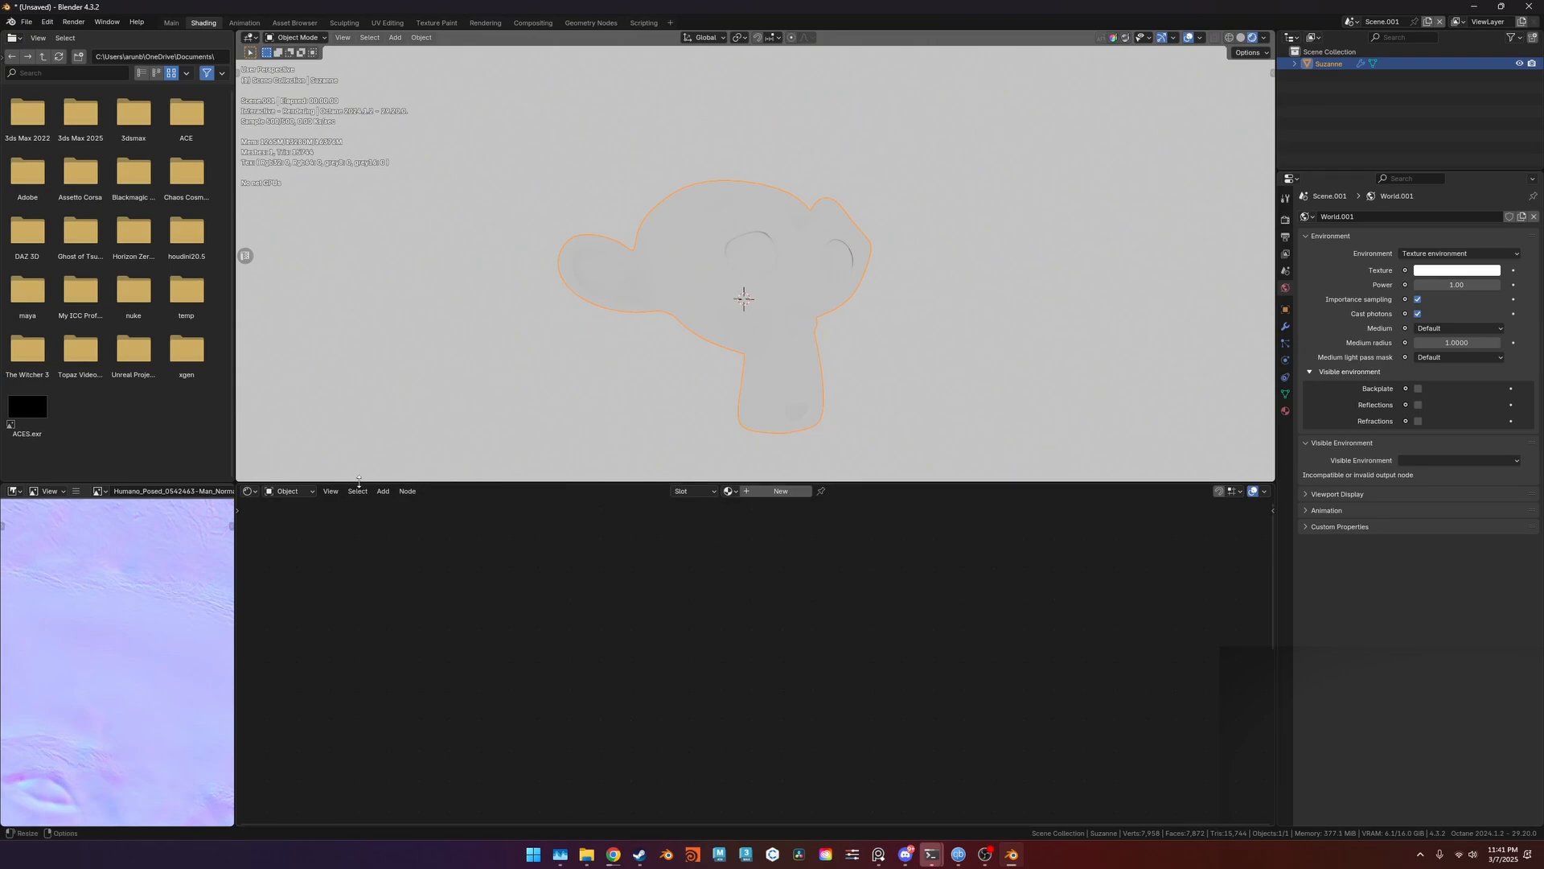
left_click(278, 492)
left_click(283, 527)
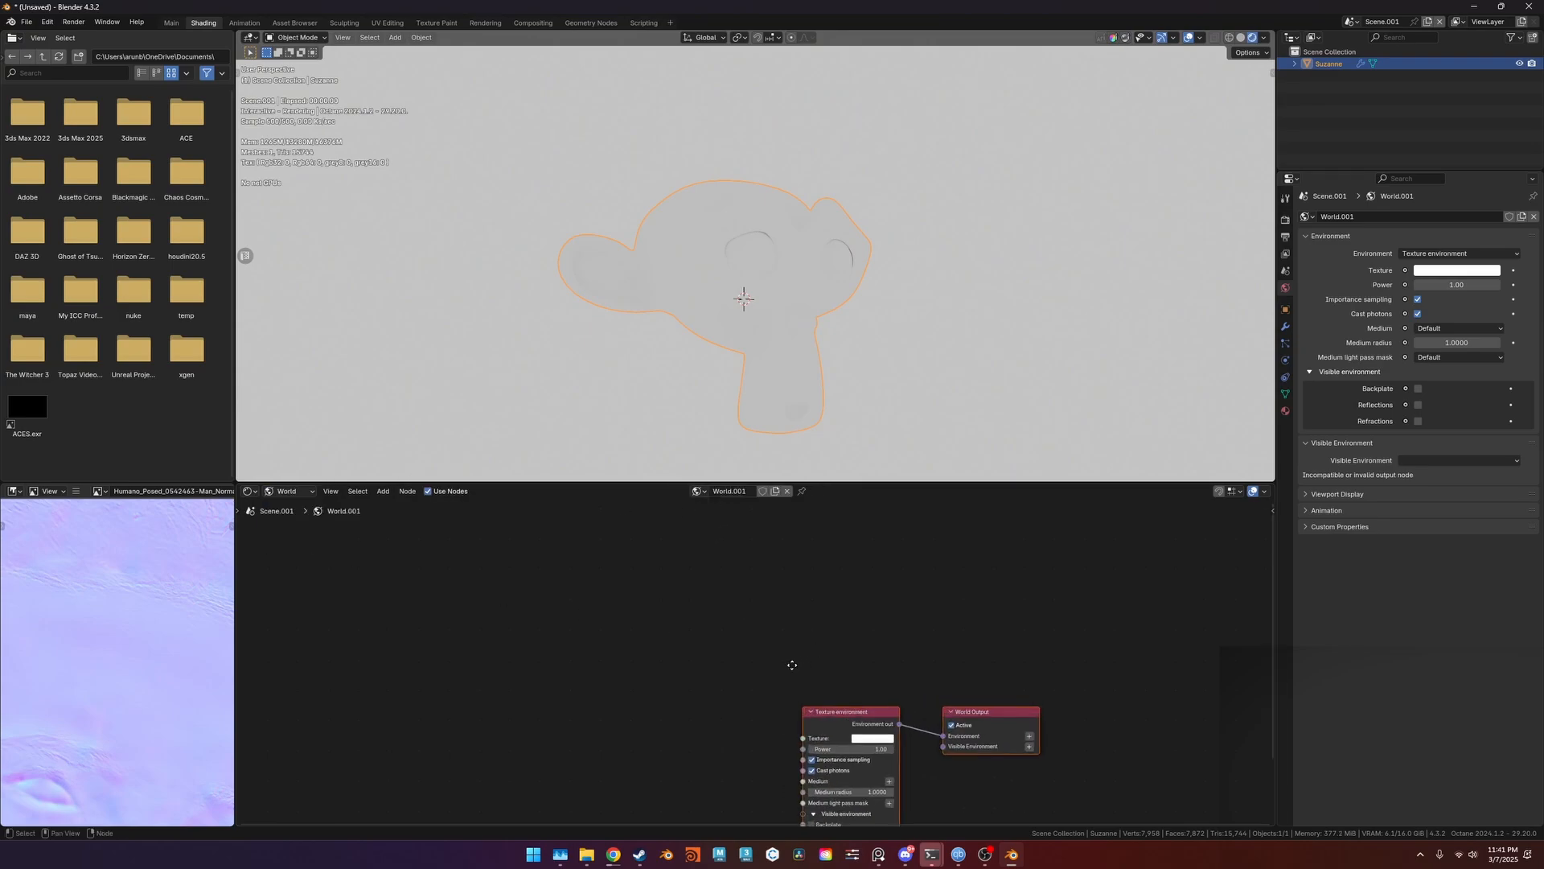
Choose Texture environment as the world's environment type.
middle_click_drag(784, 637, 804, 605)
scroll(804, 605, "up", 1)
key("shift+a")
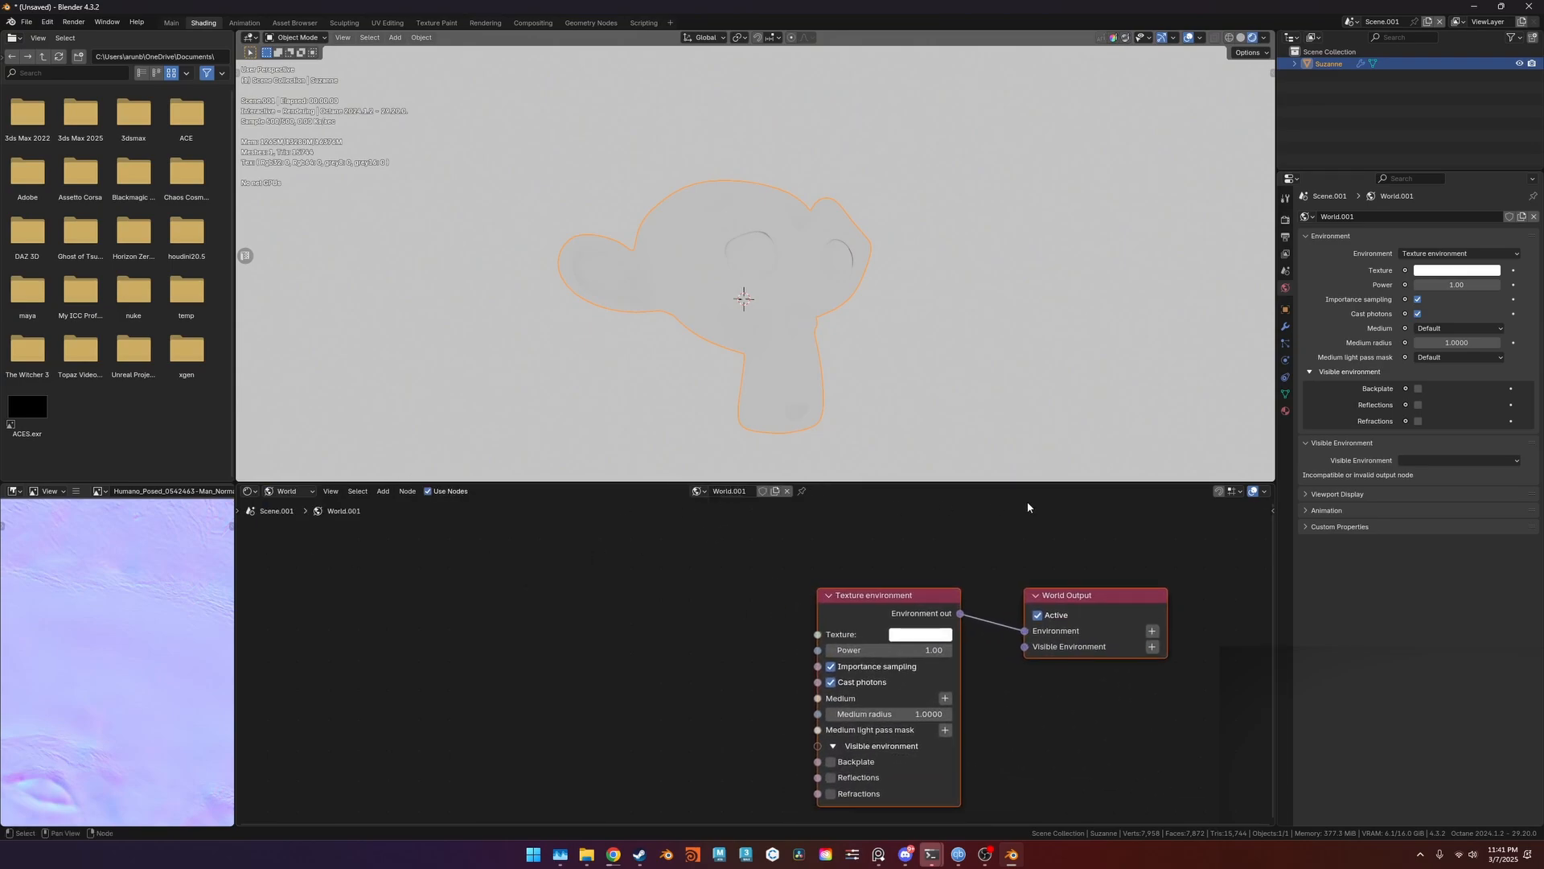
left_click(1452, 258)
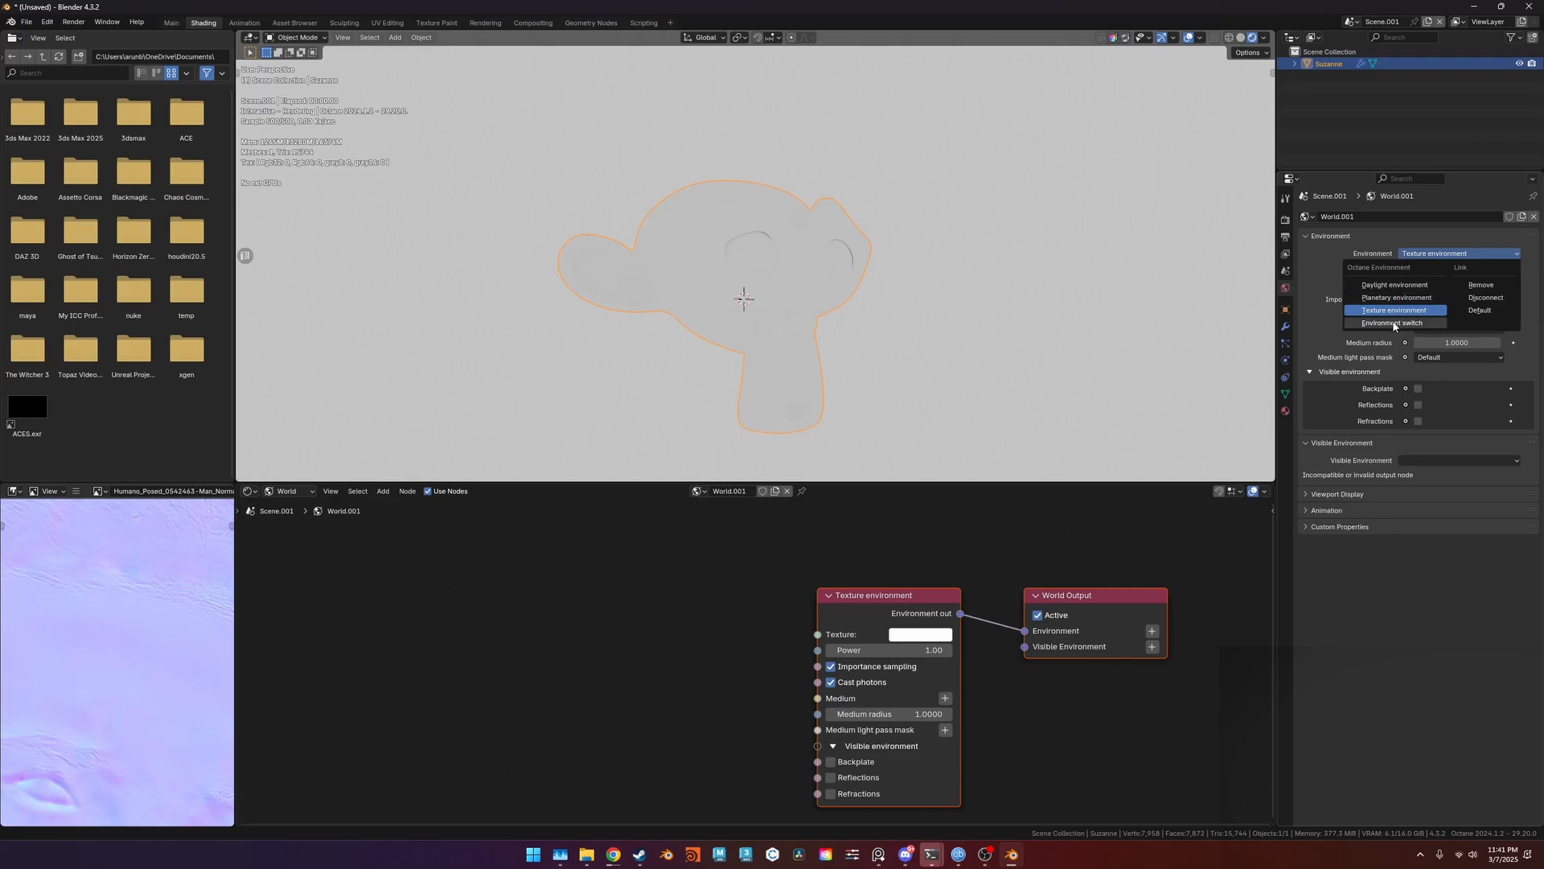
left_click(1406, 312)
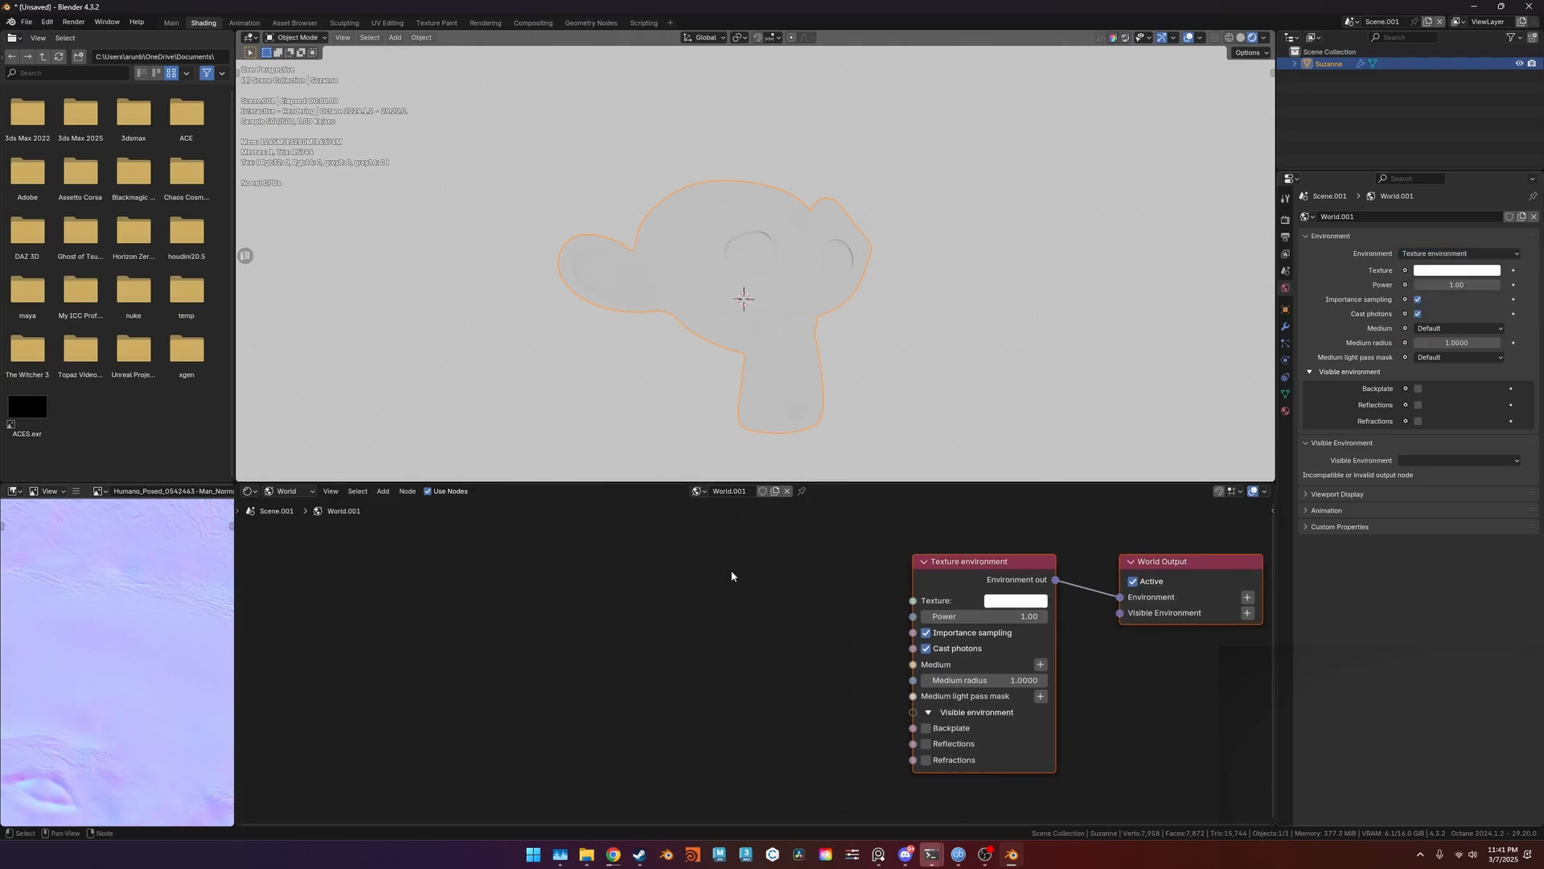
Add an RGB image node to the world node tree and place it ahead of the Texture environment node.
middle_click_drag(635, 610, 730, 576)
key("shift+a")
left_click(663, 570)
type("rgb")
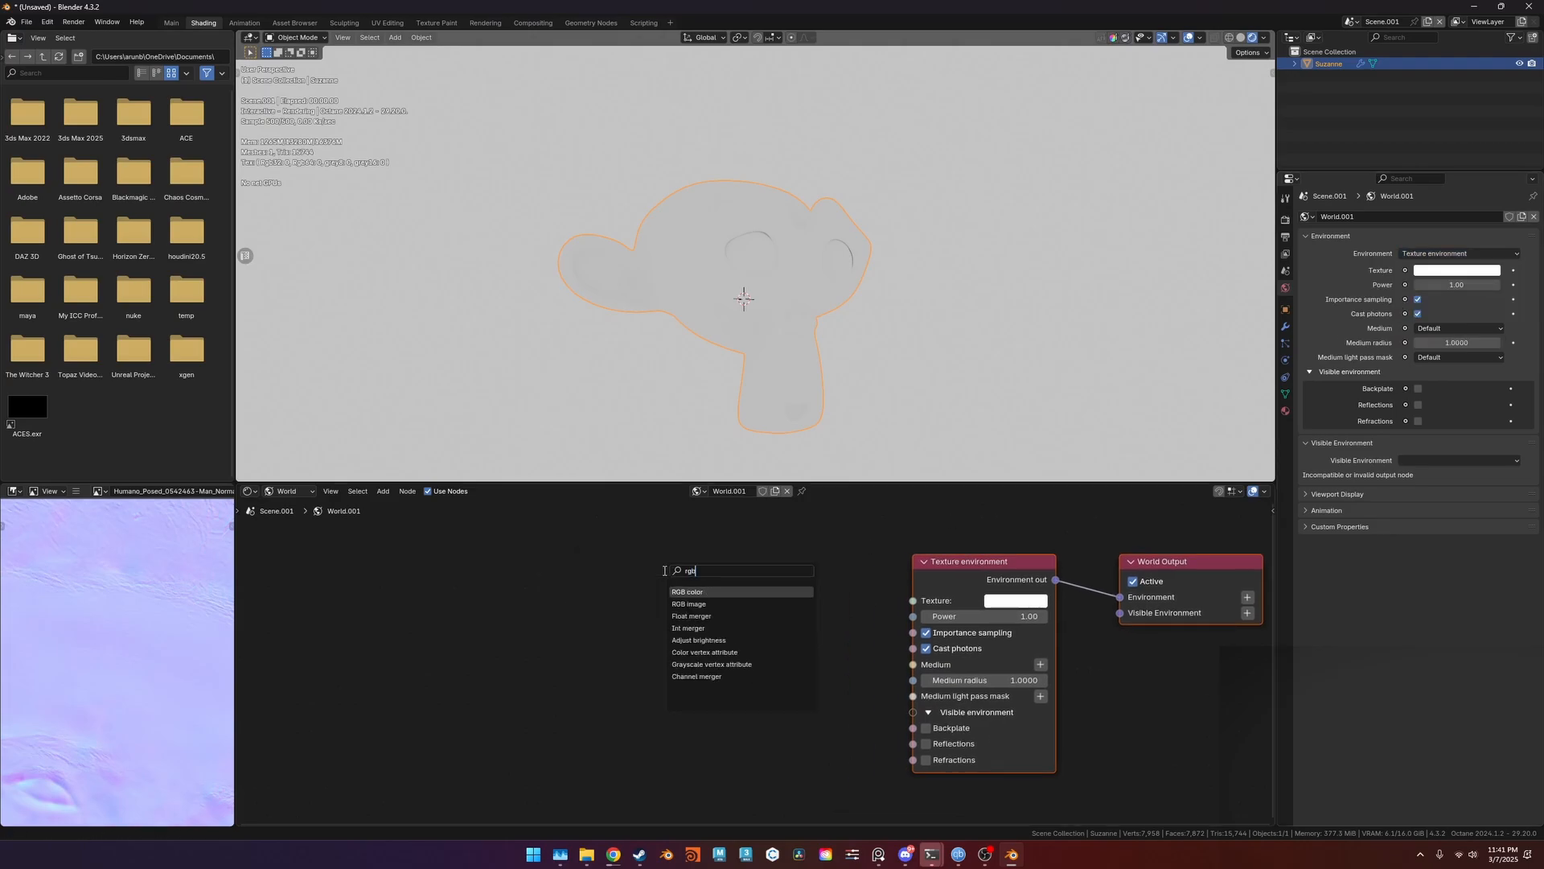
left_click(689, 603)
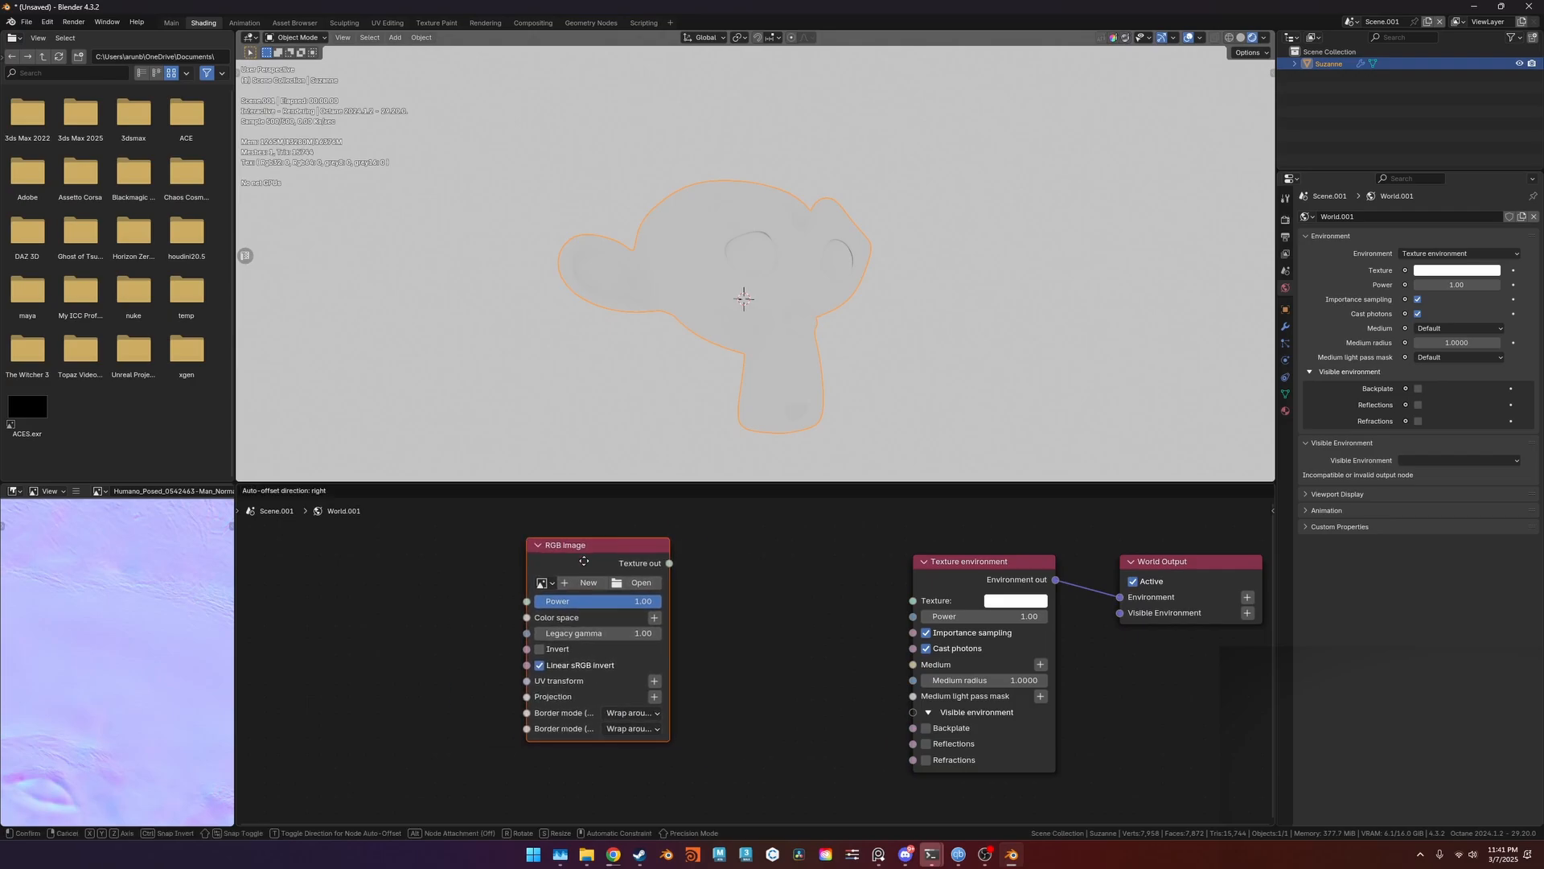
left_click(585, 565)
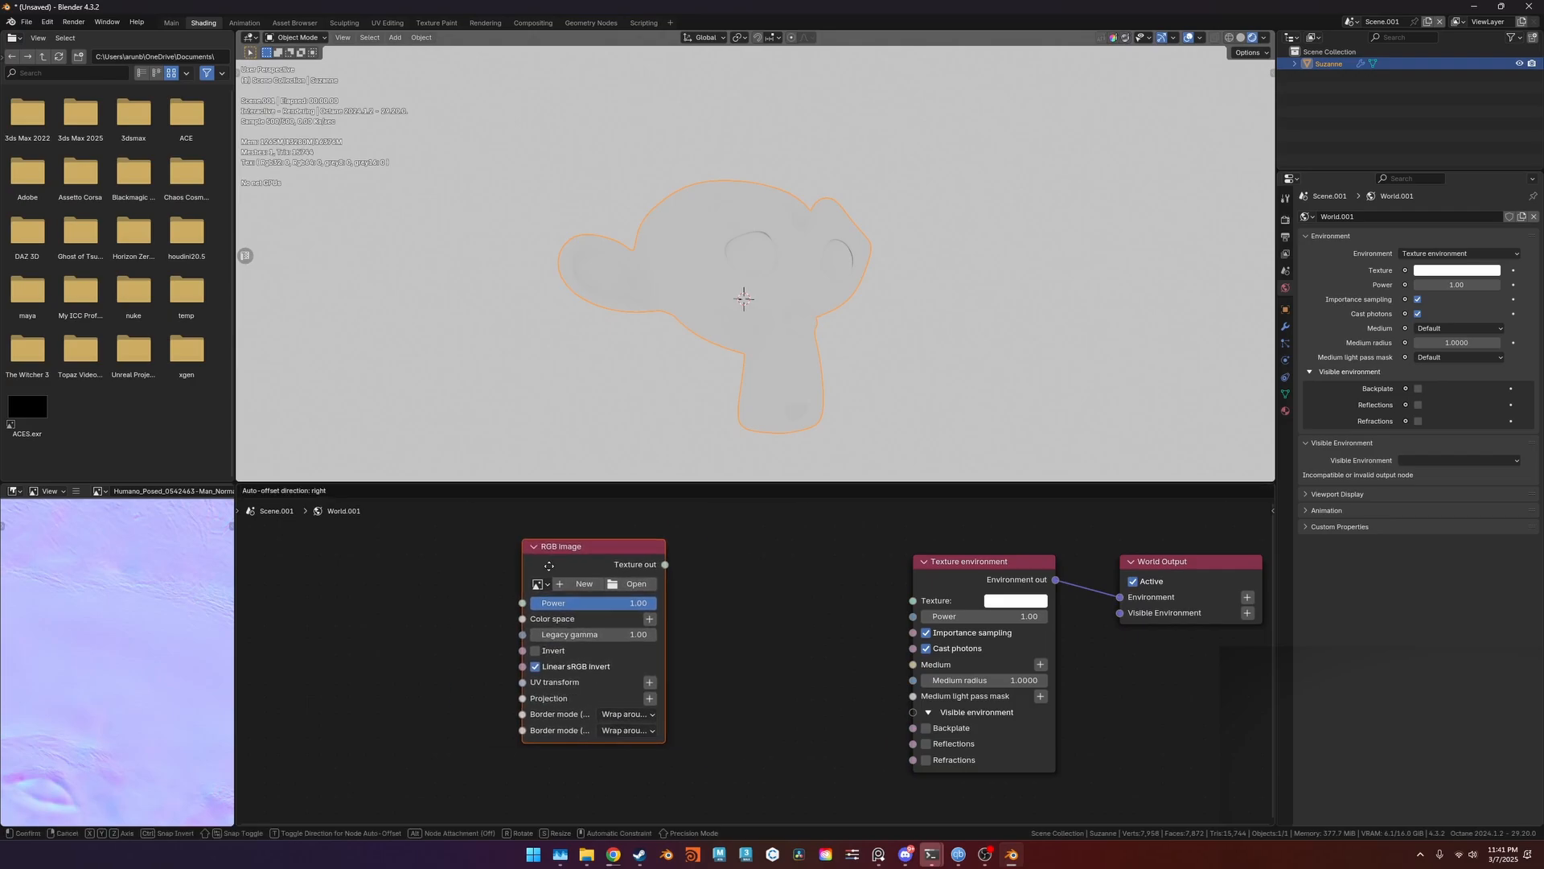
left_click_drag(585, 566, 547, 571)
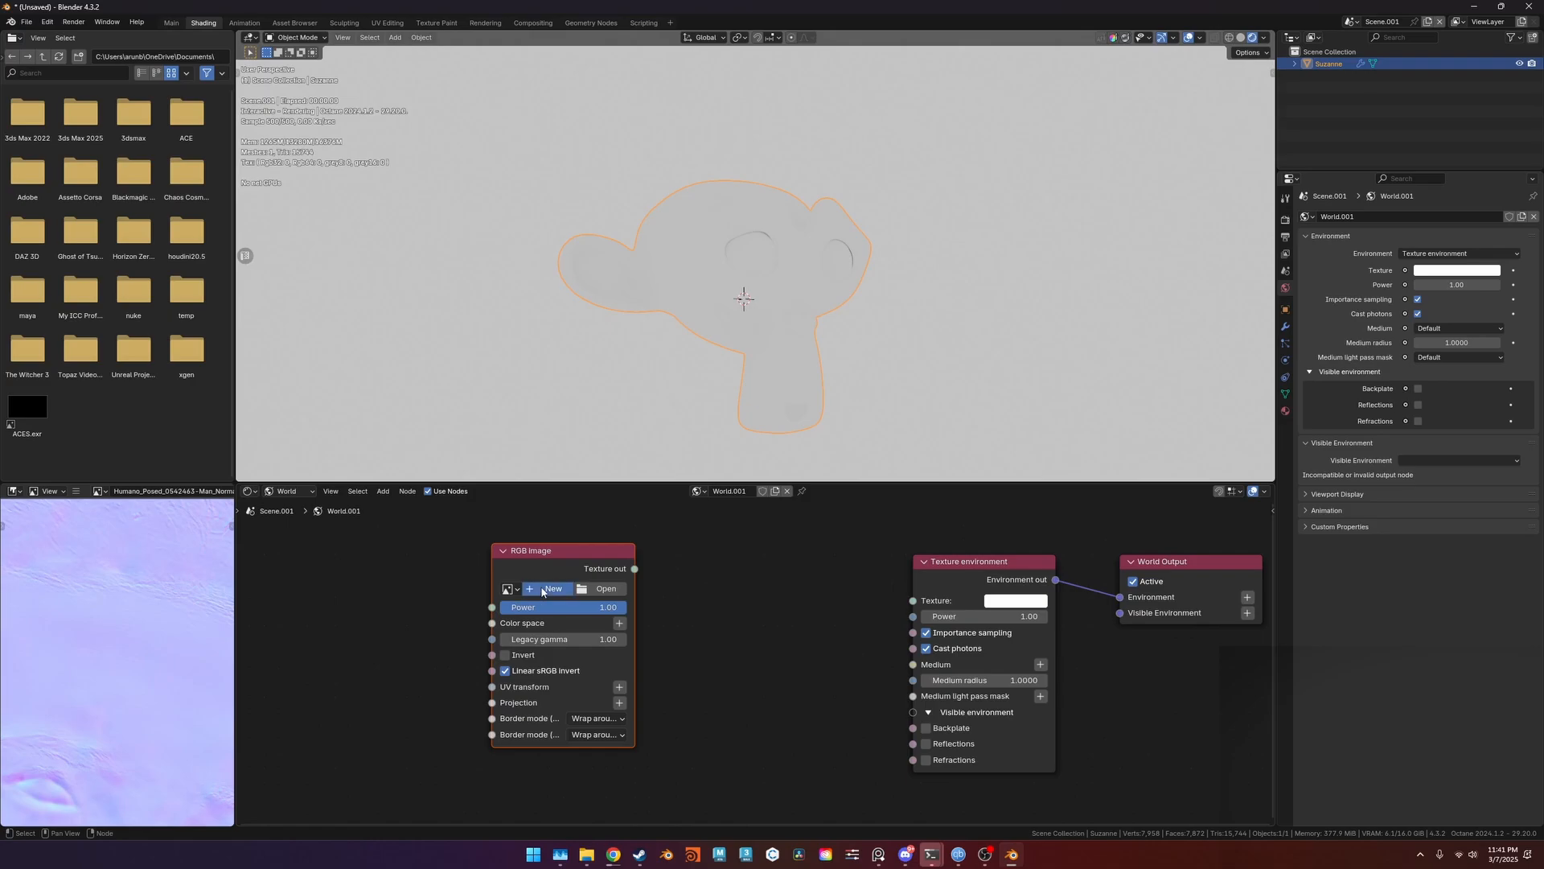
Load a studio HDRI from the HDRIs folder into the RGB image node and connect it to the Texture environment's Texture input.
left_click(601, 588)
left_click(385, 339)
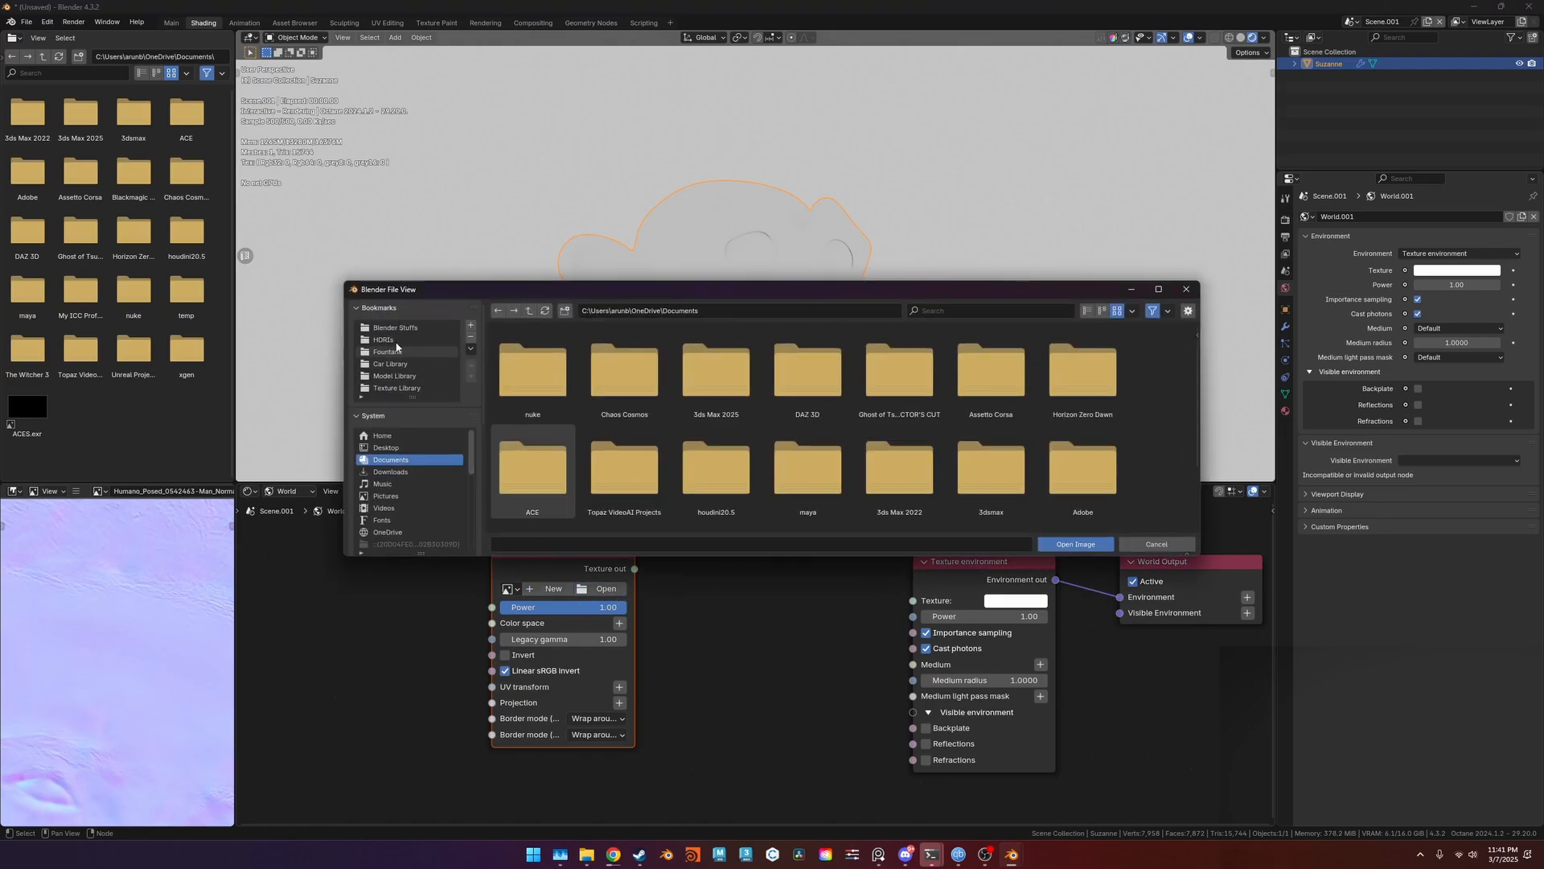
scroll(859, 424, "down", 10)
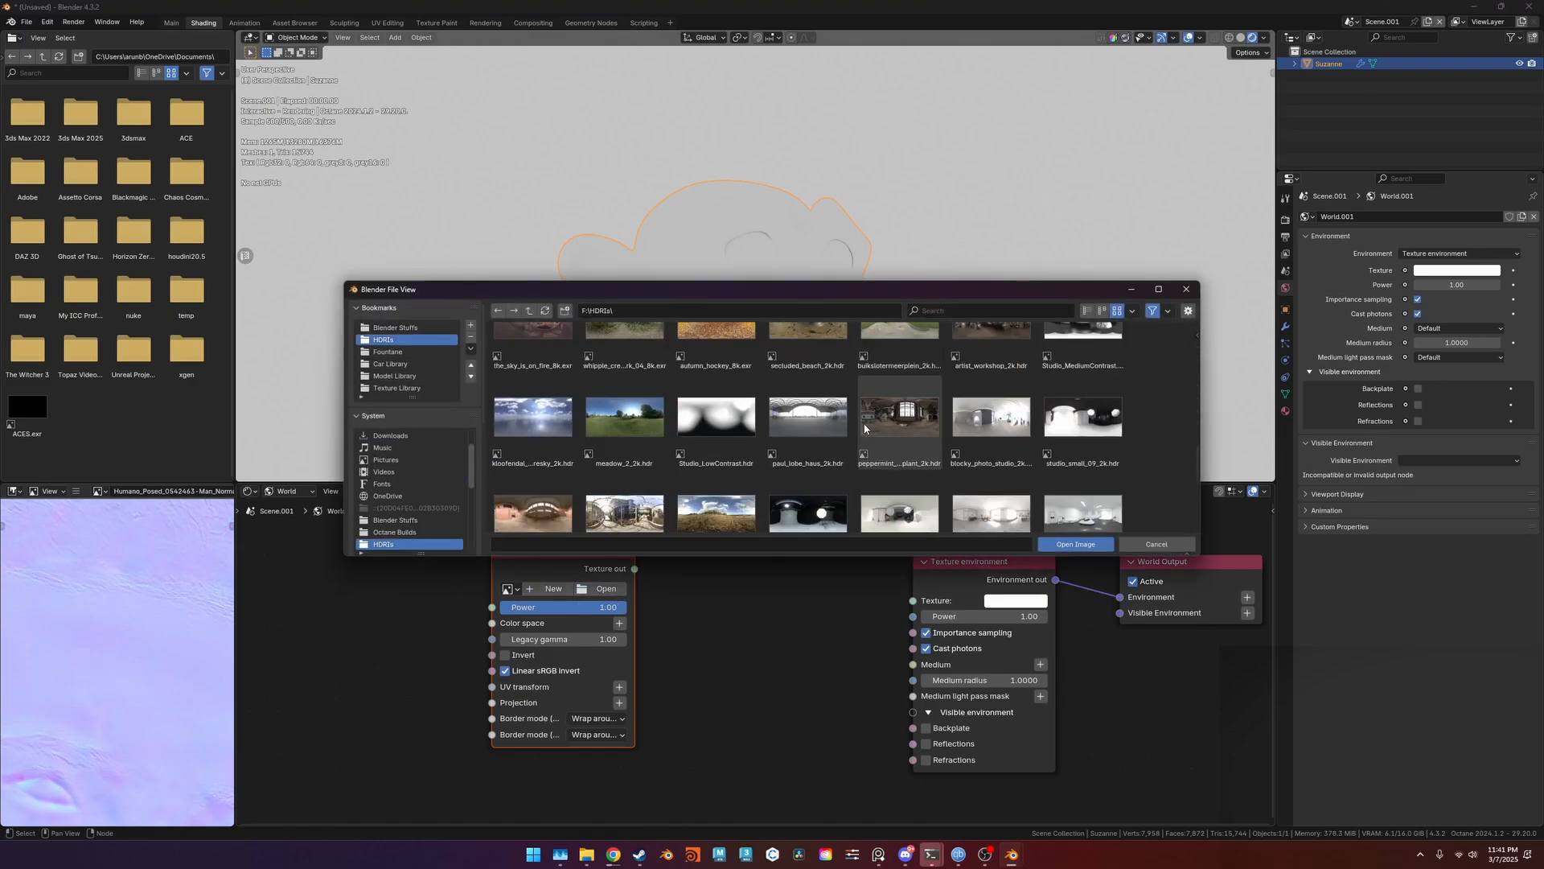
double_click(1057, 413)
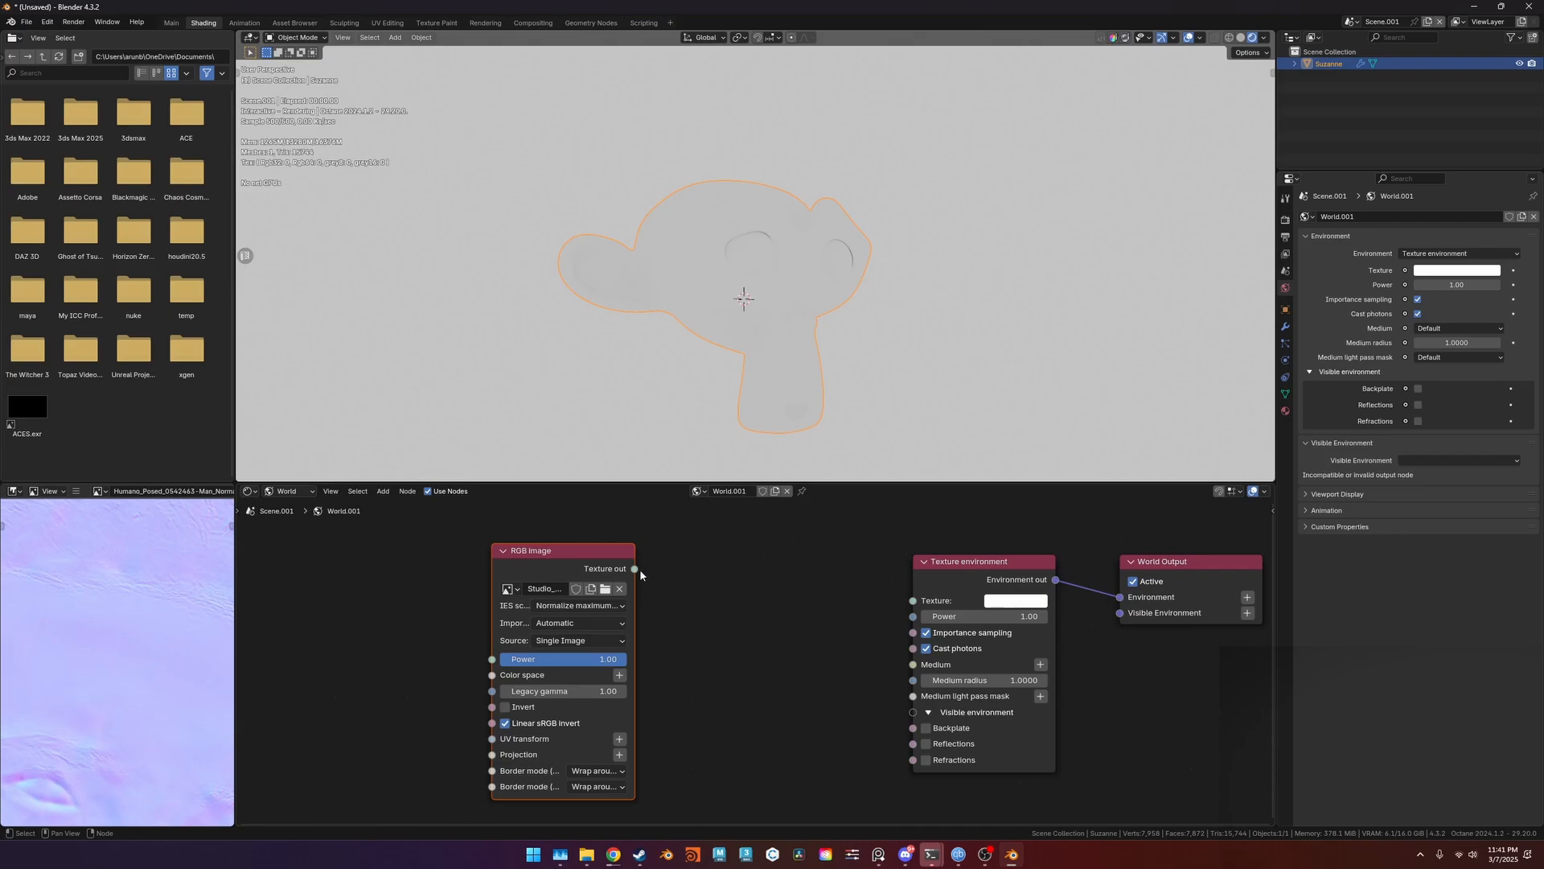
left_click_drag(638, 571, 920, 600)
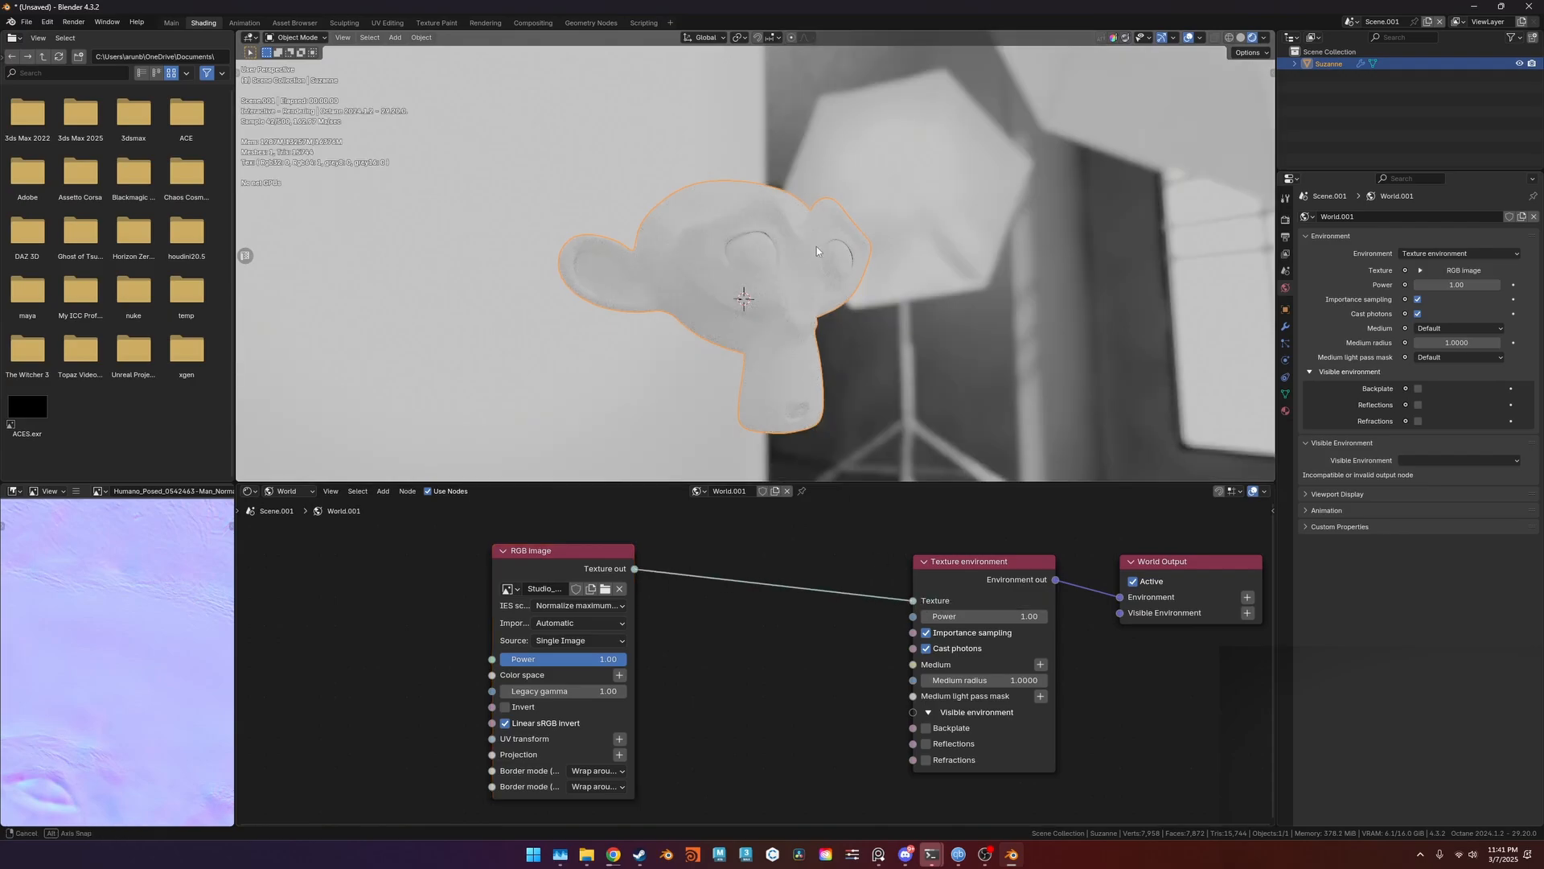
middle_click_drag(931, 276, 753, 282)
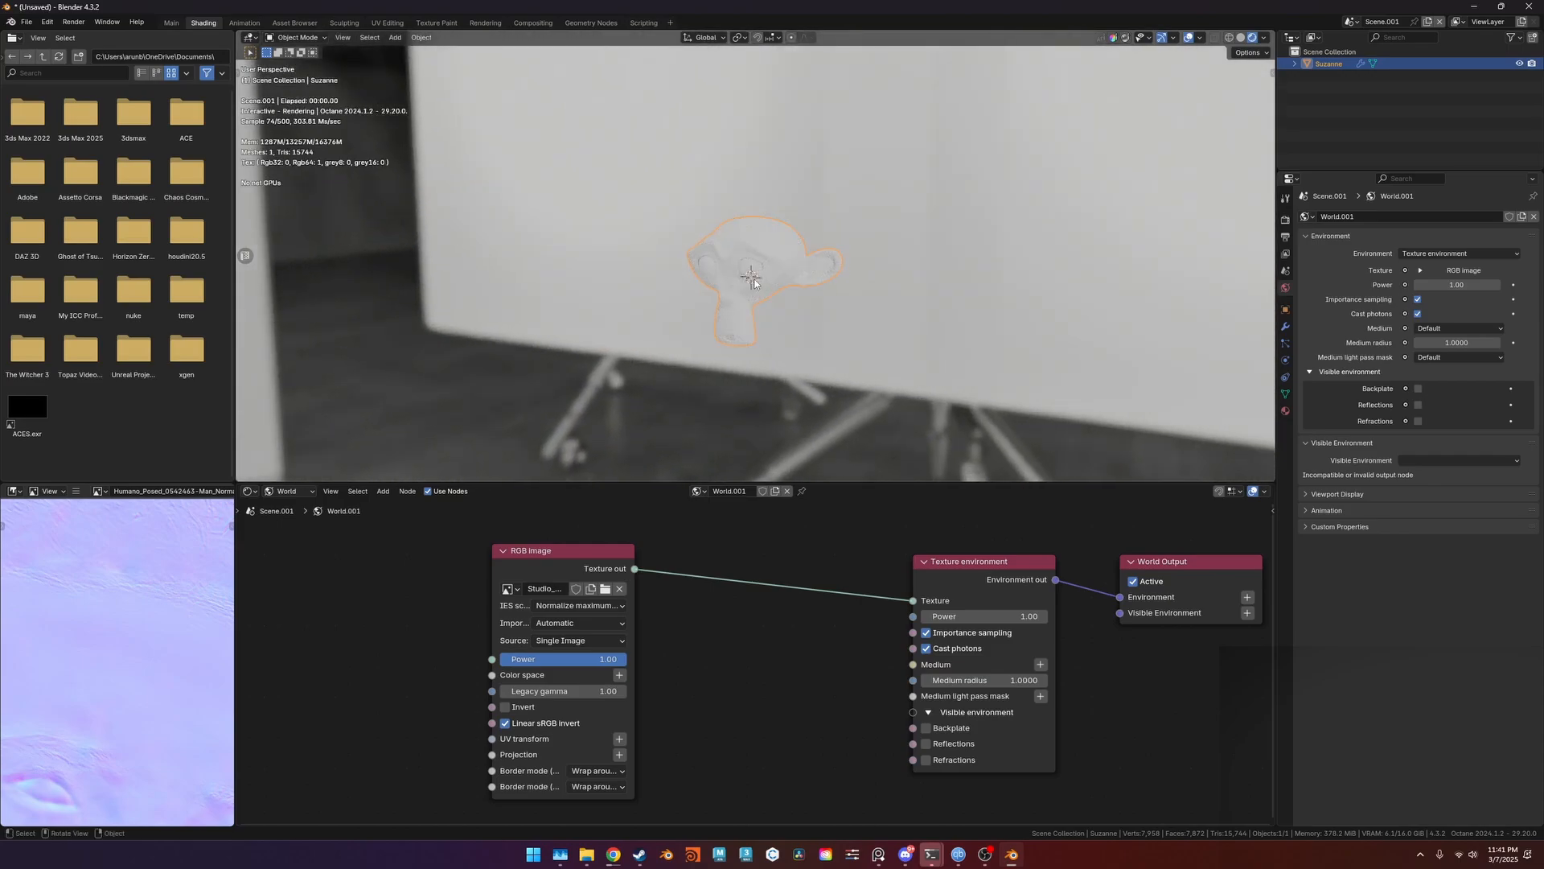
Set the scene's color management view transform to Raw.
left_click(1285, 219)
scroll(1332, 394, "down", 15)
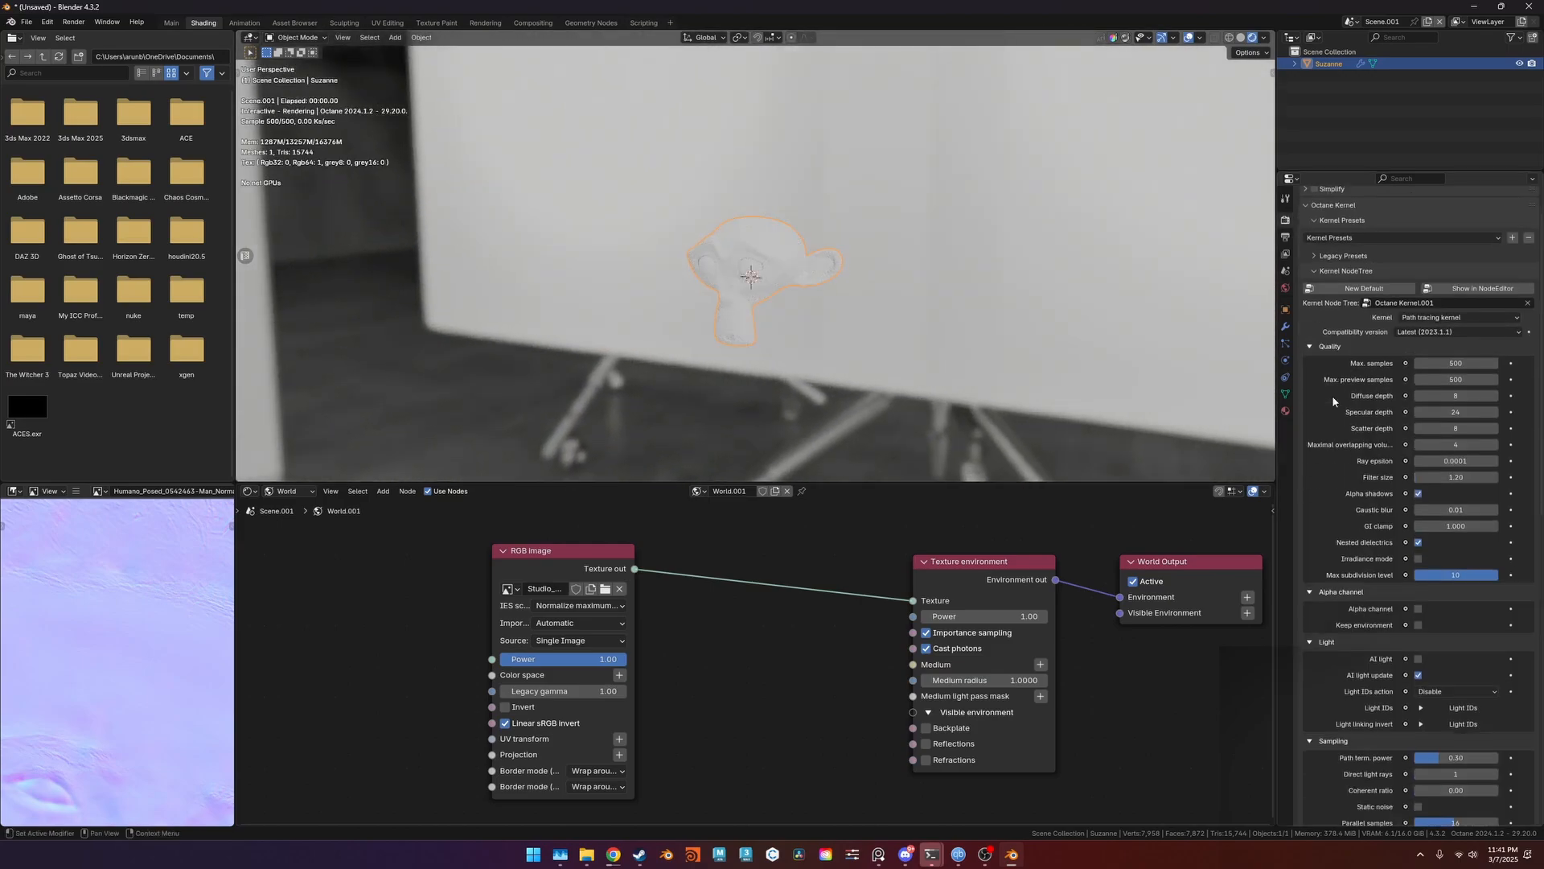
scroll(1319, 477, "down", 2)
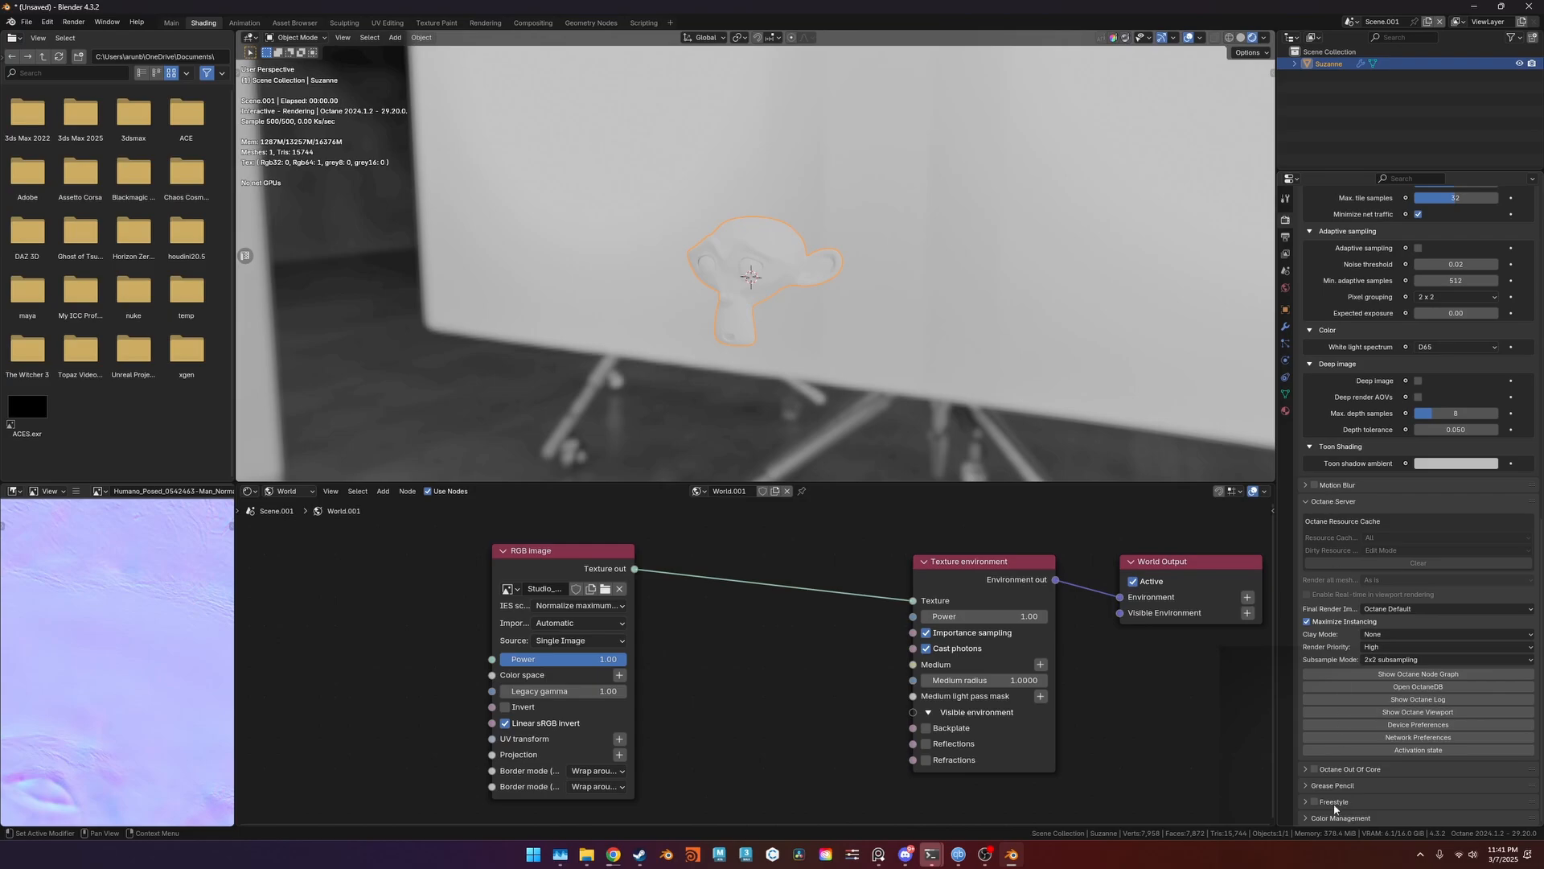
scroll(1339, 796, "down", 6)
left_click(1430, 715)
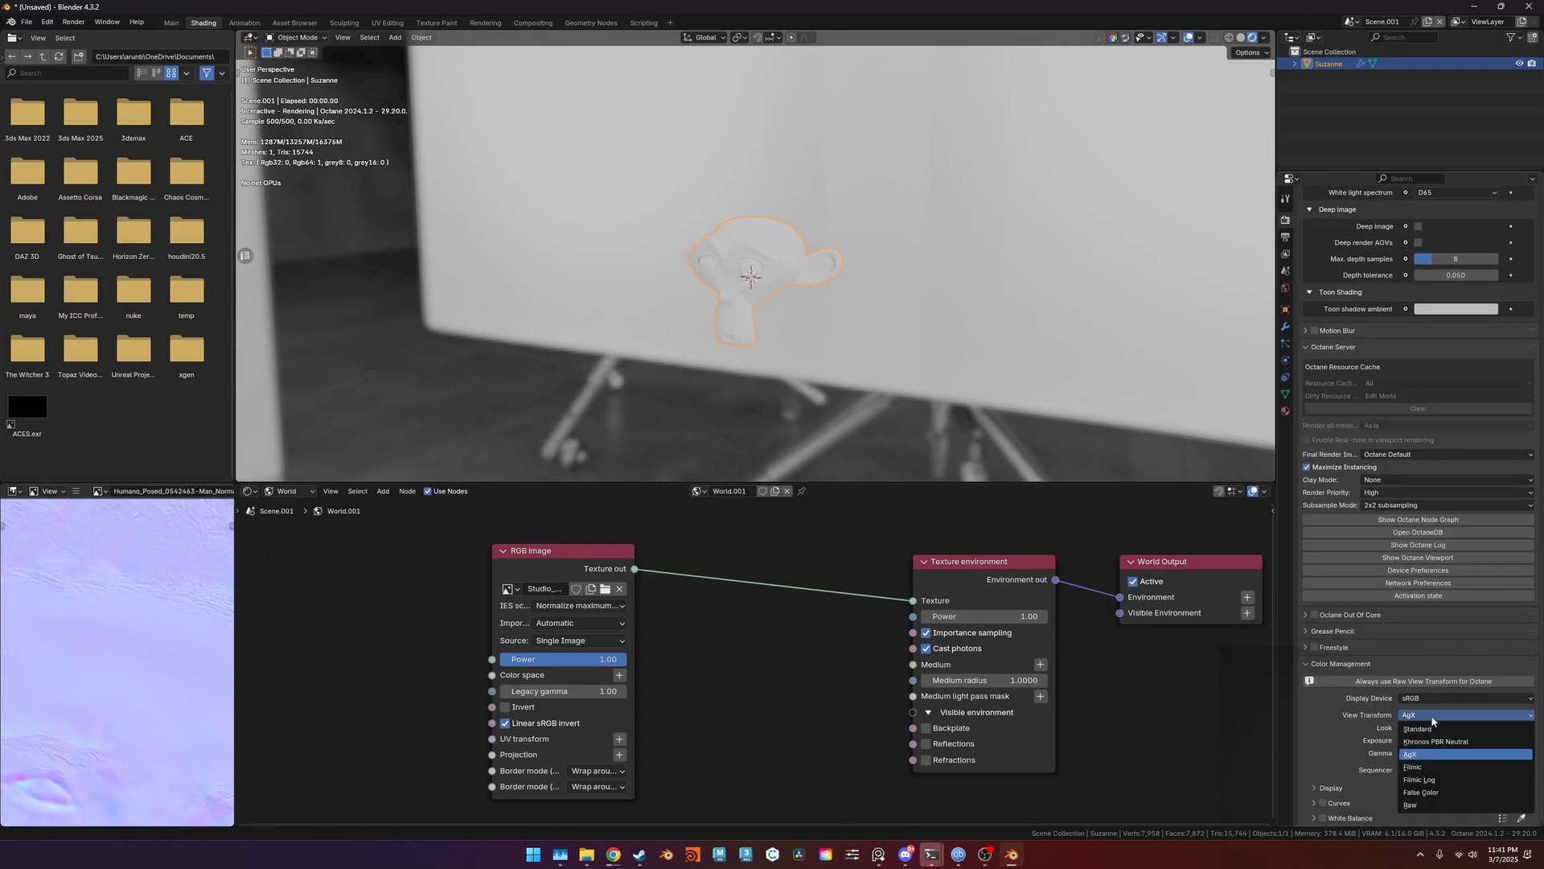
left_click(1415, 805)
middle_click_drag(884, 375, 1045, 361)
scroll(876, 335, "up", 2)
middle_click_drag(876, 334, 971, 302)
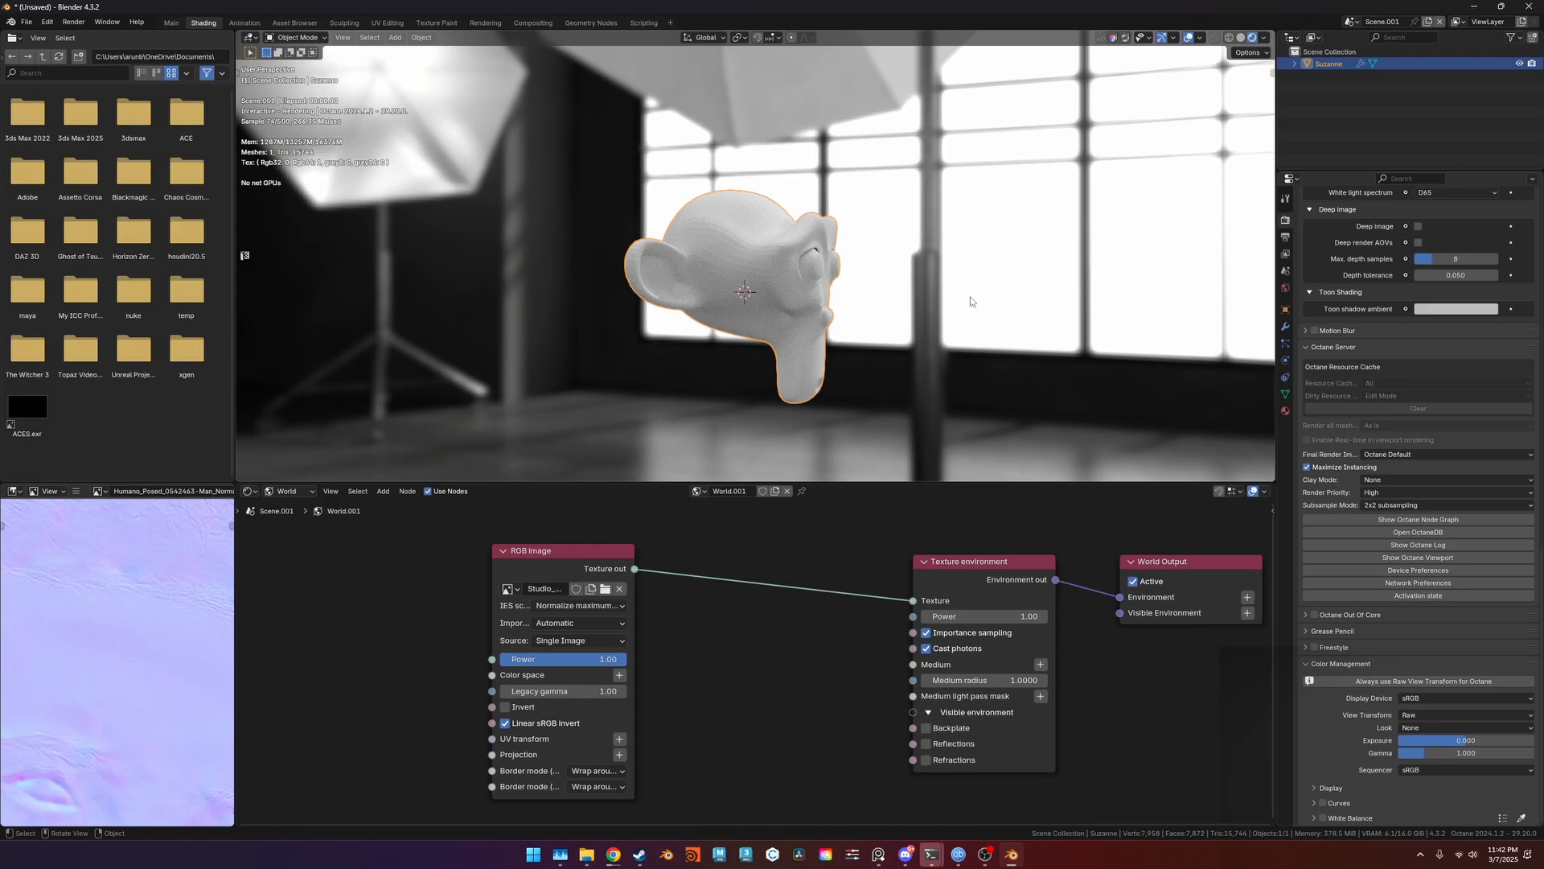
left_click(1421, 712)
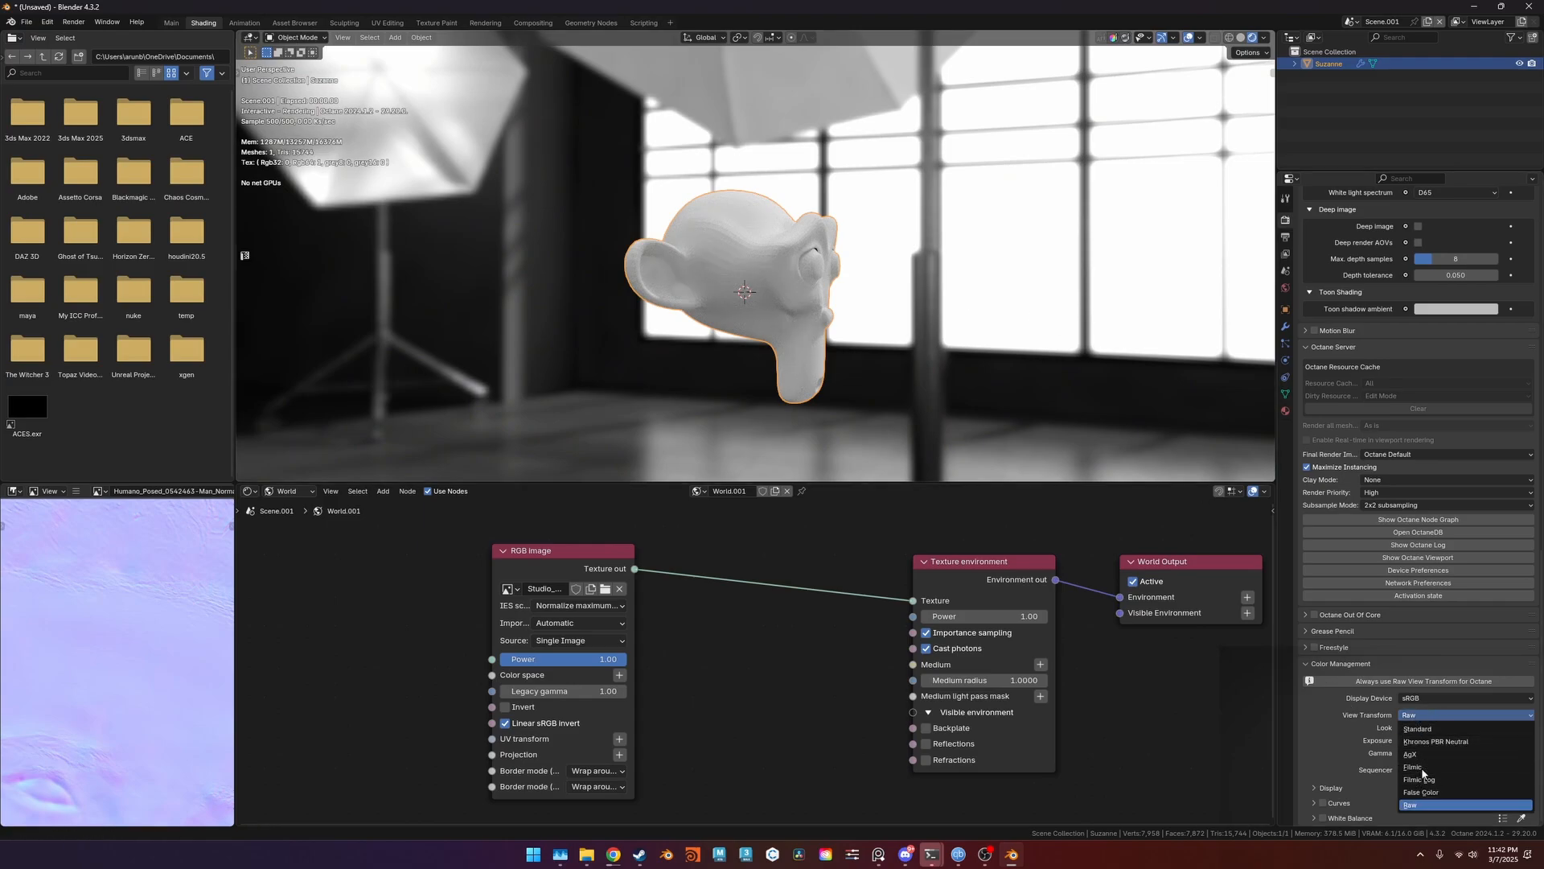
left_click(1421, 804)
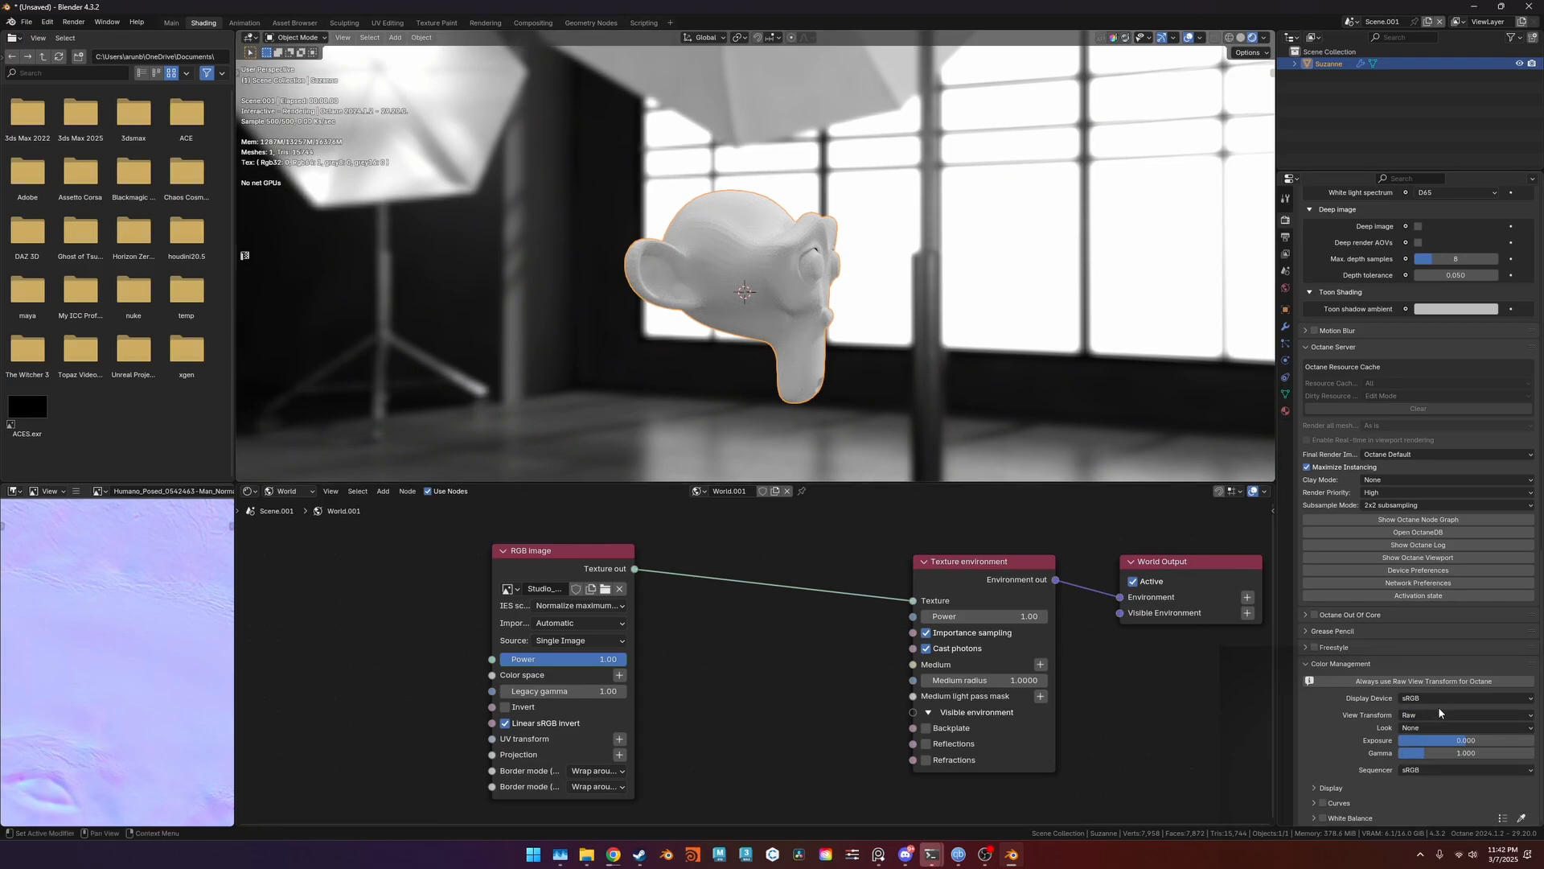
Apply smooth shading to the monkey.
middle_click_drag(1073, 300, 1047, 292)
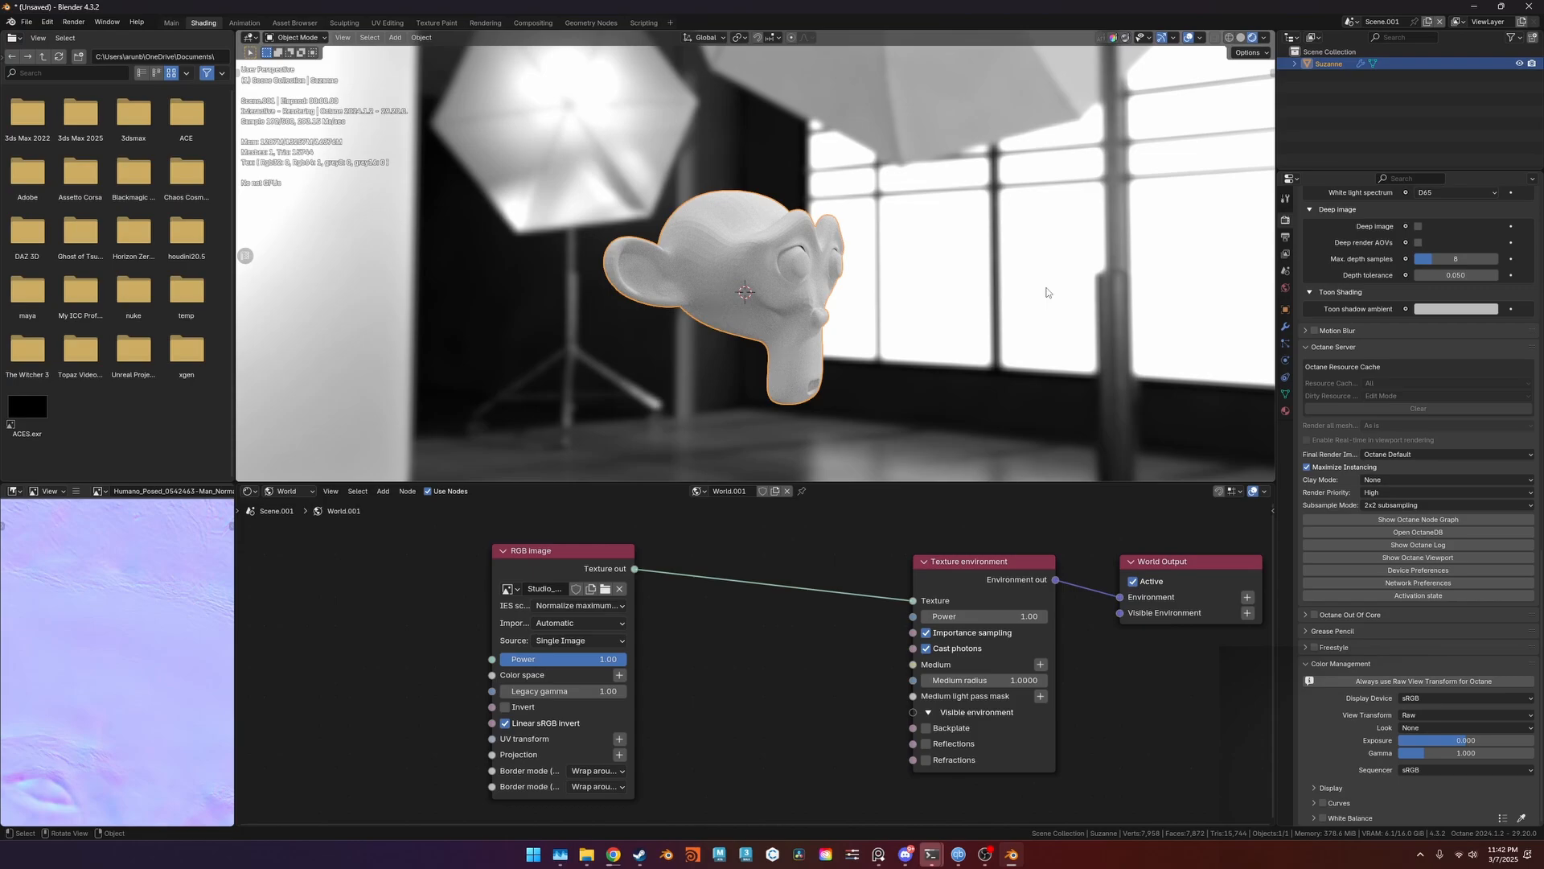
key("q")
left_click(827, 272)
middle_click_drag(828, 272, 932, 267)
Enable ACES tone mapping in the viewport's Octane Imager preview settings and check the monkey's render.
key("n")
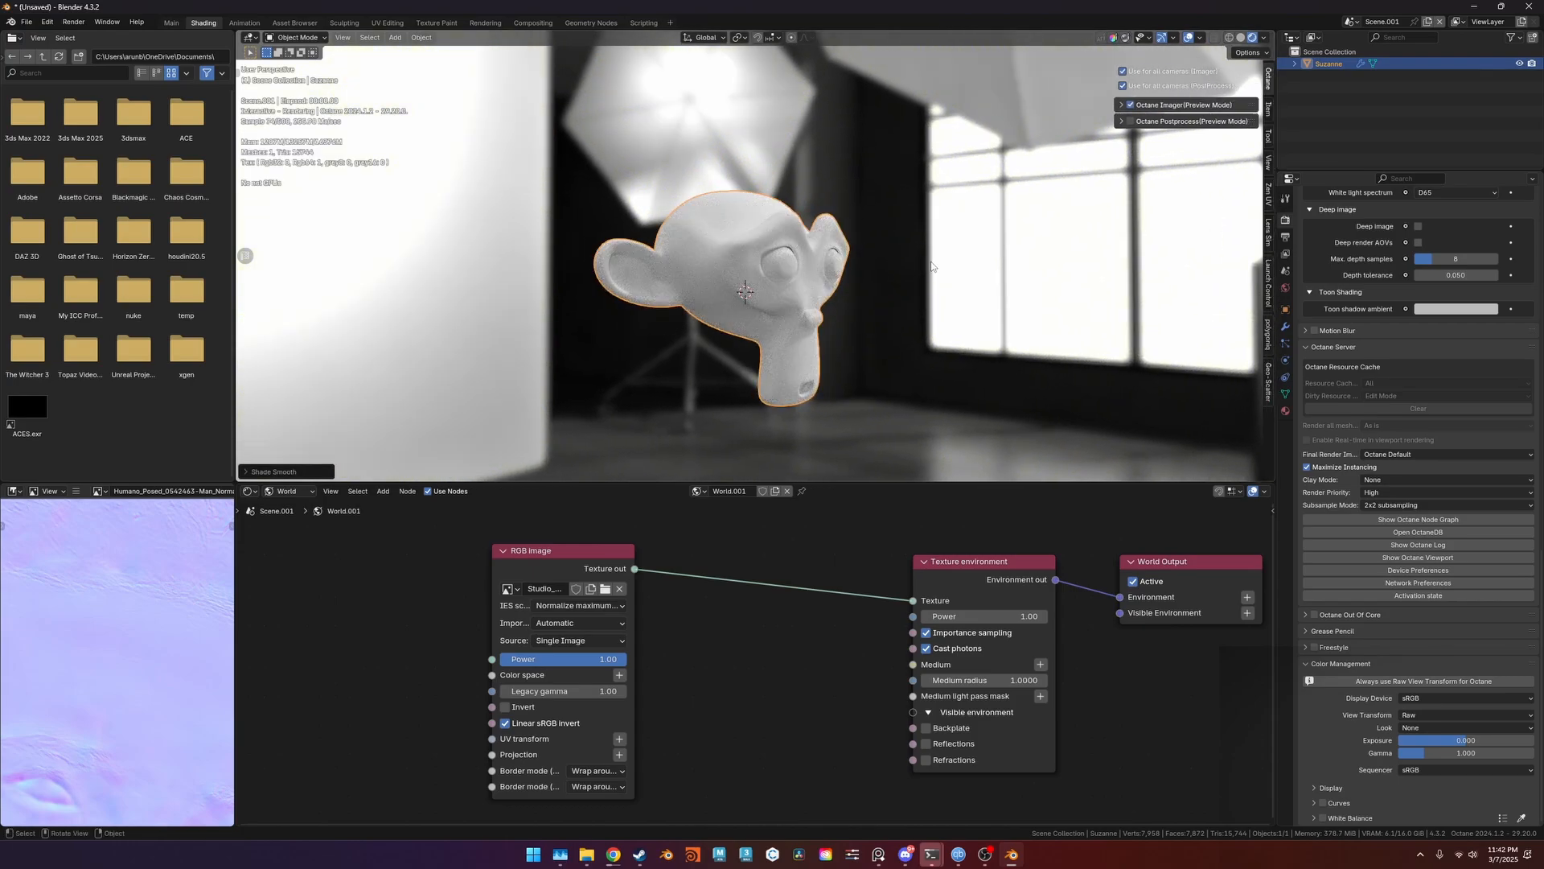
left_click(1125, 104)
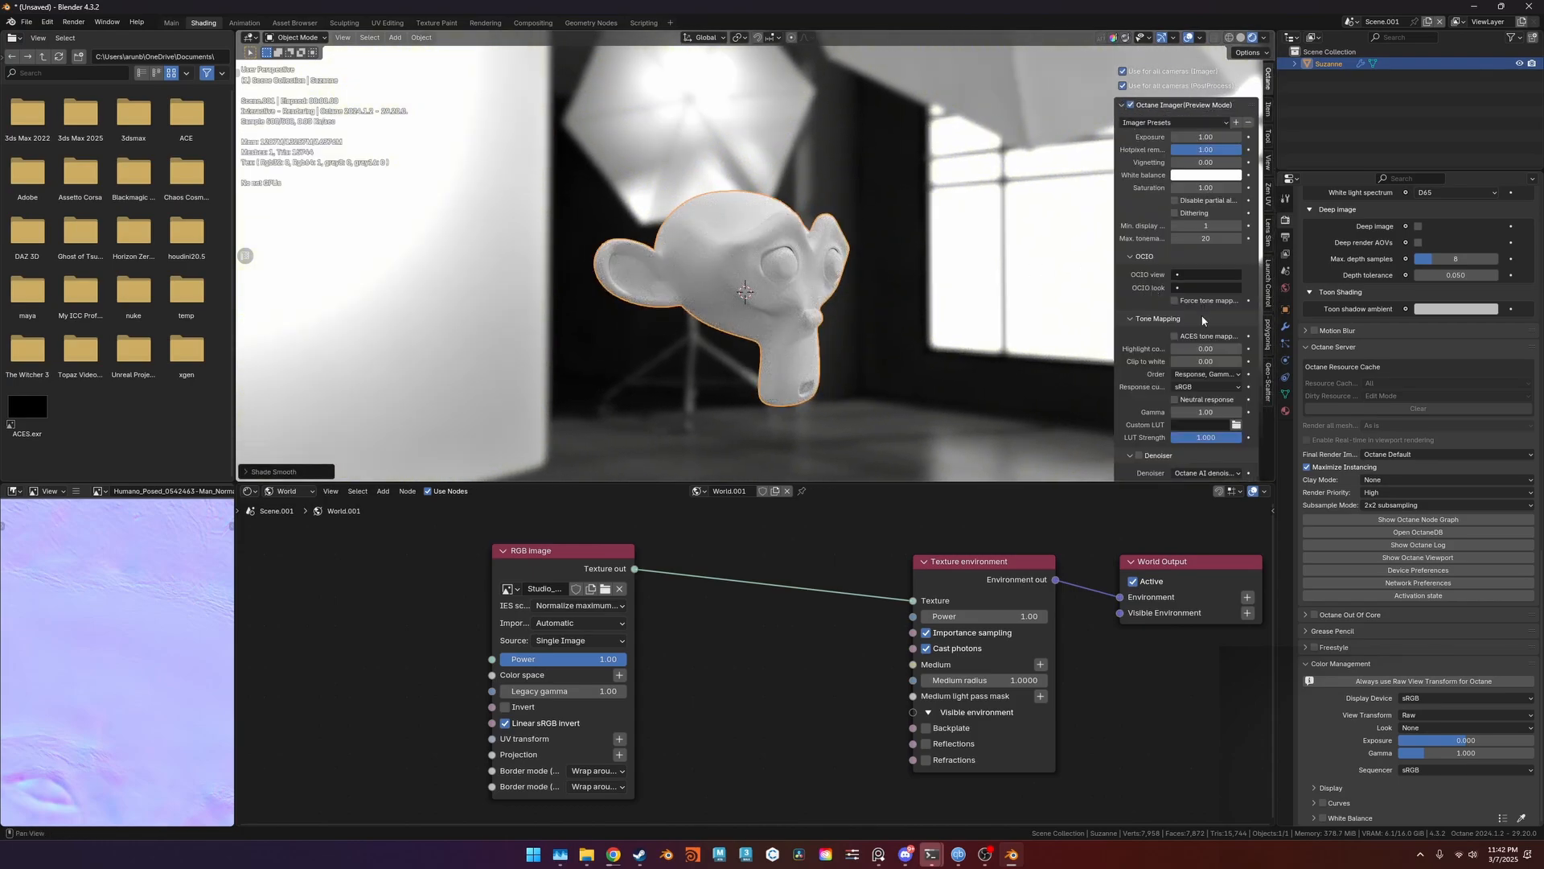
left_click(1125, 105)
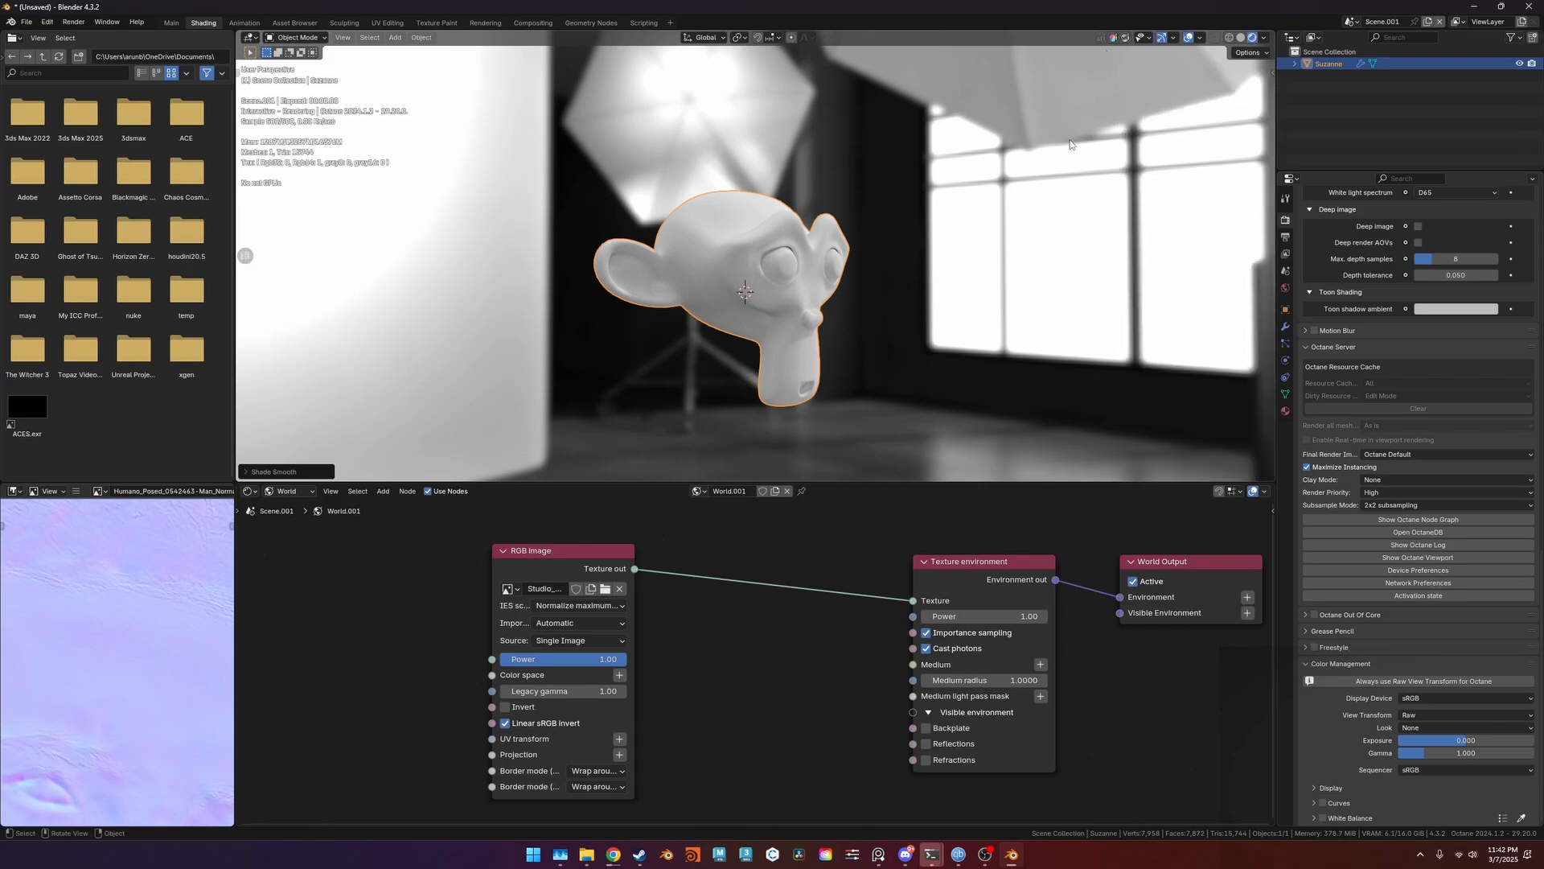
left_click(1125, 105)
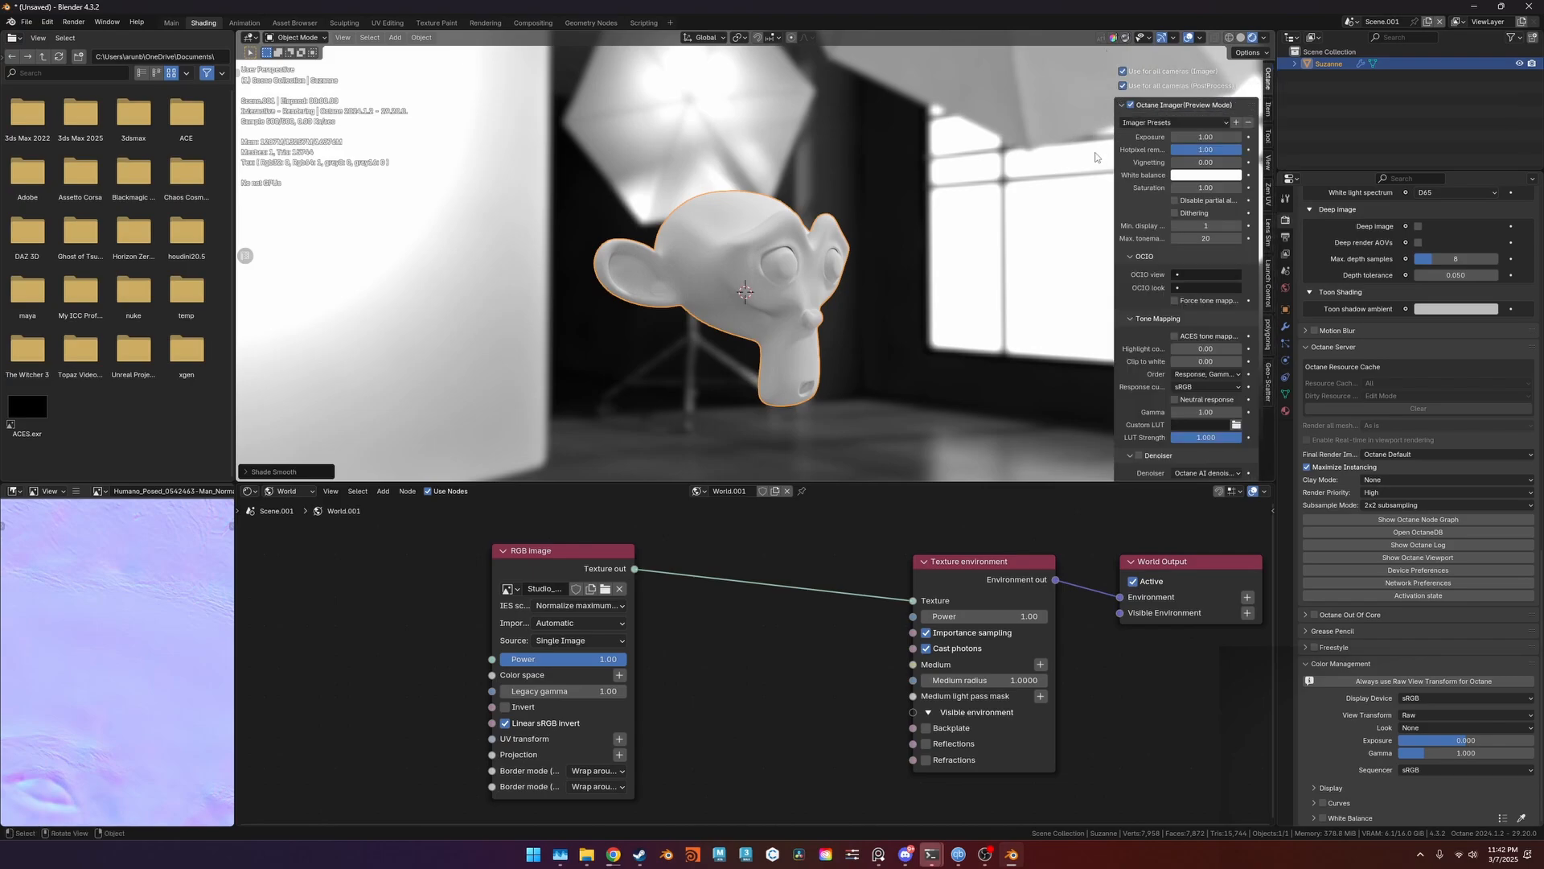
scroll(1149, 257, "down", 5)
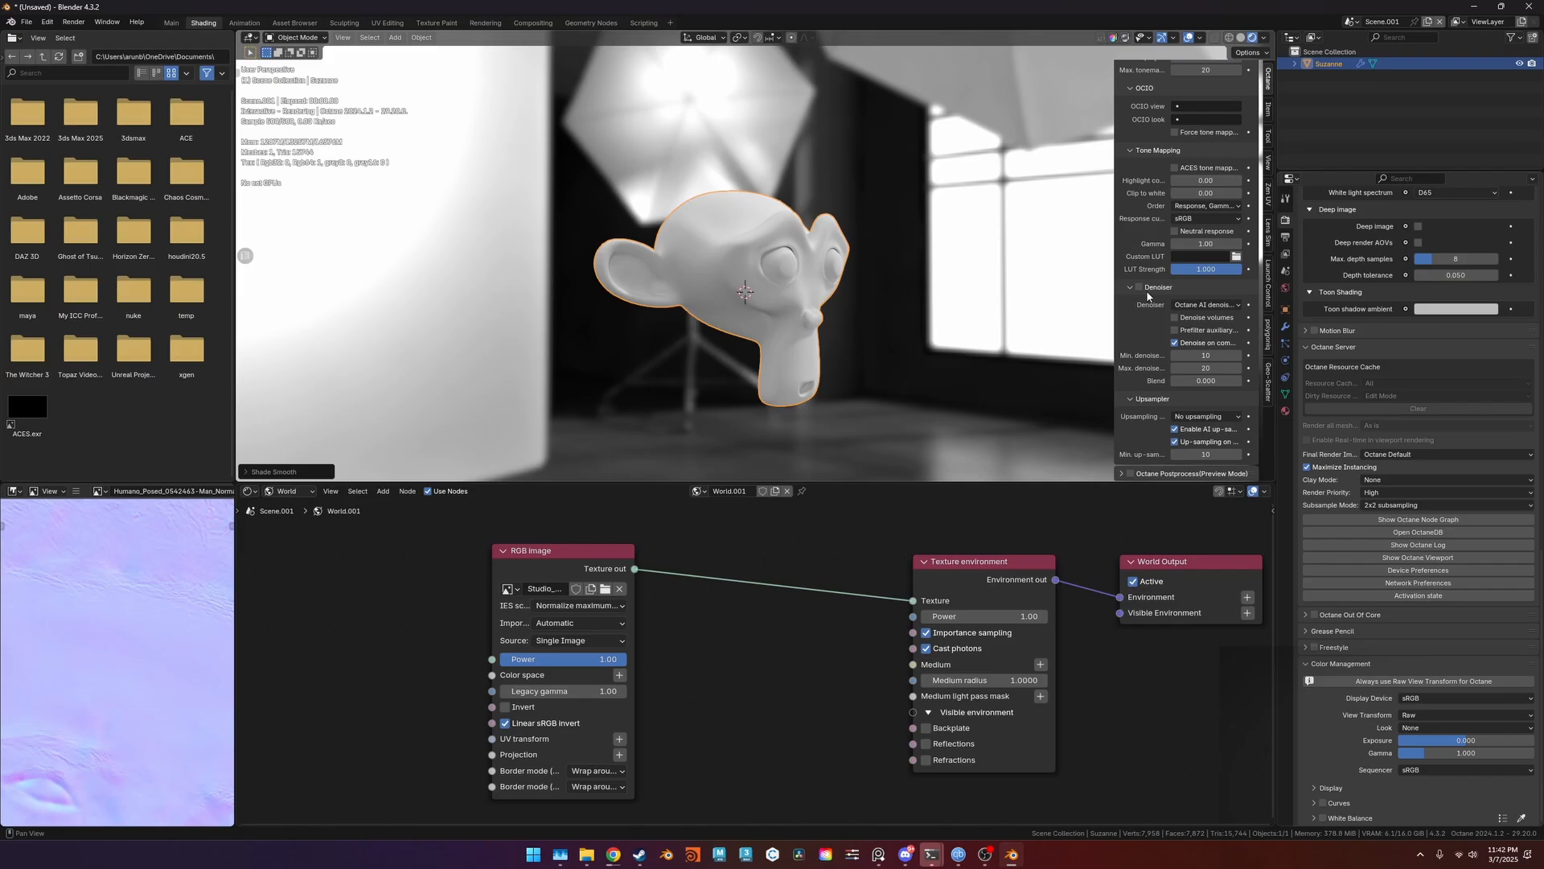
scroll(1149, 296, "up", 2)
left_click(1174, 239)
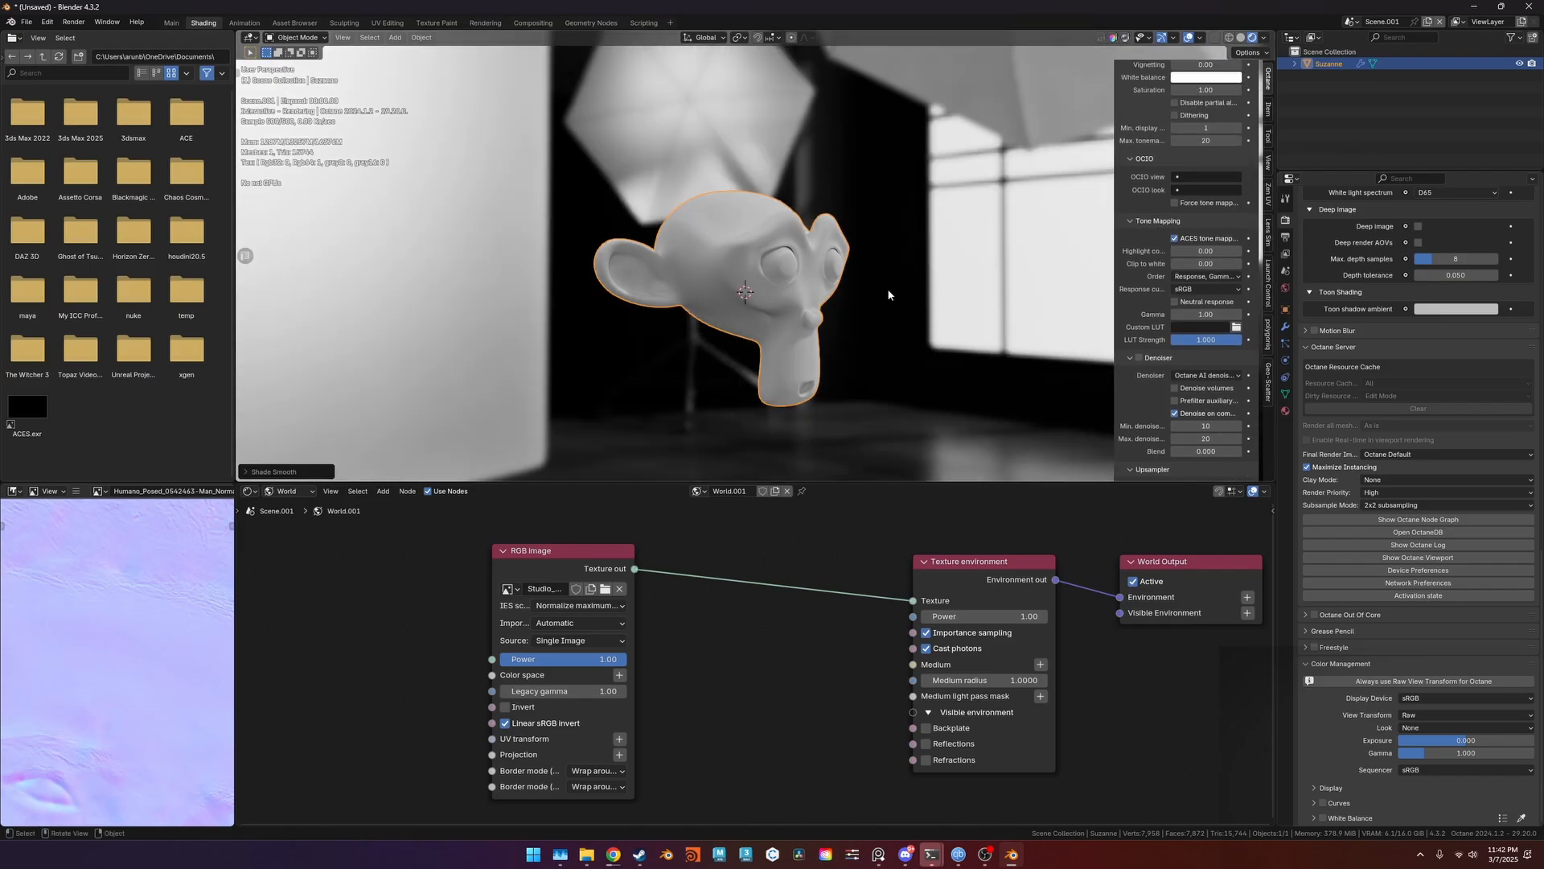
middle_click_drag(888, 295, 764, 284)
scroll(803, 291, "up", 3)
scroll(803, 291, "down", 3)
scroll(1176, 202, "up", 3)
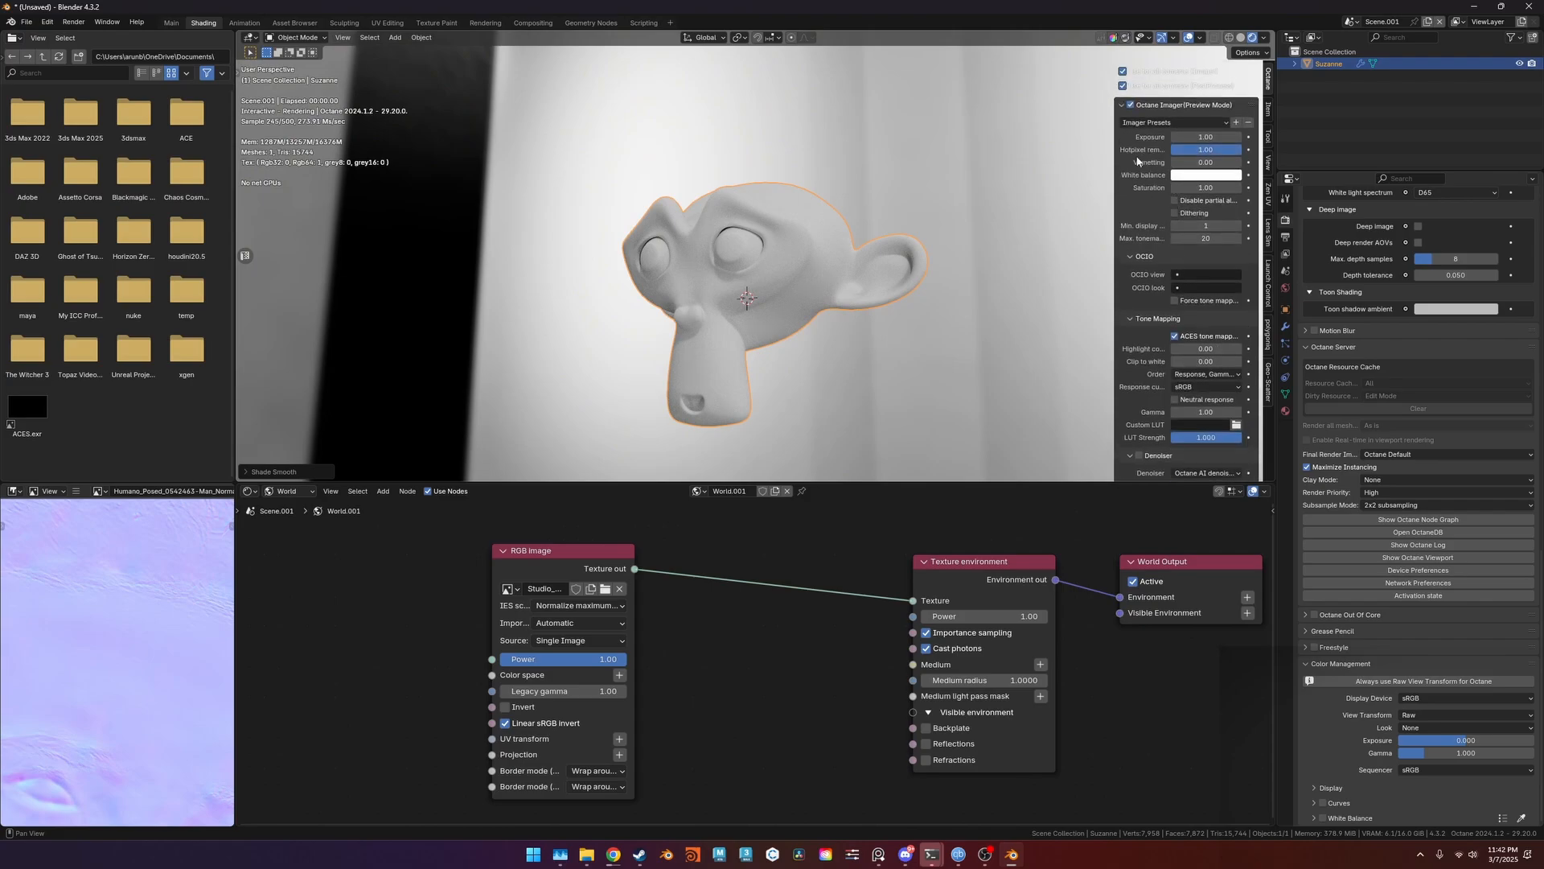
left_click(1128, 109)
scroll(822, 513, "down", 2)
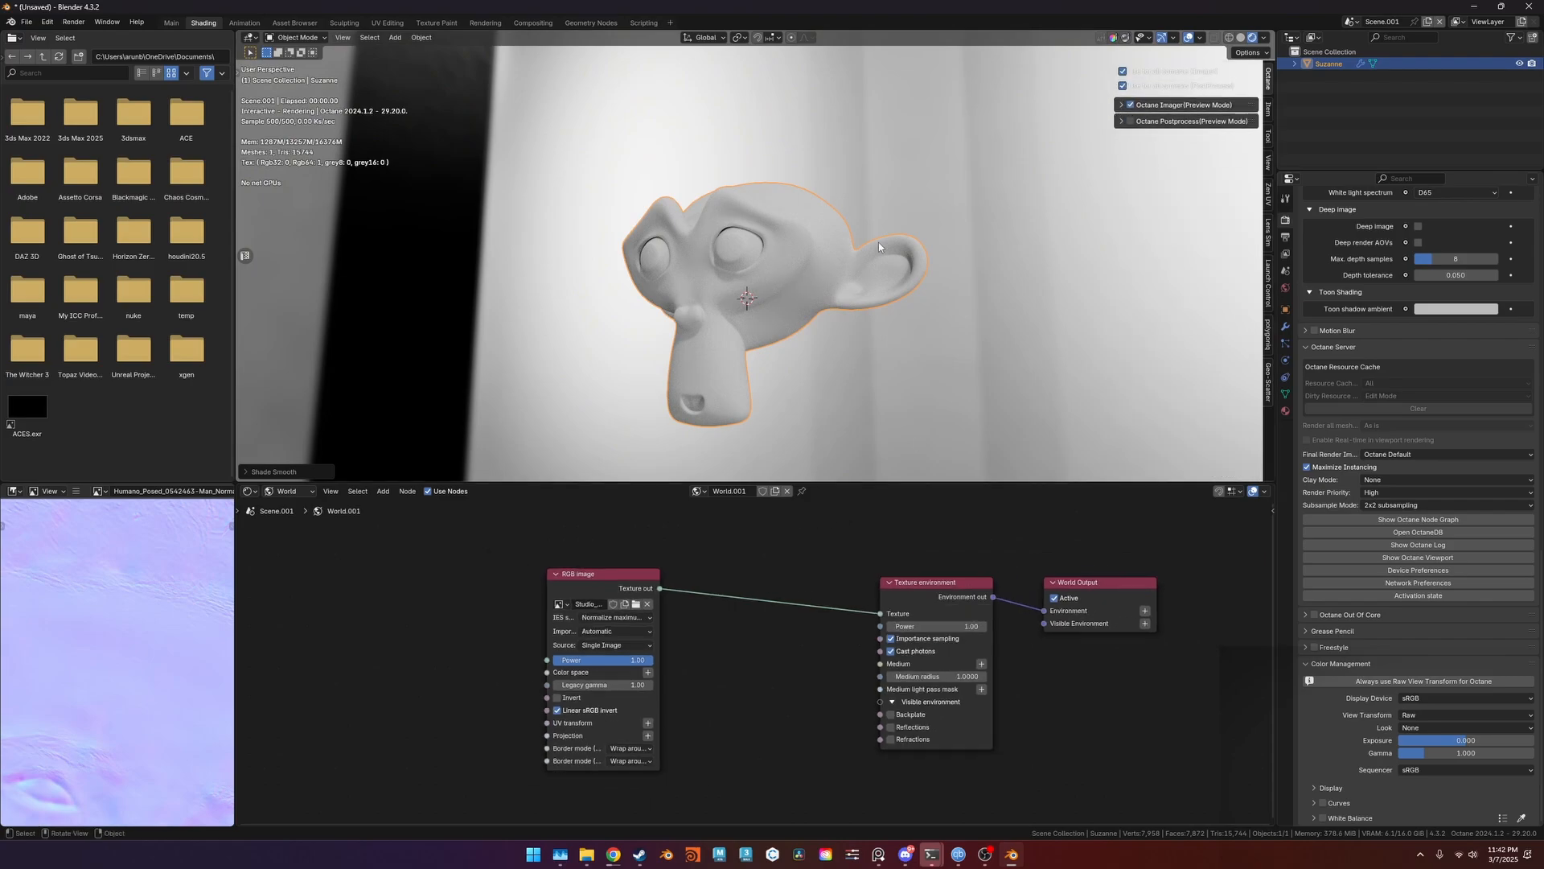
Switch the shader editor from World to Object and create a new material for the monkey.
scroll(1423, 254, "up", 15)
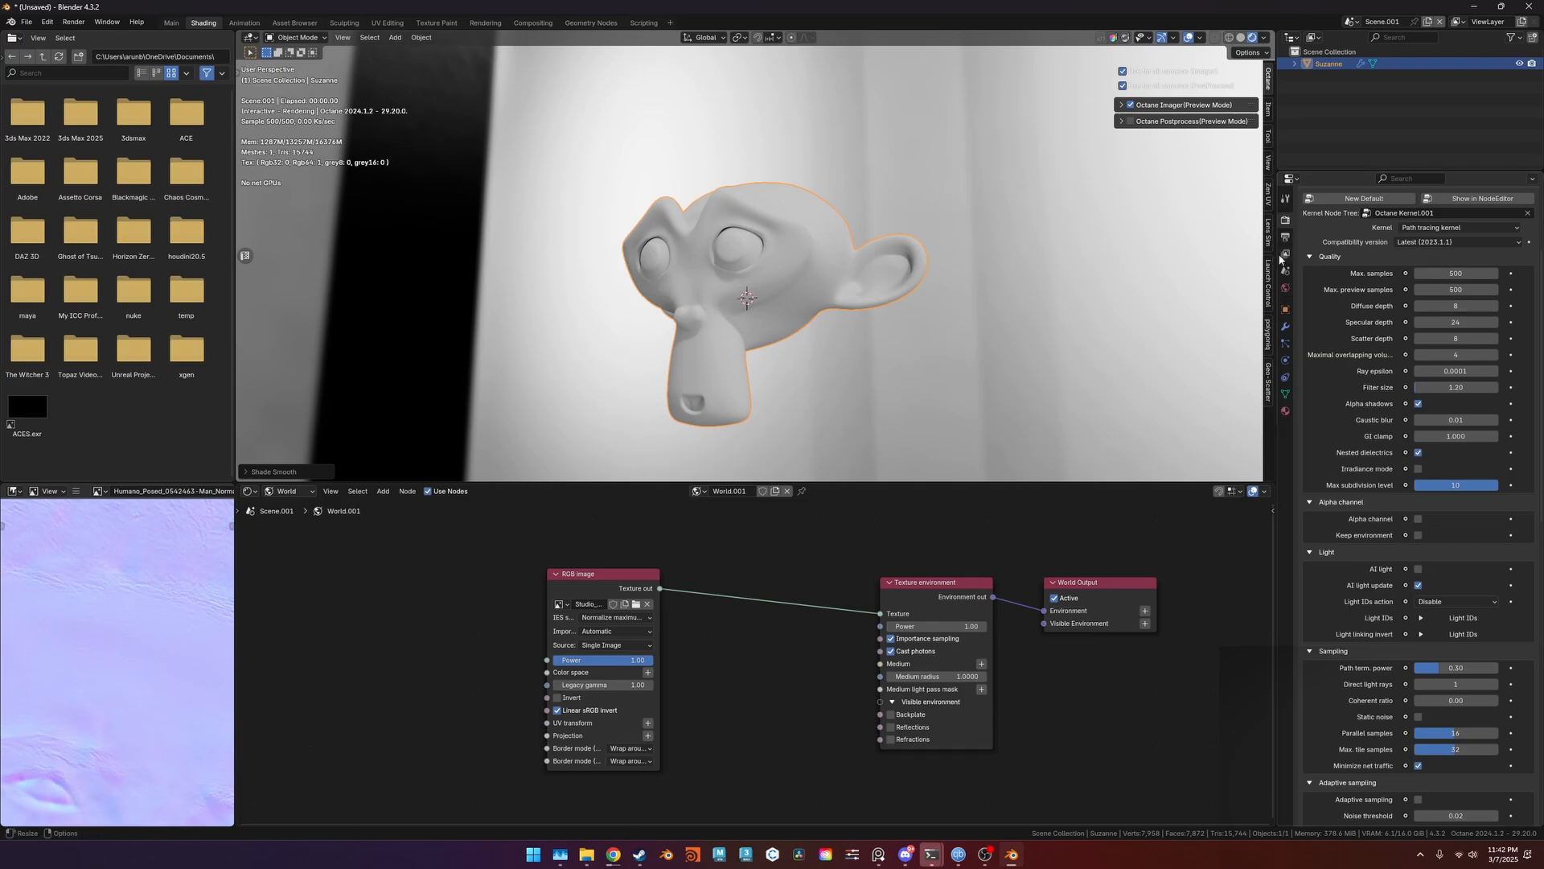
middle_click_drag(781, 264, 880, 274)
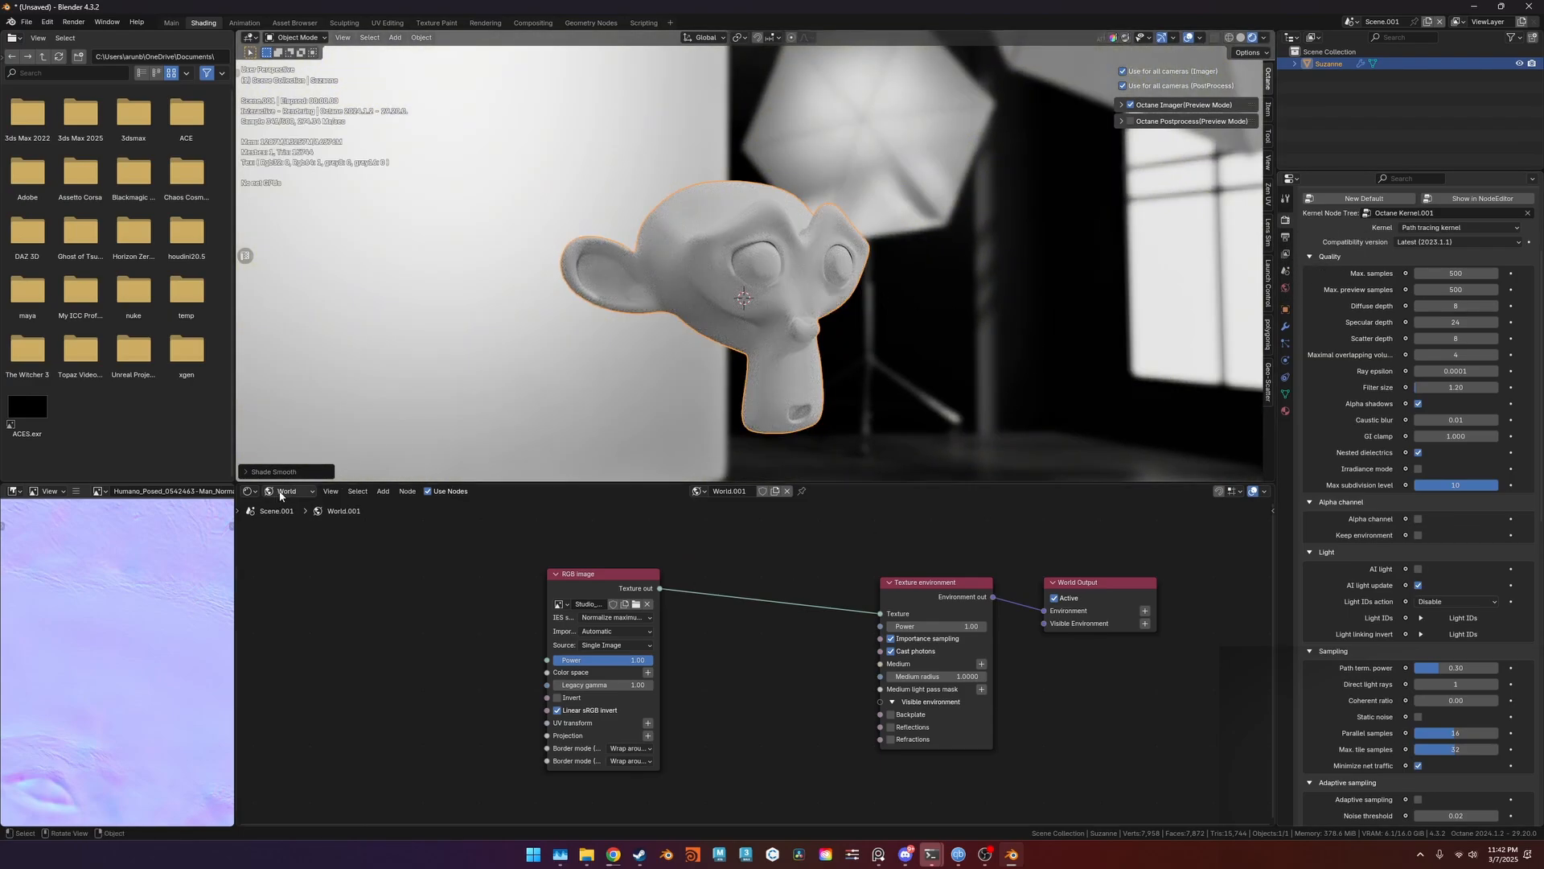
left_click(280, 497)
left_click(295, 530)
left_click(760, 321)
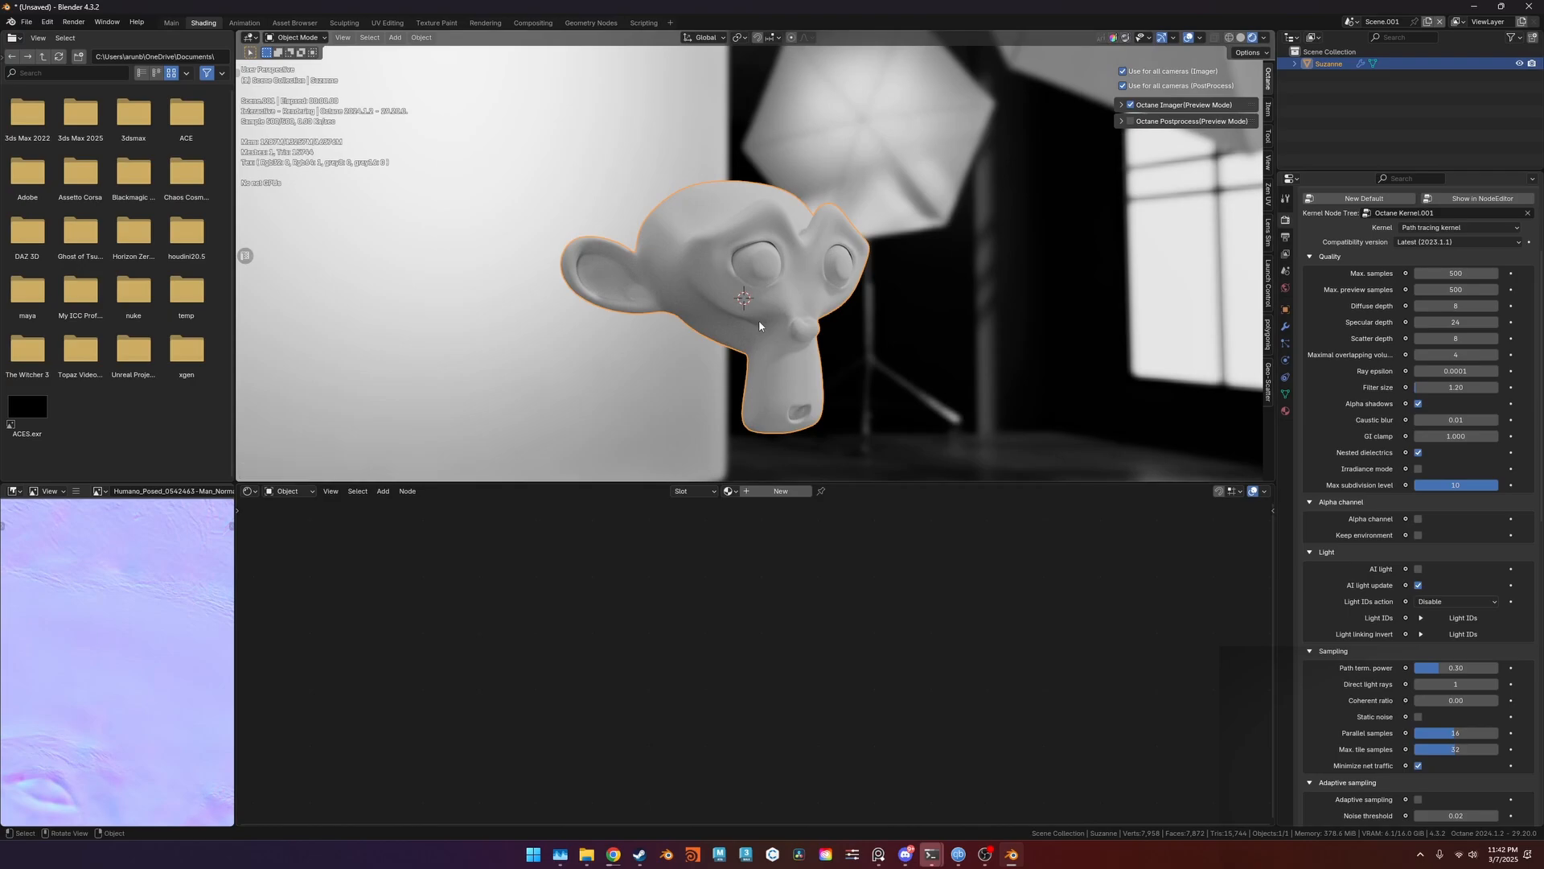
left_click(1285, 410)
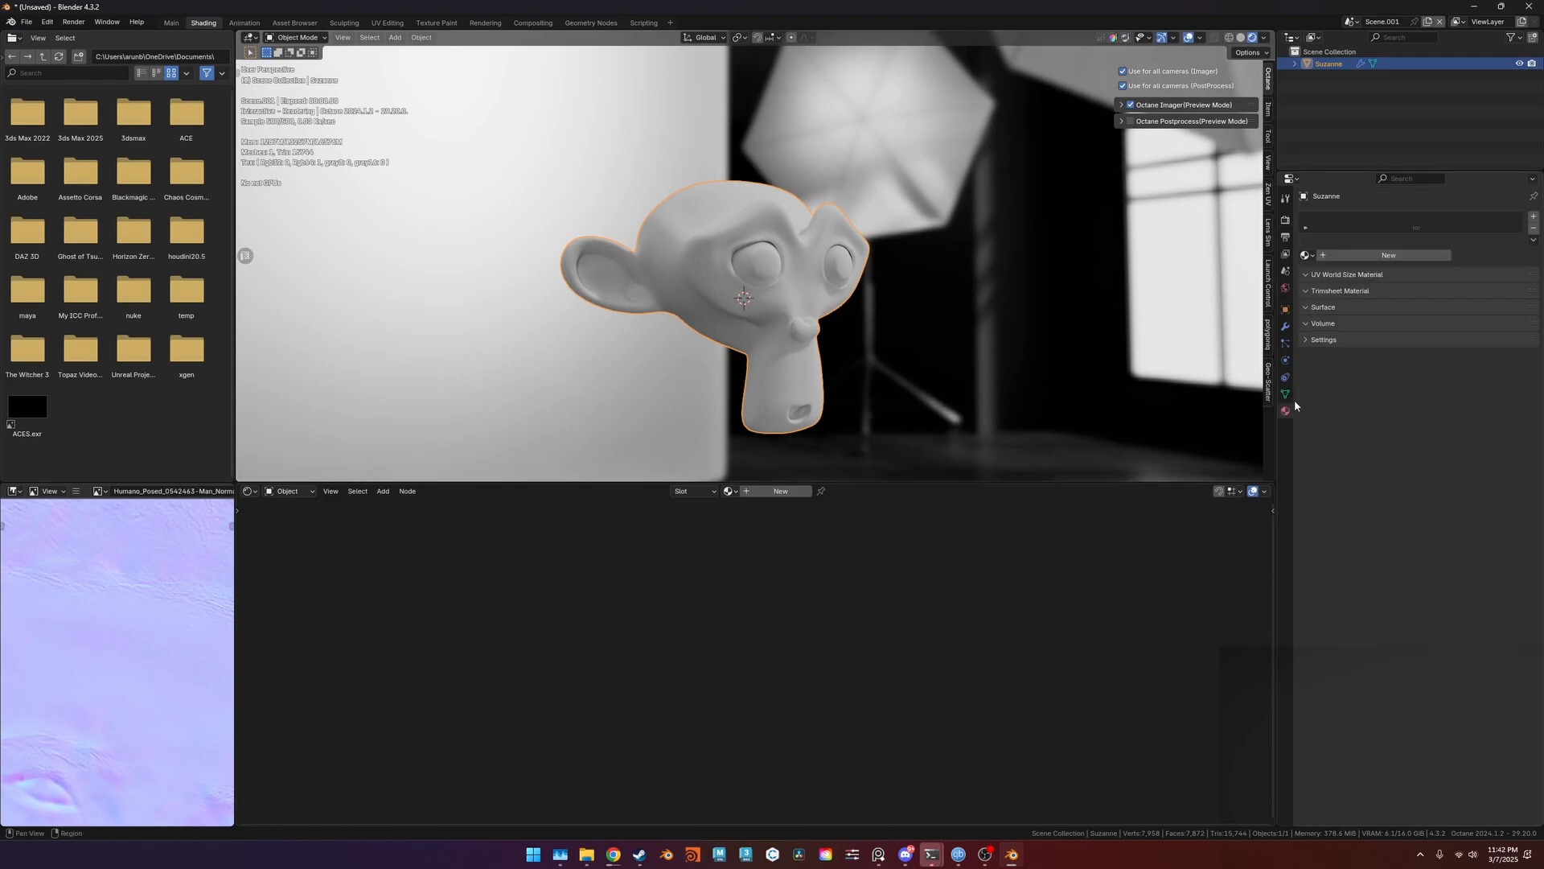
left_click(1367, 255)
middle_click_drag(889, 563, 782, 559)
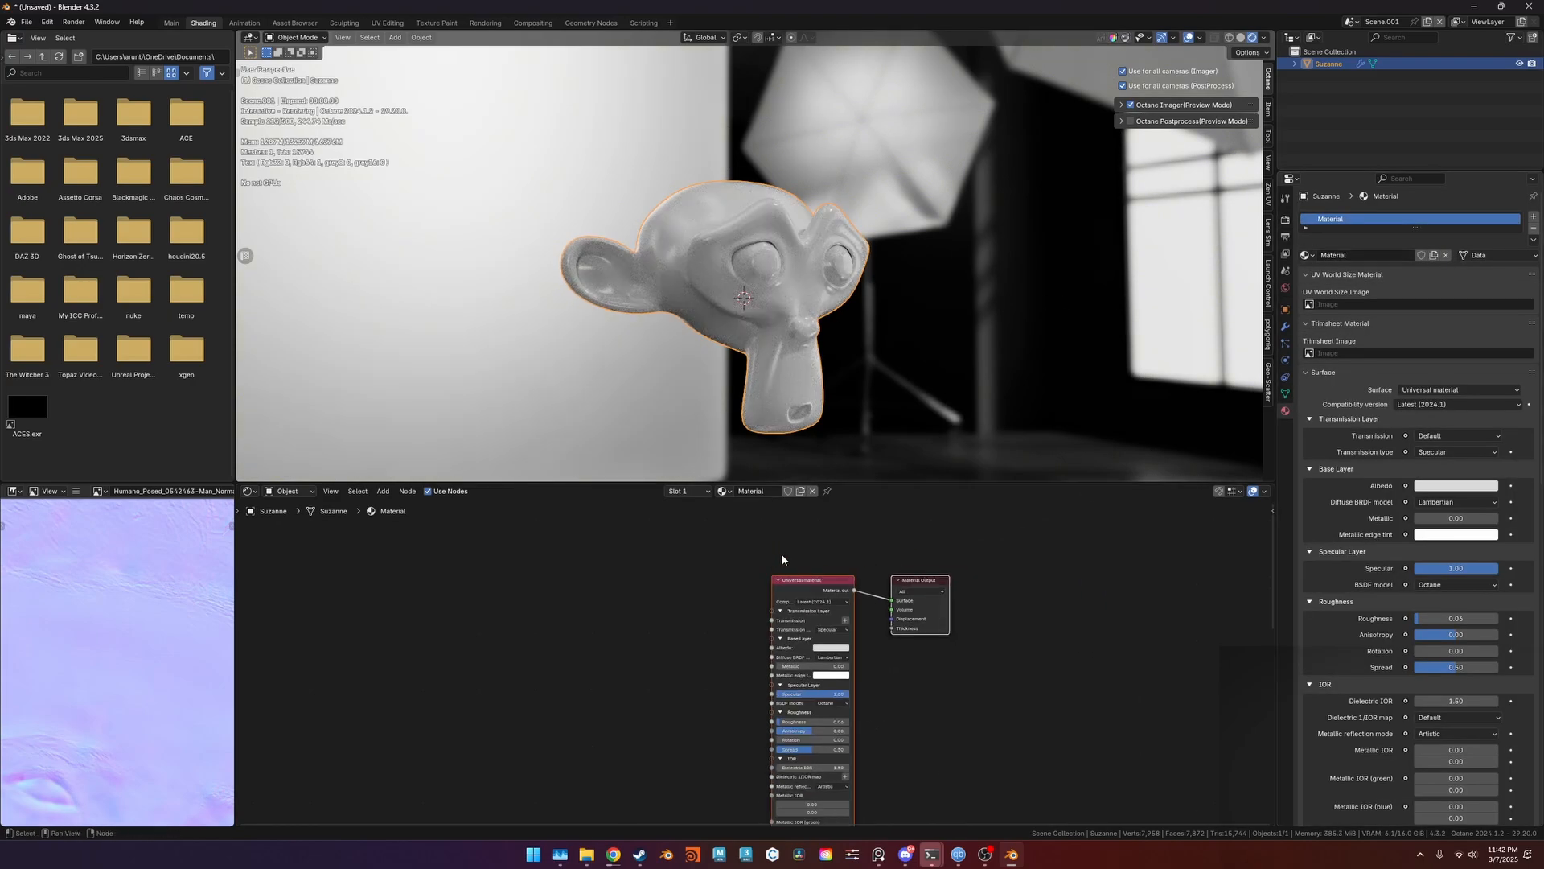
Examine the monkey's shaded surface and the settings of its Universal material node.
middle_click_drag(818, 249, 782, 278)
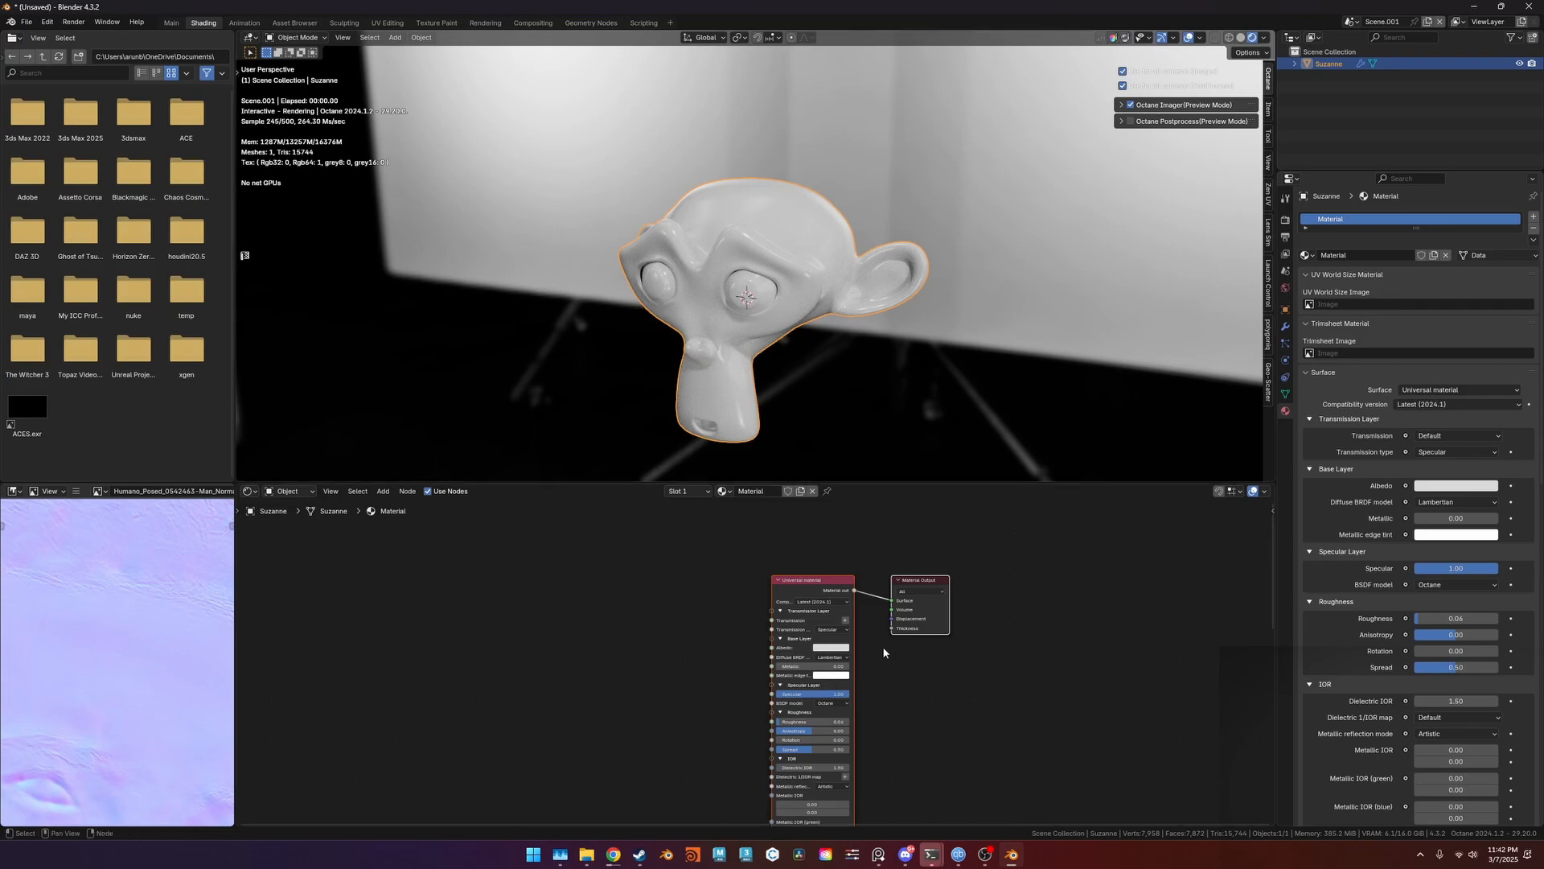
middle_click_drag(884, 647, 904, 613)
scroll(774, 563, "up", 2)
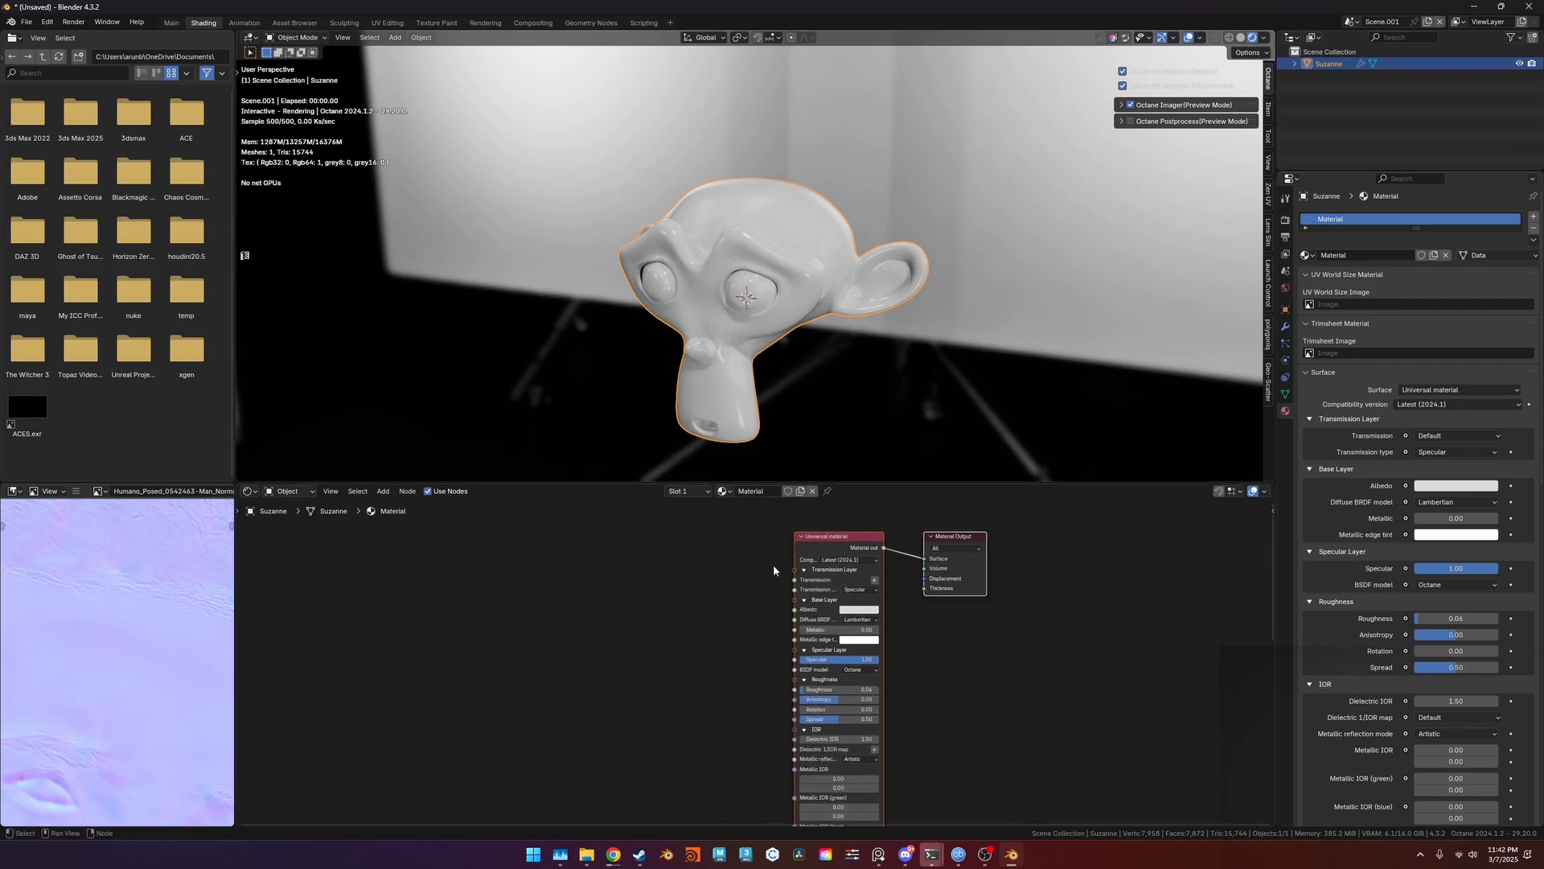
scroll(763, 559, "up", 1)
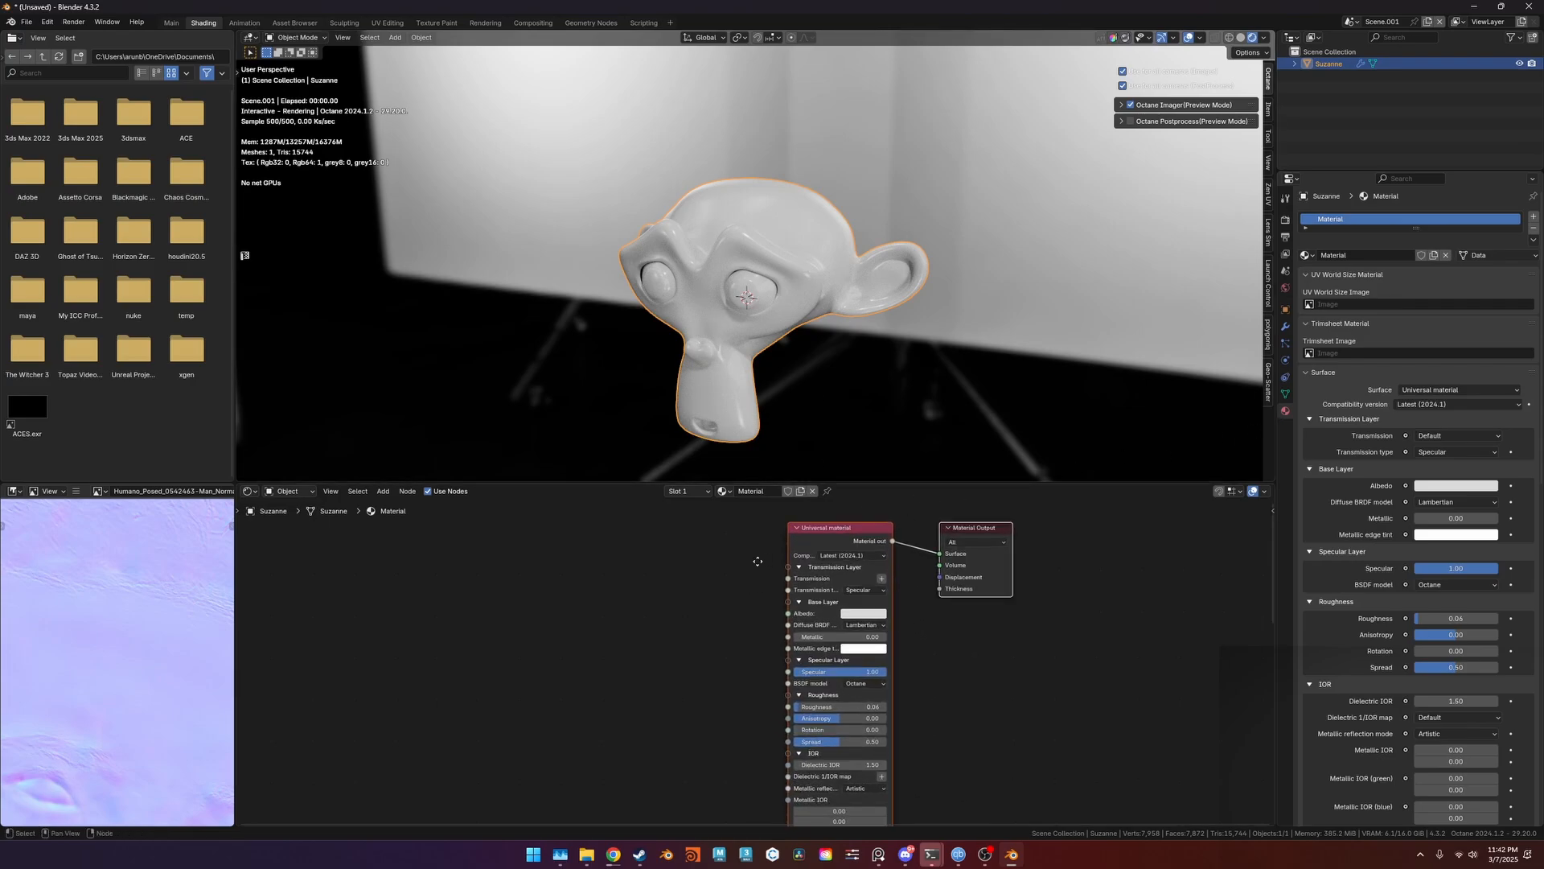
middle_click_drag(756, 568, 768, 610)
middle_click_drag(784, 297, 818, 287)
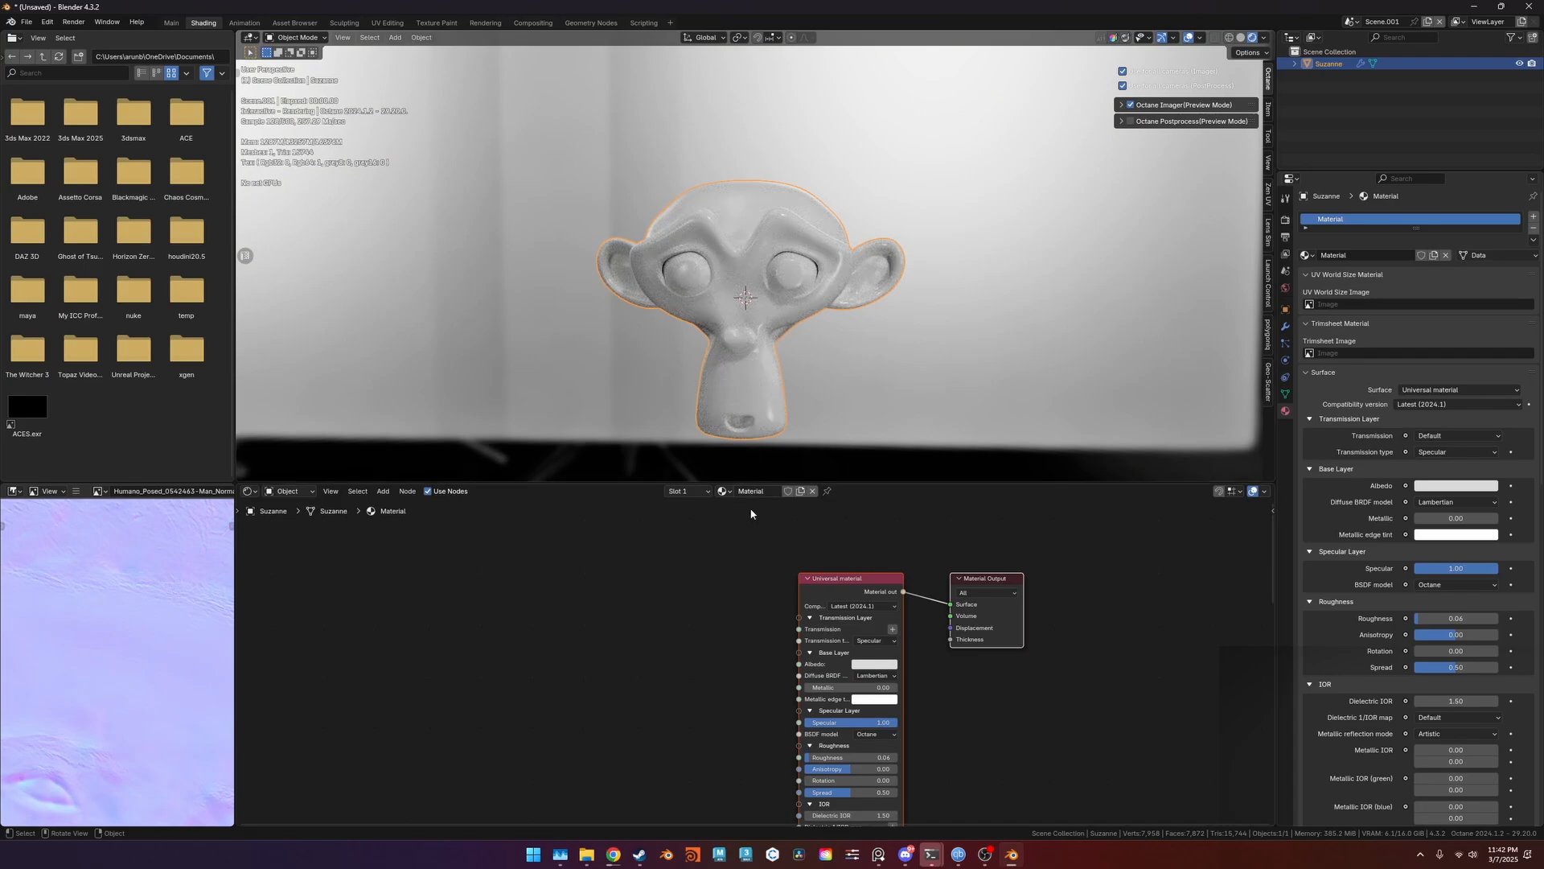
middle_click_drag(796, 559, 873, 487)
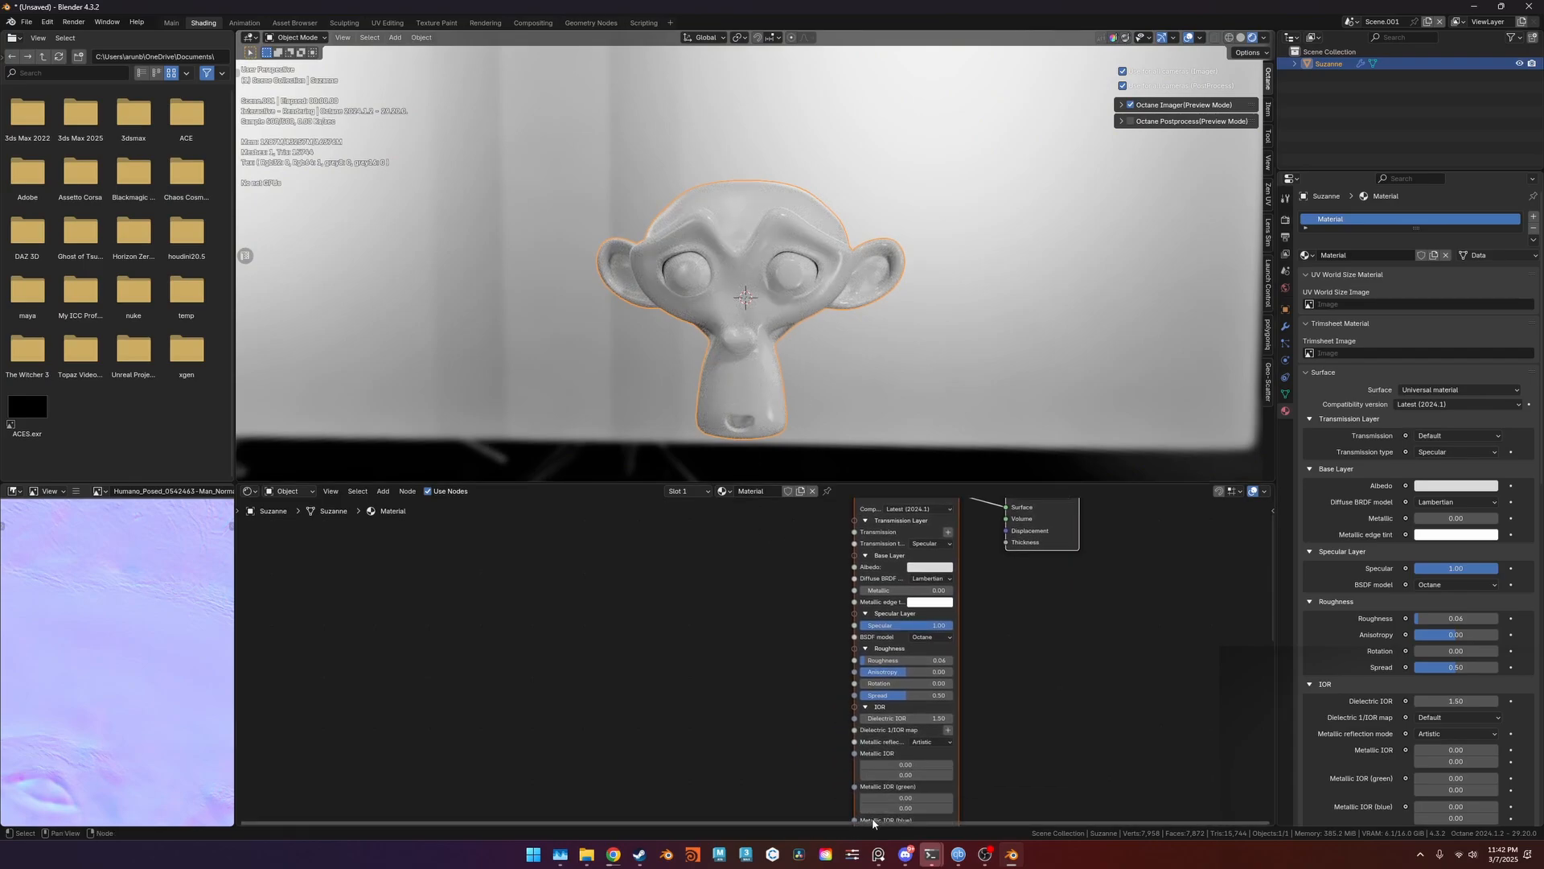
middle_click_drag(810, 621, 820, 701)
Try a Standard surface material node in the monkey's material tree, rearrange the nodes around it, and delete it.
key("shift+a")
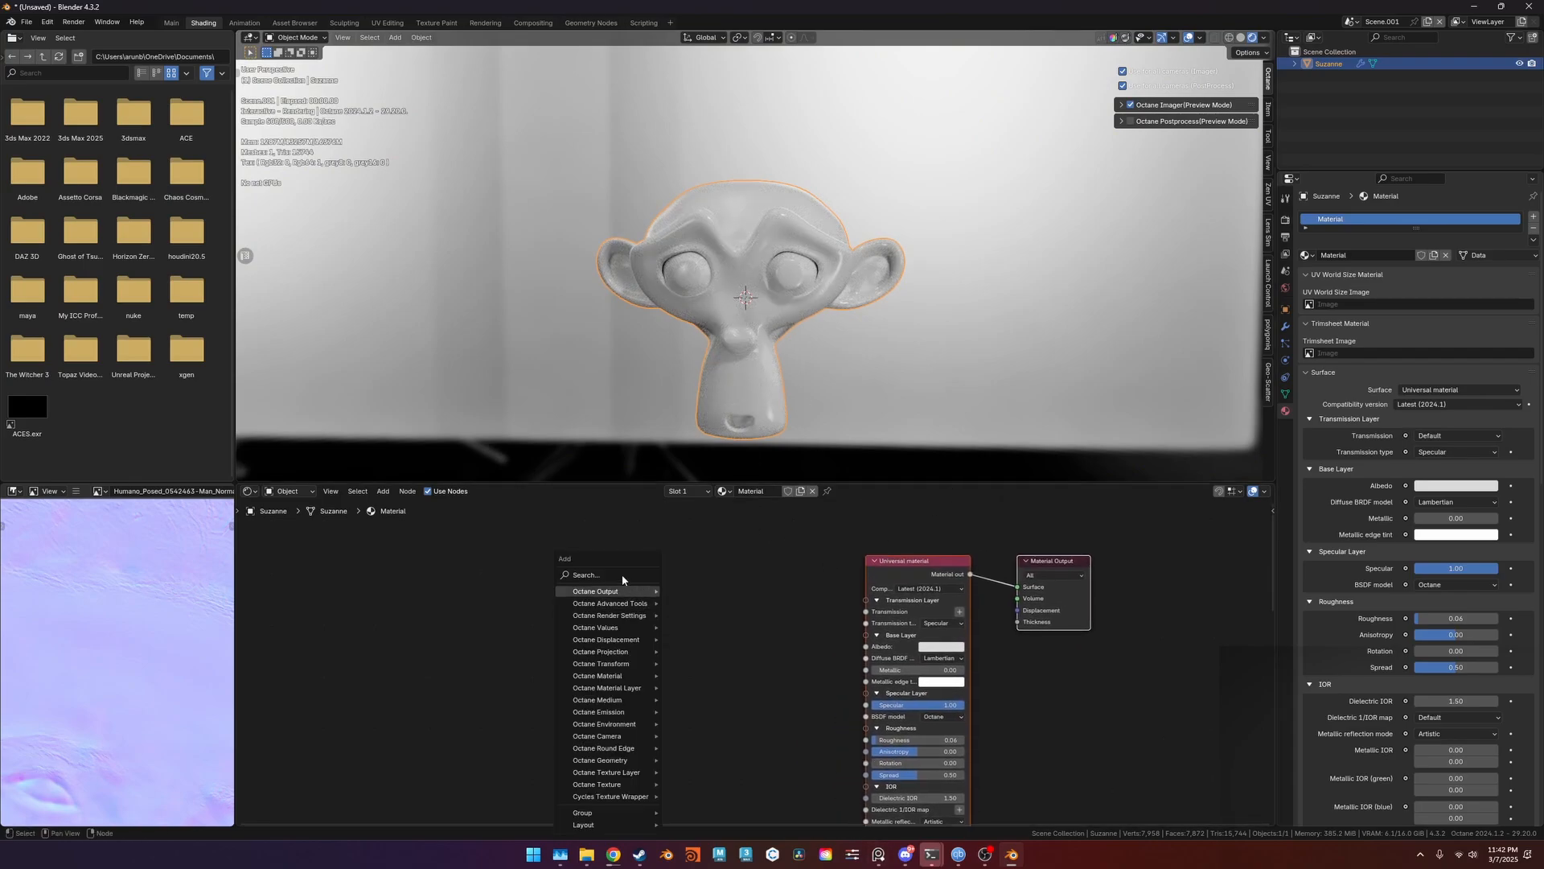
left_click(615, 576)
type("star")
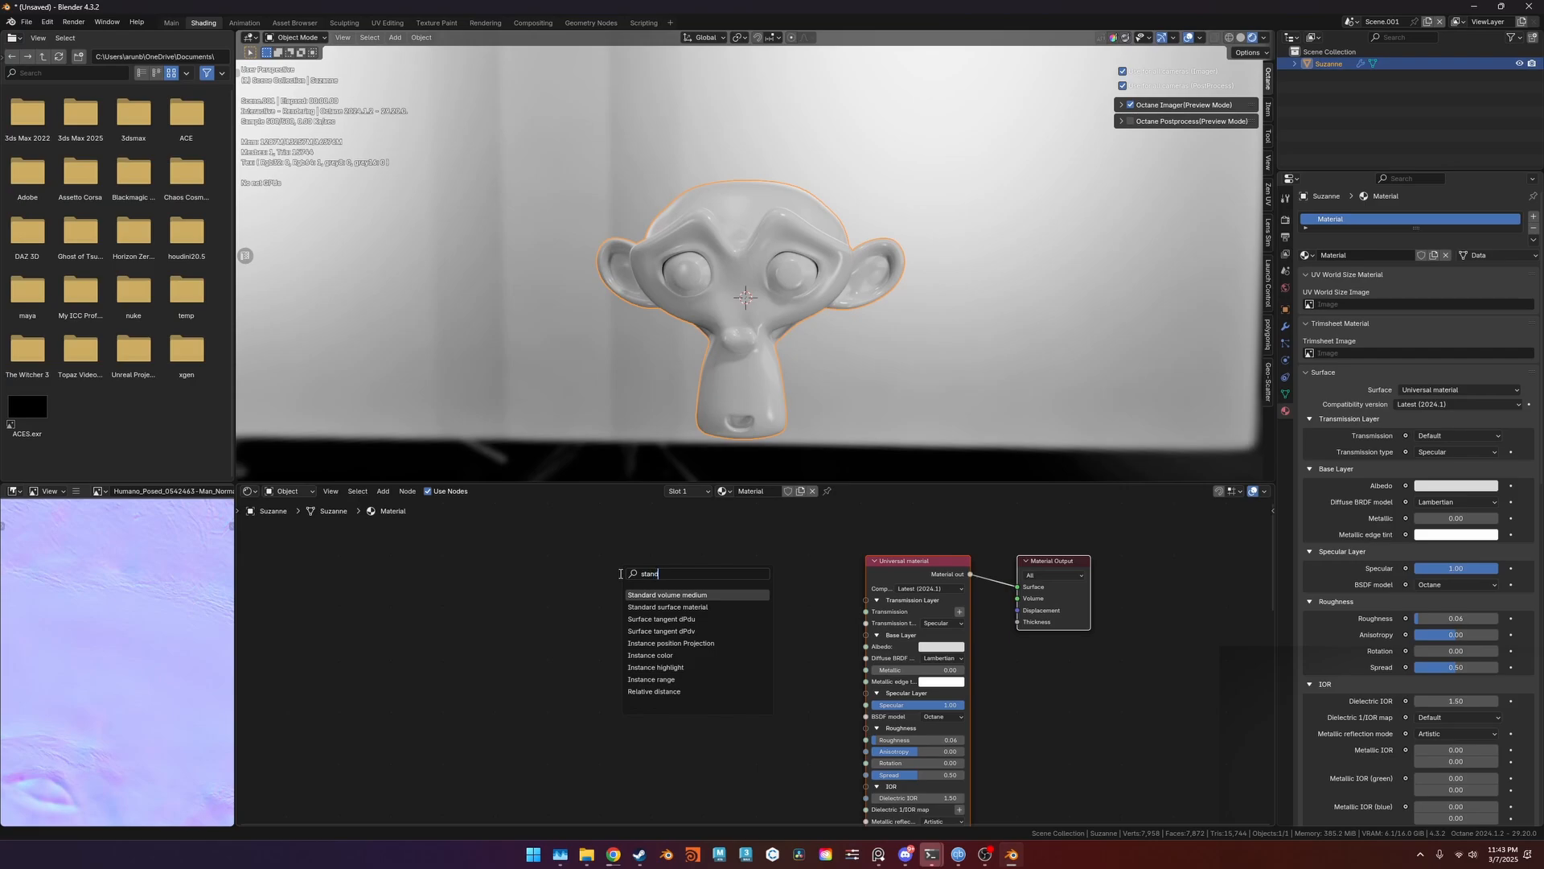
left_click(668, 606)
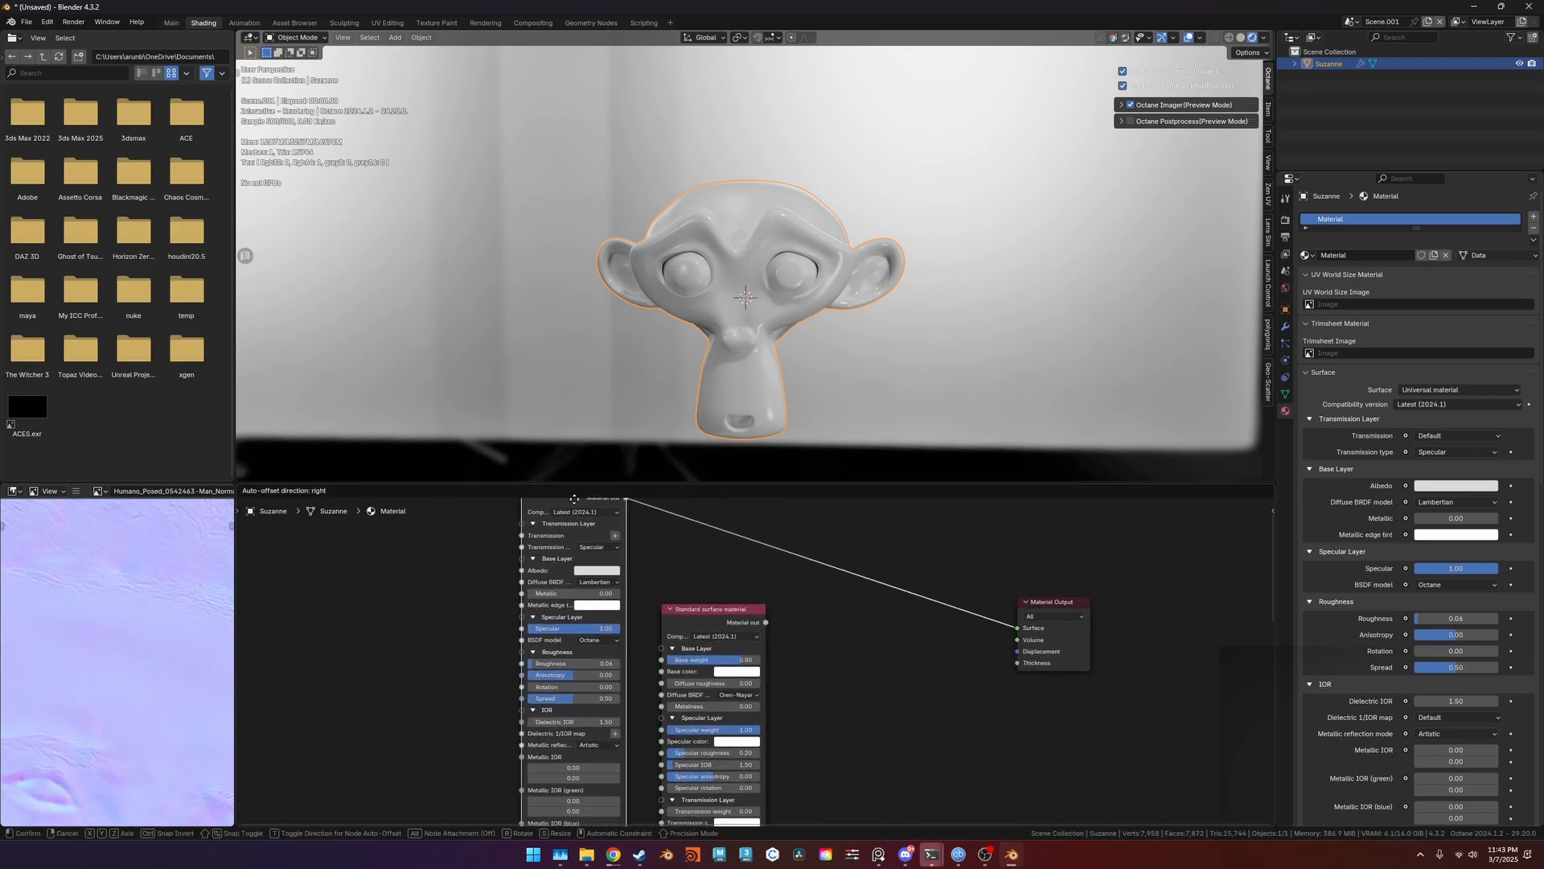
left_click(717, 673)
middle_click_drag(723, 697, 857, 535)
scroll(854, 537, "down", 1)
left_click_drag(830, 528, 902, 565)
middle_click_drag(902, 561, 774, 689)
scroll(774, 689, "down", 3)
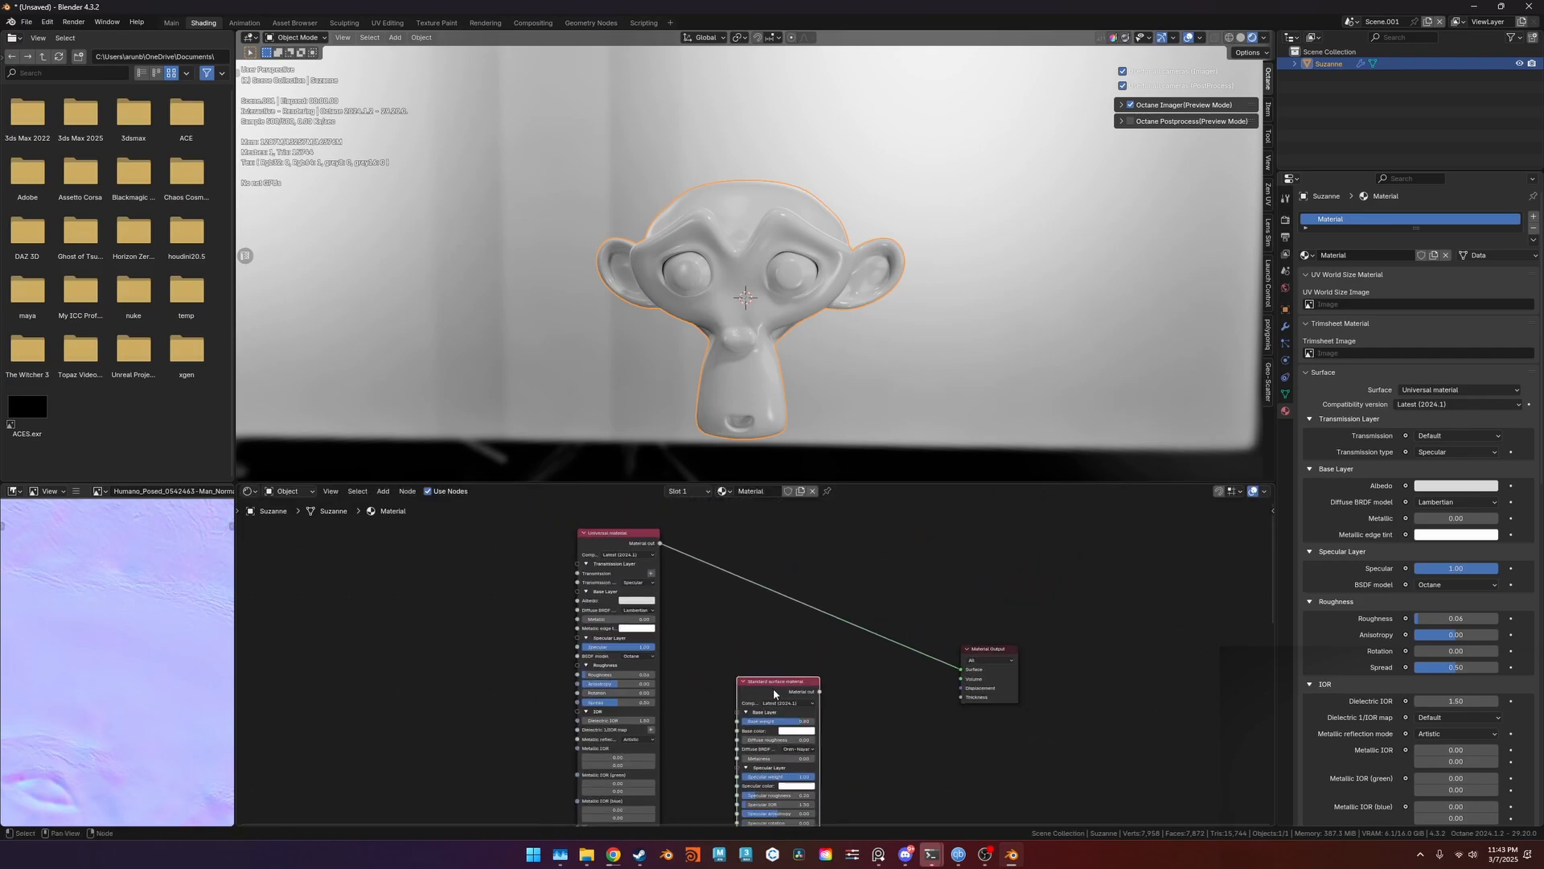
key("x")
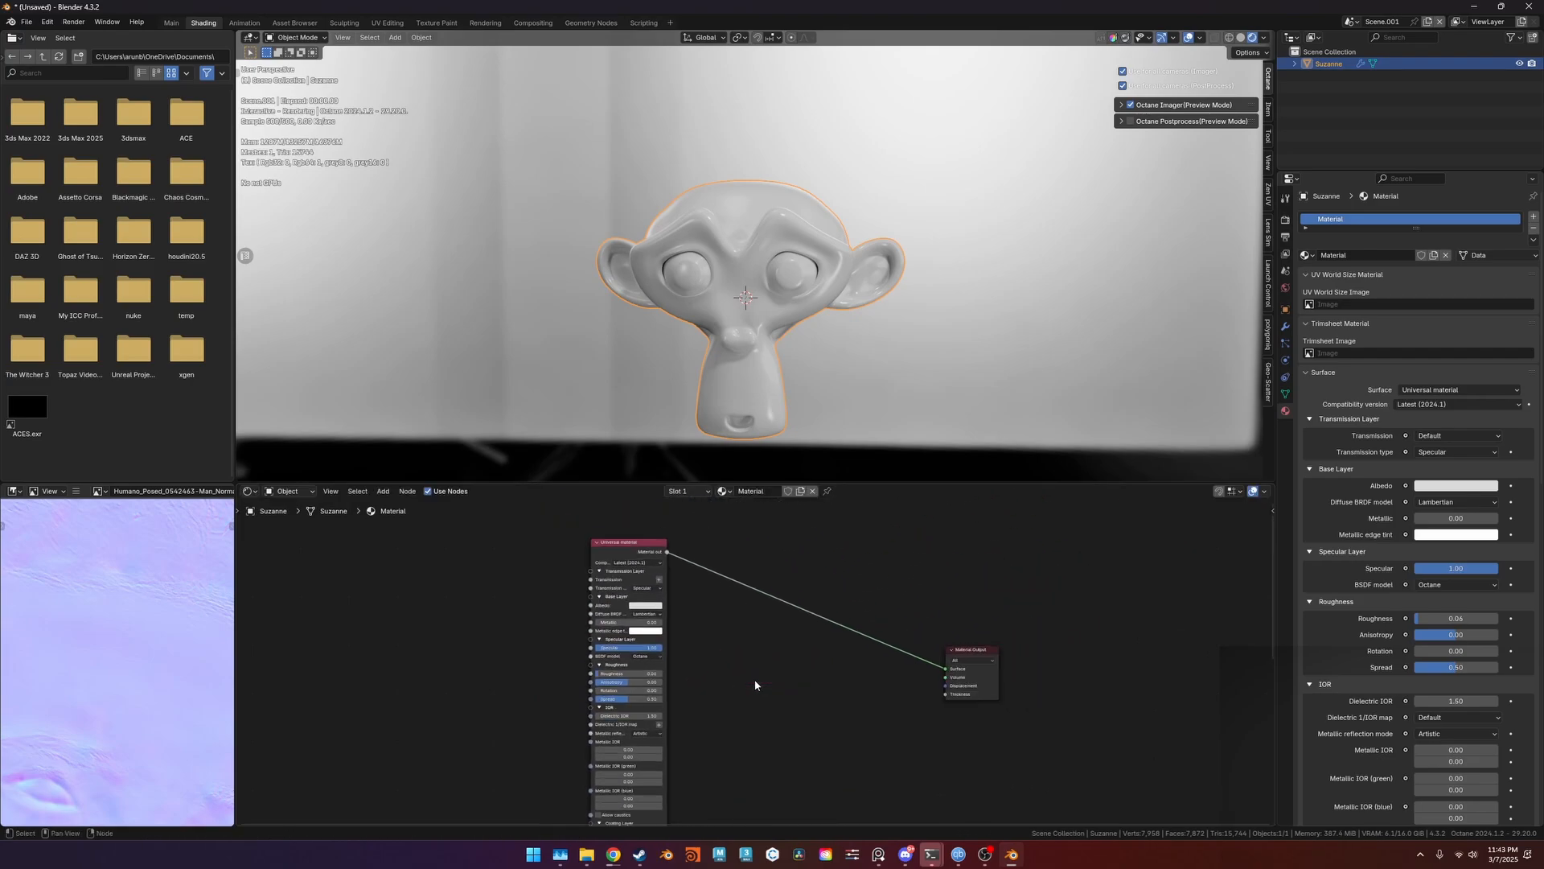
Move the Universal material node closer to the Material Output node and look through its settings.
left_click_drag(667, 551, 718, 574)
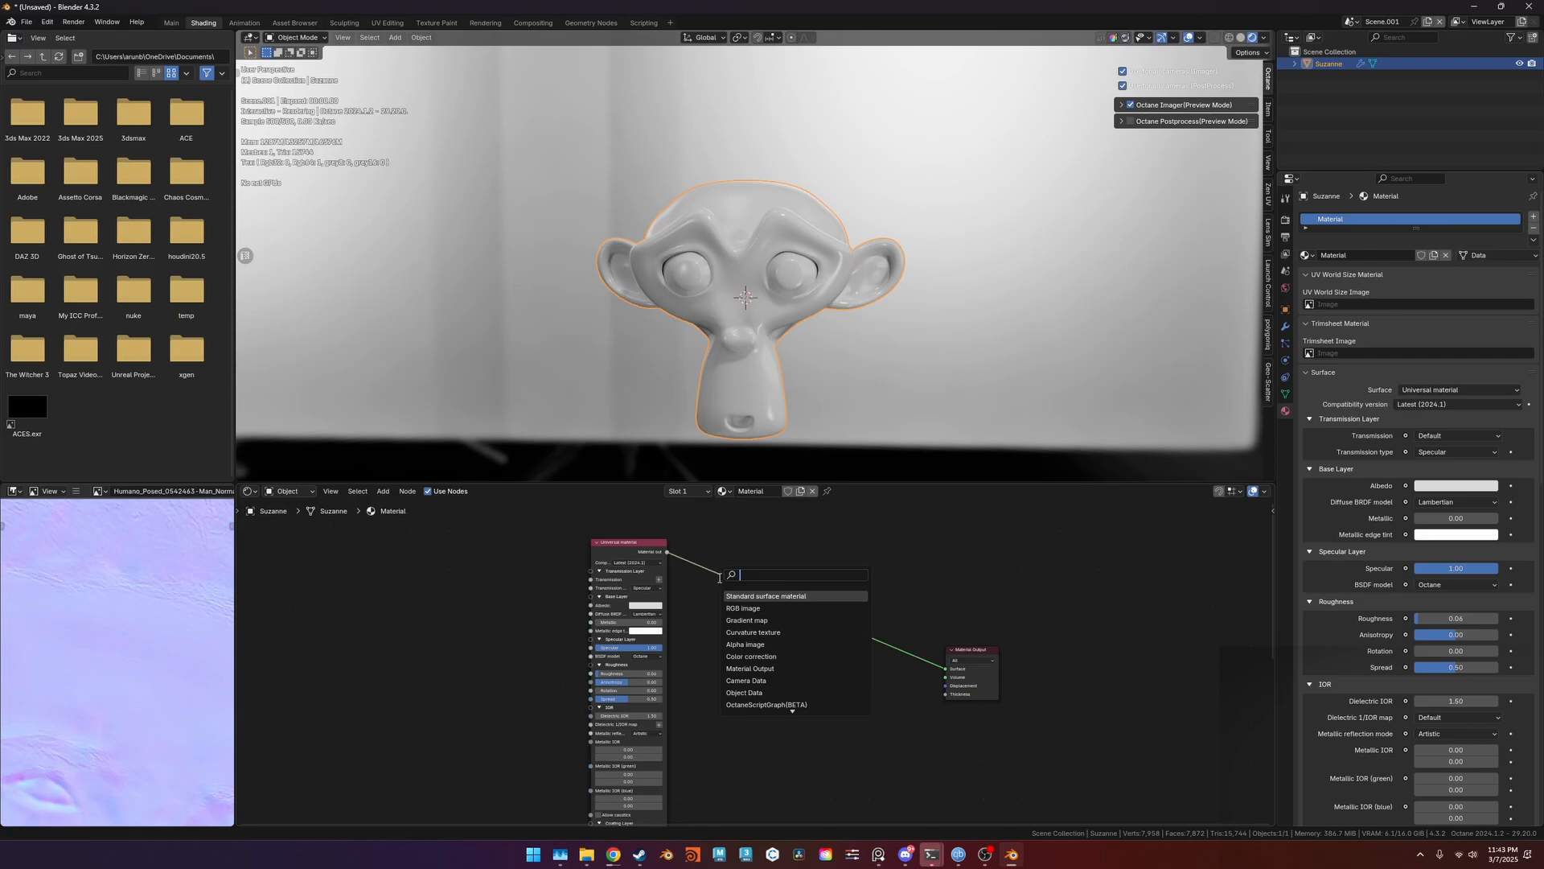
key("shift+a")
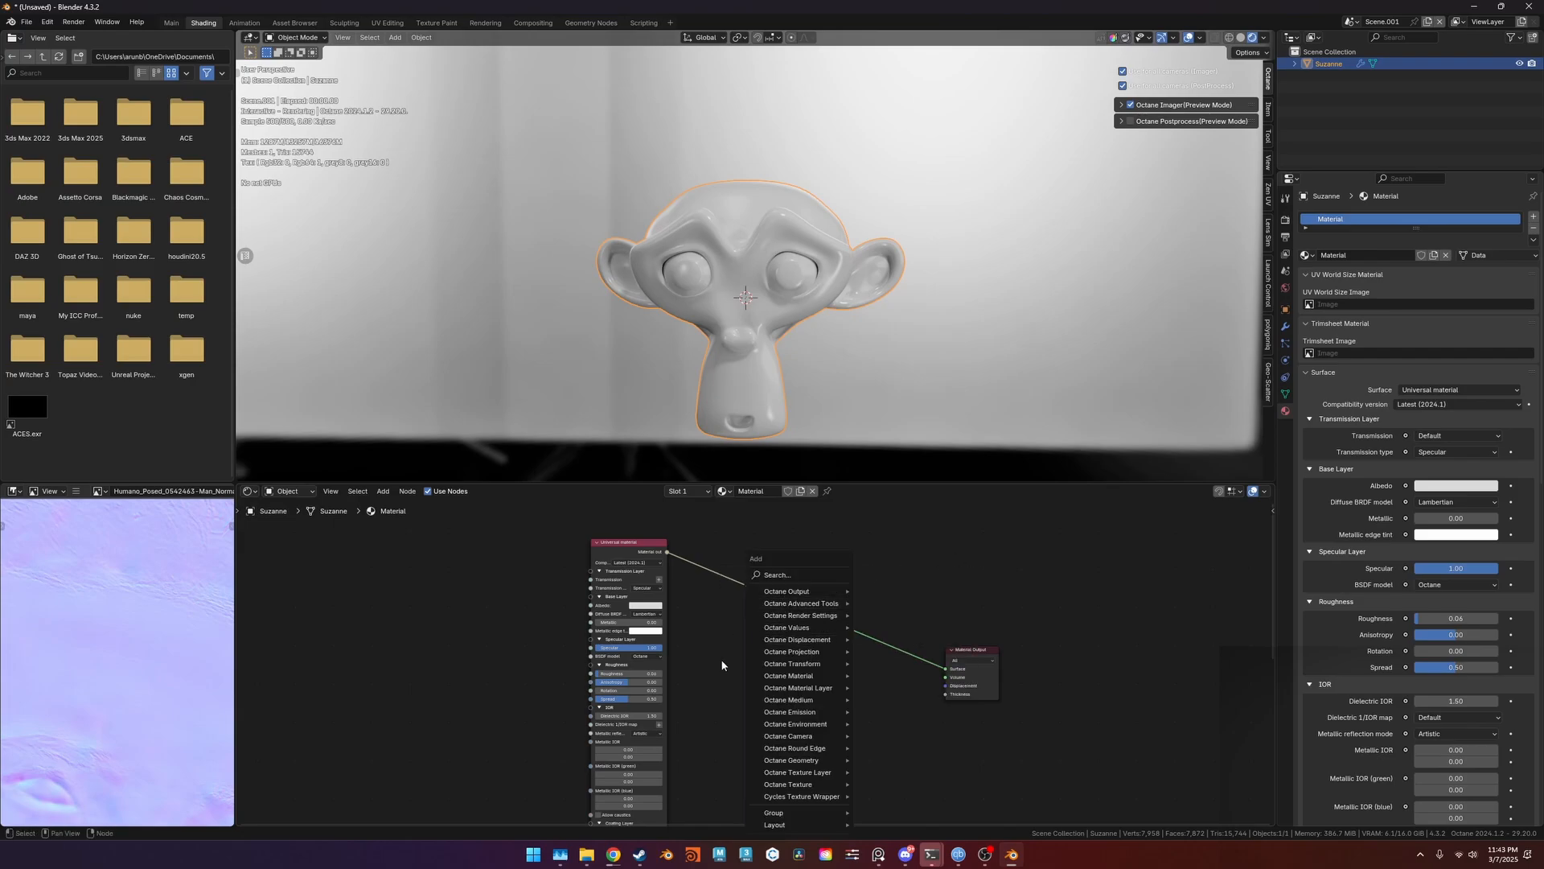
left_click_drag(623, 556, 807, 616)
scroll(673, 684, "down", 5)
middle_click_drag(697, 723, 699, 511)
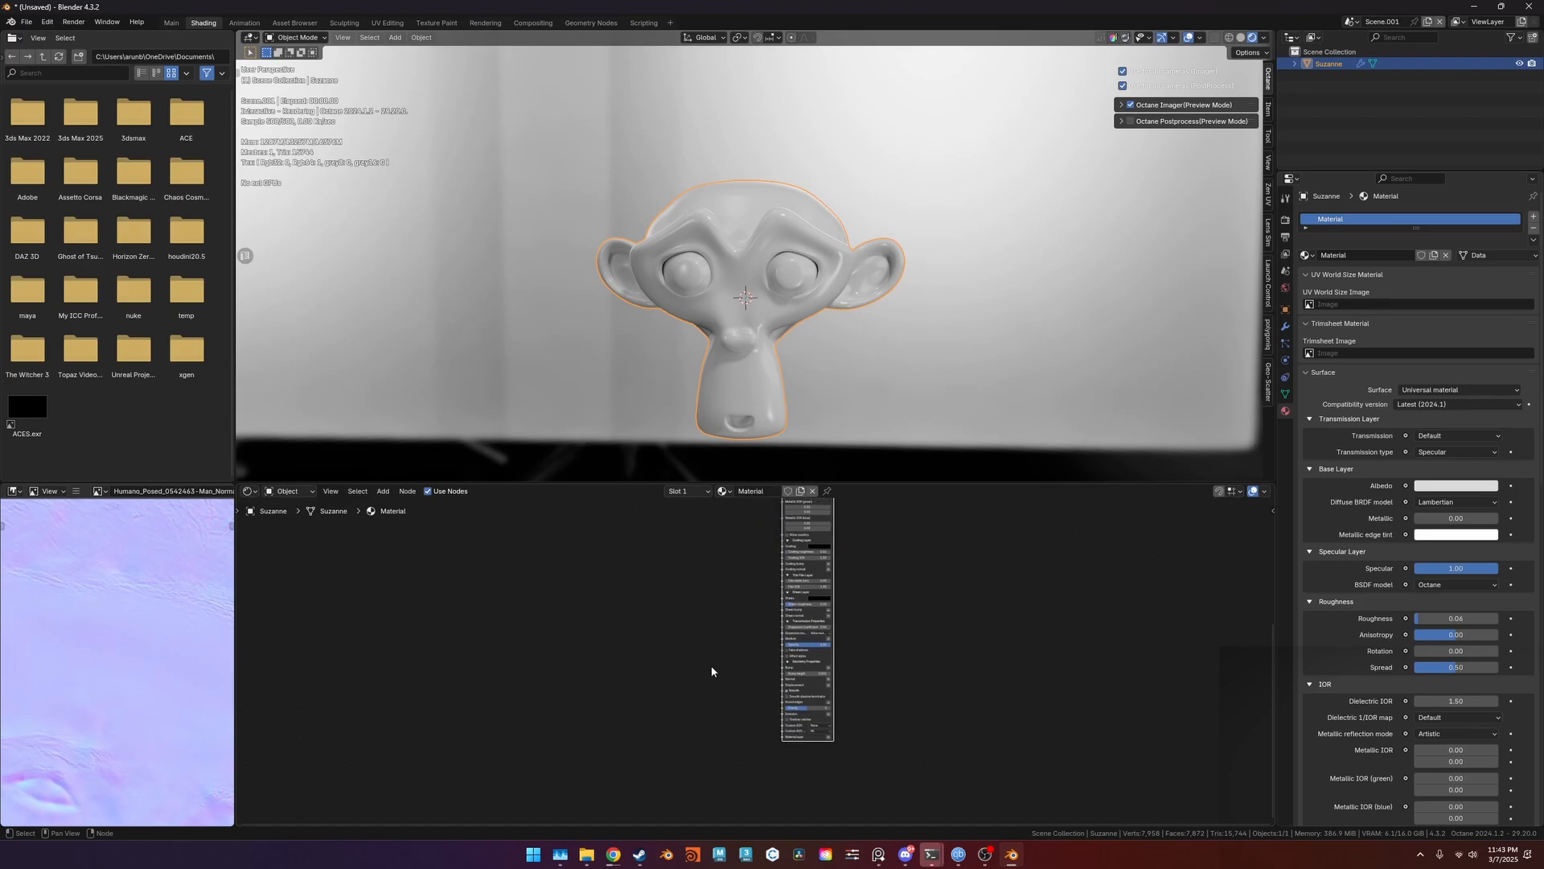
scroll(708, 671, "up", 3)
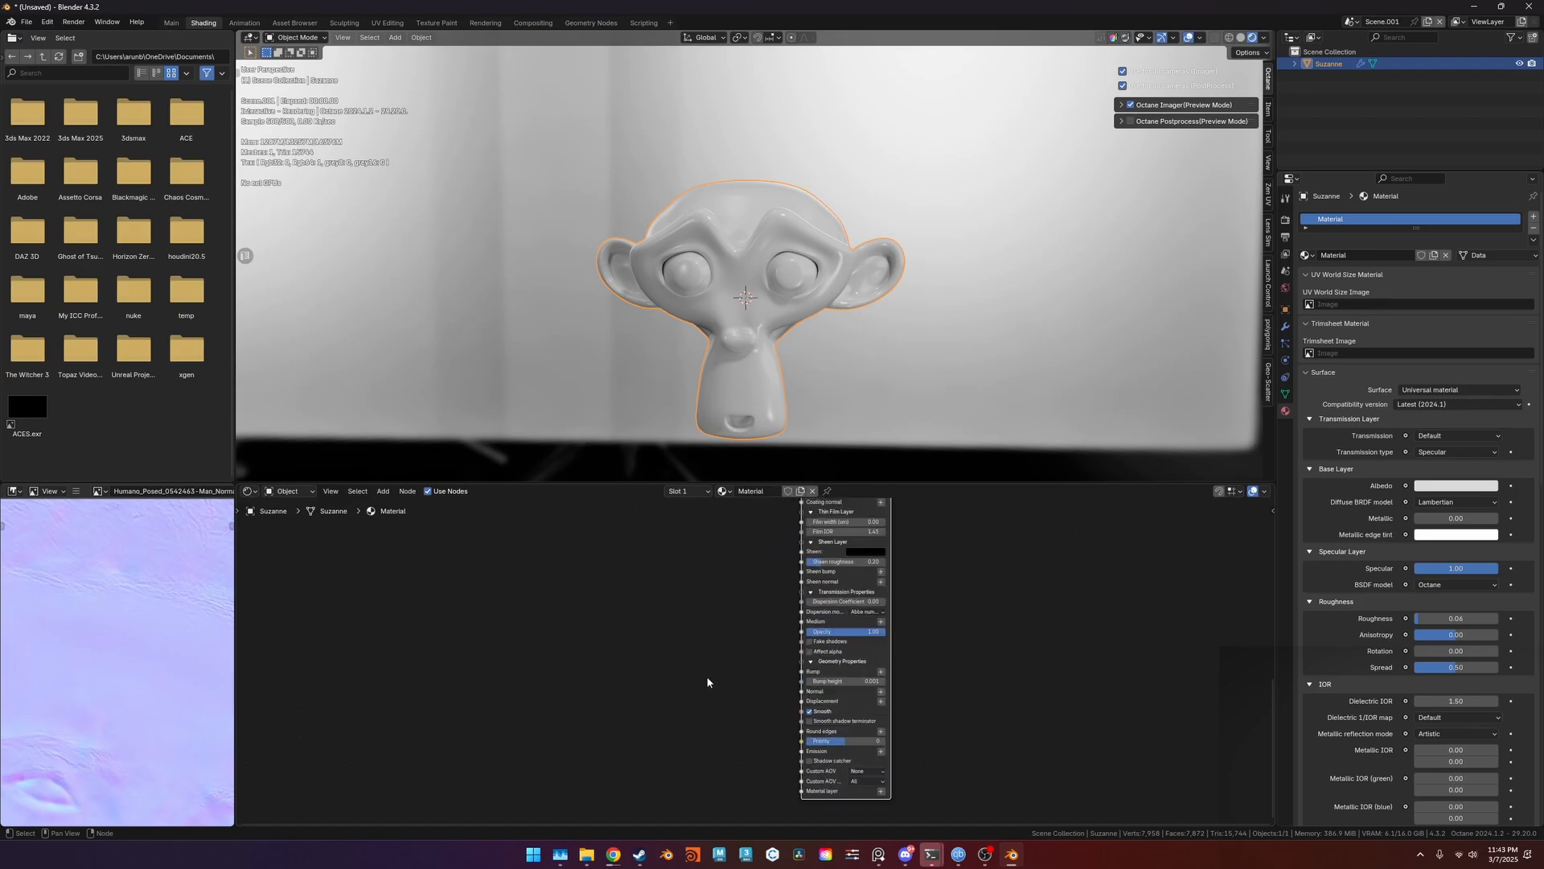
middle_click_drag(707, 659, 673, 717)
scroll(673, 717, "up", 2)
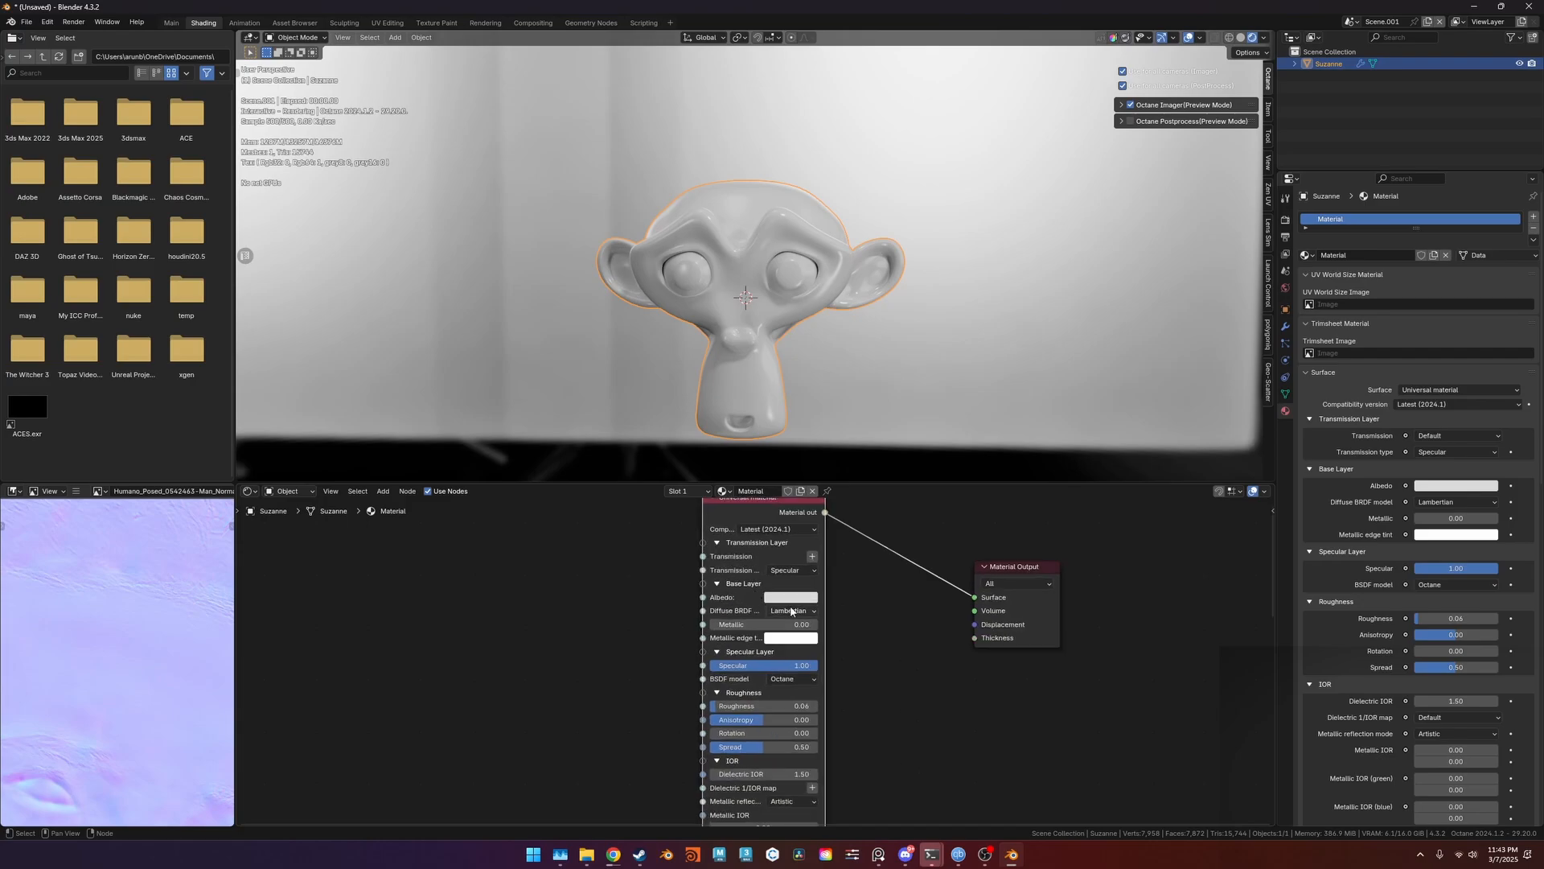
Set the Universal material's BSDF model to GGX (energy preserving) and its roughness to 0.27.
left_click(792, 678)
left_click(792, 680)
left_click(802, 738)
scroll(798, 365, "up", 4)
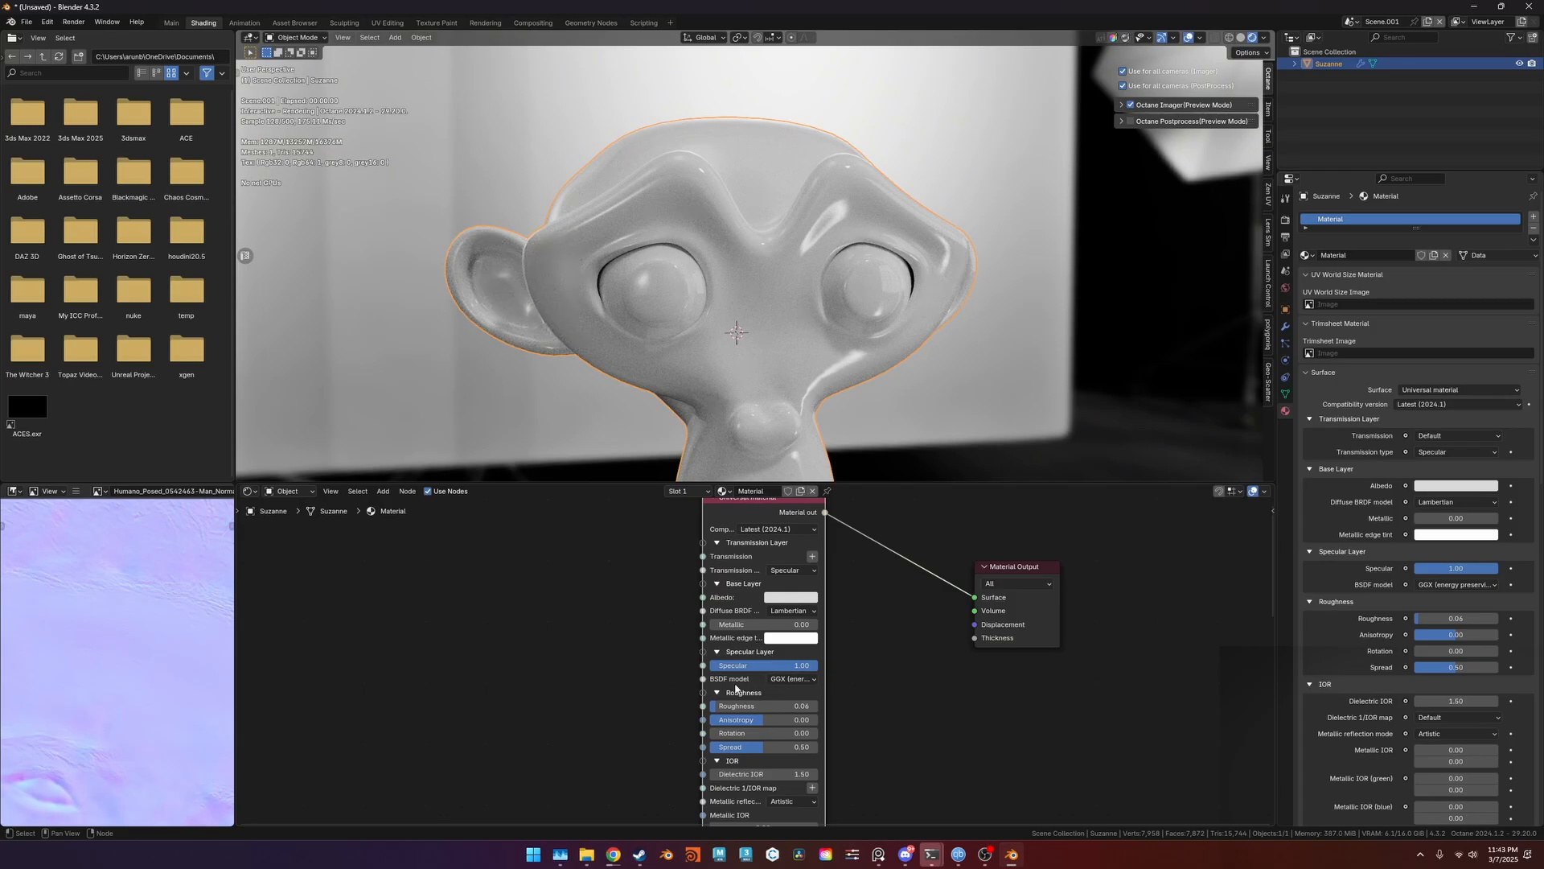
mouse_move(765, 706)
left_mouse_down()
mouse_move(808, 706)
mouse_move(789, 700)
left_mouse_up()
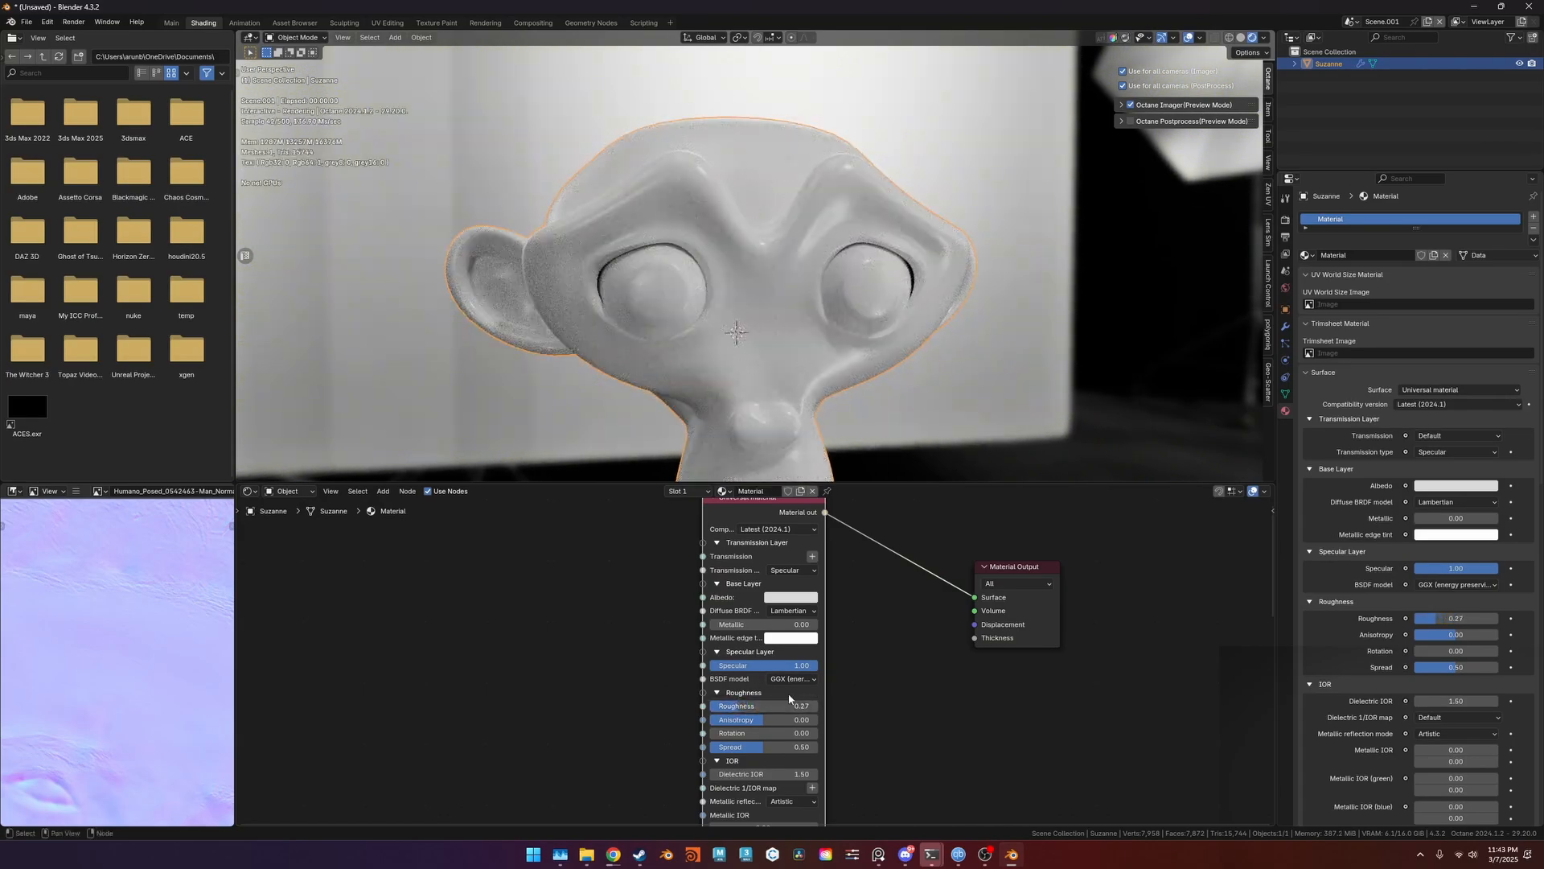
Switch the BSDF model to Octane for comparison and restore GGX (energy preserving).
left_click(791, 680)
left_click(790, 686)
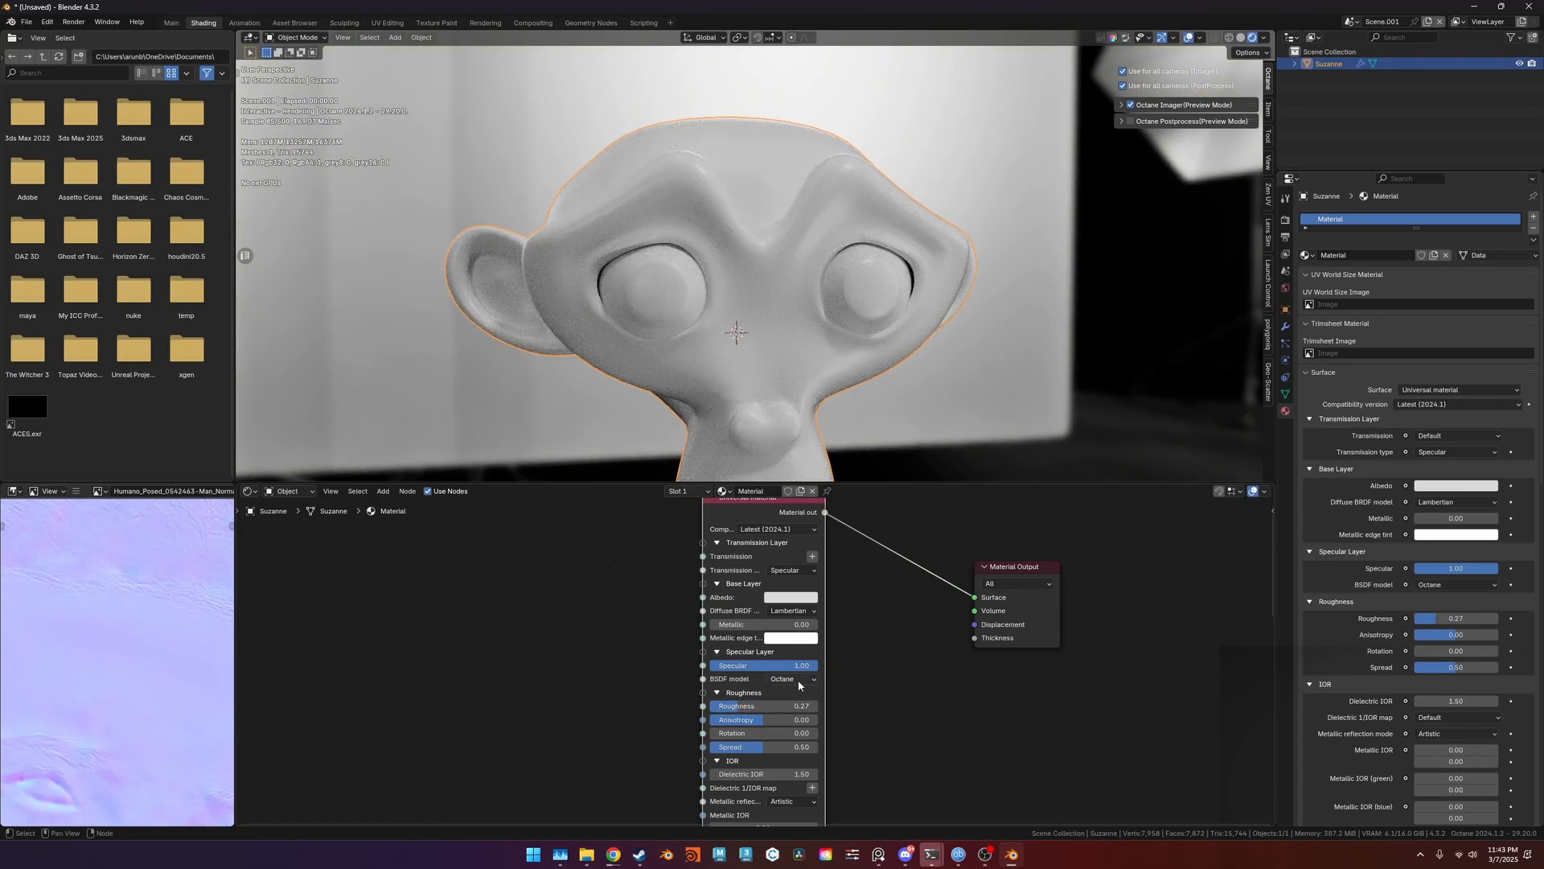
left_click(798, 679)
left_click(792, 734)
Set the Universal material's Metallic to 1.00 and Specular to 0.54, and inspect the monkey from another side.
left_click_drag(734, 706, 817, 624)
left_click_drag(745, 706, 735, 707)
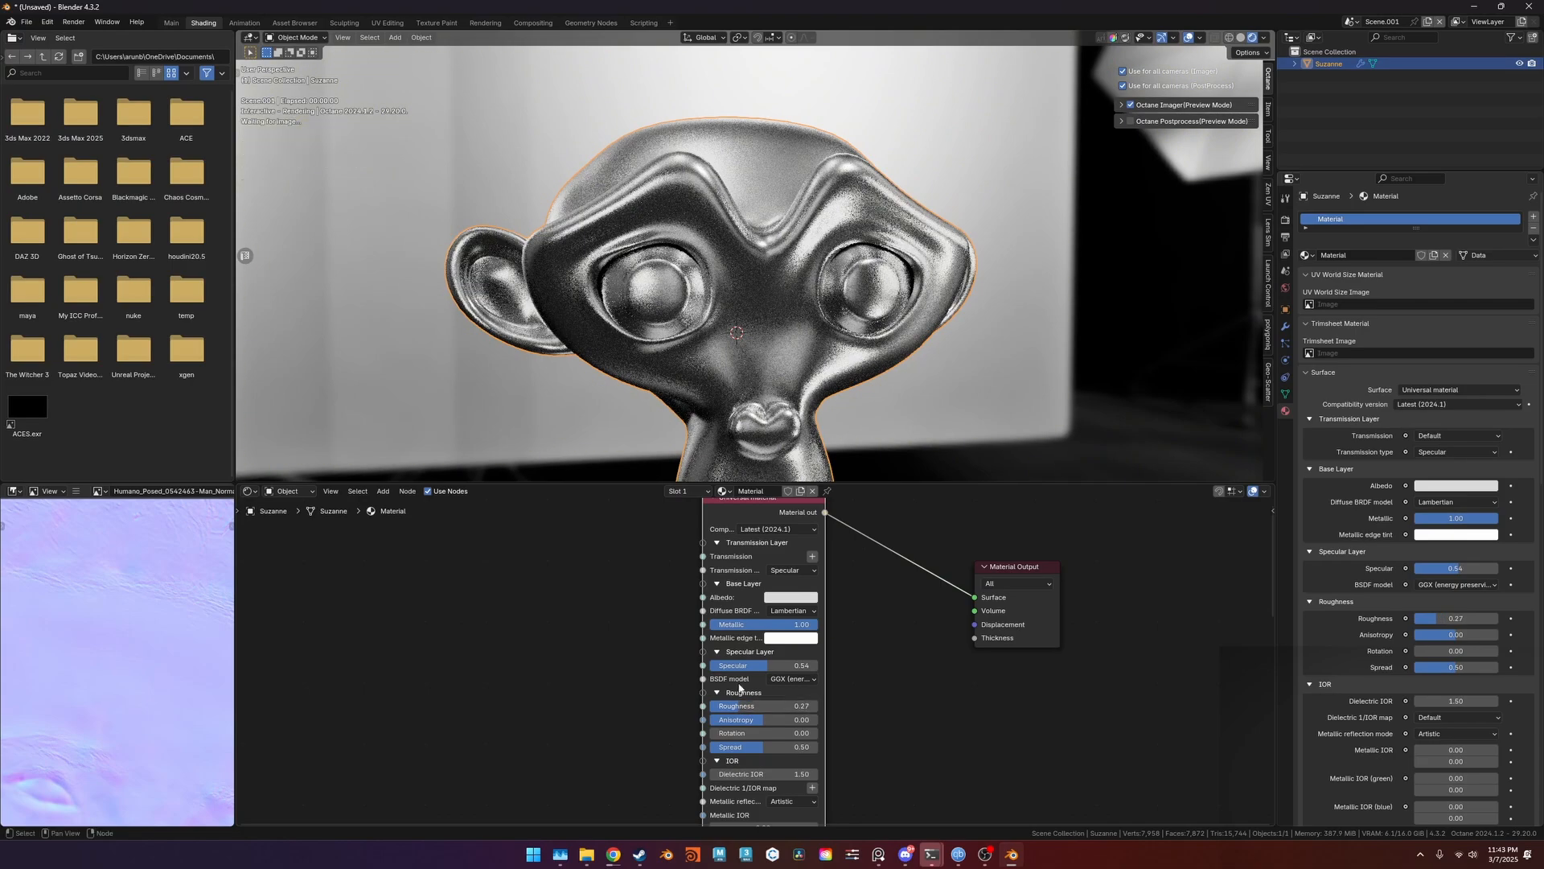
scroll(868, 340, "down", 3)
middle_click_drag(877, 340, 740, 483)
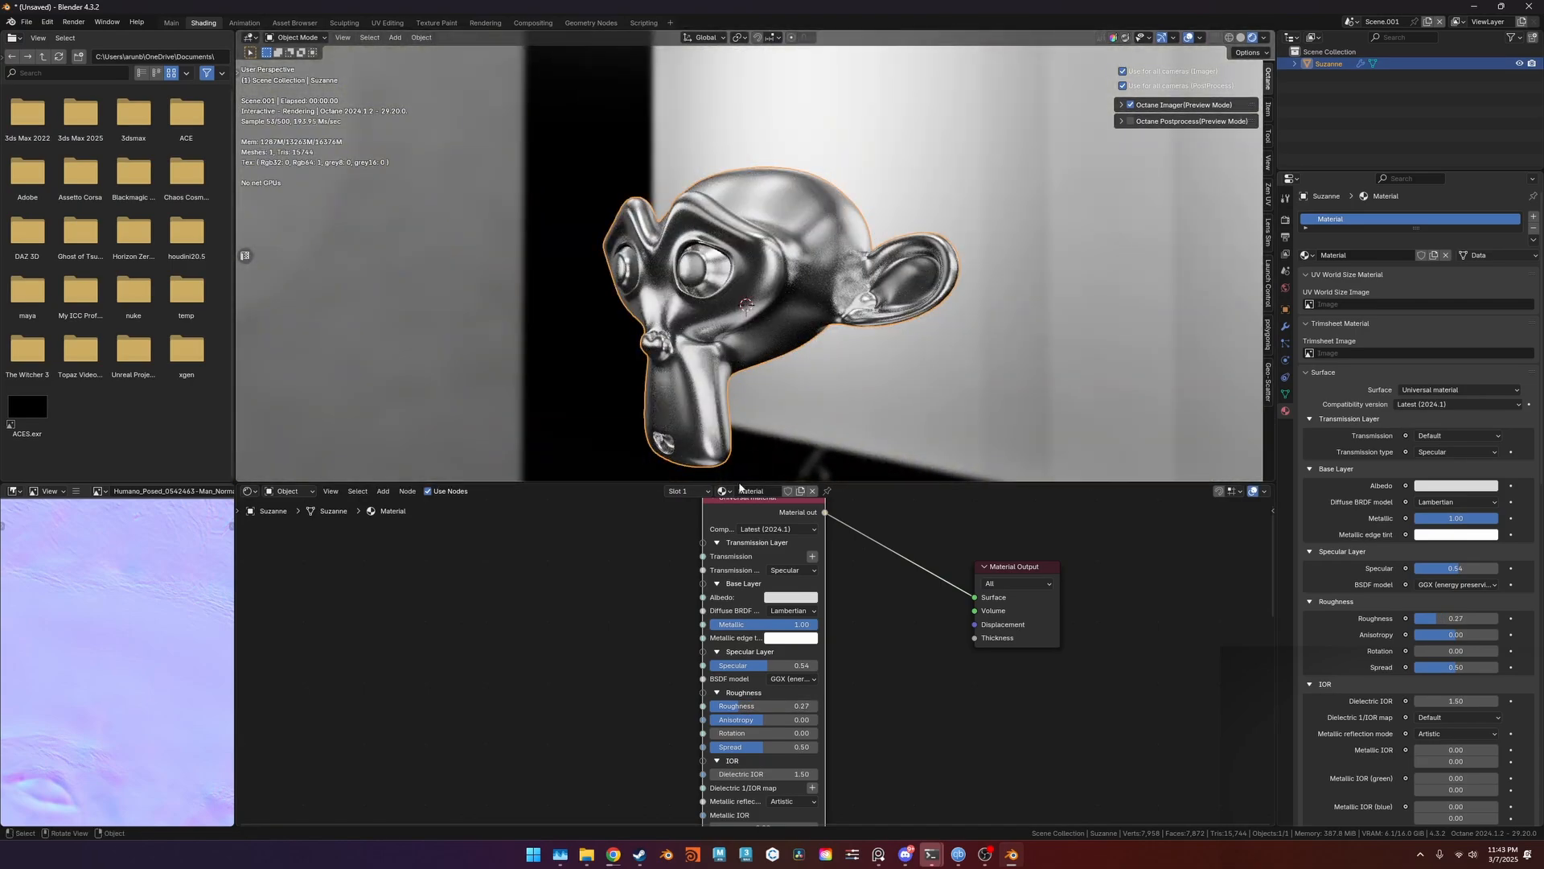
scroll(768, 520, "down", 1)
key("shift+a")
left_click(521, 571)
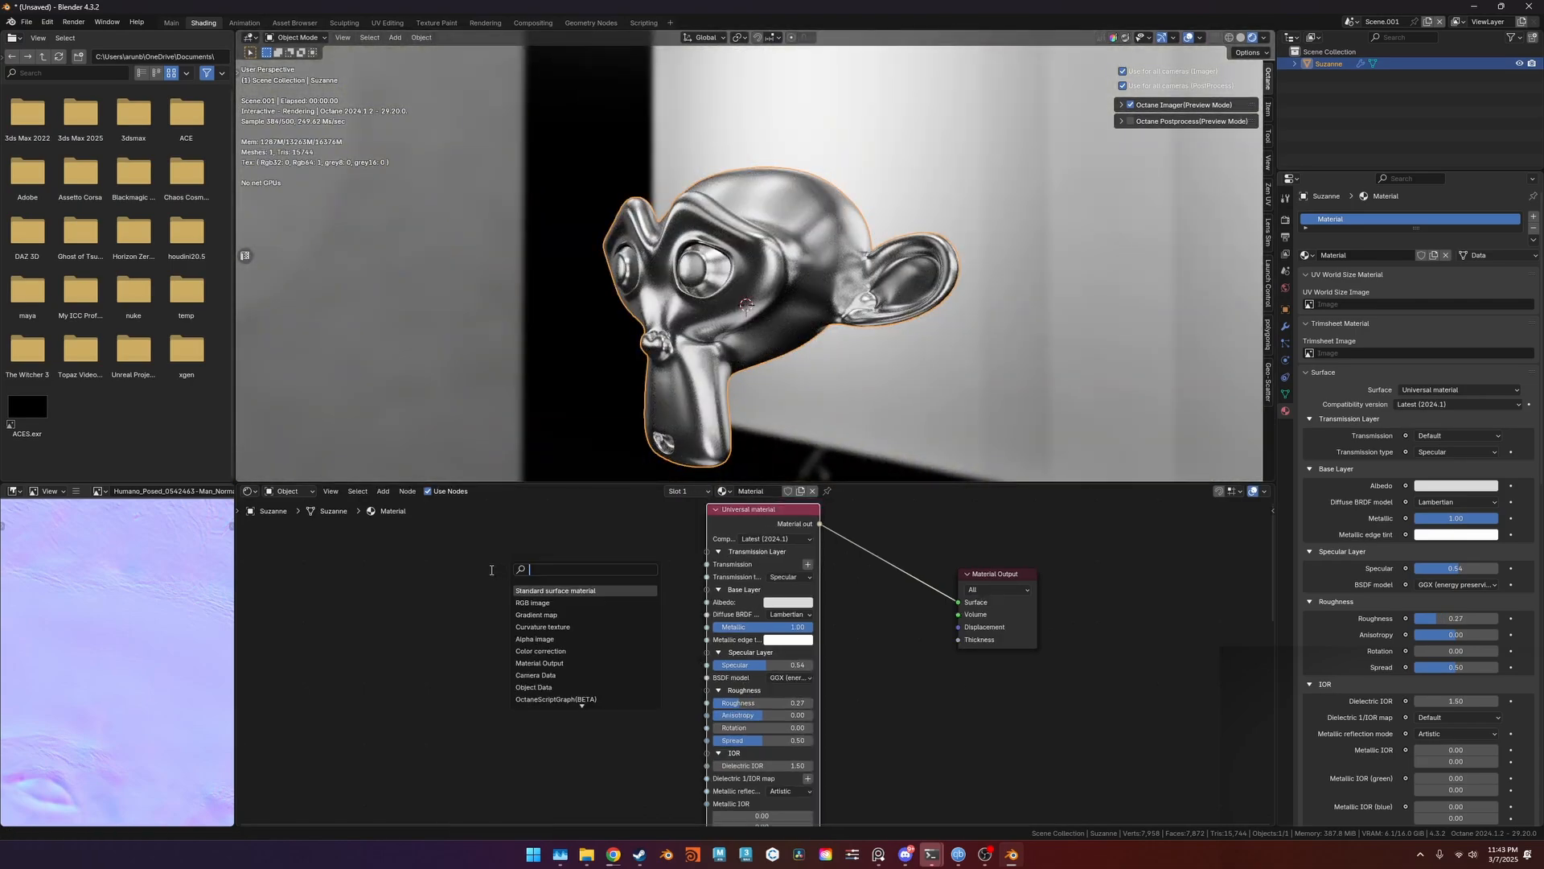
left_click(480, 565)
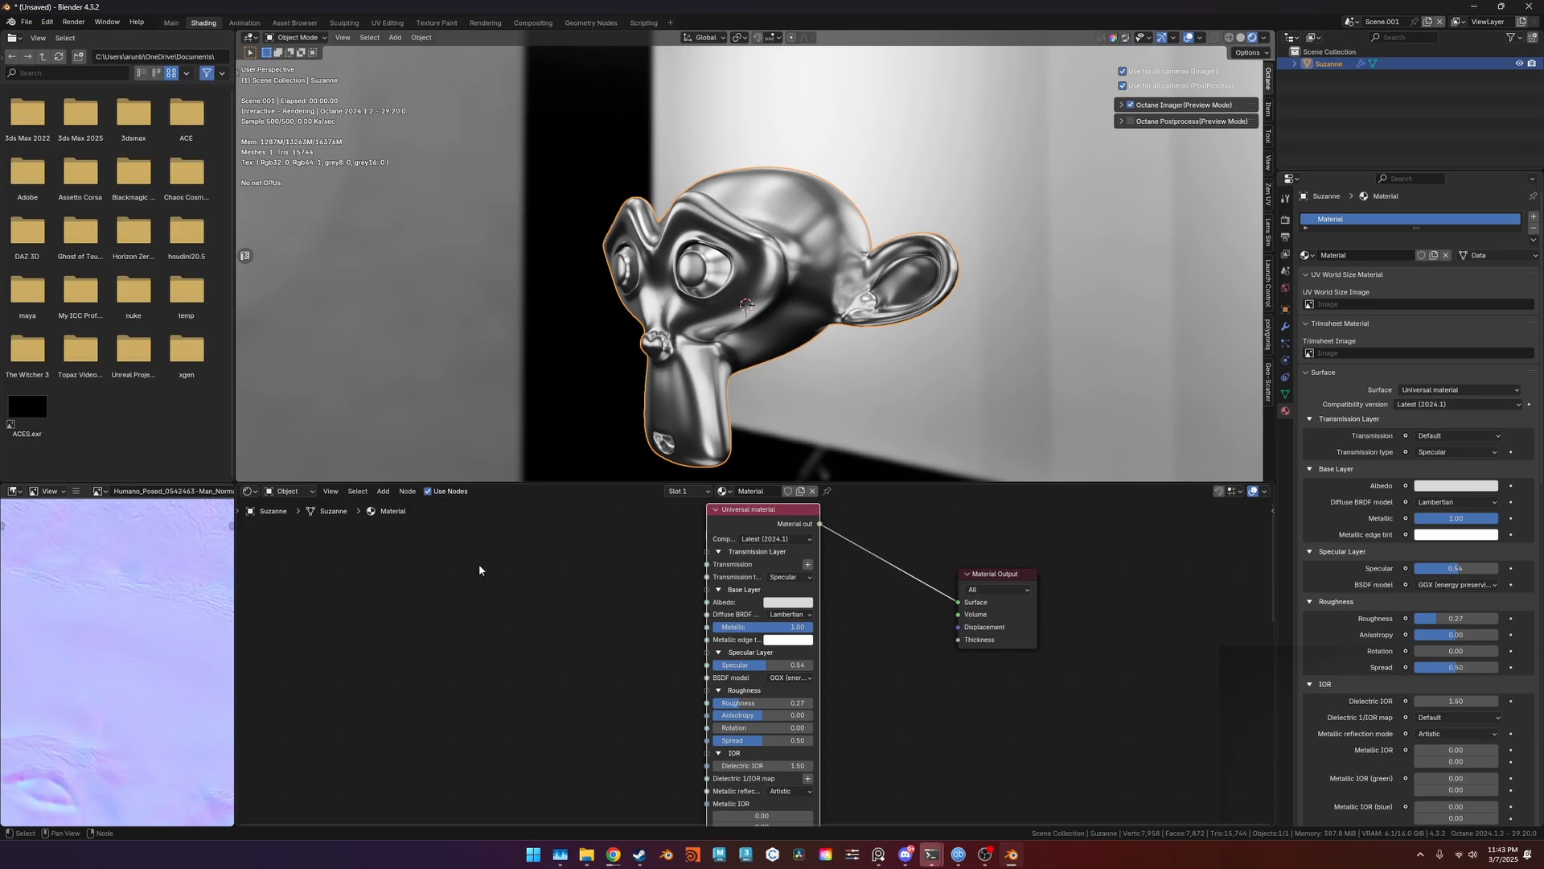
key("shift+a")
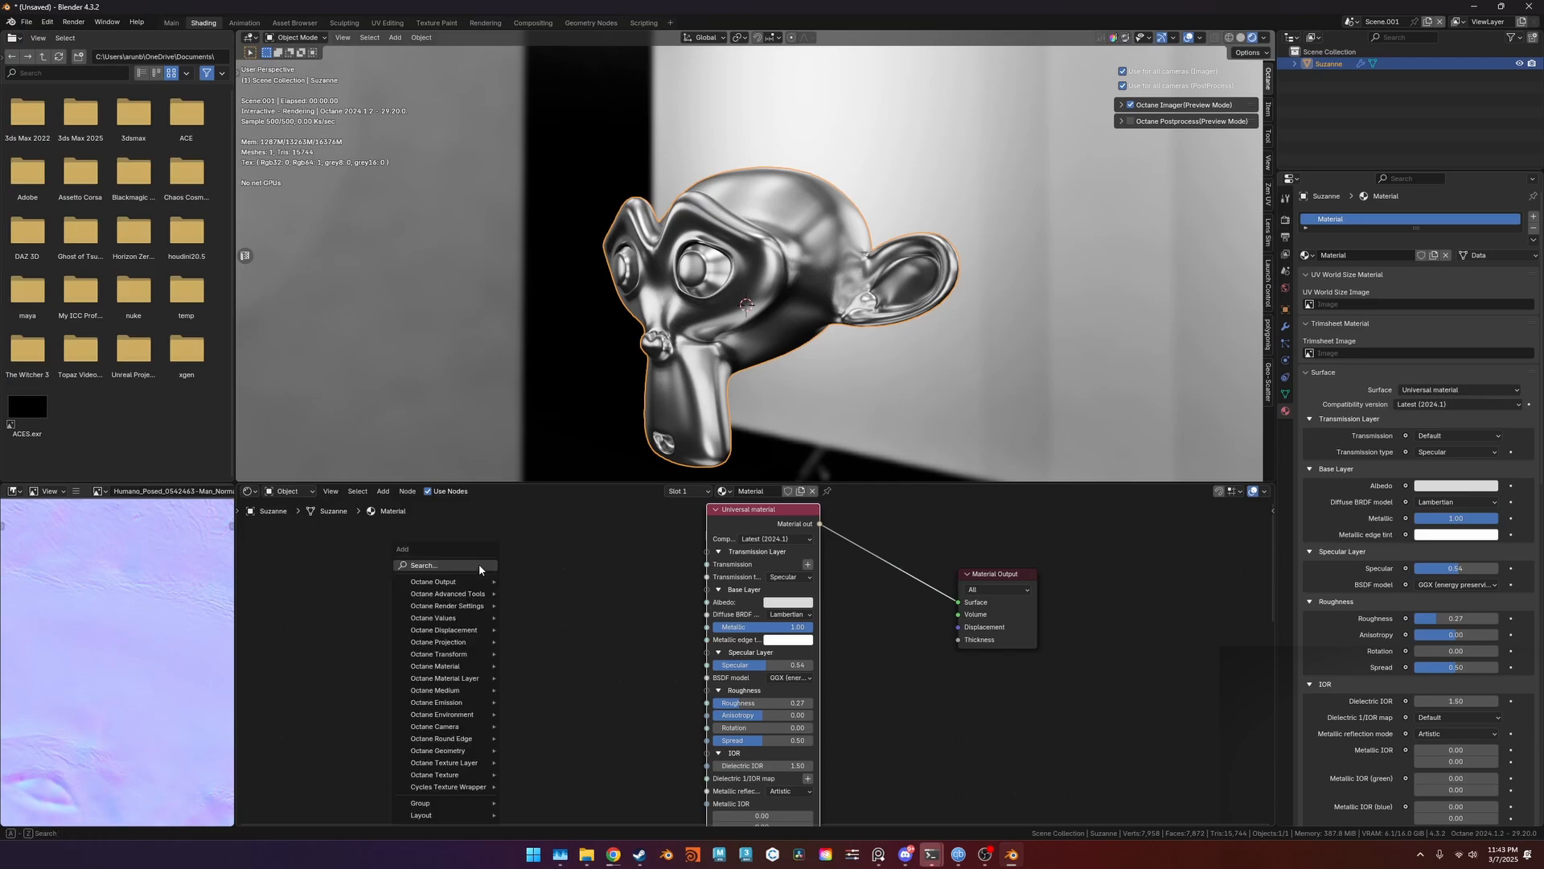
type("glas")
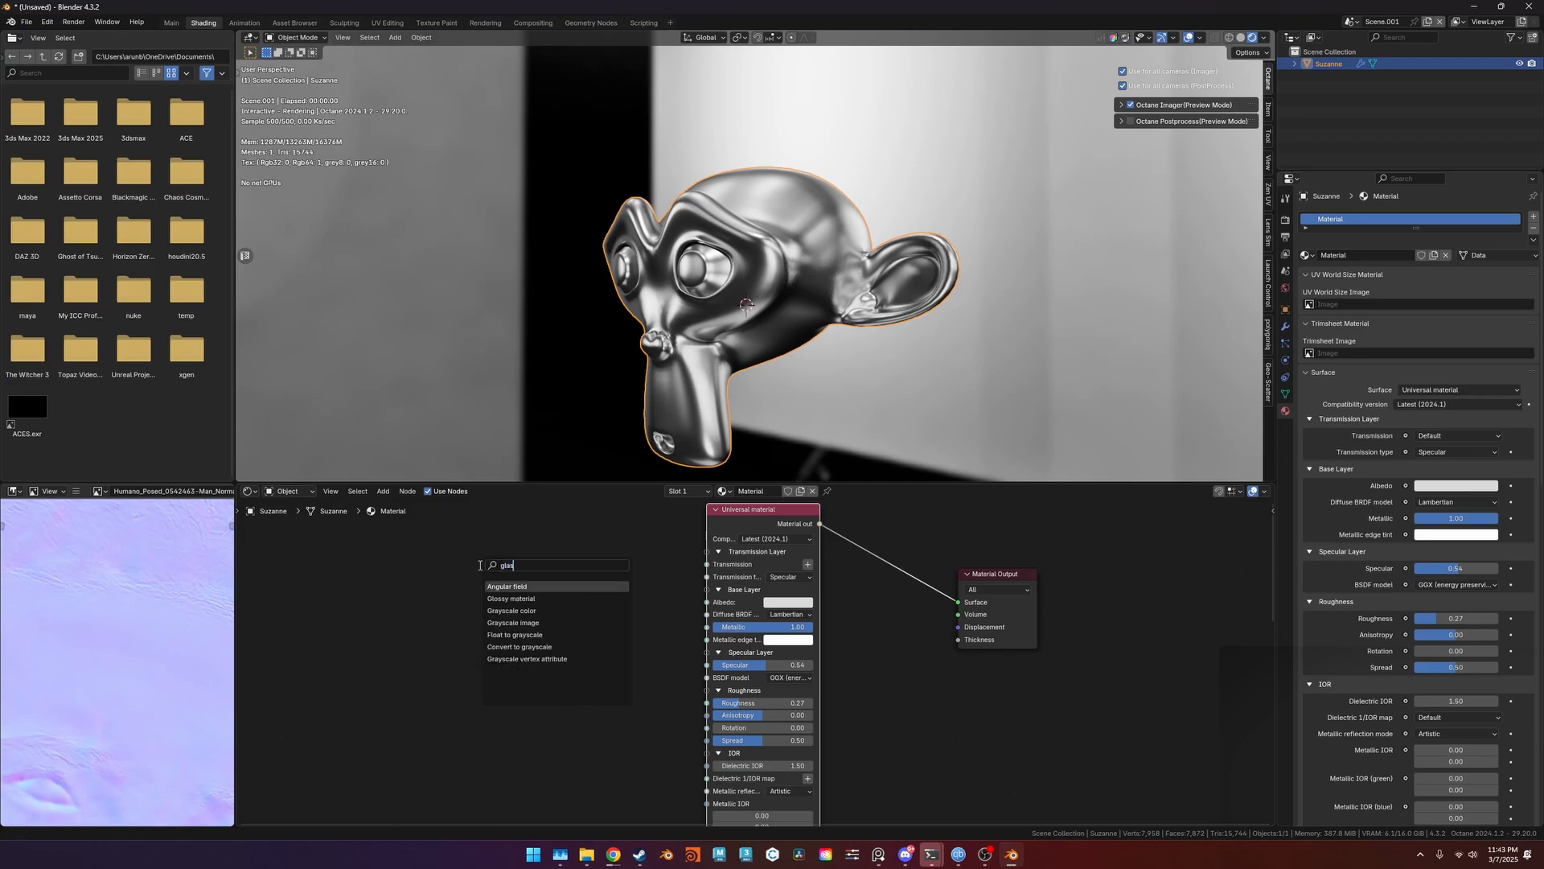
key("Escape")
Look over the Universal material's lower settings and delete that node from the material graph.
scroll(804, 644, "down", 1)
middle_click_drag(809, 728, 789, 594)
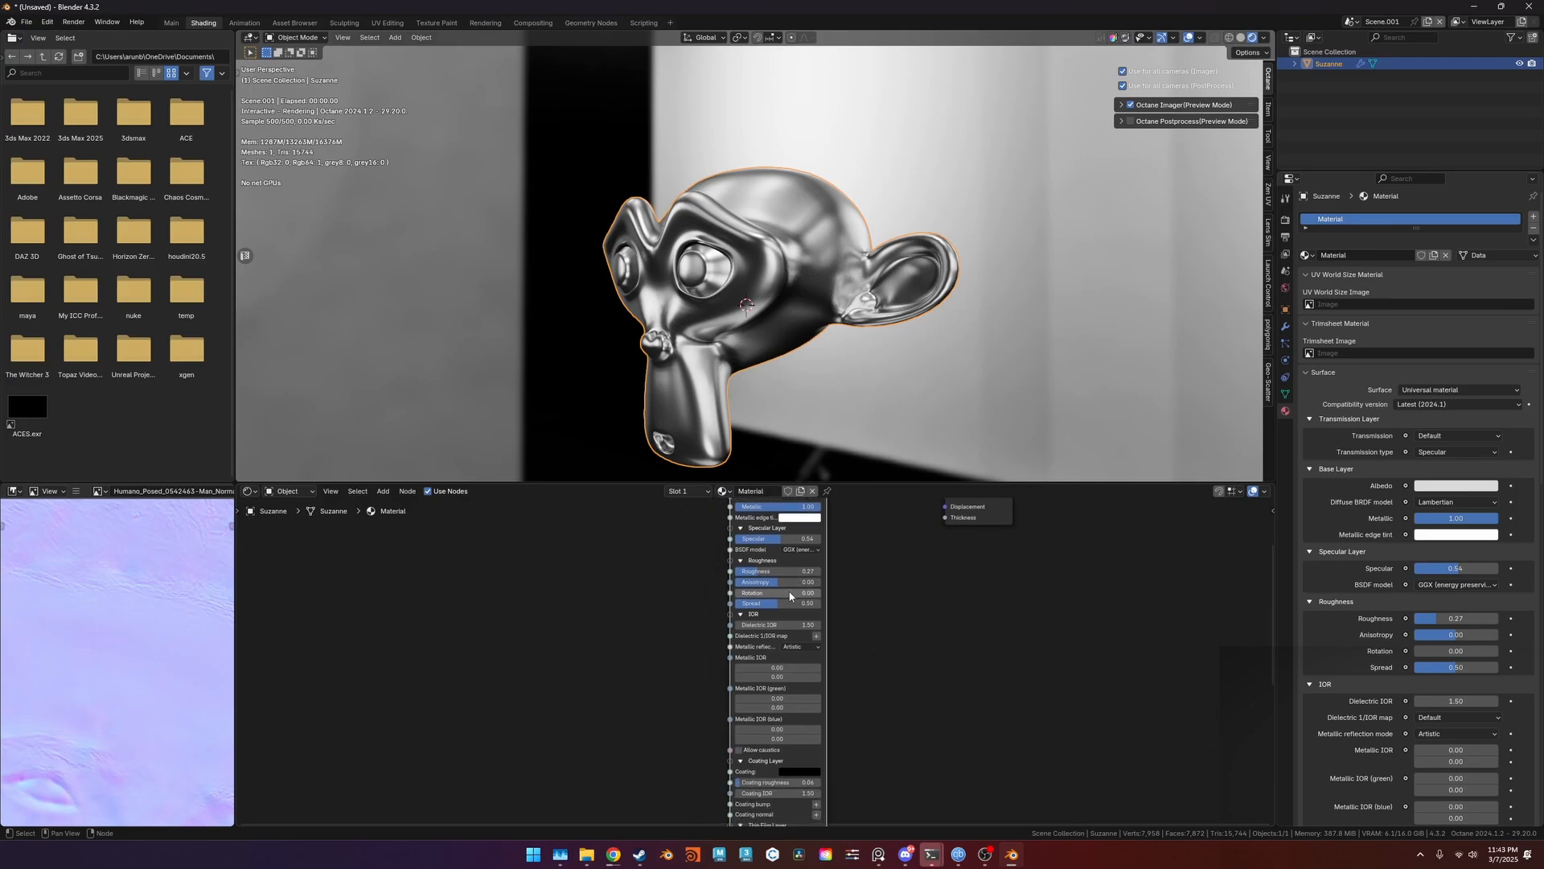
scroll(737, 646, "down", 1)
middle_click_drag(736, 646, 830, 527)
mouse_move(804, 677)
middle_mouse_down()
mouse_move(797, 596)
mouse_move(761, 568)
mouse_move(734, 710)
mouse_move(753, 736)
middle_mouse_up()
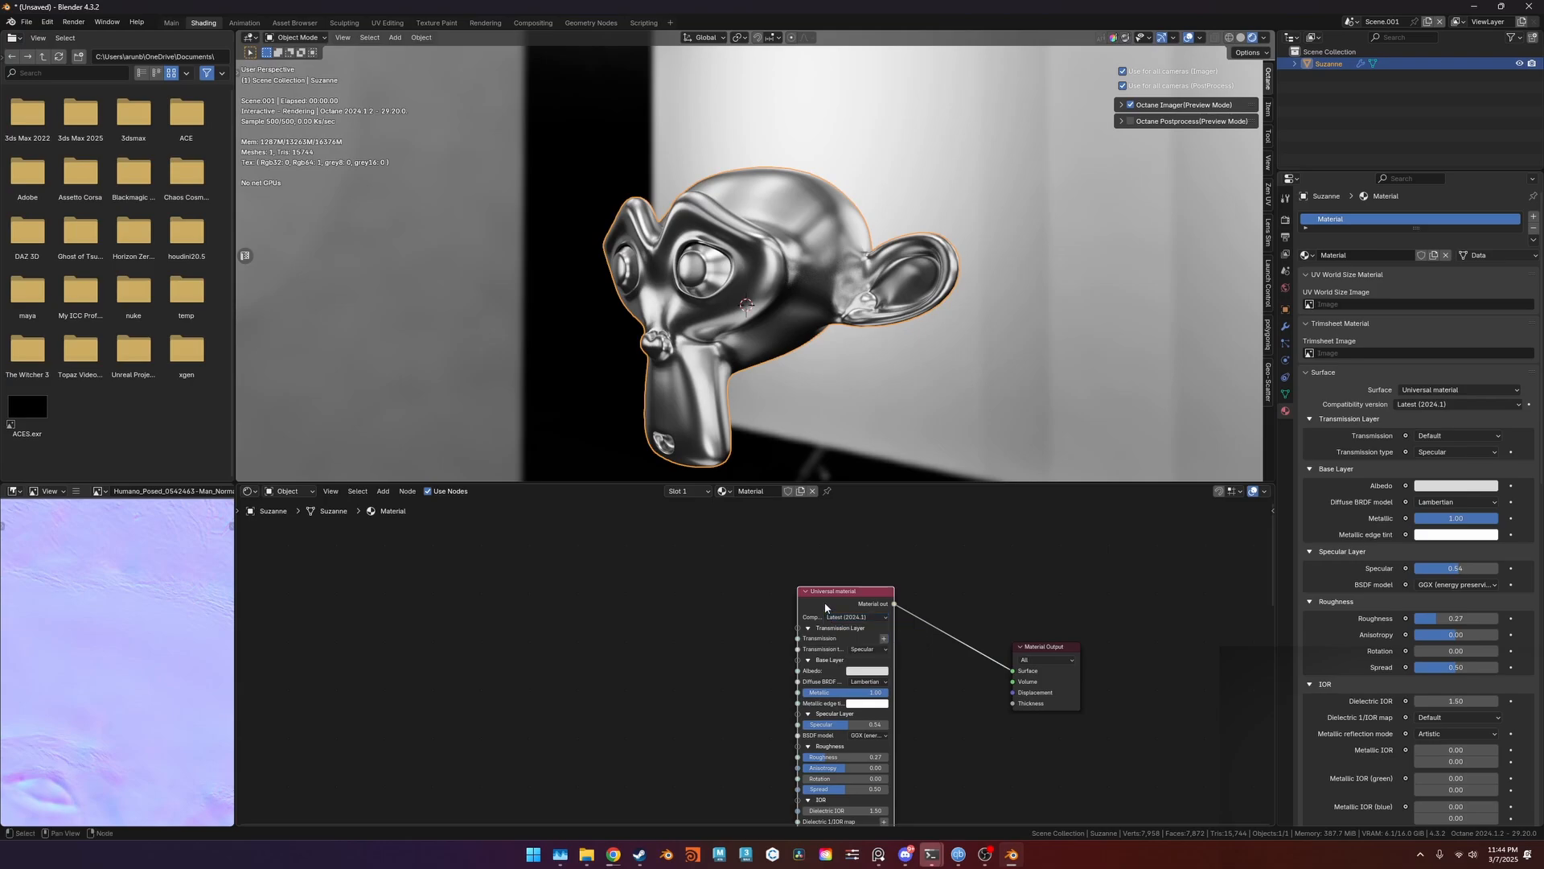
key("x")
Try adding a Specular layer node to the material graph, and delete it again.
key("shift+a")
left_click(795, 575)
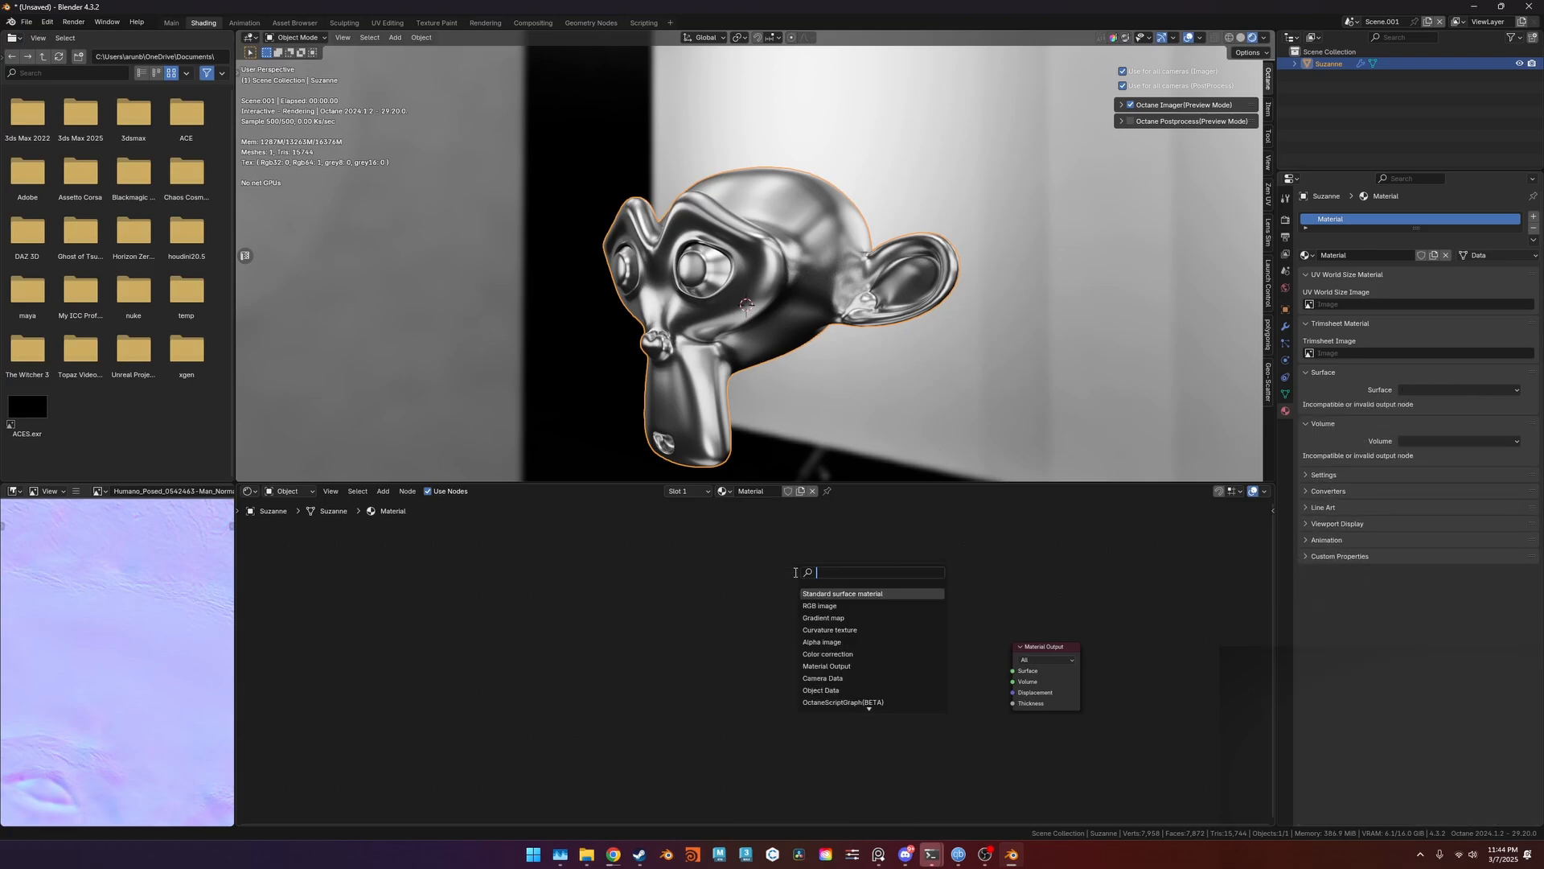
type("spec")
key("Return")
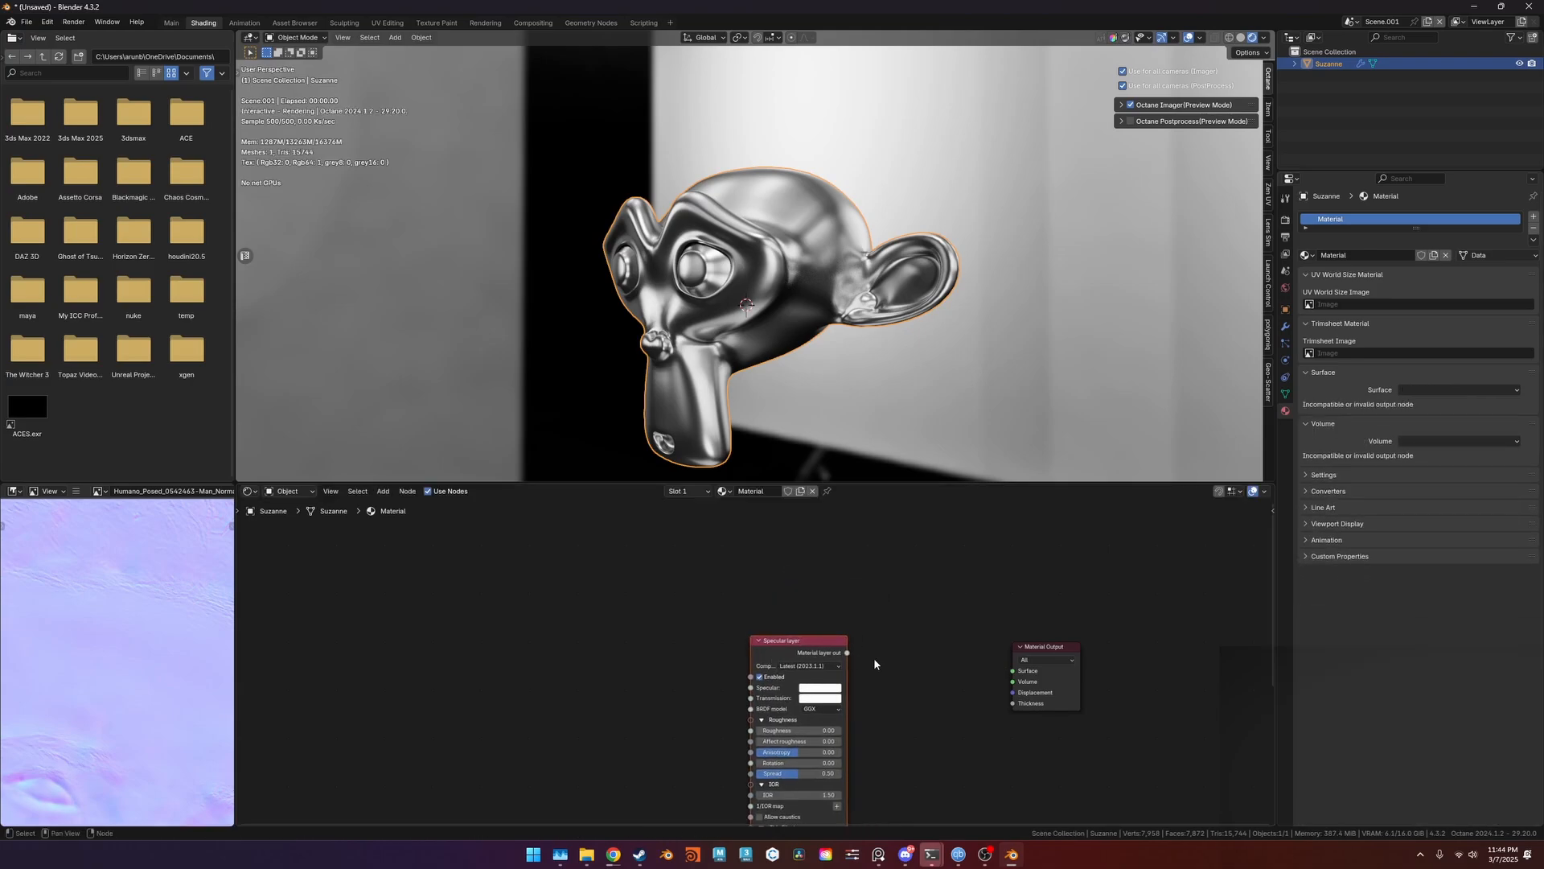
middle_click_drag(823, 649, 808, 604)
key("x")
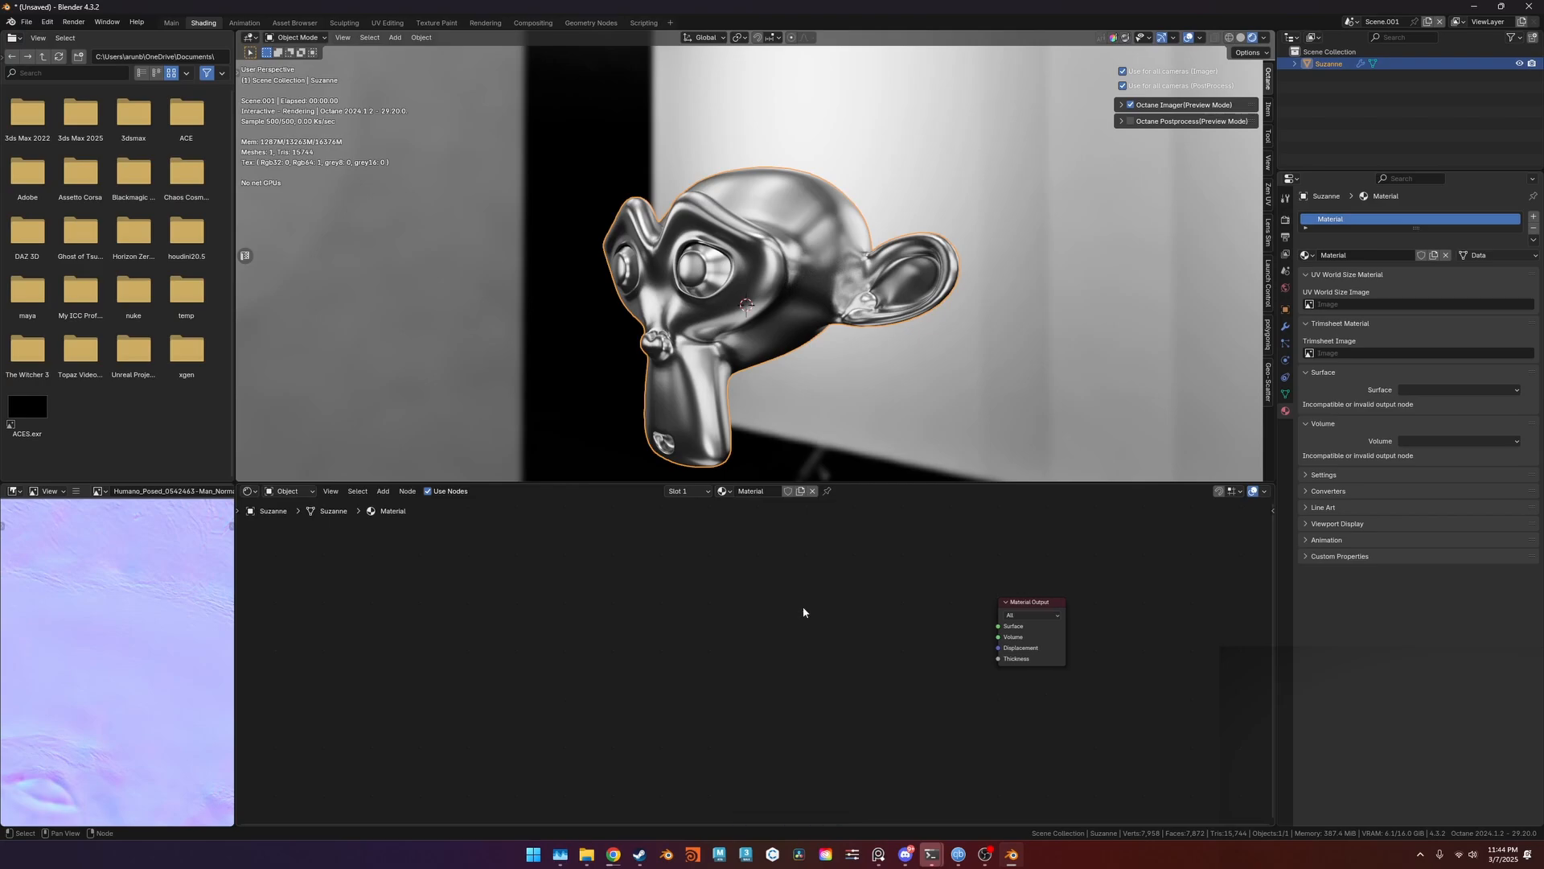
Add a Specular material node and connect its output to the Material Output's Surface.
key("shift+a")
left_click(768, 578)
key("Escape")
key("shift+a")
type("spec")
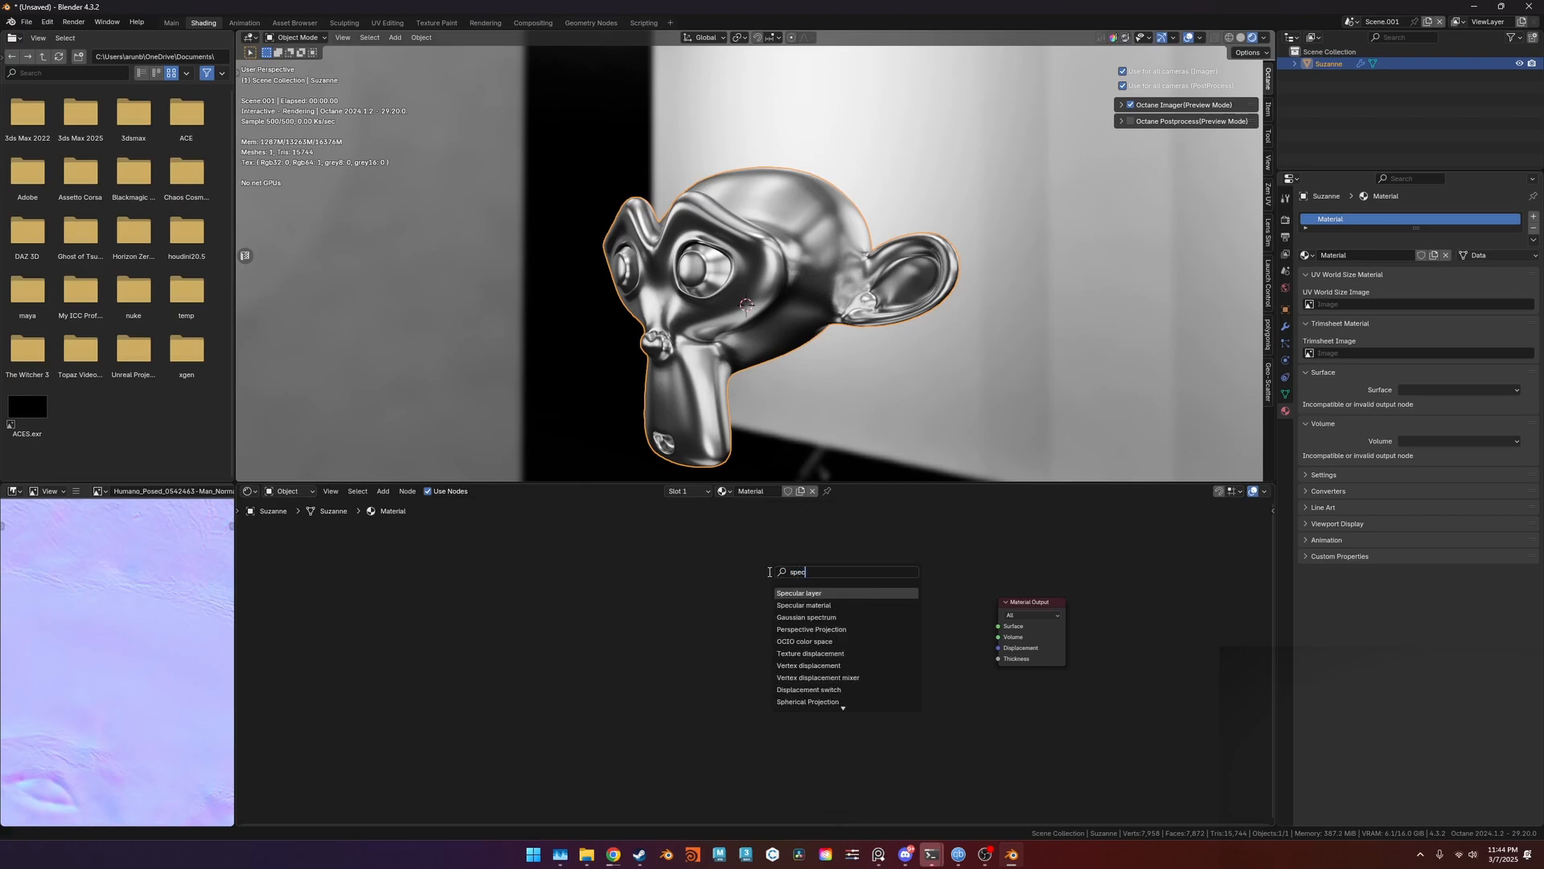
left_click(803, 605)
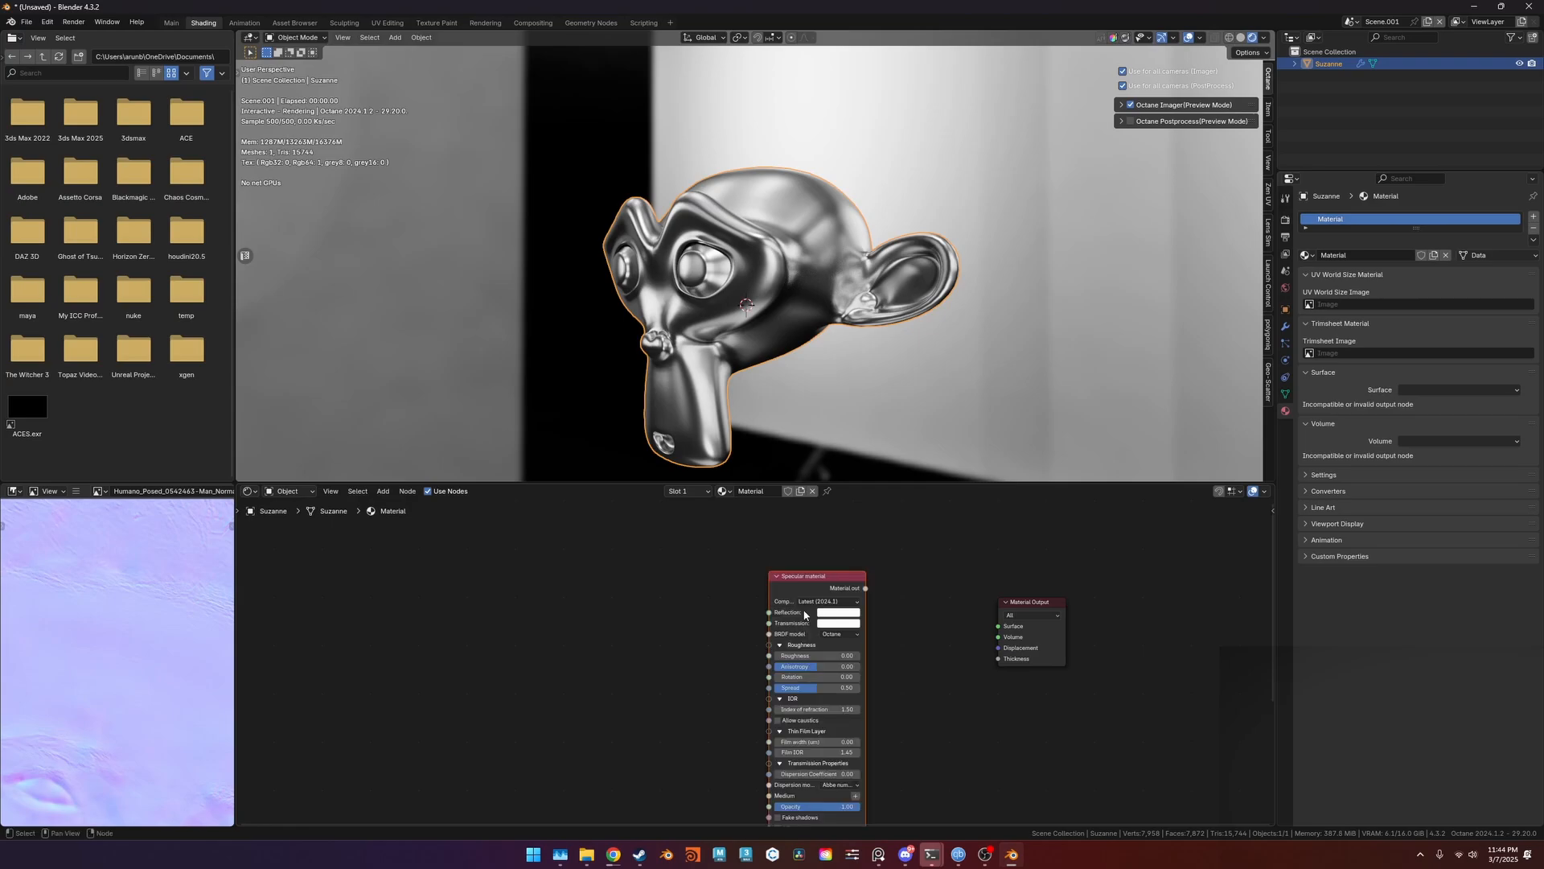
left_click_drag(866, 588, 999, 627)
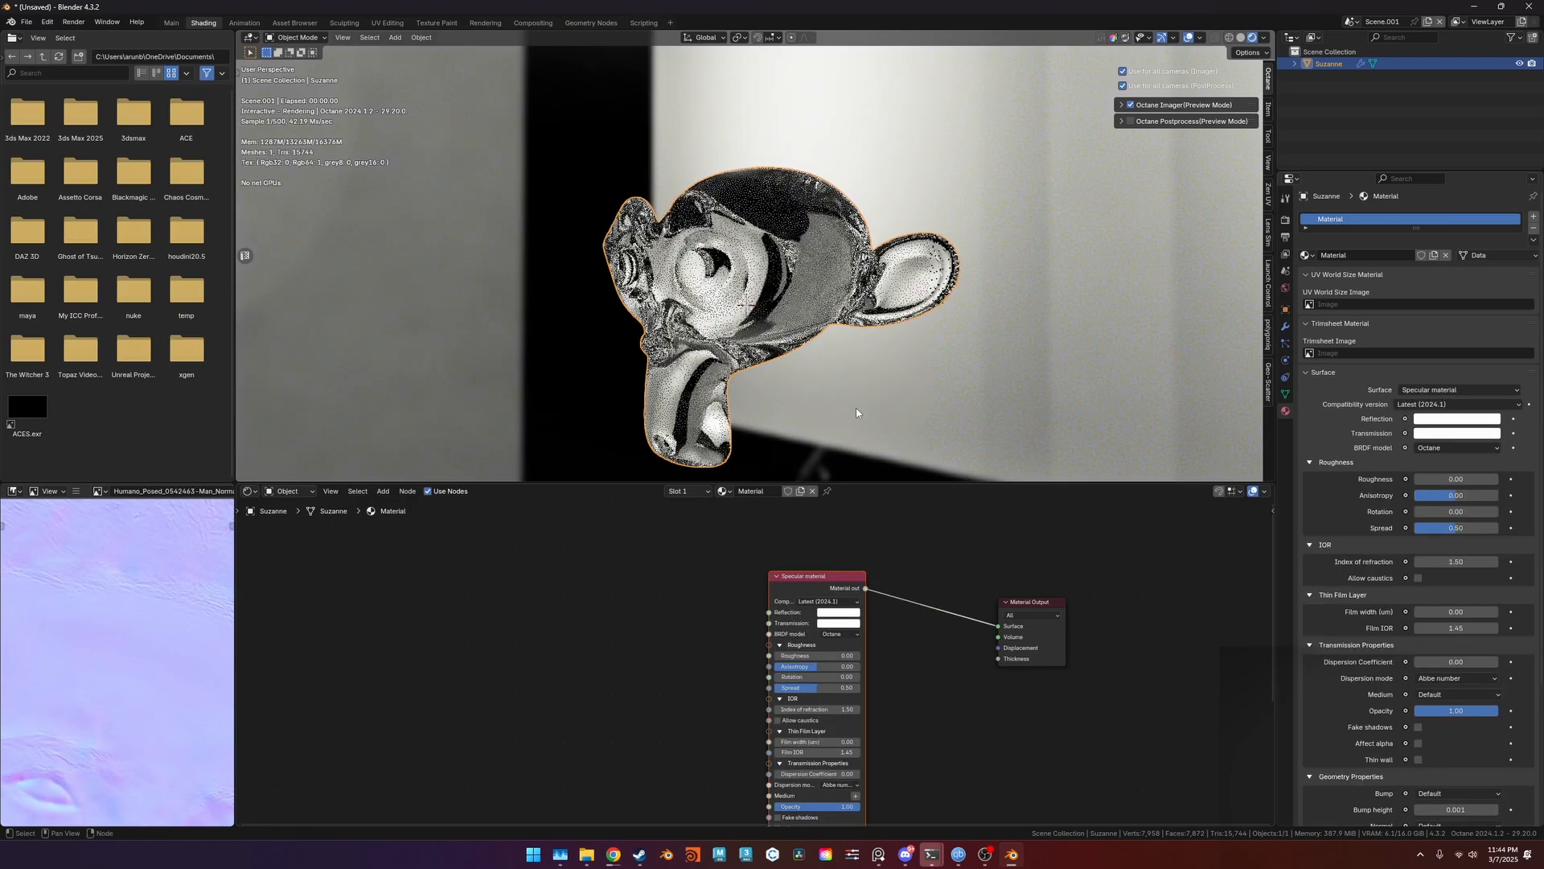
Set the Specular material's BRDF model to GGX (energy preserving) and roughness to 0.19, and inspect the monkey from another side.
middle_click_drag(703, 659, 749, 587)
scroll(830, 587, "down", 1)
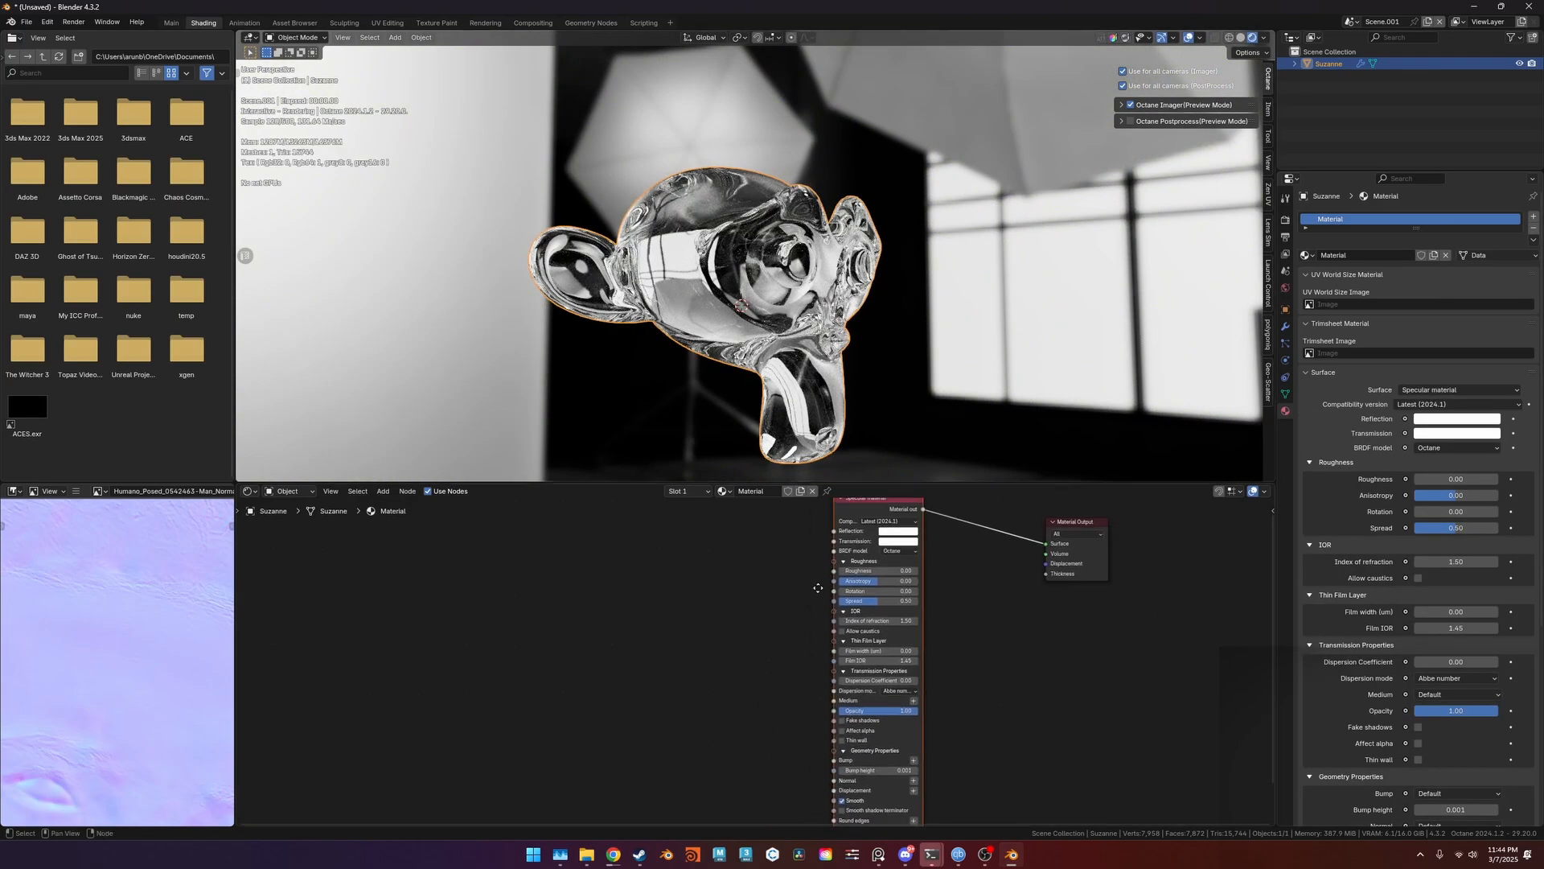
left_click(891, 597)
left_click(899, 630)
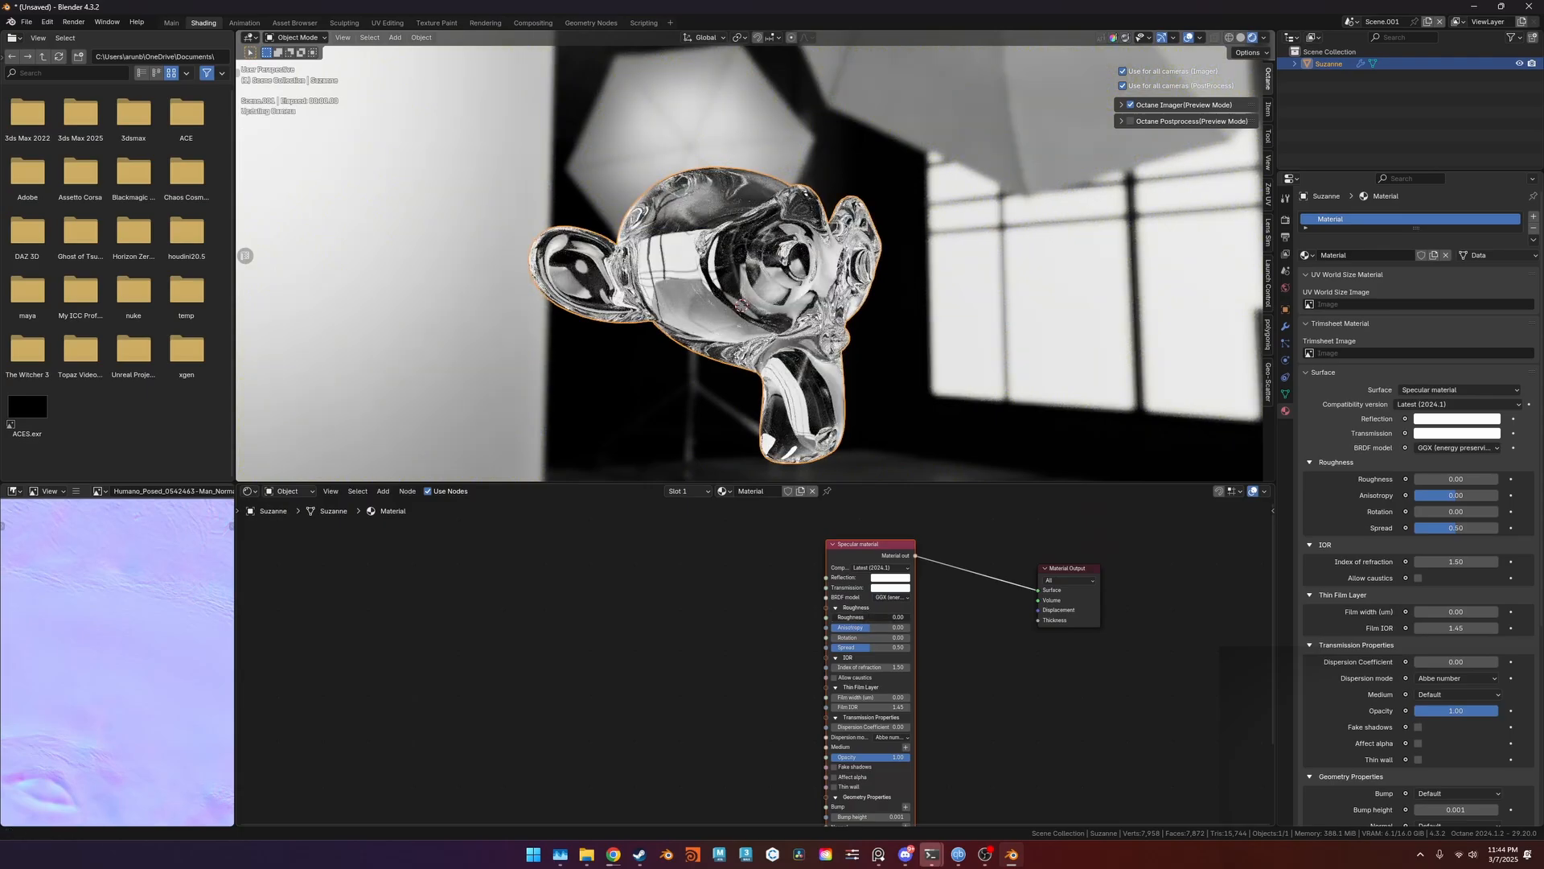
left_click_drag(870, 617, 889, 617)
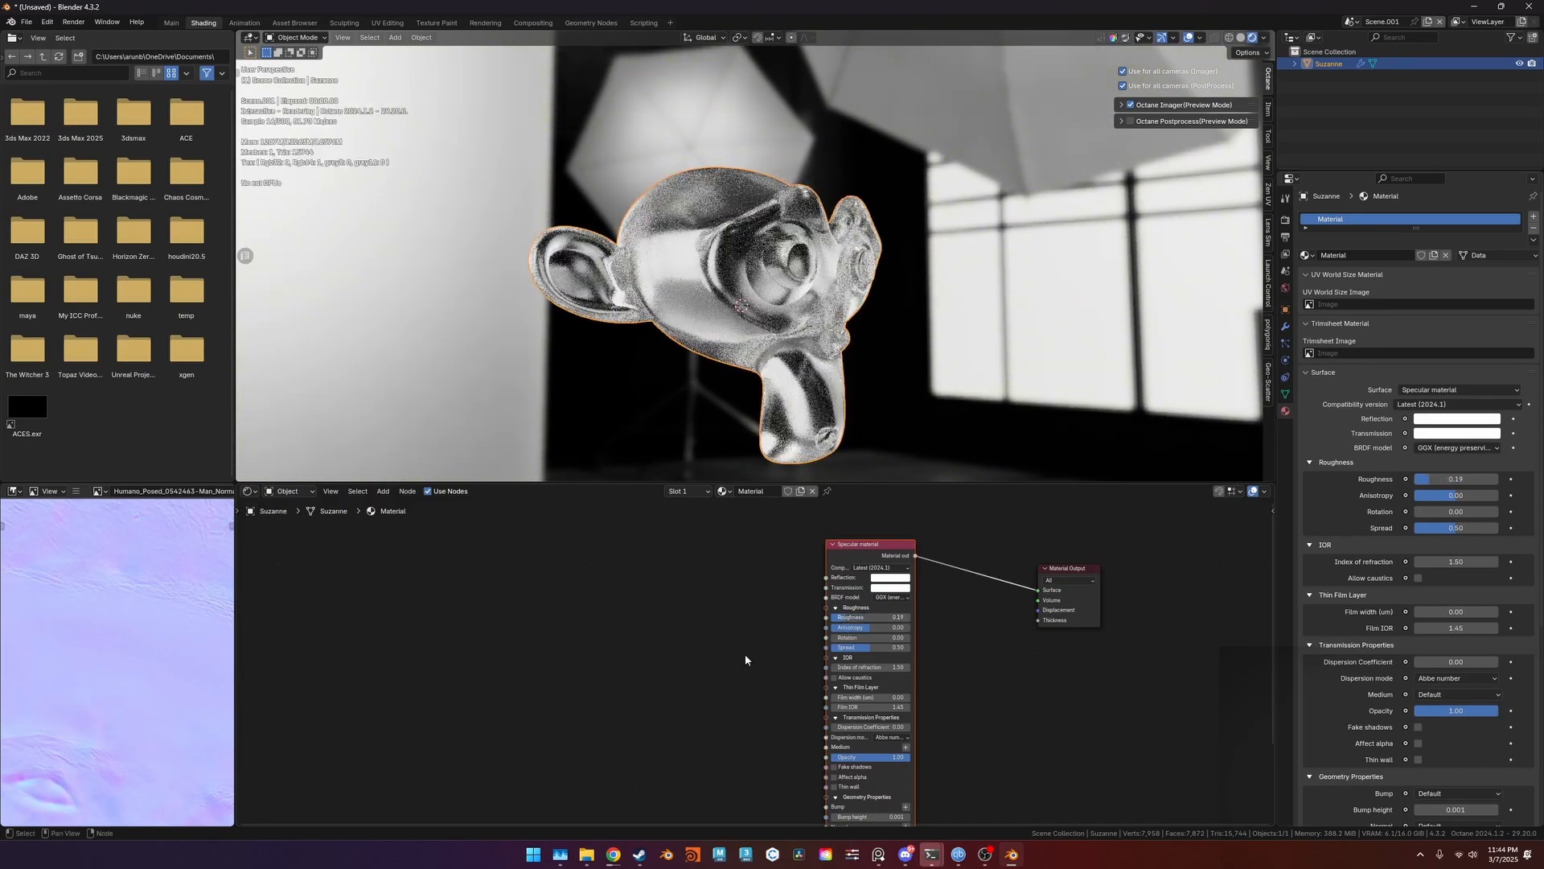
middle_click_drag(745, 662, 699, 642)
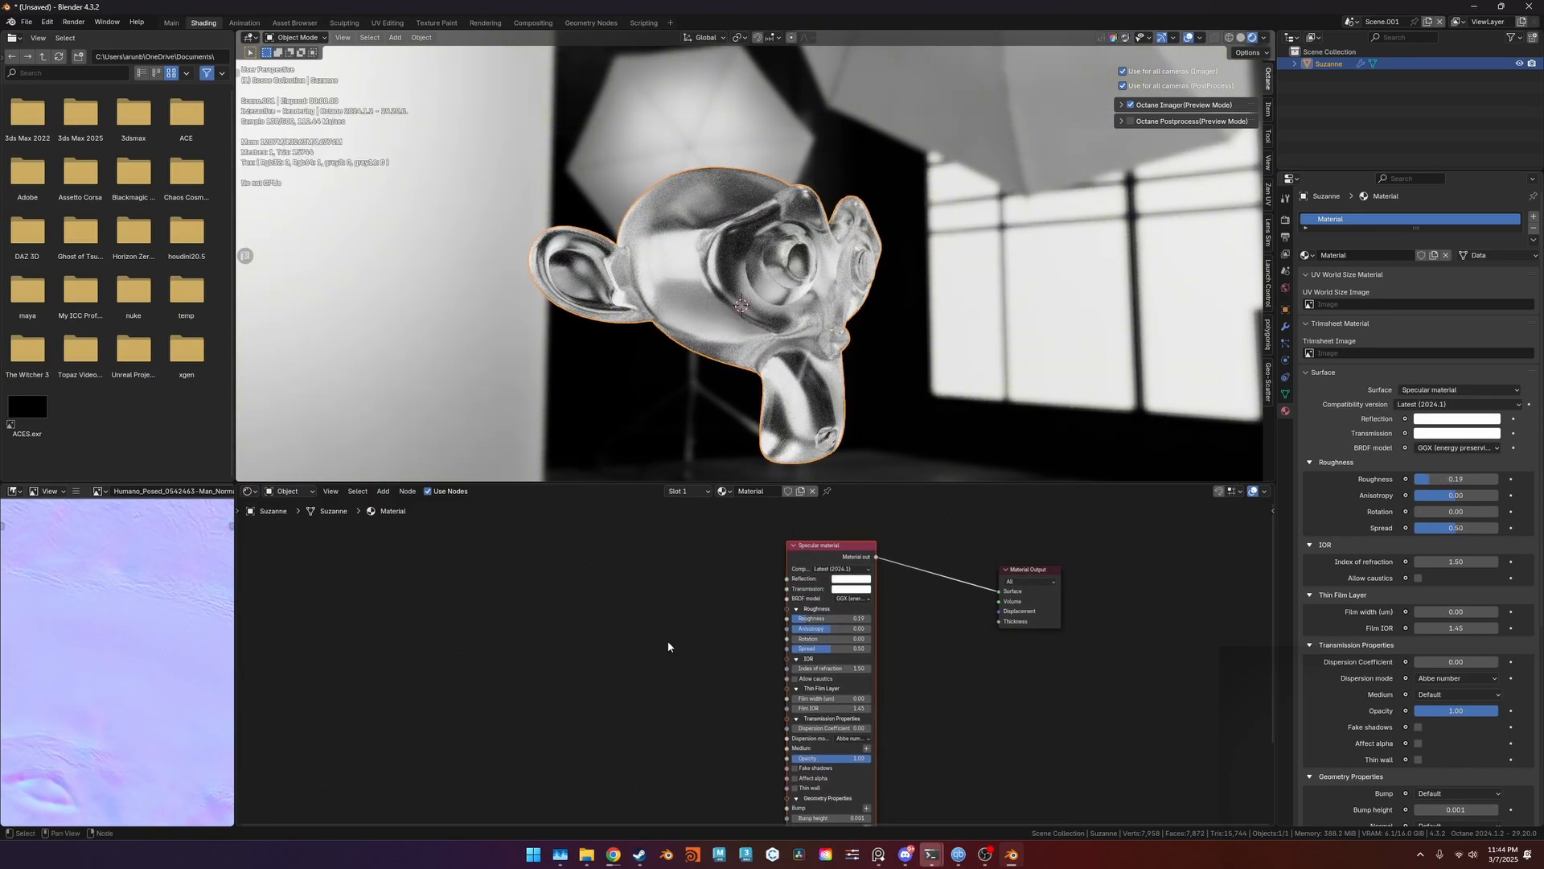
middle_click_drag(949, 408, 794, 406)
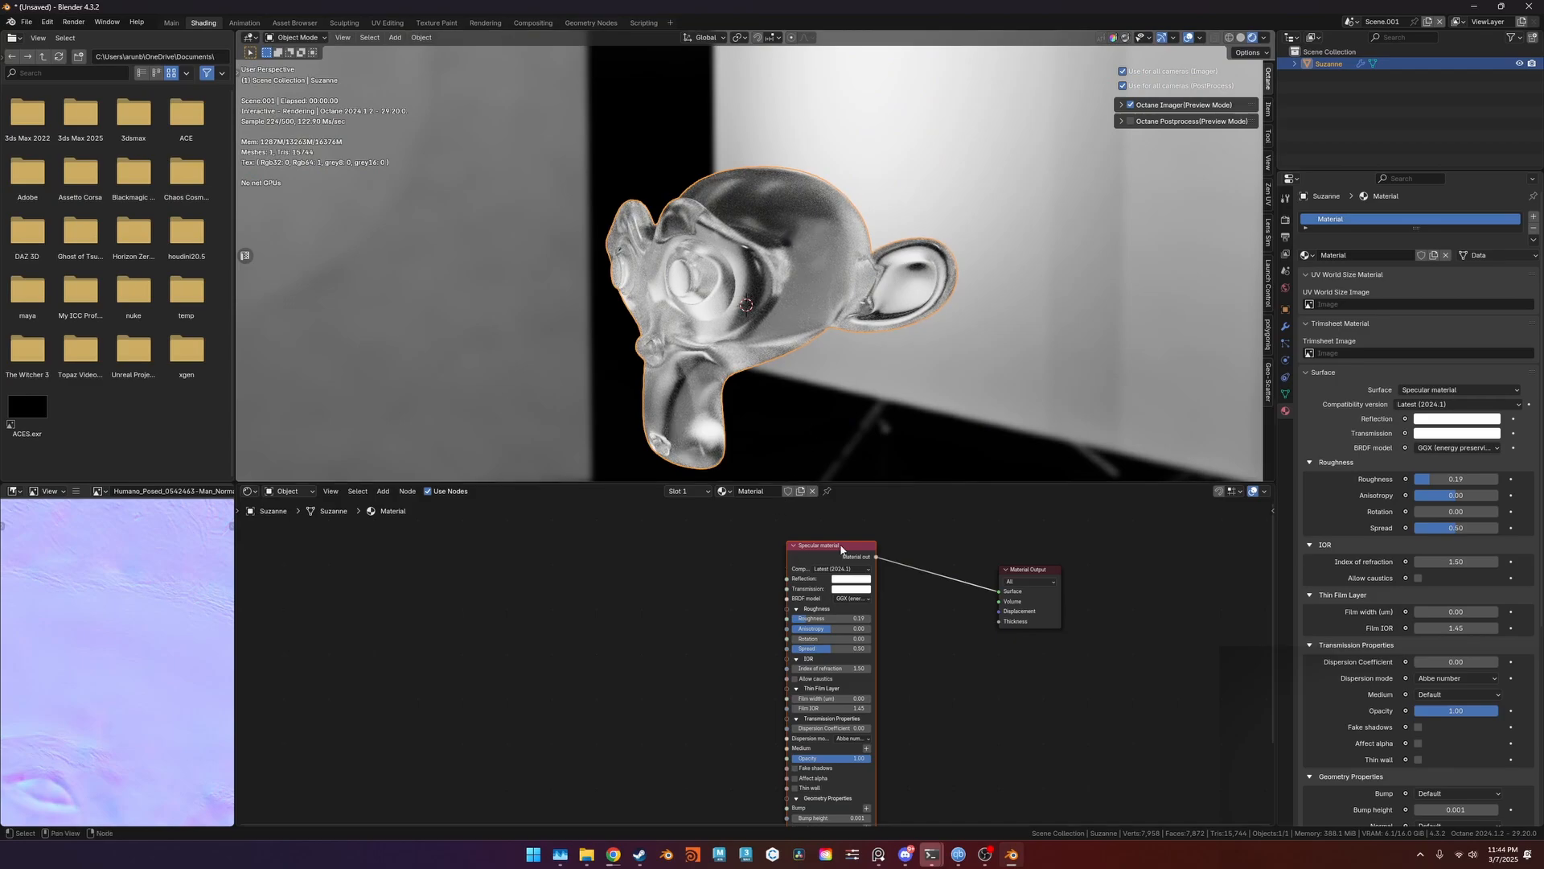
left_click_drag(808, 569, 814, 575)
middle_click_drag(765, 407, 786, 309)
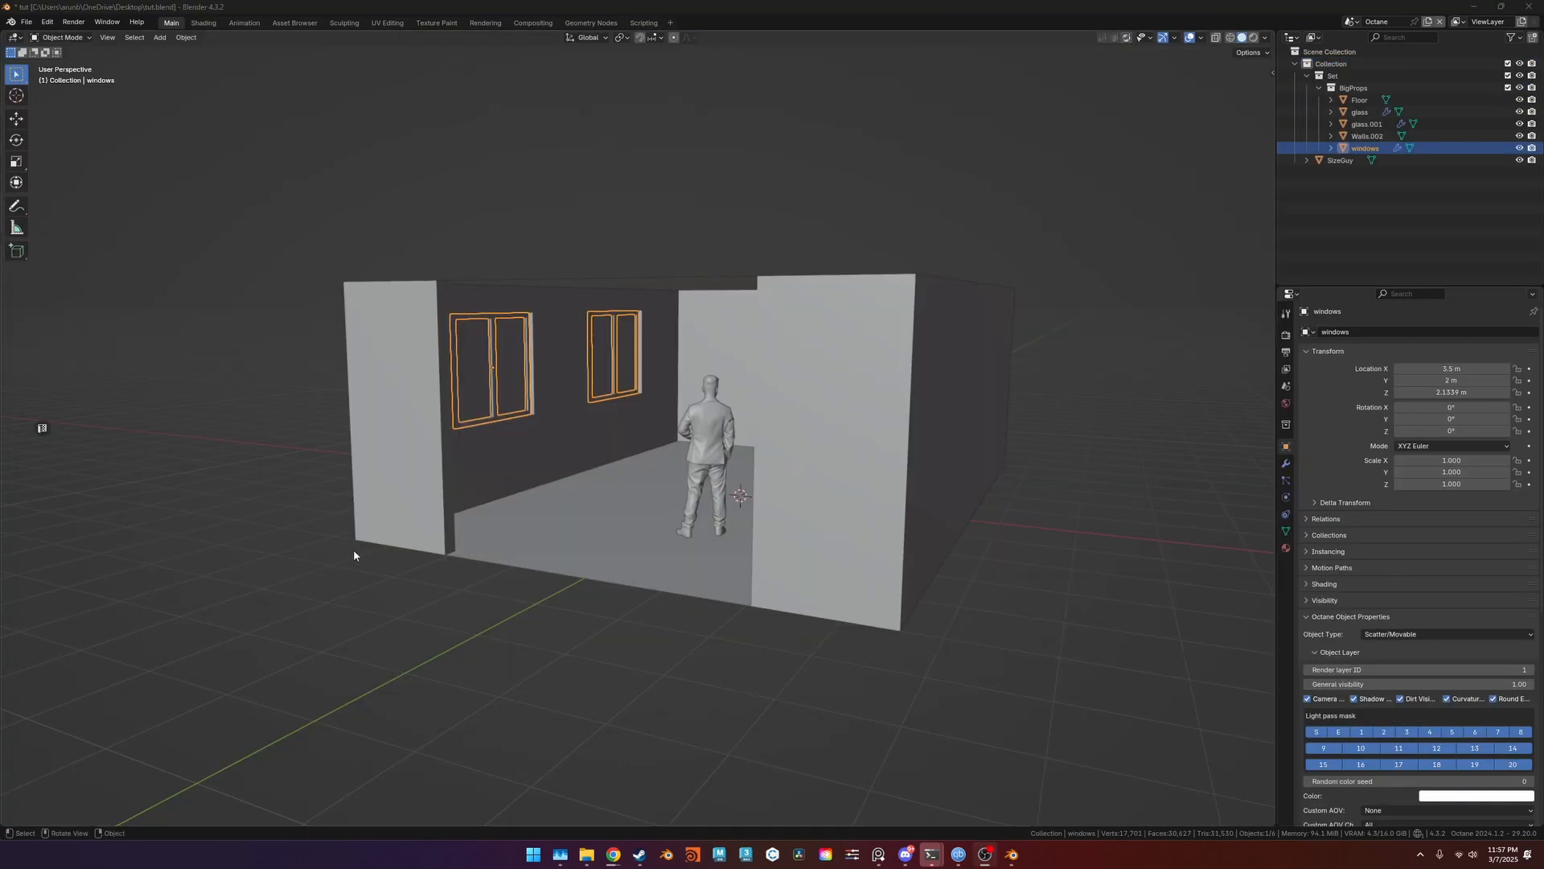
Select the SizeGuy figure in the room scene and frame it from inside together with the window wall.
middle_click_drag(685, 466, 1054, 414)
left_click(779, 416)
key("KP_Decimal")
scroll(755, 411, "up", 4)
scroll(801, 459, "down", 8)
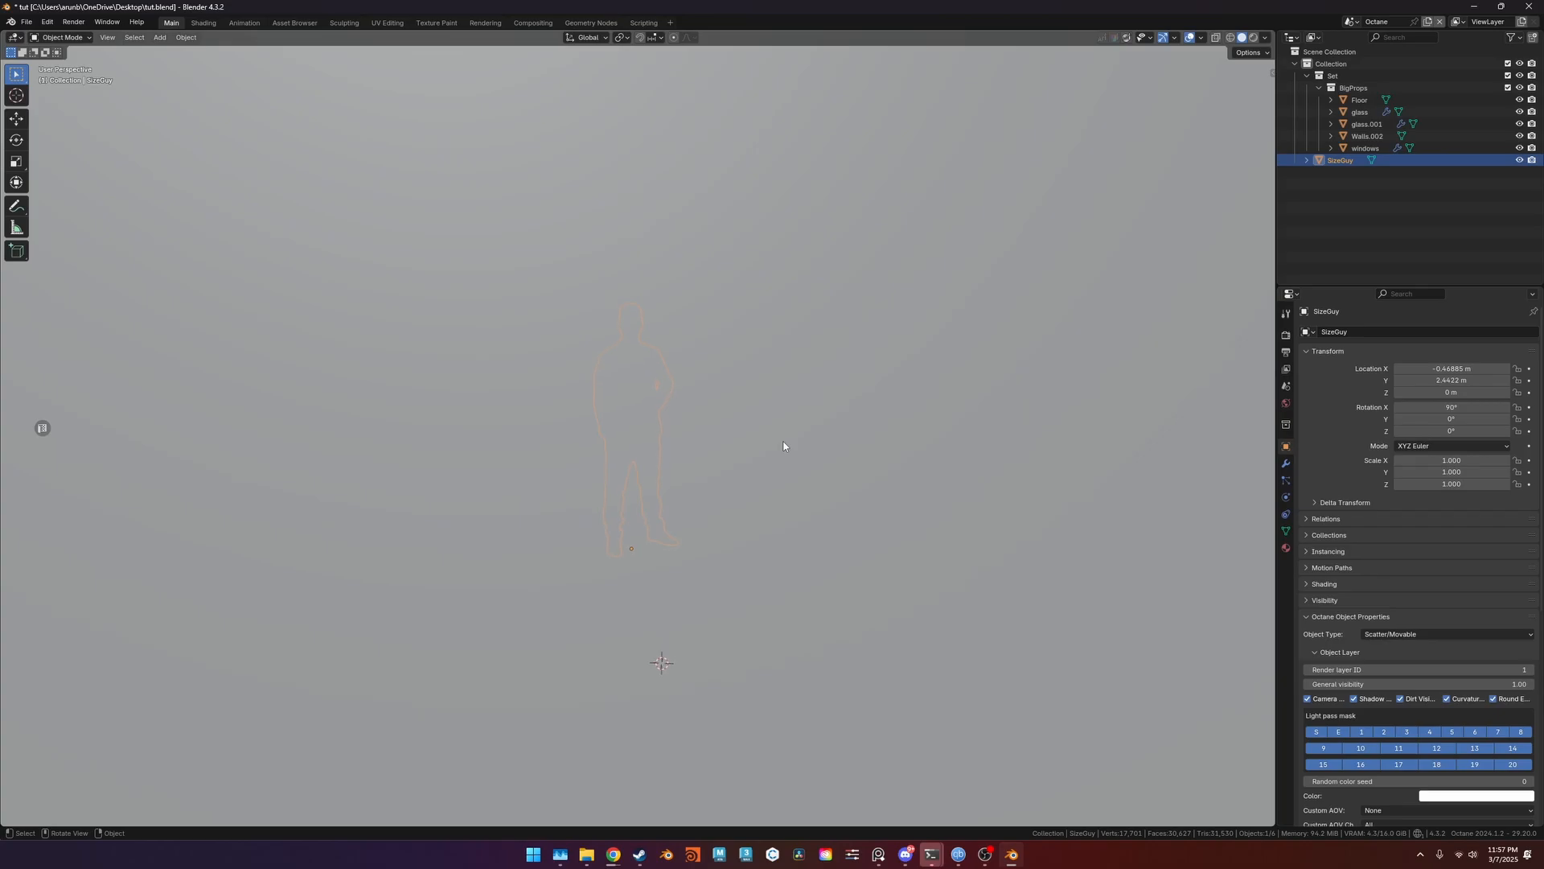
scroll(784, 440, "up", 6)
middle_click_drag(783, 440, 590, 550)
scroll(922, 456, "down", 3)
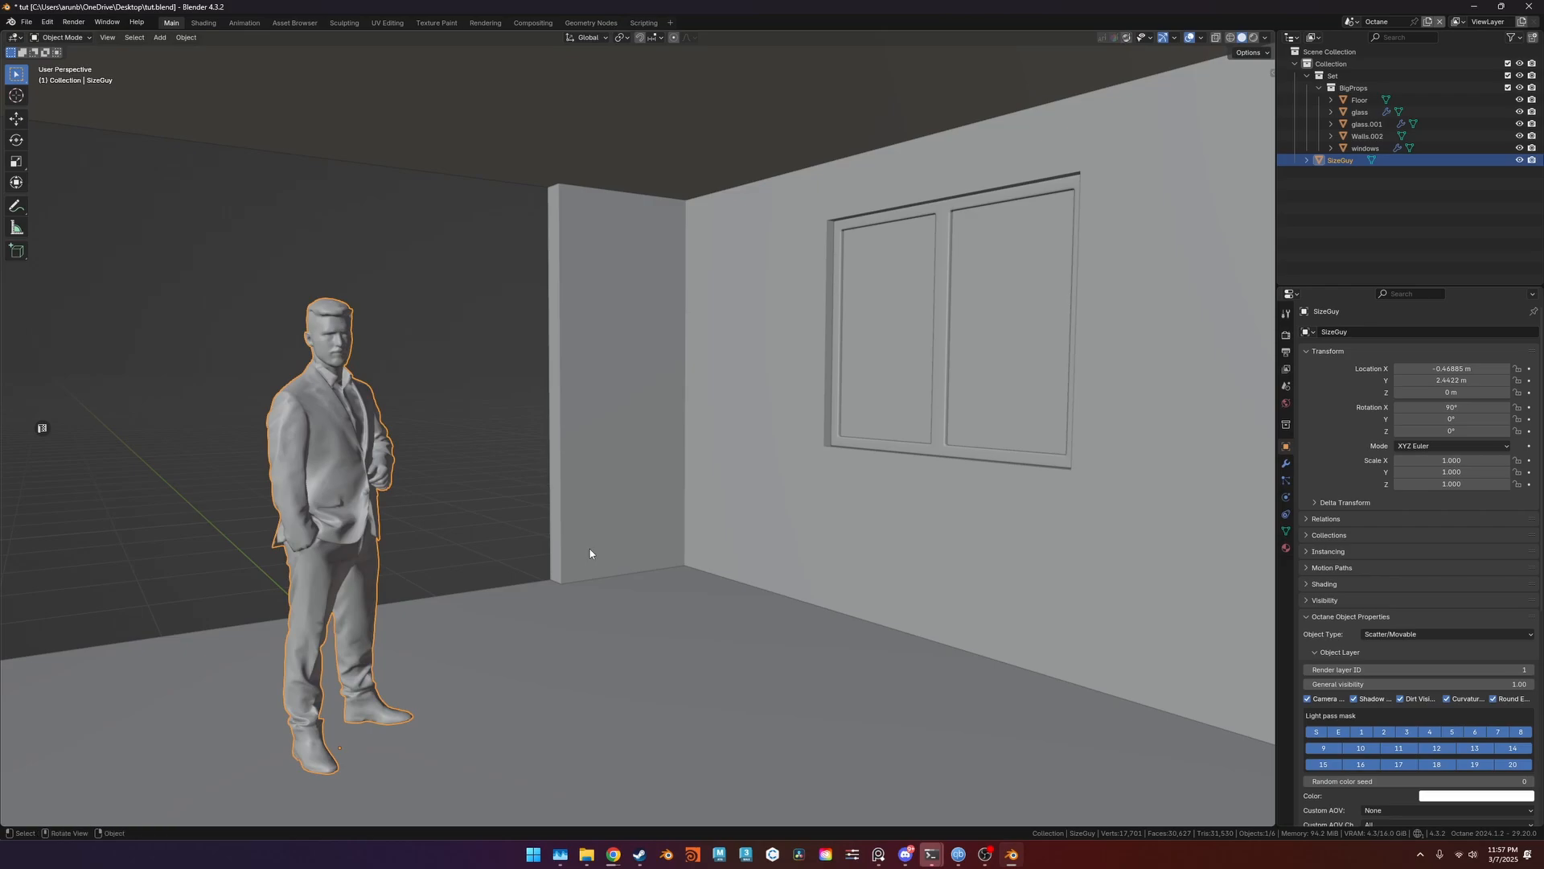
middle_click_drag(591, 554, 599, 569, "shift")
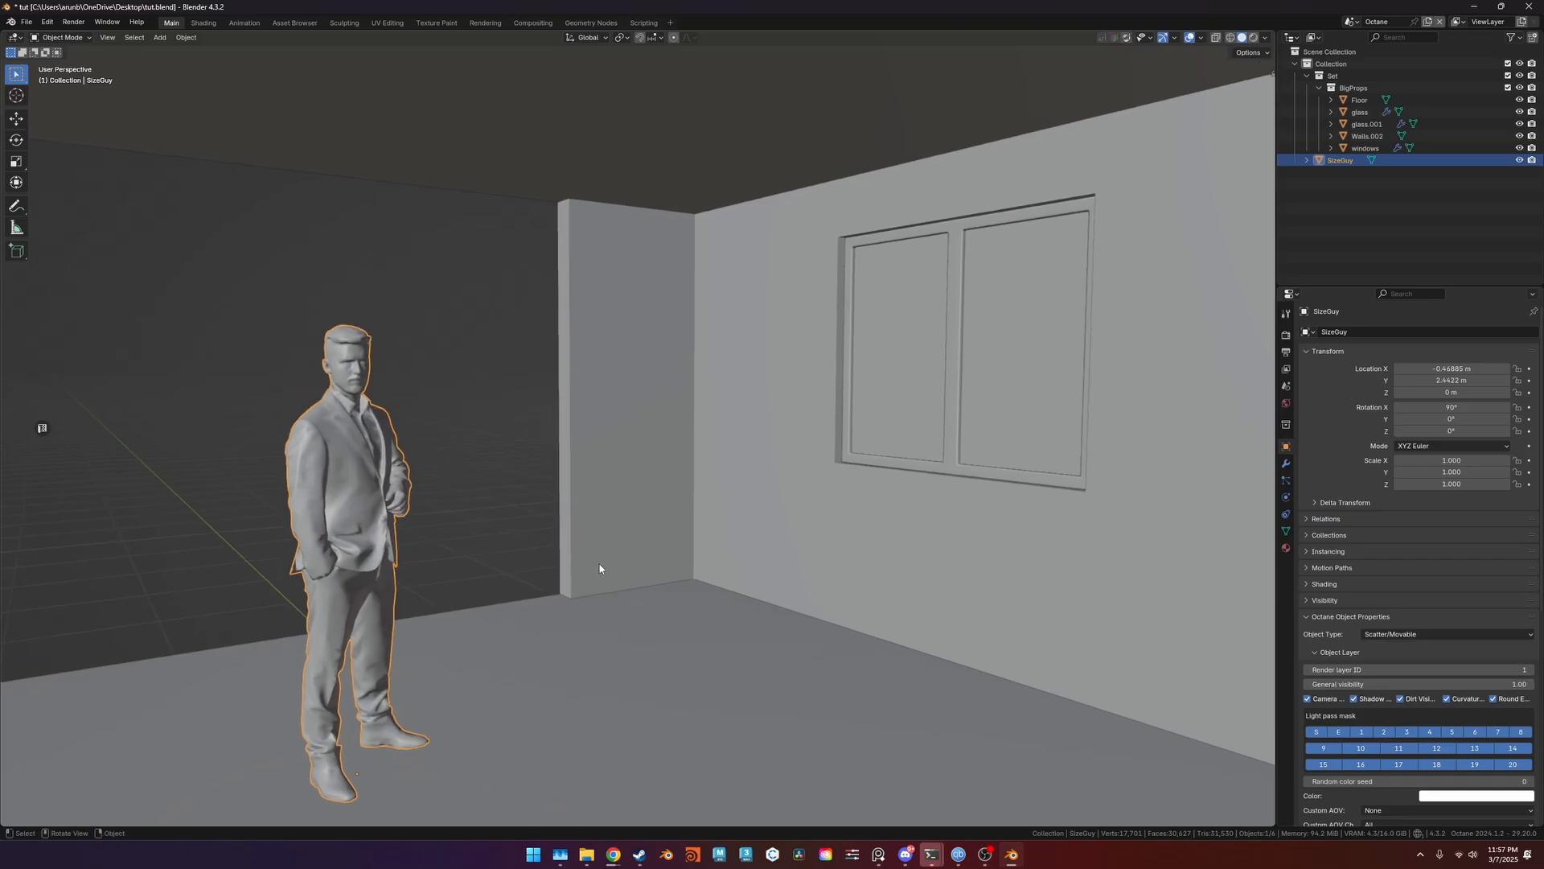
Preview the room in Rendered shading, return to Solid shading and display the figure's transform values beside the viewport.
left_click(635, 408)
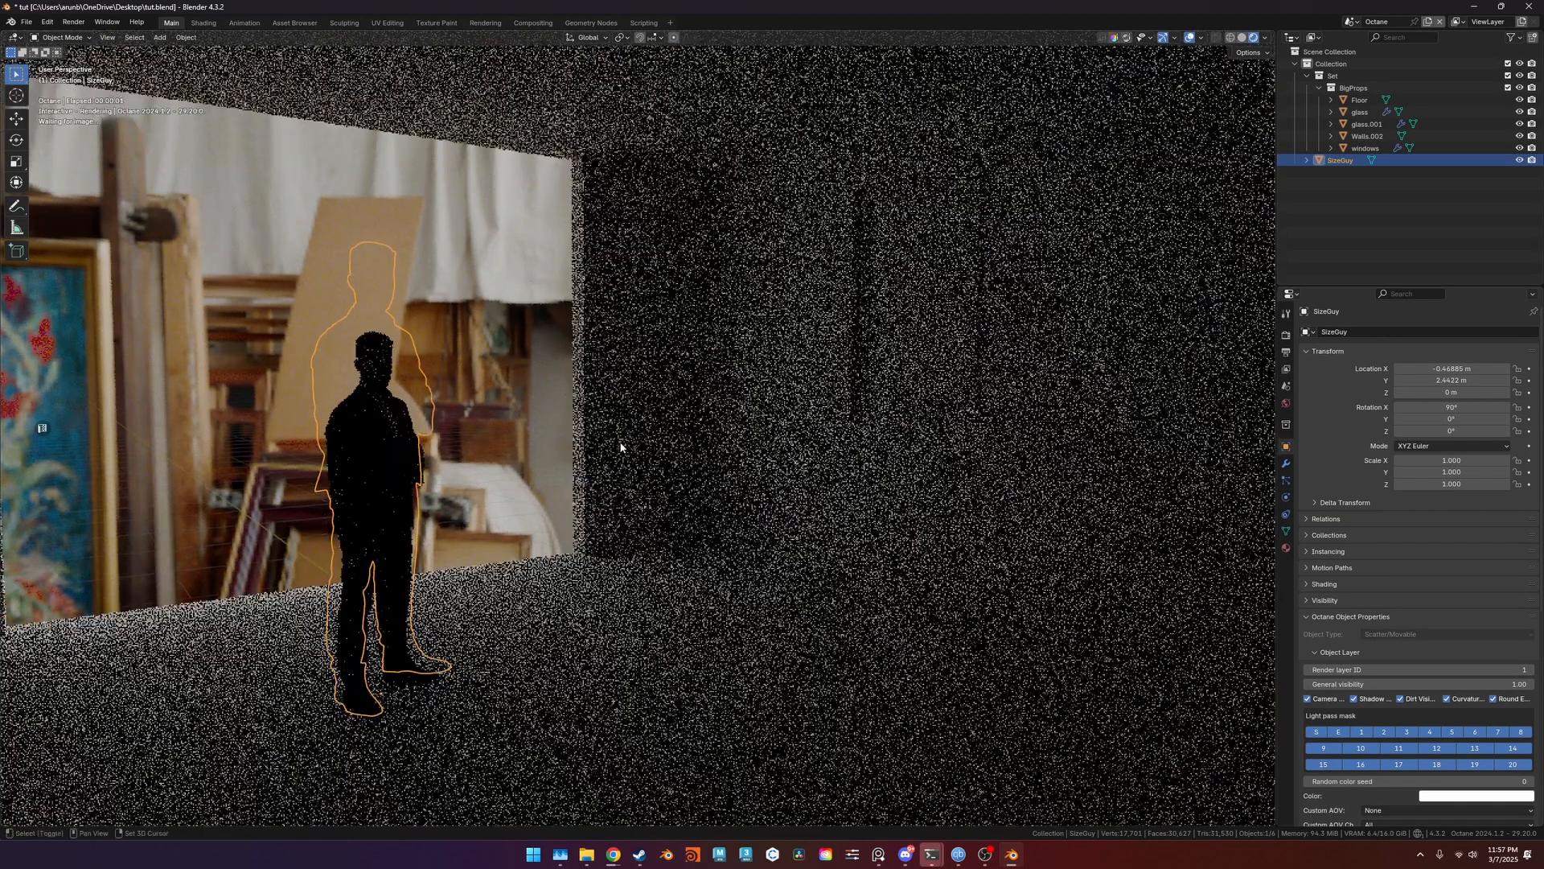
key("z")
key("ctrl+a")
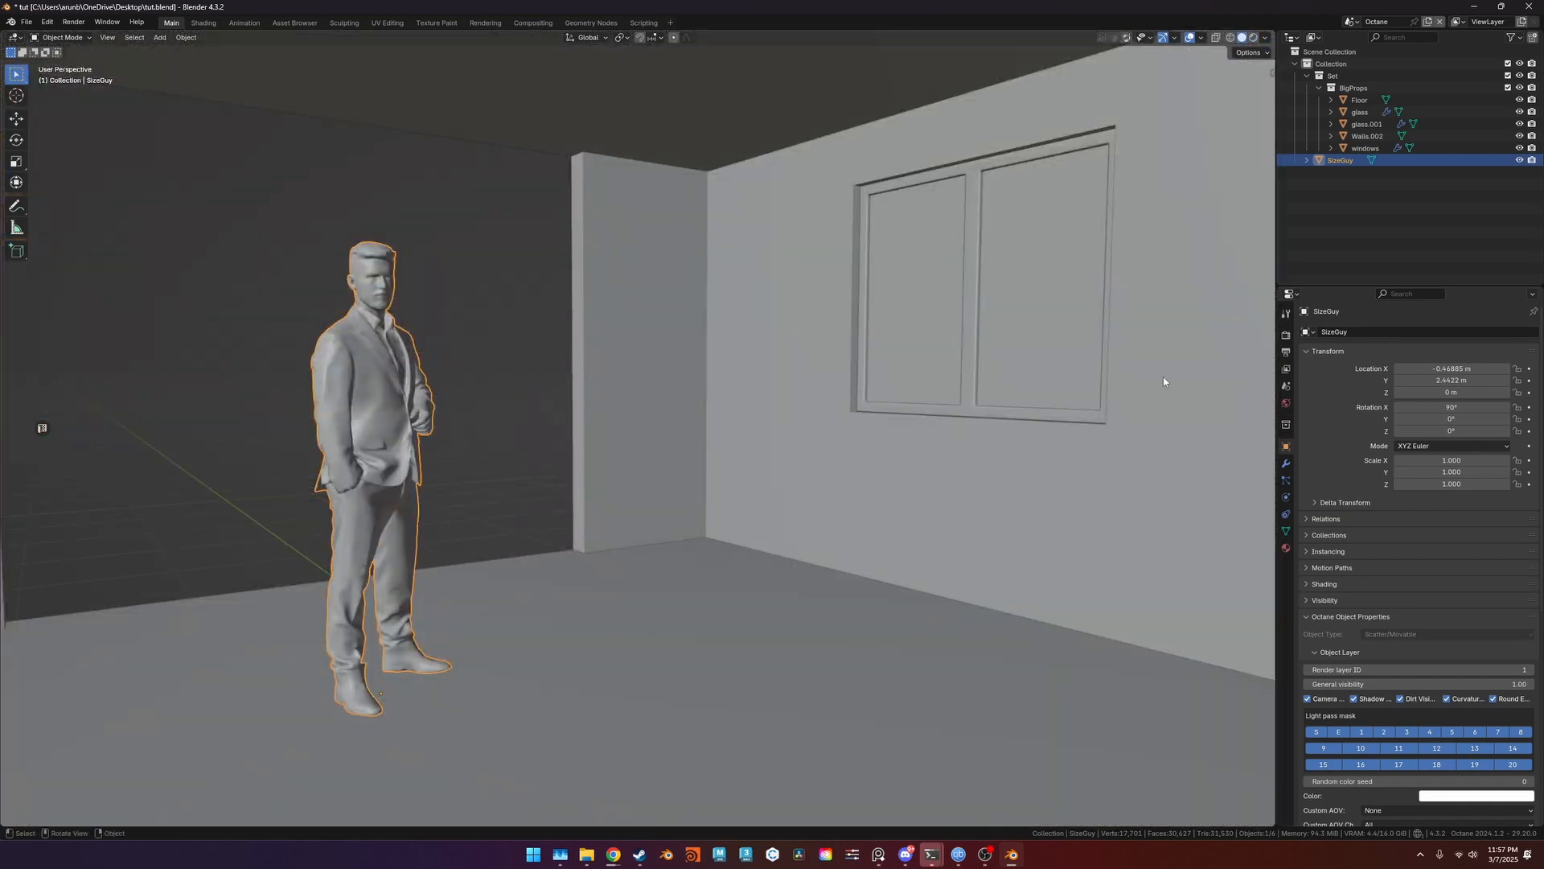
key("n")
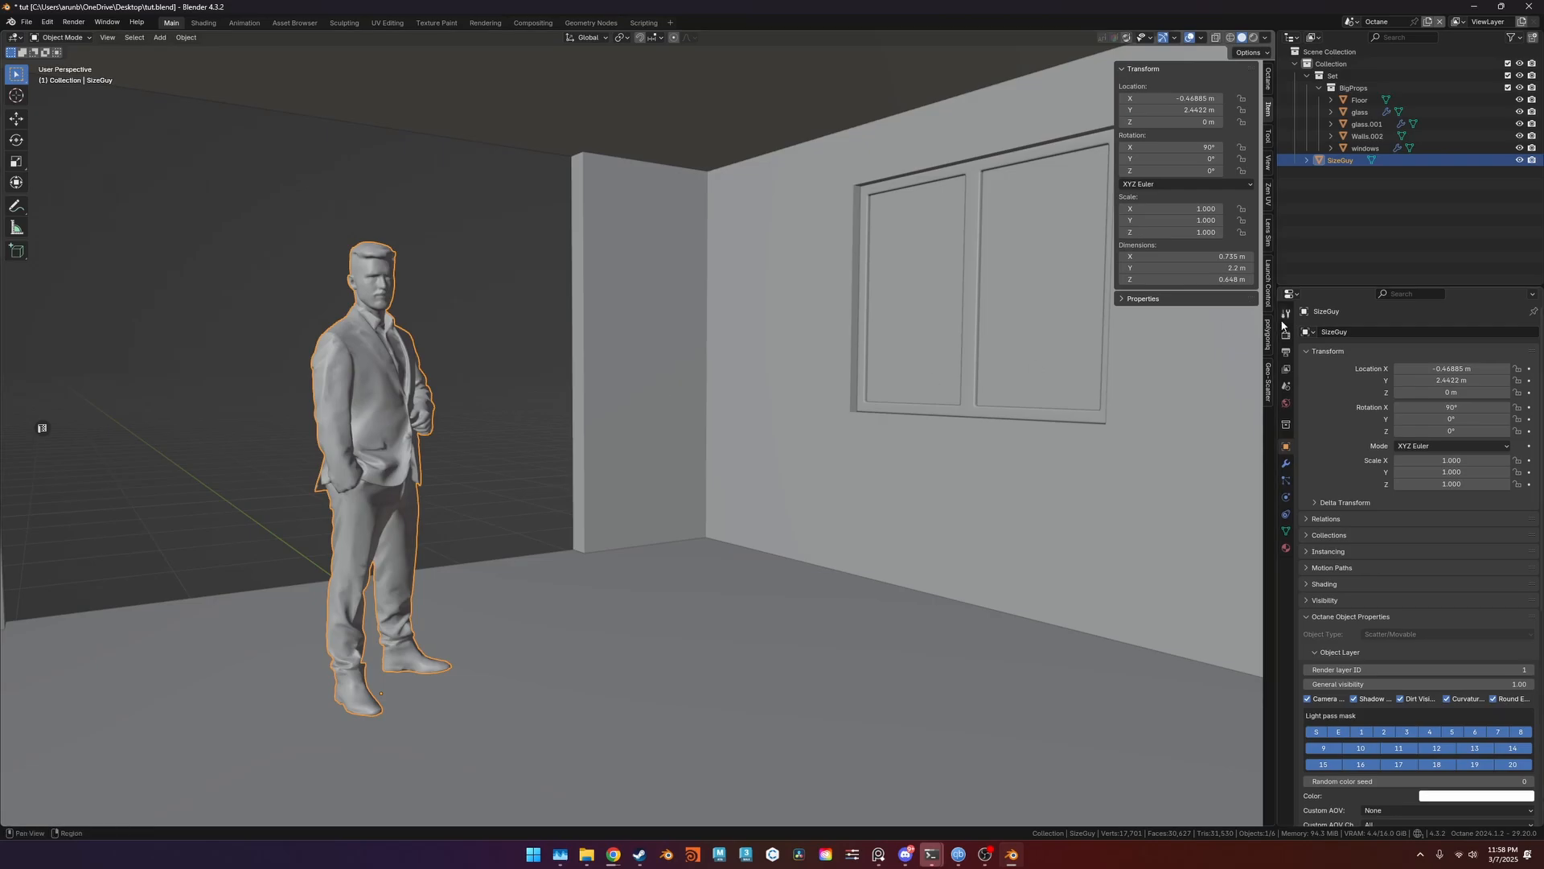
Try applying all transforms to the SizeGuy figure, and undo it.
key("ctrl+a")
left_click(652, 392)
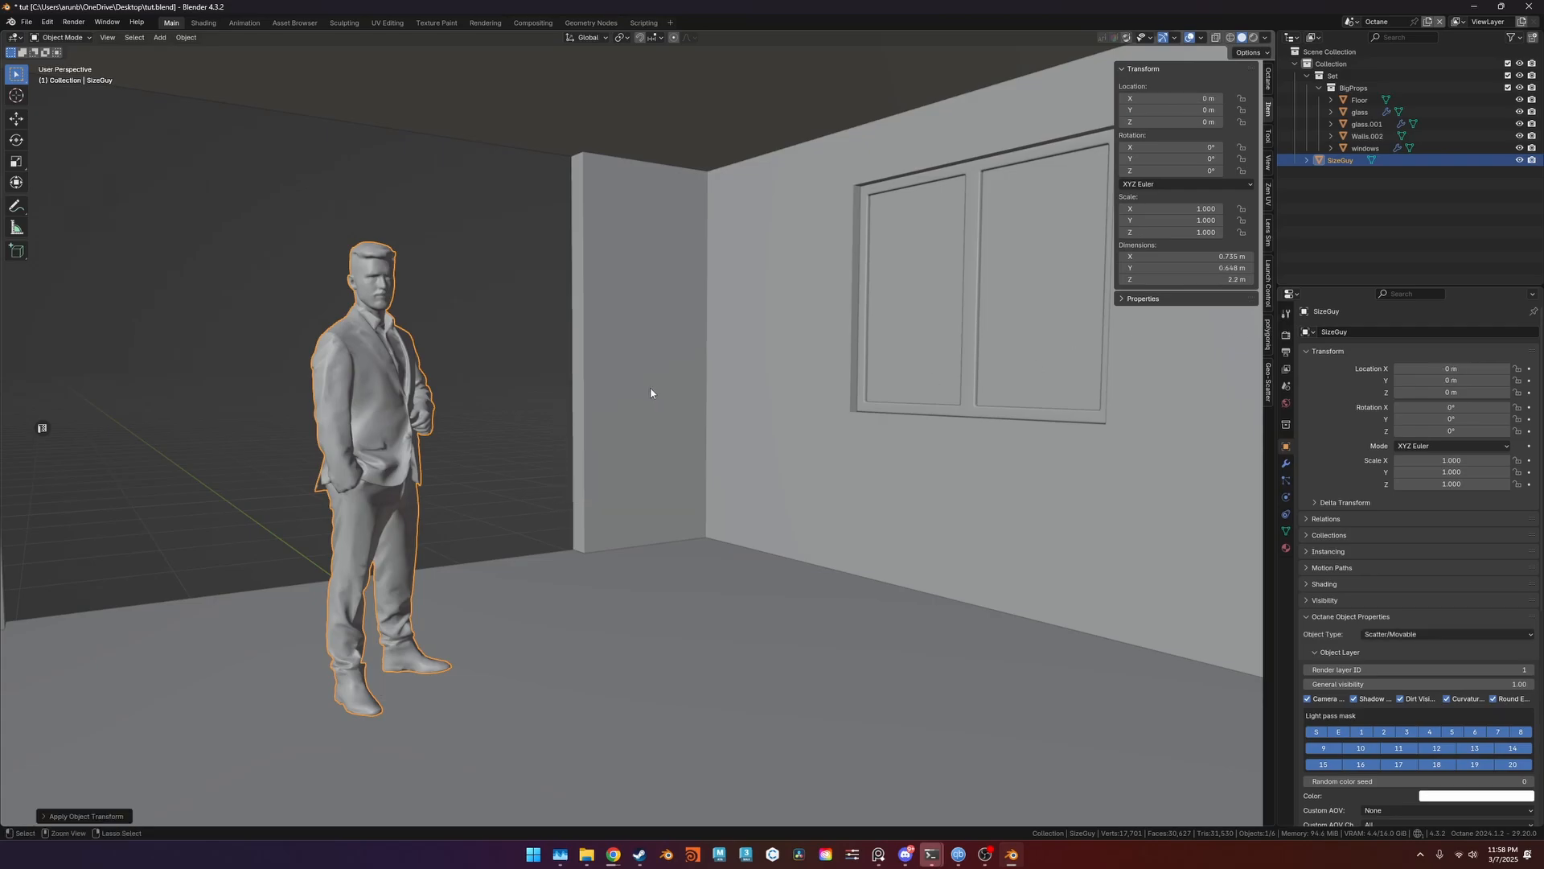
key("ctrl+z")
Switch repeatedly between Rendered and Solid shading to check the figure's placement in the Octane preview, finishing in Solid.
key("z")
left_click(631, 345)
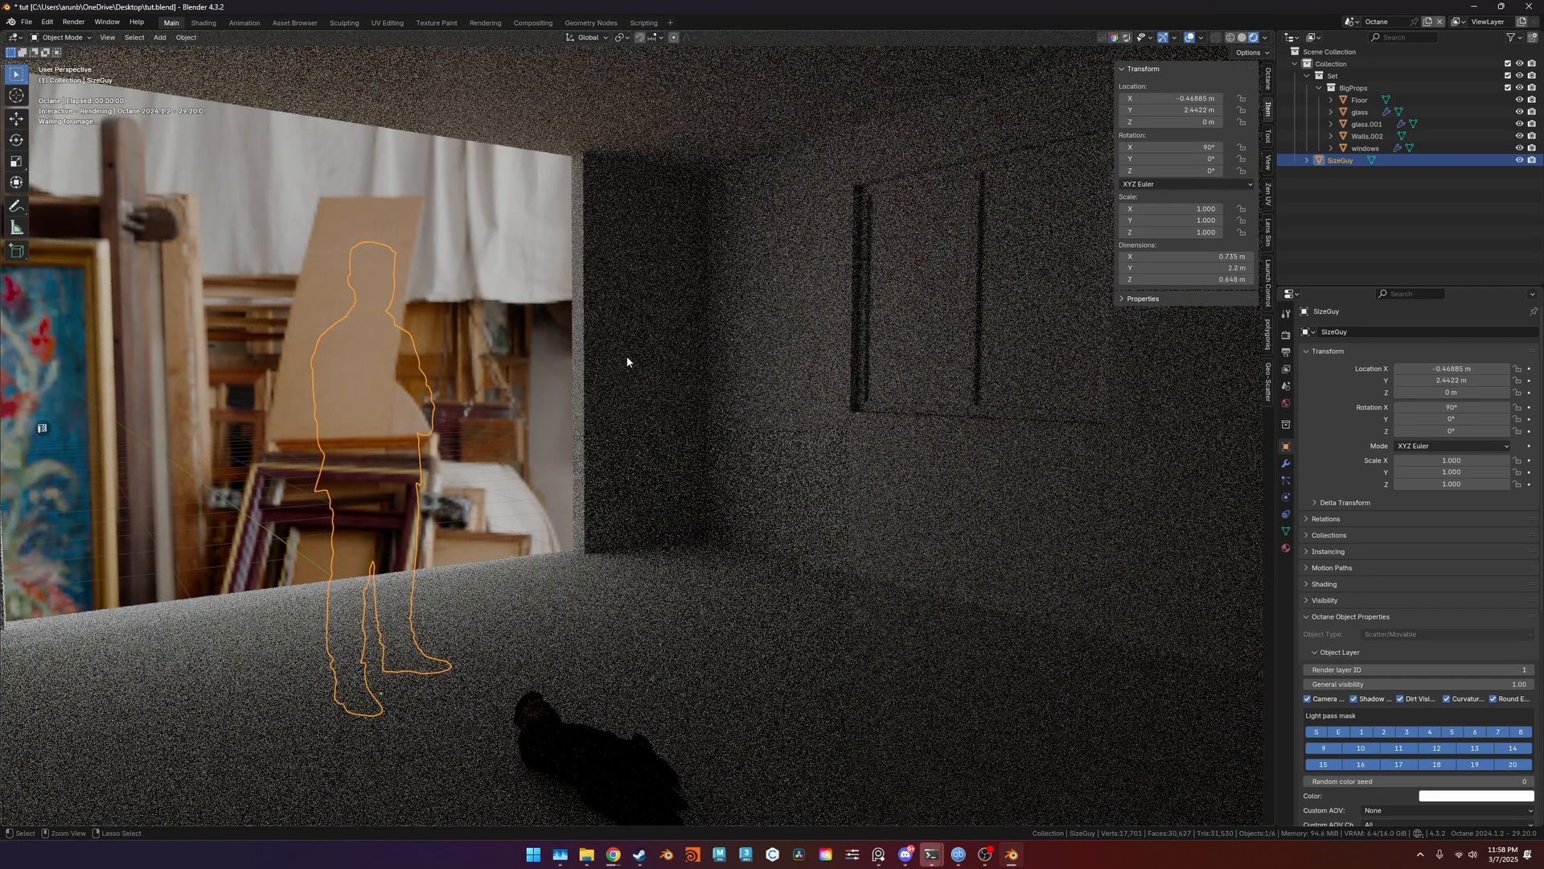
key("z")
left_click(702, 359)
key("z")
left_click(468, 302)
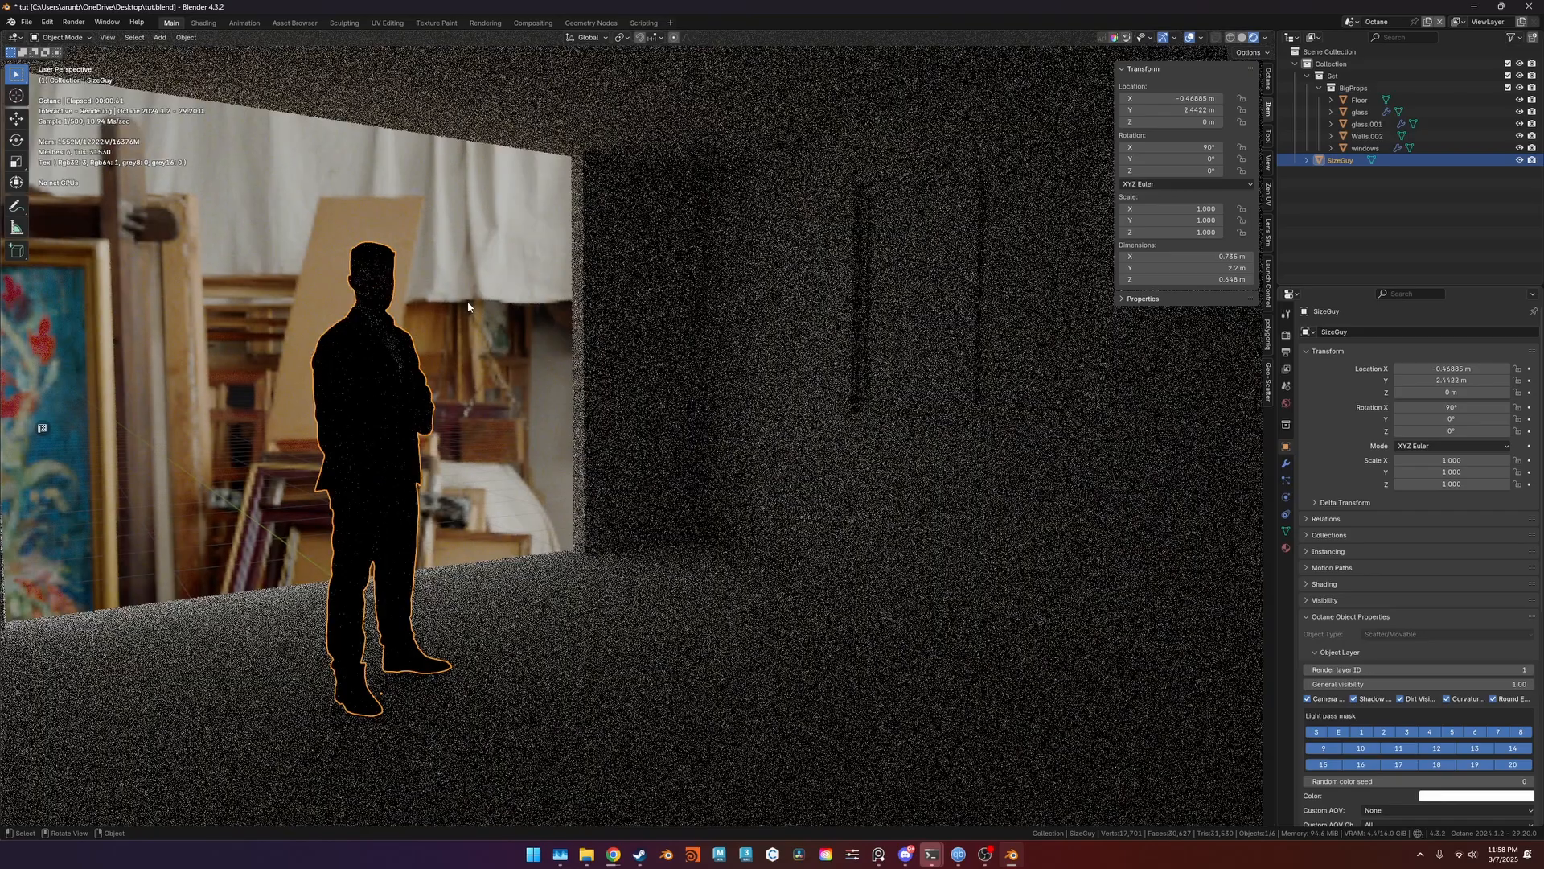
middle_click_drag(468, 306, 249, 383)
key("z")
left_click(475, 365)
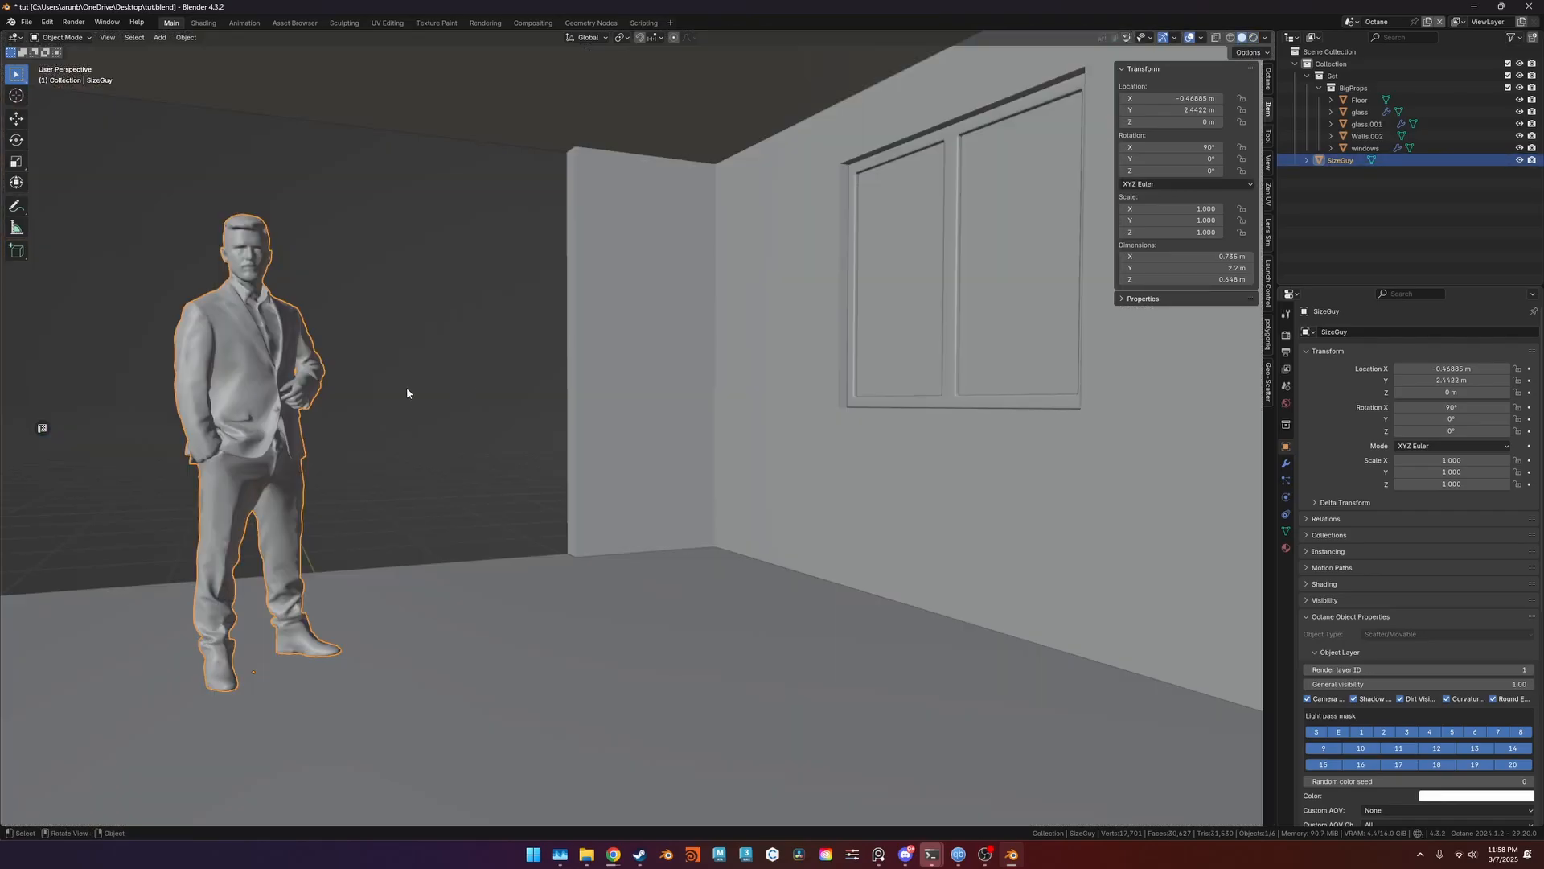
key("z")
left_click(405, 331)
key("z")
left_click(525, 341)
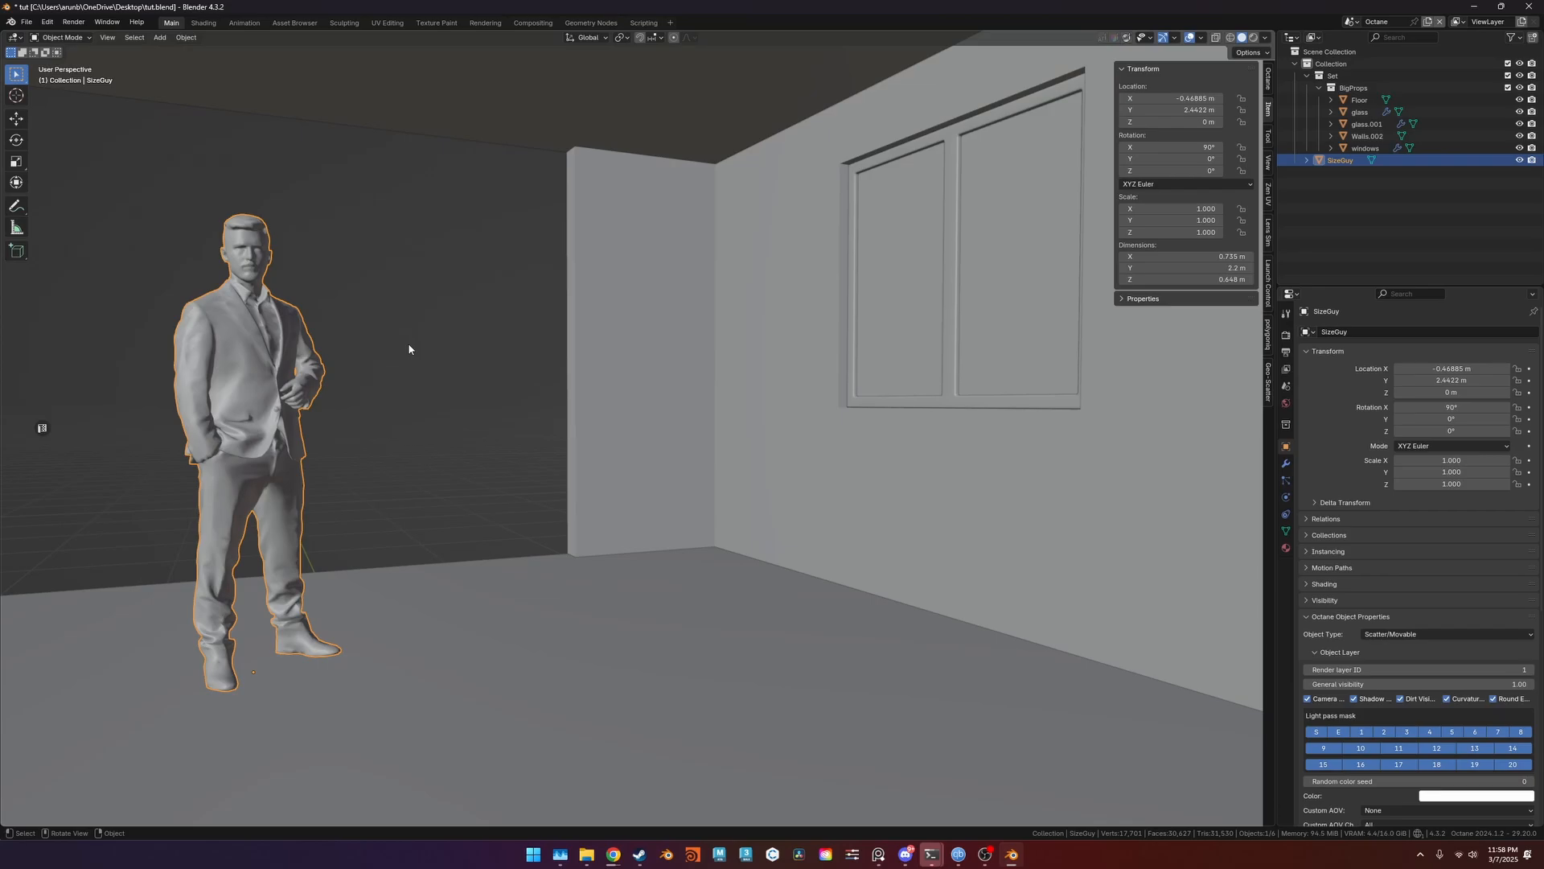
Examine the figure's Octane mesh and object properties, including the available Object Type options.
left_click(1286, 464)
left_click(1287, 533)
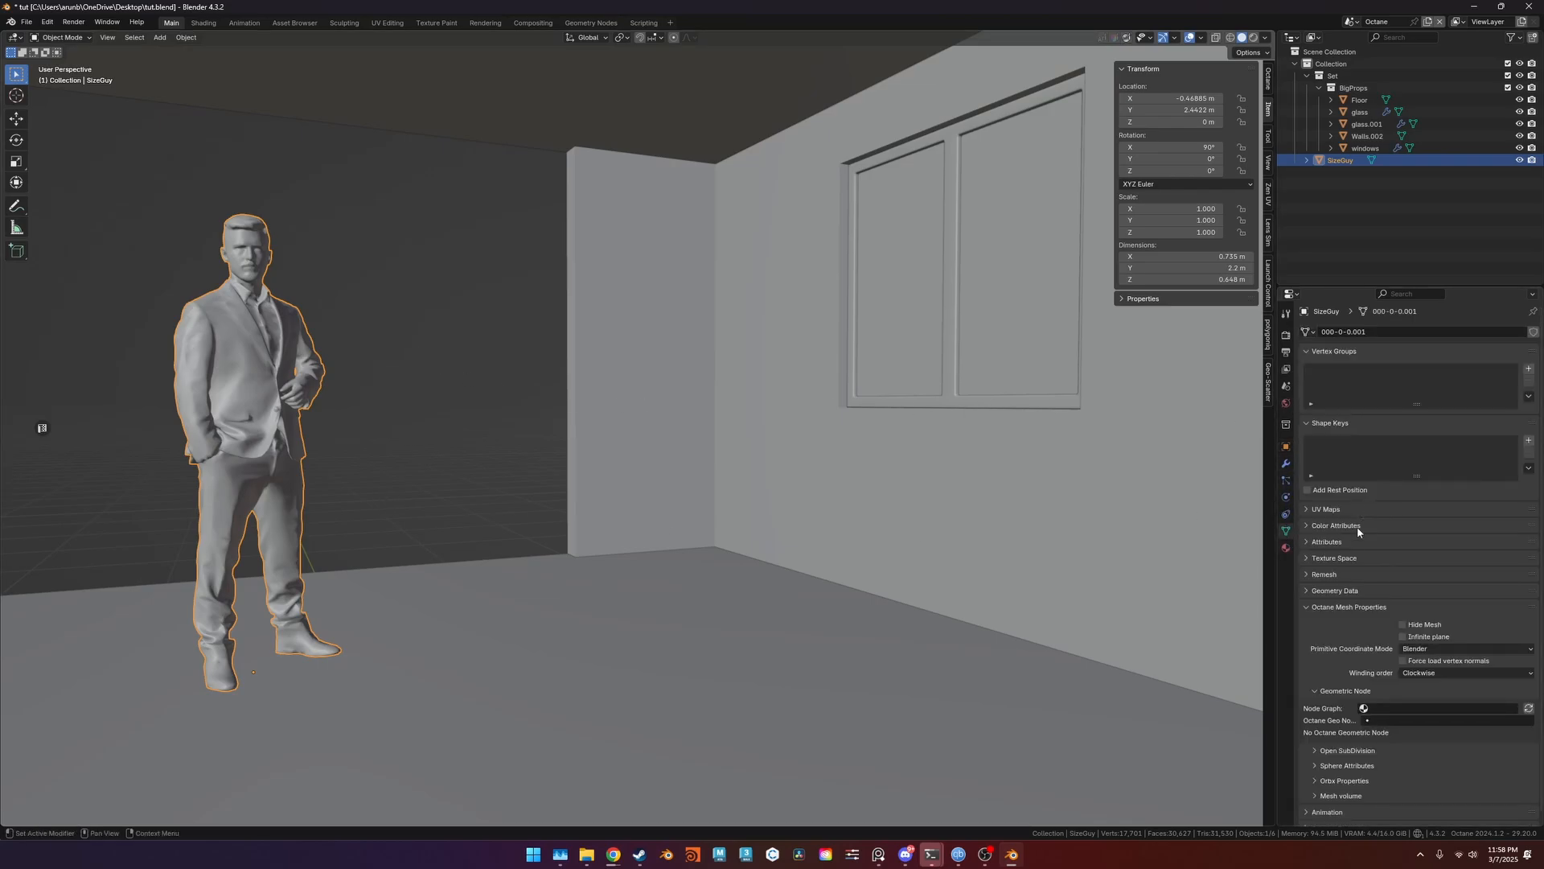
scroll(1361, 555, "down", 1)
left_click(1286, 447)
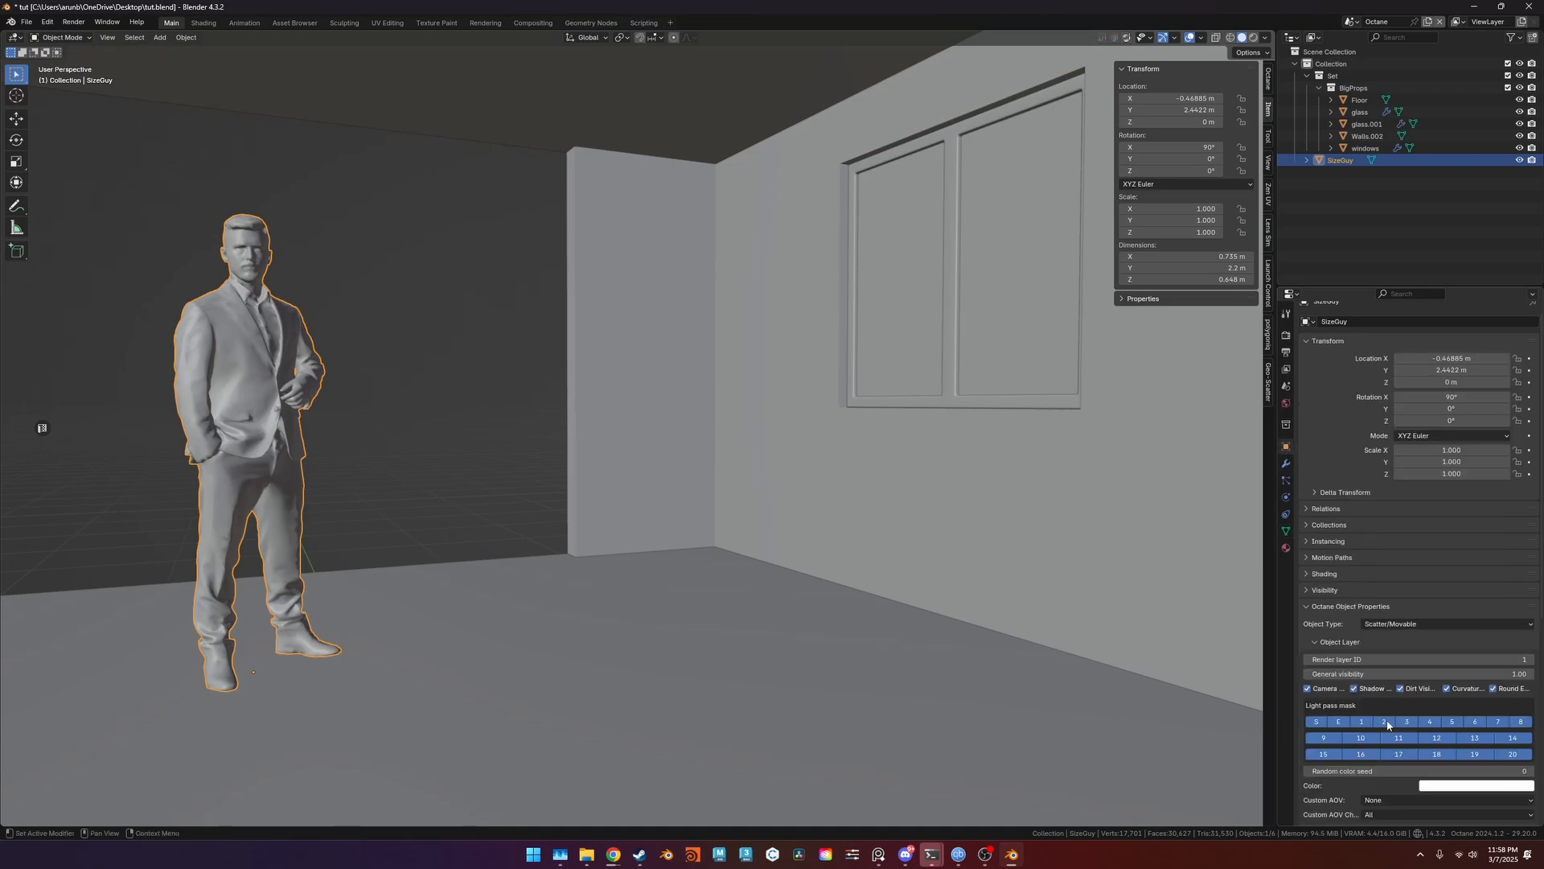
scroll(1382, 608, "down", 4)
left_click(1420, 483)
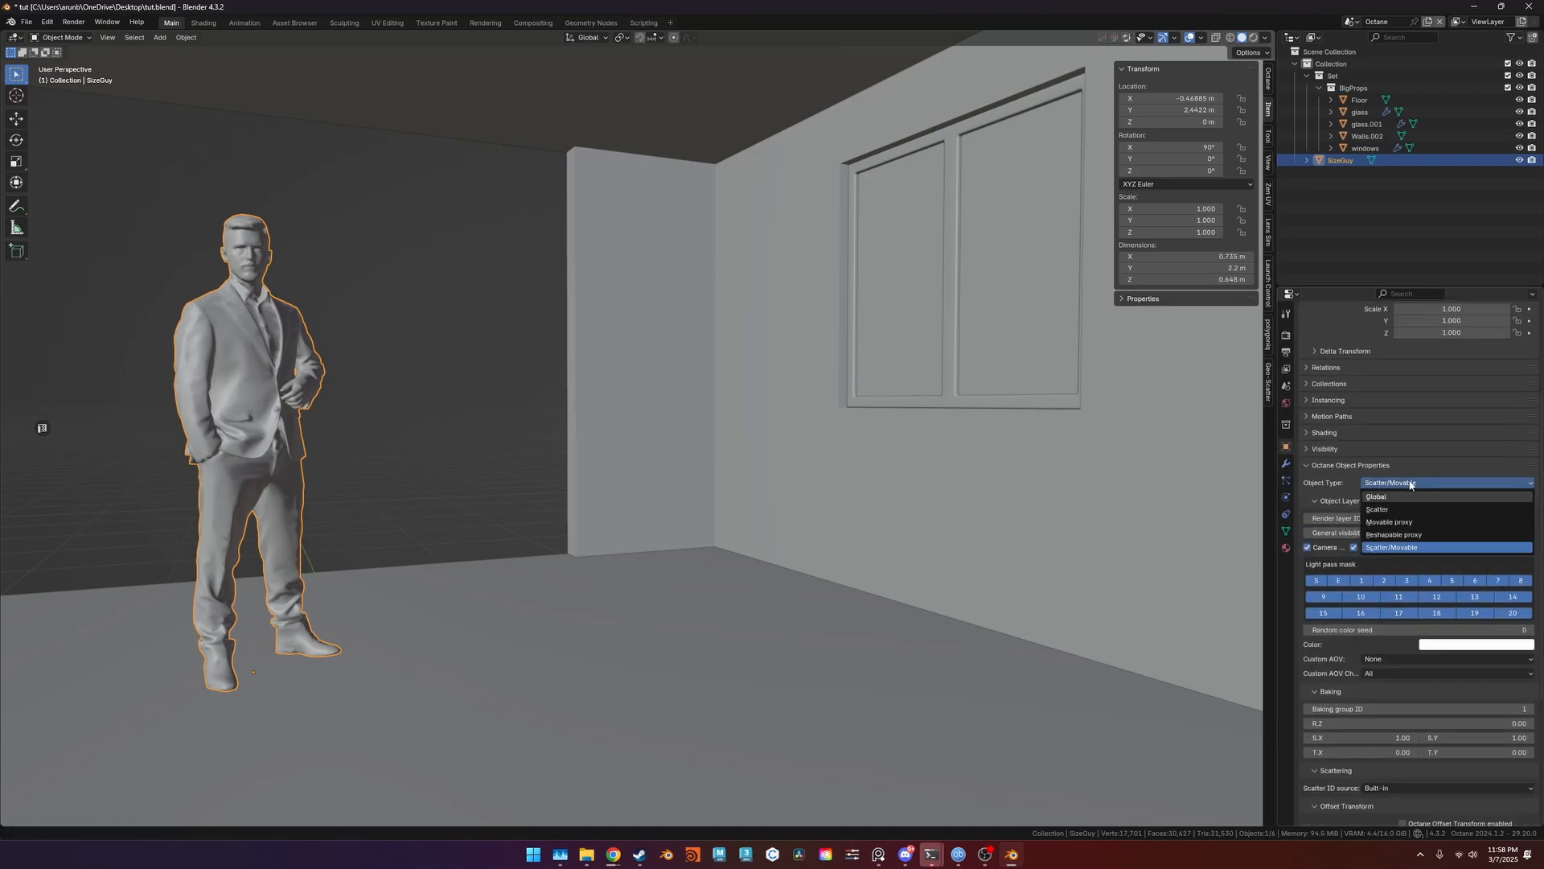
left_click(1410, 485)
left_click(1410, 485)
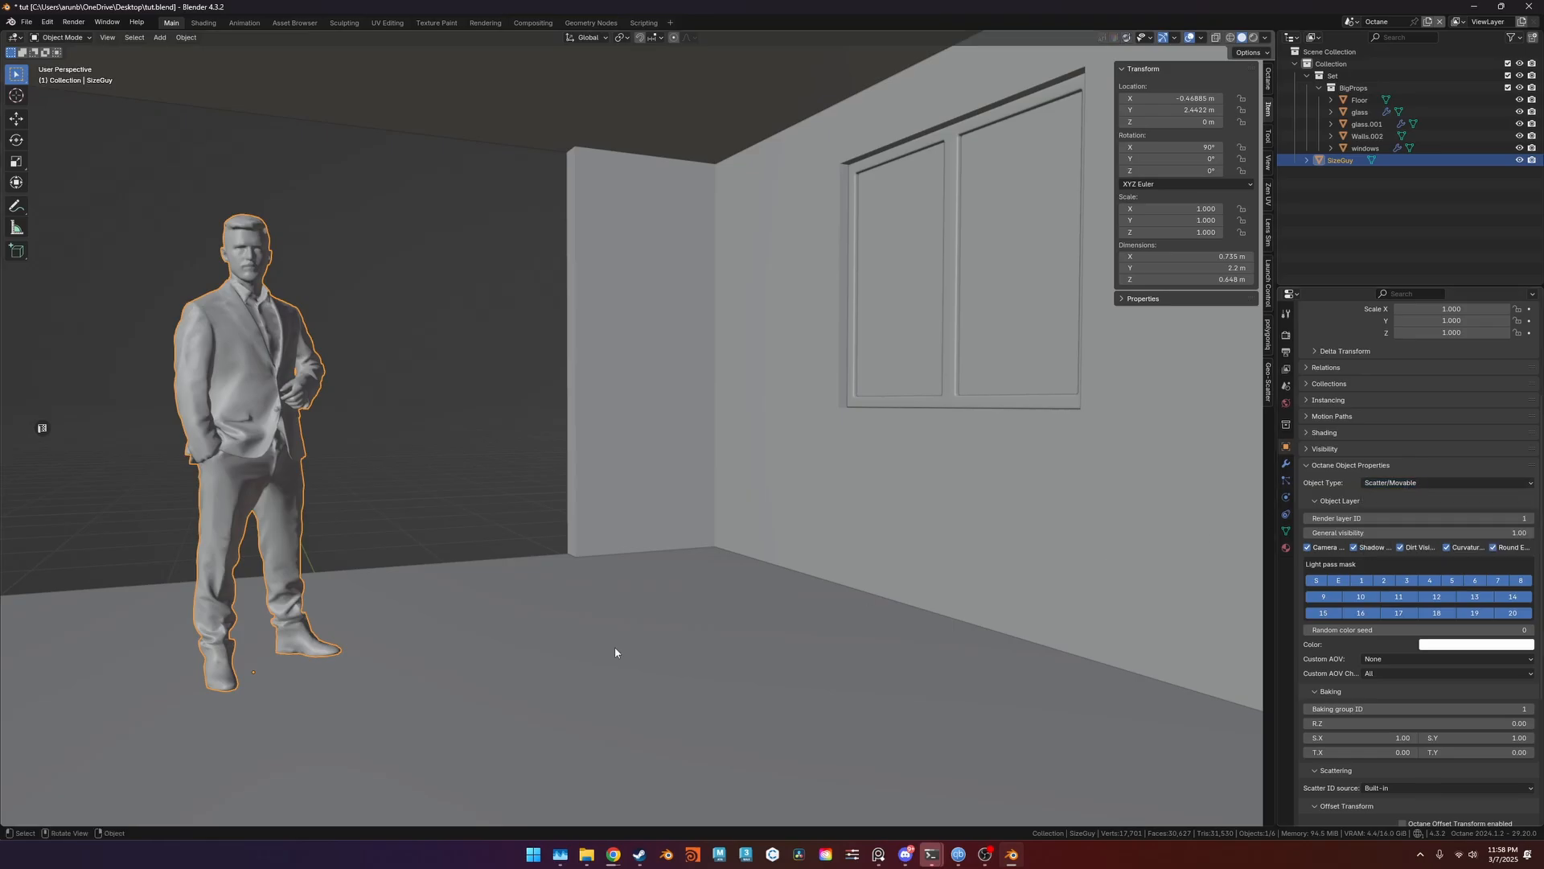
Show the Octane render settings and check the framed figure in Rendered shading.
left_click(1286, 335)
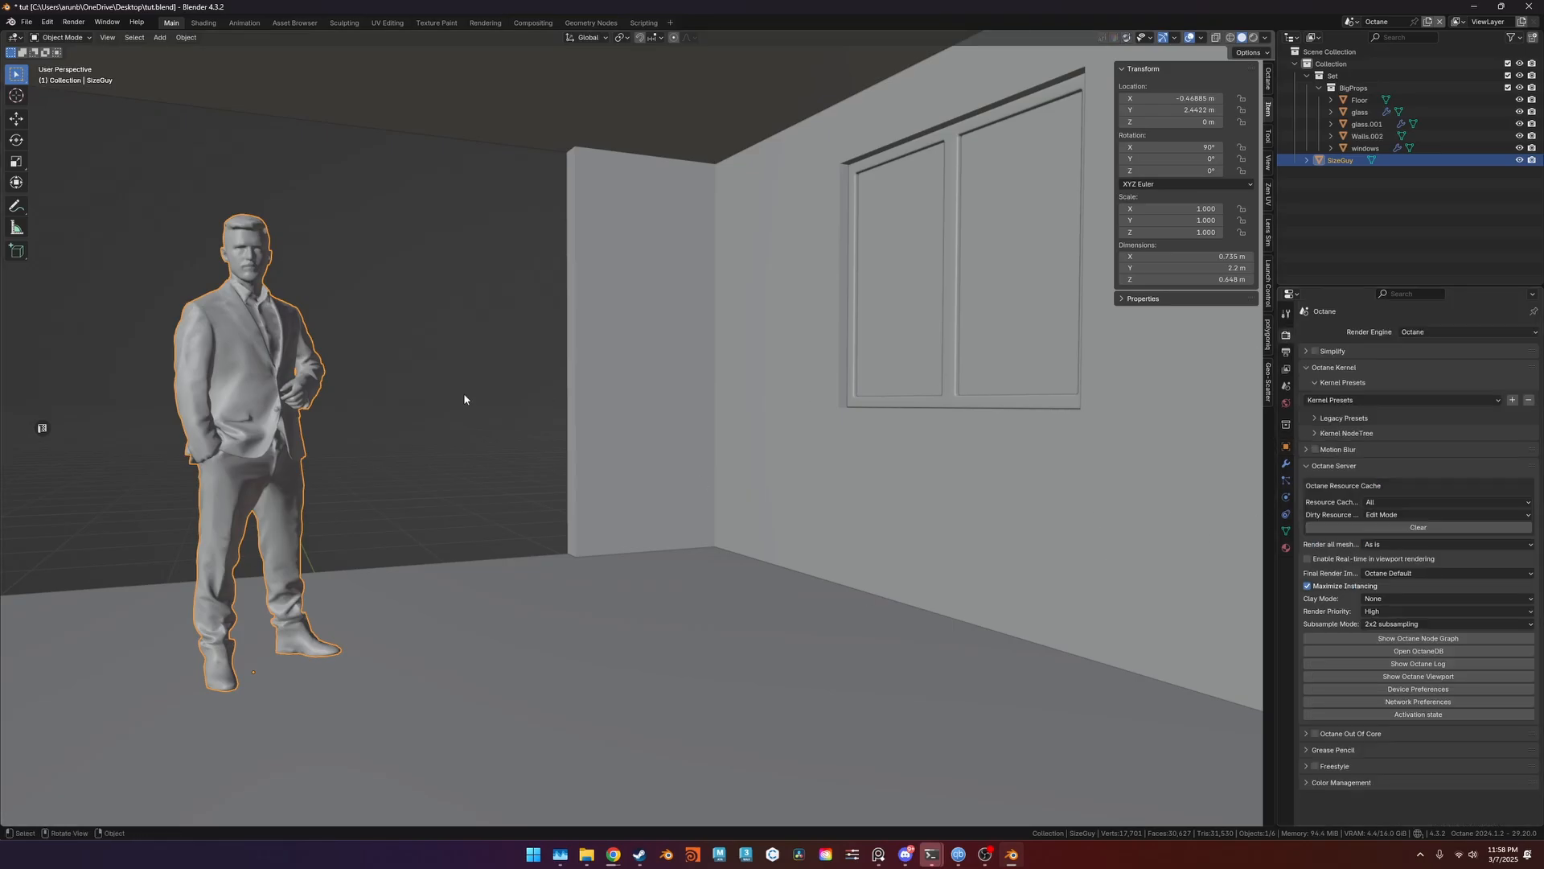
key("z")
left_click(464, 331)
middle_click_drag(472, 427, 577, 441, "shift")
scroll(578, 441, "down", 5)
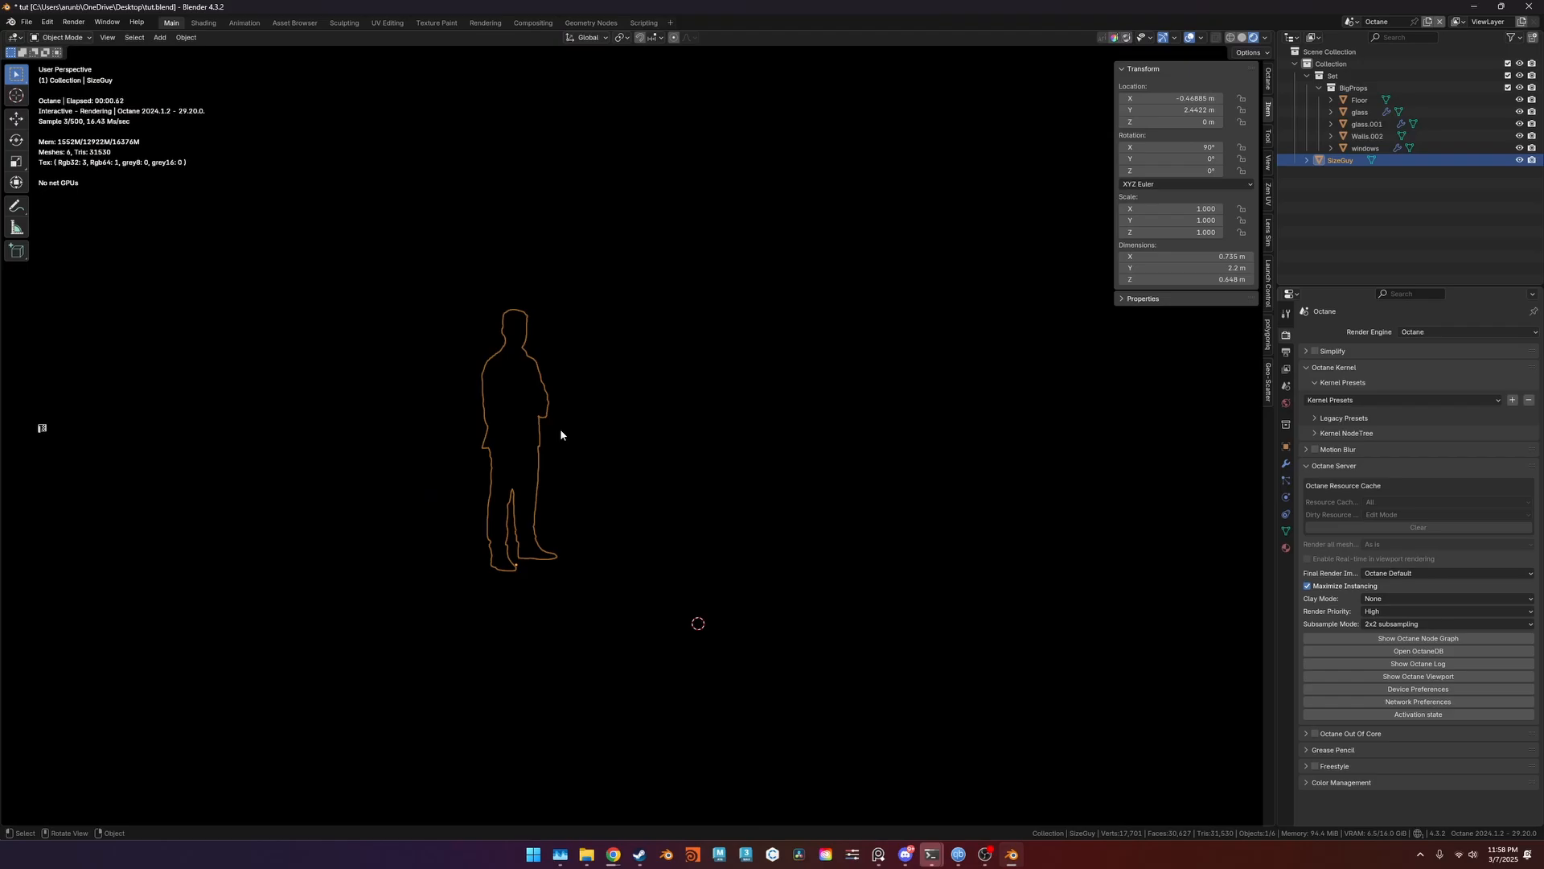
key("KP_Decimal")
Back out of the room in Solid shading and preview the building's exterior in Rendered shading.
key("z")
left_click(690, 443)
mouse_move(690, 443)
middle_mouse_down()
mouse_move(827, 471)
mouse_move(758, 489)
mouse_move(799, 596)
mouse_move(590, 614)
mouse_move(653, 565)
mouse_move(720, 545)
mouse_move(871, 539)
middle_mouse_up()
scroll(784, 484, "down", 6)
key("z")
left_click(760, 393)
scroll(669, 558, "up", 5)
scroll(668, 558, "down", 1)
middle_click_drag(668, 559, 571, 595)
Replace the world environment's RGB image with buikslotermeerplein_2k.hdr from the HDRIs folder.
left_click(1286, 403)
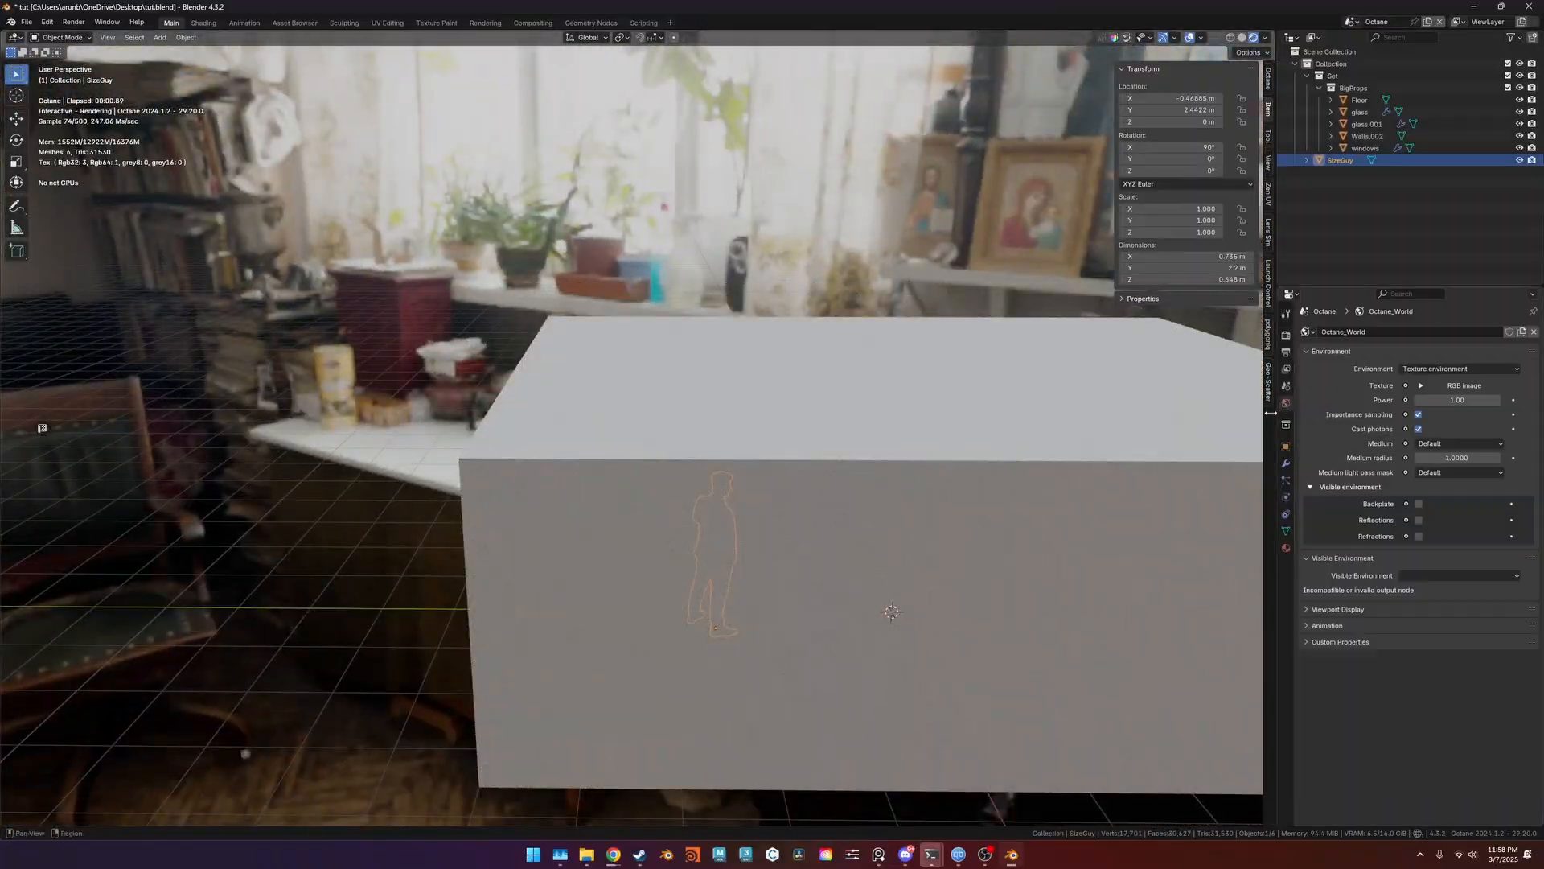
left_click(1421, 385)
left_click(1517, 401)
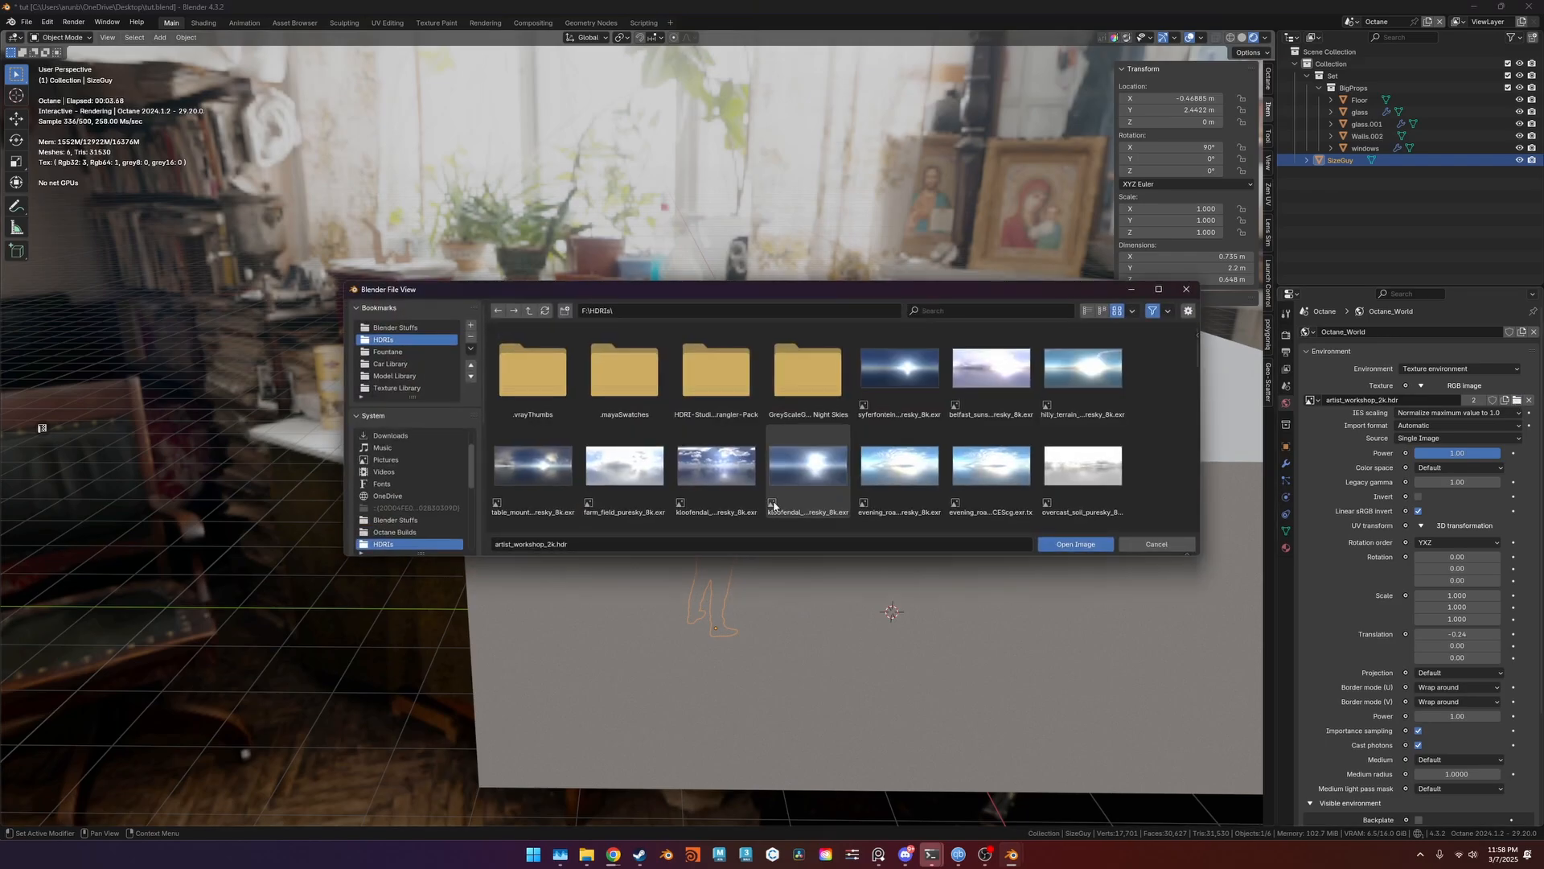
scroll(708, 489, "down", 6)
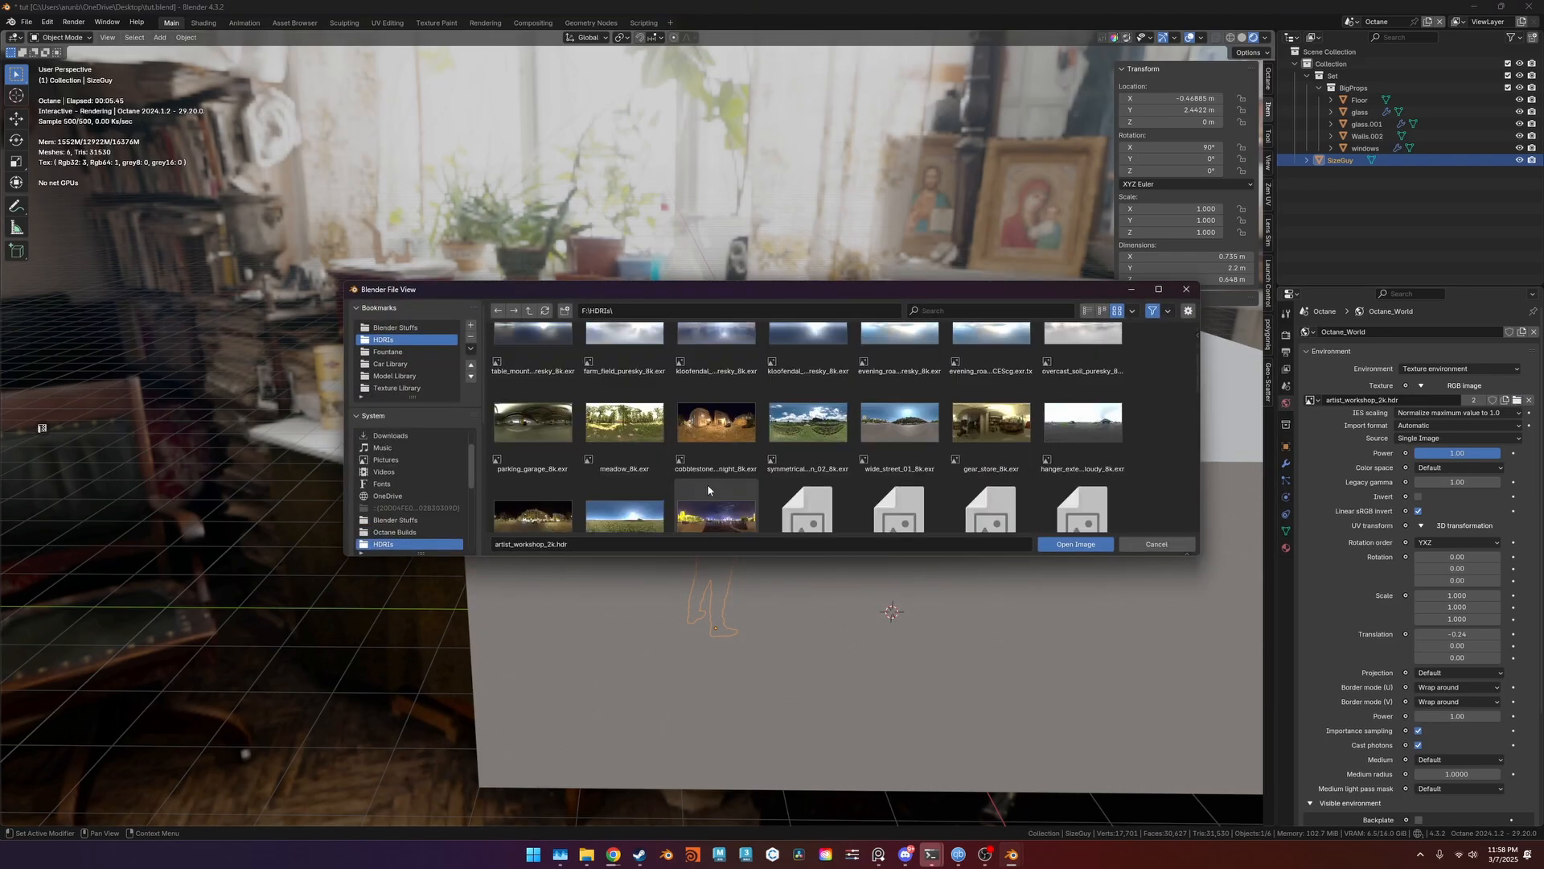
scroll(708, 489, "up", 3)
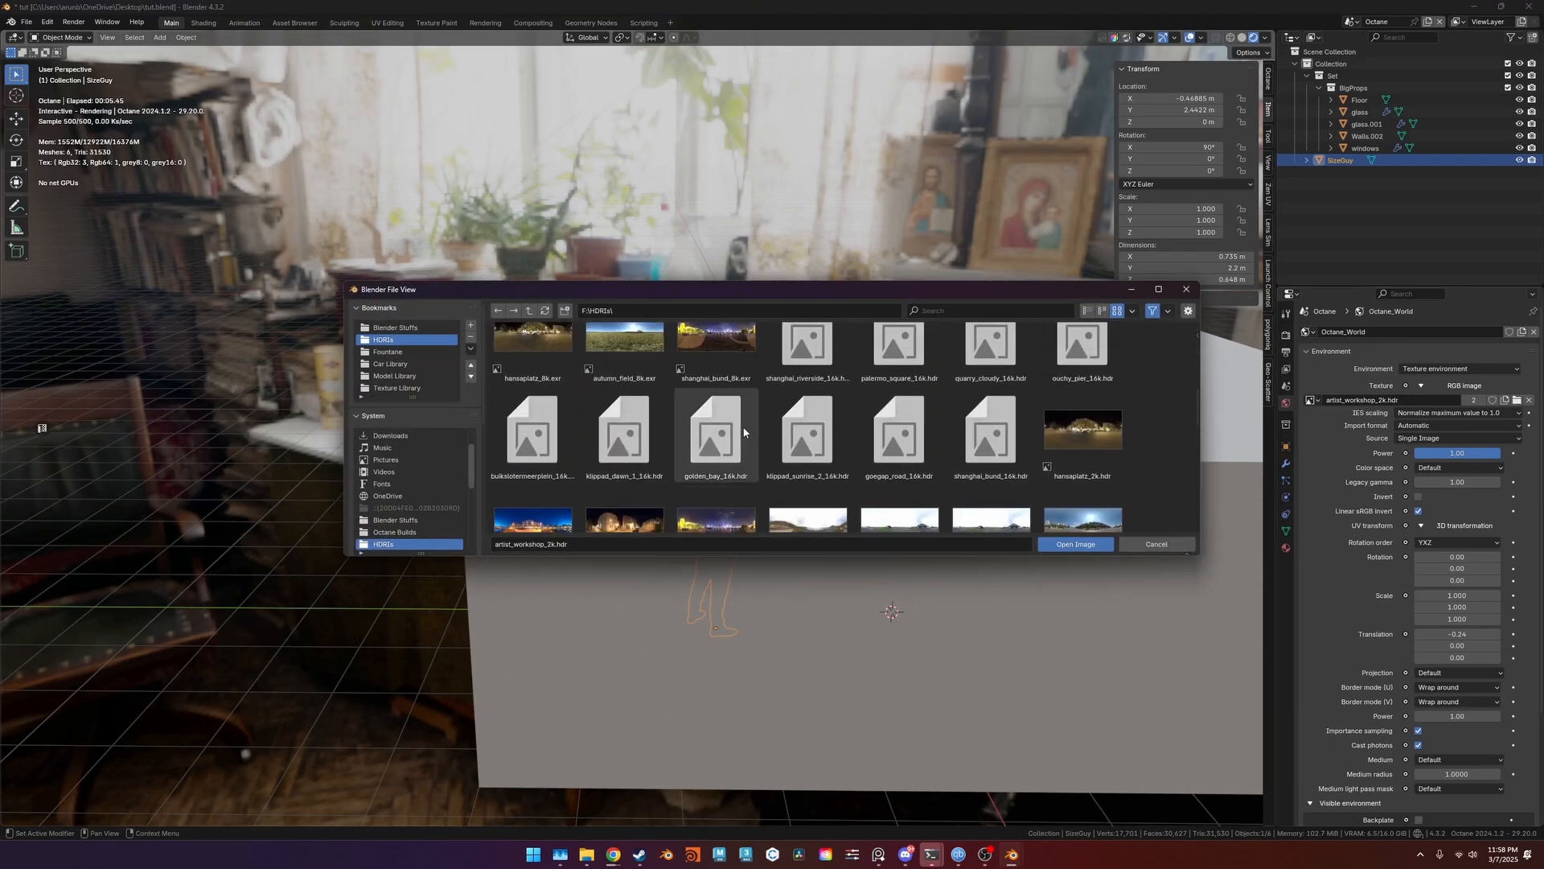
scroll(854, 373, "down", 2)
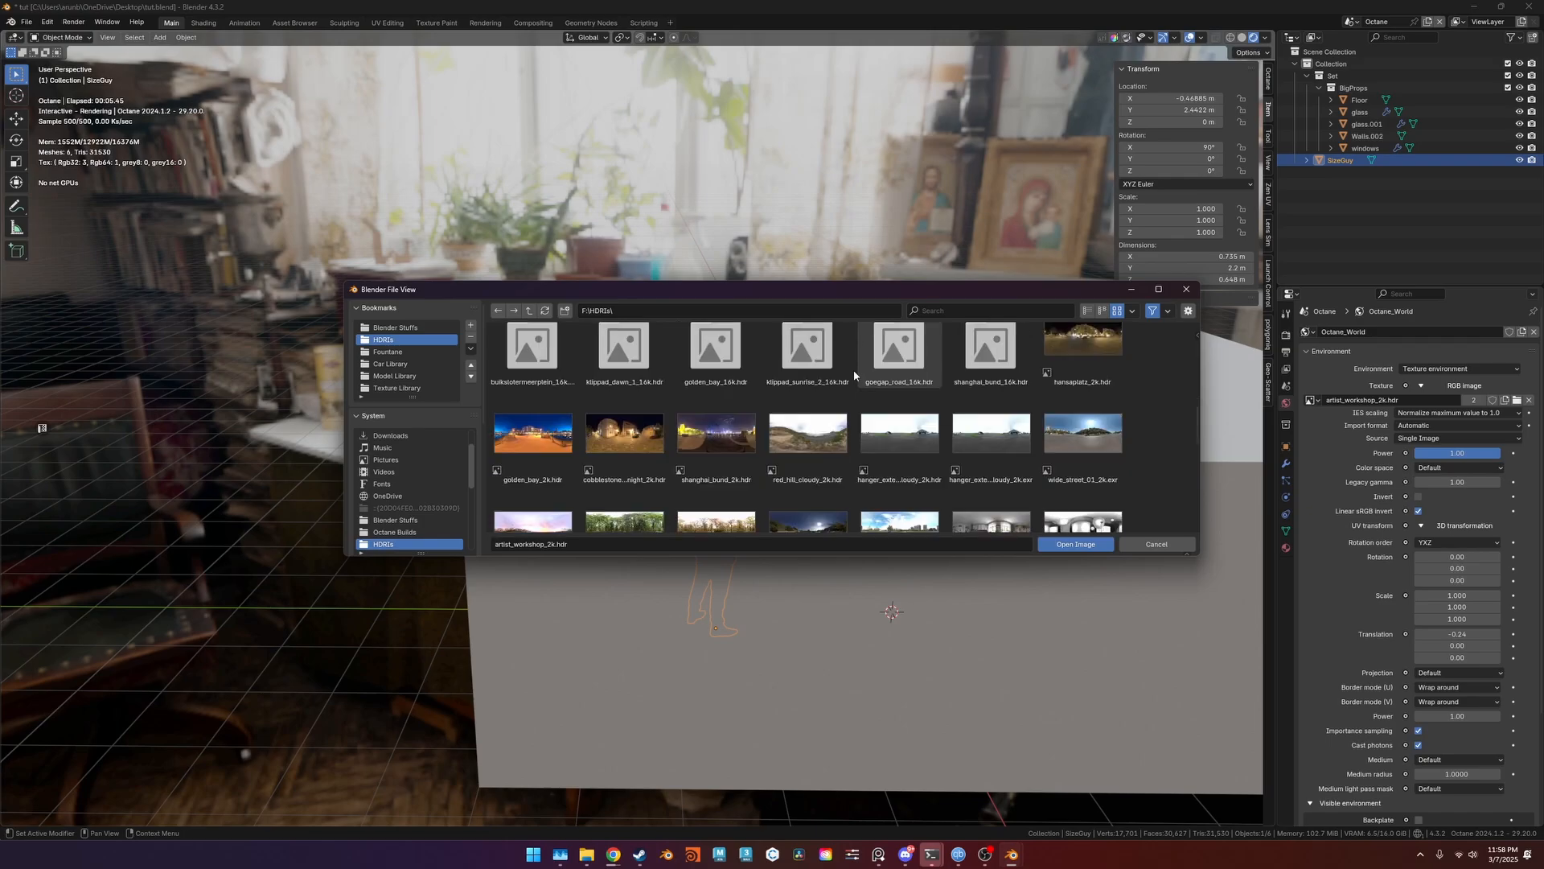
scroll(878, 404, "down", 2)
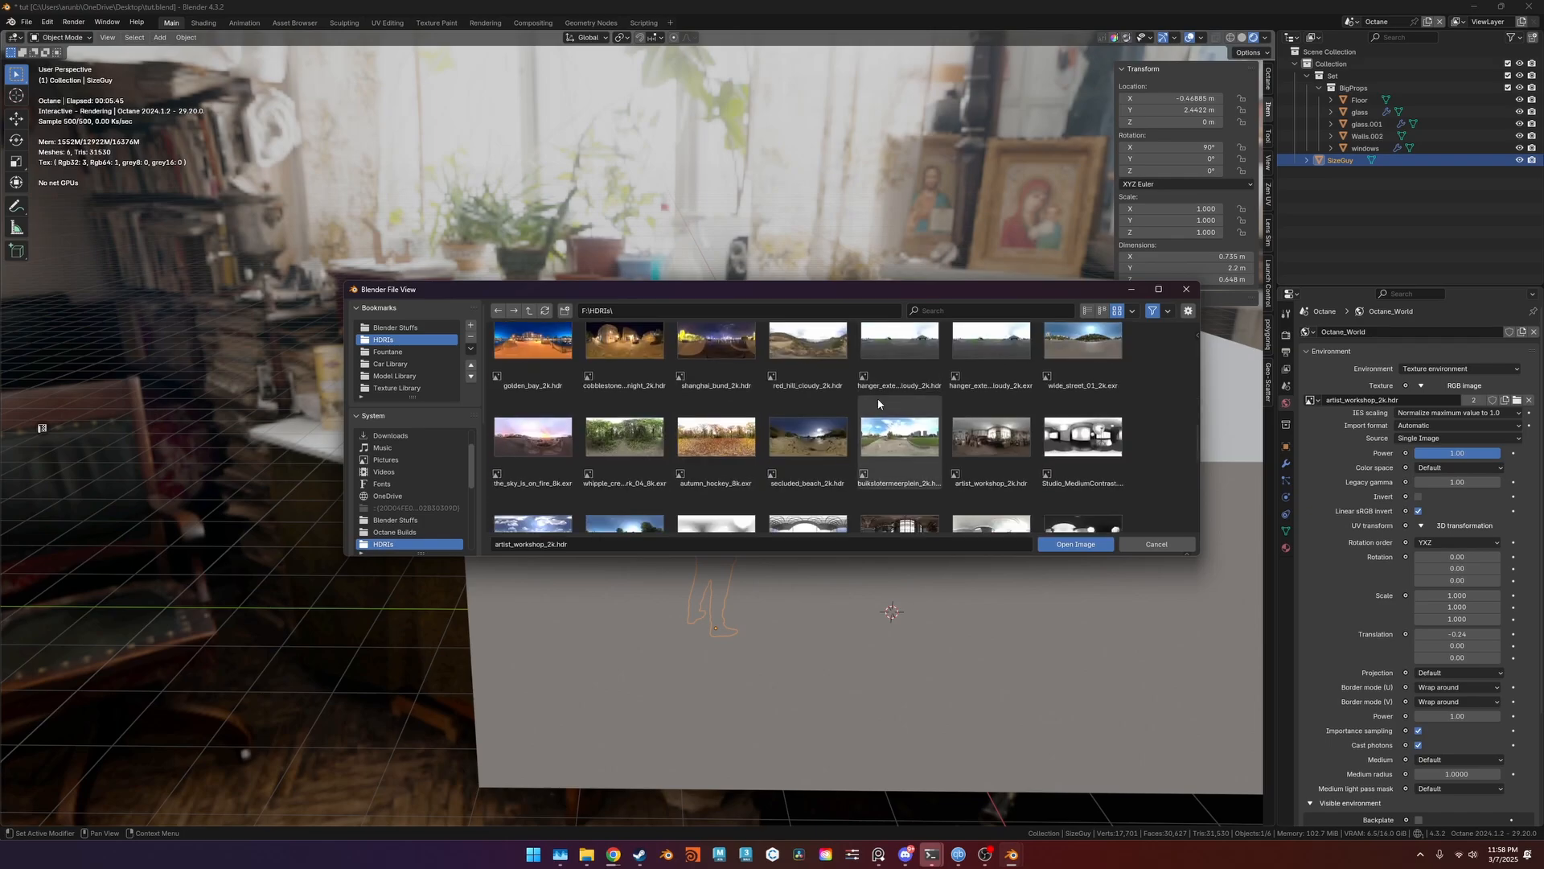
double_click(899, 438)
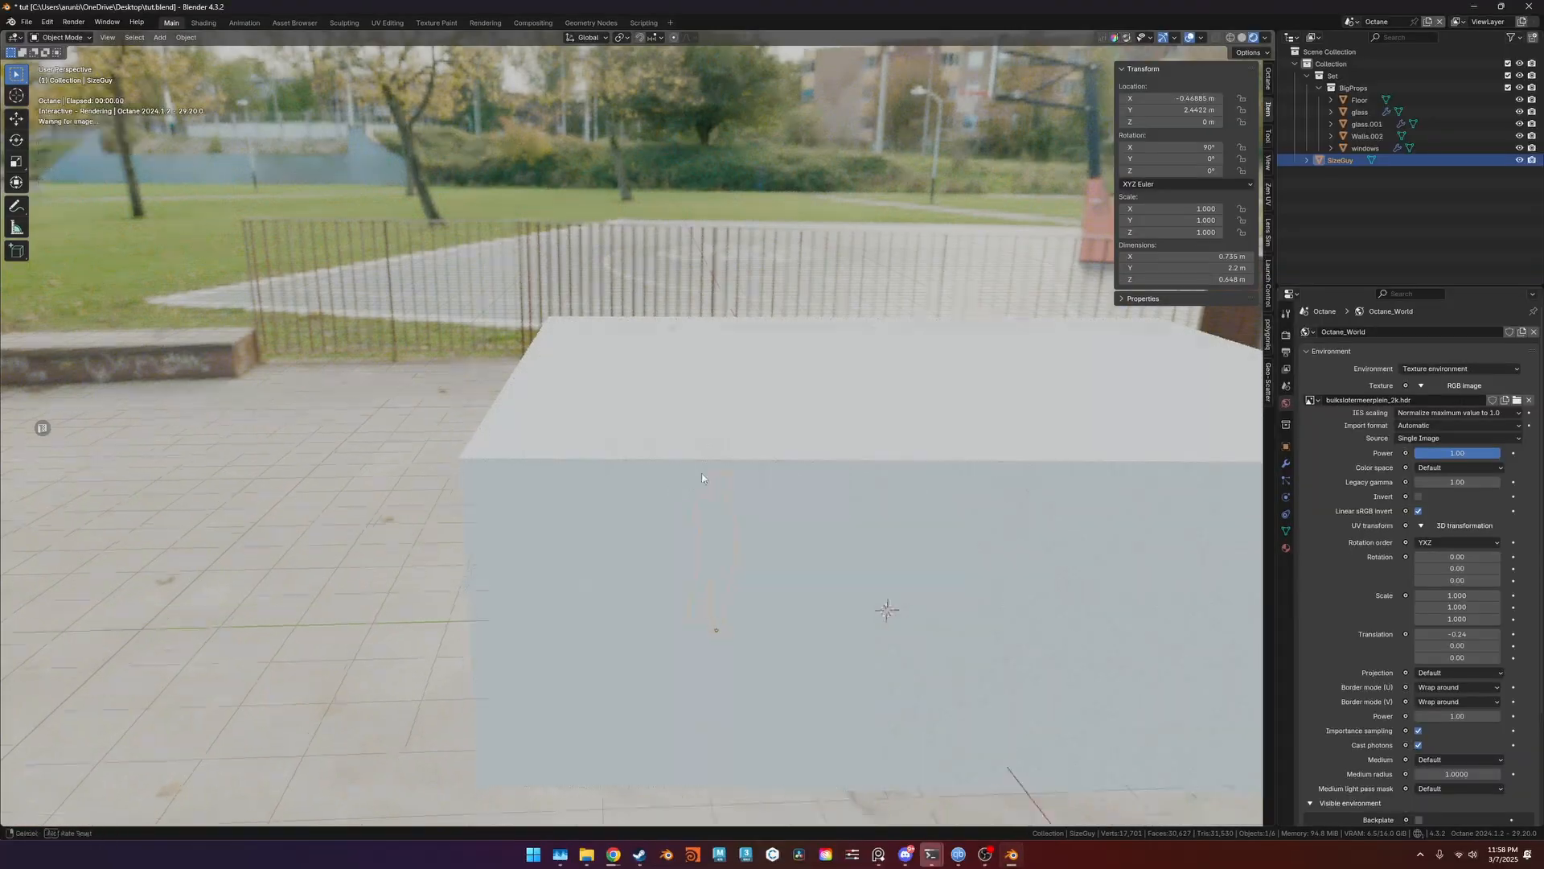
Examine the building's exterior, open side and figure under the new outdoor HDRI lighting.
middle_click_drag(722, 489, 510, 507)
scroll(566, 459, "down", 6)
scroll(496, 499, "up", 5)
scroll(468, 512, "up", 3)
scroll(510, 504, "down", 4)
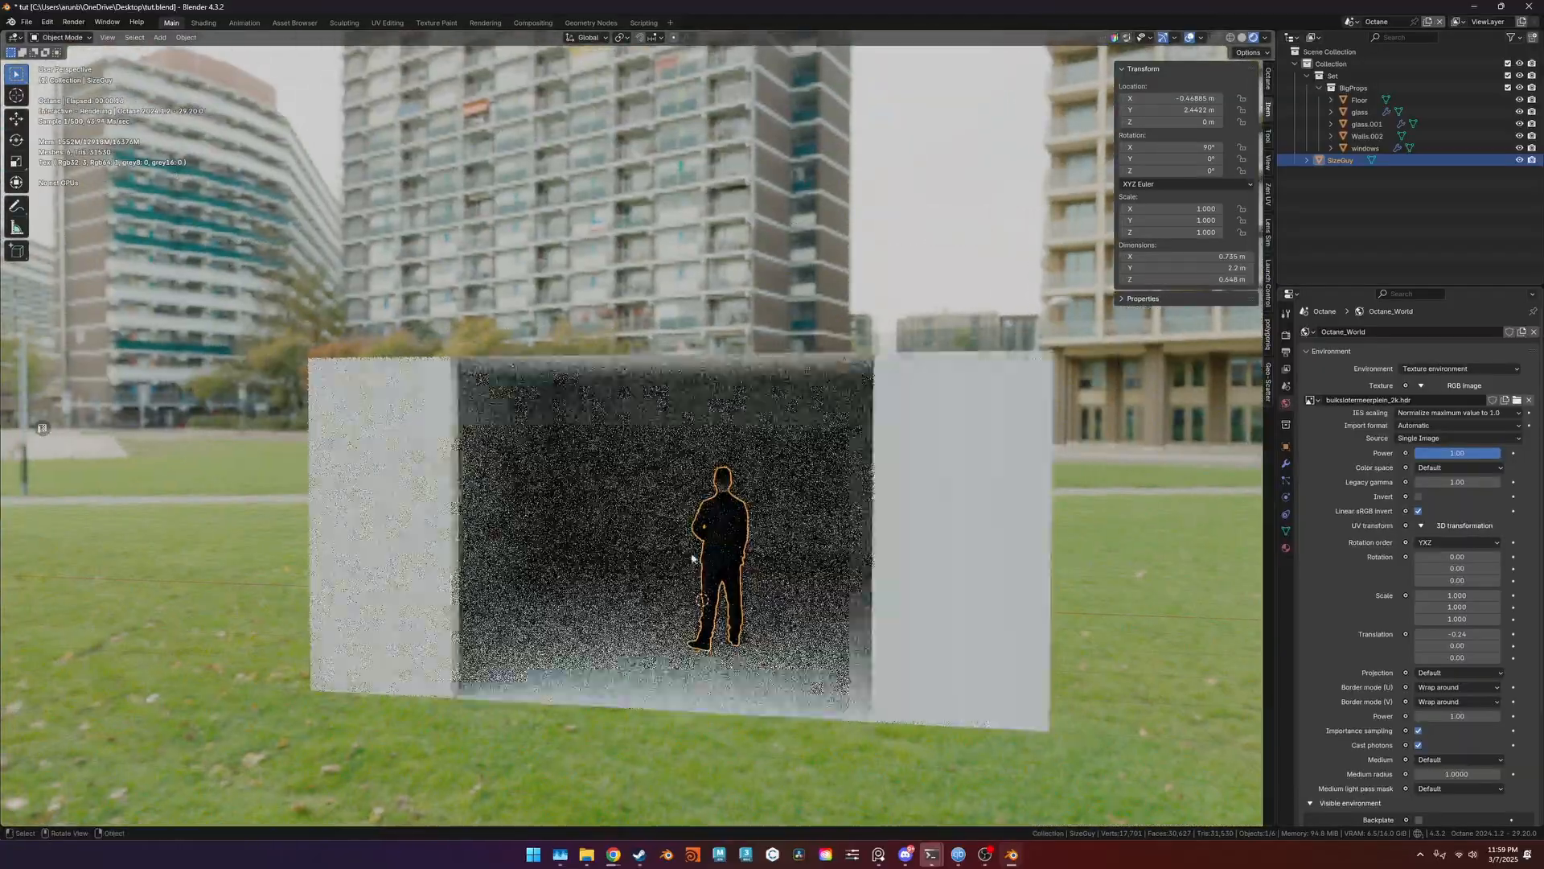
scroll(697, 555, "up", 2)
middle_click_drag(697, 555, 797, 544)
Select one window's glass pane and give it a new material.
left_click(541, 447)
key("Tab")
middle_click_drag(541, 447, 1134, 523)
key("Tab")
left_click(574, 443)
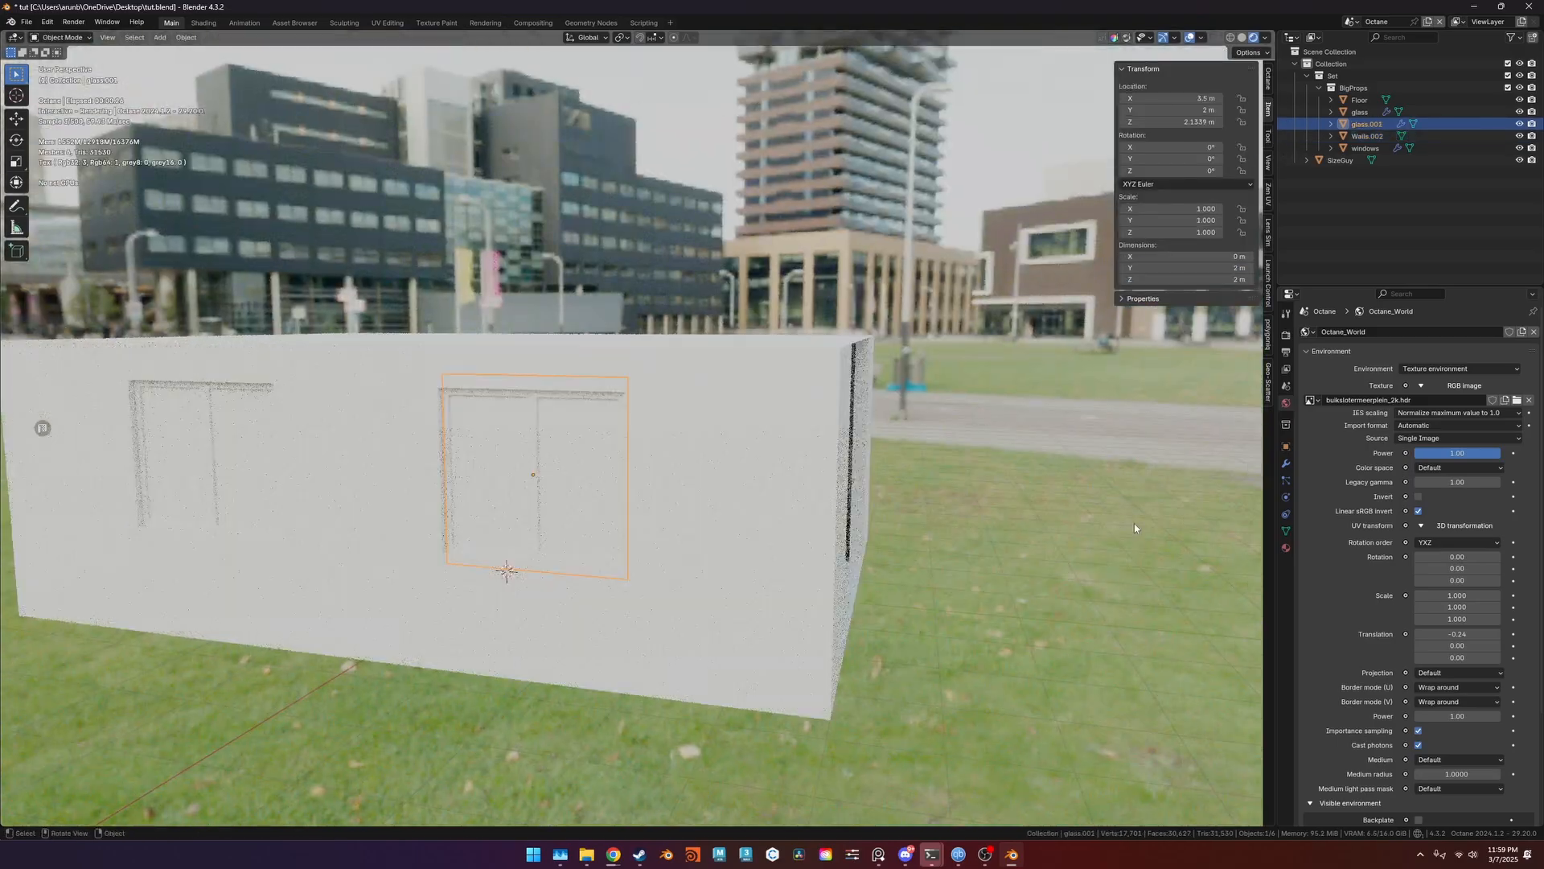
left_click(1289, 548)
left_click(1346, 371)
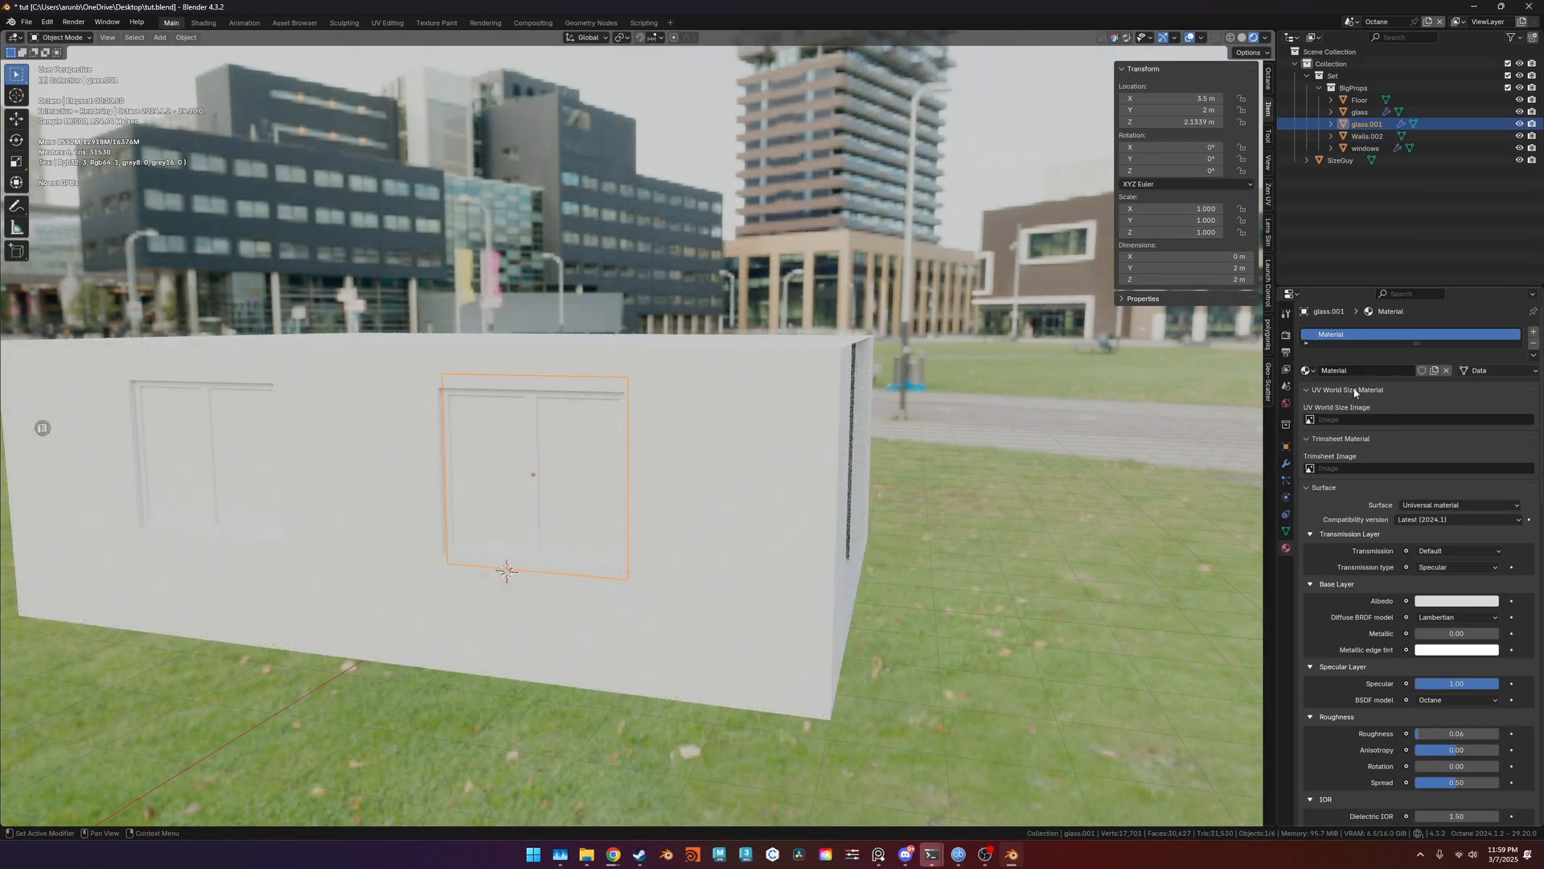
Change the pane's surface to Specular material and its BRDF model to GGX (energy preserving).
middle_click_drag(675, 482, 459, 439)
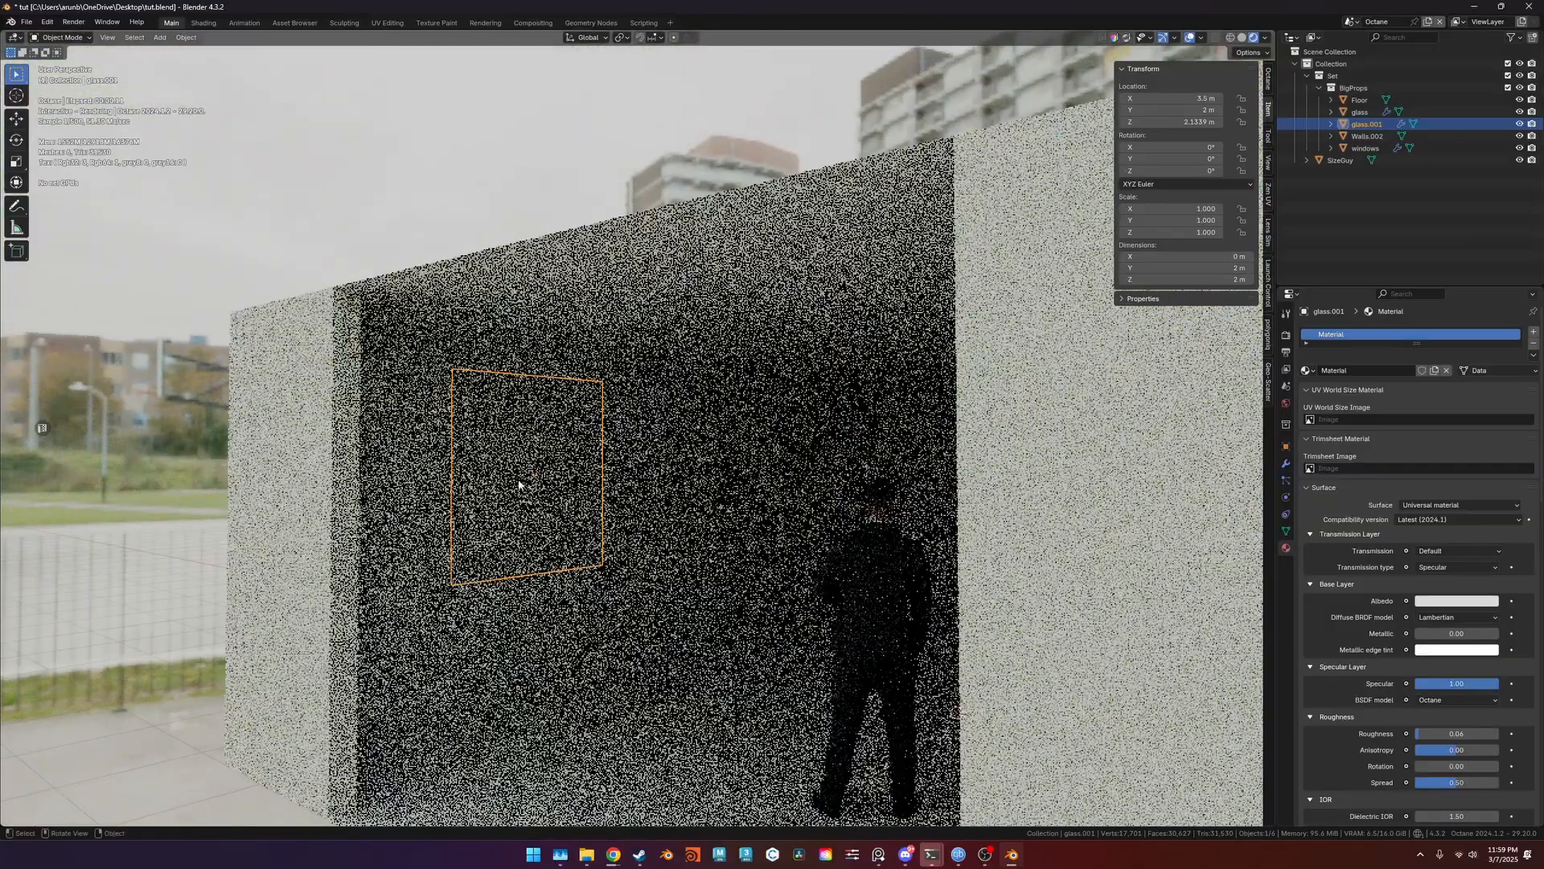
left_click(1429, 505)
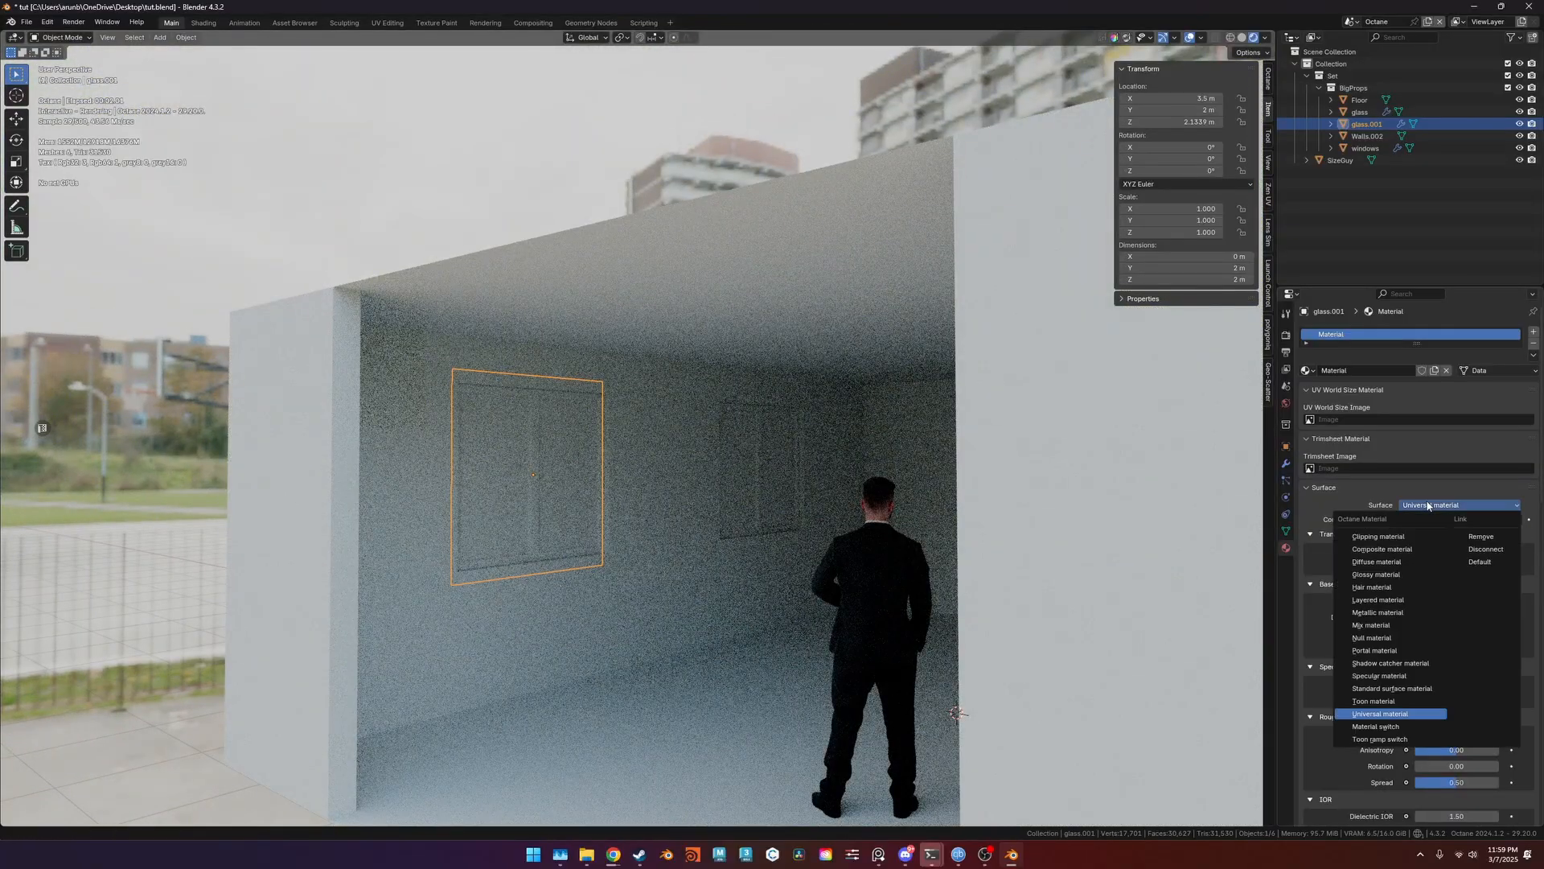
left_click(1390, 676)
middle_click_drag(680, 459, 491, 475)
key("KP_Decimal")
scroll(491, 475, "down", 1)
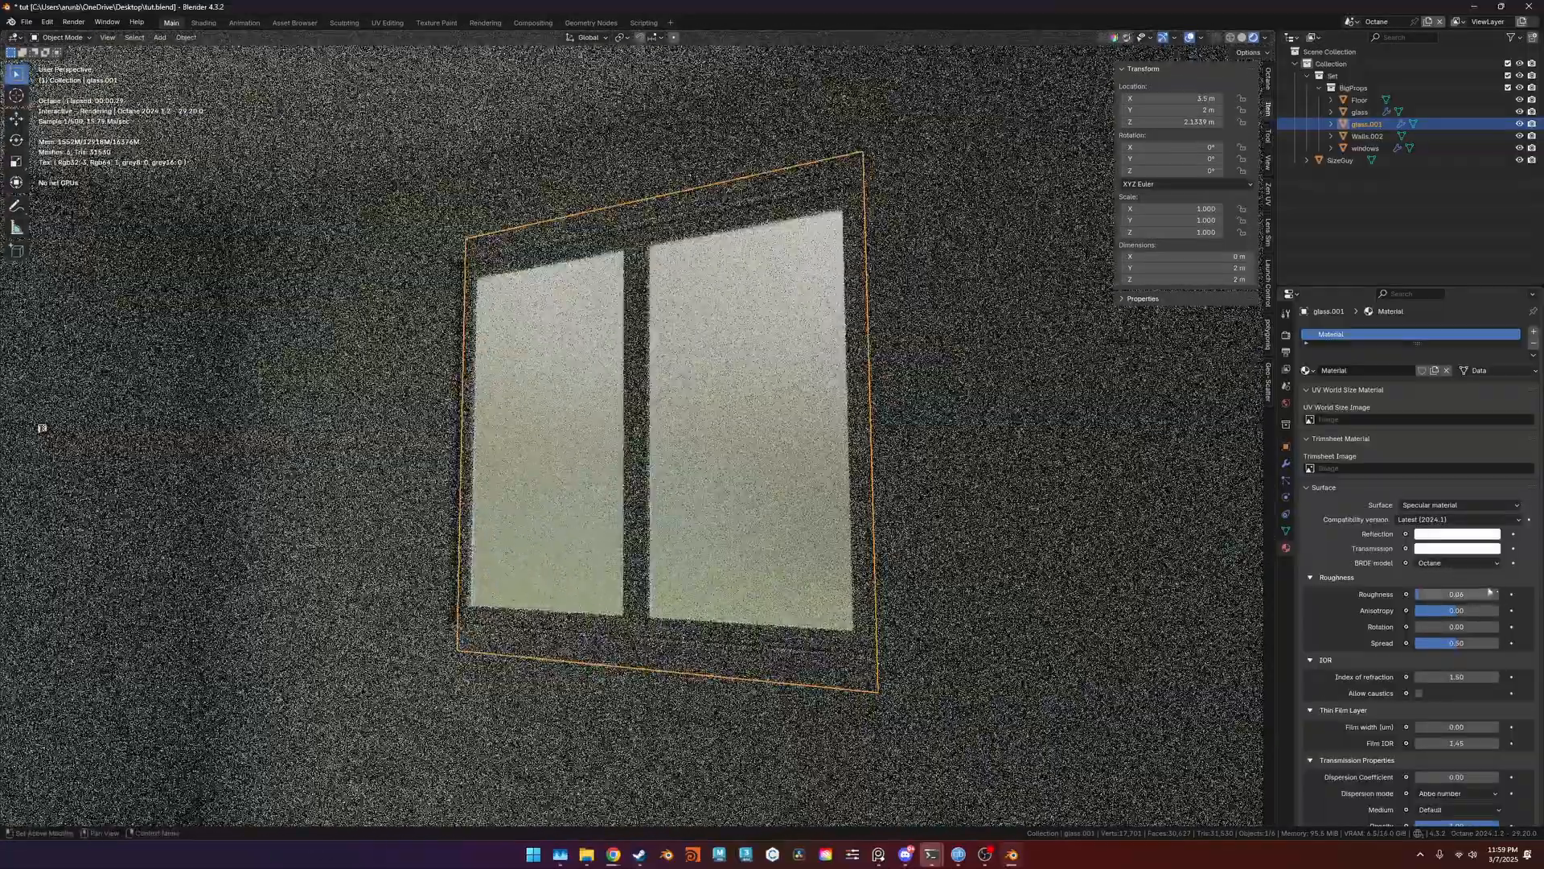
left_click(1455, 562)
left_click(1448, 632)
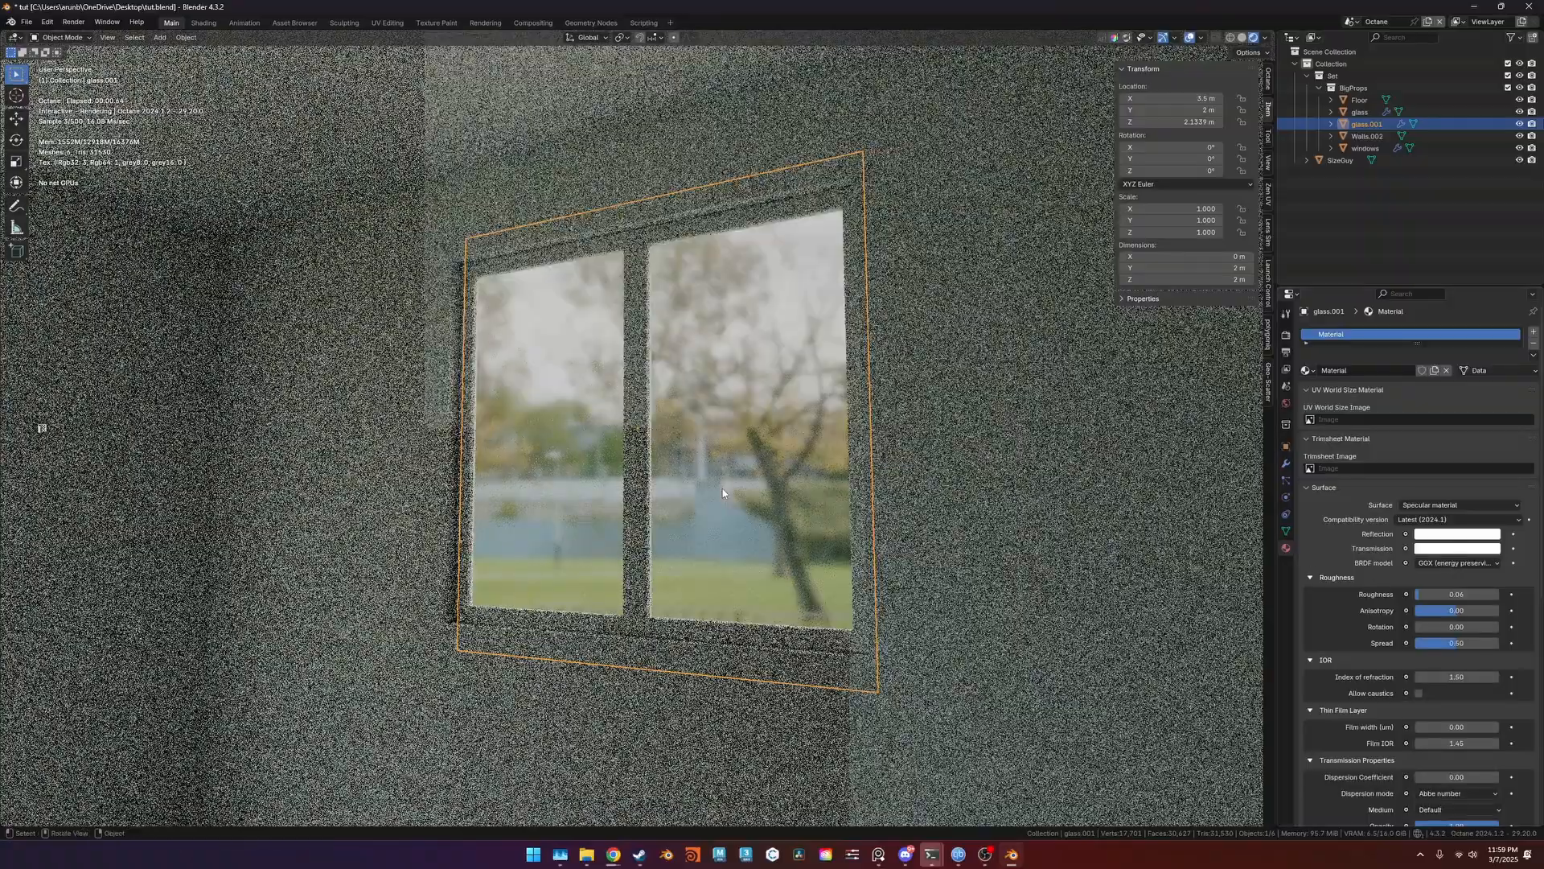
Link the finished pane's glass material to the other window's glass pane.
scroll(722, 491, "down", 4)
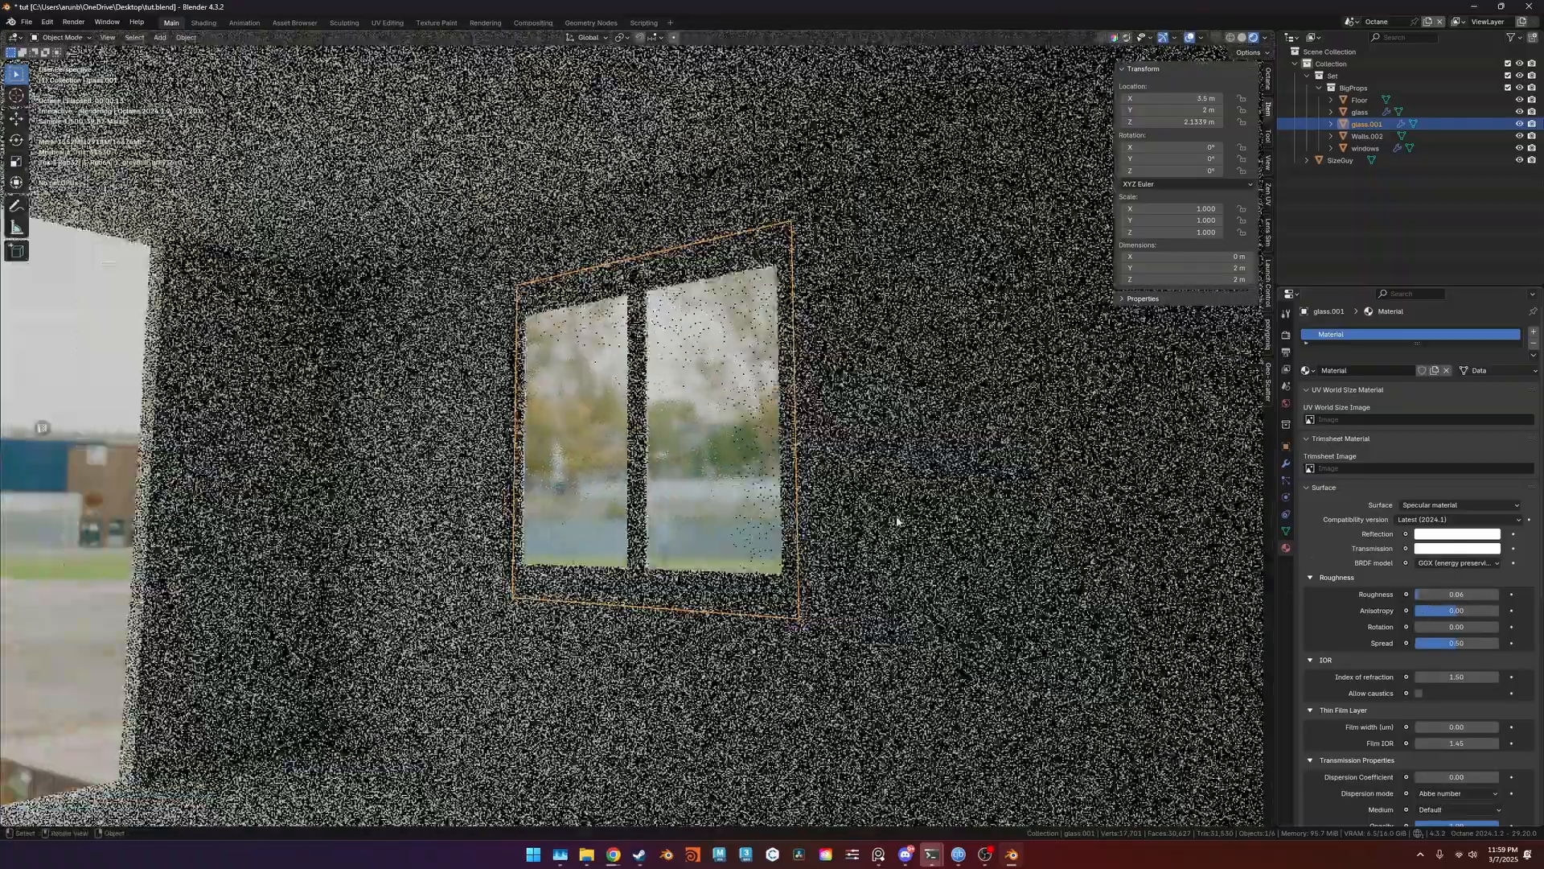
middle_click_drag(896, 521, 655, 517)
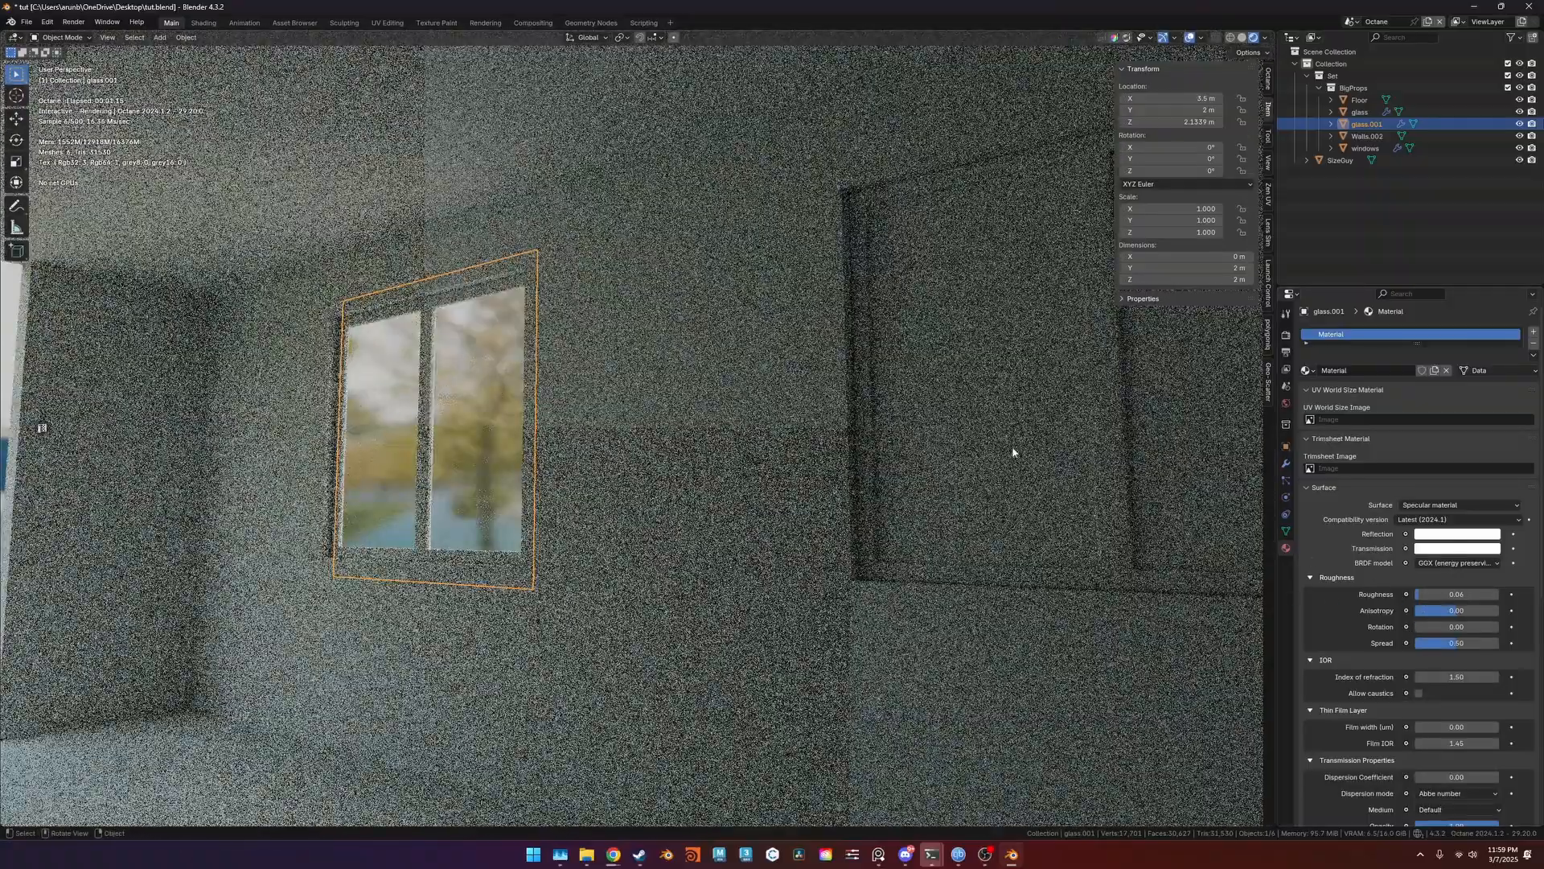
left_click(1013, 453)
left_click(486, 420, "shift")
right_click(485, 415)
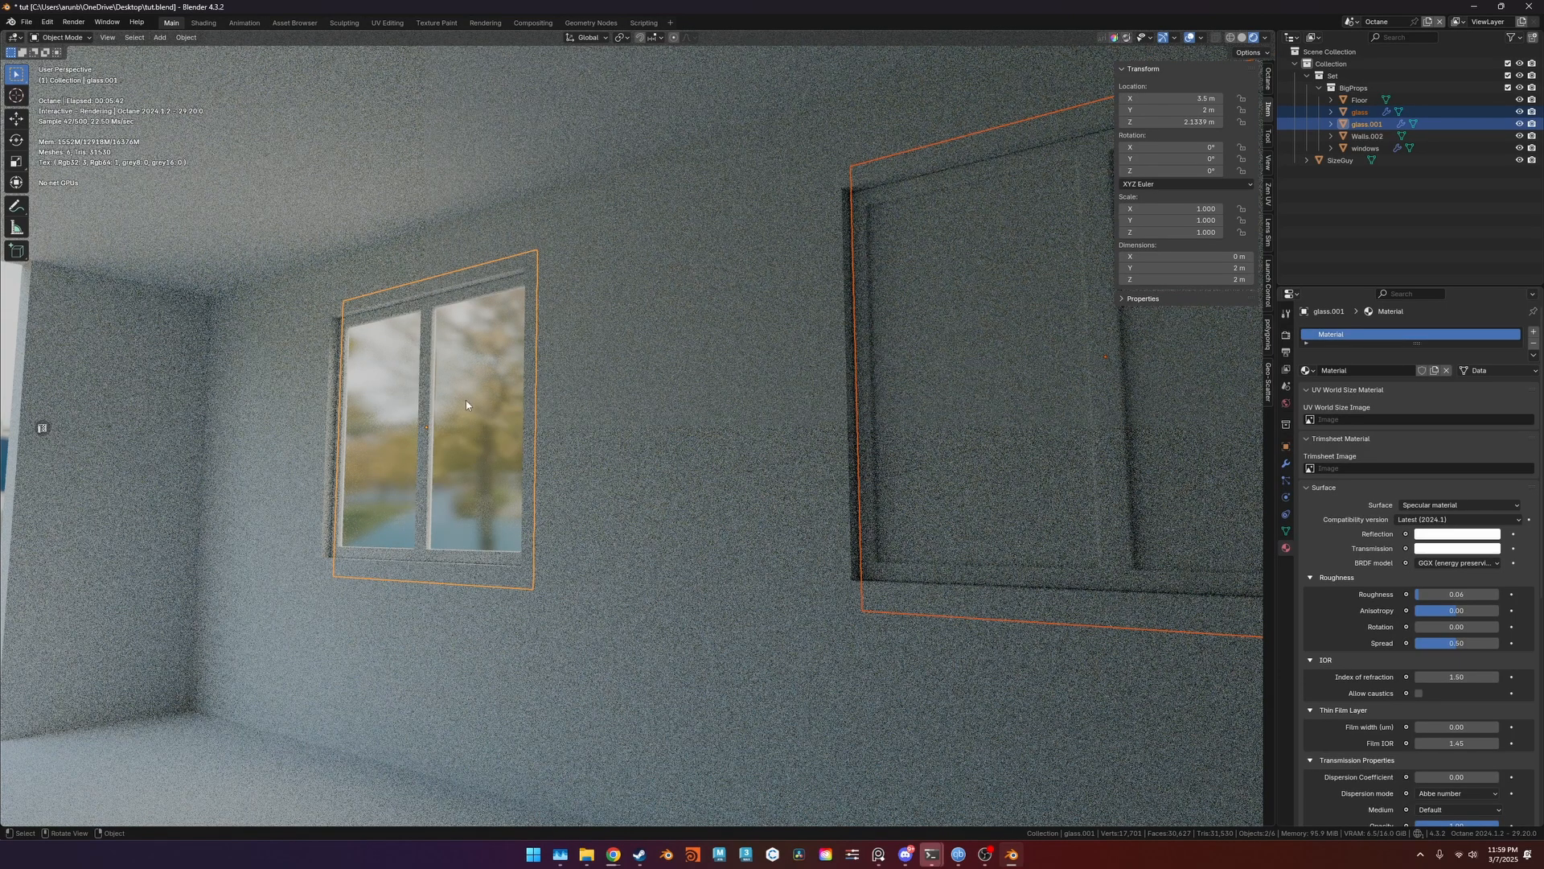
key("ctrl+l")
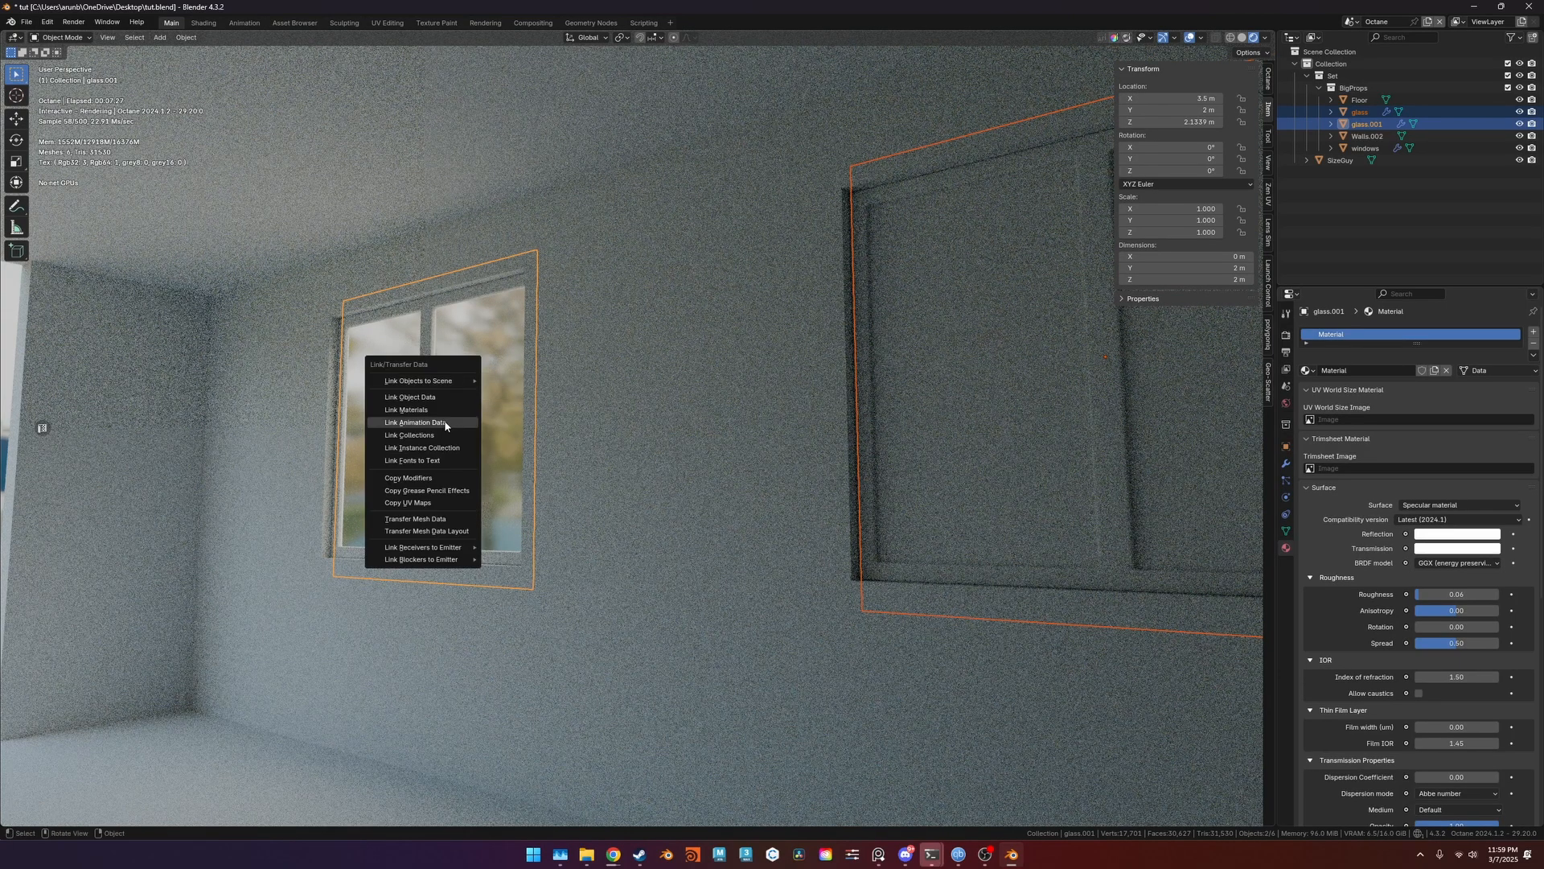
left_click(439, 412)
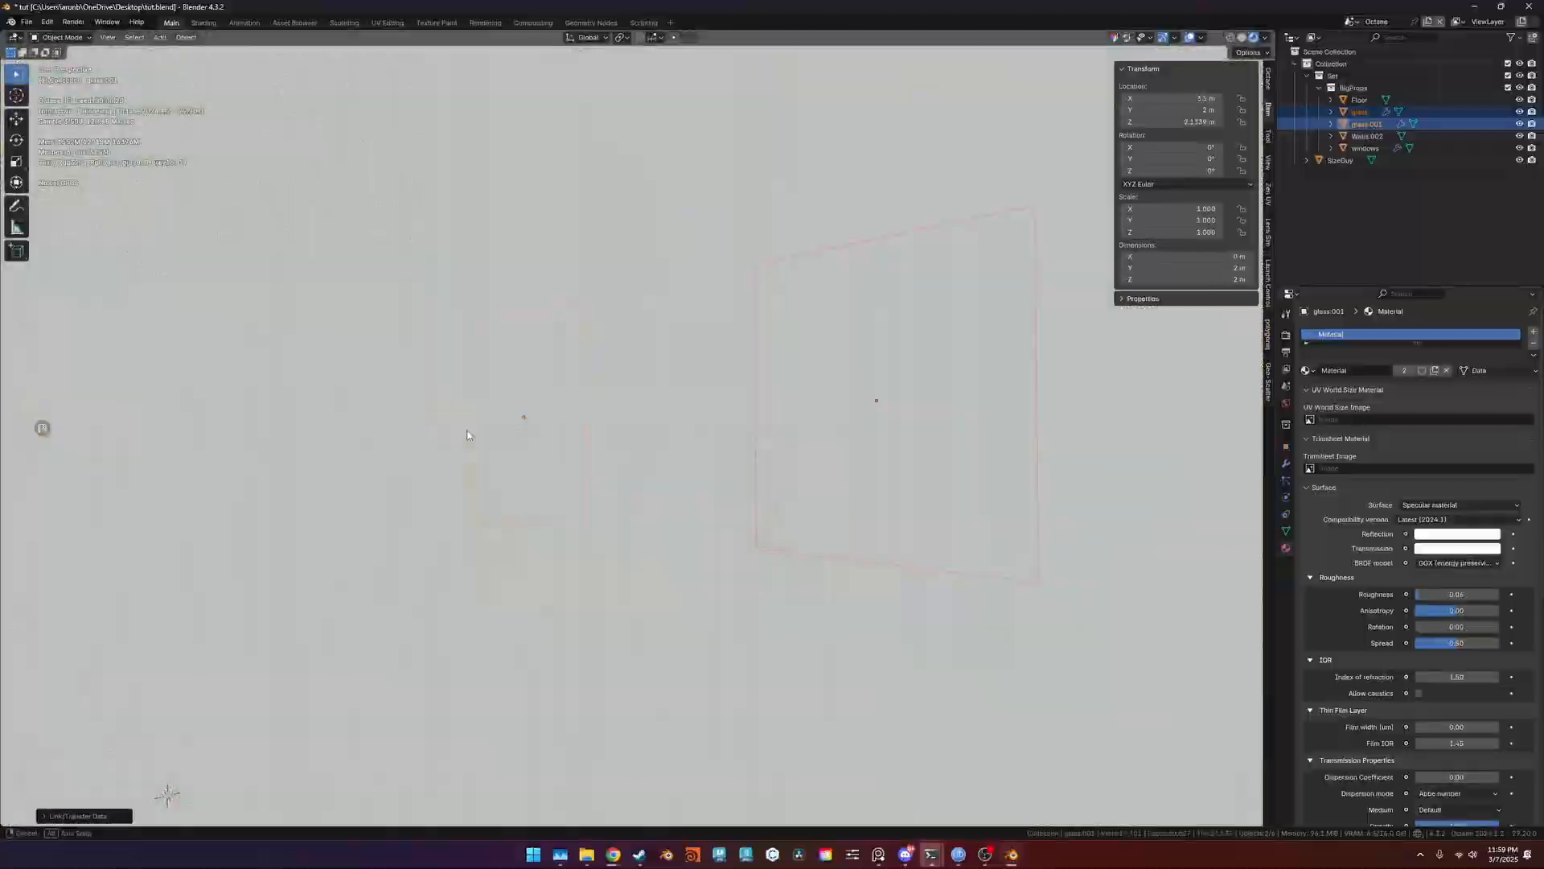
Select the window frames and create a new material for them named WindowFrame.
middle_click_drag(467, 434, 724, 418)
left_click(555, 420)
scroll(689, 427, "down", 4)
scroll(689, 427, "up", 5)
scroll(723, 418, "down", 4)
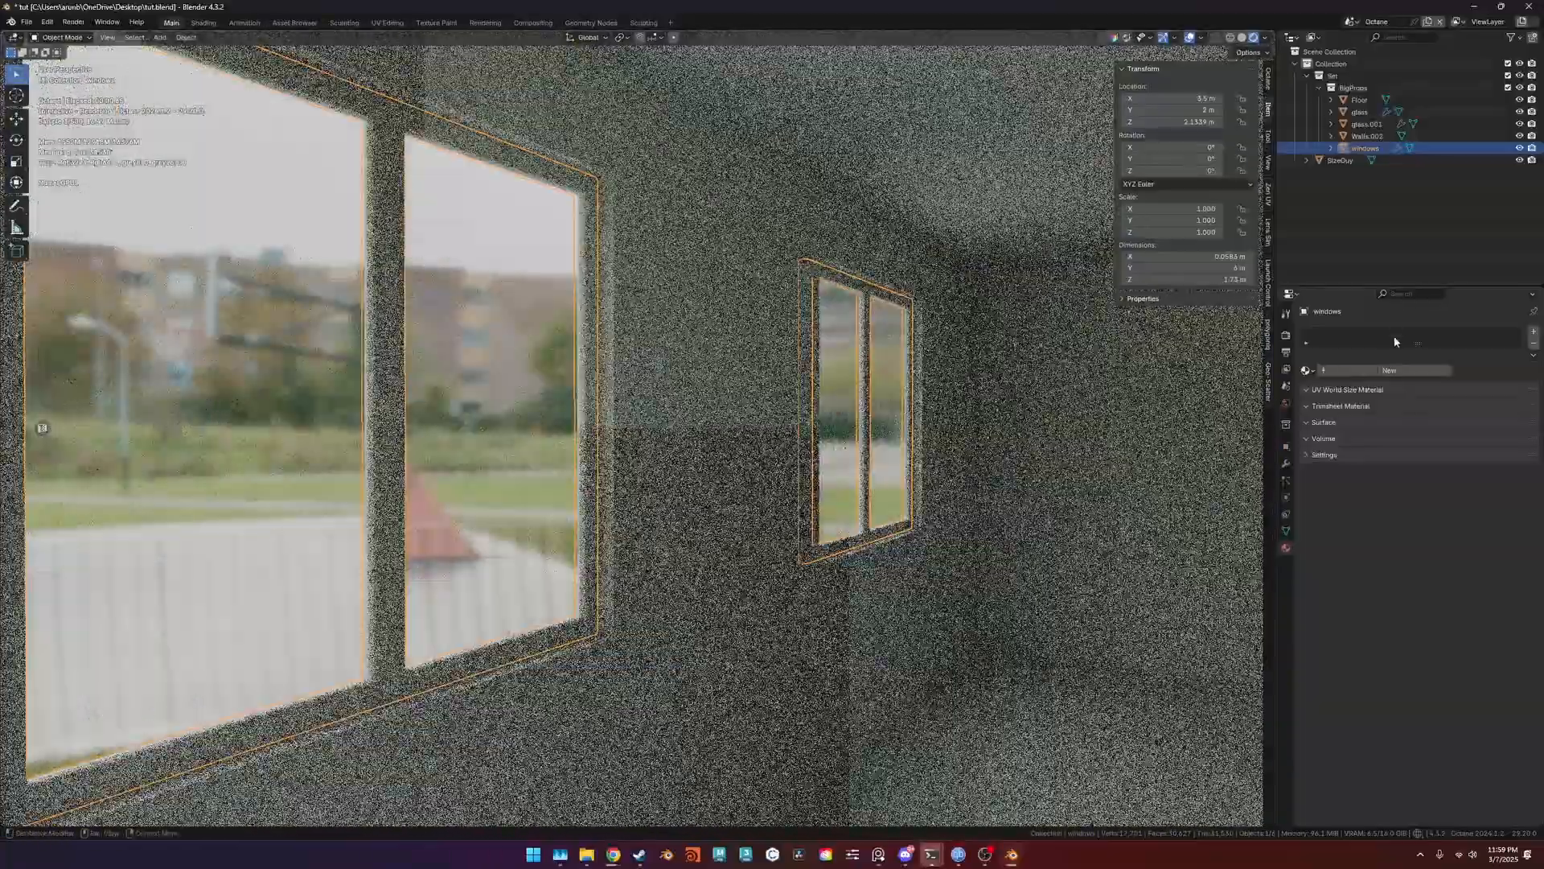
left_click(1378, 373)
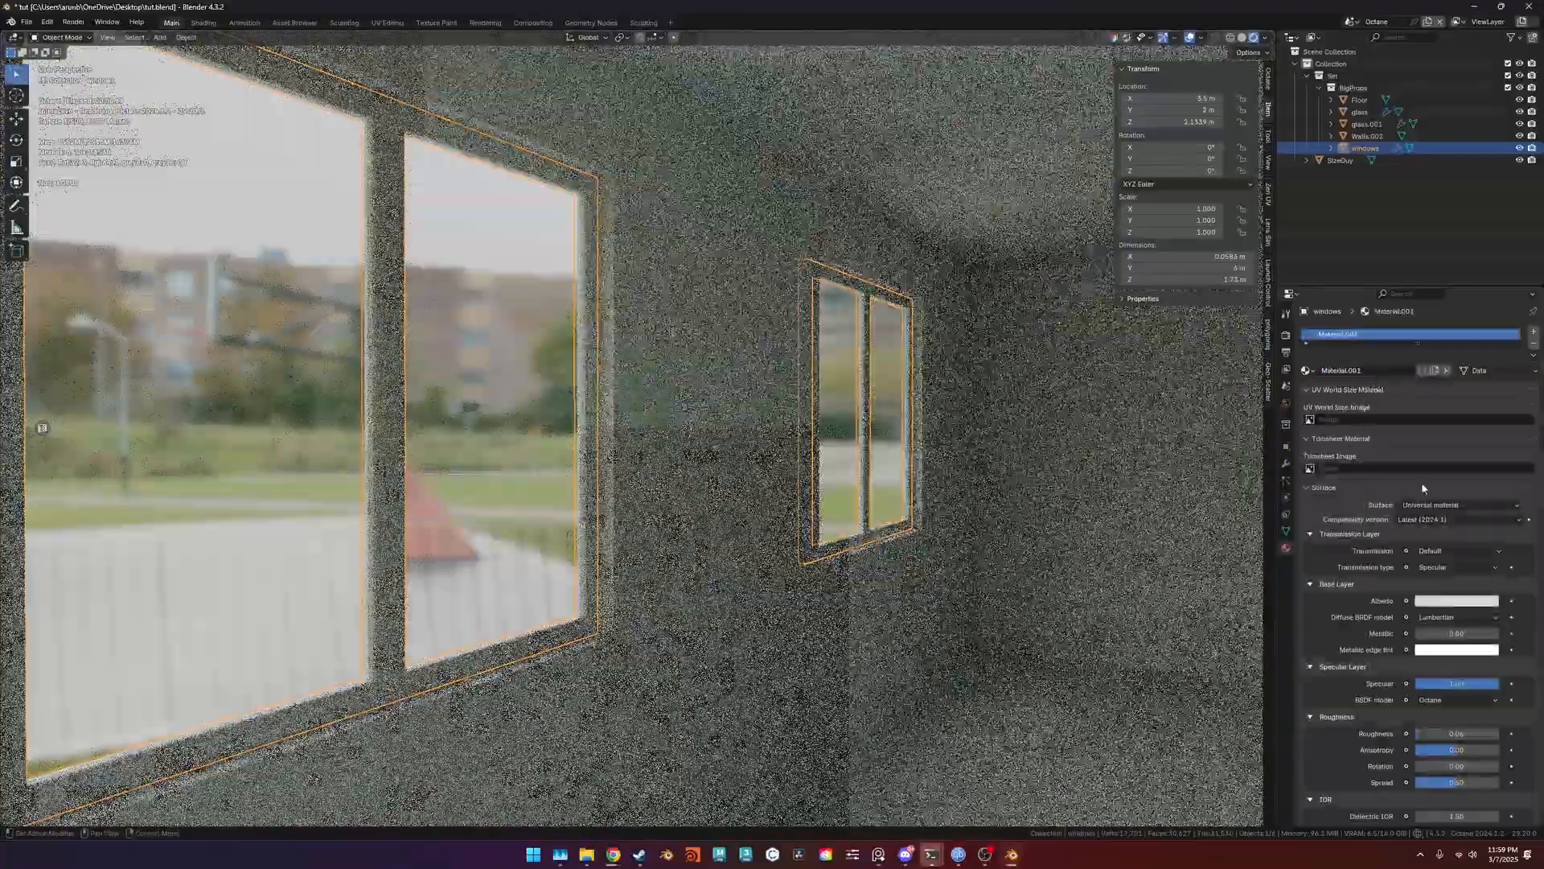
left_click(1365, 367)
type("Wind")
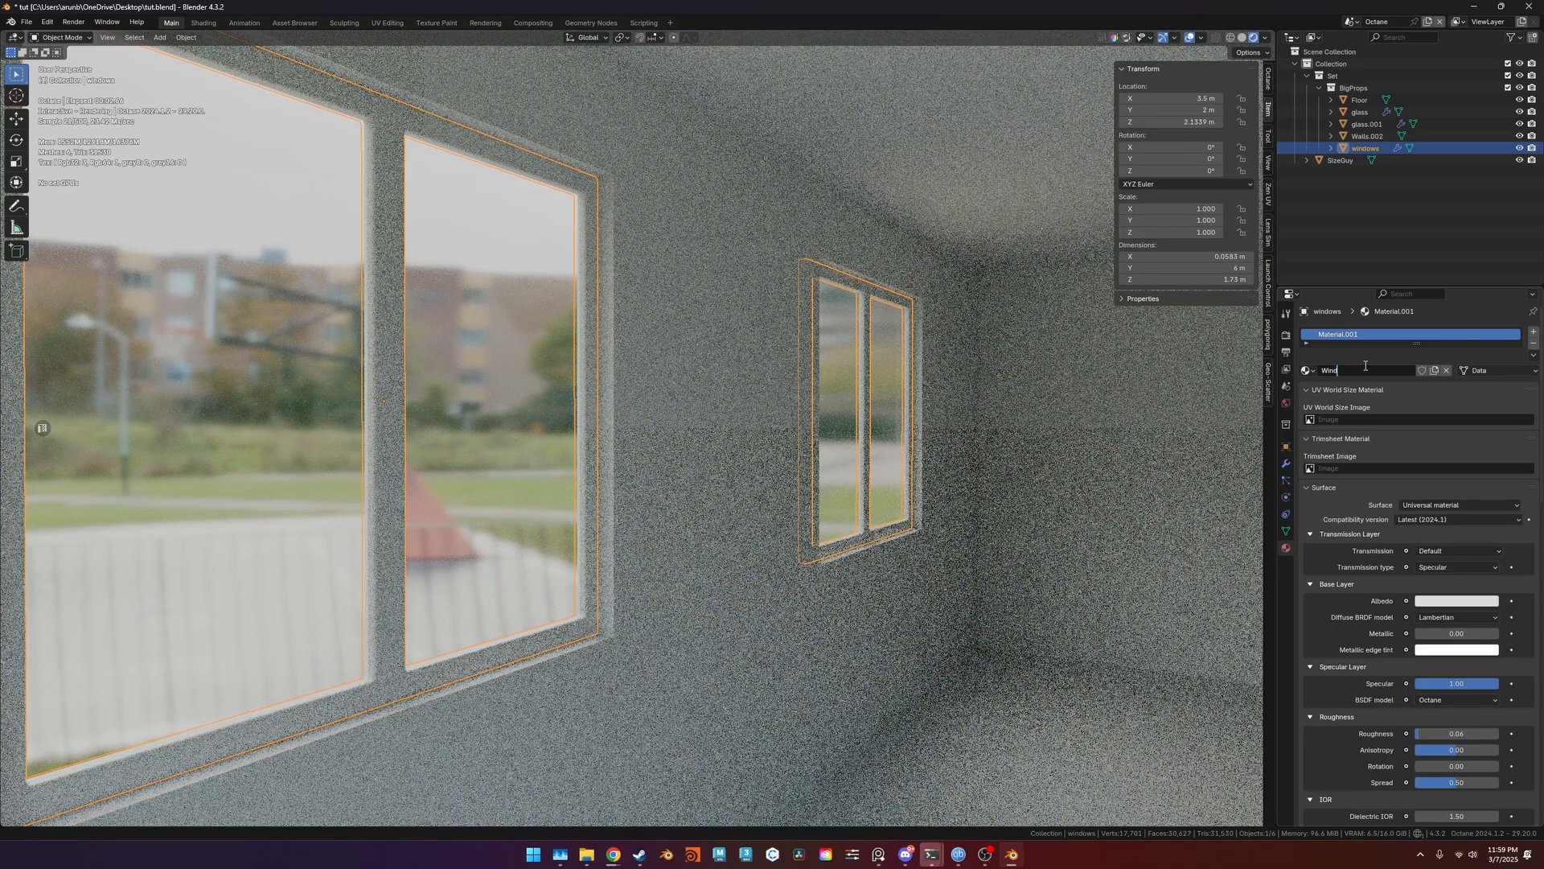
type("owF")
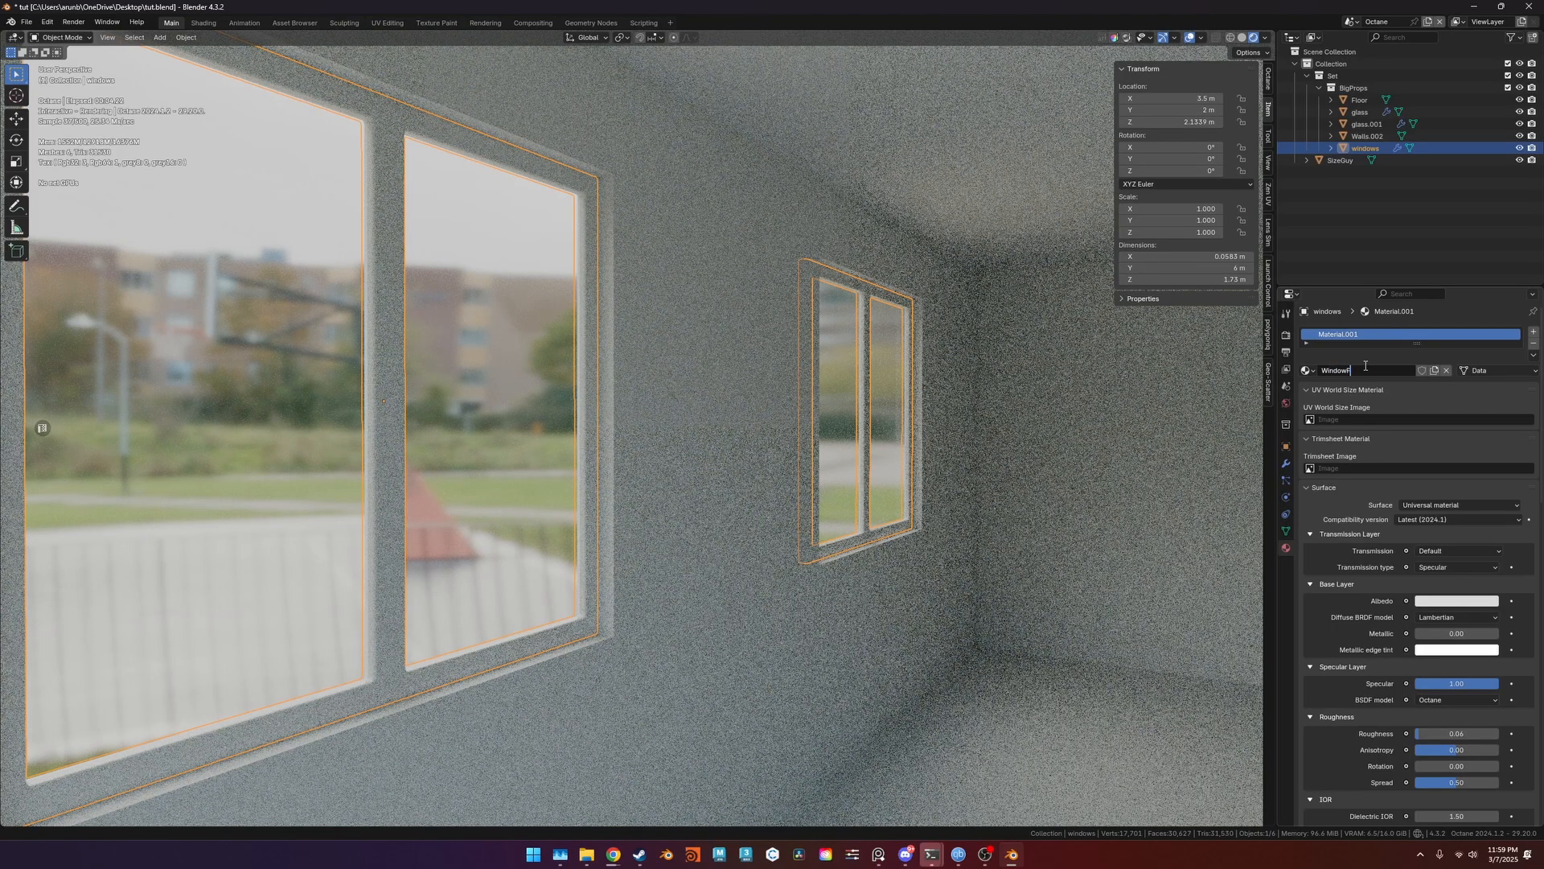
key("Return")
Rename the material shared by the glass panes to WindowGlas.
left_click(441, 416)
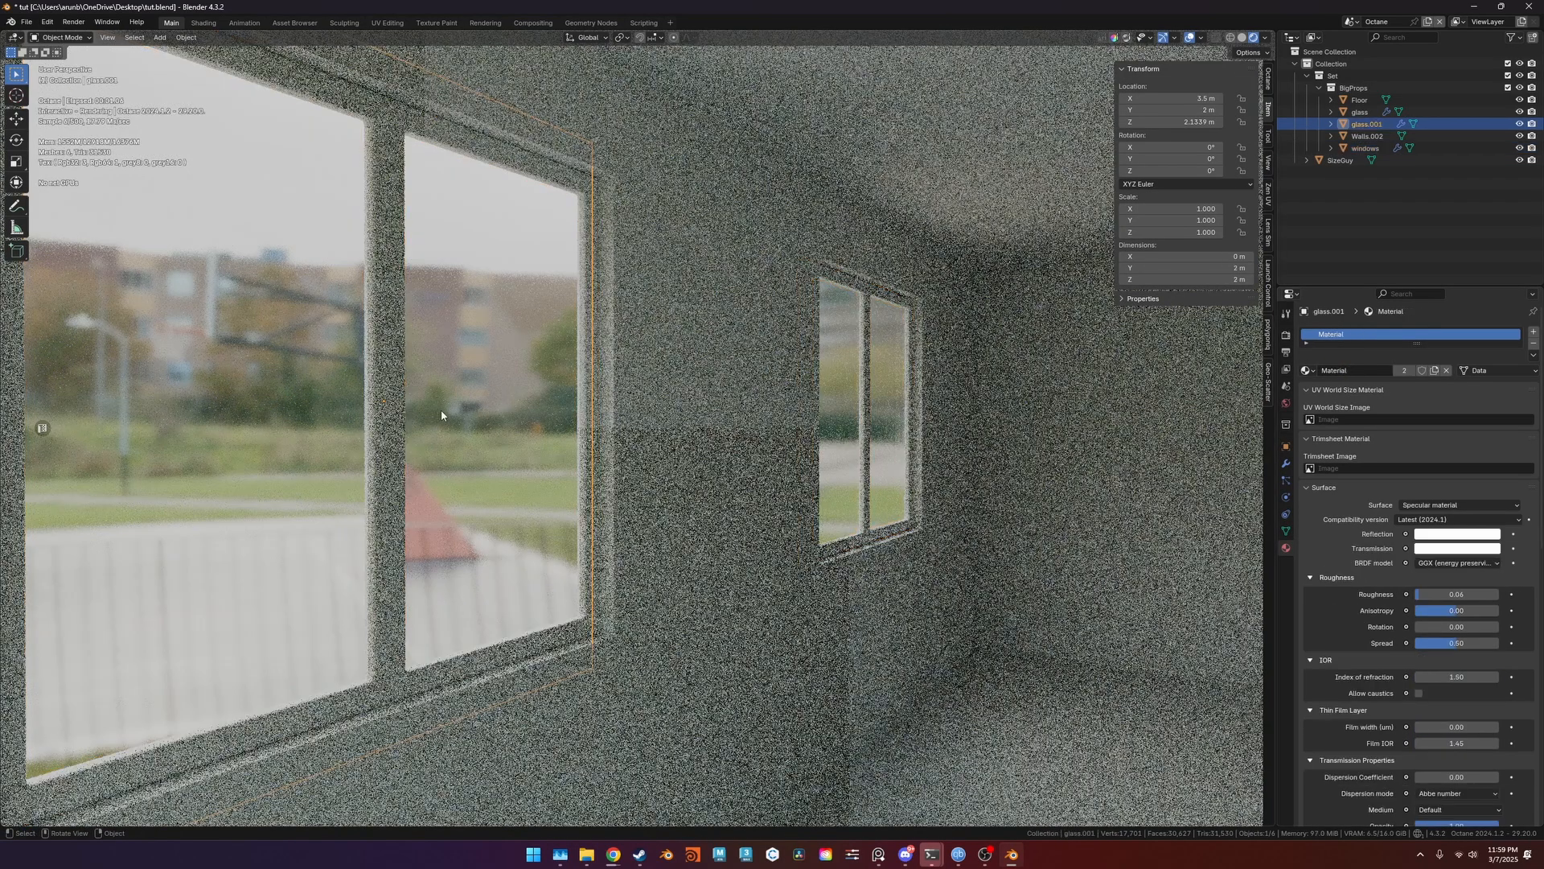
double_click(1348, 370)
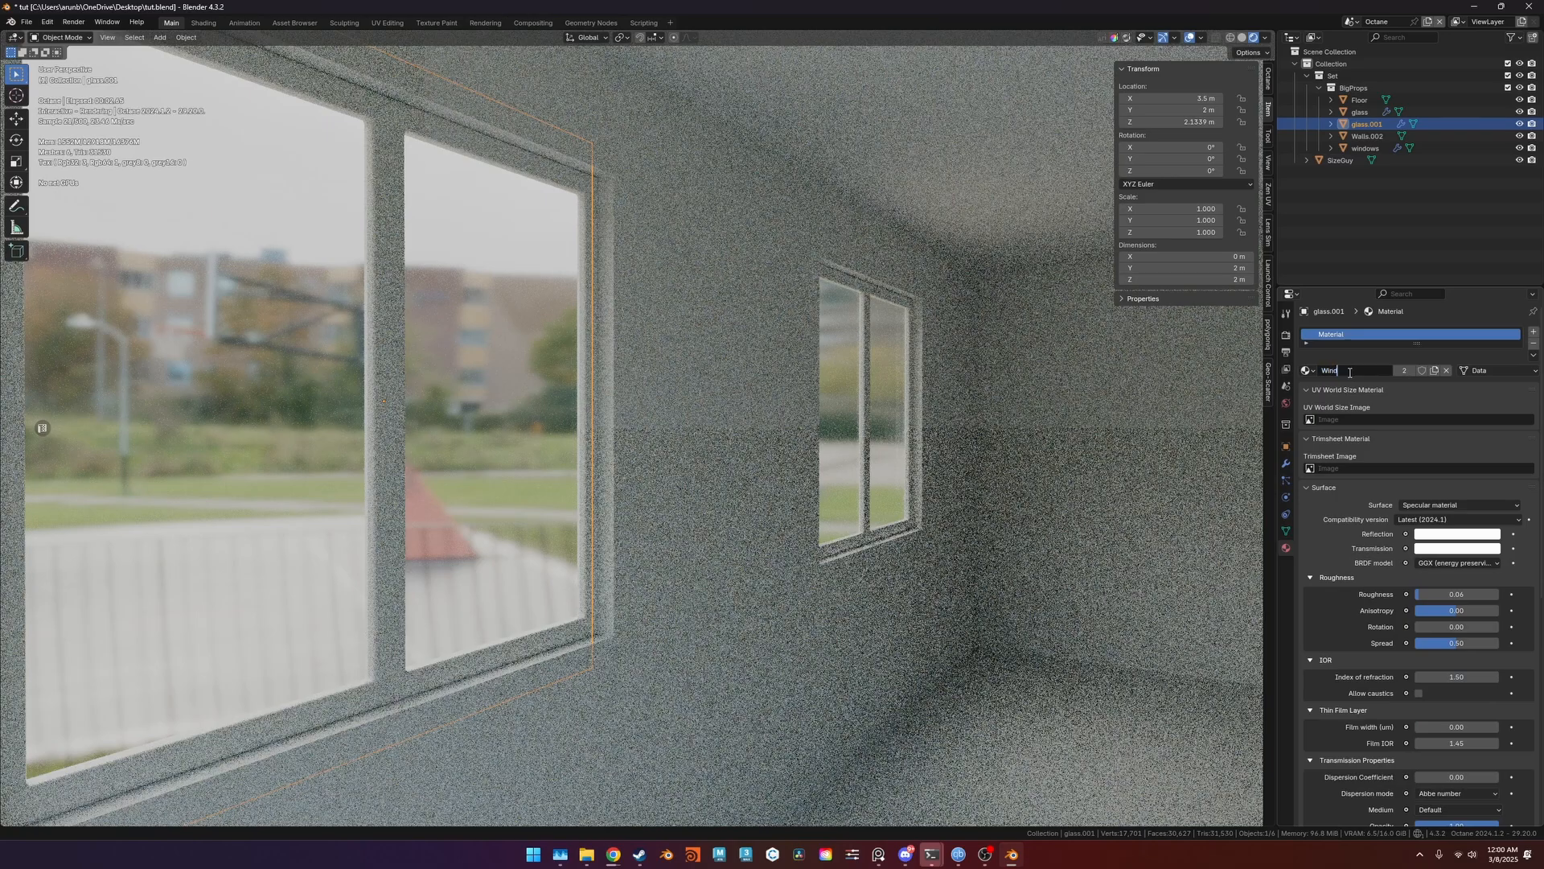
type("Window")
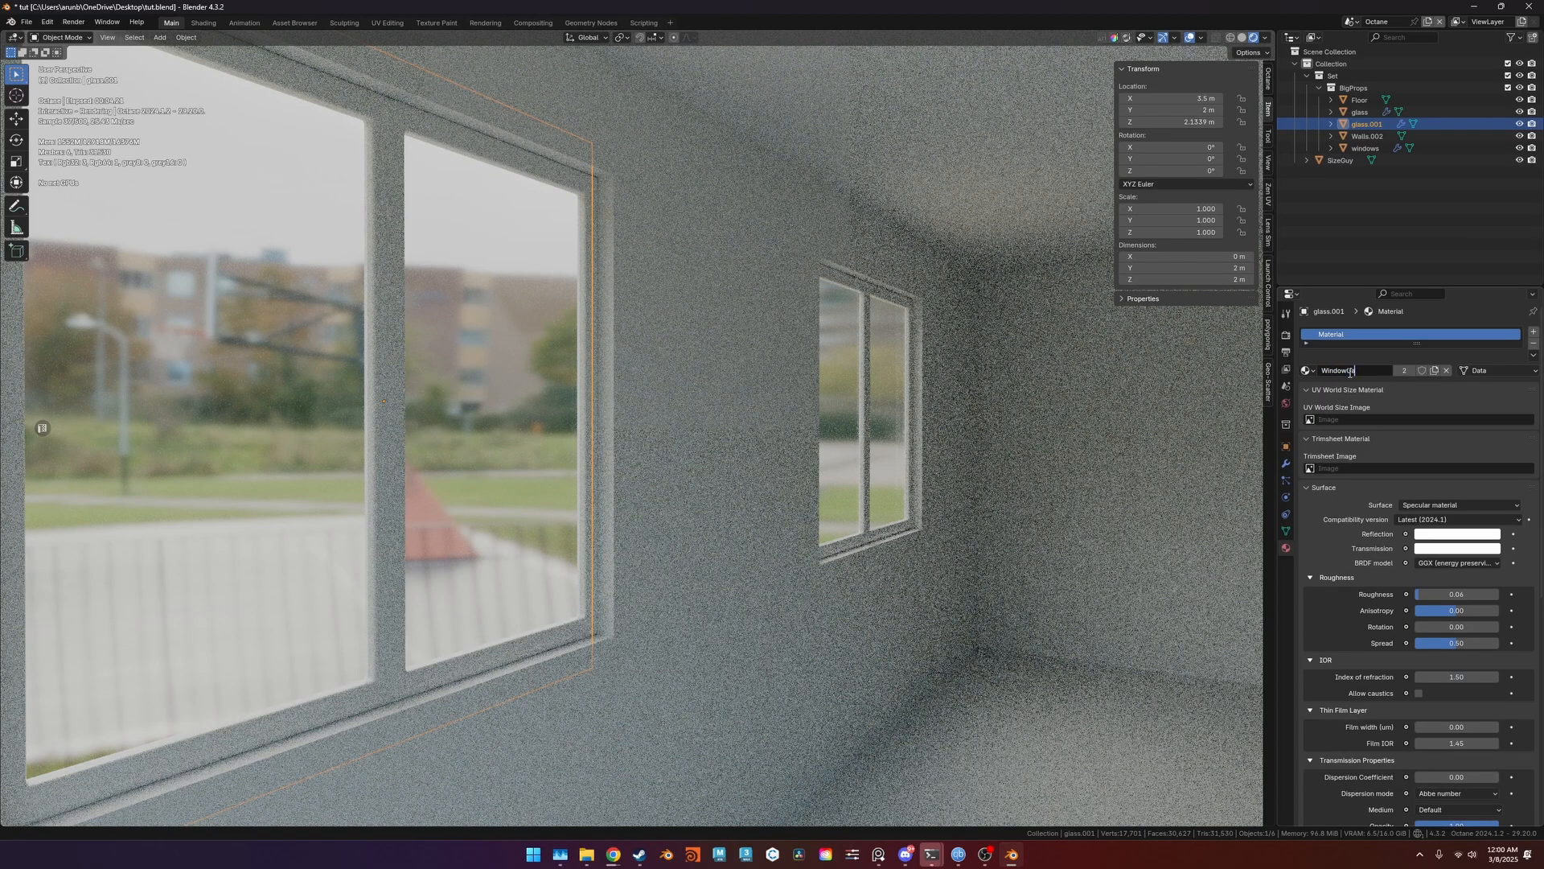
type("Glas")
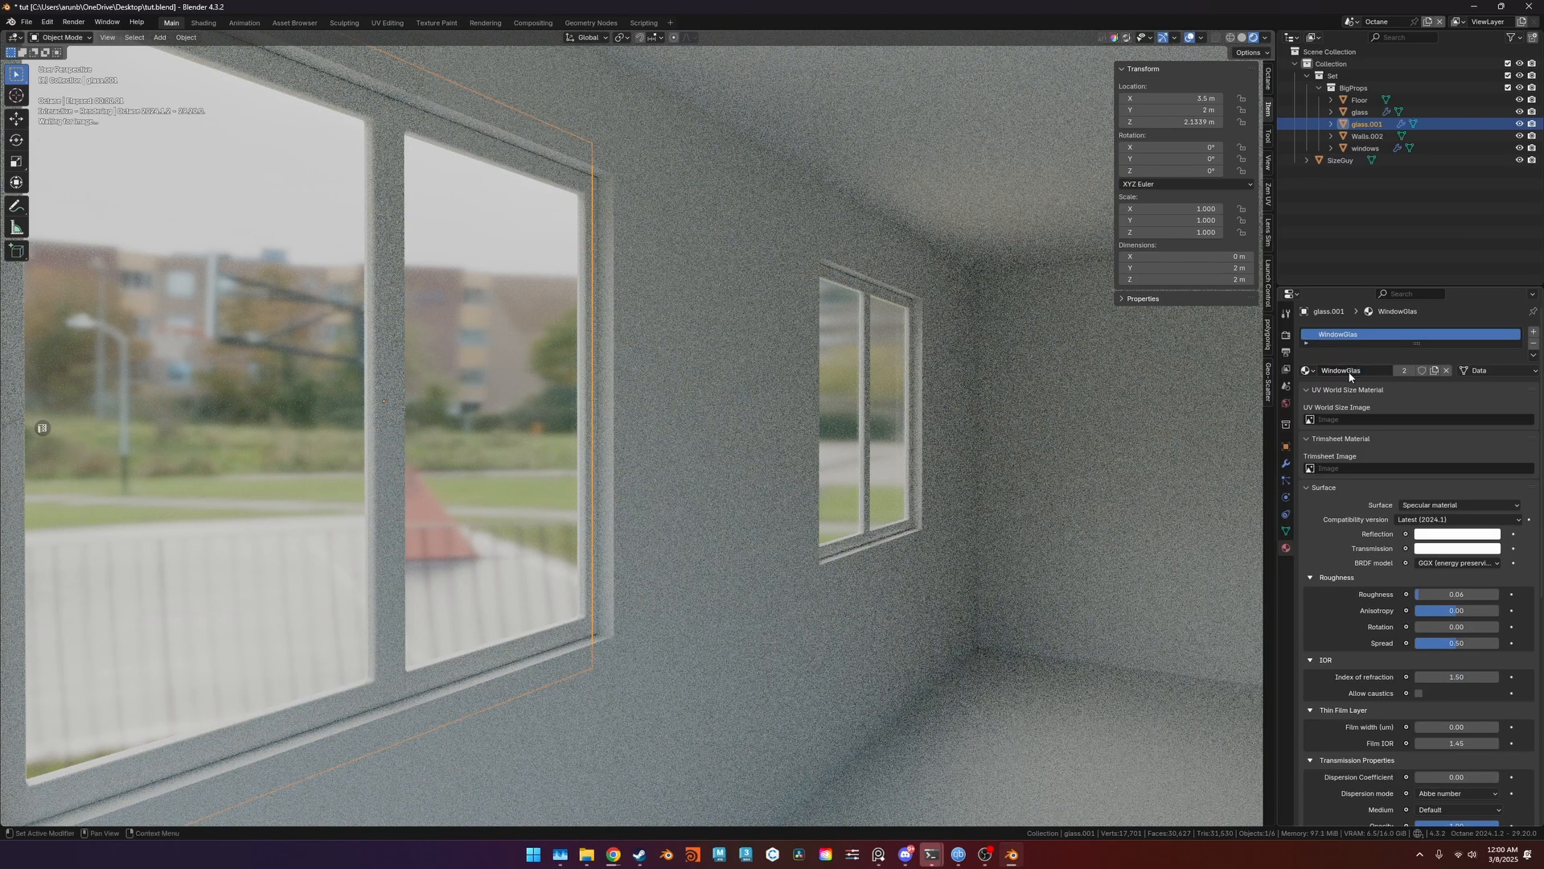
key("Return")
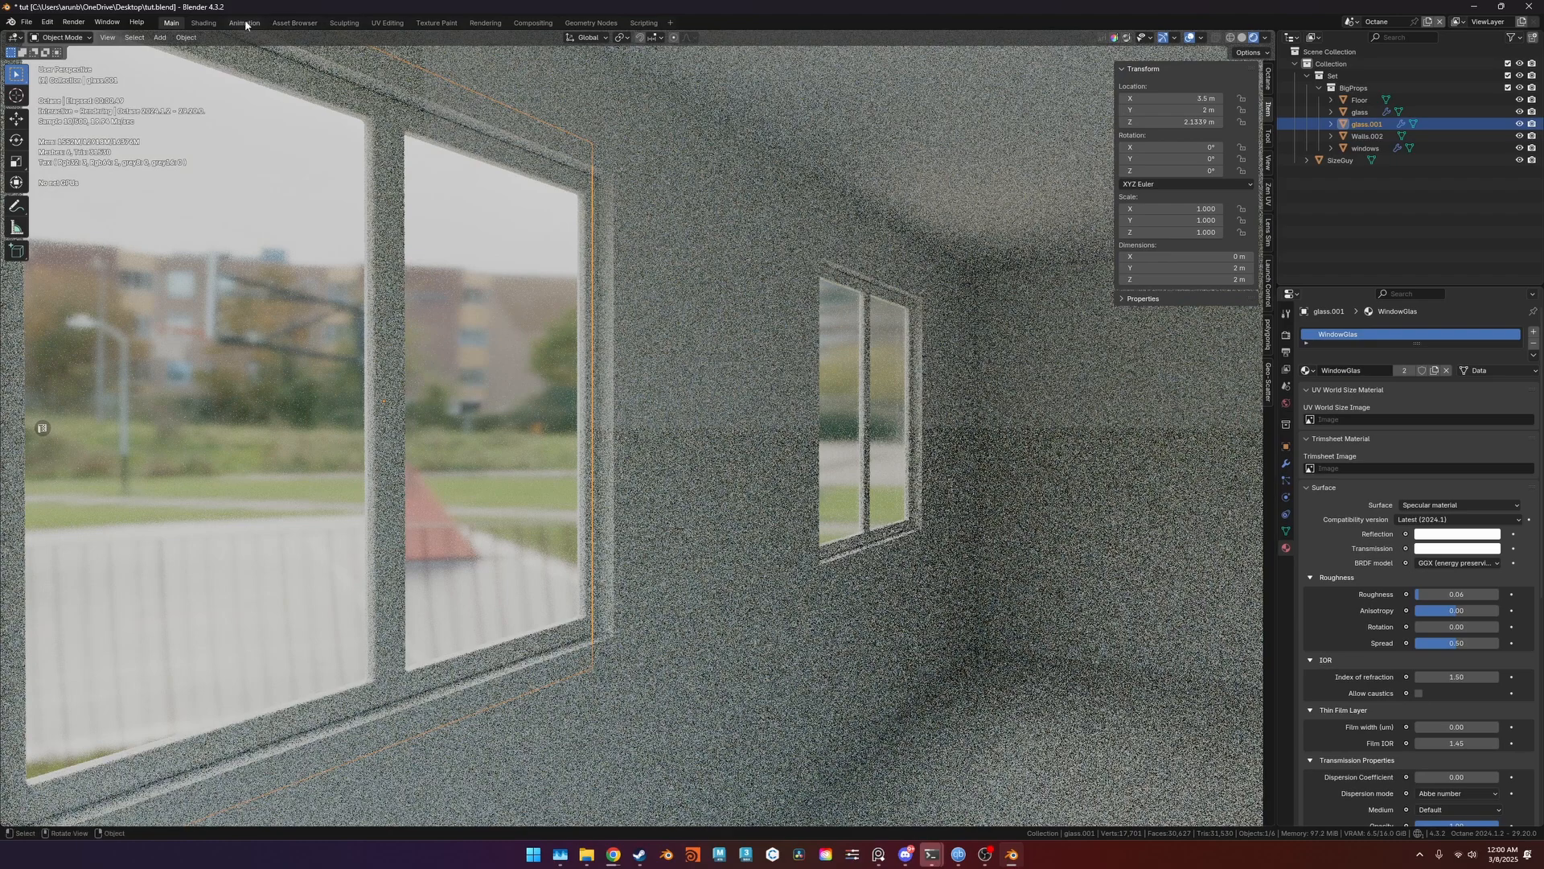
Open the Shading workspace and display the window close up in Rendered shading.
key("ctrl+Page_Down")
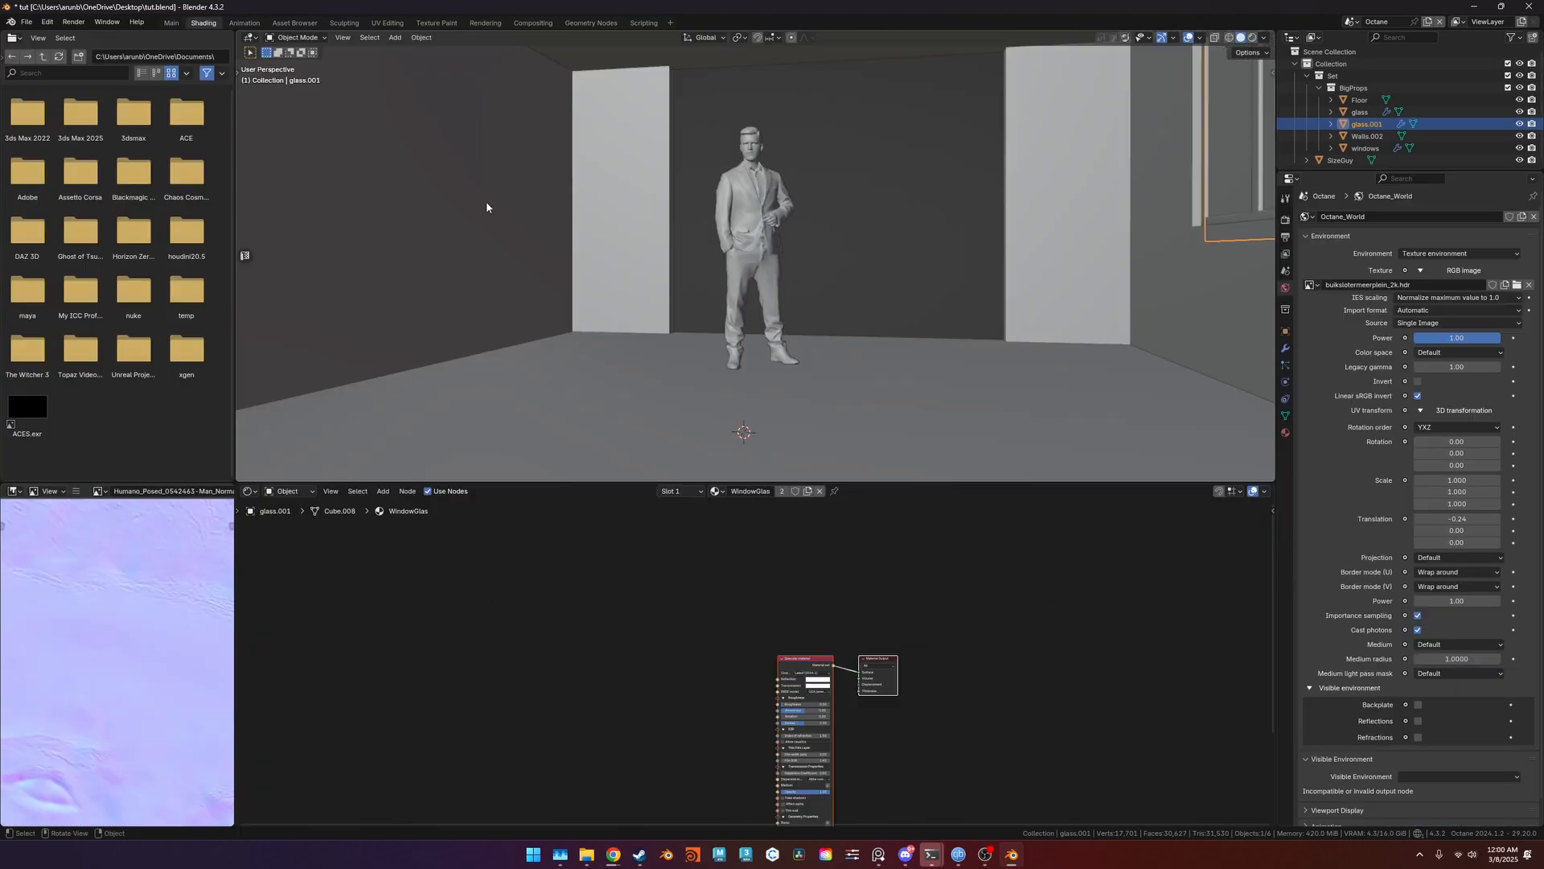
middle_click_drag(689, 243, 585, 302)
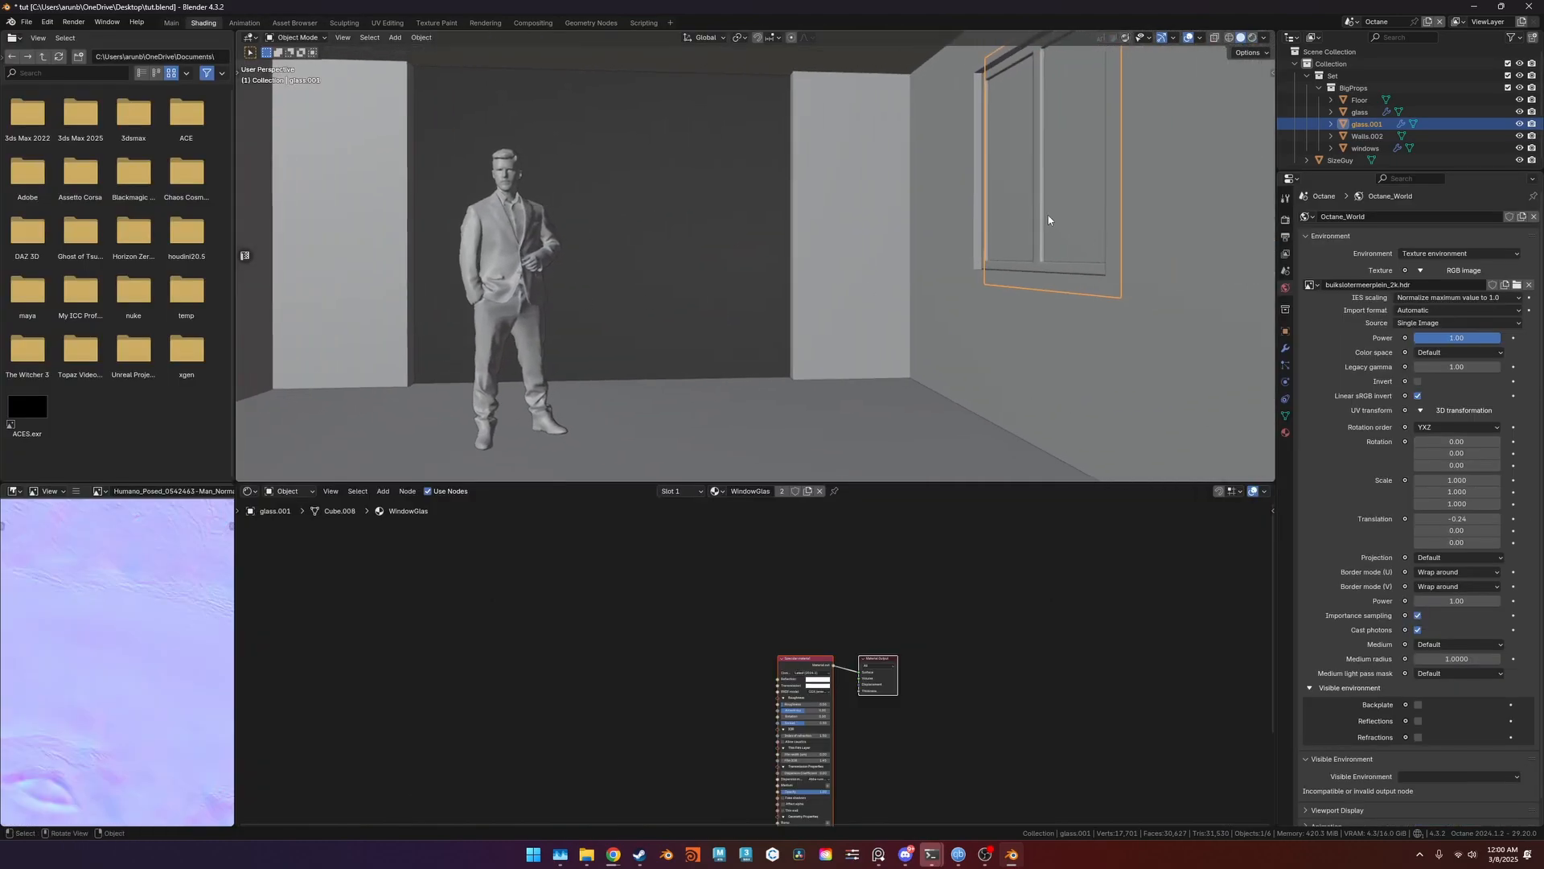
mouse_move(1044, 214)
middle_mouse_down()
mouse_move(1091, 211)
mouse_move(861, 283)
middle_mouse_up()
key("z")
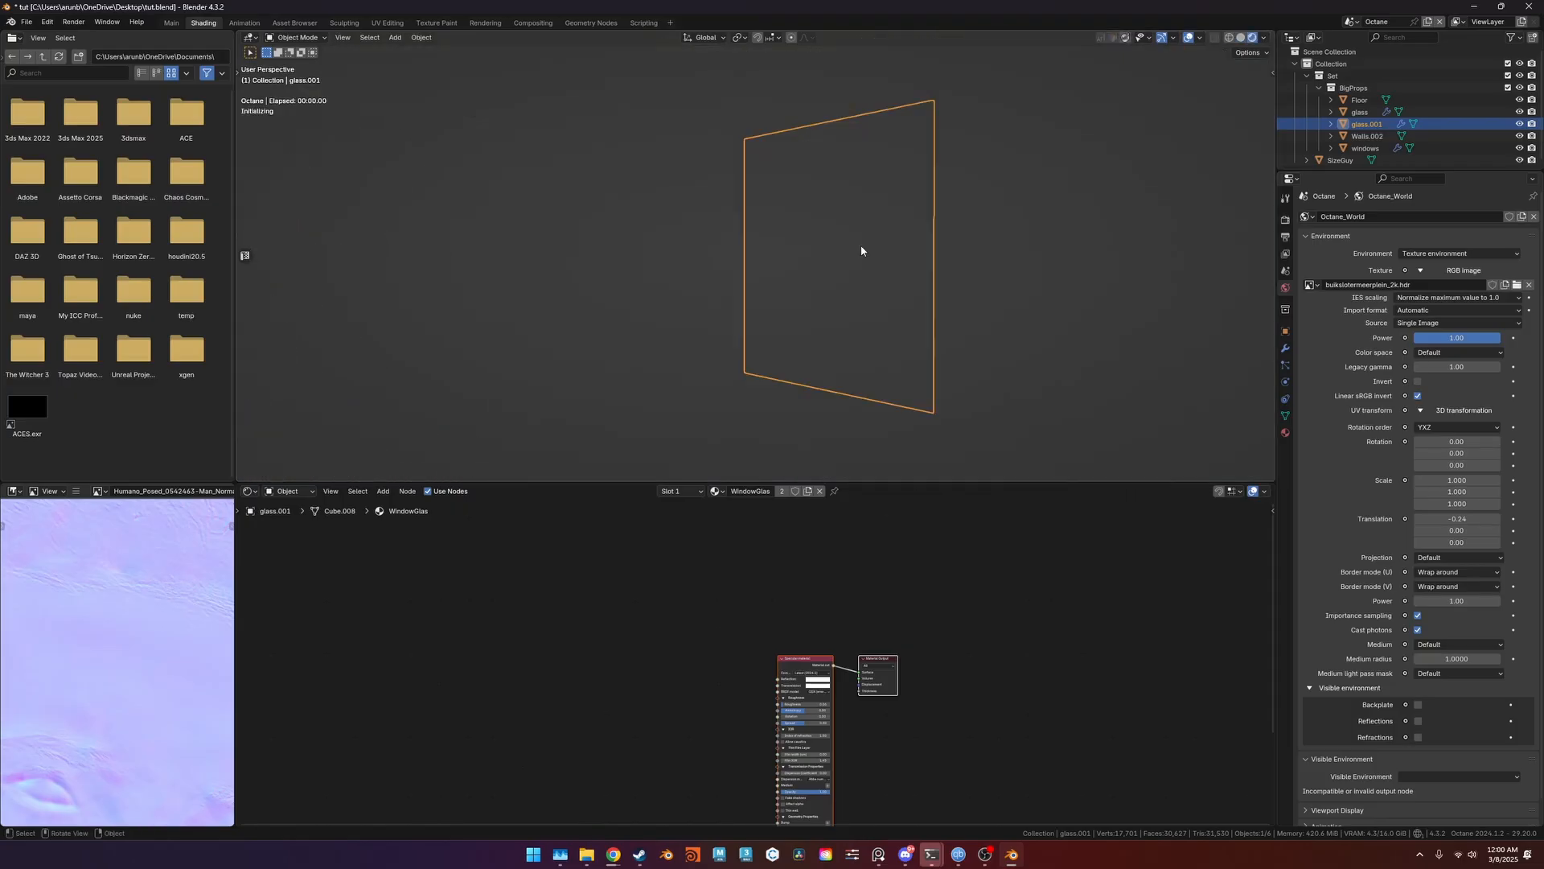
scroll(860, 275, "up", 1)
scroll(860, 274, "up", 3)
middle_click_drag(1063, 459, 1006, 331, "shift")
Set the WindowFrame material's Metallic to about 0.31 and its BSDF model to GGX (energy preserving).
left_click(973, 326)
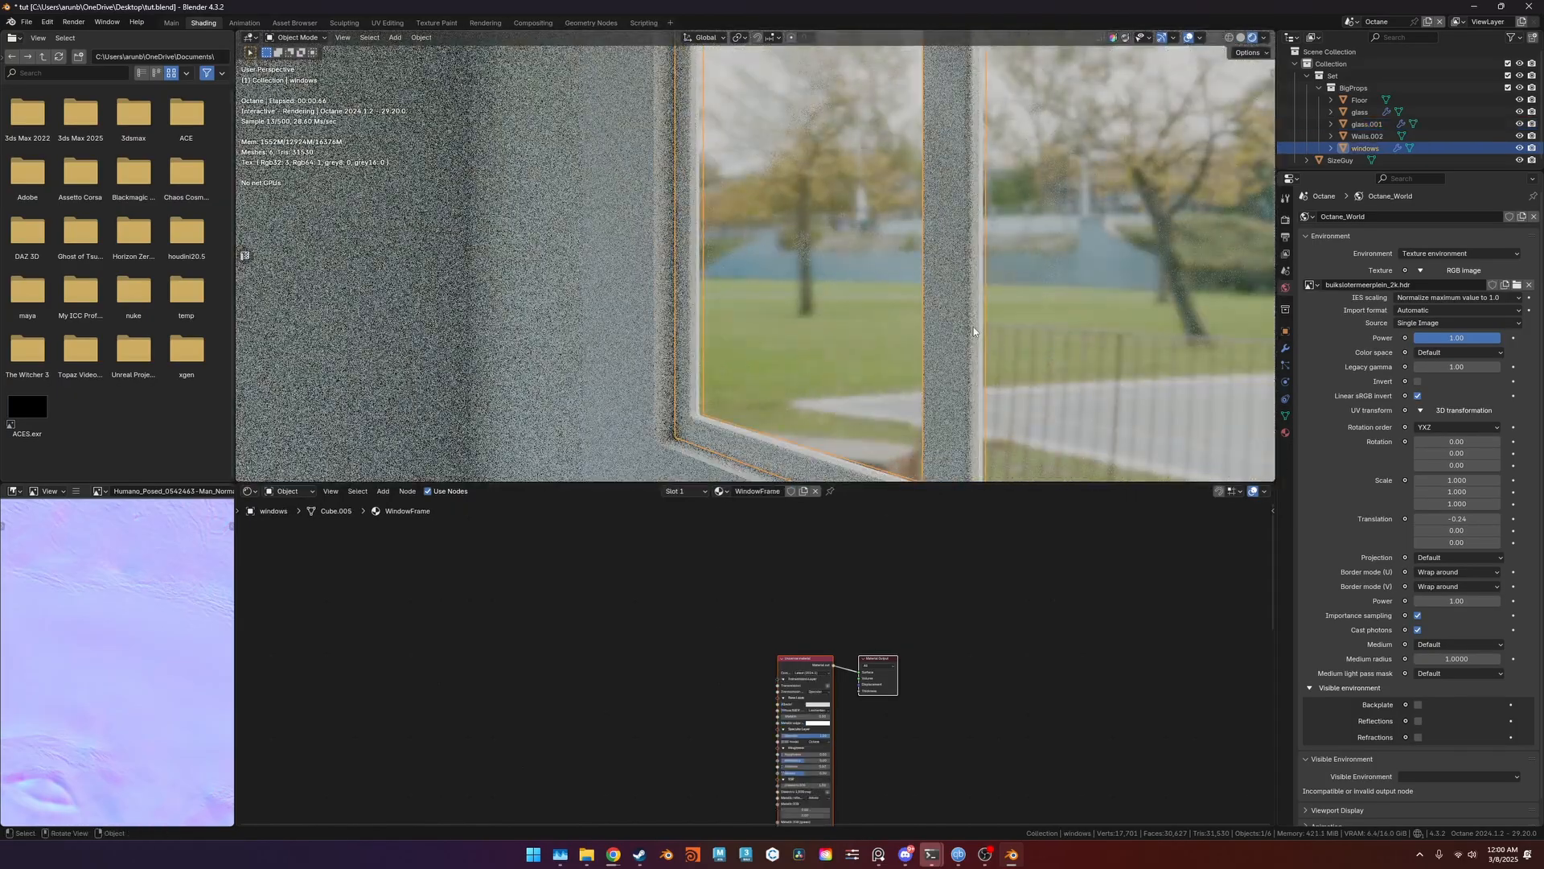
scroll(961, 328, "down", 1)
scroll(957, 333, "down", 1)
scroll(729, 619, "up", 5)
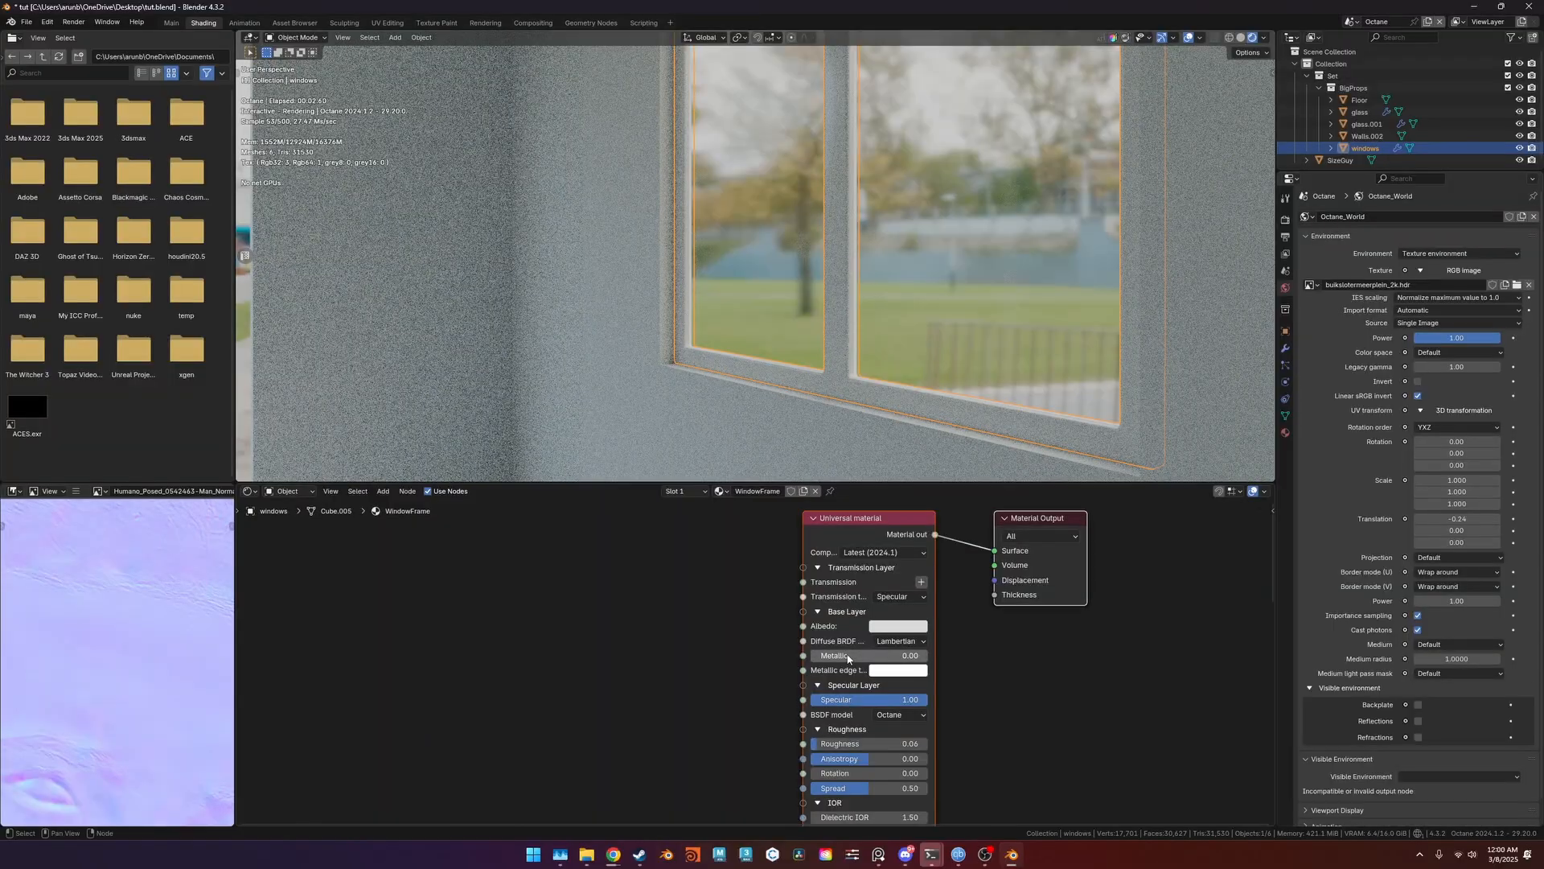
mouse_move(847, 655)
left_mouse_down()
mouse_move(902, 655)
mouse_move(860, 655)
left_mouse_up()
left_click(901, 716)
left_click(909, 775)
Try an orange albedo (#DA9551) on the WindowFrame material and undo the colour change.
left_click(896, 626)
left_click_drag(925, 481, 911, 502)
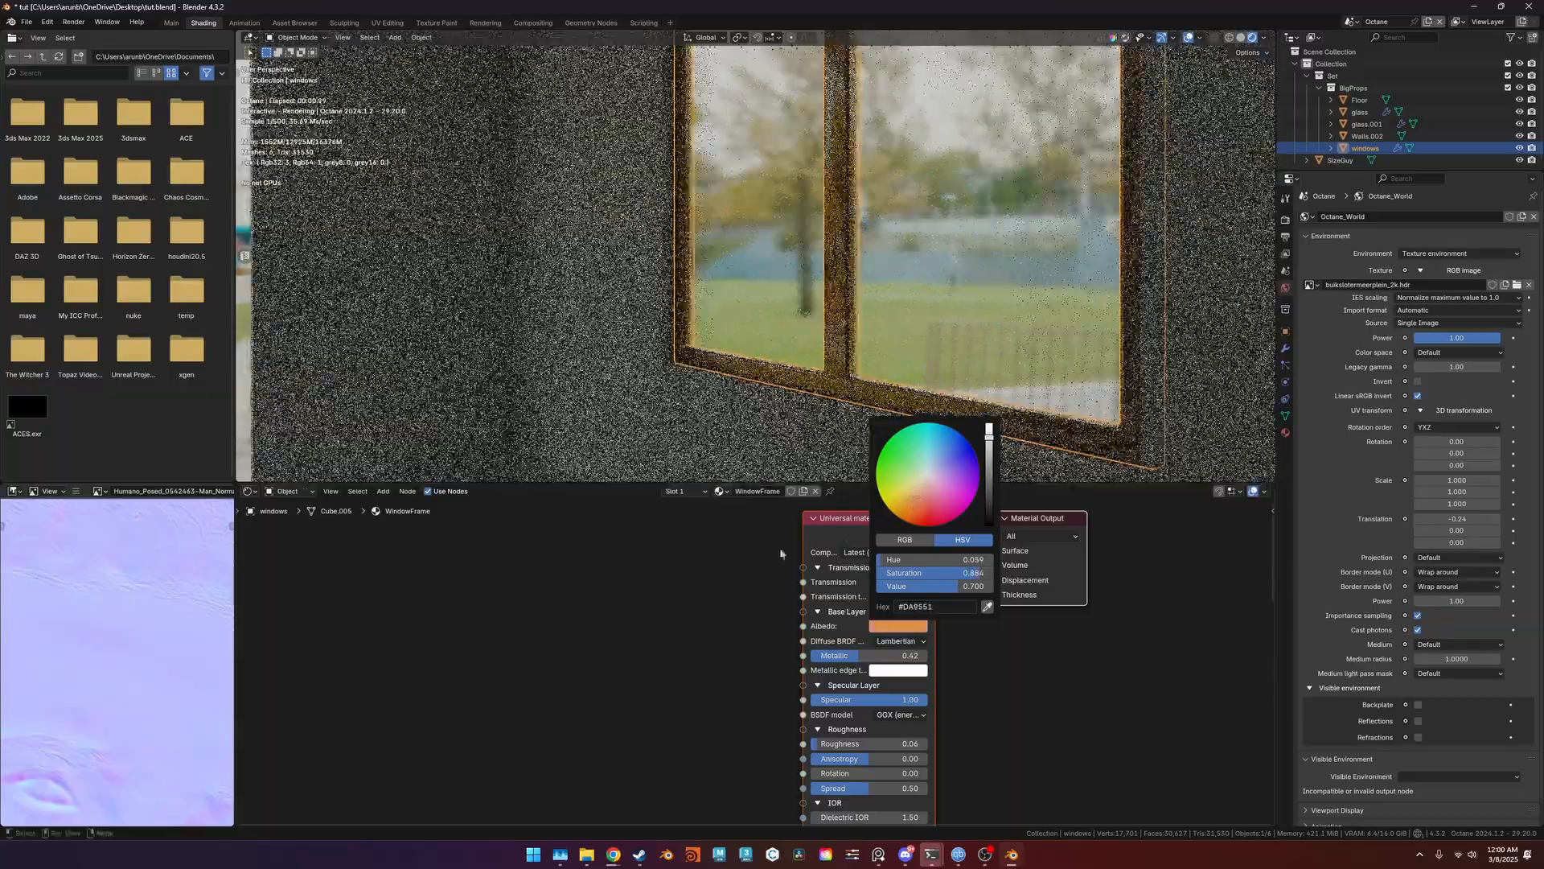
key("ctrl+z")
key("ctrl+z")
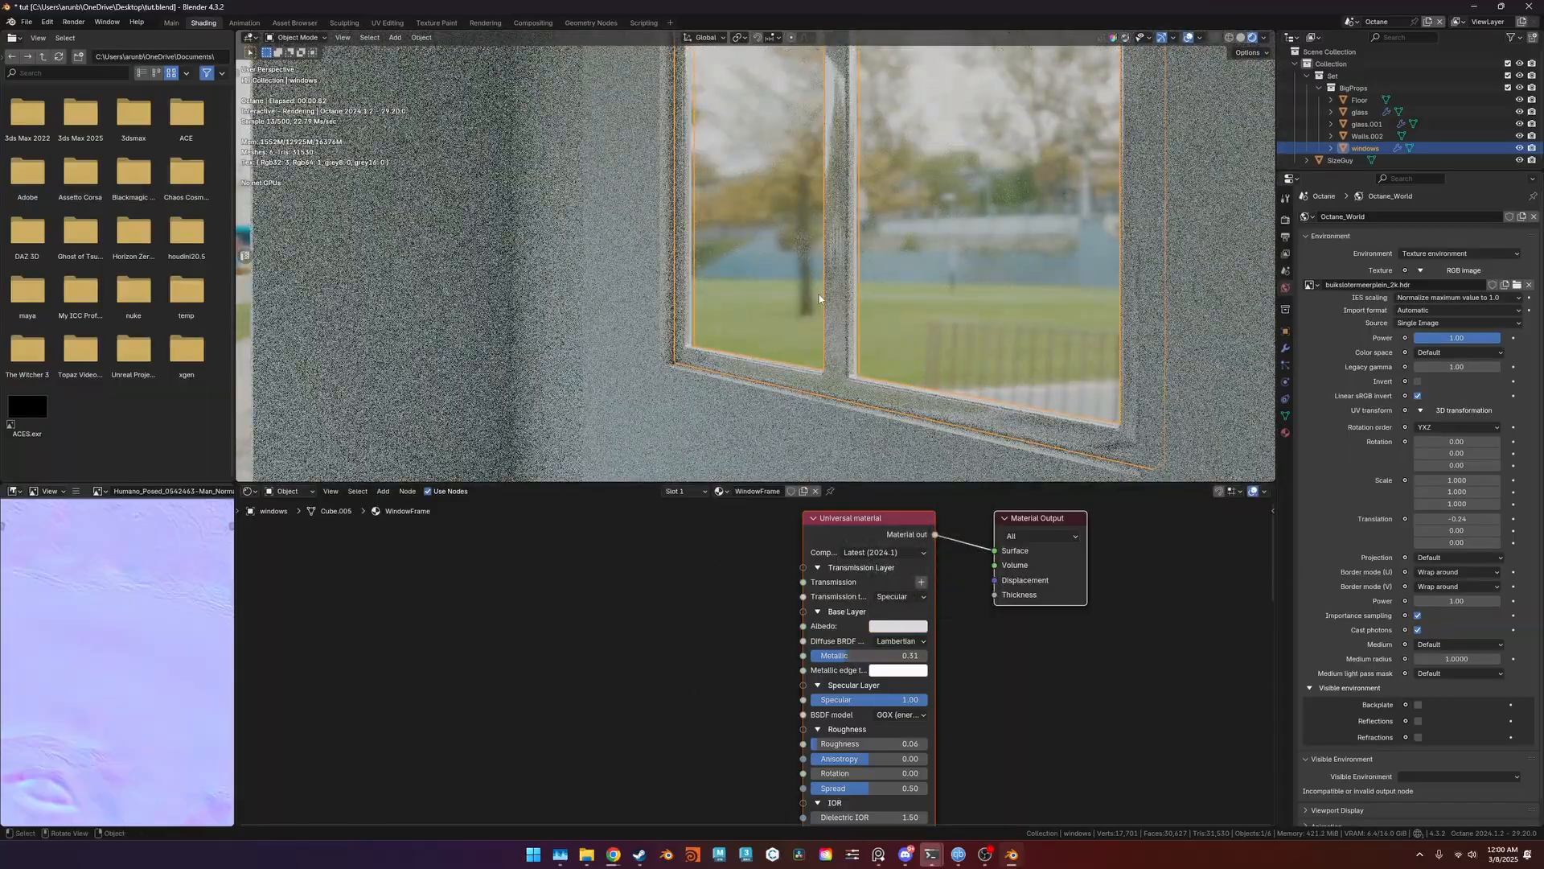
Add a Dirt texture node to the WindowFrame material and preview its output directly on the window frame.
middle_click_drag(818, 298, 715, 338)
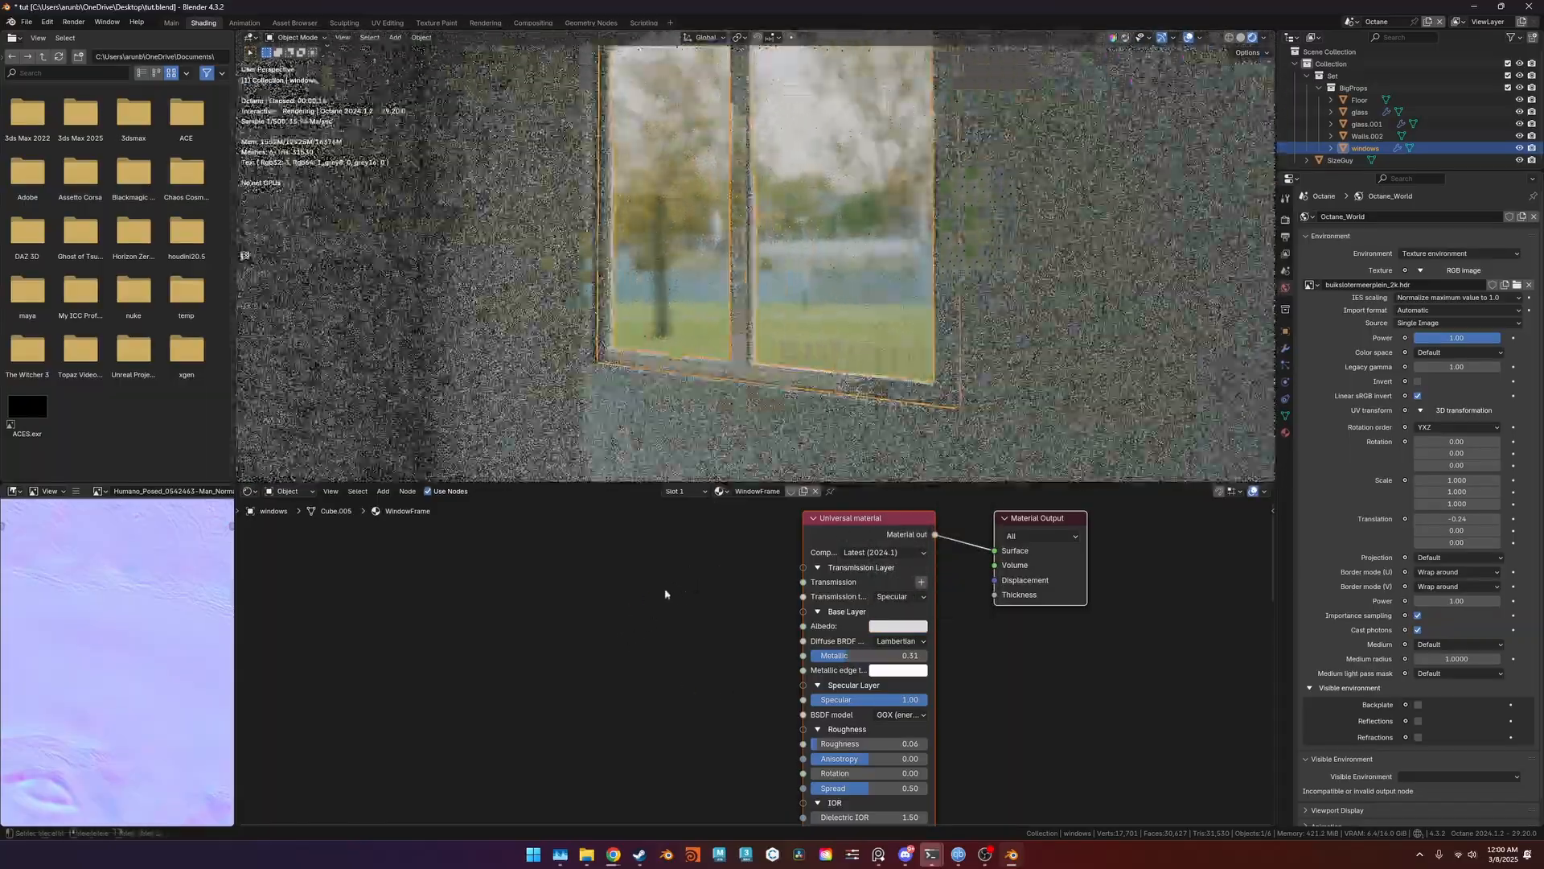
key("shift+a")
left_click(630, 576)
type("d")
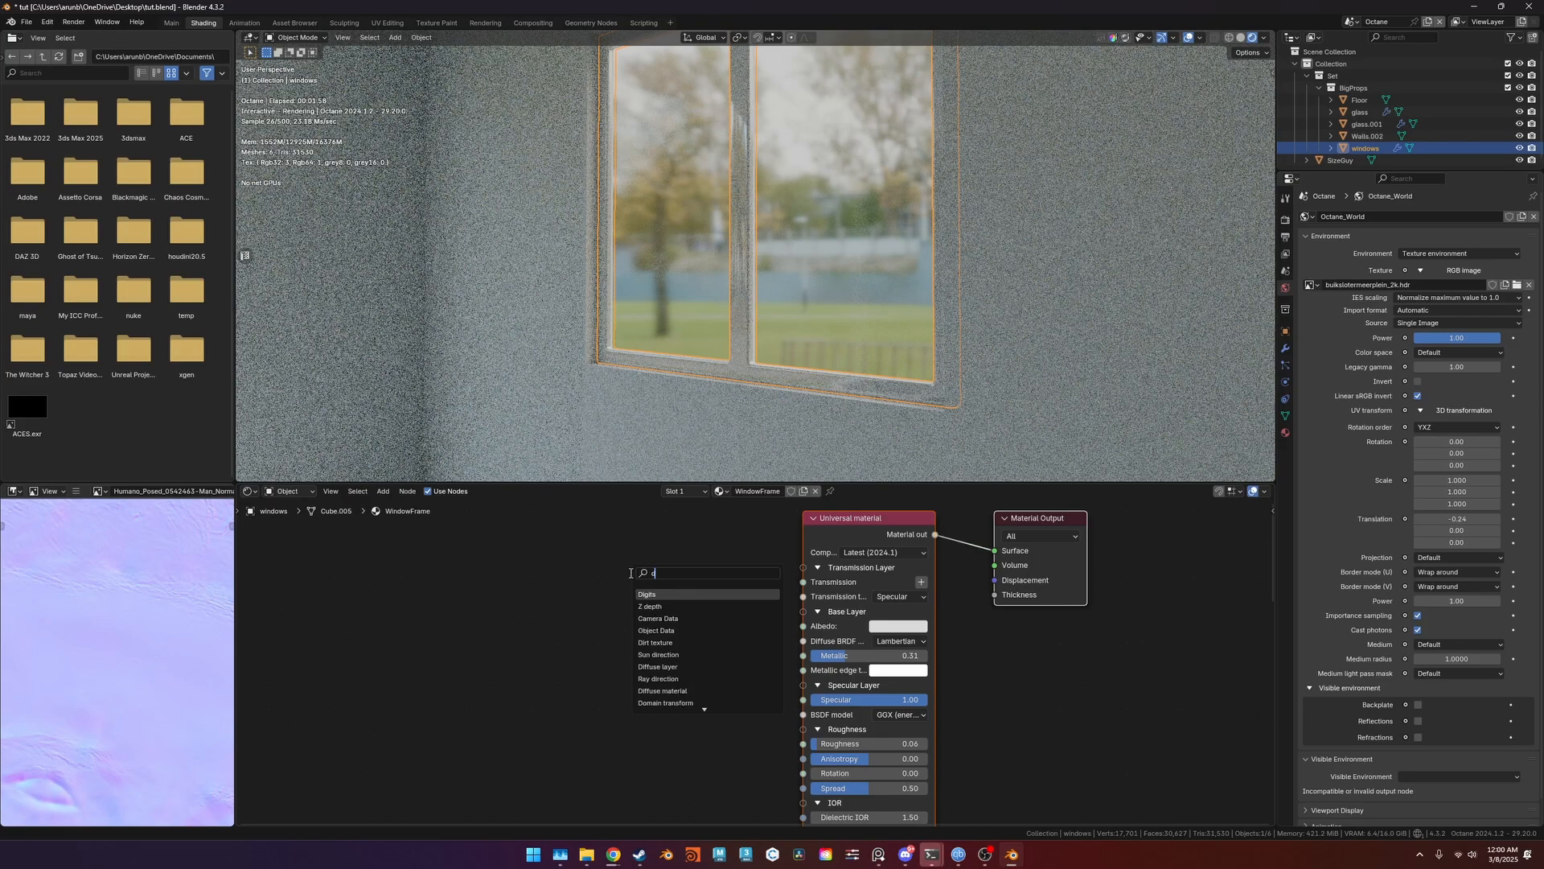
type("ir")
left_click(658, 594)
left_click(546, 623)
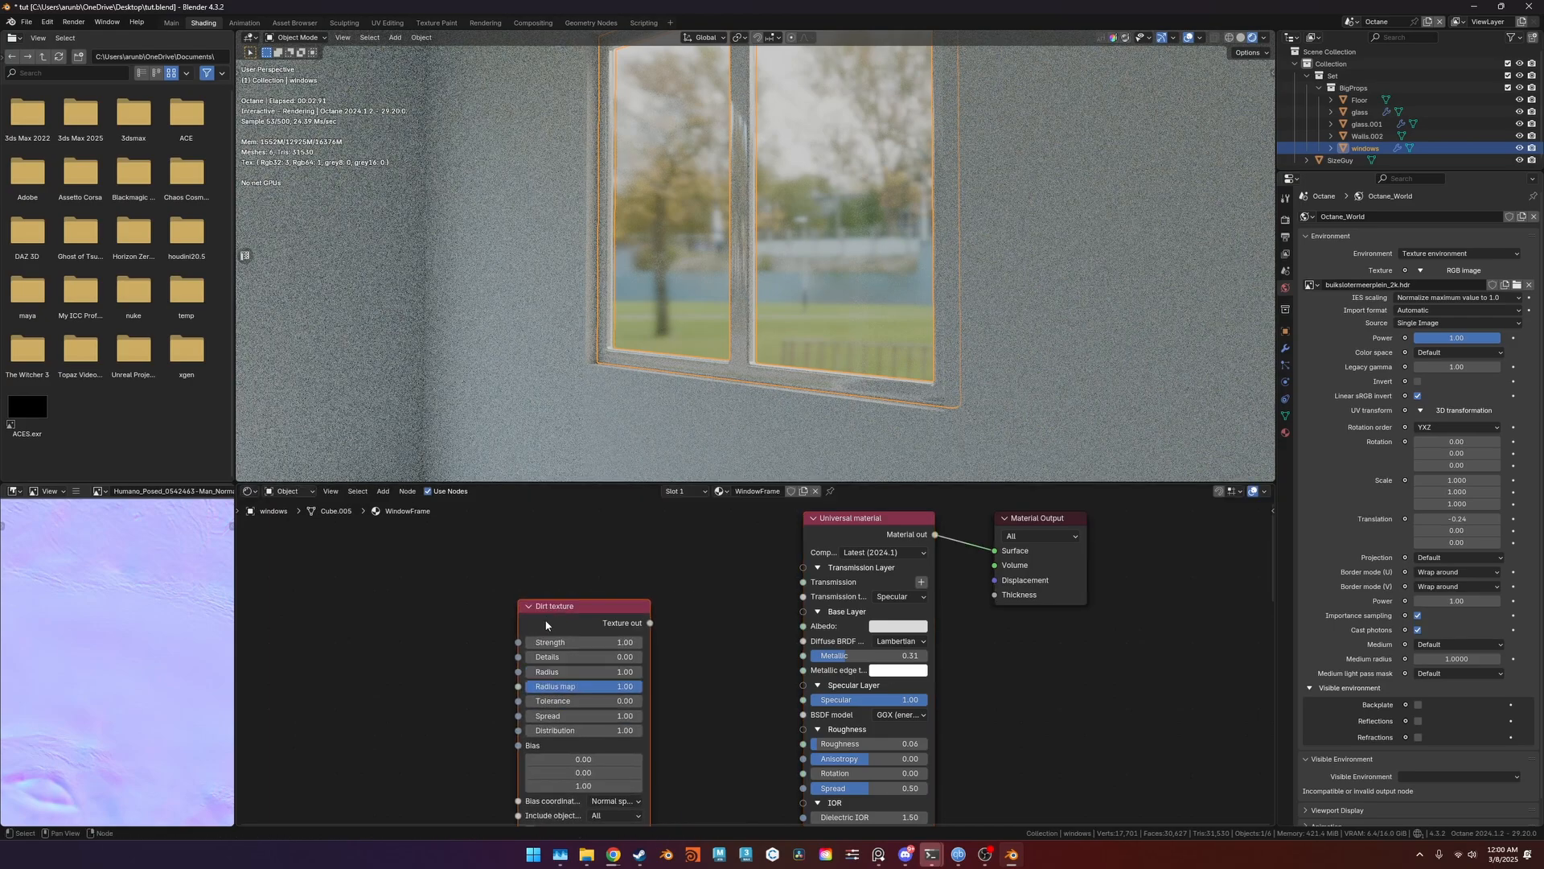
left_click(555, 626, "ctrl+shift")
left_click_drag(566, 629, 533, 625)
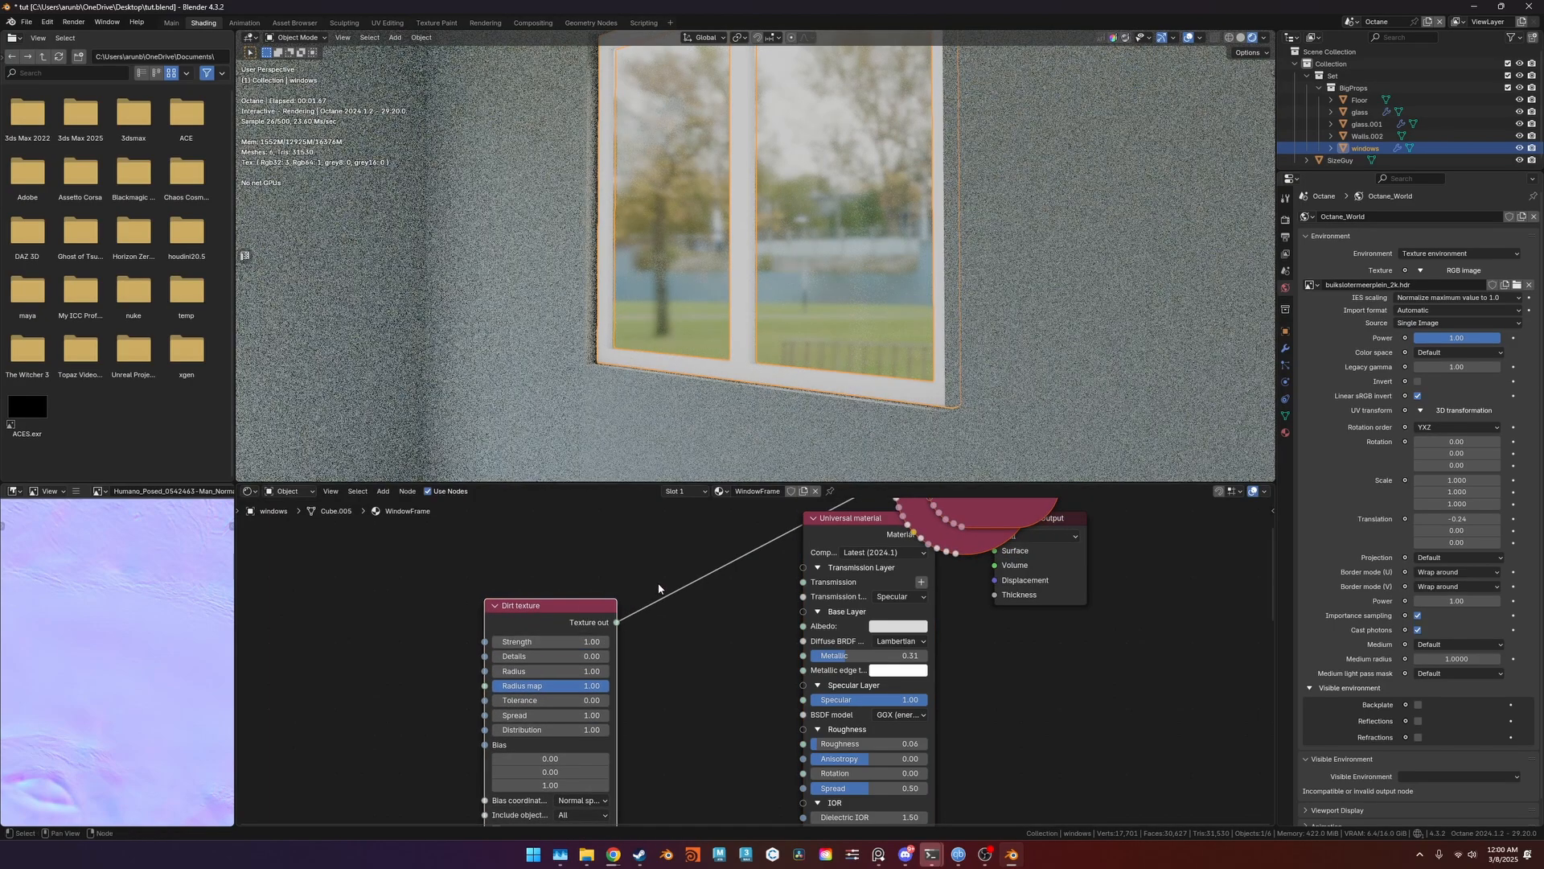
Tidy the node layout, set the Dirt texture's Strength to 5.50 and preview it at the frame's corners.
scroll(901, 555, "down", 1)
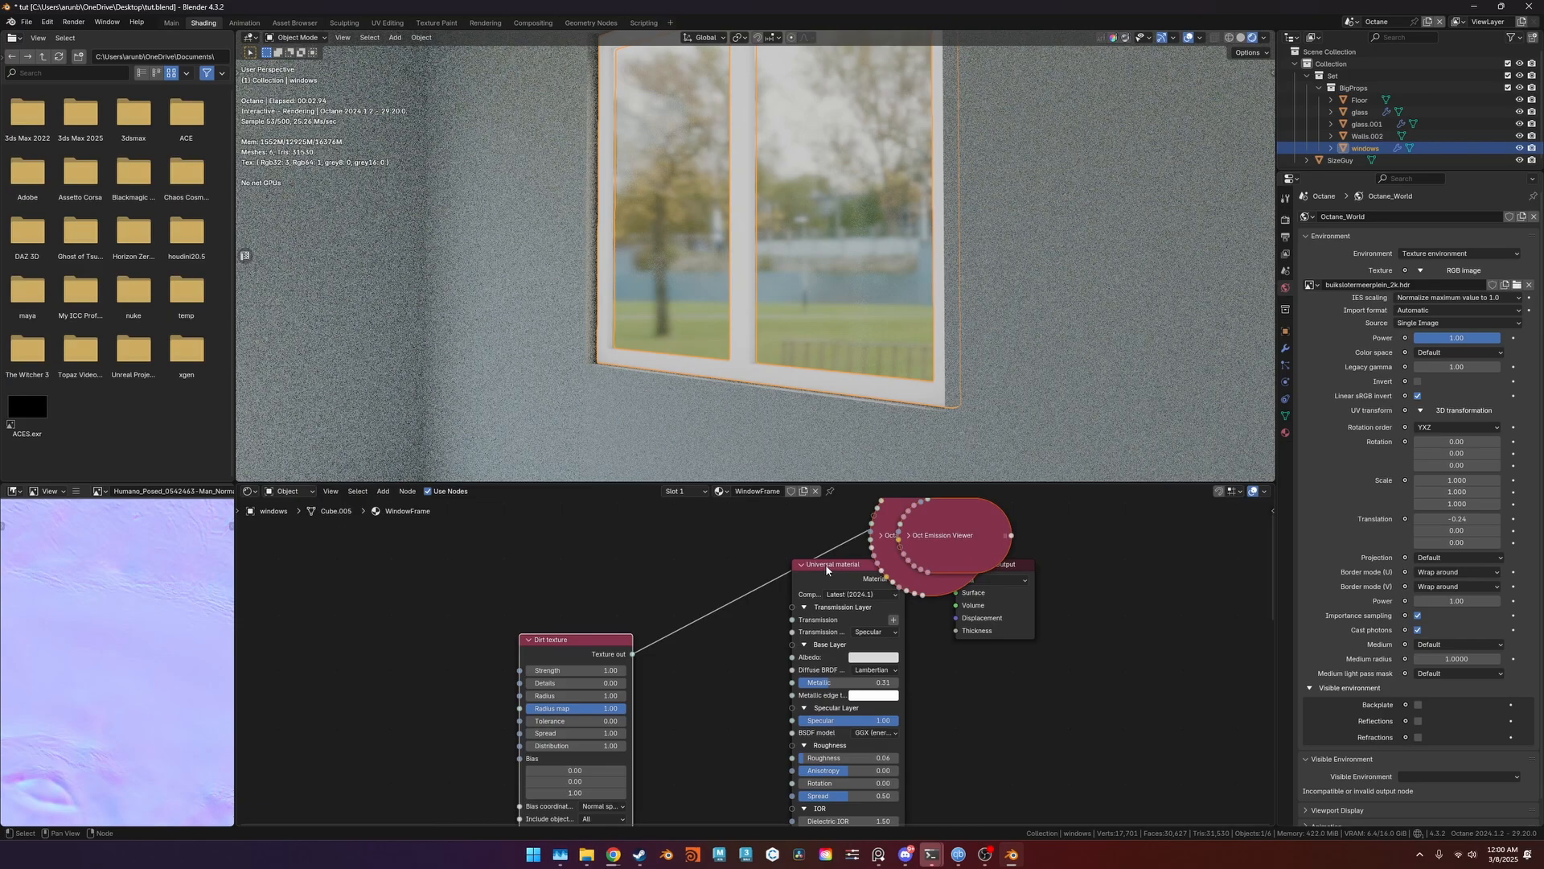
left_click_drag(826, 570, 810, 600)
left_click_drag(568, 634, 542, 605)
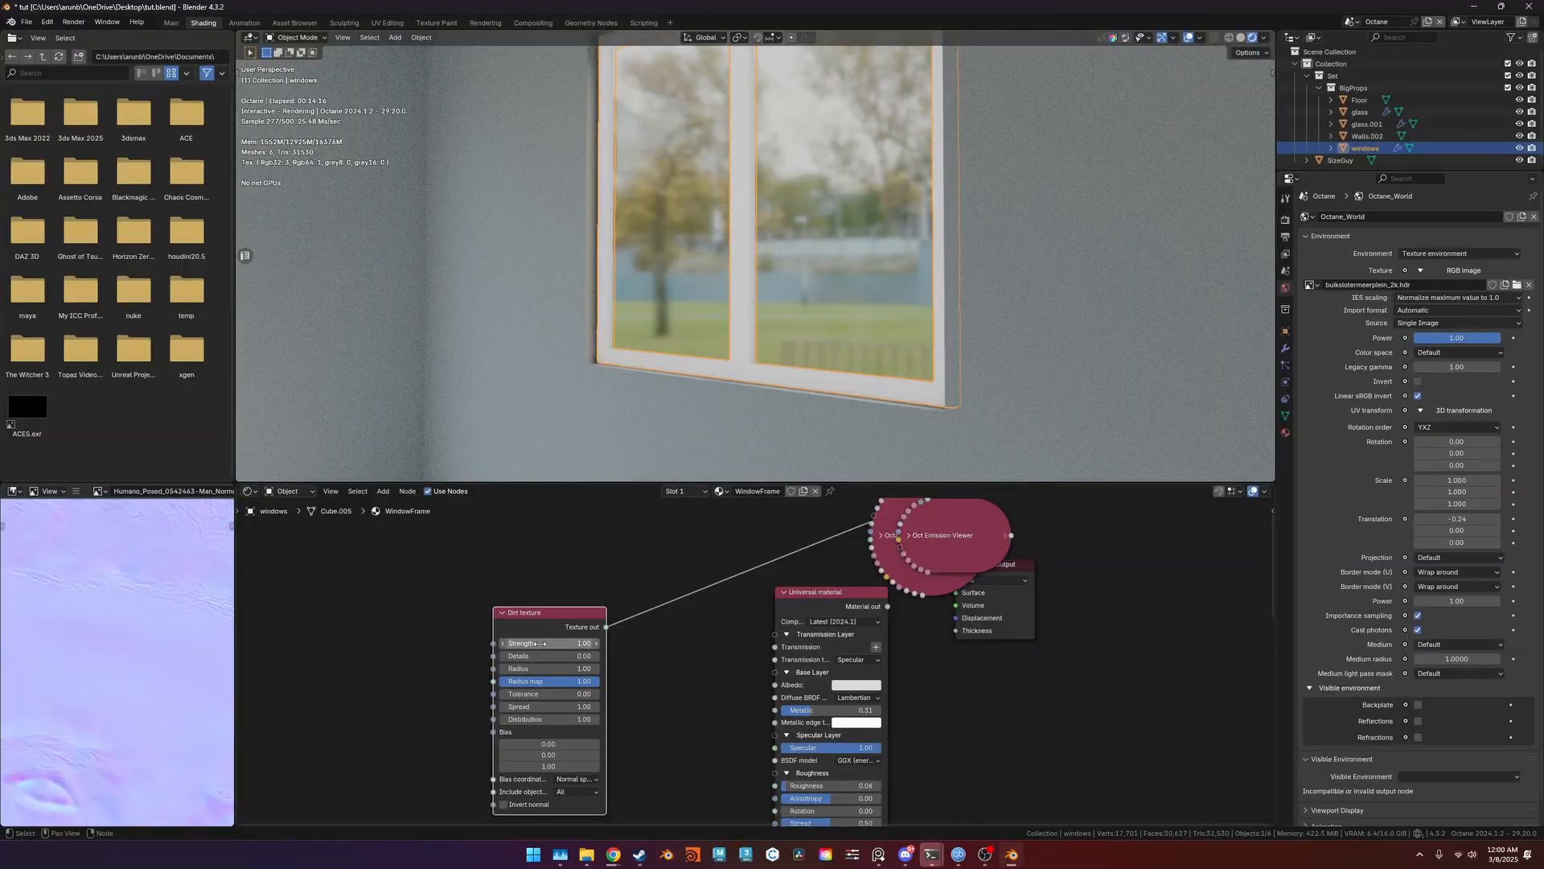
left_click_drag(537, 644, 507, 578)
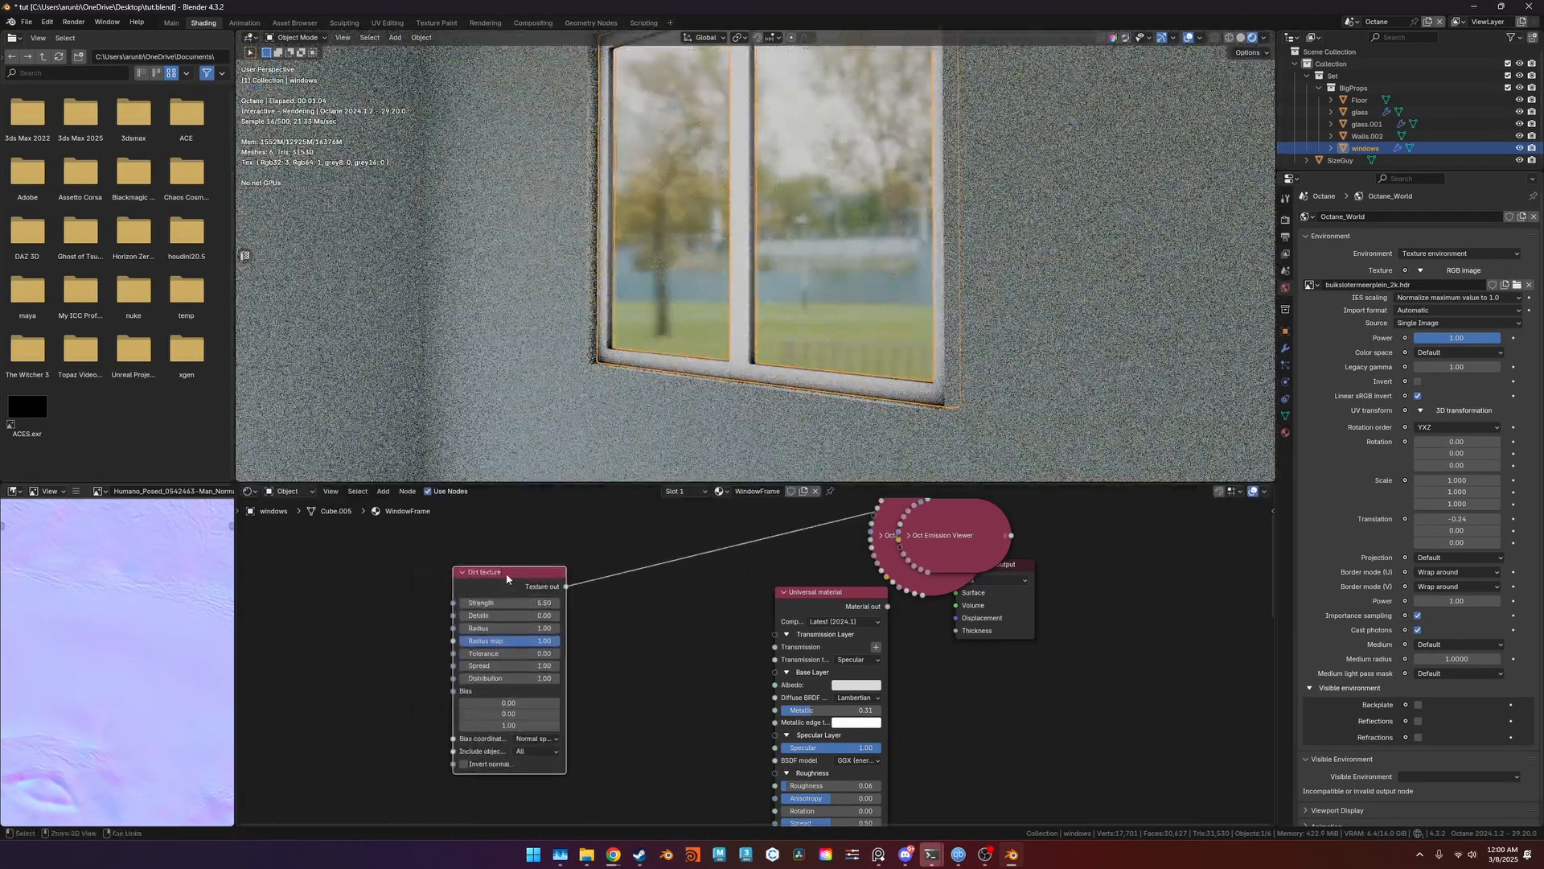
left_click(506, 576, "ctrl+shift")
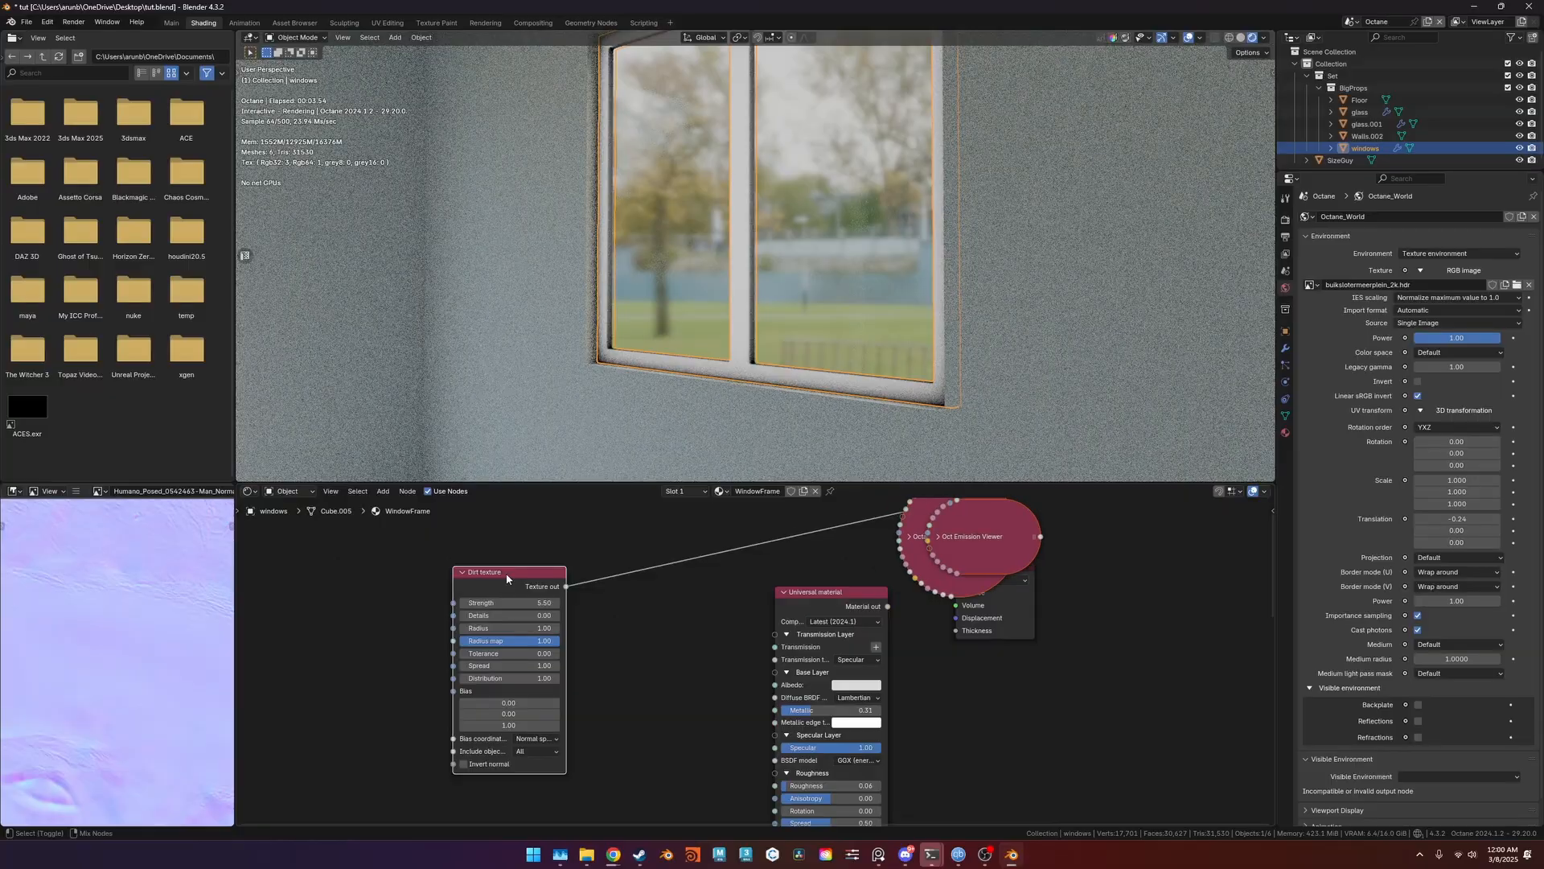
left_click_drag(506, 576, 494, 569)
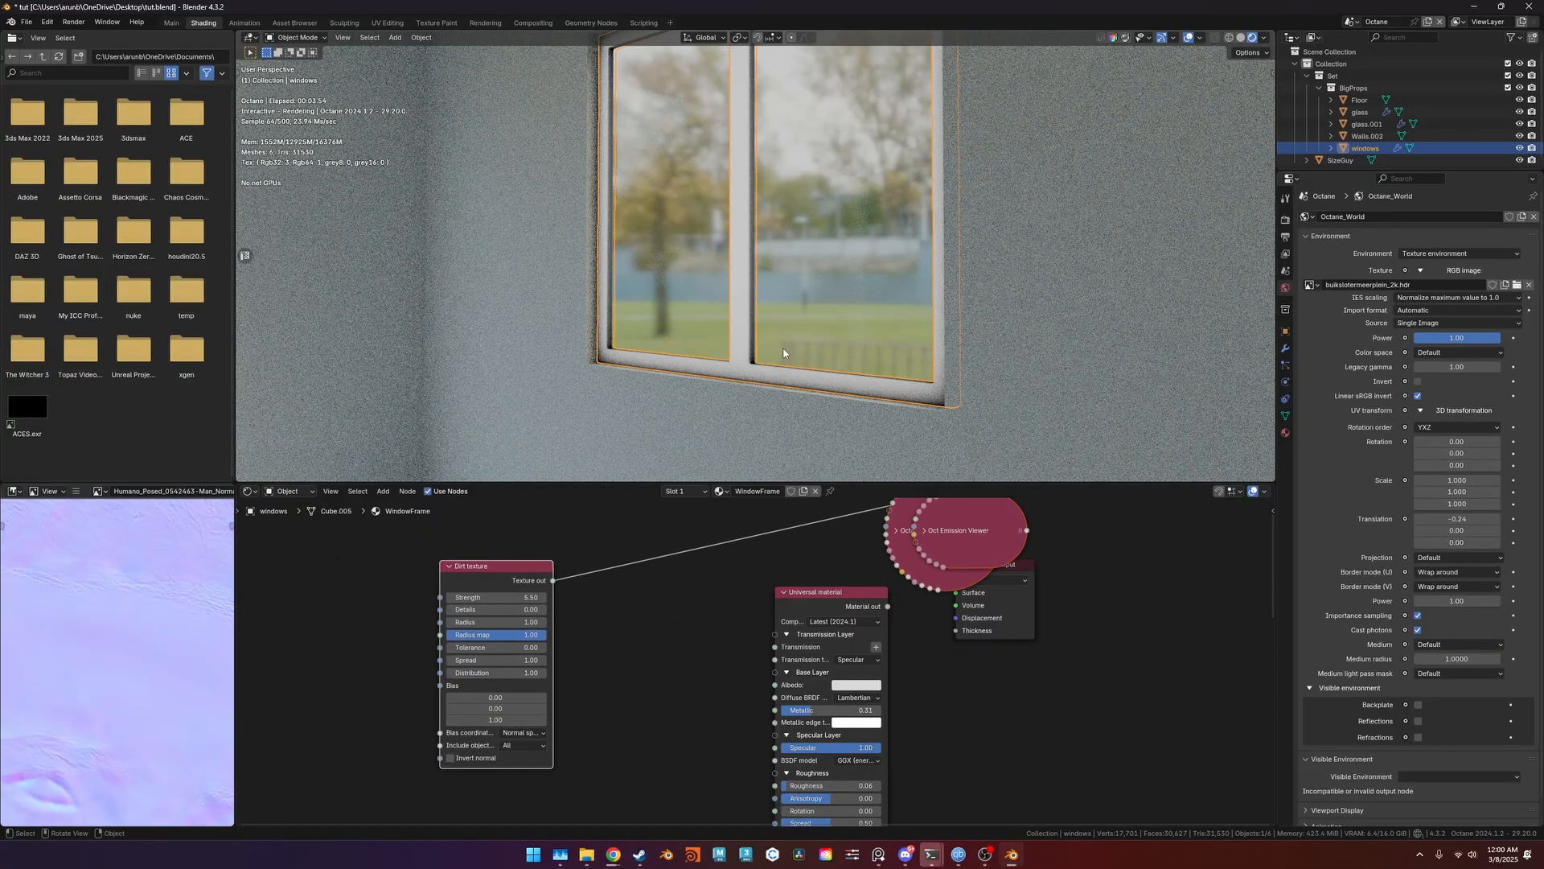
scroll(792, 350, "up", 5)
middle_click_drag(792, 350, 909, 330)
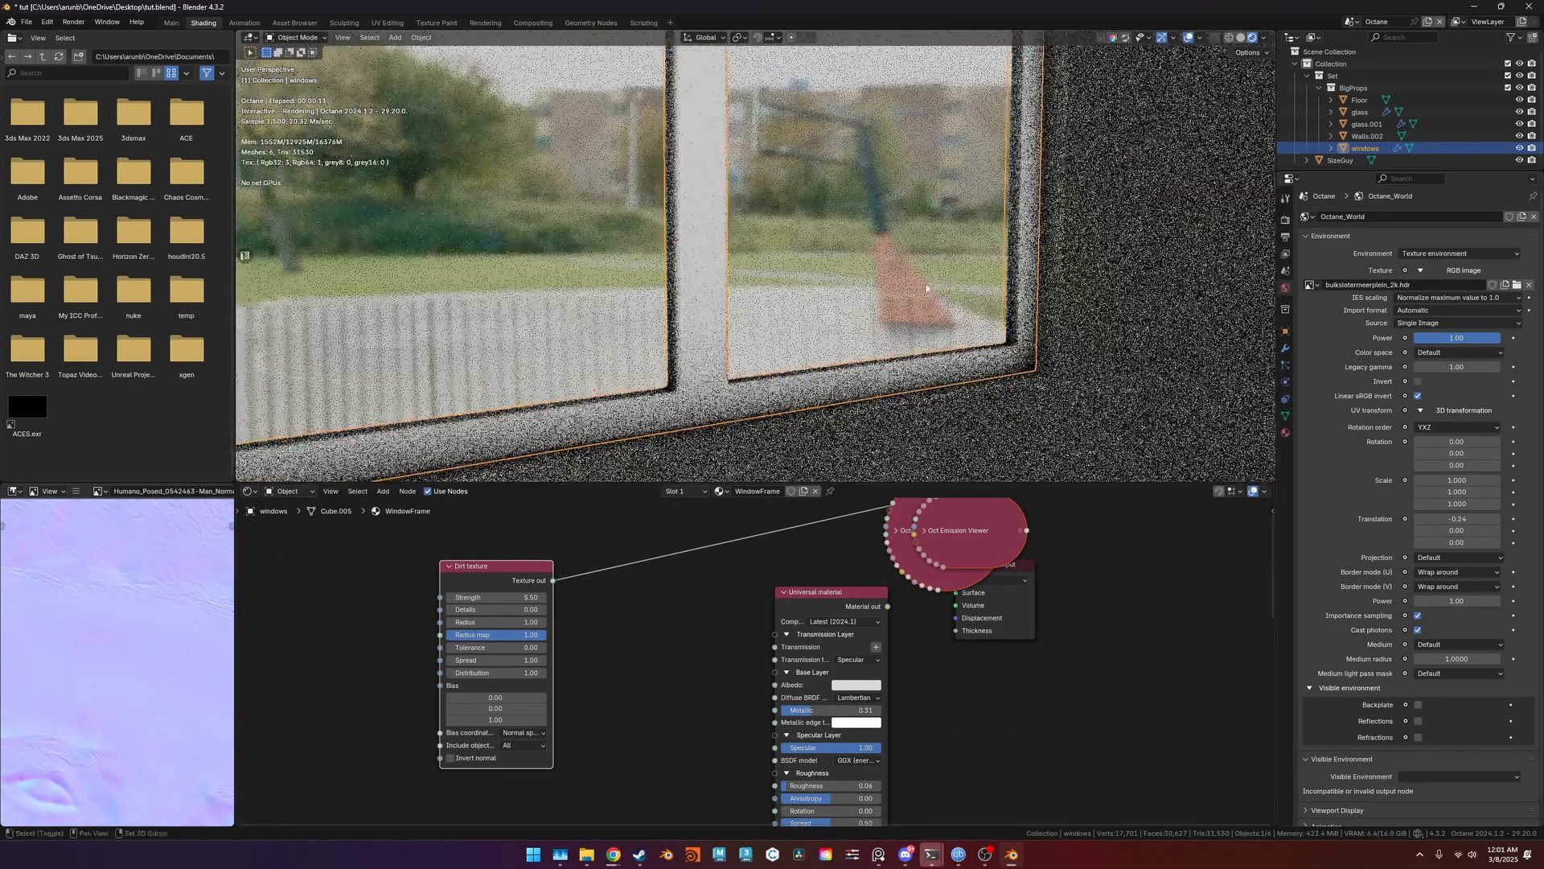
Insert a Gradient map node between the Dirt texture and the preview viewer.
left_click_drag(480, 571, 410, 573)
key("shift+a")
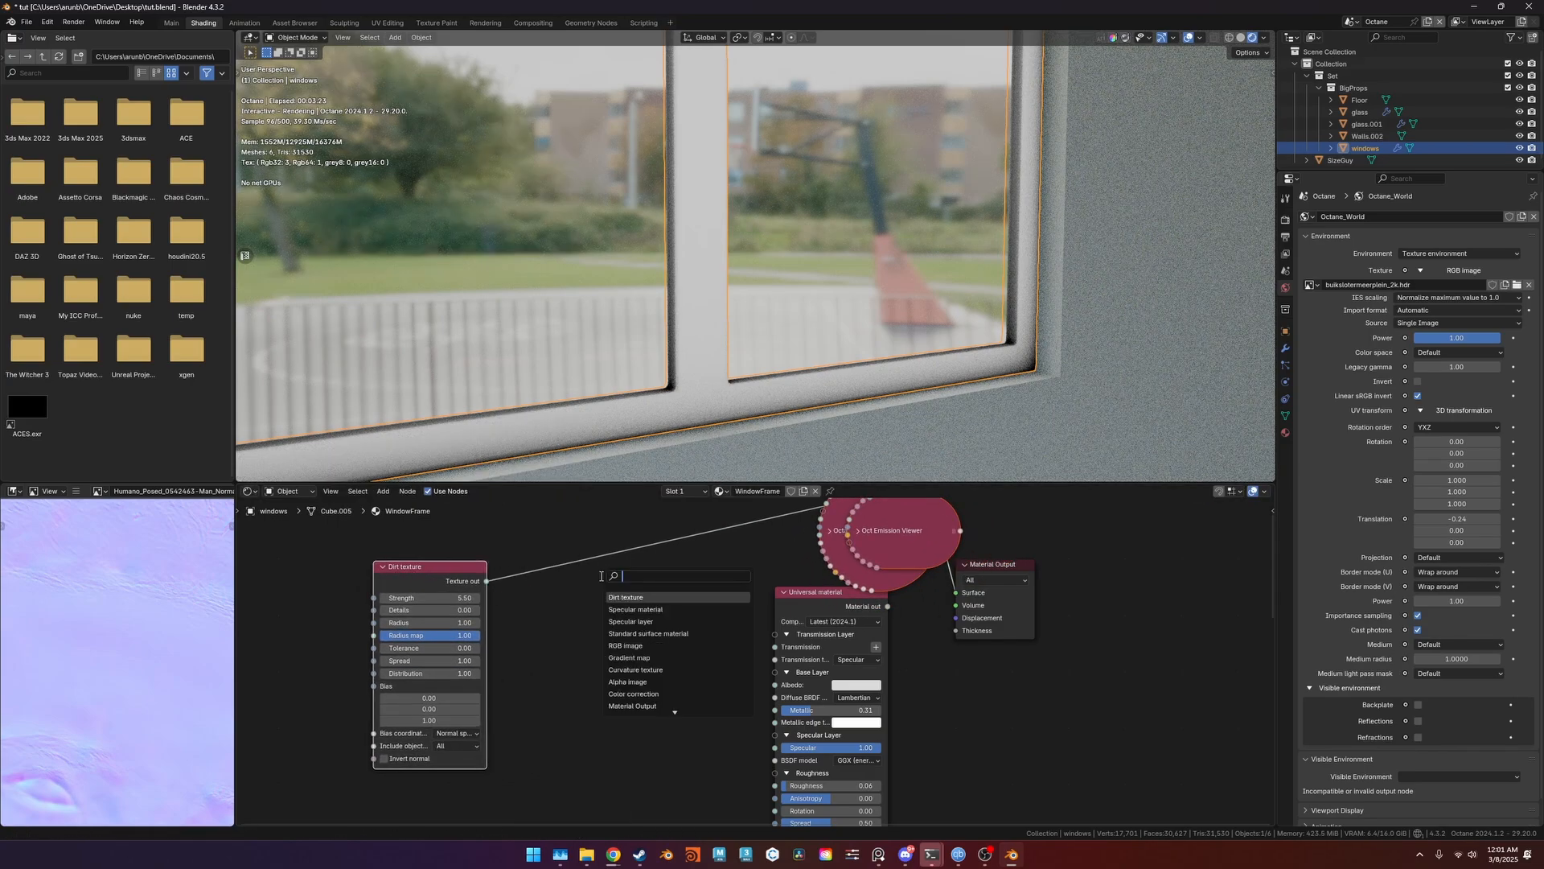
type("grad")
left_click(640, 597)
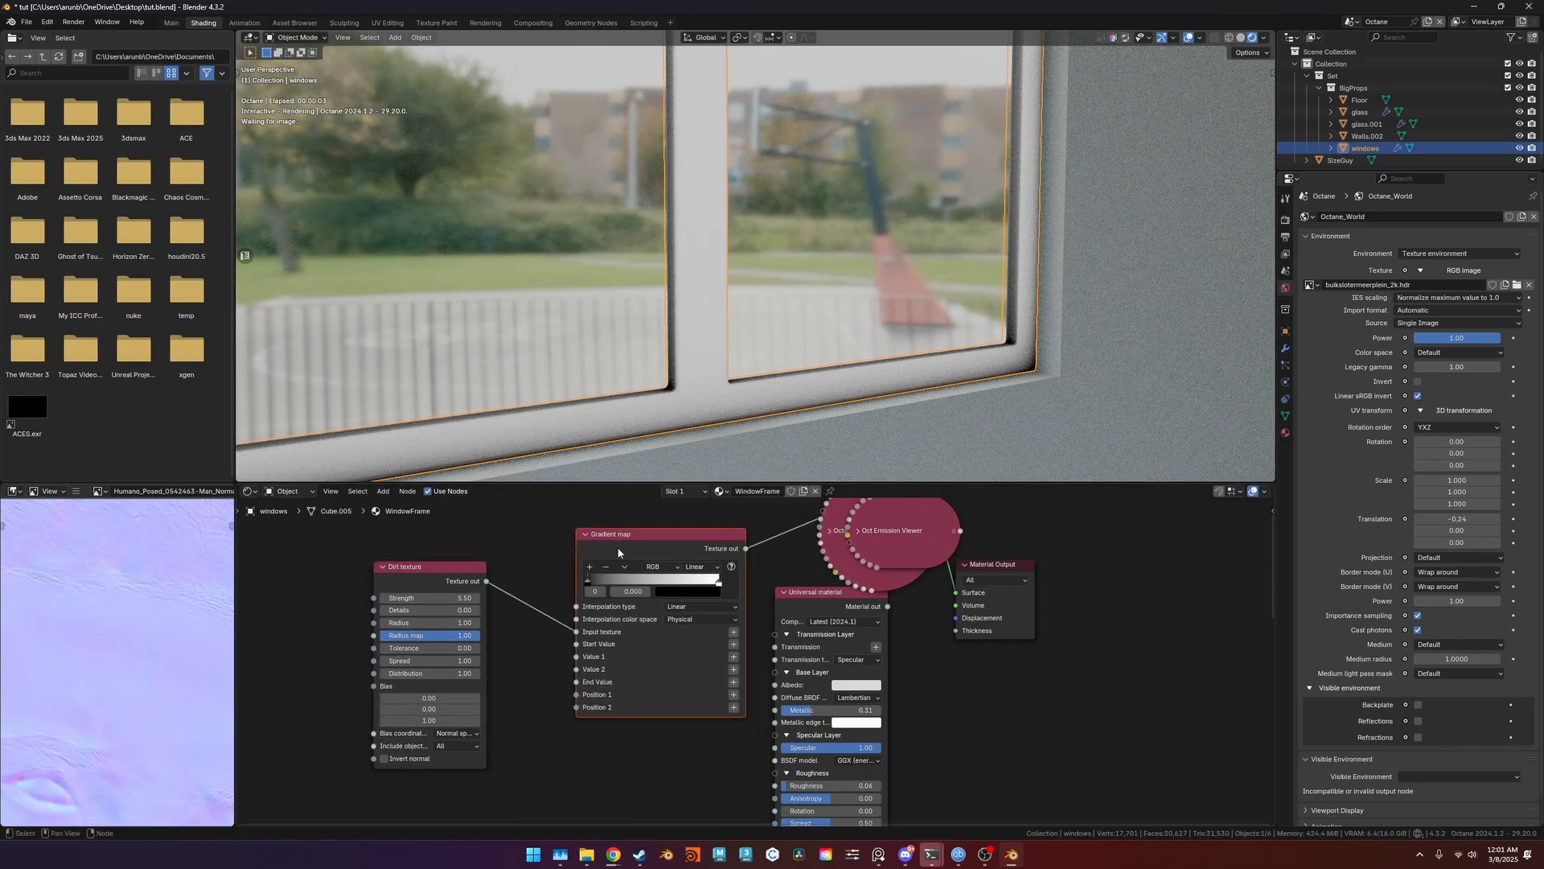
left_click(603, 554)
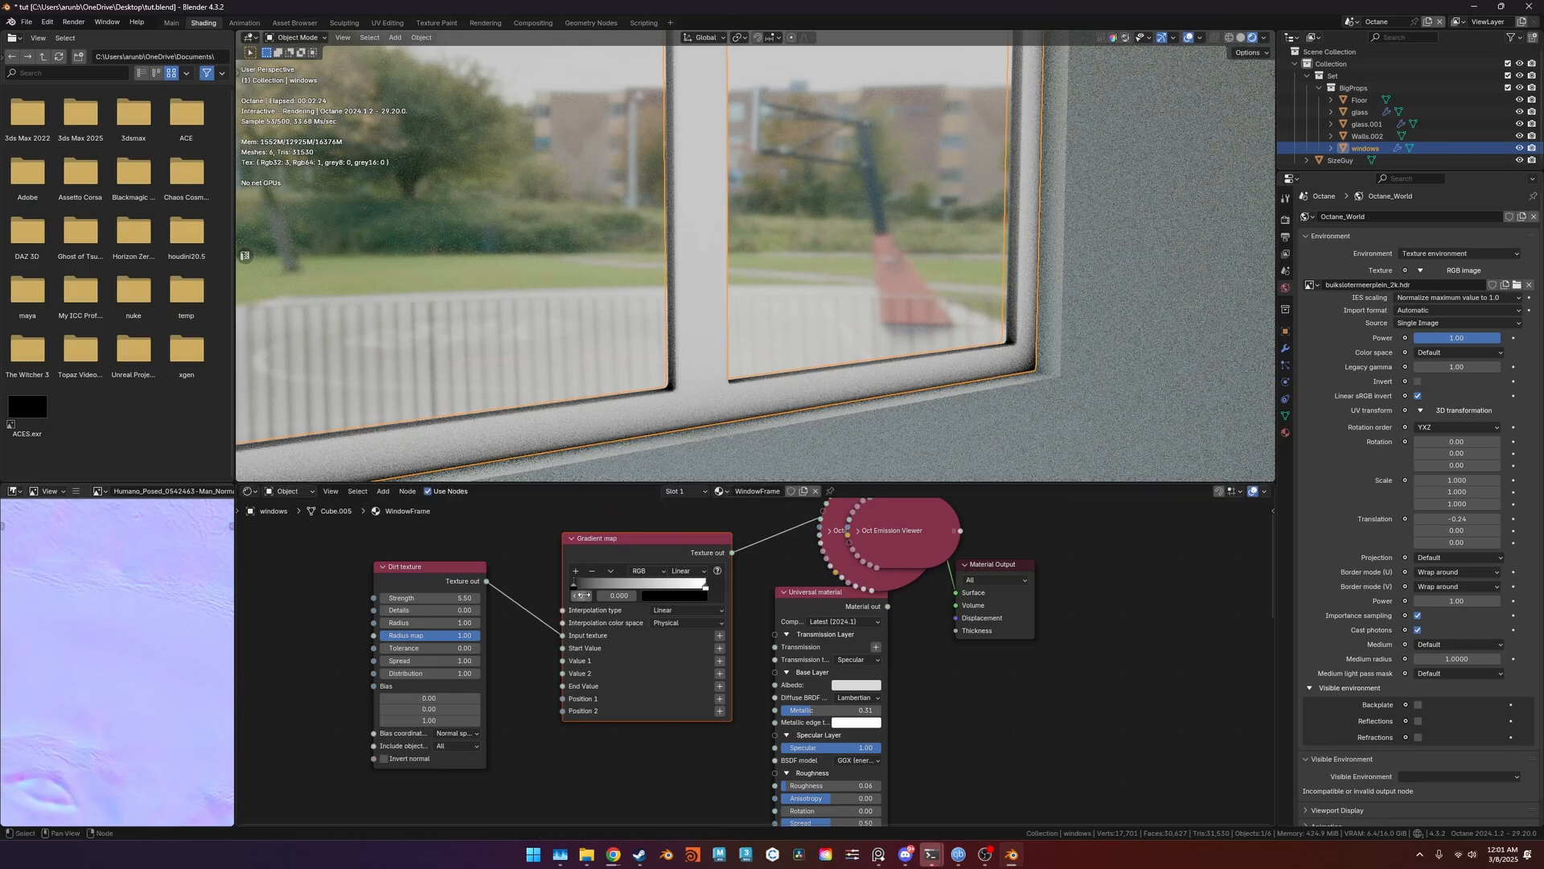
Colour the Gradient map's white stop a muted greyish beige and its black stop a very dark brown.
left_click(705, 596)
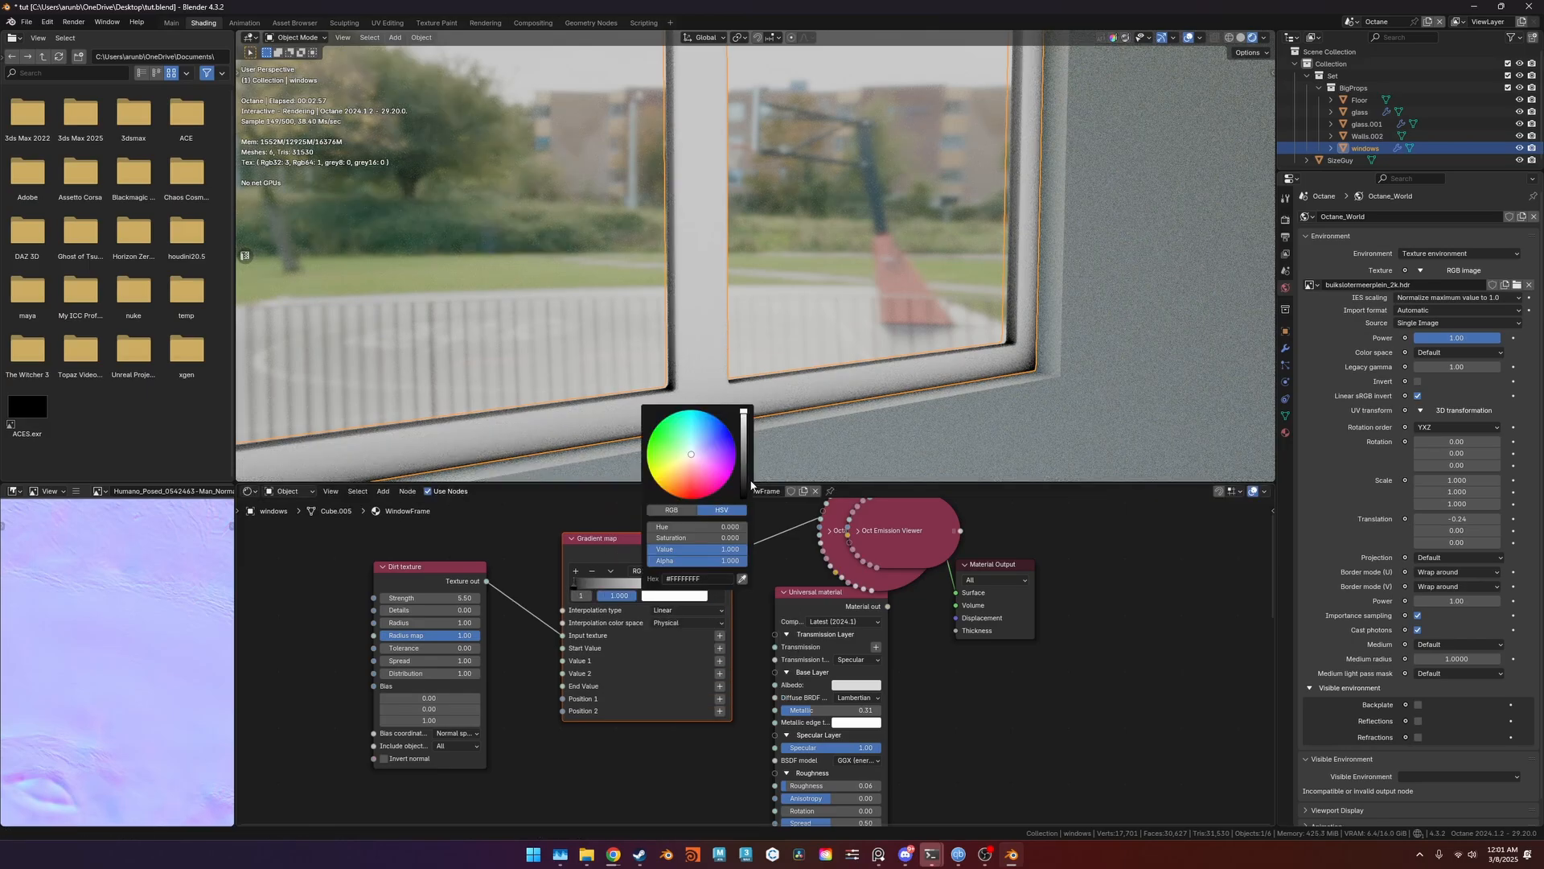
left_click_drag(688, 457, 680, 465)
left_click_drag(743, 415, 743, 453)
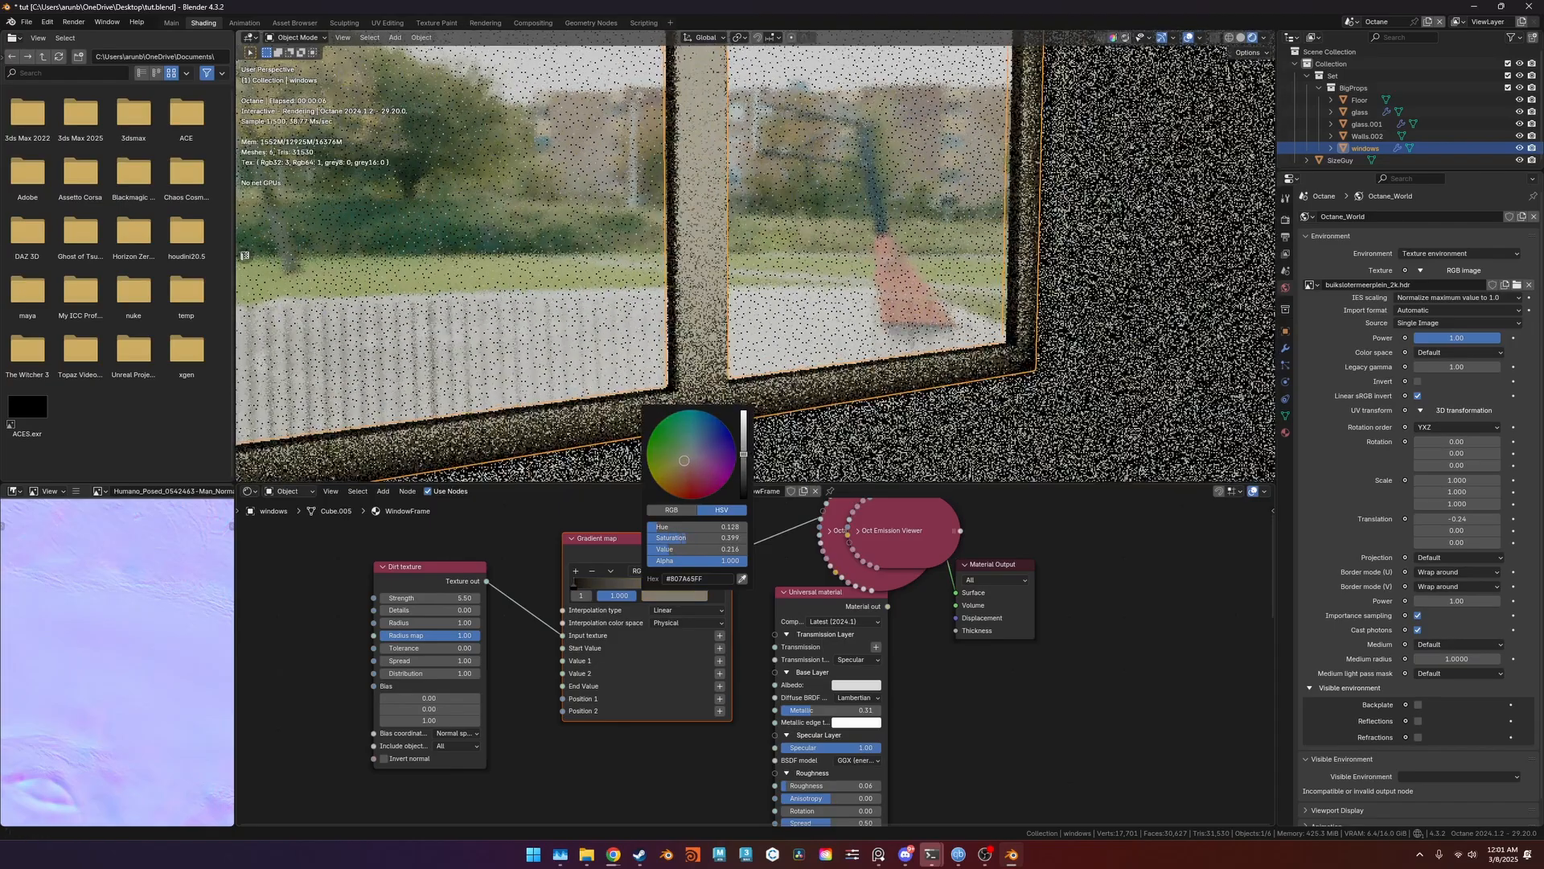
left_click(662, 597)
left_click(742, 485)
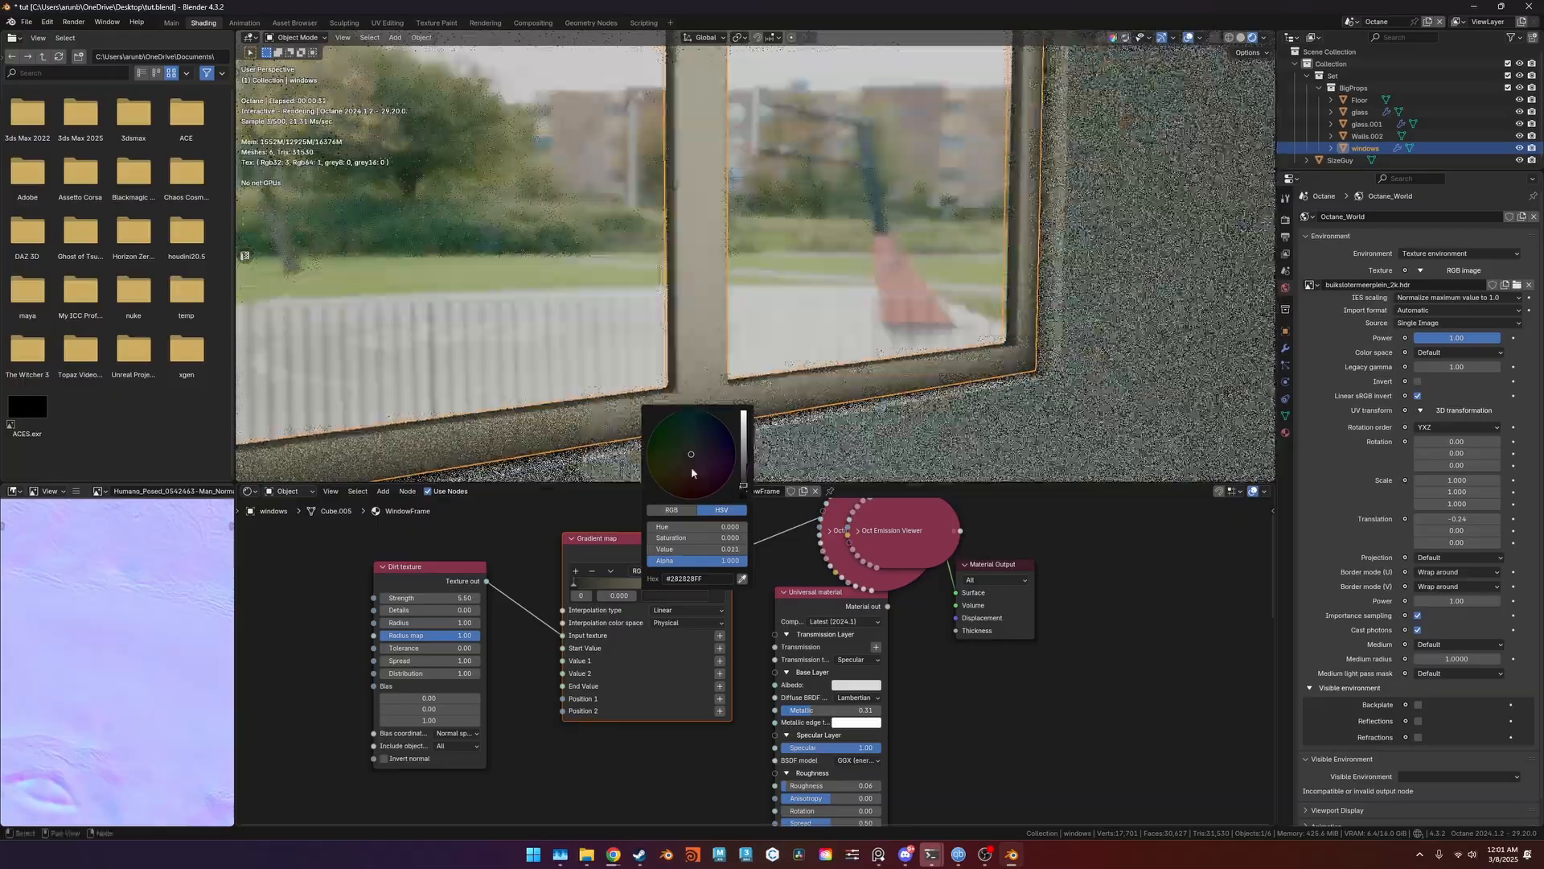
left_click_drag(692, 466, 674, 476)
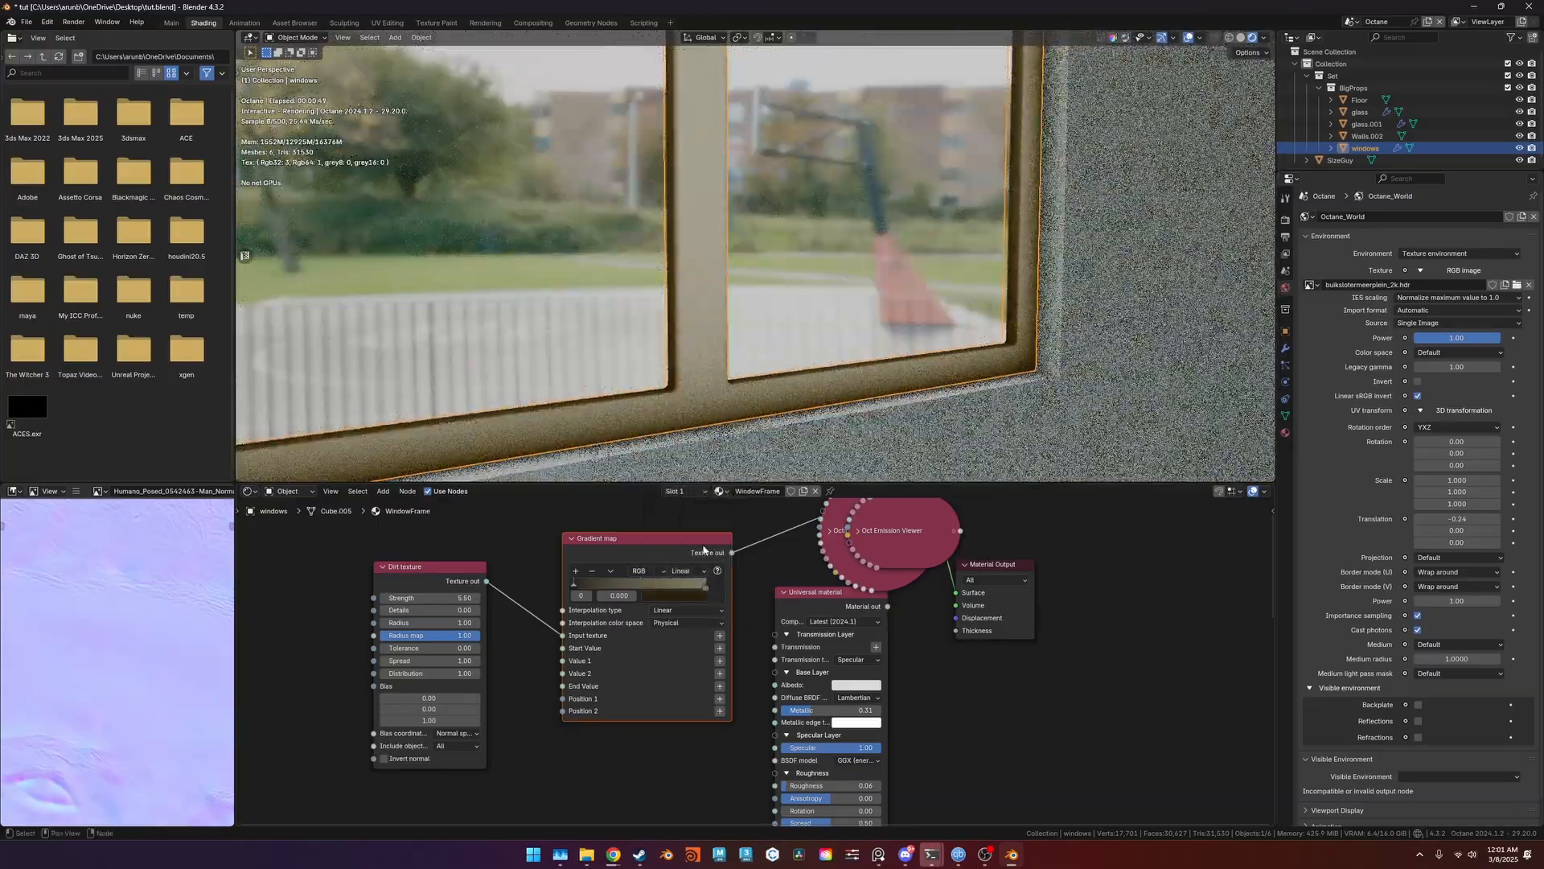
Connect the Gradient map to the Universal material's Albedo and send the material back to the Material Output.
left_click_drag(731, 560, 697, 564)
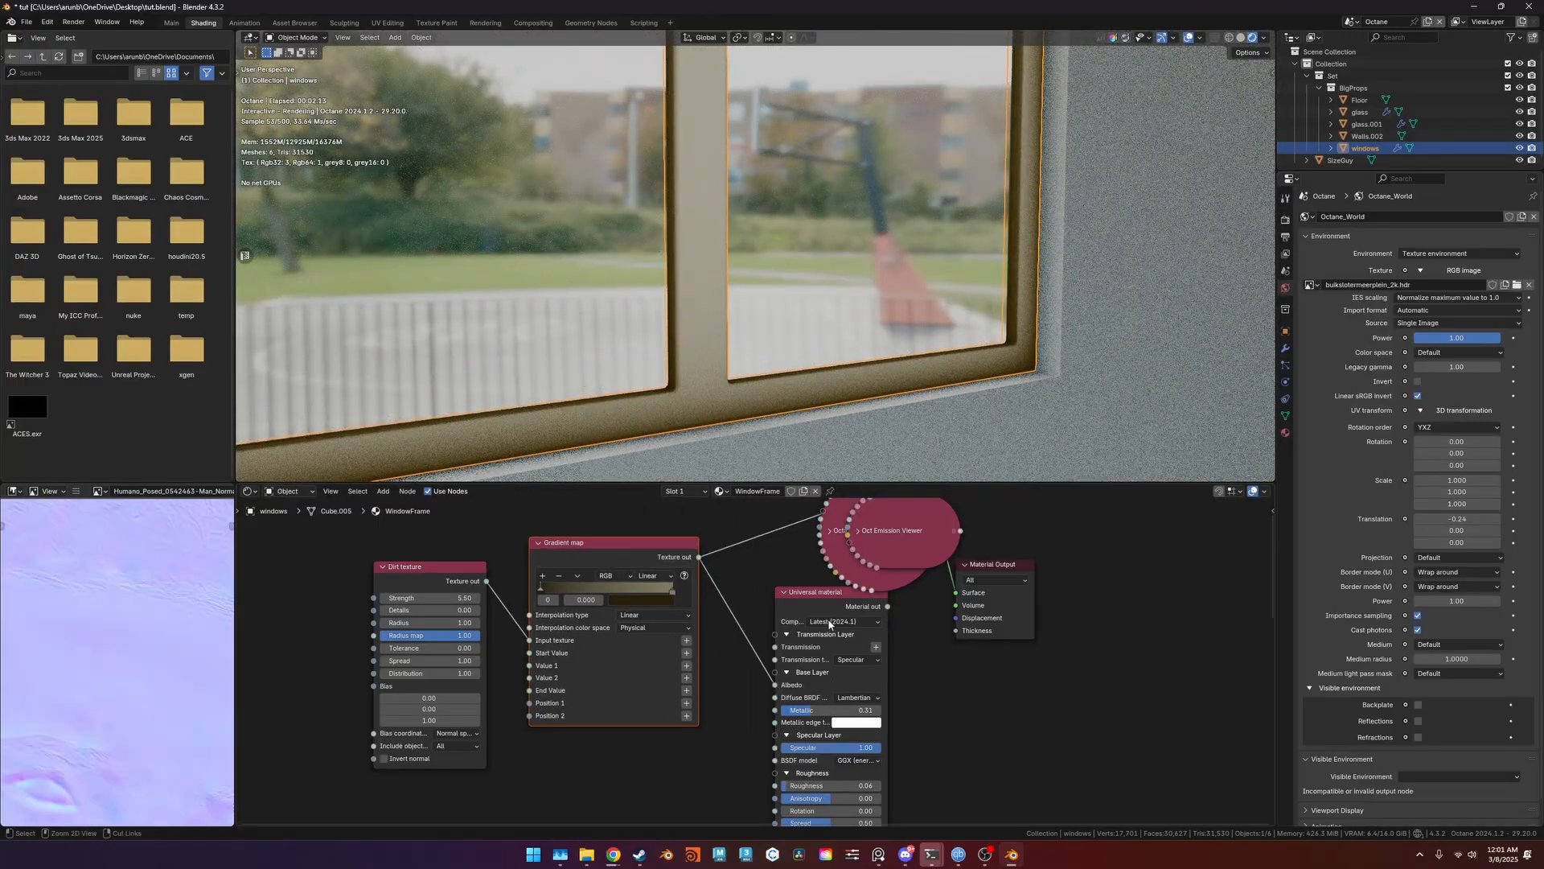
left_click(814, 601, "ctrl+shift")
scroll(901, 366, "down", 3)
middle_click_drag(925, 369, 696, 336)
scroll(696, 336, "up", 5)
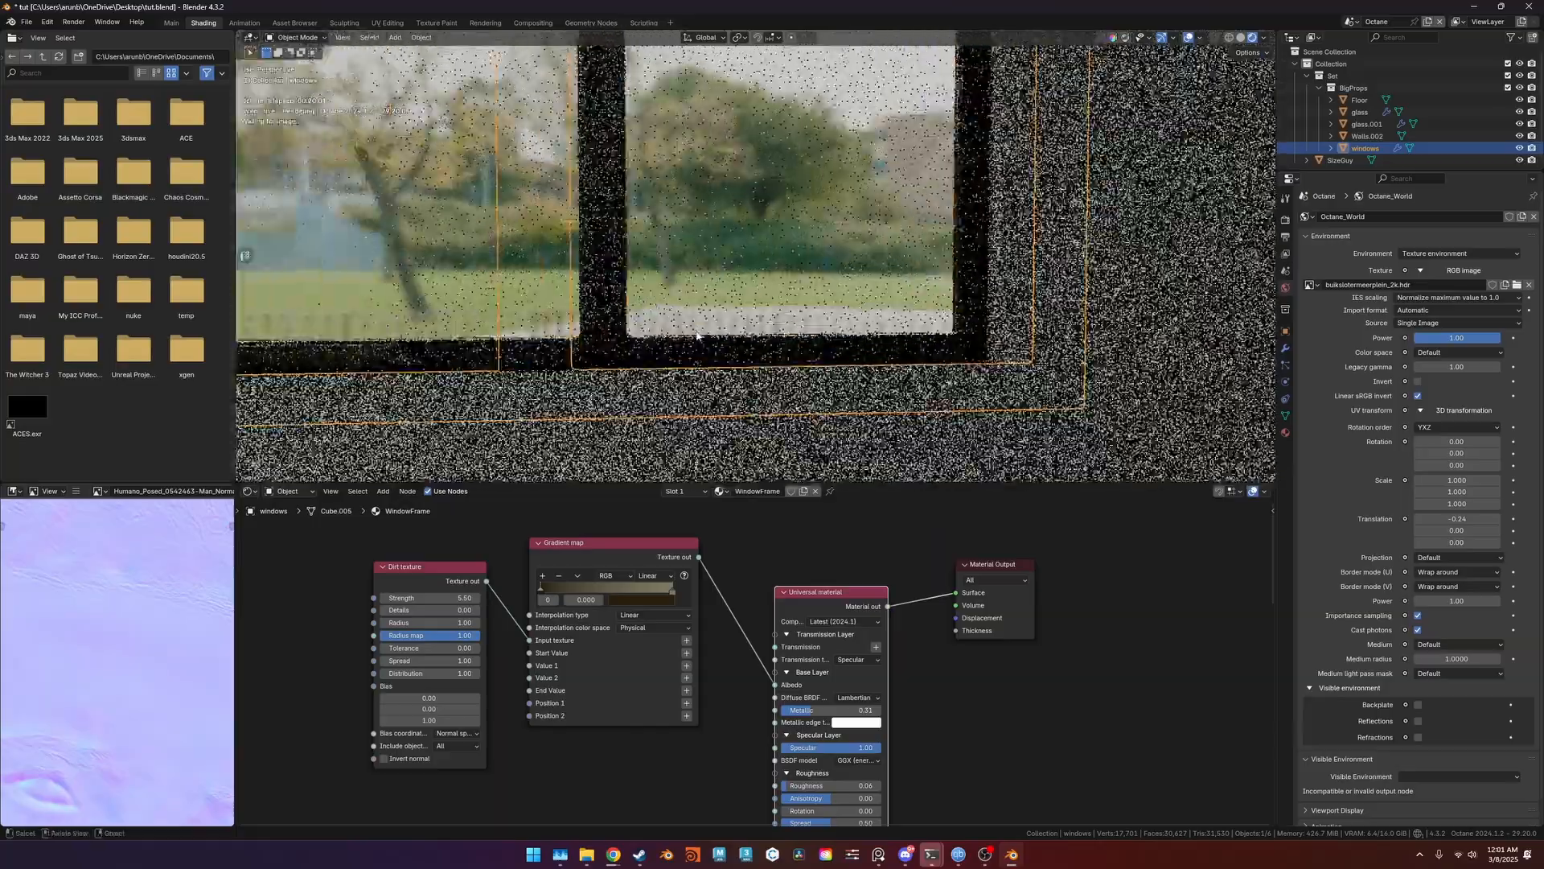
Set the Universal material's Metallic to 0 and its Roughness to 0.48.
left_click_drag(852, 710, 782, 710)
middle_click_drag(708, 354, 982, 290)
key("slash")
scroll(648, 290, "up", 4)
scroll(735, 296, "down", 3)
key("slash")
scroll(841, 387, "up", 2)
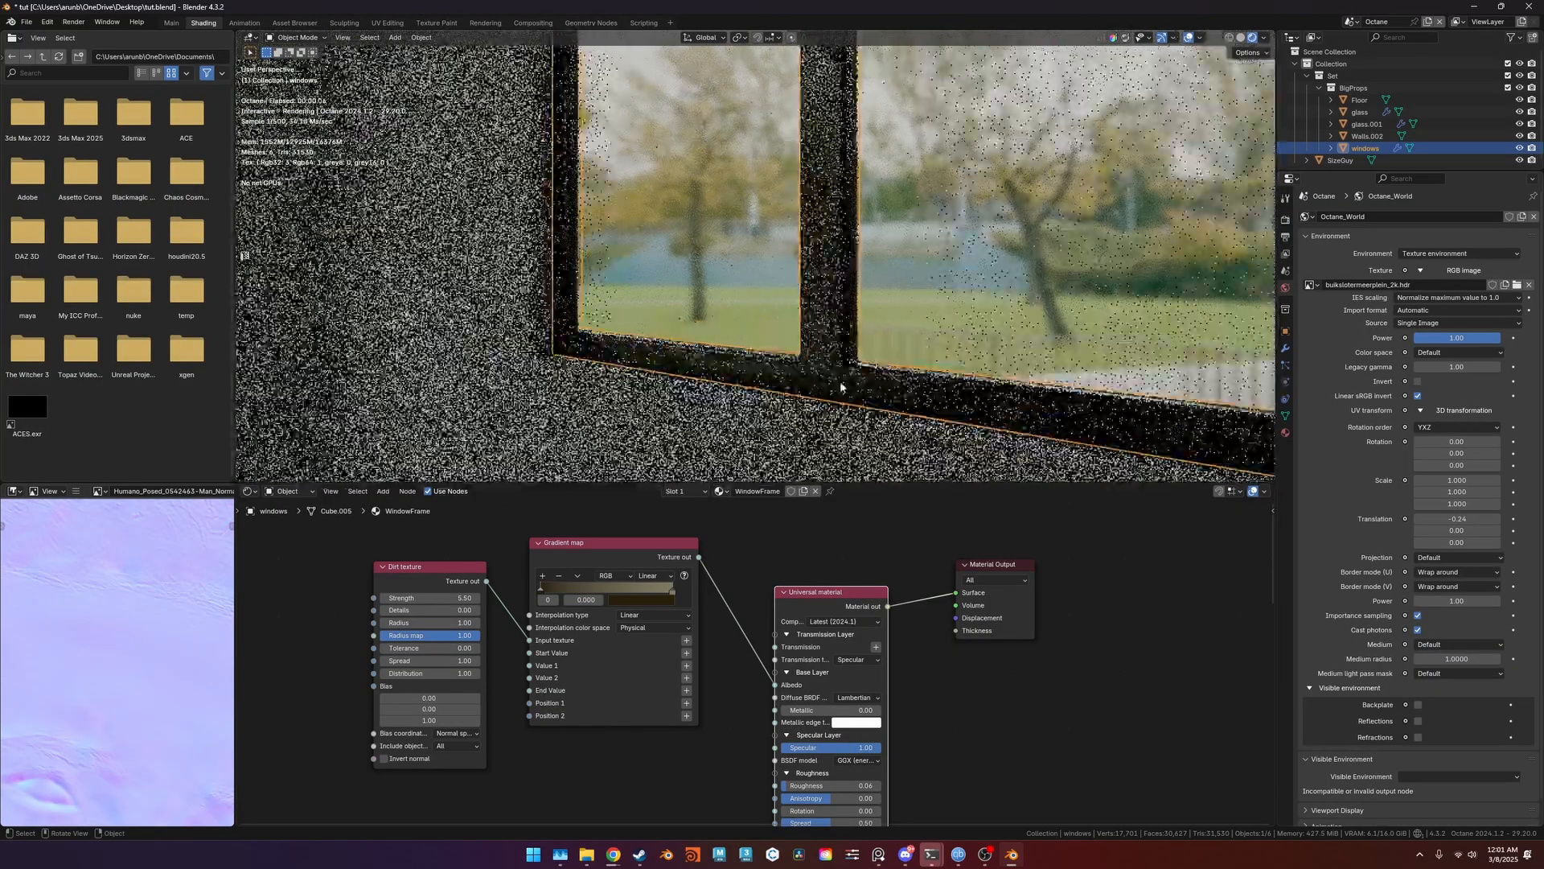
middle_click_drag(840, 382, 838, 371)
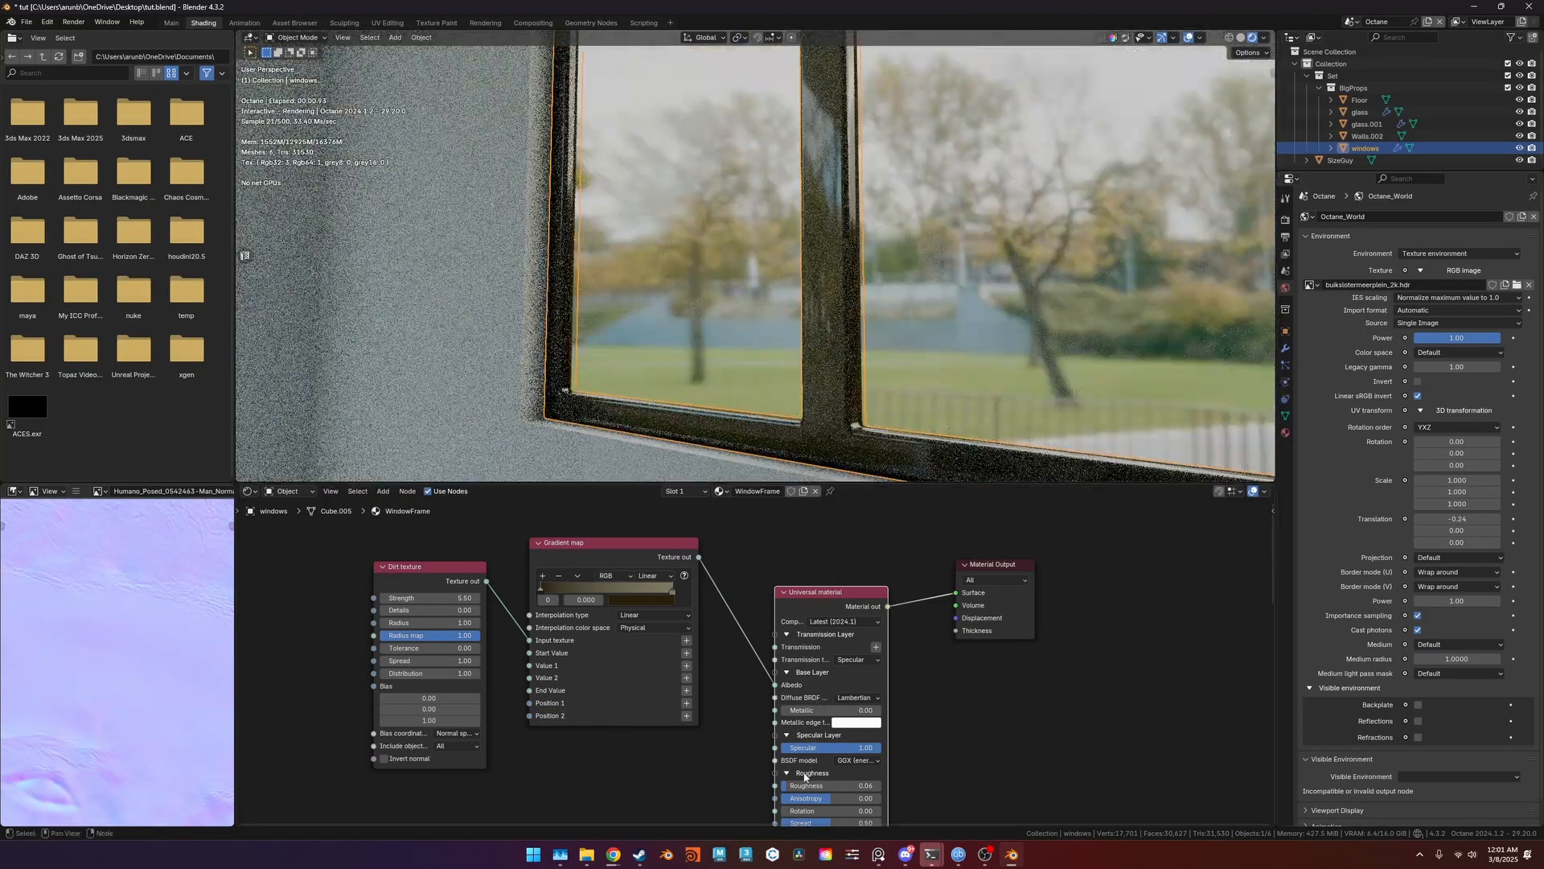
left_click_drag(788, 784, 830, 785)
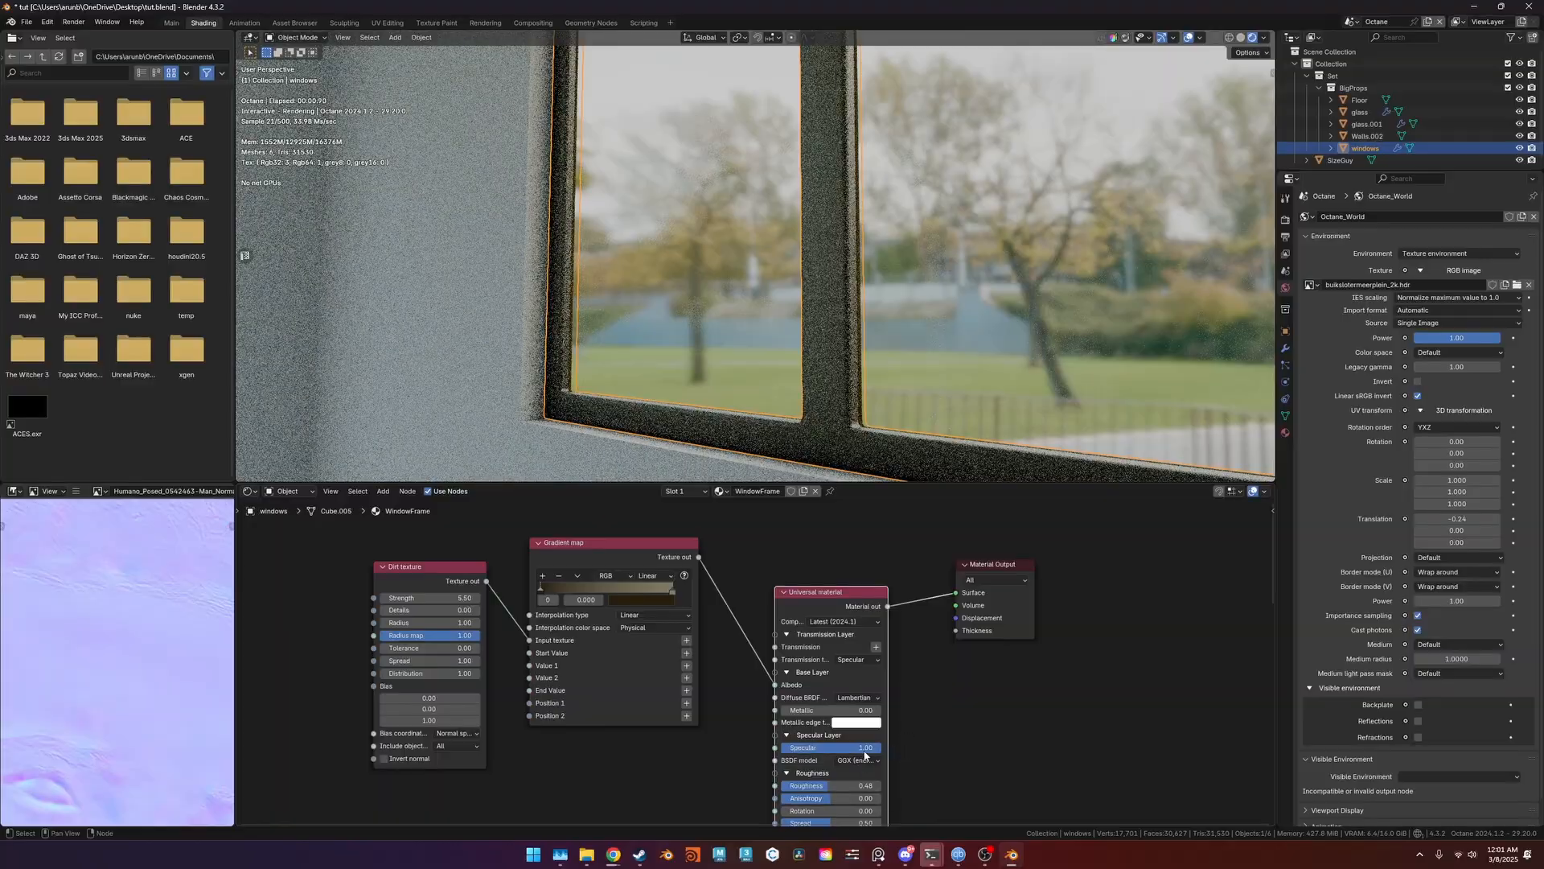
Brighten the Gradient map's light stop to a pale cream and inspect the frame from inside the room.
scroll(919, 384, "down", 1)
scroll(916, 383, "down", 1)
middle_click_drag(914, 383, 1011, 383)
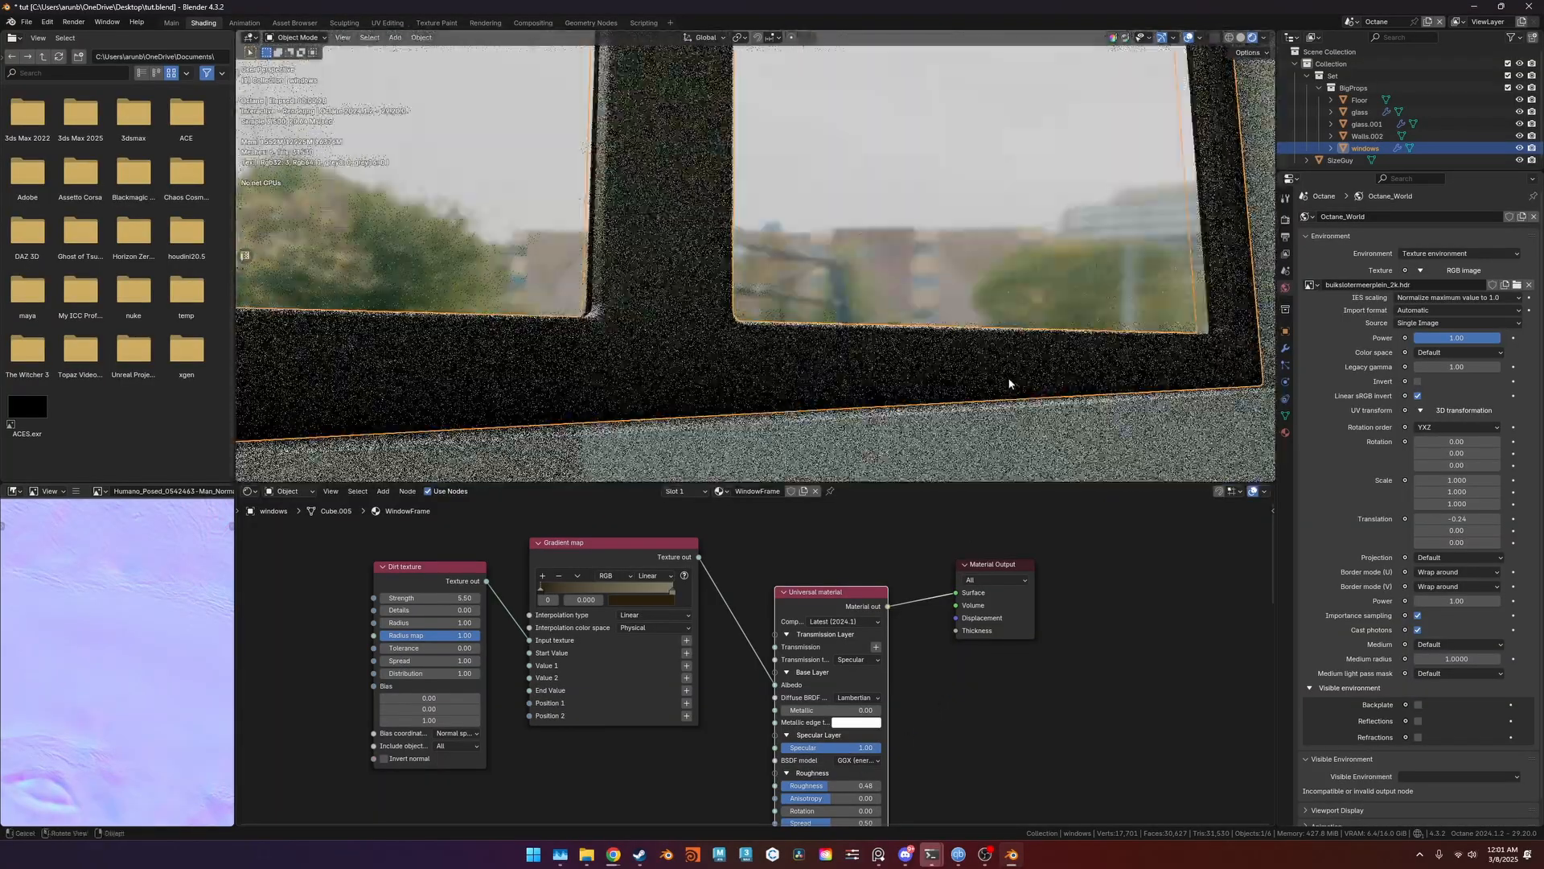
scroll(949, 344, "down", 4)
middle_click_drag(939, 336, 901, 475, "shift")
scroll(841, 241, "down", 3)
middle_click_drag(812, 177, 841, 297, "shift")
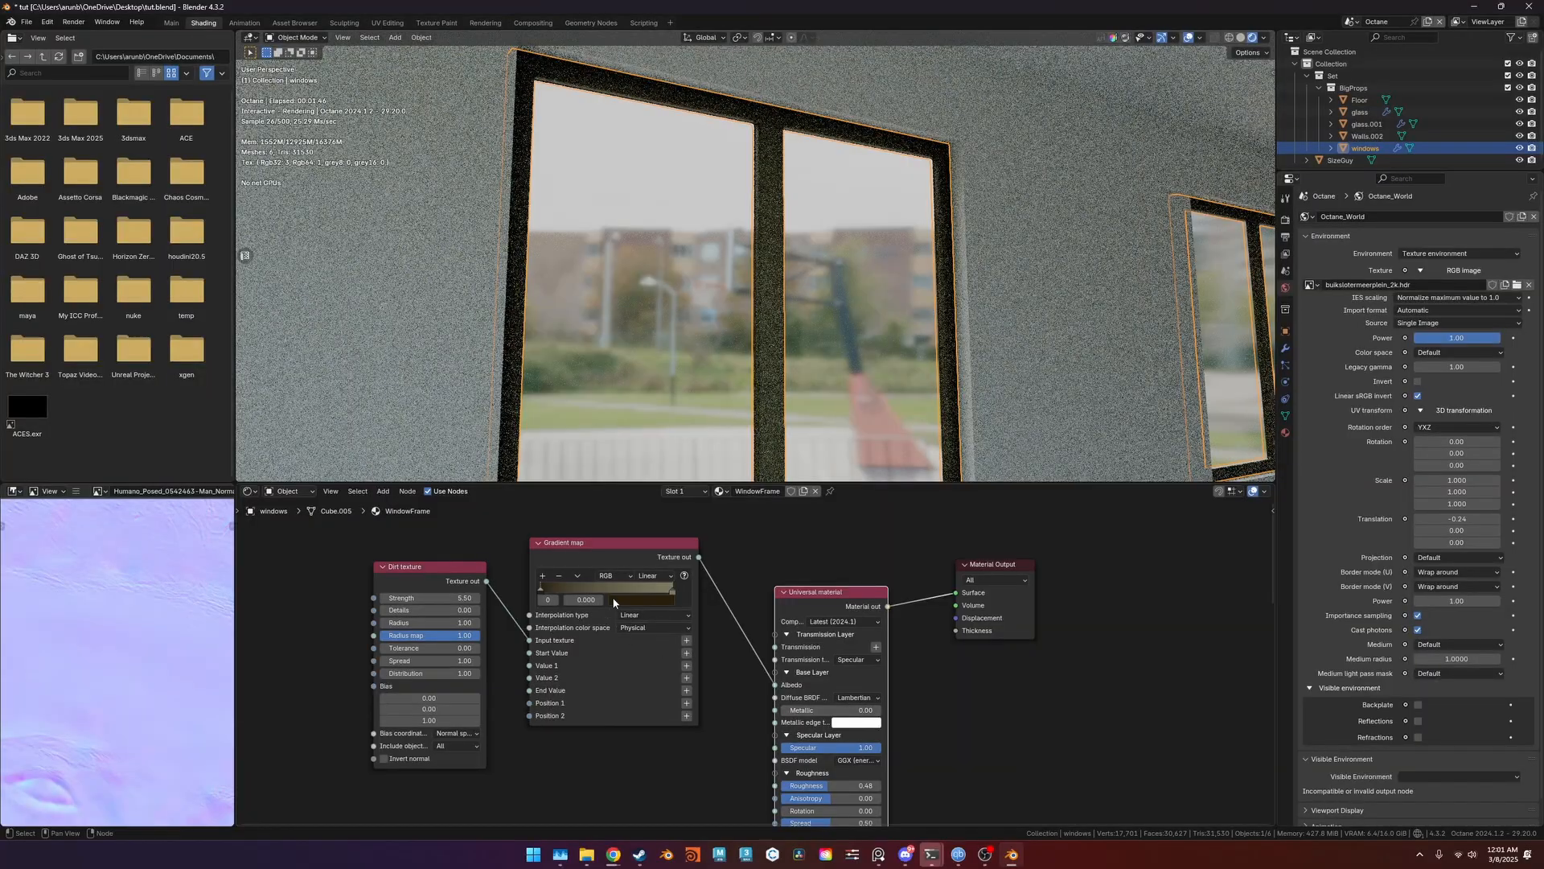
left_click(657, 600)
left_click_drag(715, 468, 715, 430)
scroll(922, 289, "down", 3)
middle_click_drag(852, 307, 678, 407)
left_click(678, 407)
scroll(724, 348, "up", 3)
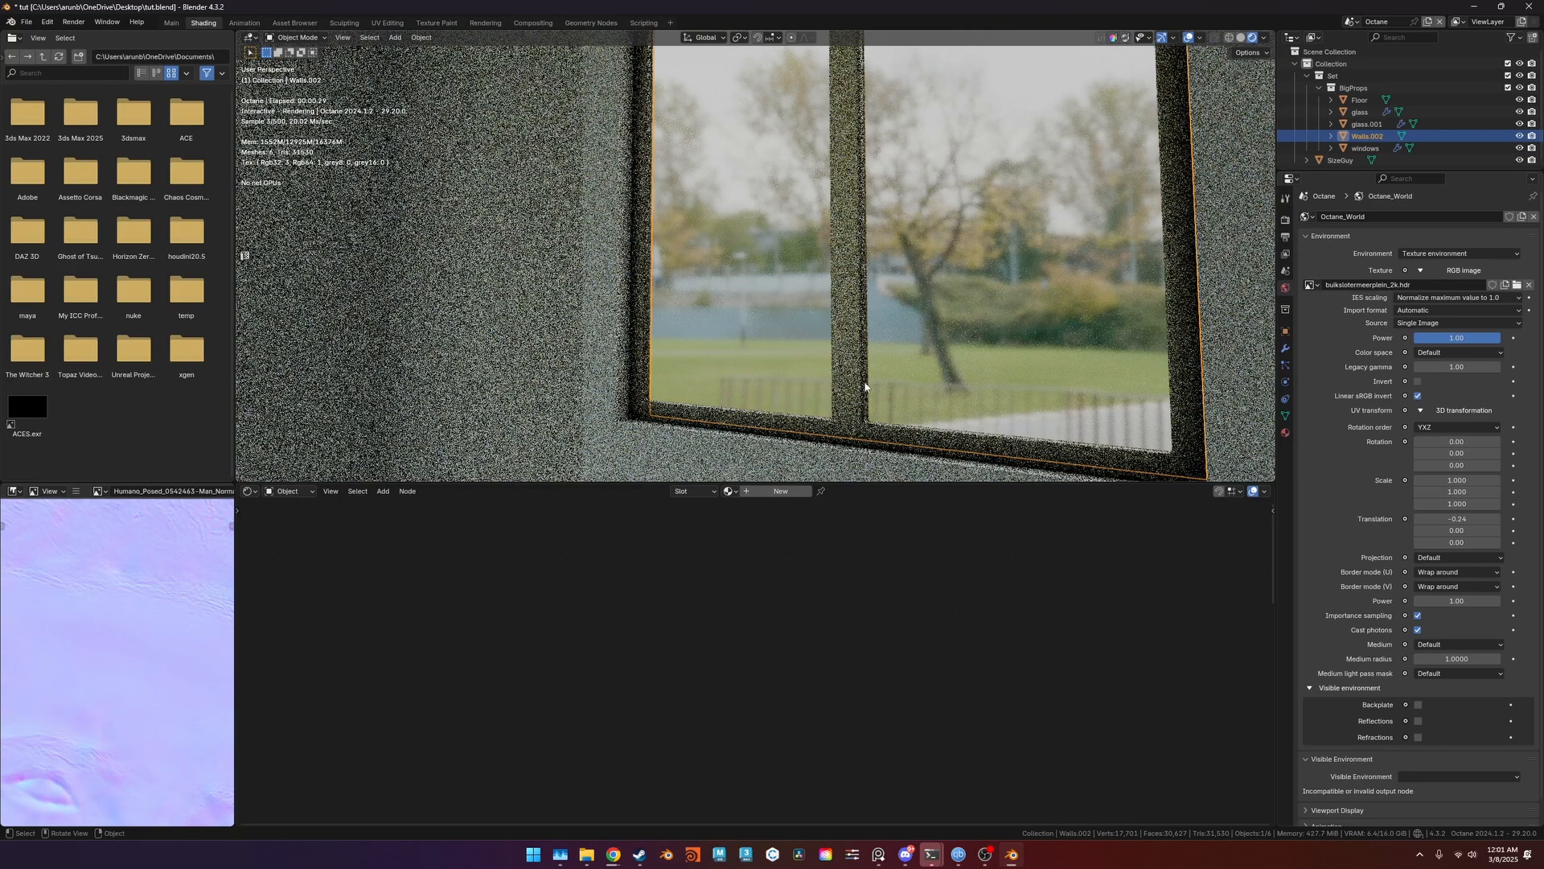
Reselect the window frame, add Dirt_Thin.jpg as an RGB image node beside the Dirt texture and preview it.
left_click(833, 412)
middle_click_drag(562, 633, 752, 631)
scroll(752, 631, "down", 2)
left_click_drag(643, 594, 552, 596)
middle_click_drag(459, 614, 650, 587)
key("shift+a")
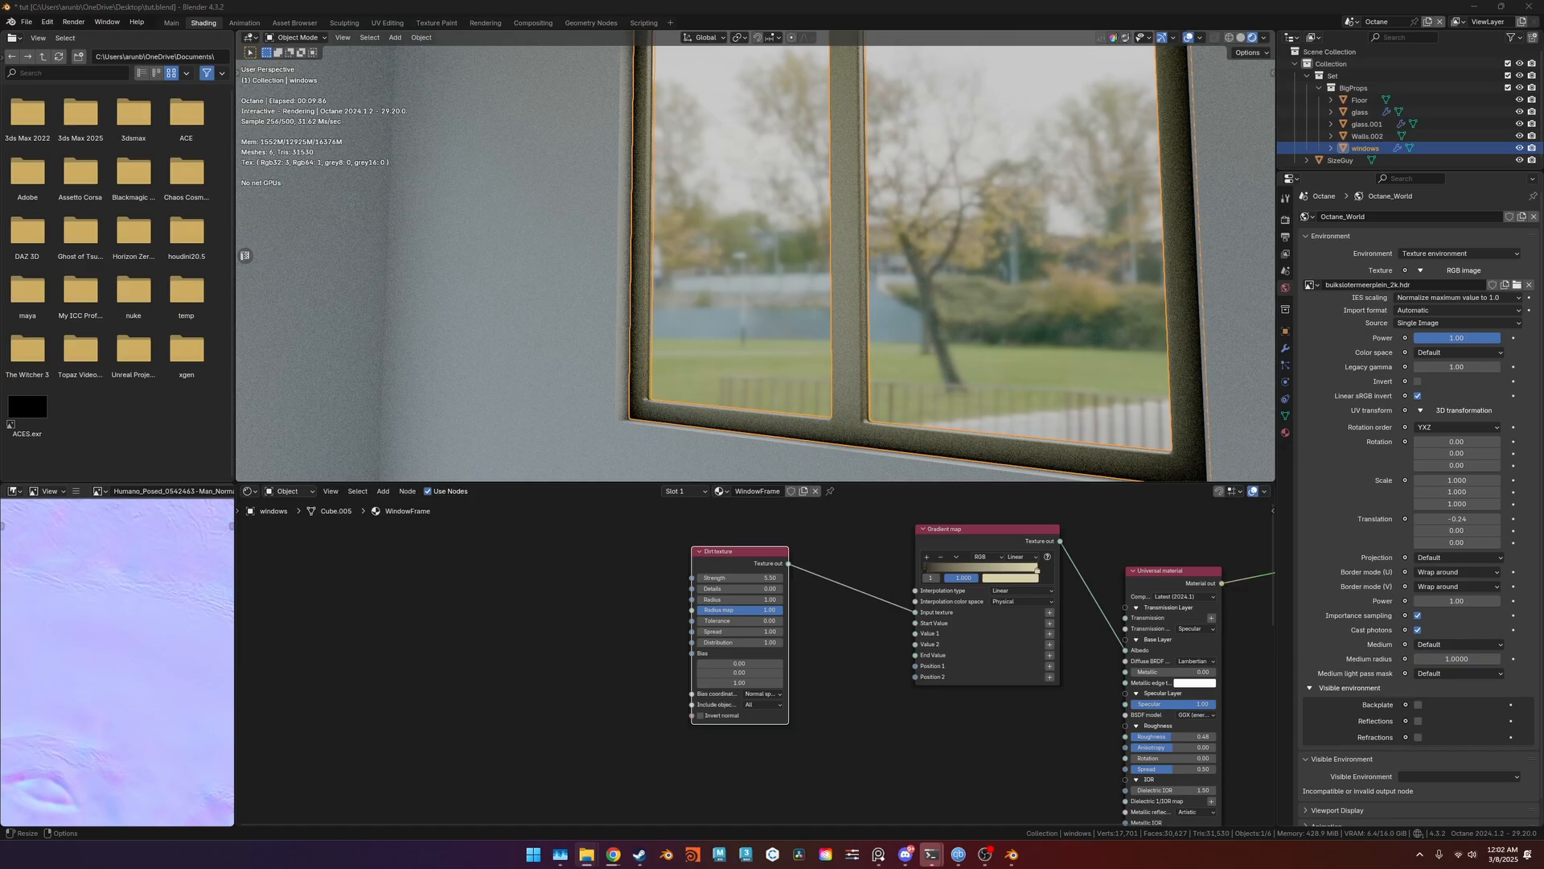
left_click_drag(512, 608, 505, 600)
left_click(508, 603, "ctrl+shift")
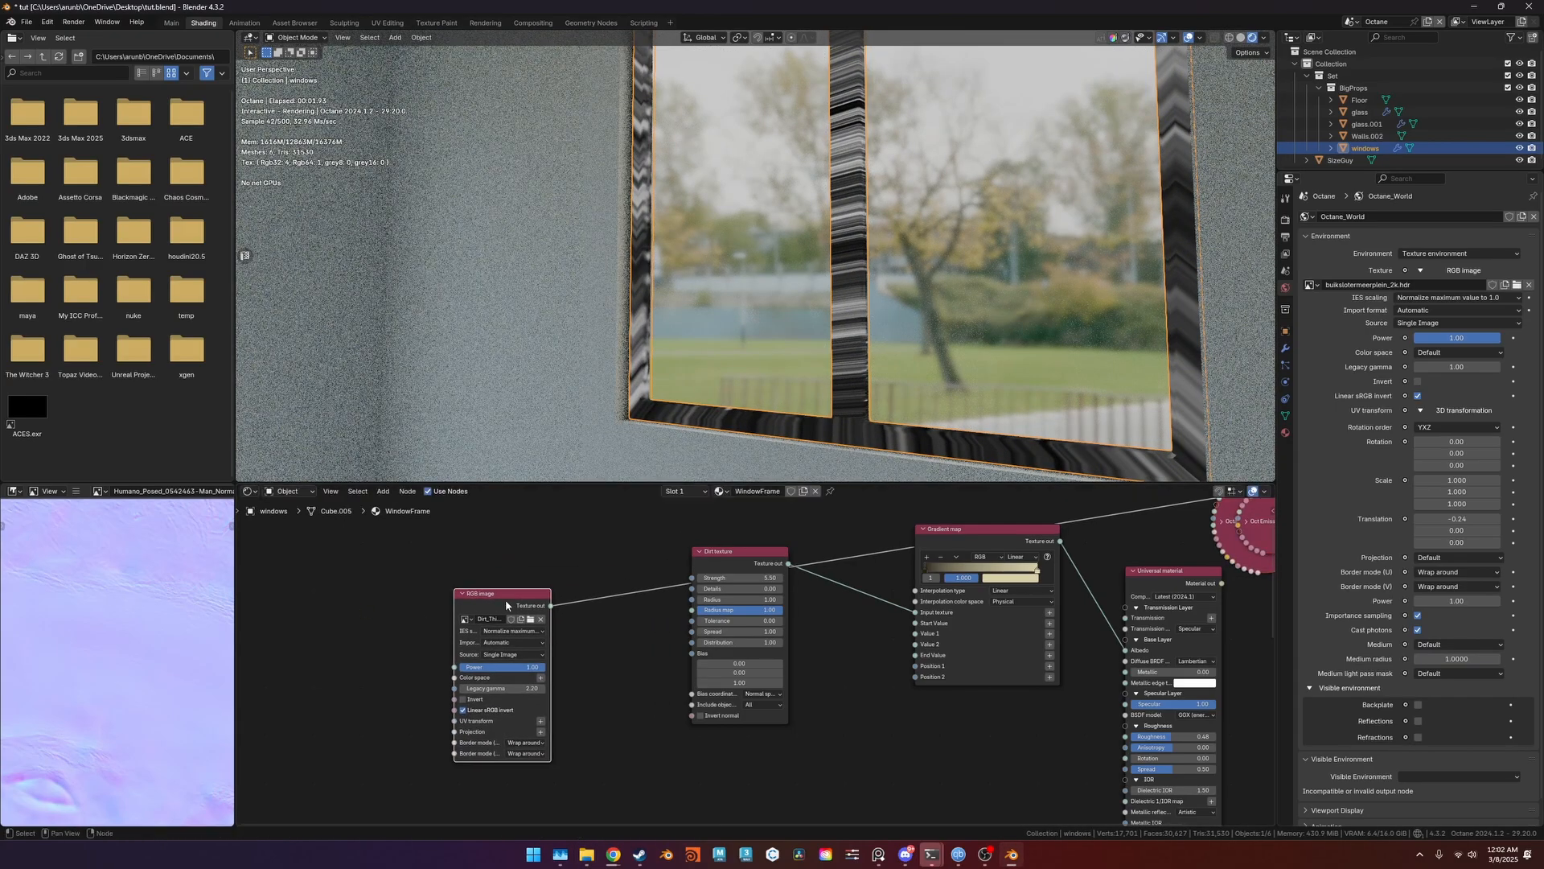
Display the Dirt_Thin.jpg texture in the image editor.
scroll(96, 576, "down", 2)
left_click(97, 491)
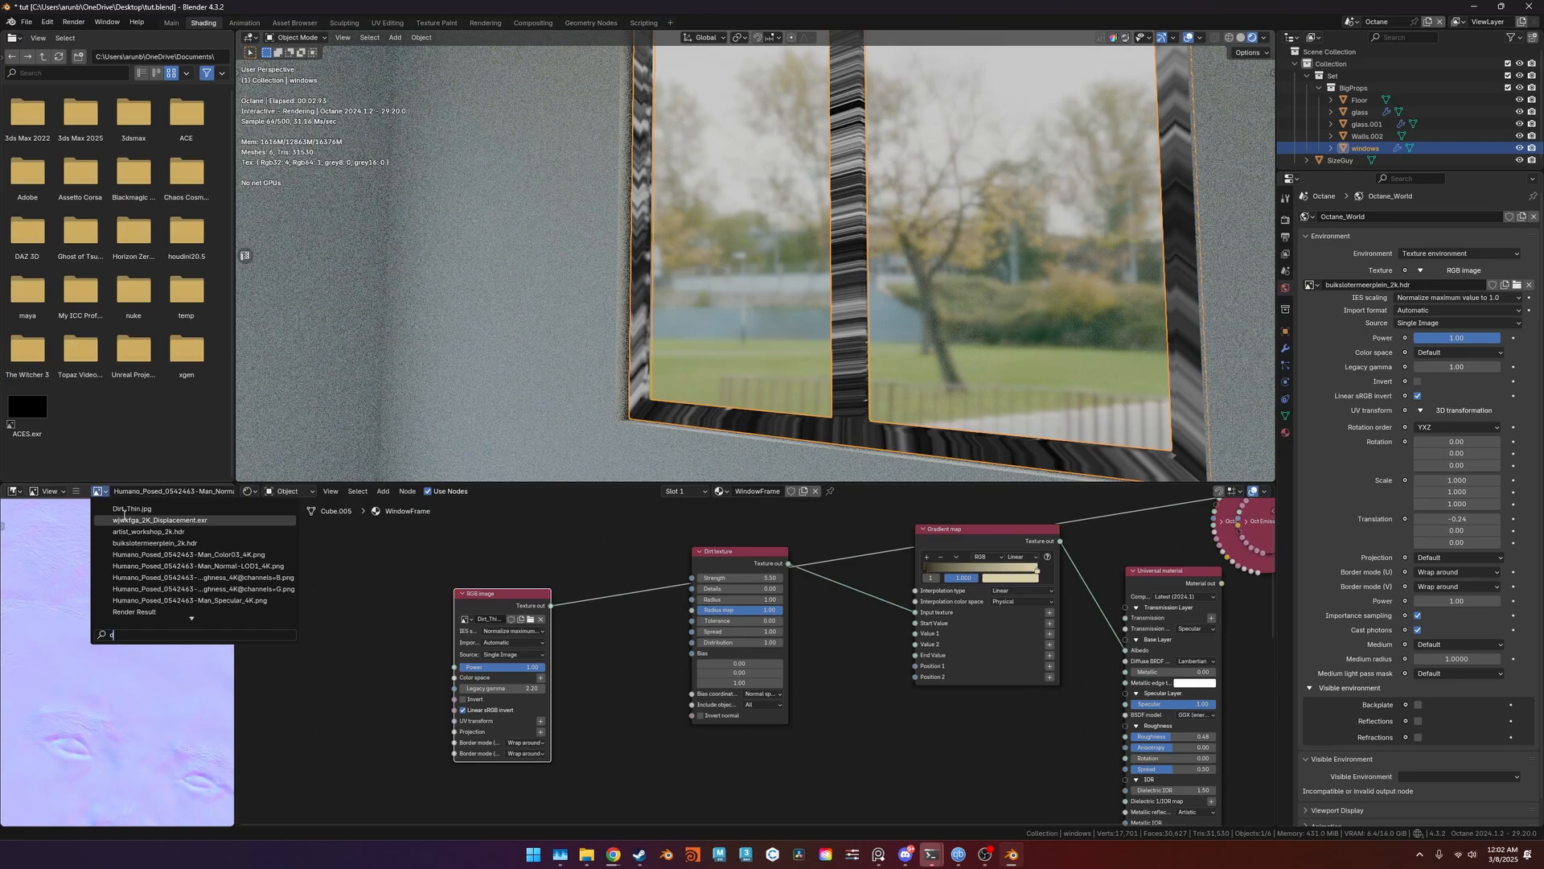
left_click(116, 619)
scroll(112, 635, "up", 1)
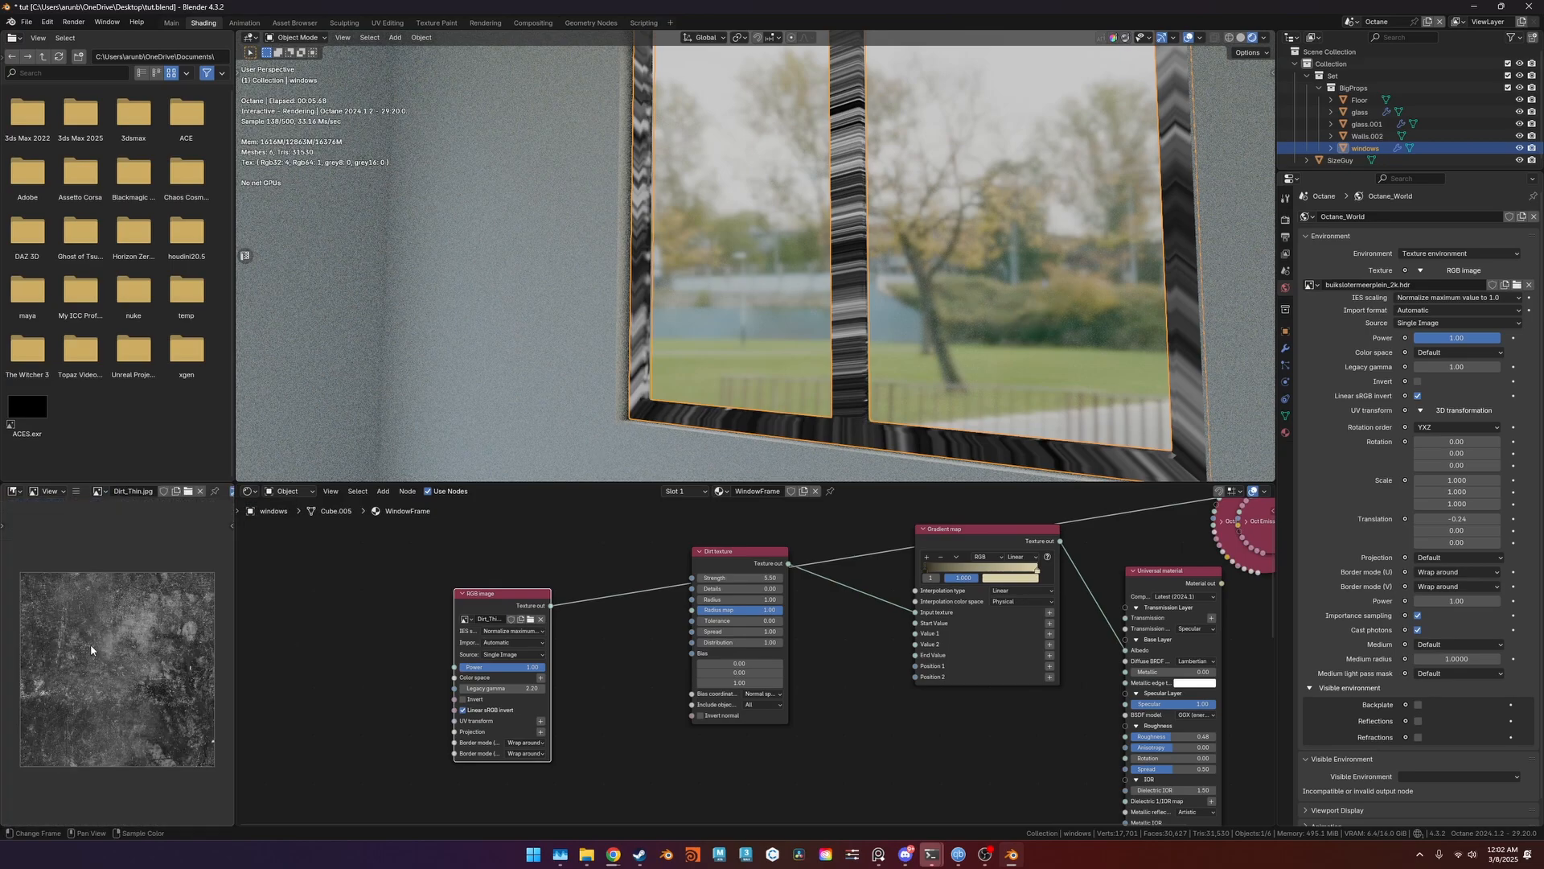
Connect the Dirt_Thin.jpg image to the Dirt texture's Radius map, preview the result and adjust the Dirt texture's Strength and Details.
mouse_move(521, 609)
left_mouse_down()
mouse_move(482, 589)
mouse_move(535, 594)
left_mouse_up()
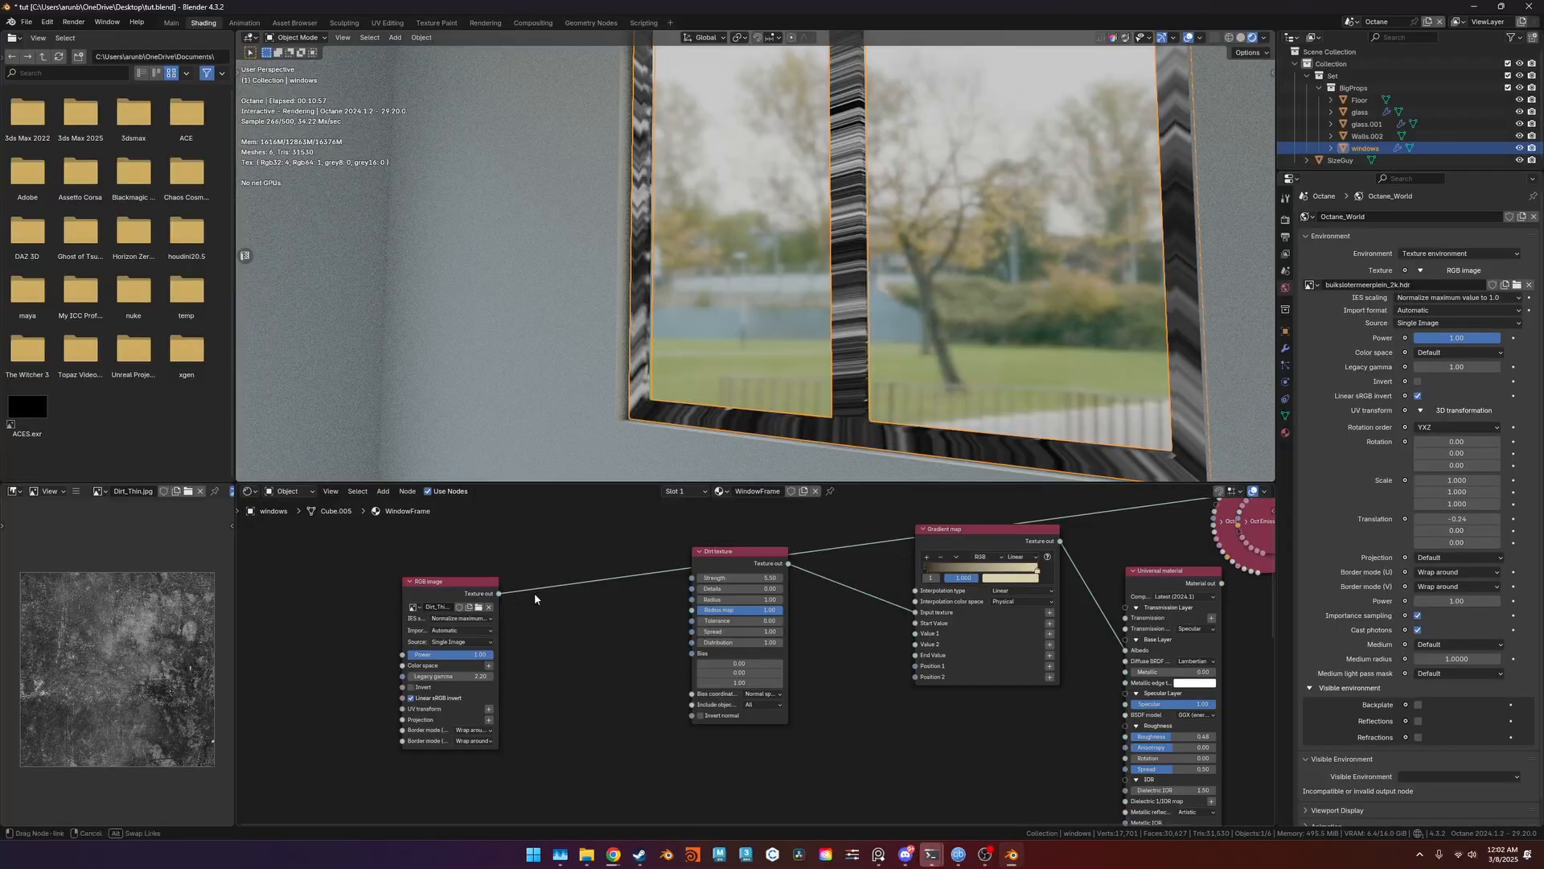
left_click(735, 557, "ctrl+shift")
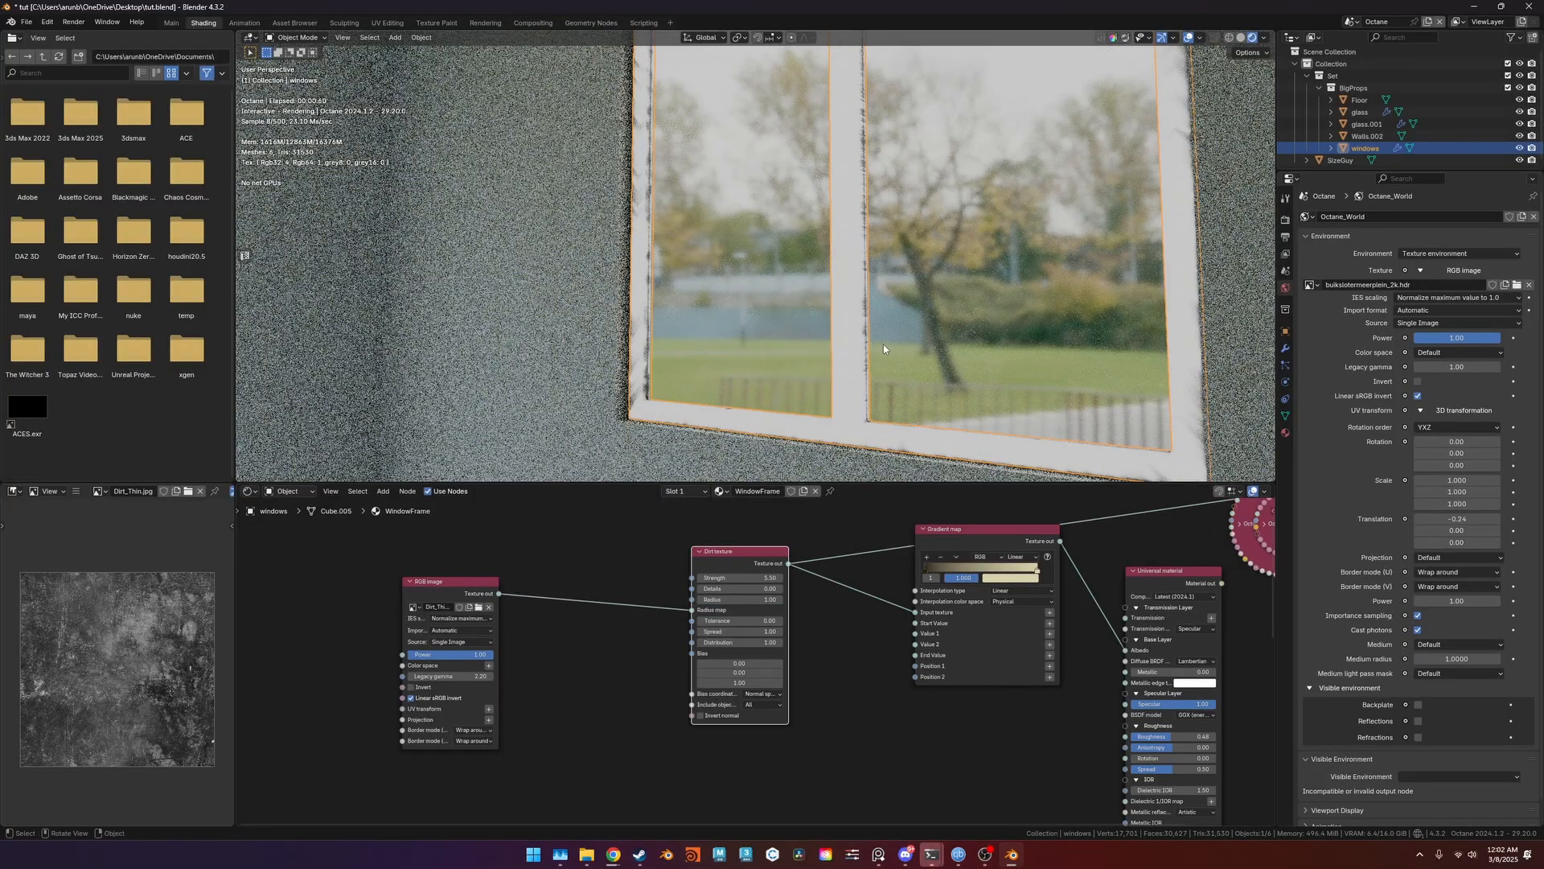
middle_click_drag(883, 344, 840, 329)
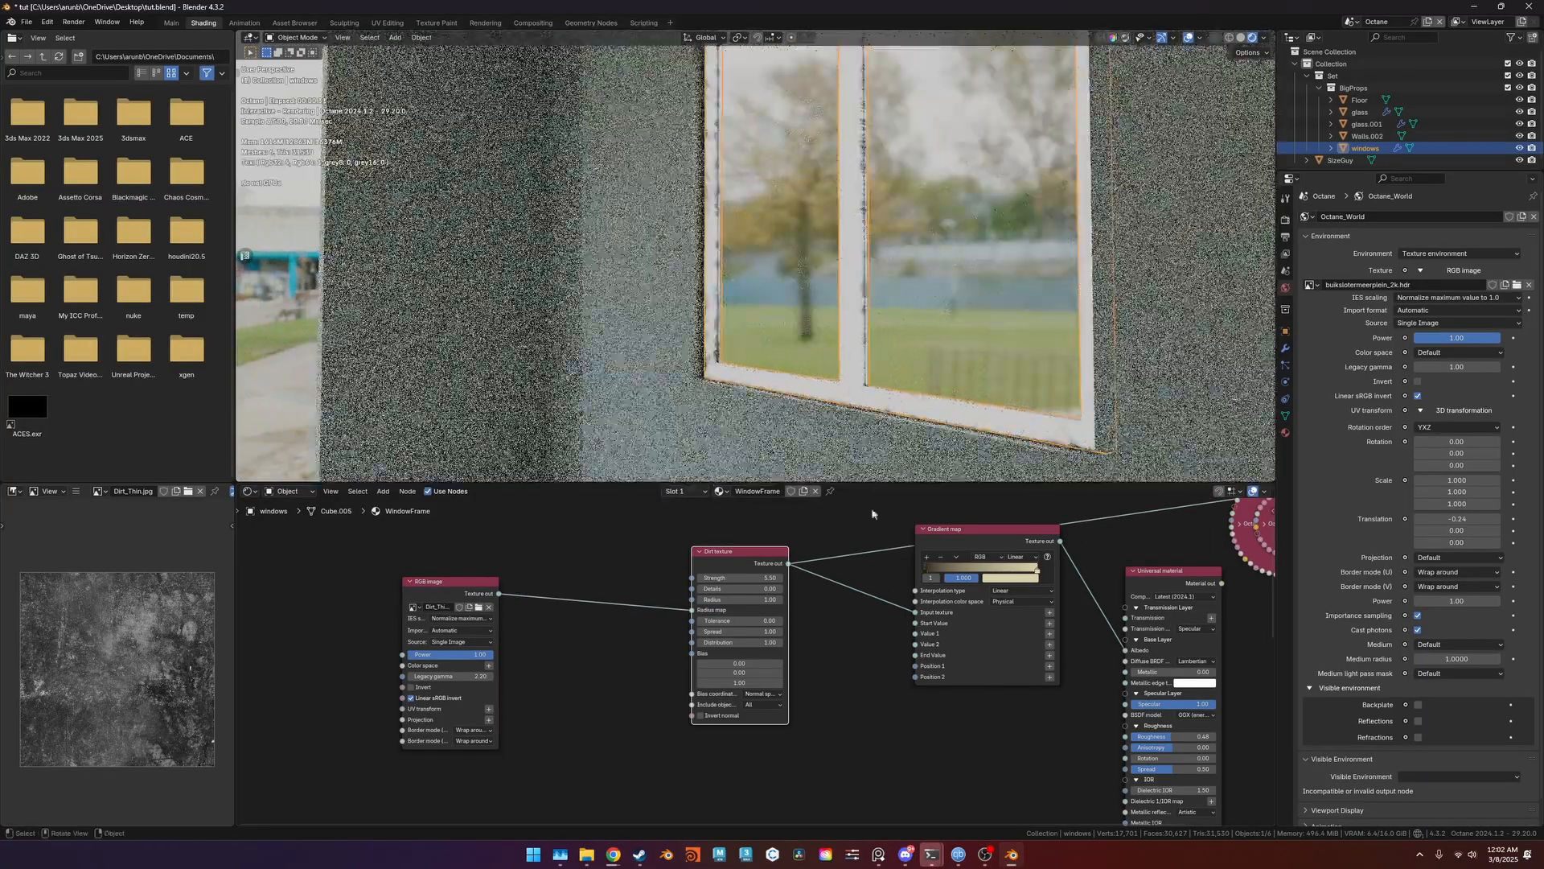
mouse_move(750, 577)
left_mouse_down()
mouse_move(853, 589)
mouse_move(769, 589)
left_mouse_up()
middle_click_drag(675, 317, 721, 365)
scroll(727, 330, "down", 7)
Unwrap the entire windows mesh with Smart UV Project and inspect the dirt on the frames.
key("Tab")
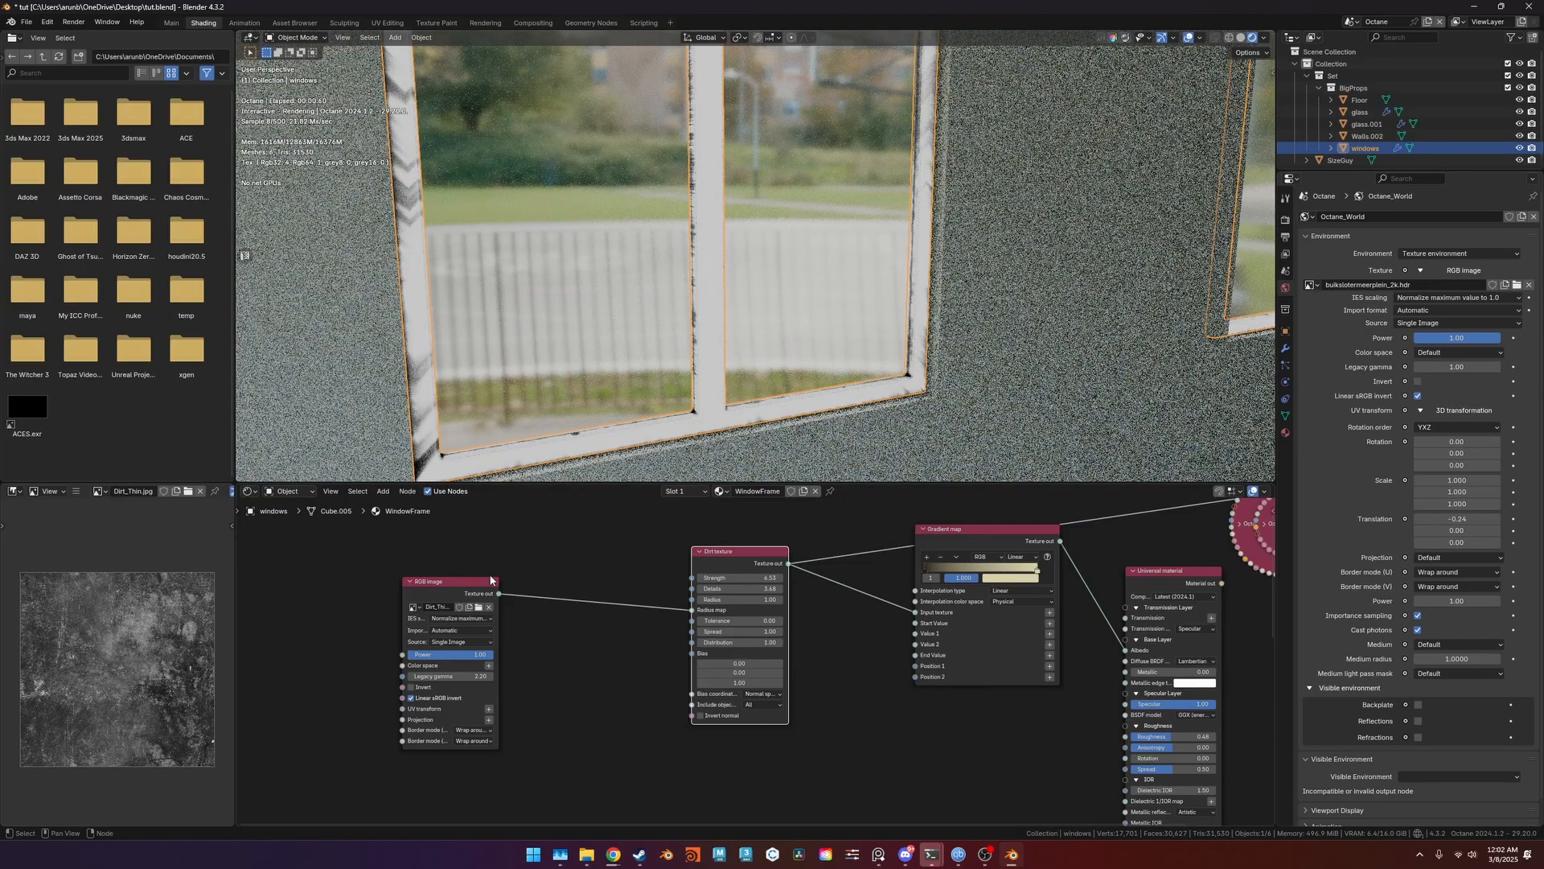
scroll(841, 403, "down", 5)
scroll(852, 370, "up", 1)
key("a")
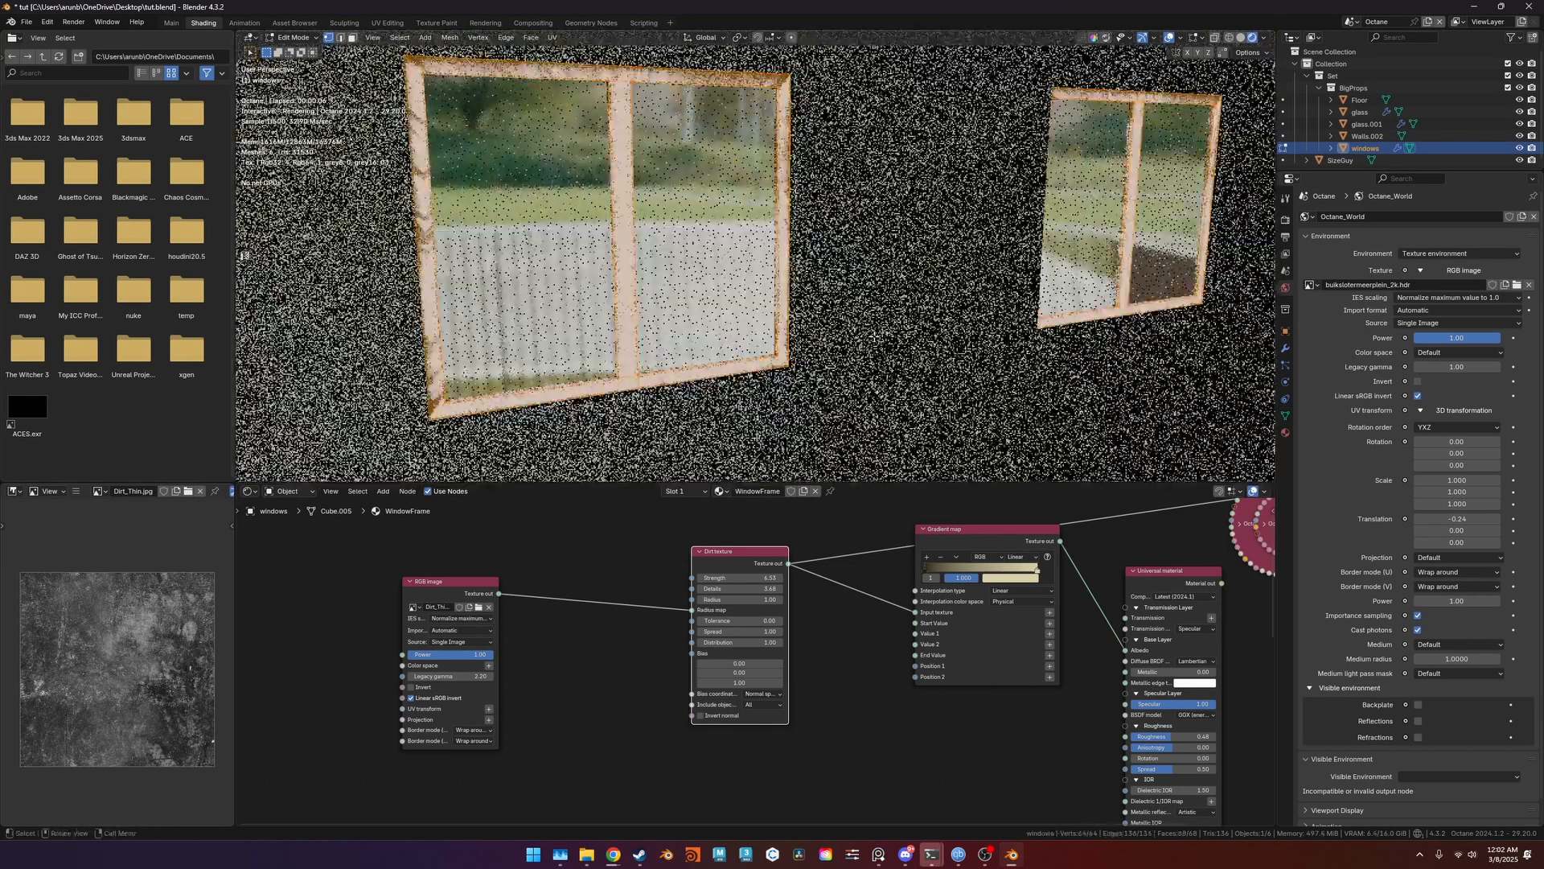
key("u")
mouse_move(875, 338)
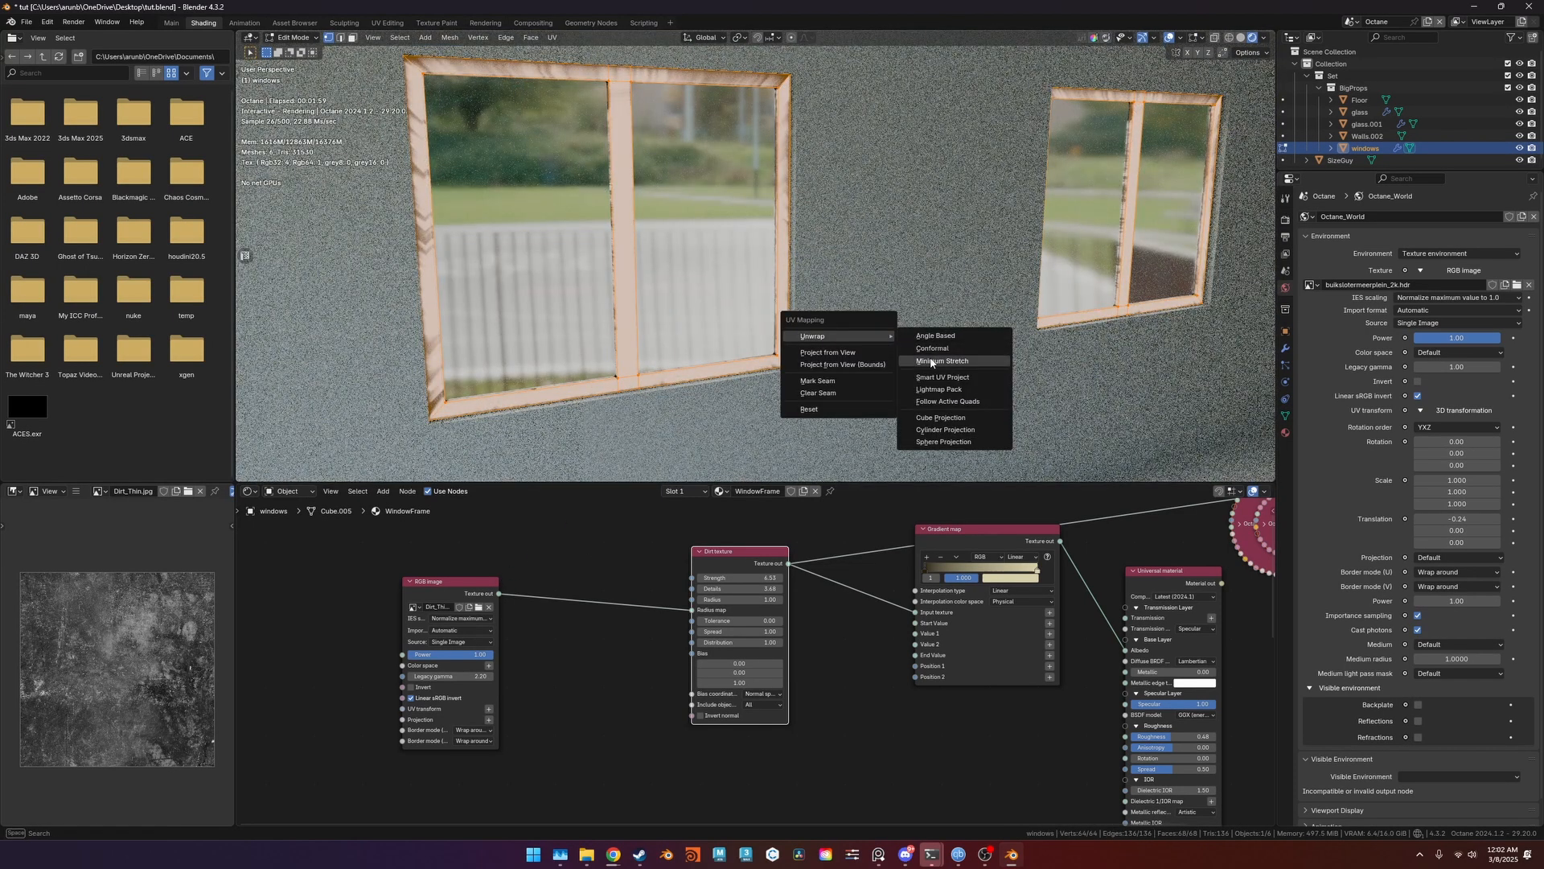
left_click(939, 378)
left_click(935, 489)
key("Tab")
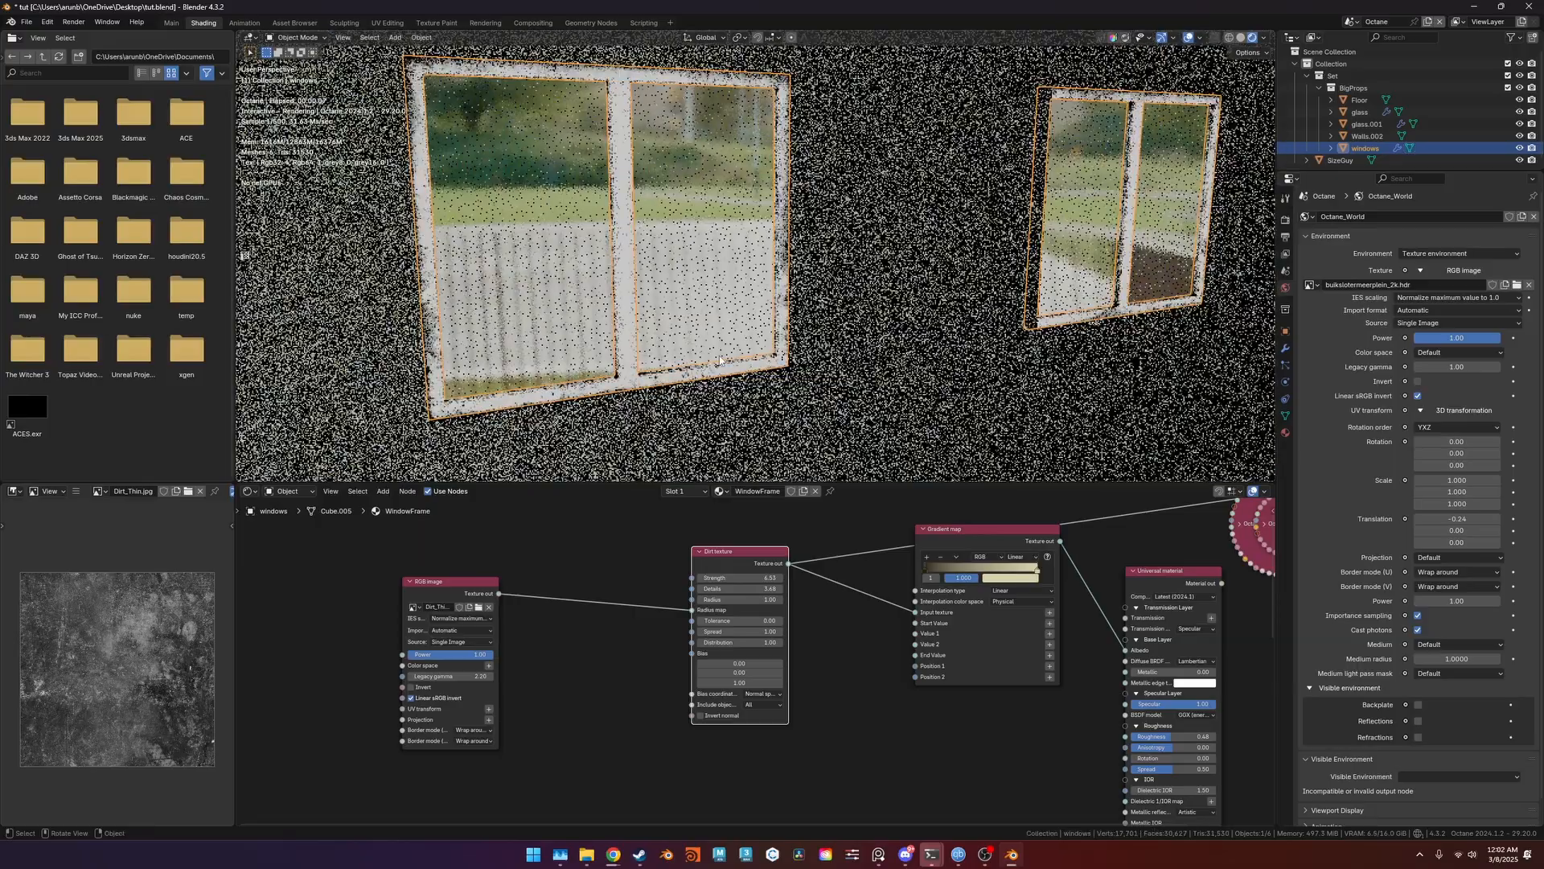
scroll(780, 343, "up", 3)
scroll(780, 344, "down", 2)
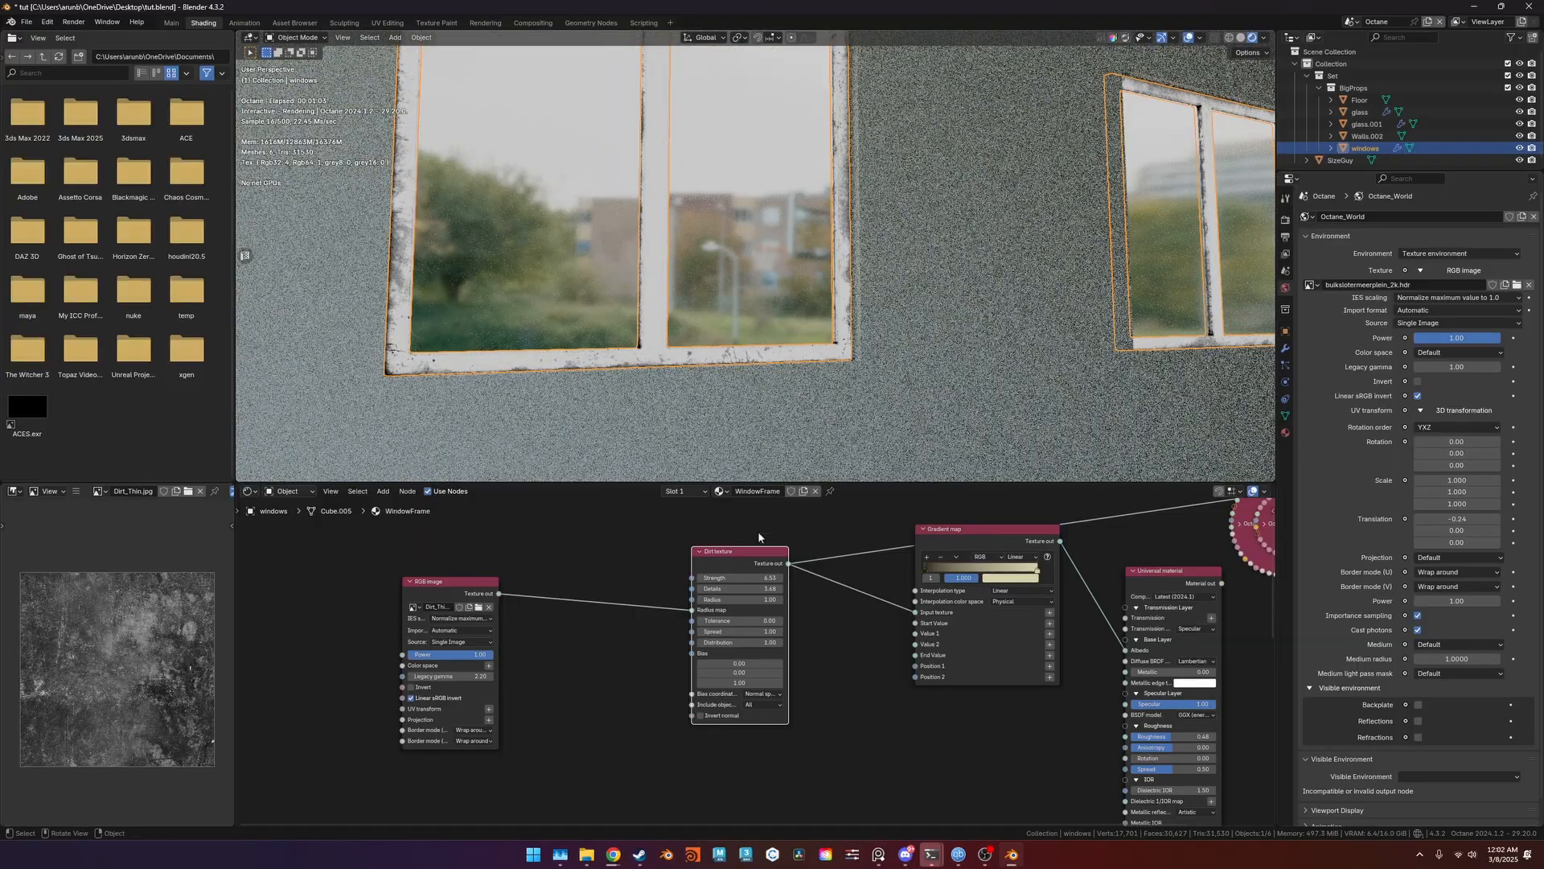
Reconnect the WindowFrame Universal material to the material output and view the frames from inside the room.
middle_click_drag(1021, 542, 842, 591)
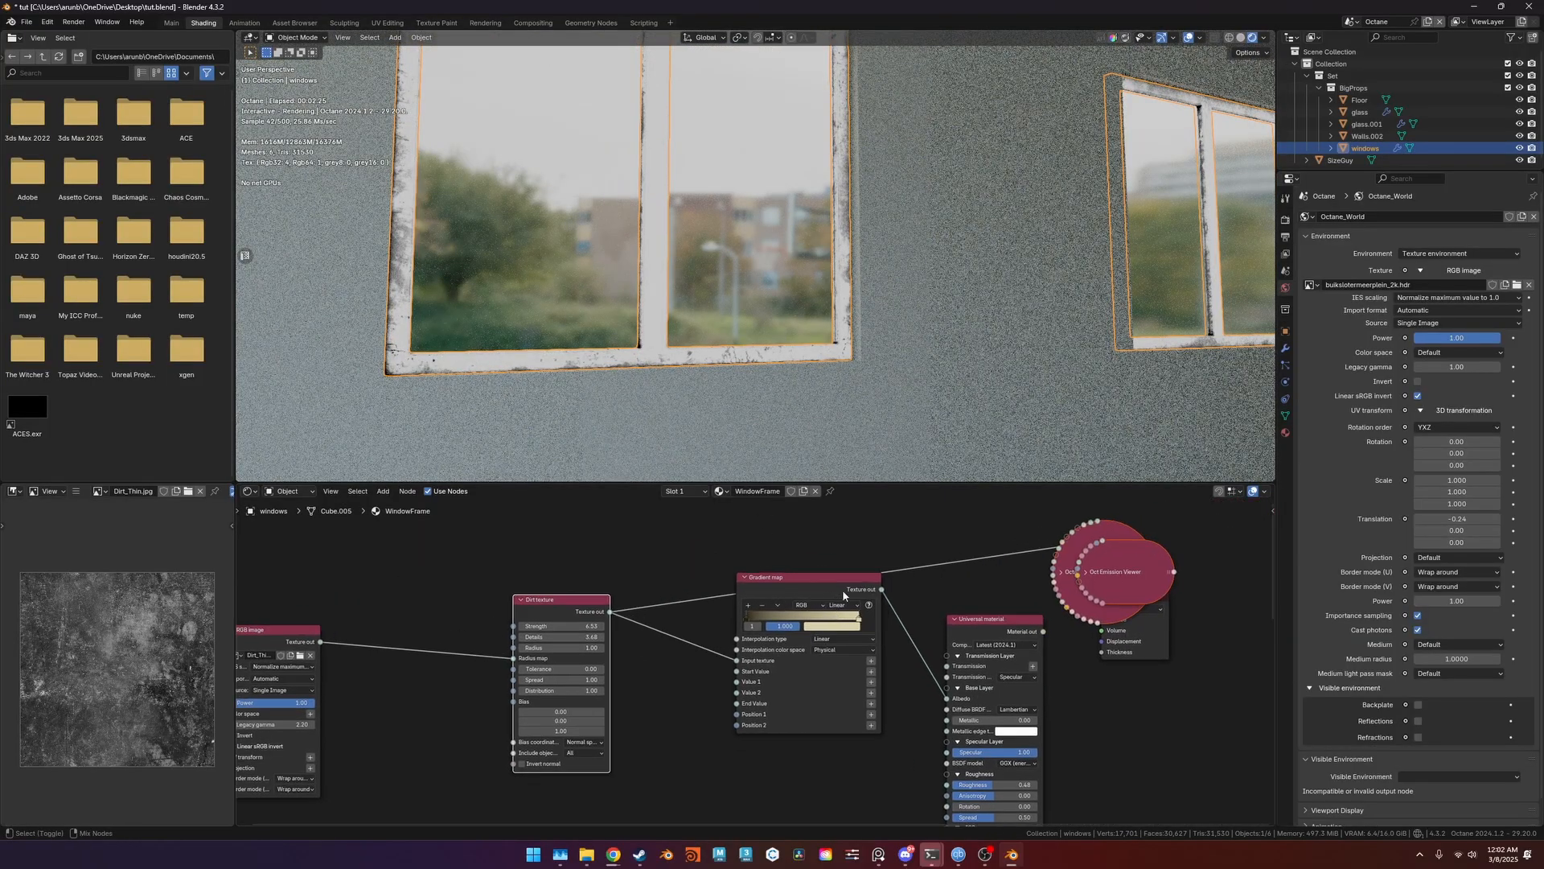
left_click(1002, 623, "ctrl+shift")
mouse_move(882, 256)
middle_mouse_down()
mouse_move(745, 285)
mouse_move(657, 276)
mouse_move(821, 266)
mouse_move(871, 279)
middle_mouse_up()
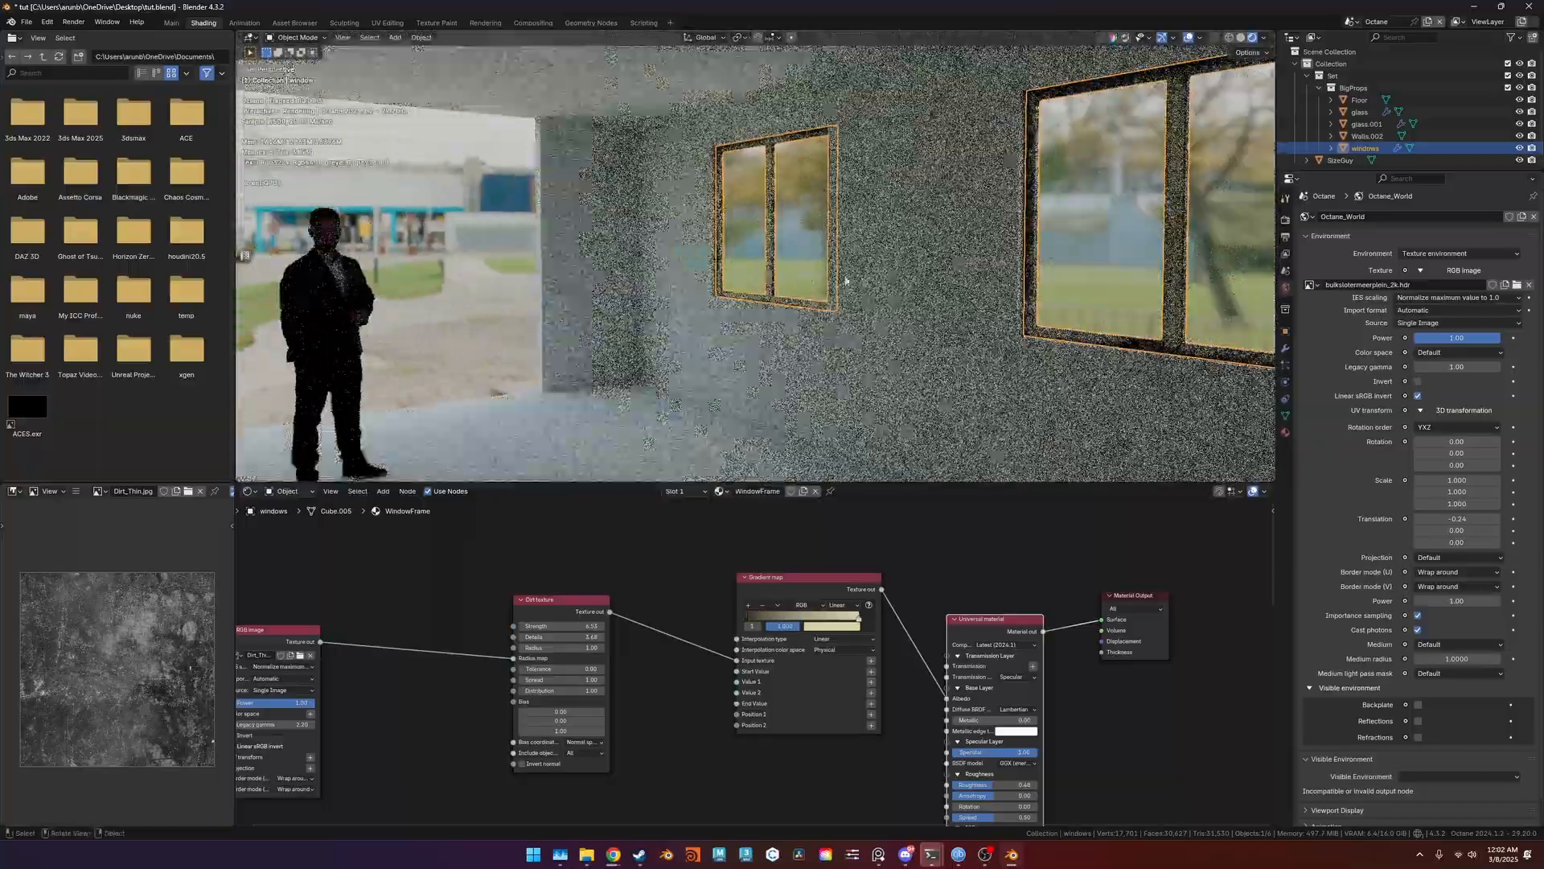
left_click(487, 287)
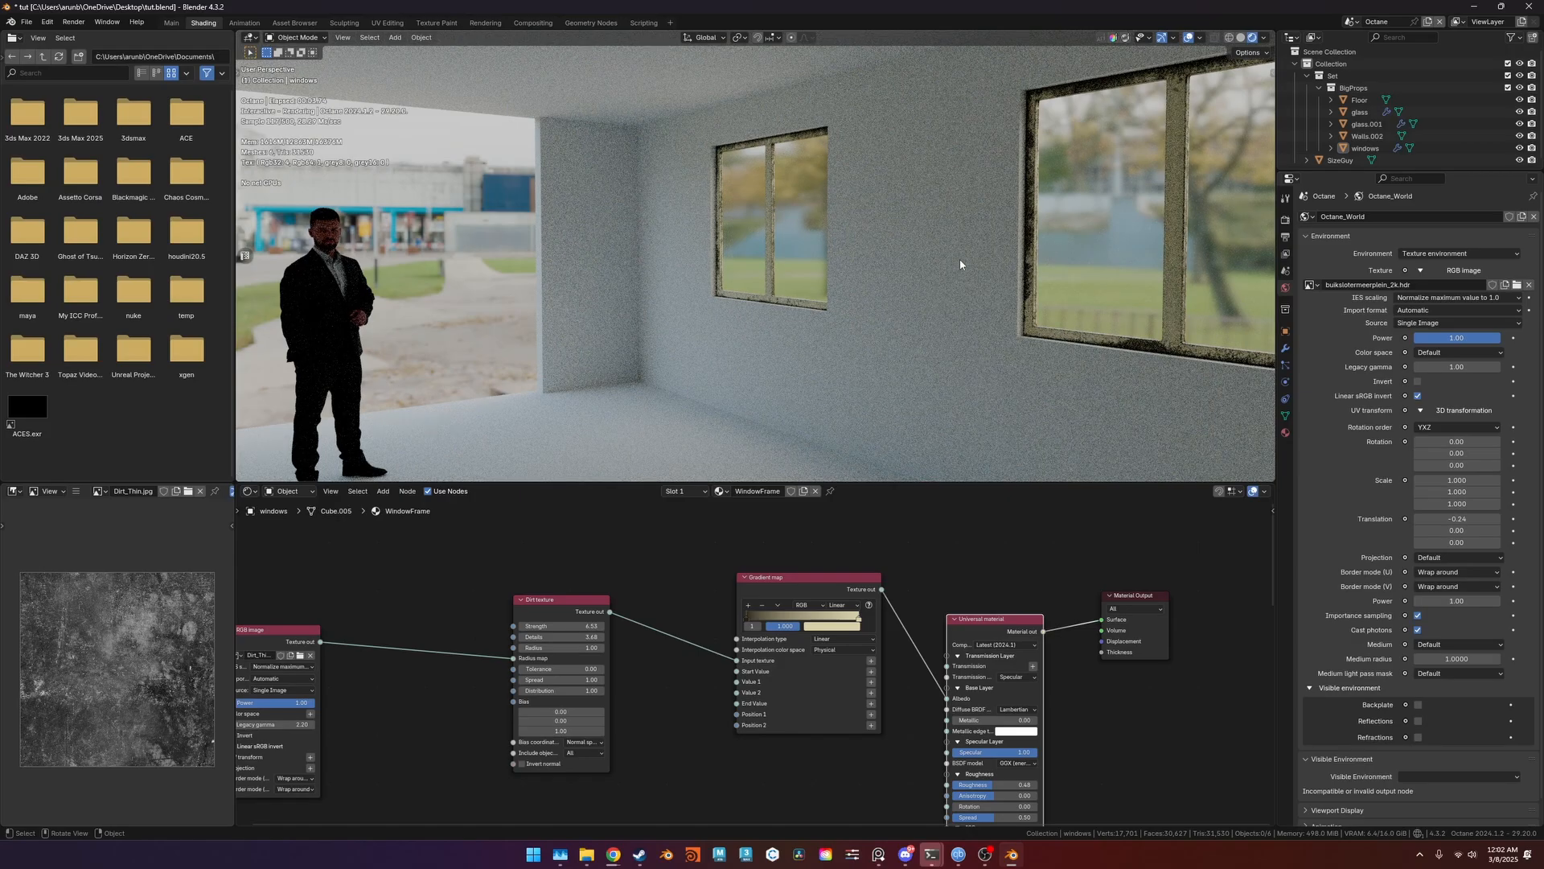
Select the floor, give it a new Universal material and space that node apart from the Material Output.
middle_click_drag(961, 264, 887, 316)
left_click(887, 316)
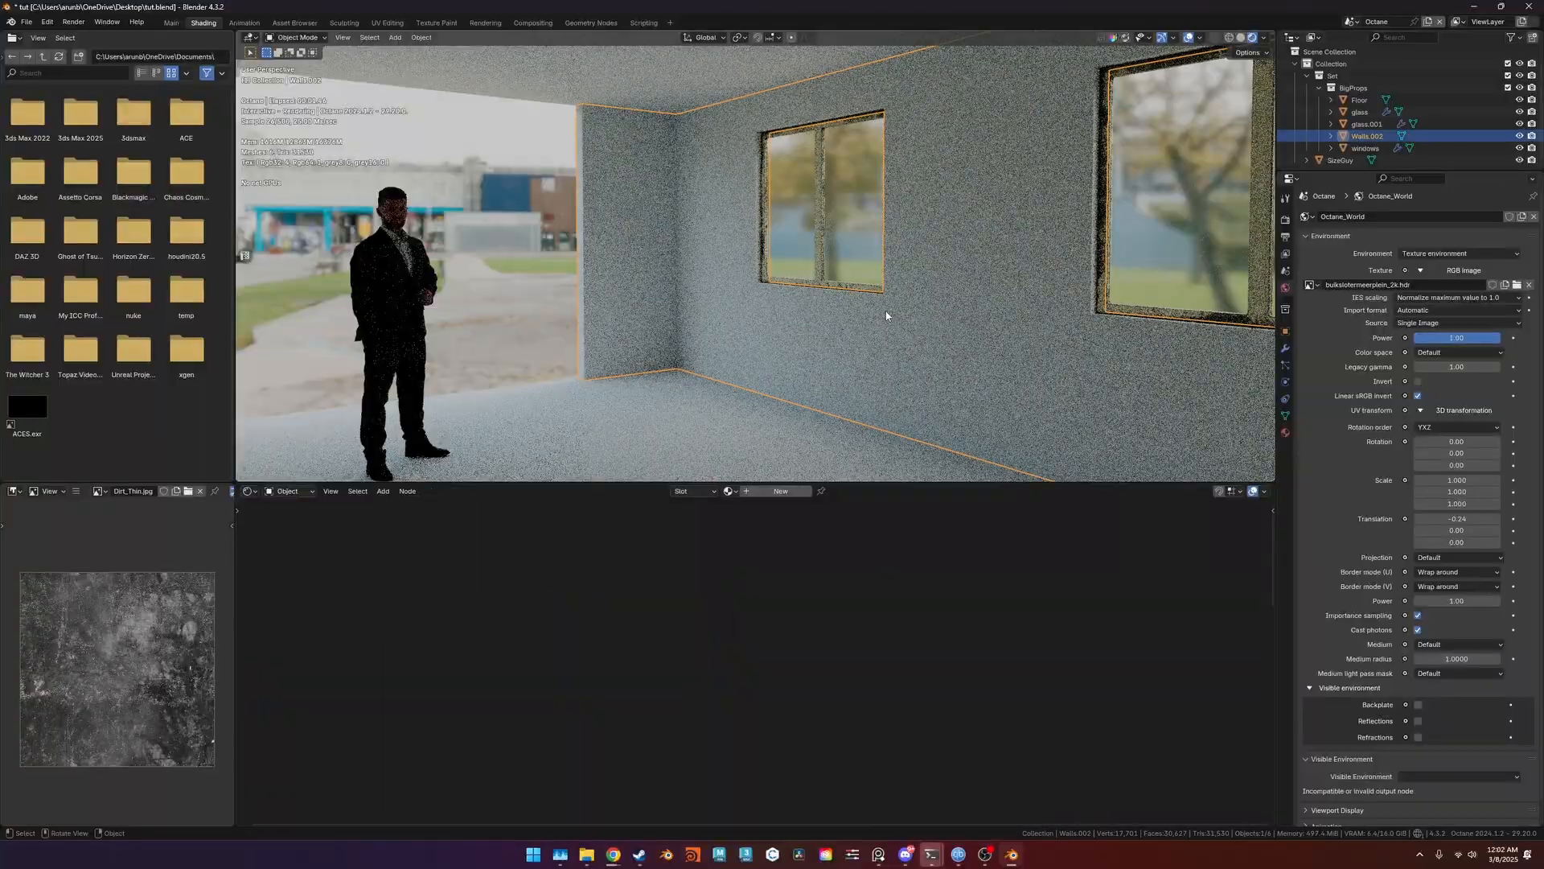
middle_click_drag(690, 300, 851, 340)
scroll(851, 340, "down", 3)
left_click(834, 369)
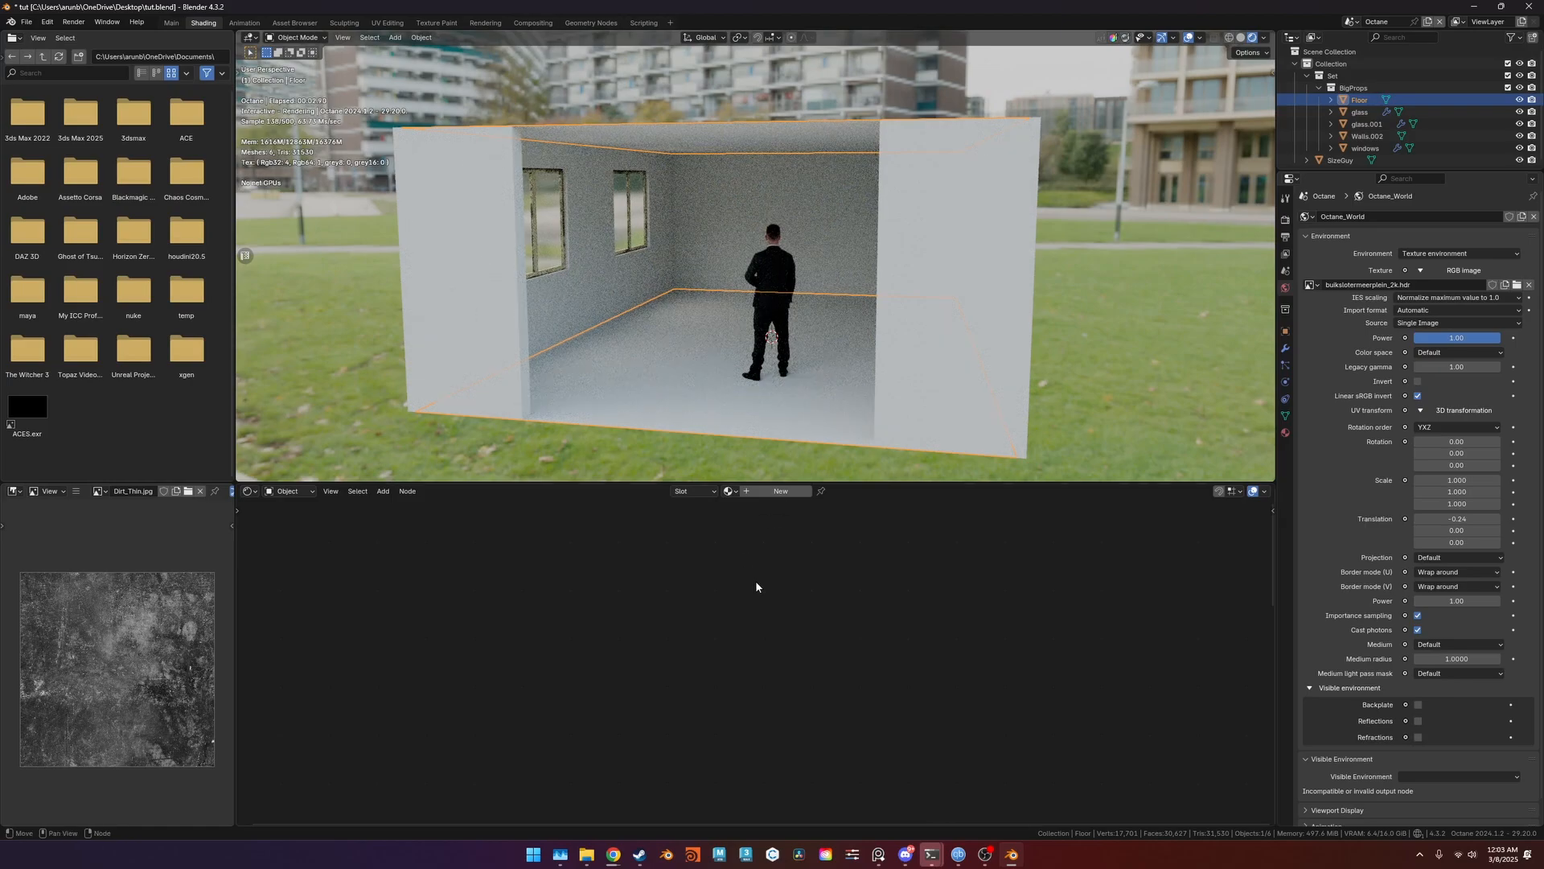
left_click(1285, 433)
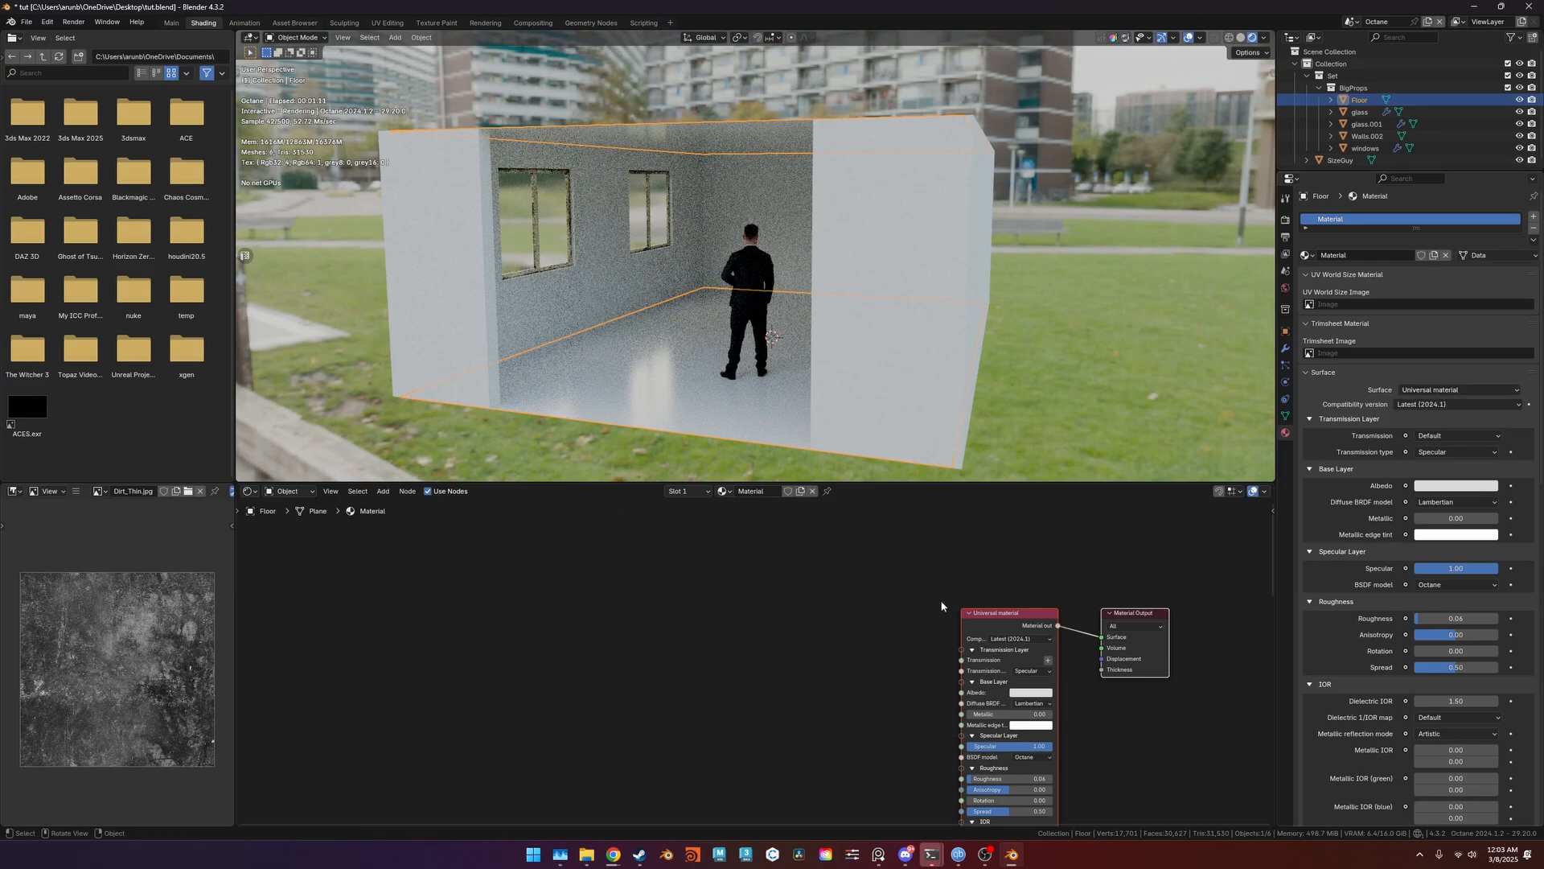
middle_click_drag(942, 606, 765, 563)
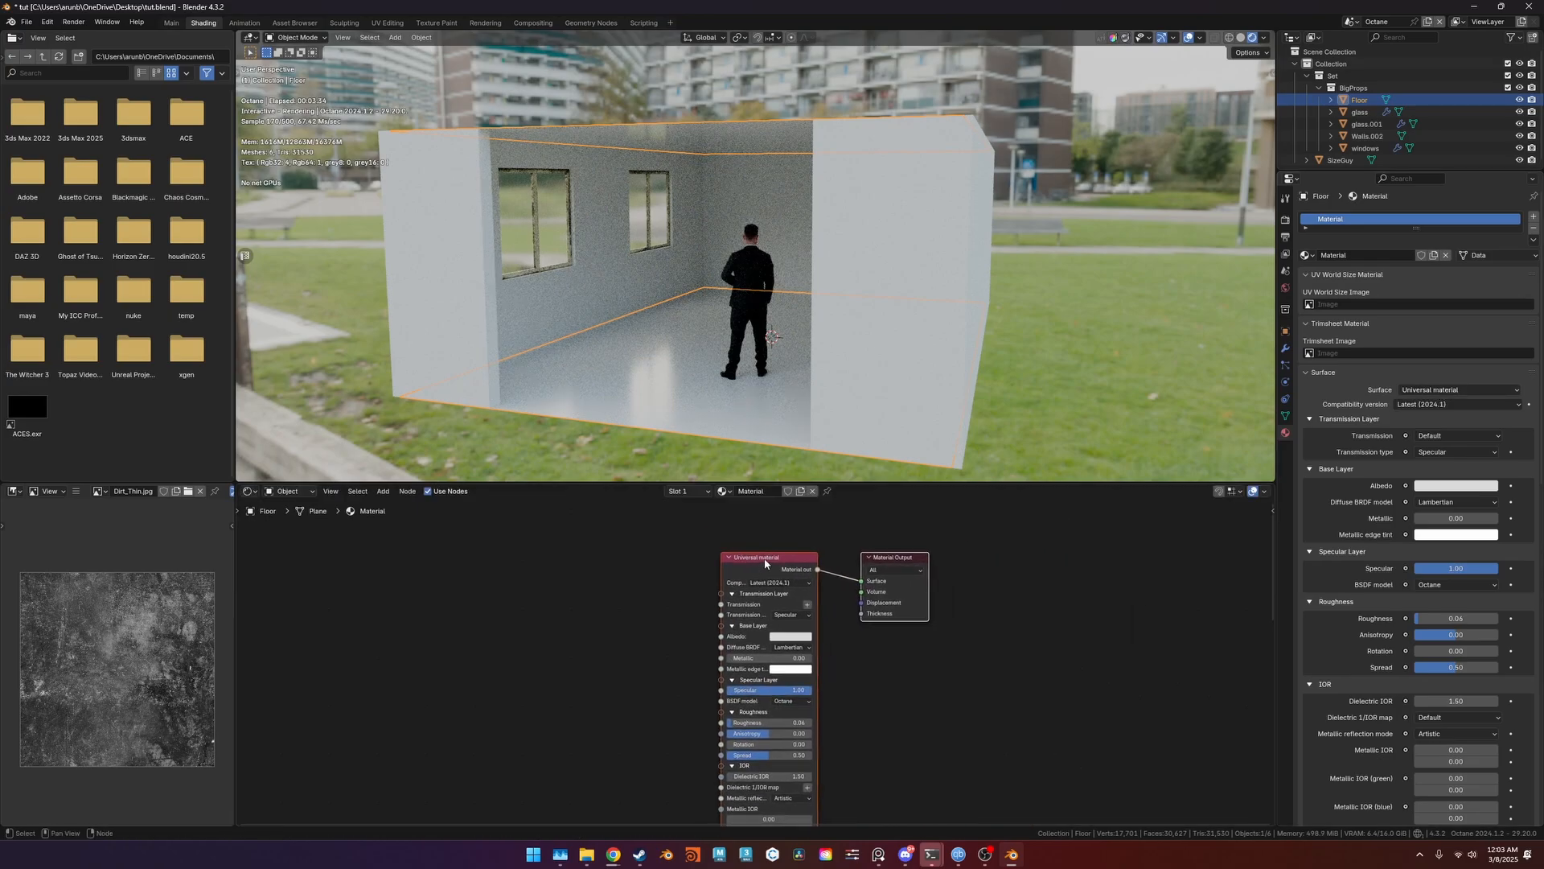
left_click_drag(764, 563, 662, 557)
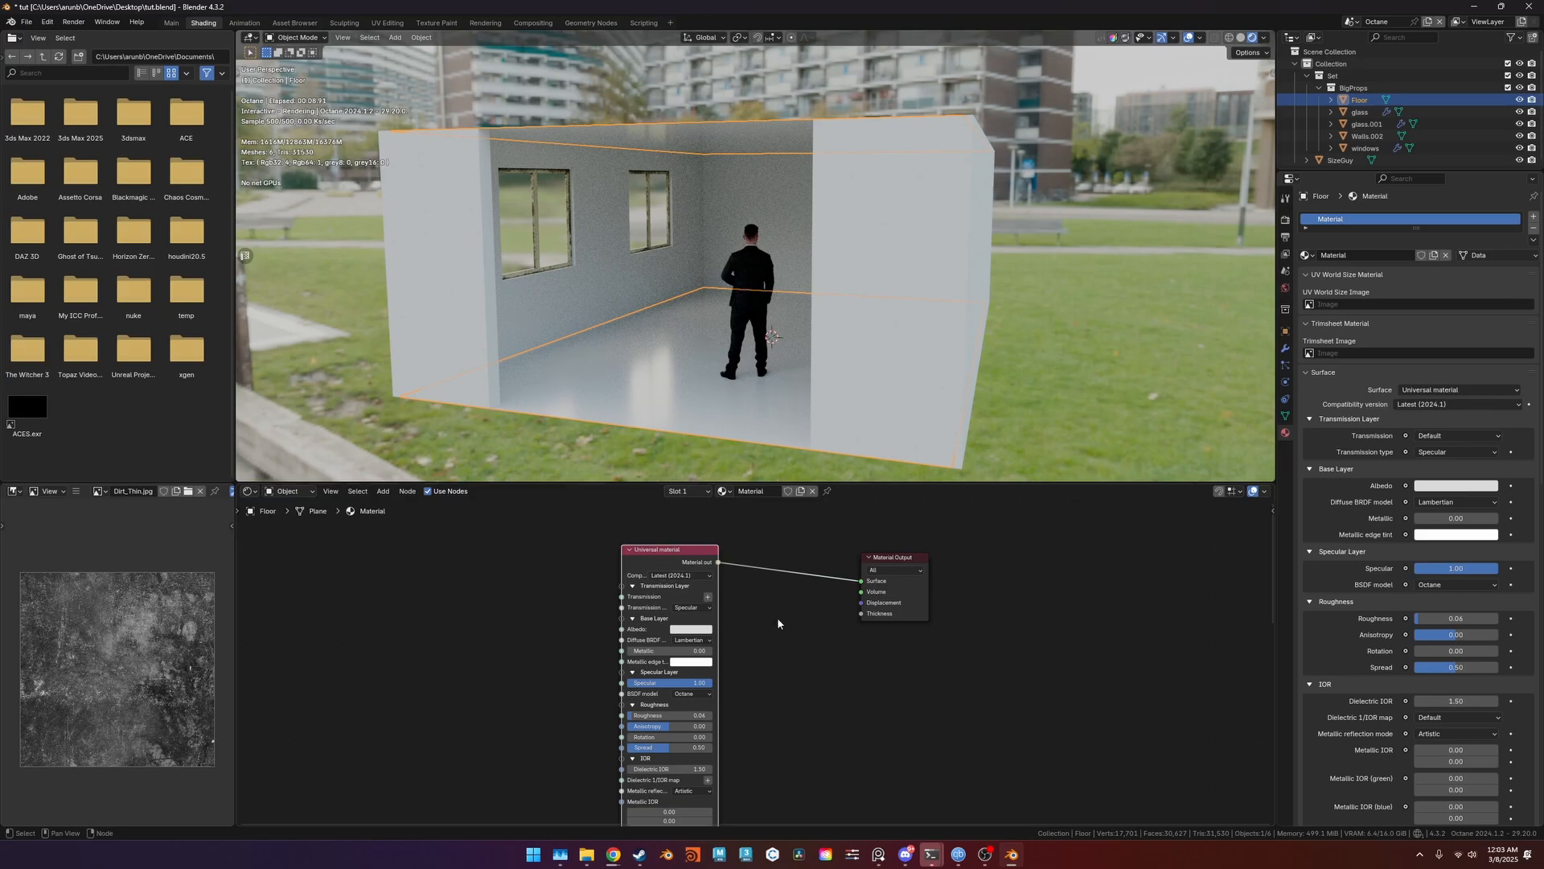
Set the floor material's BSDF model to GGX (energy preserving).
middle_click_drag(777, 623, 804, 601)
left_click(720, 673)
left_click(741, 714)
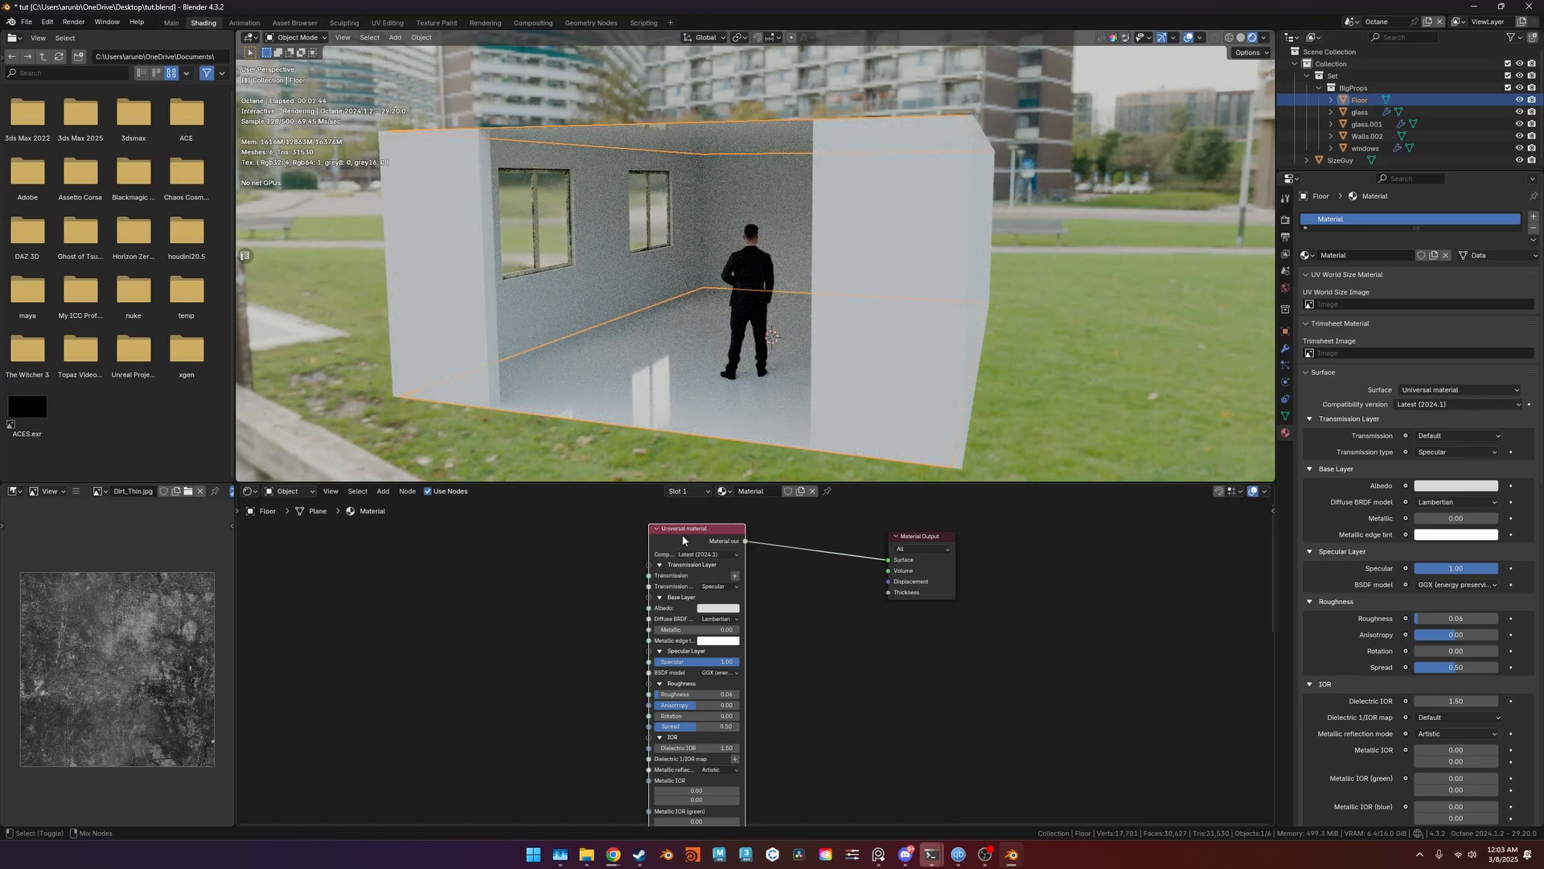
Start the Principled Texture Setup on the floor's Universal material and switch to Quixel Bridge to show the local Megascans assets.
key("ctrl+shift+t")
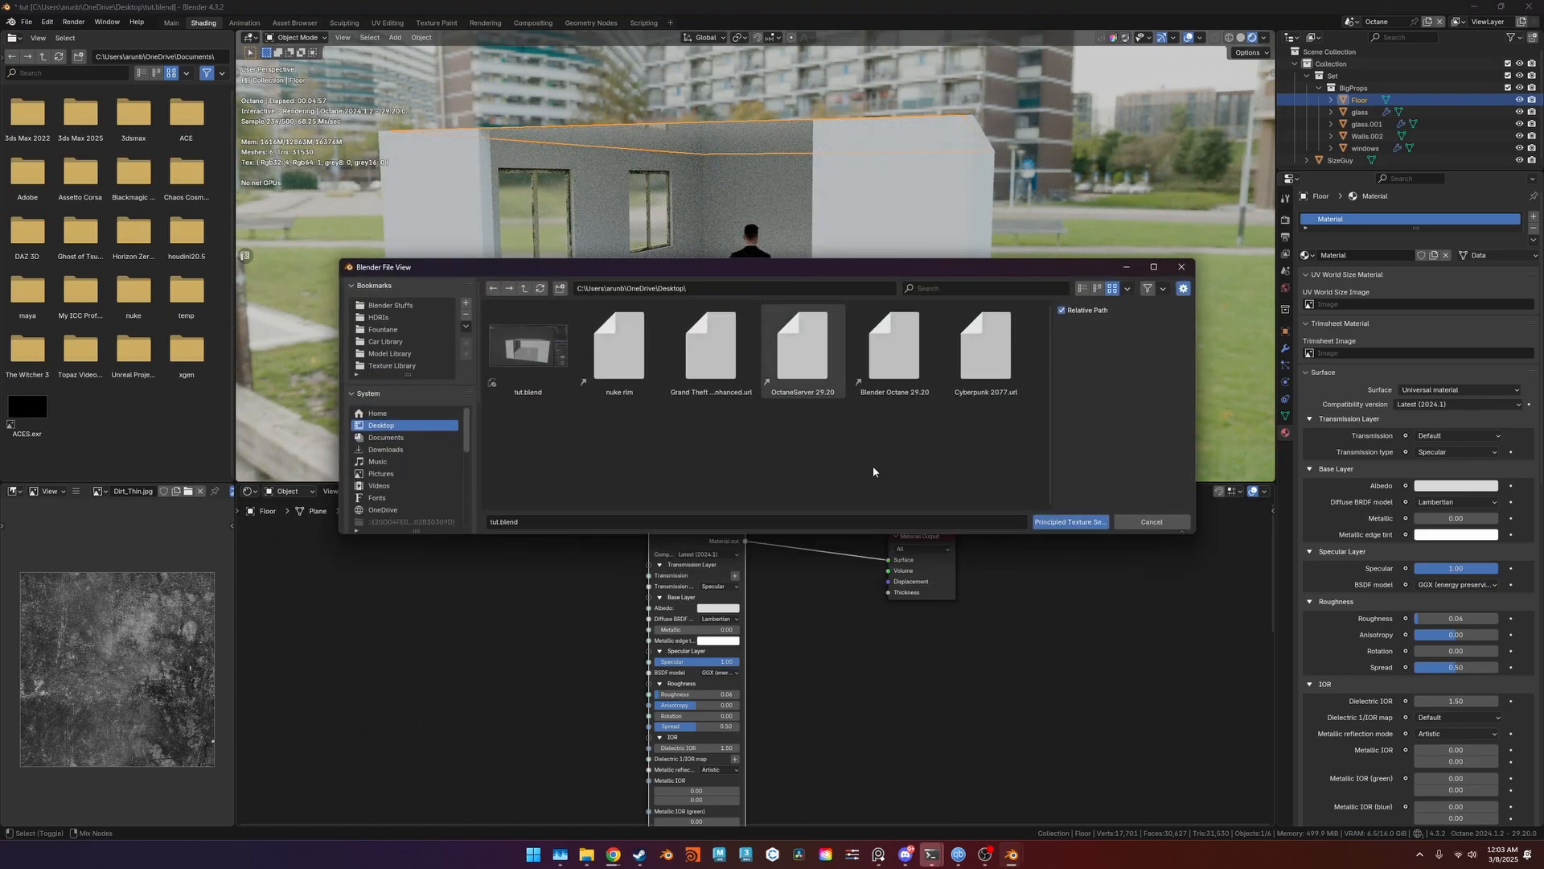
left_click(545, 858)
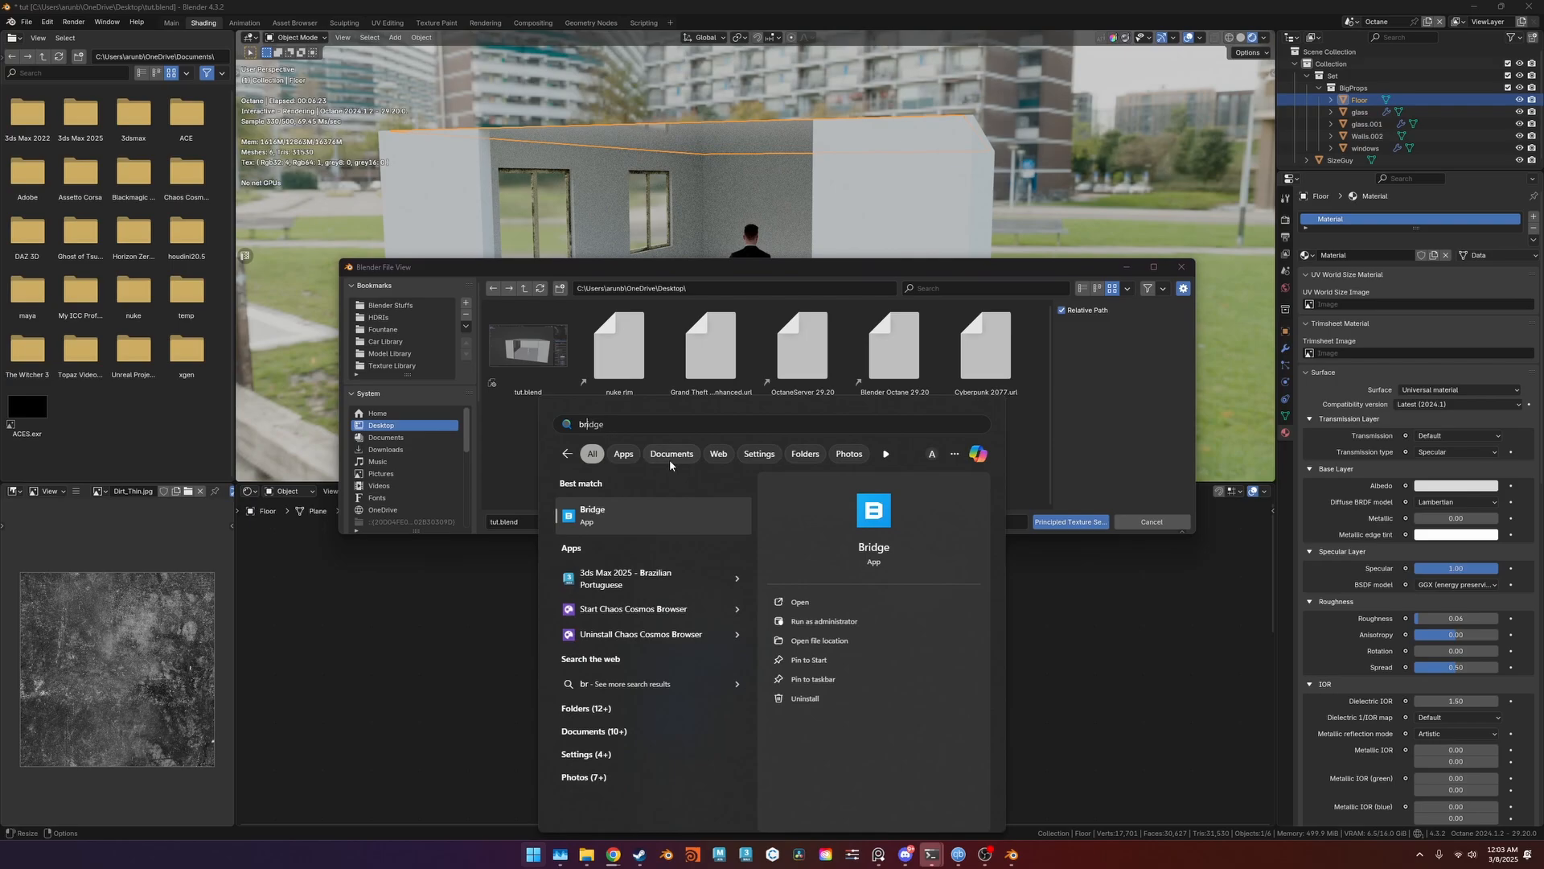
left_click(642, 508)
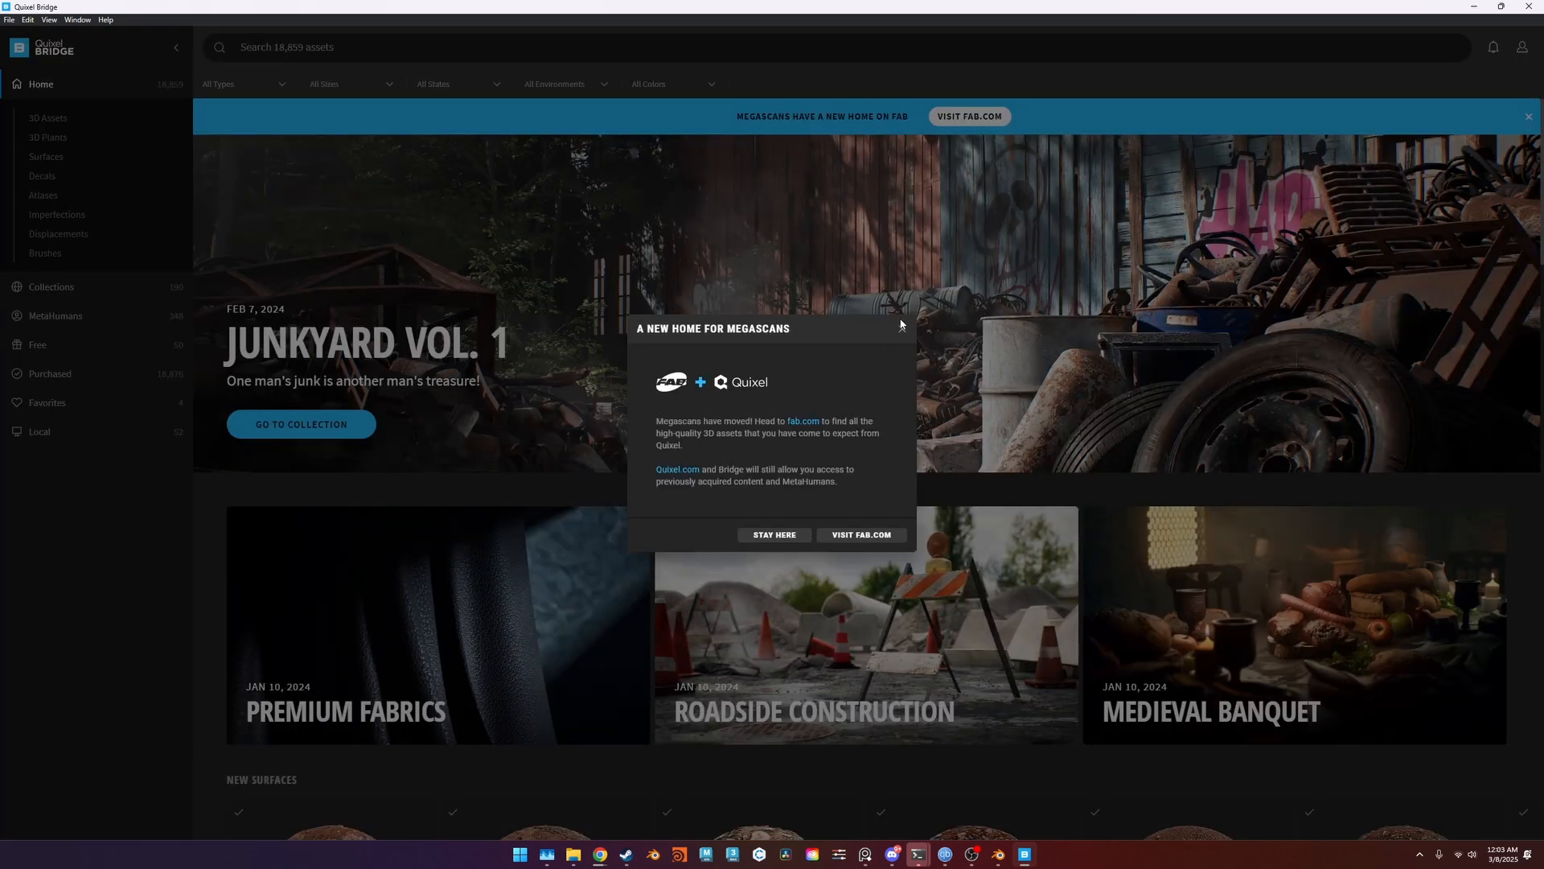
left_click(902, 325)
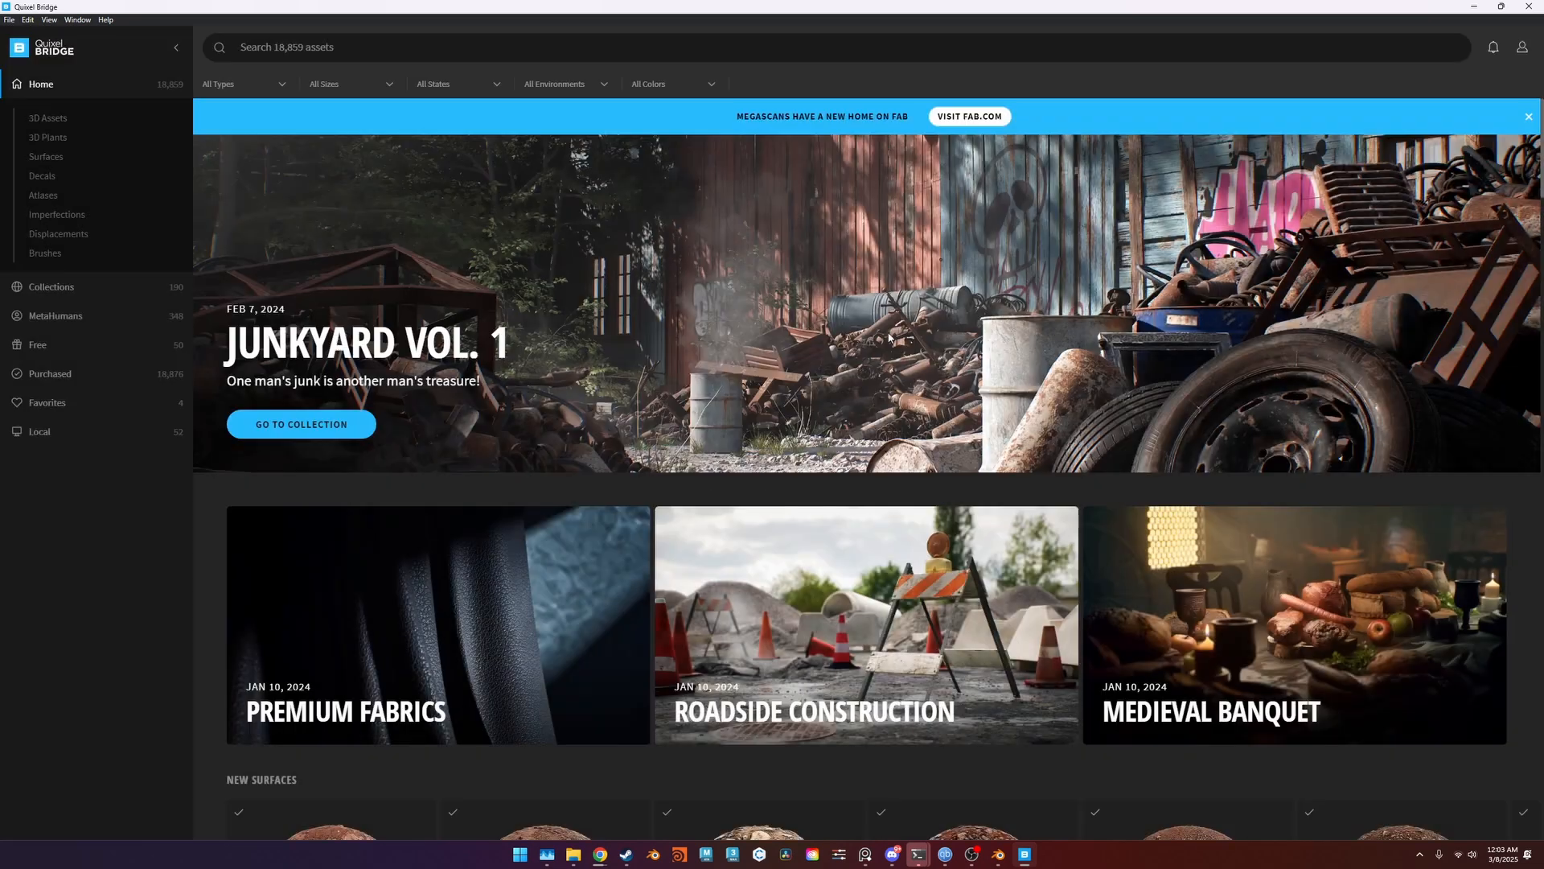
left_click(39, 433)
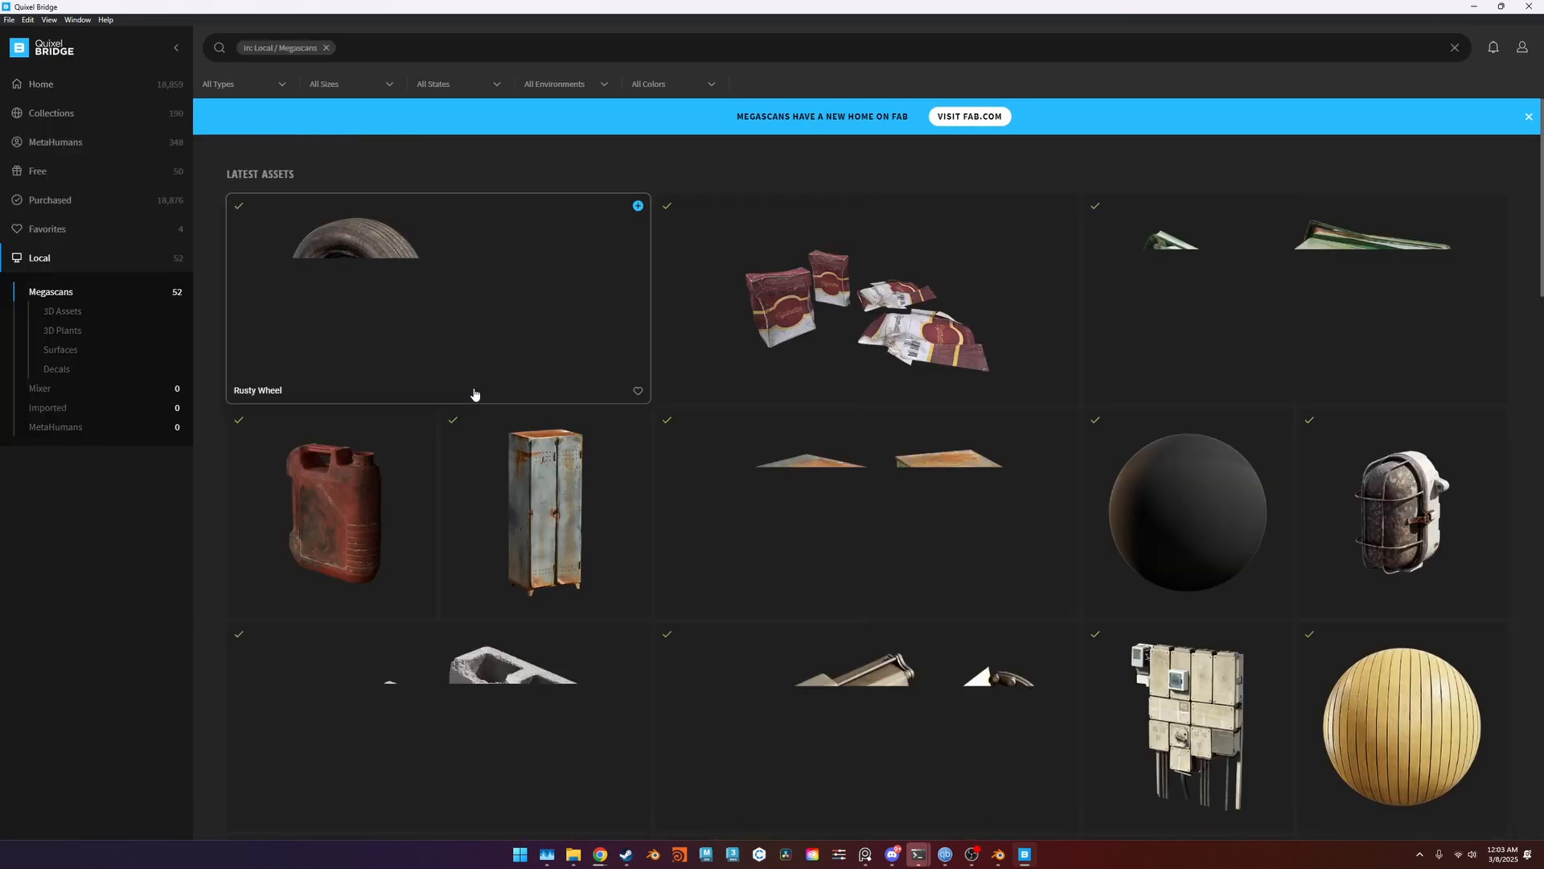
Find the downloaded Concrete Pavement surface, open its files location and return to Blender.
scroll(483, 402, "down", 4)
scroll(488, 407, "down", 12)
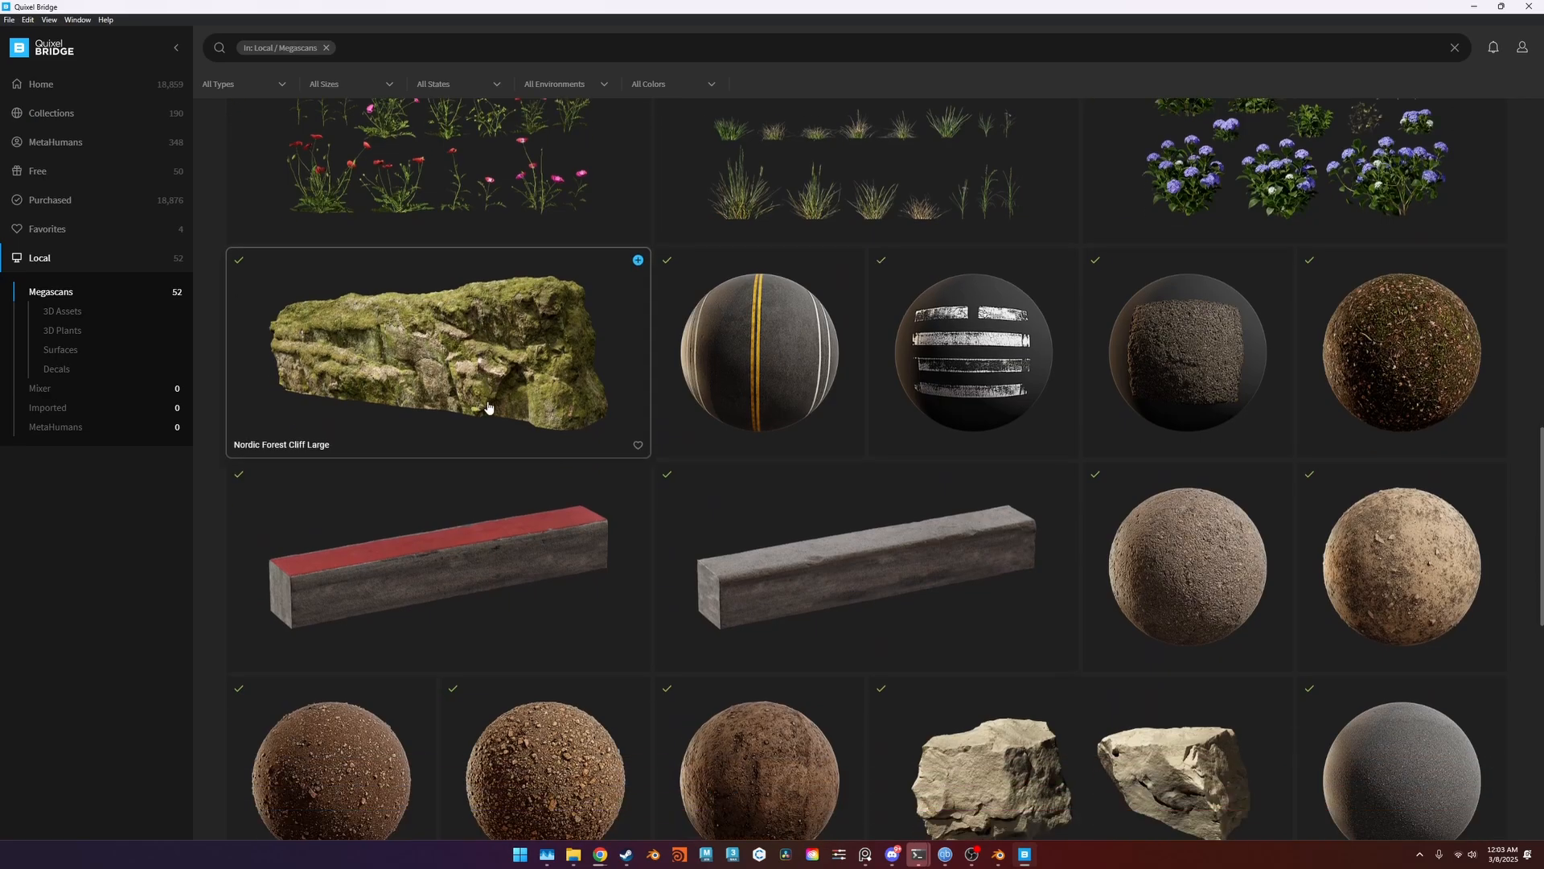
scroll(488, 407, "down", 5)
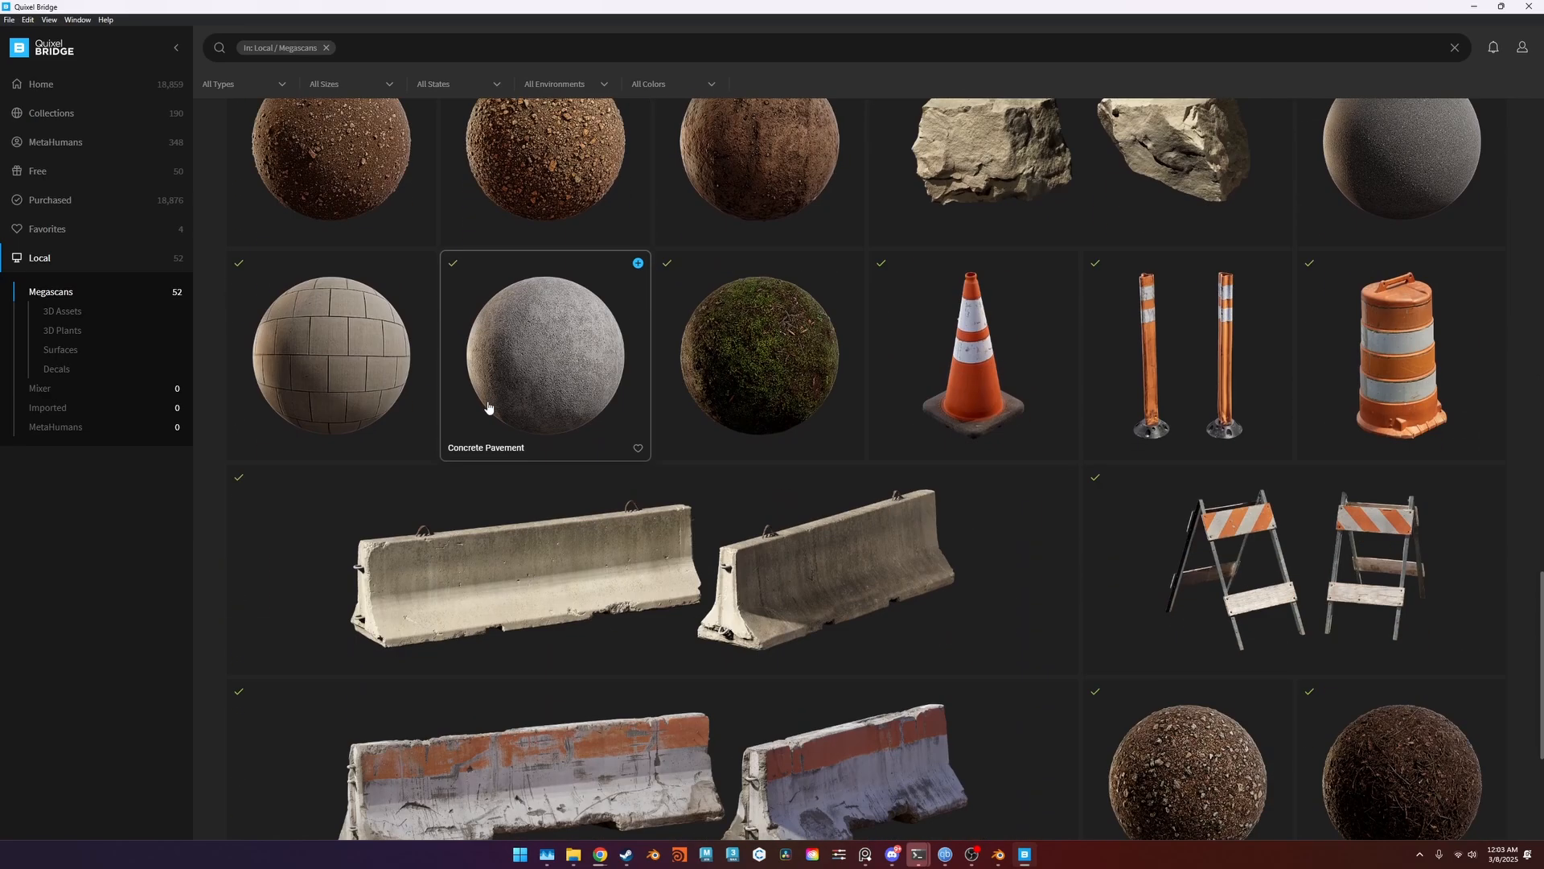
left_click(497, 402)
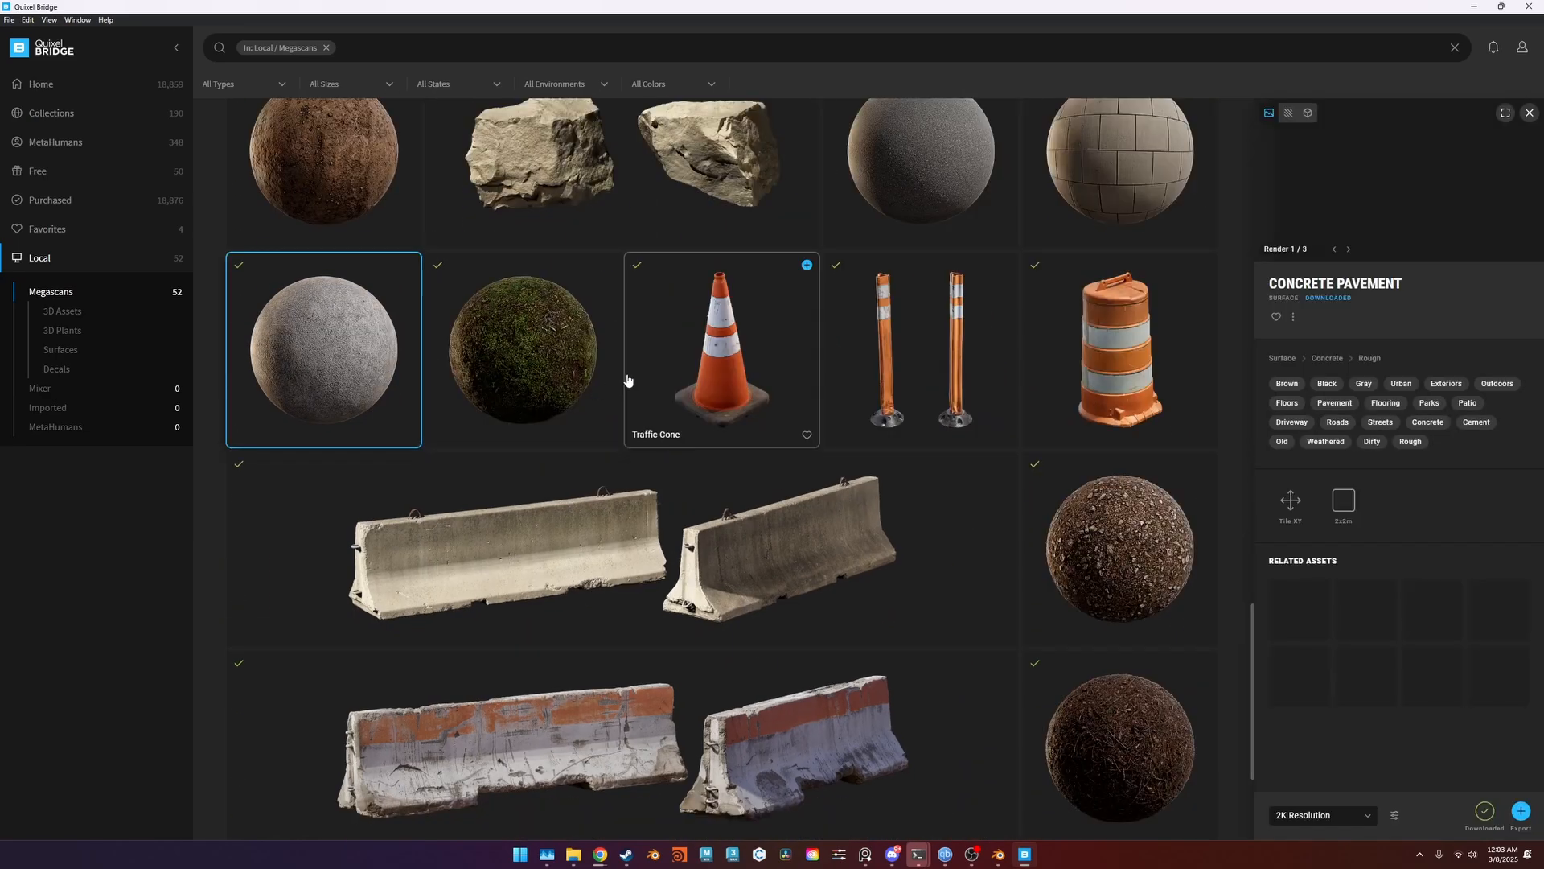
right_click(349, 358)
left_click(385, 364)
left_click(1472, 5)
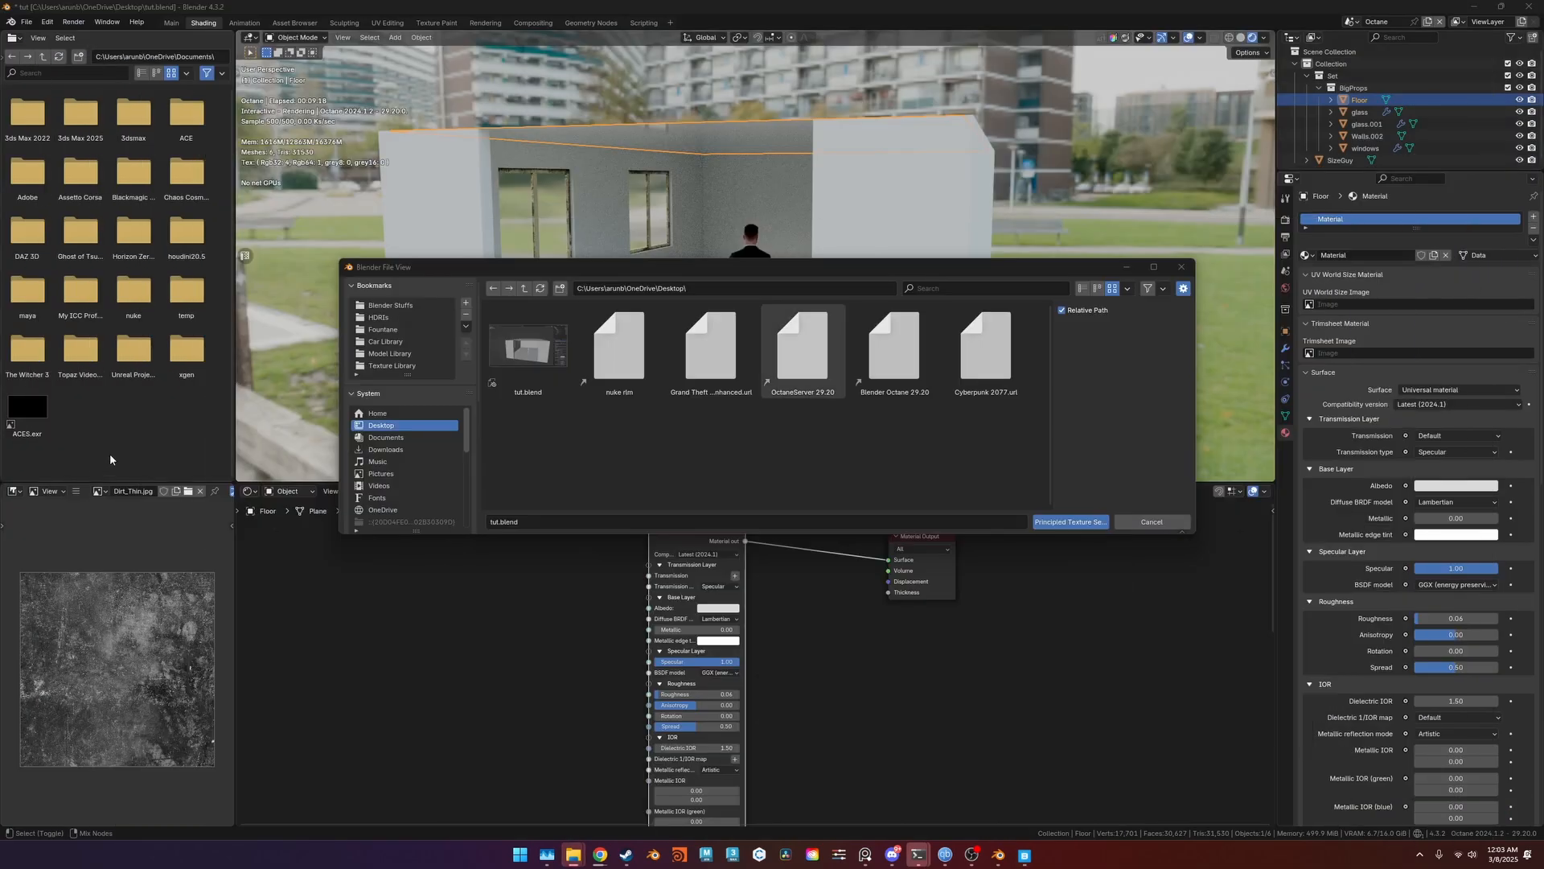
Load the albedo, normal, roughness and EXR displacement maps from F:\QuixelBridge\Downloaded\surface\concrete_rough_wjwkfga into the floor material.
left_click(668, 289)
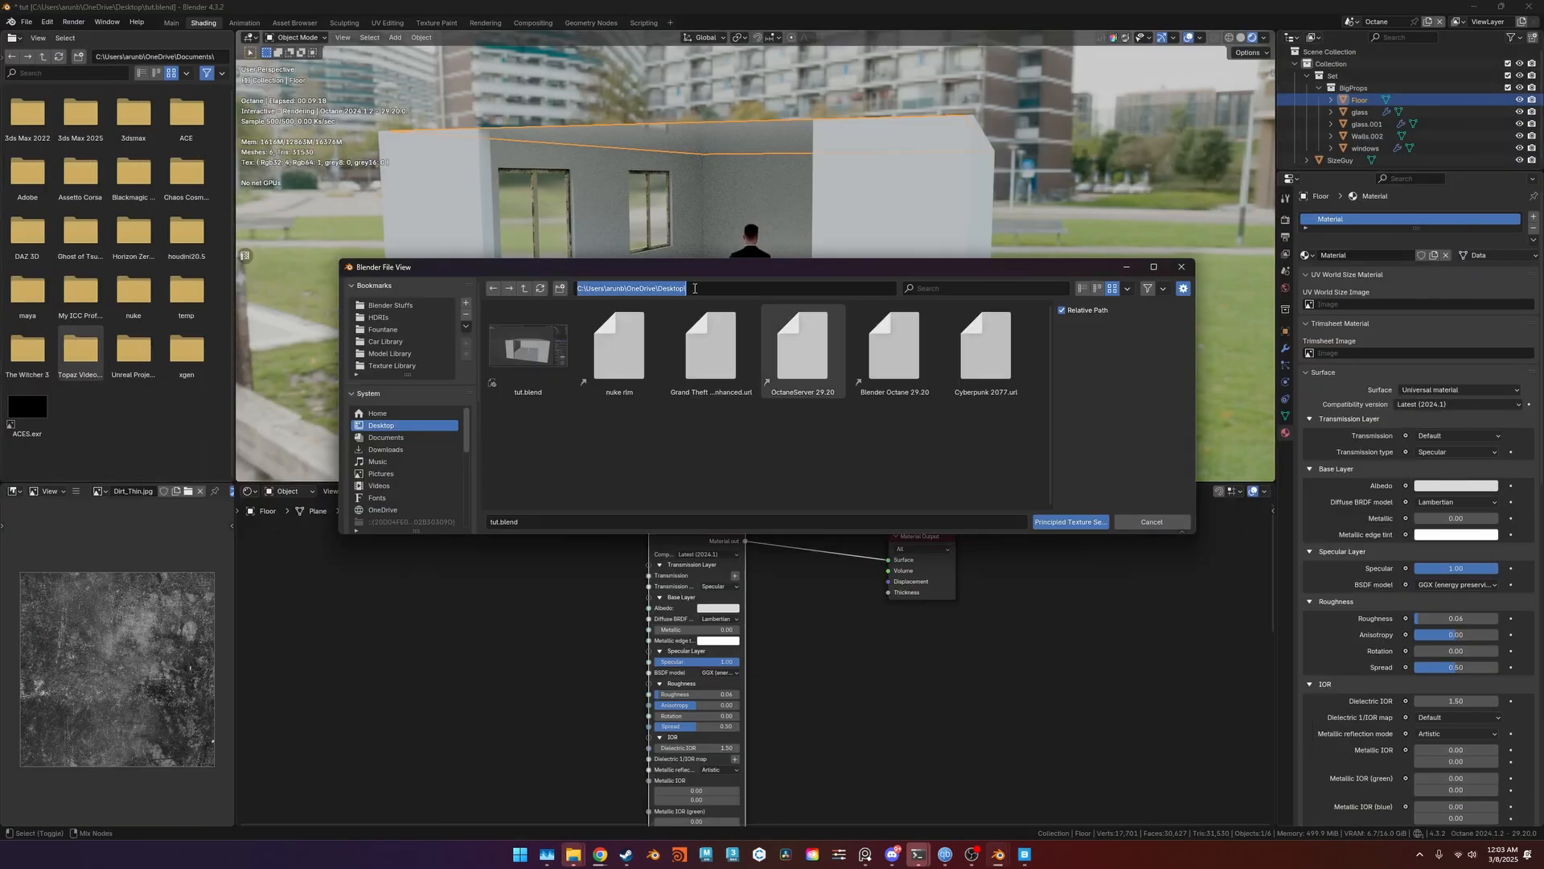
type("F:\\QuixelBridge\\Downloaded\\surface\\concrete_rough_wjwkfga\\")
key("Return")
left_click(778, 356, "shift")
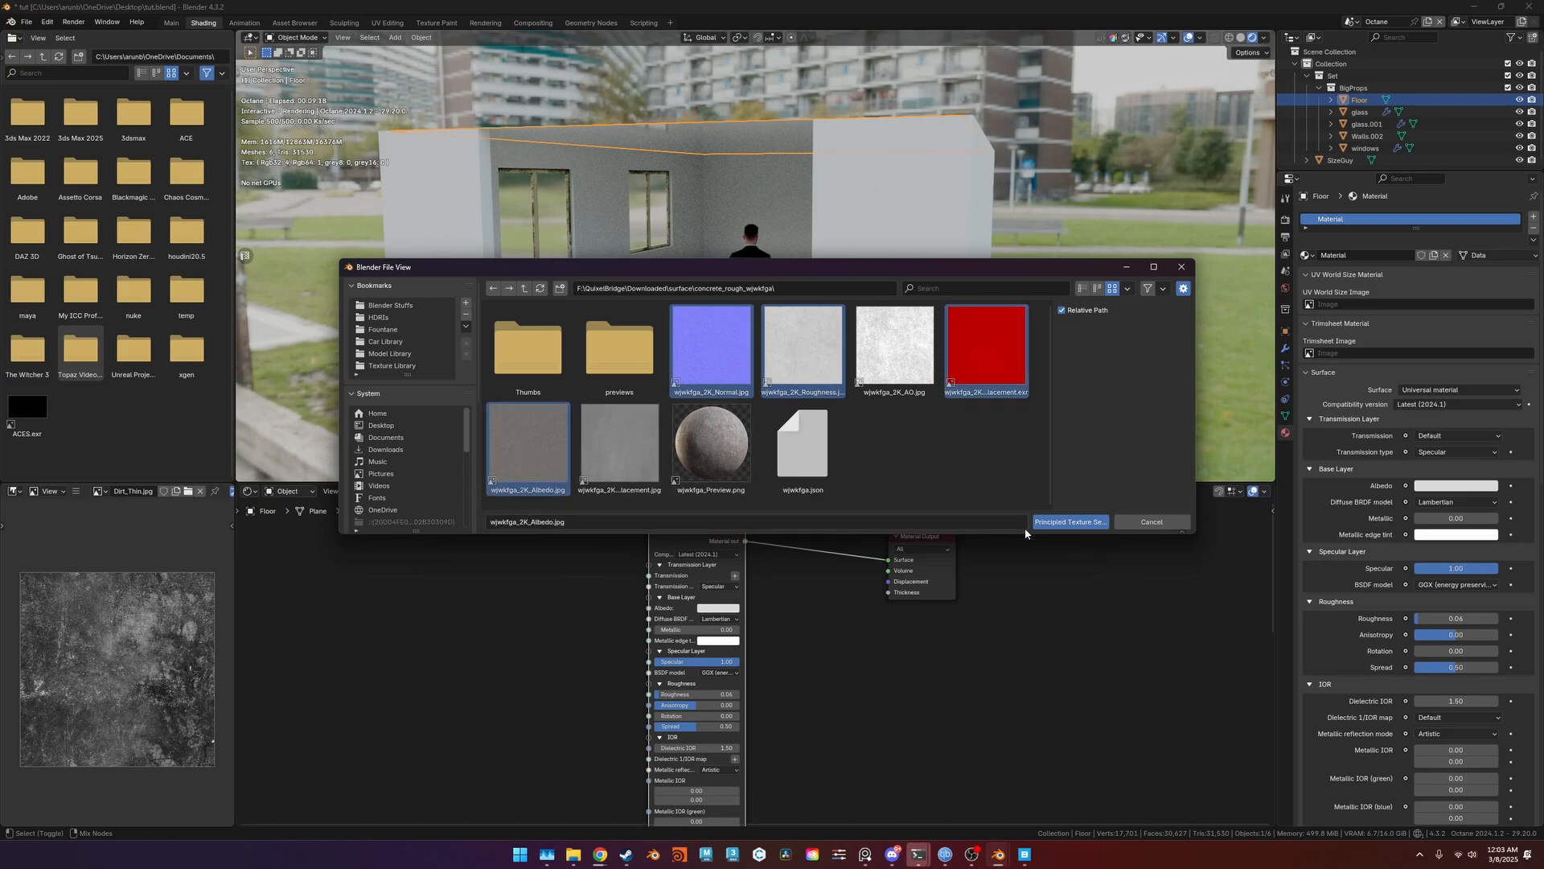
left_click(1069, 522)
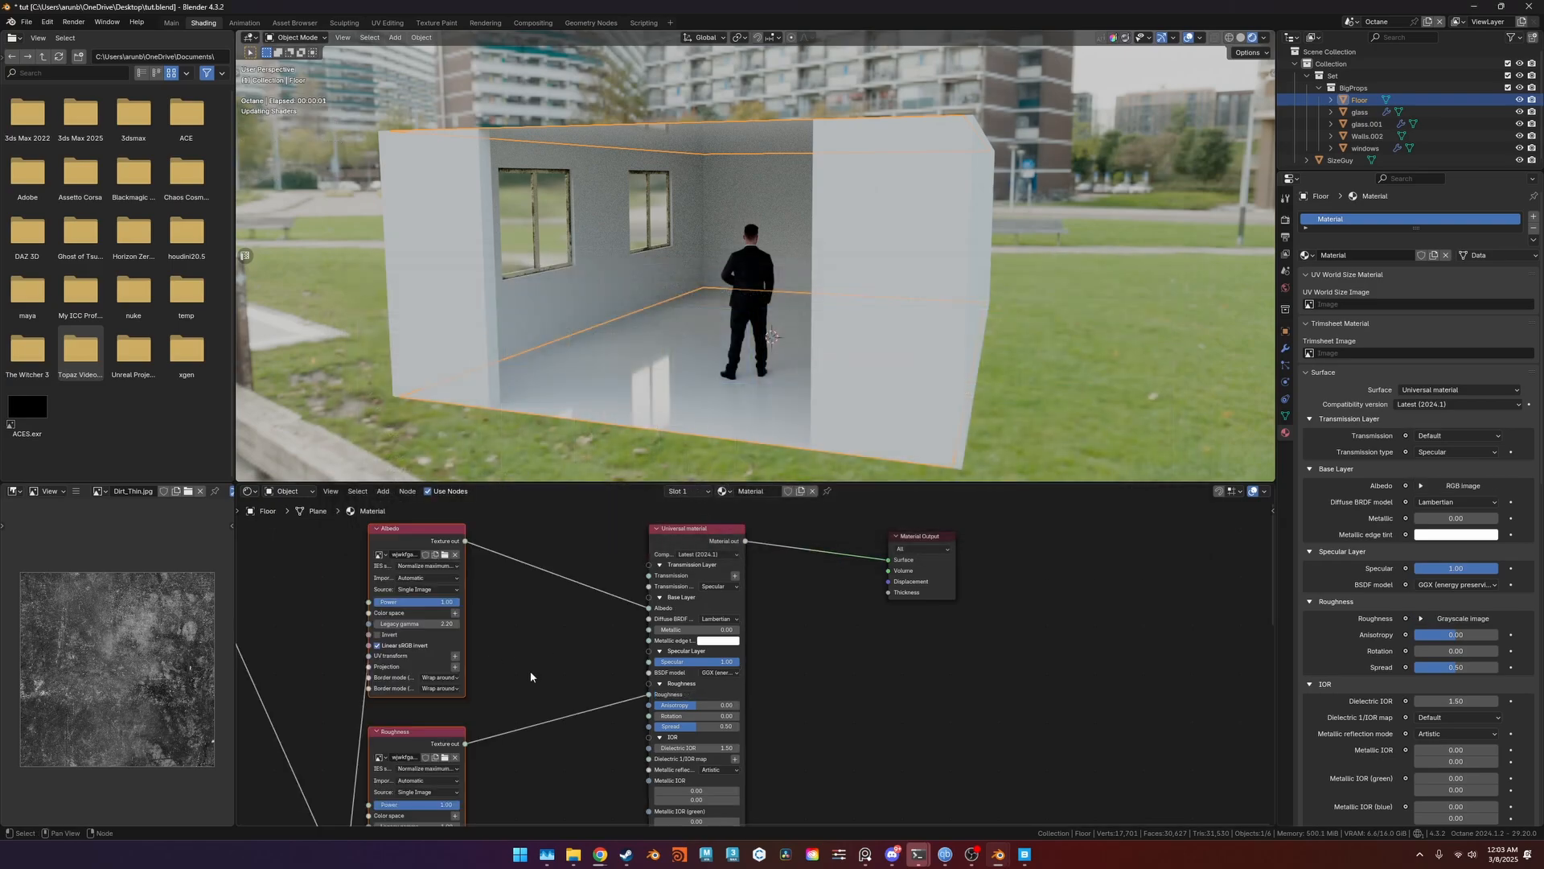
Set the floor's Texture displacement to a 2048x2048 level of detail and a mid level of 0.5.
middle_click_drag(653, 424, 724, 379, "ctrl")
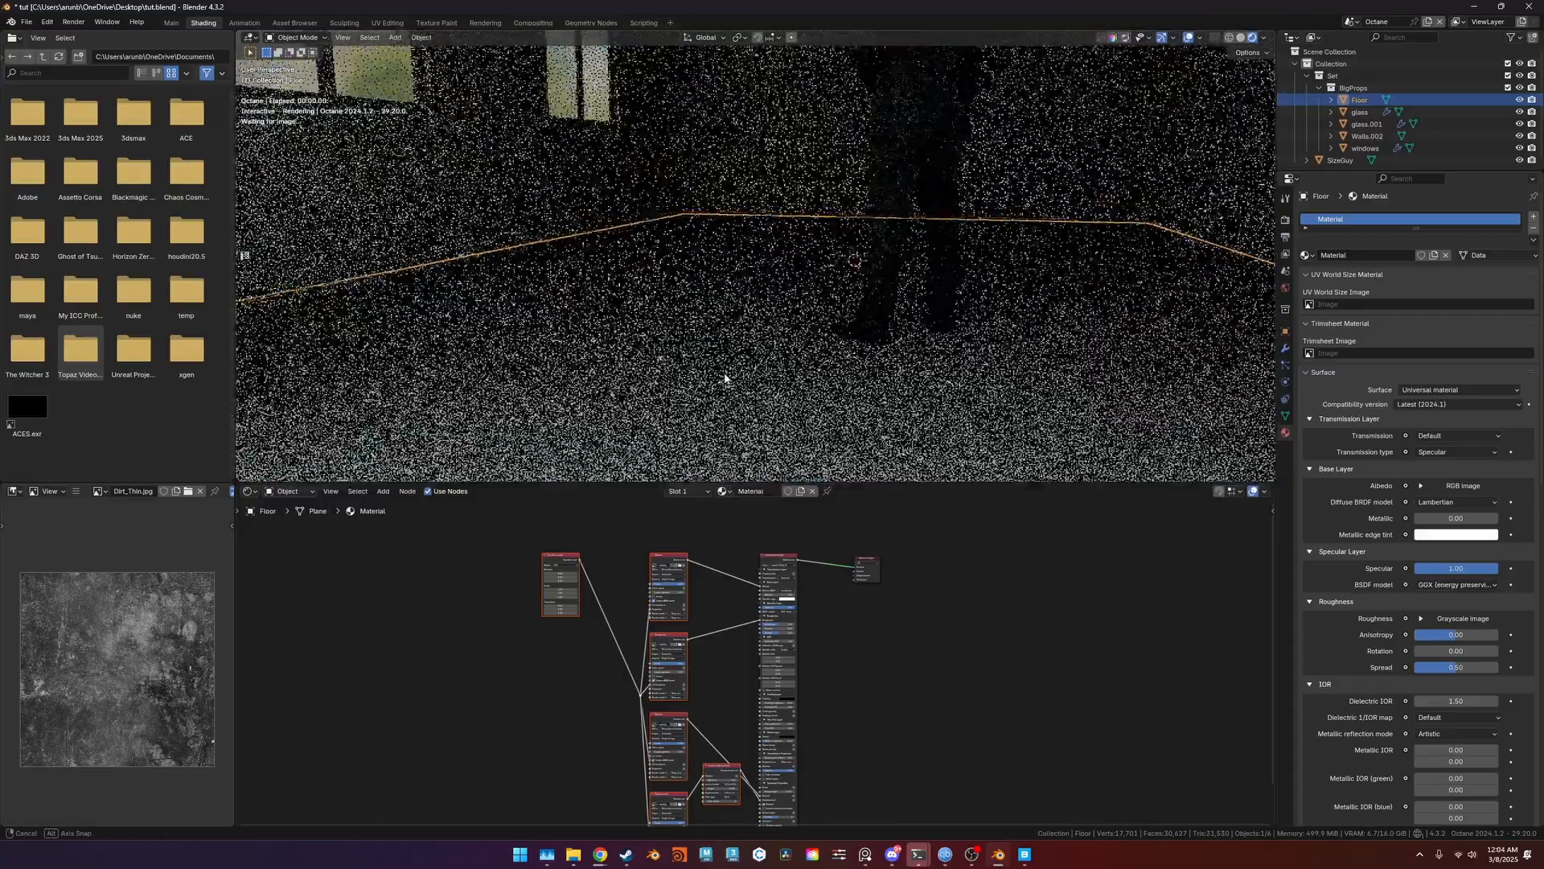
scroll(829, 562, "up", 4)
left_click_drag(829, 562, 821, 616)
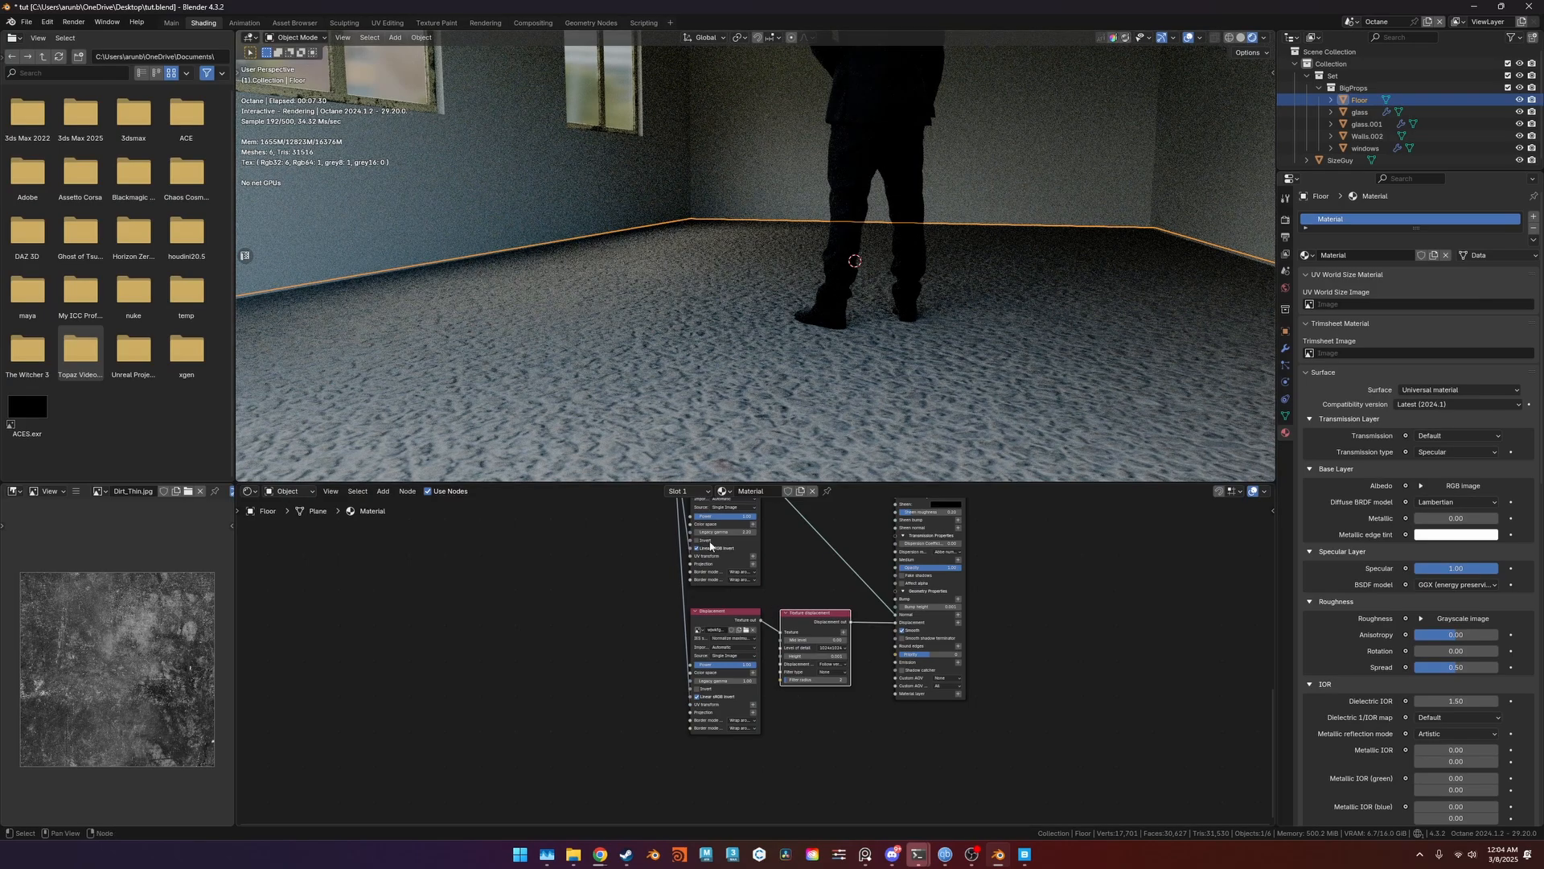
scroll(775, 655, "up", 3)
left_click(887, 638)
left_click(890, 667)
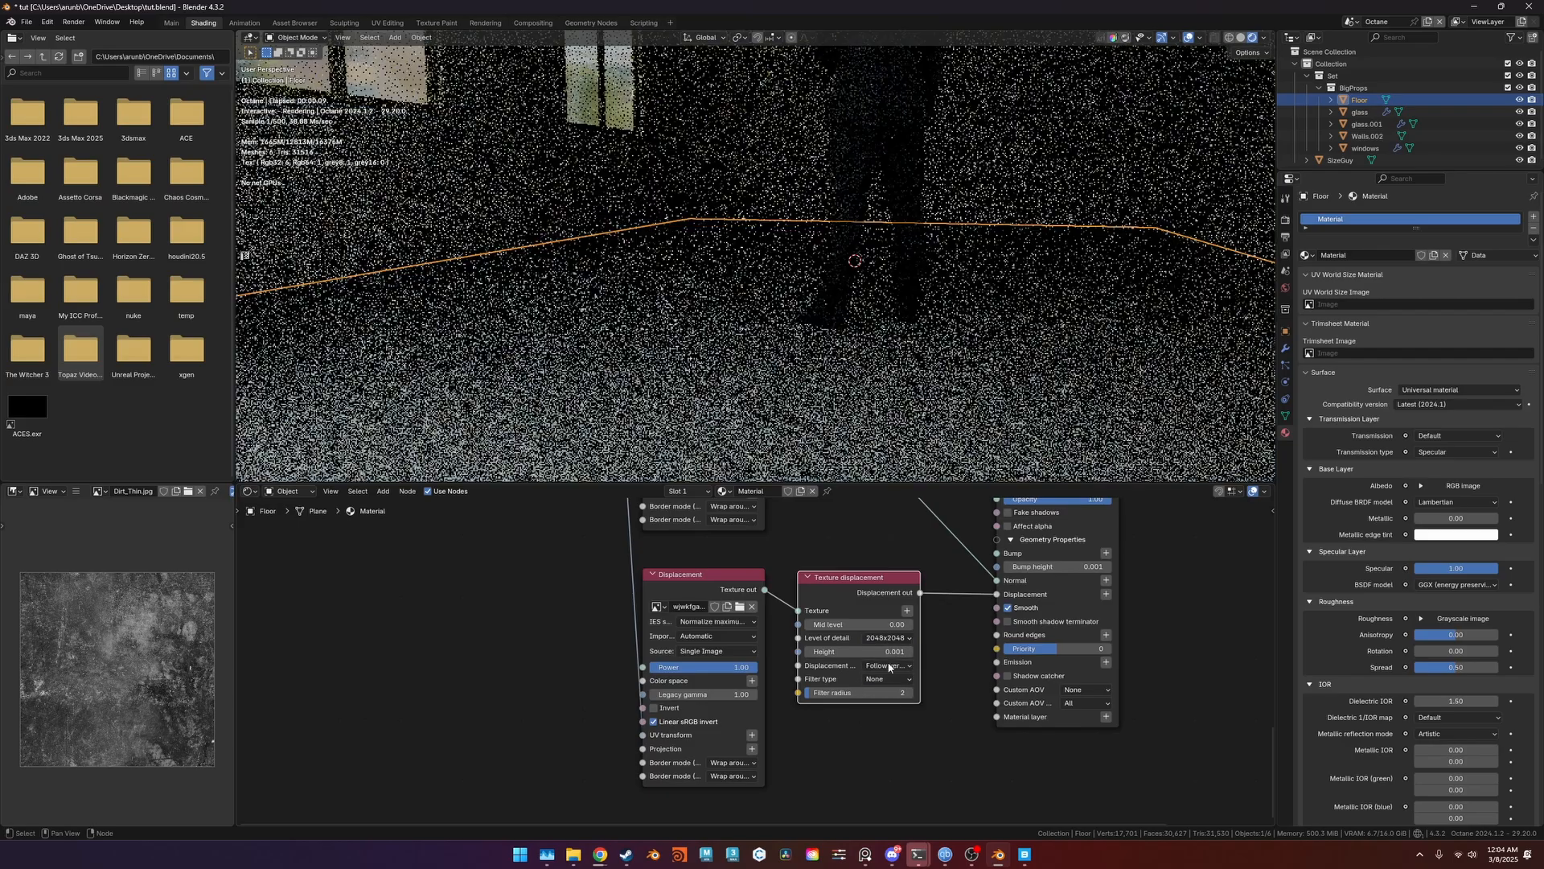
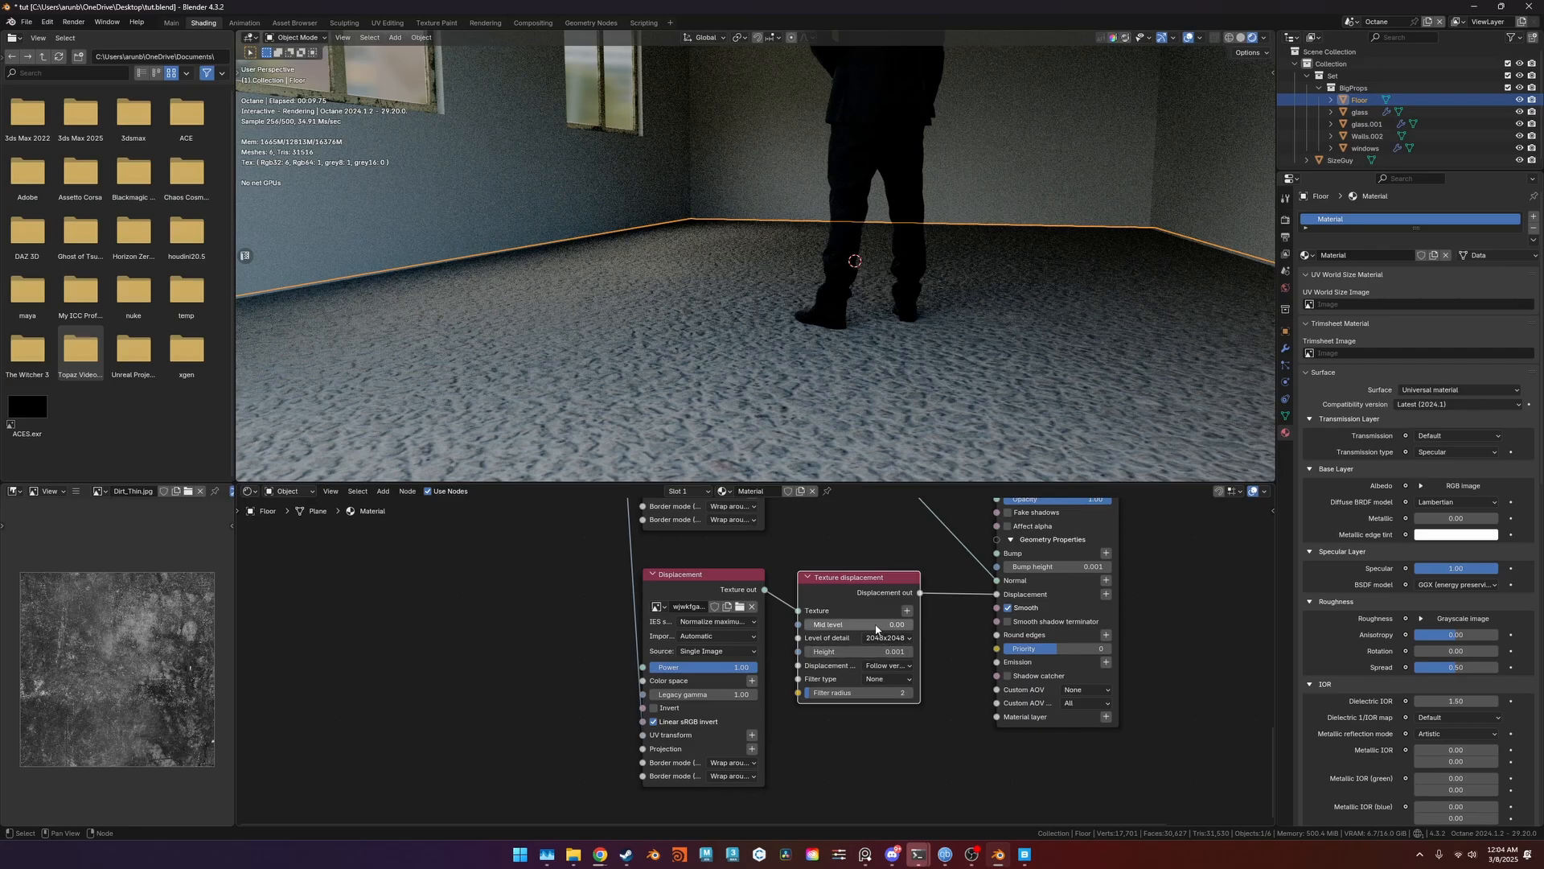
key("Return")
Try heights of 0.1 and 1 on the floor's Texture displacement.
left_click(873, 649)
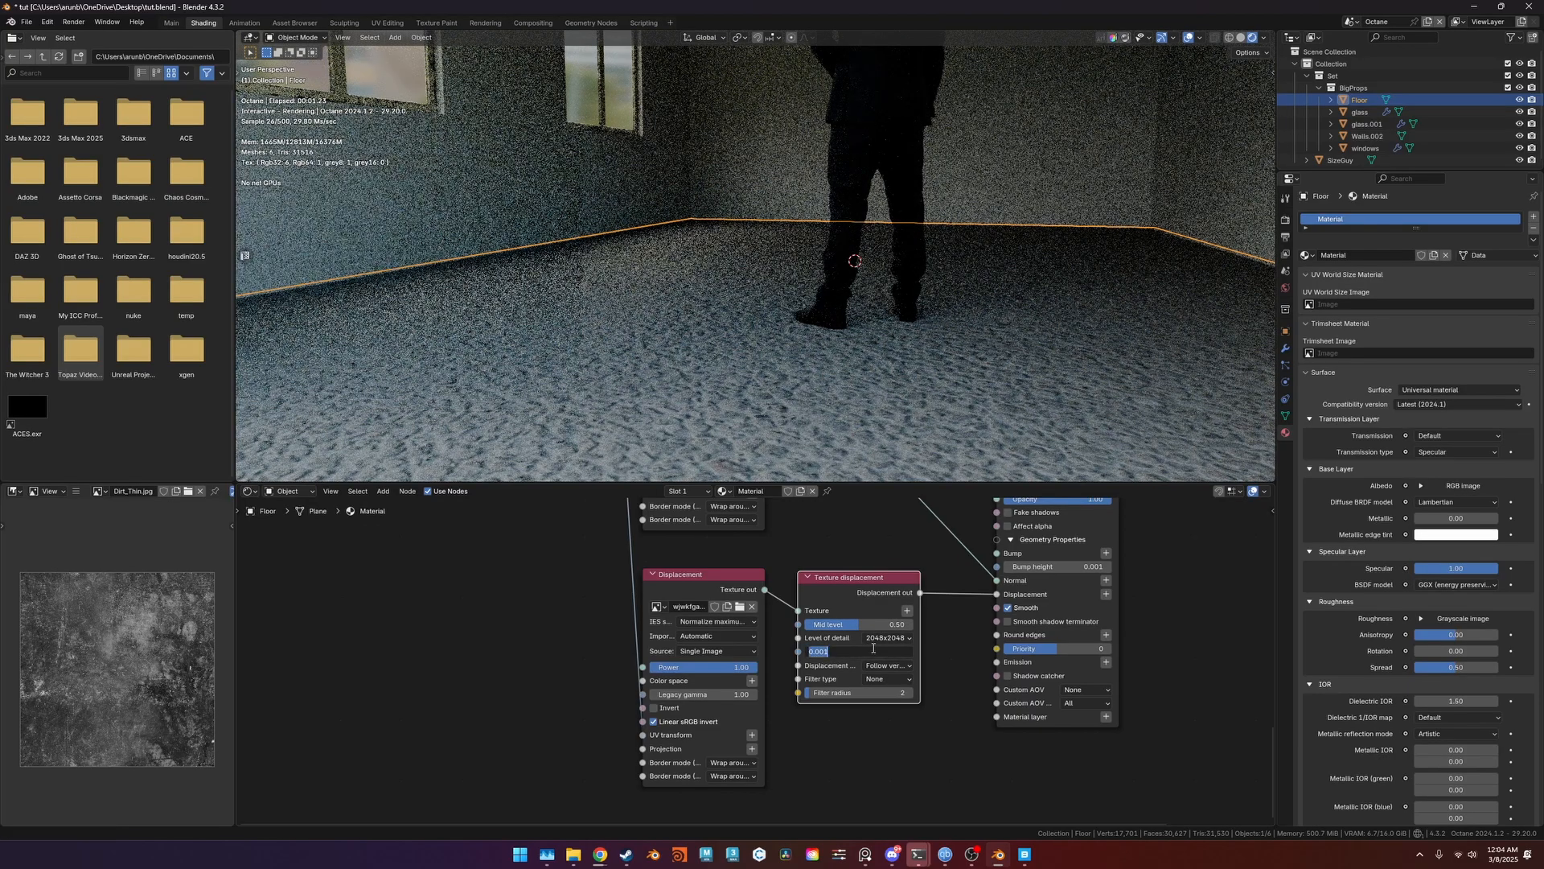
type(".1")
key("Return")
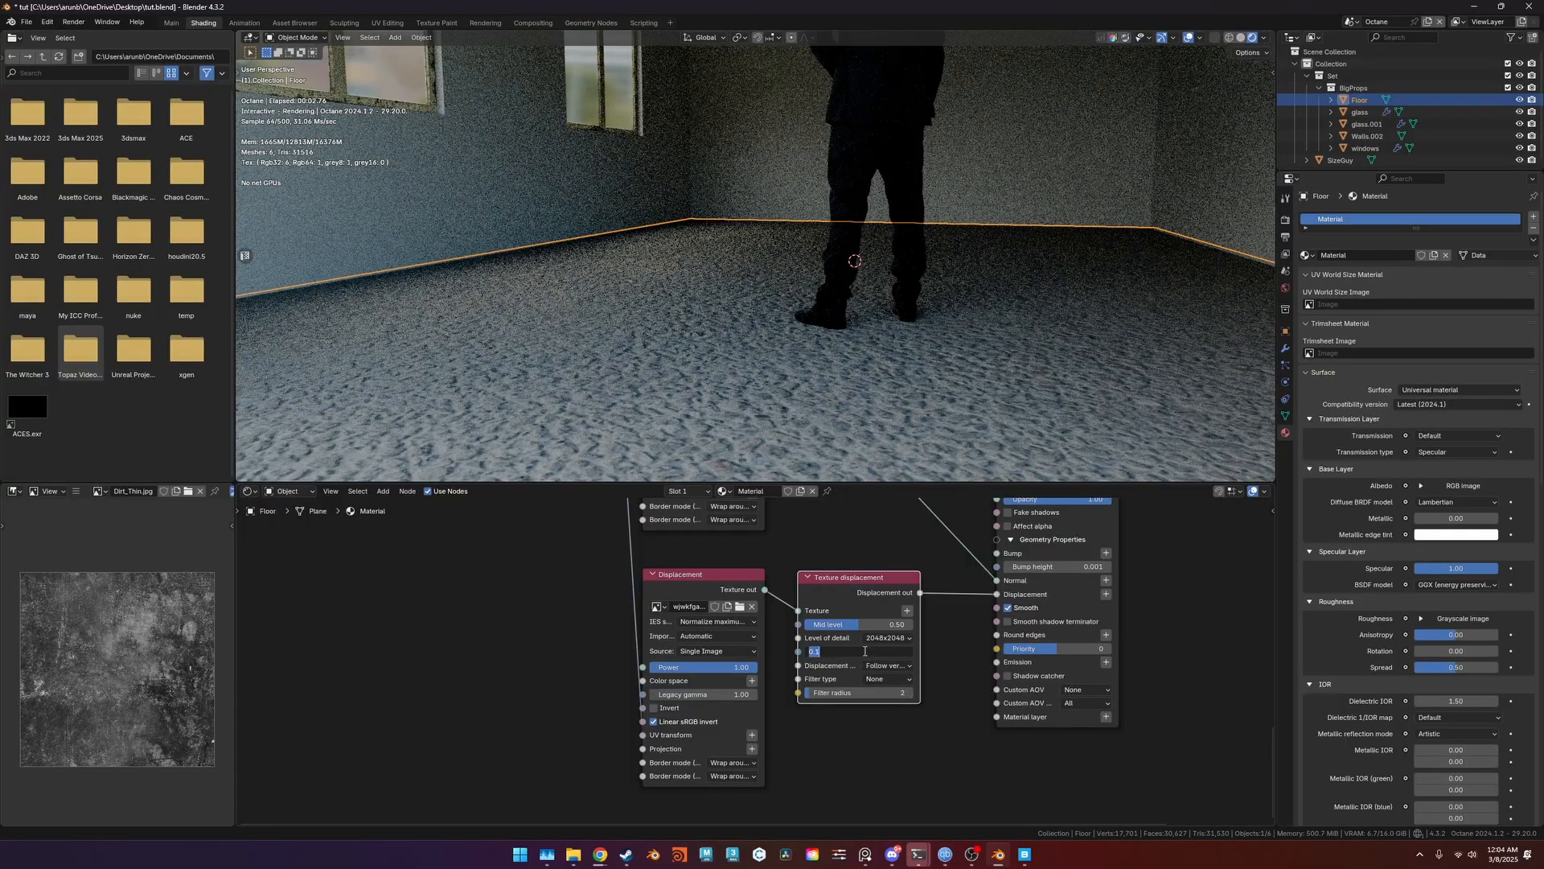
type("1")
key("Return")
Set the floor's Texture displacement height to 5 and check the relief along the floor's front edge.
middle_click_drag(844, 422, 870, 372)
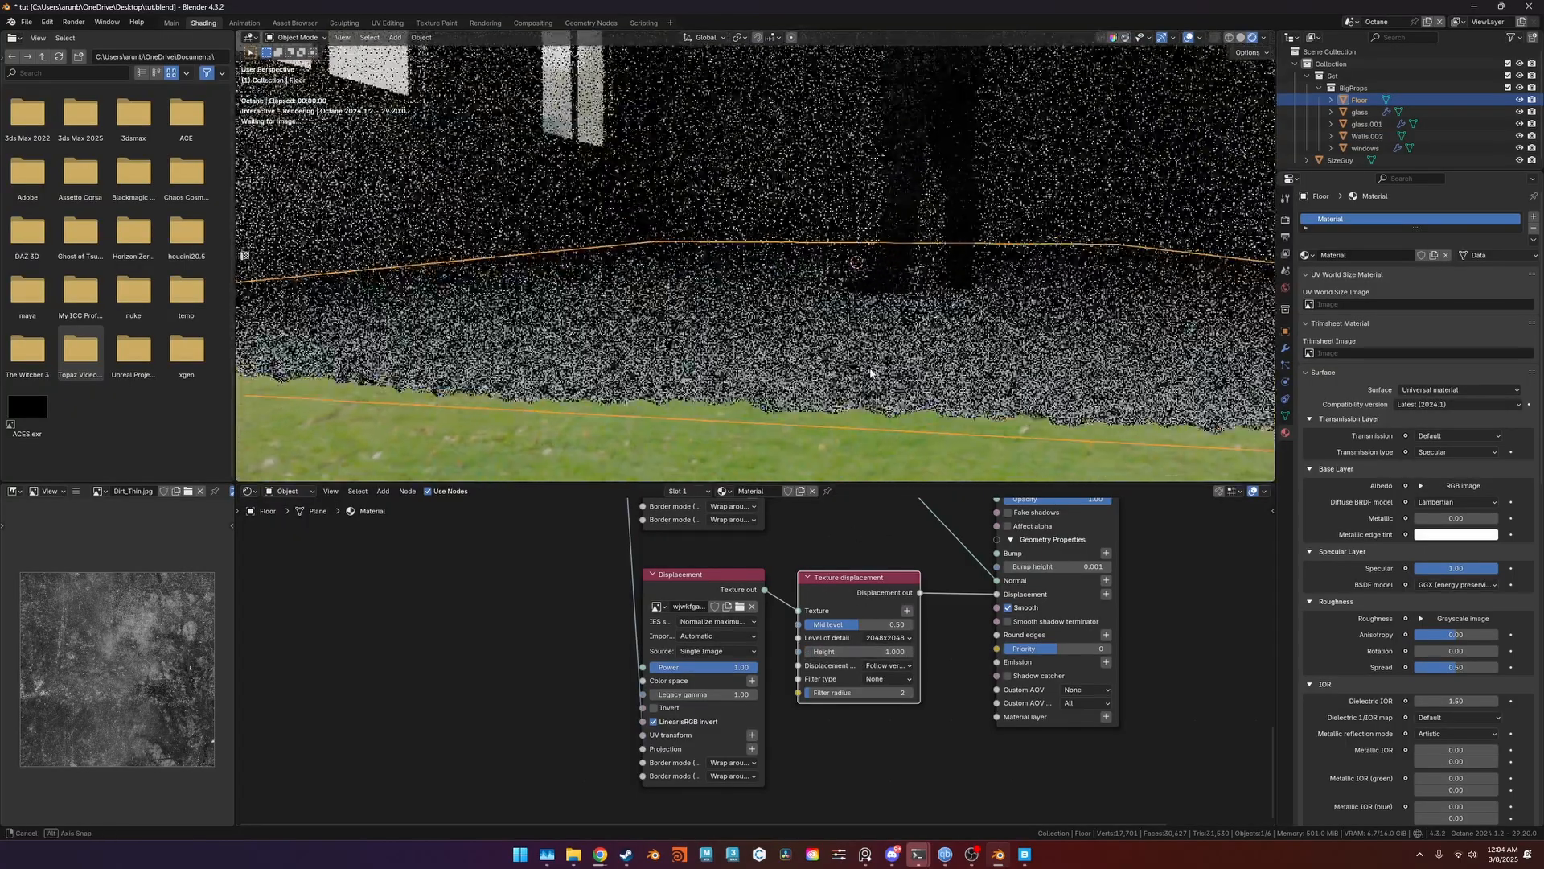
left_click(867, 650)
type("5")
key("Return")
left_click(867, 651)
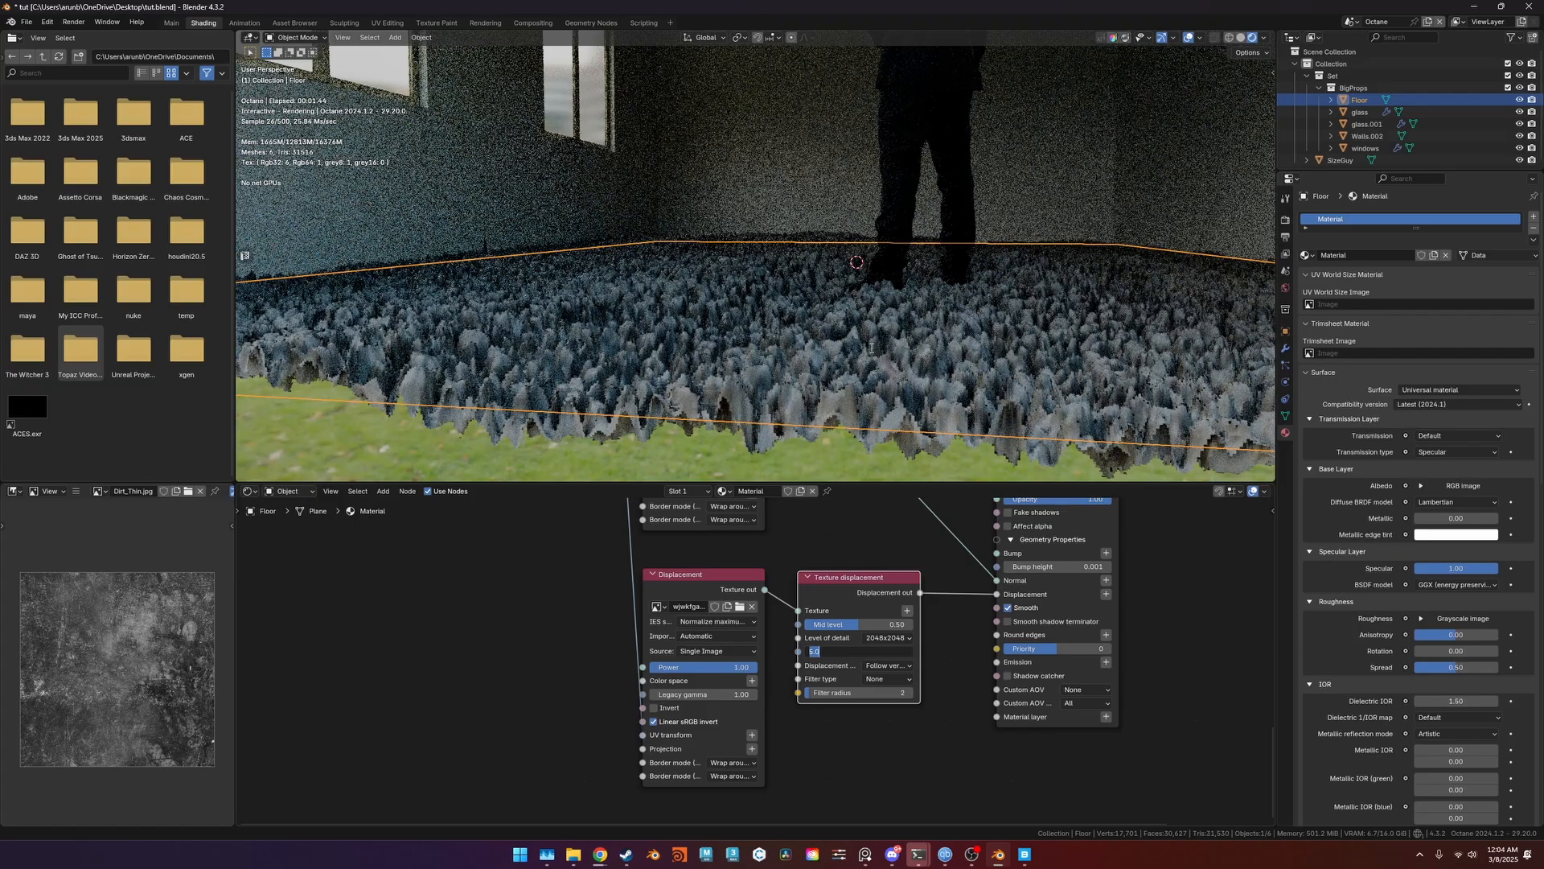
left_click(843, 321)
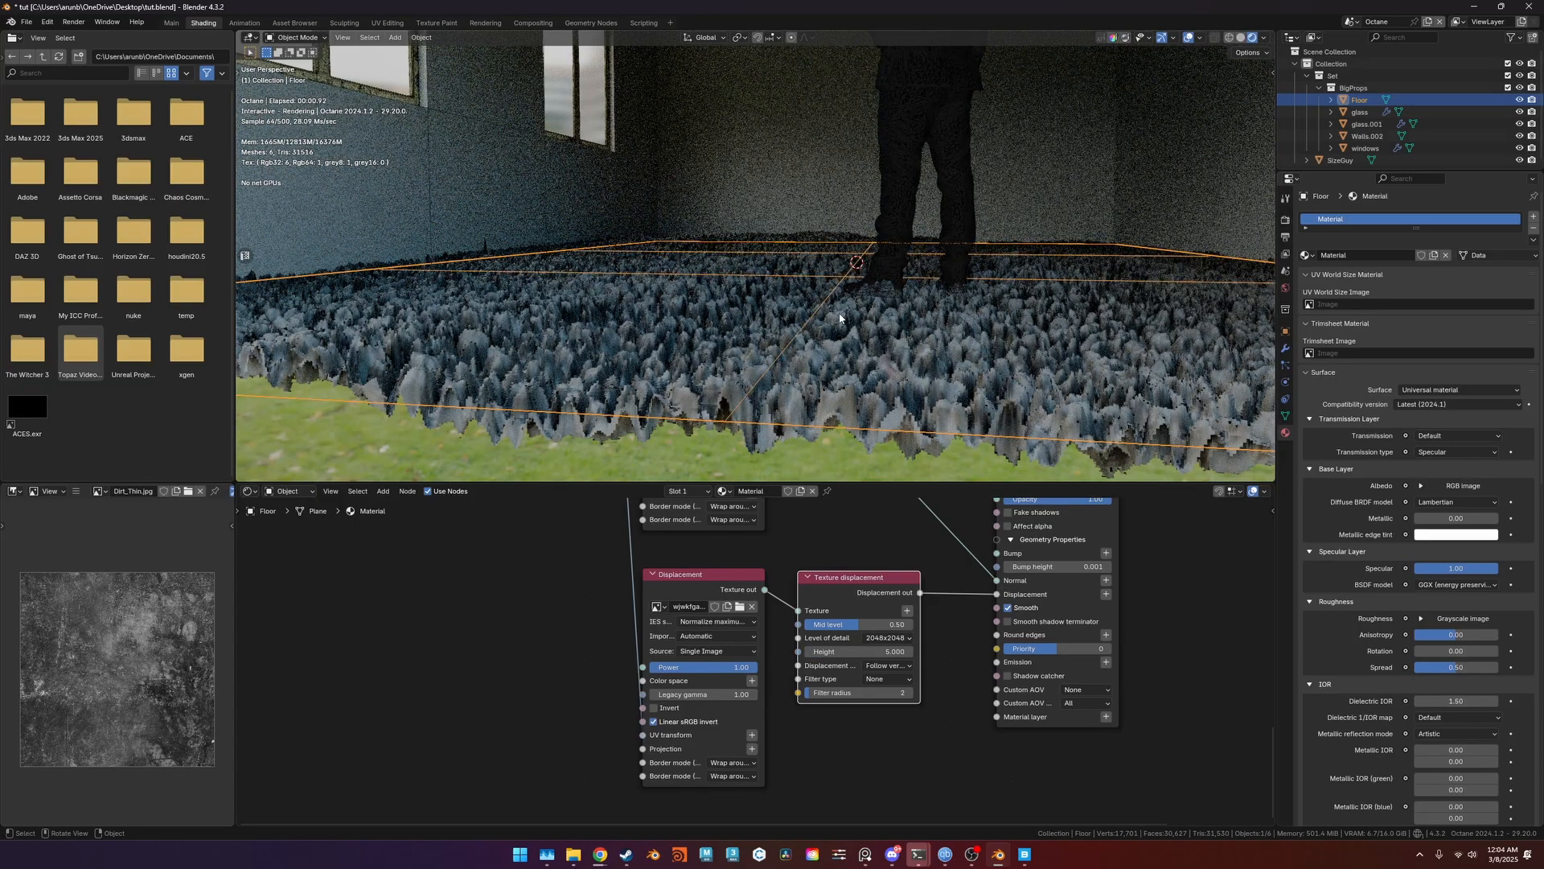
Set the floor's Texture displacement height to 0.1.
middle_click_drag(841, 320, 865, 335)
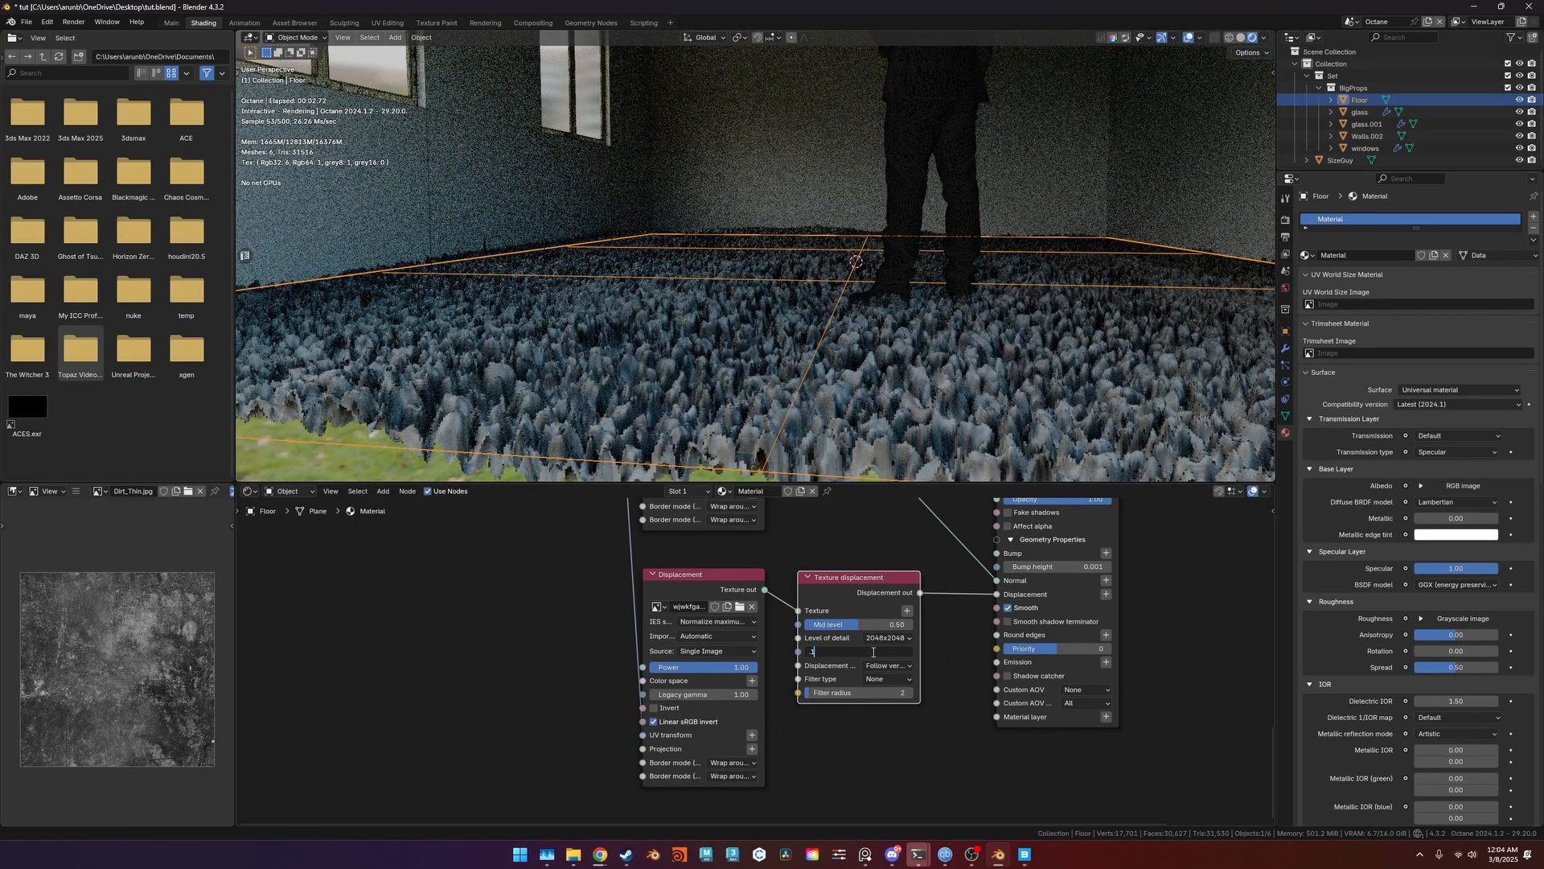
key("Return")
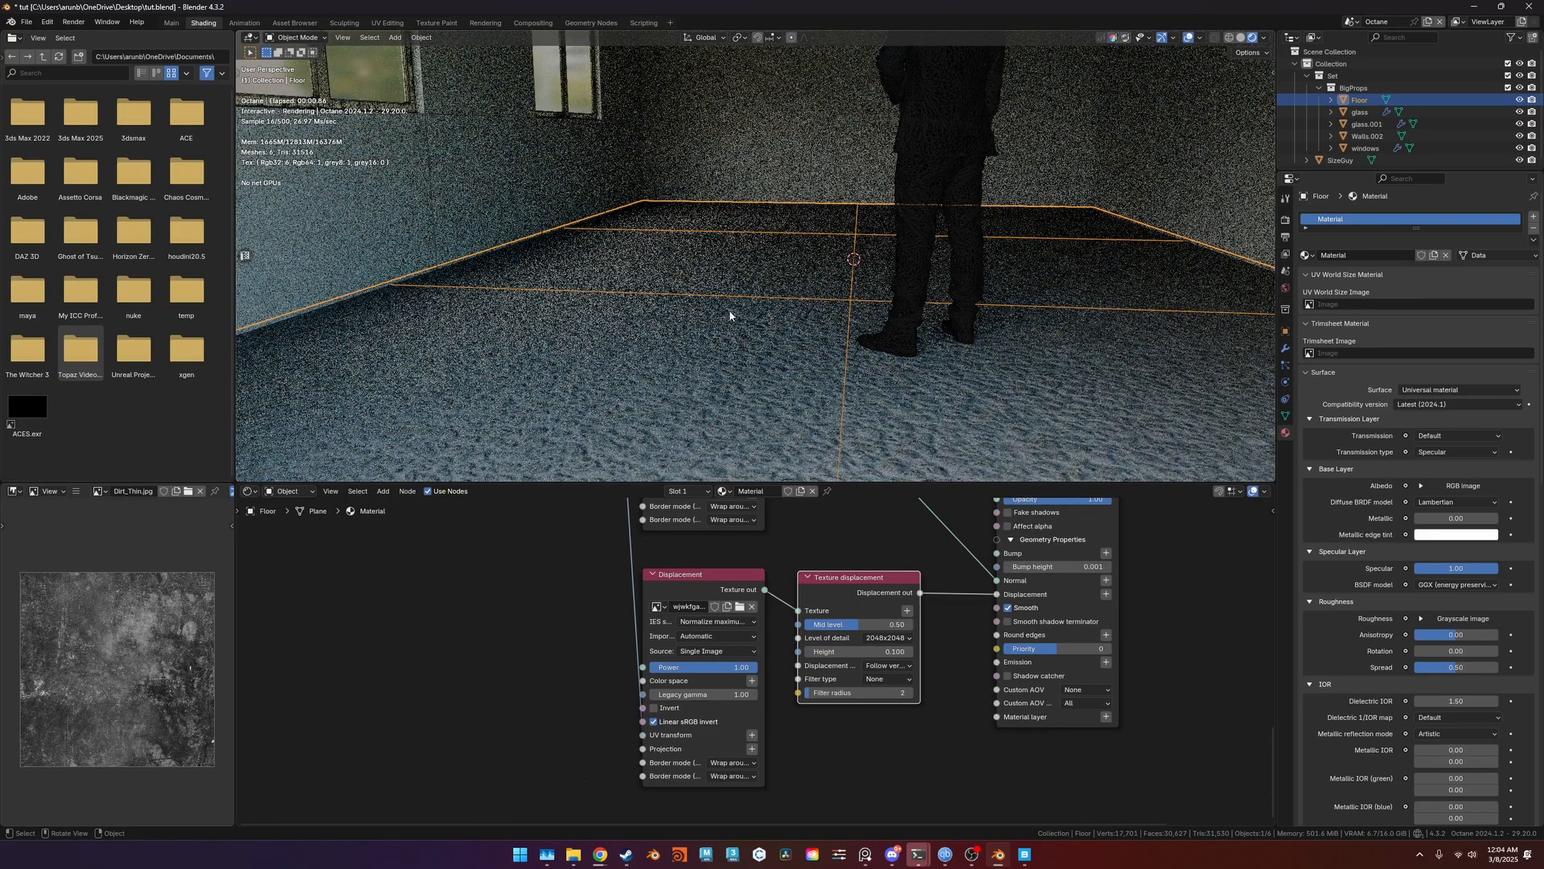
Try a uniform scale of 0.5 on the floor textures' shared transform, settle on 0.4 for all three axes, and check the floor.
middle_click_drag(579, 515, 627, 829)
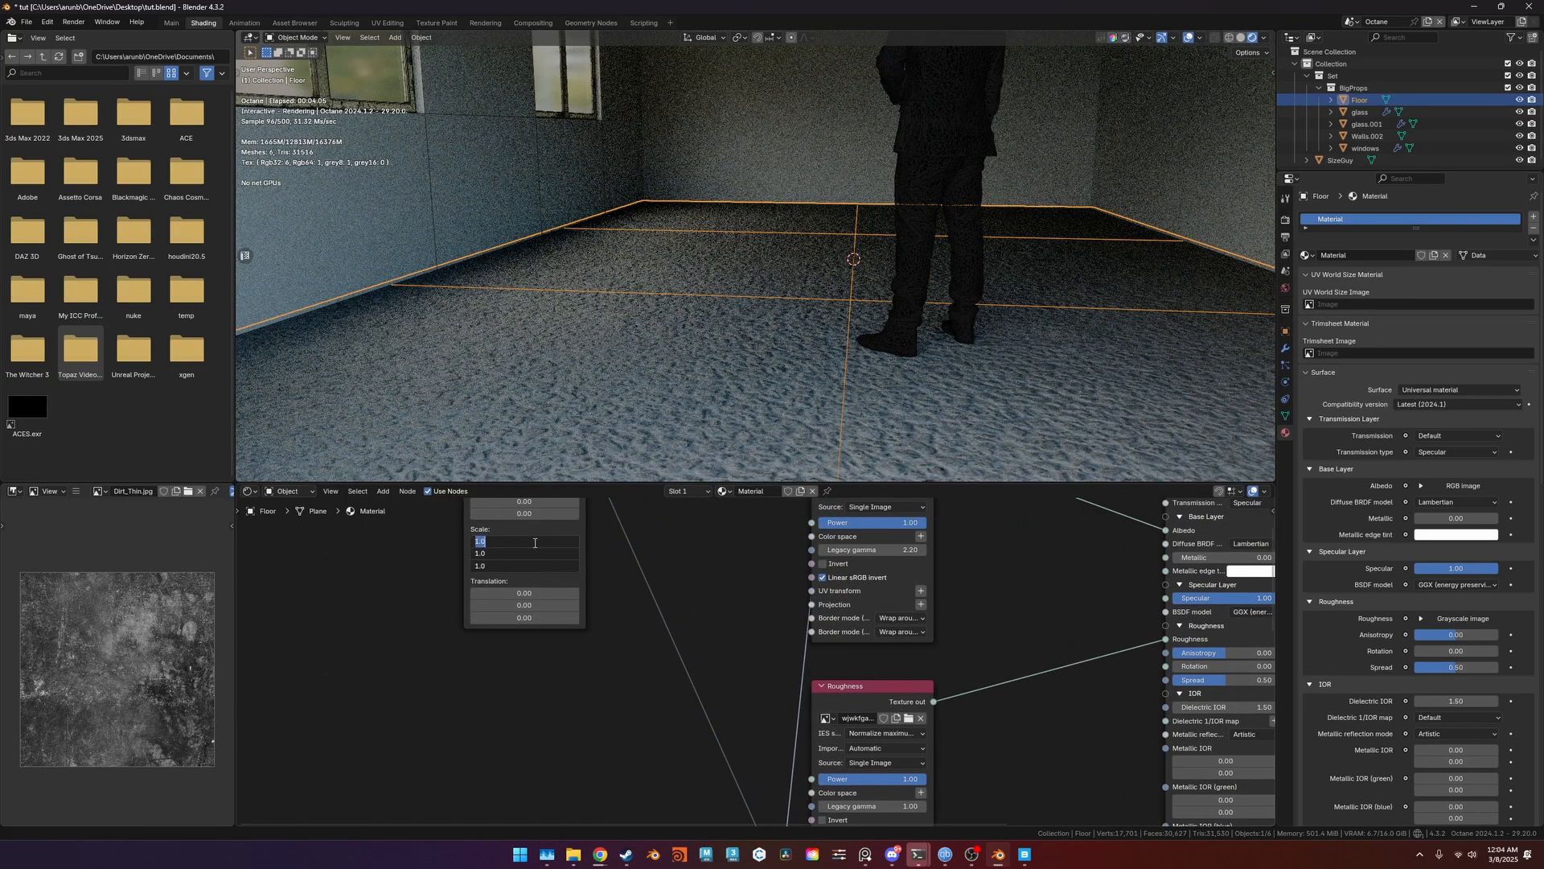
key("Return")
scroll(697, 412, "down", 6)
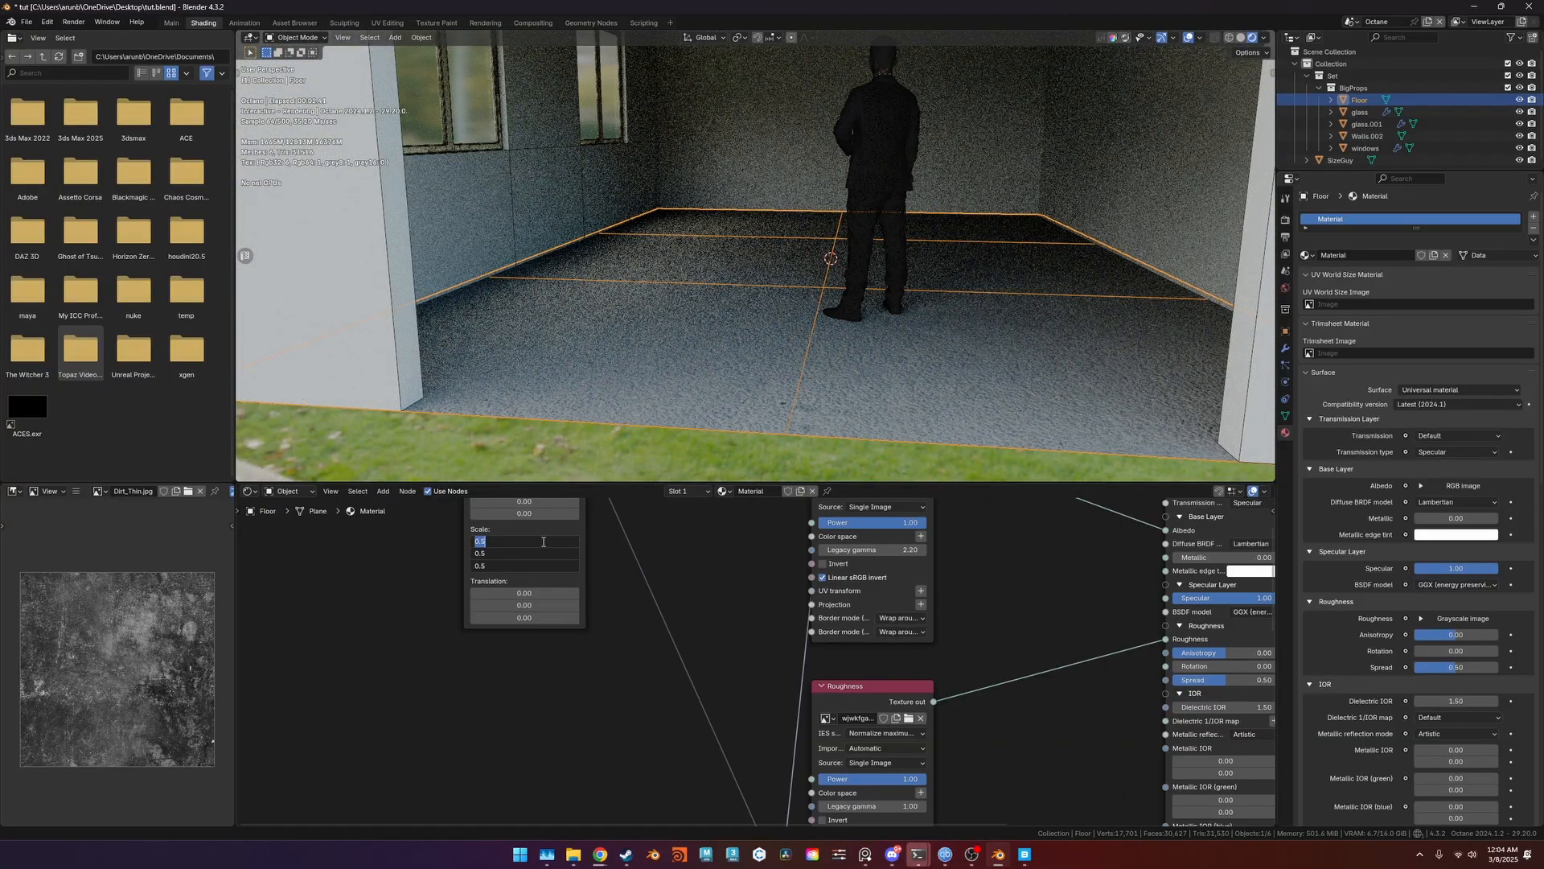
key("Return")
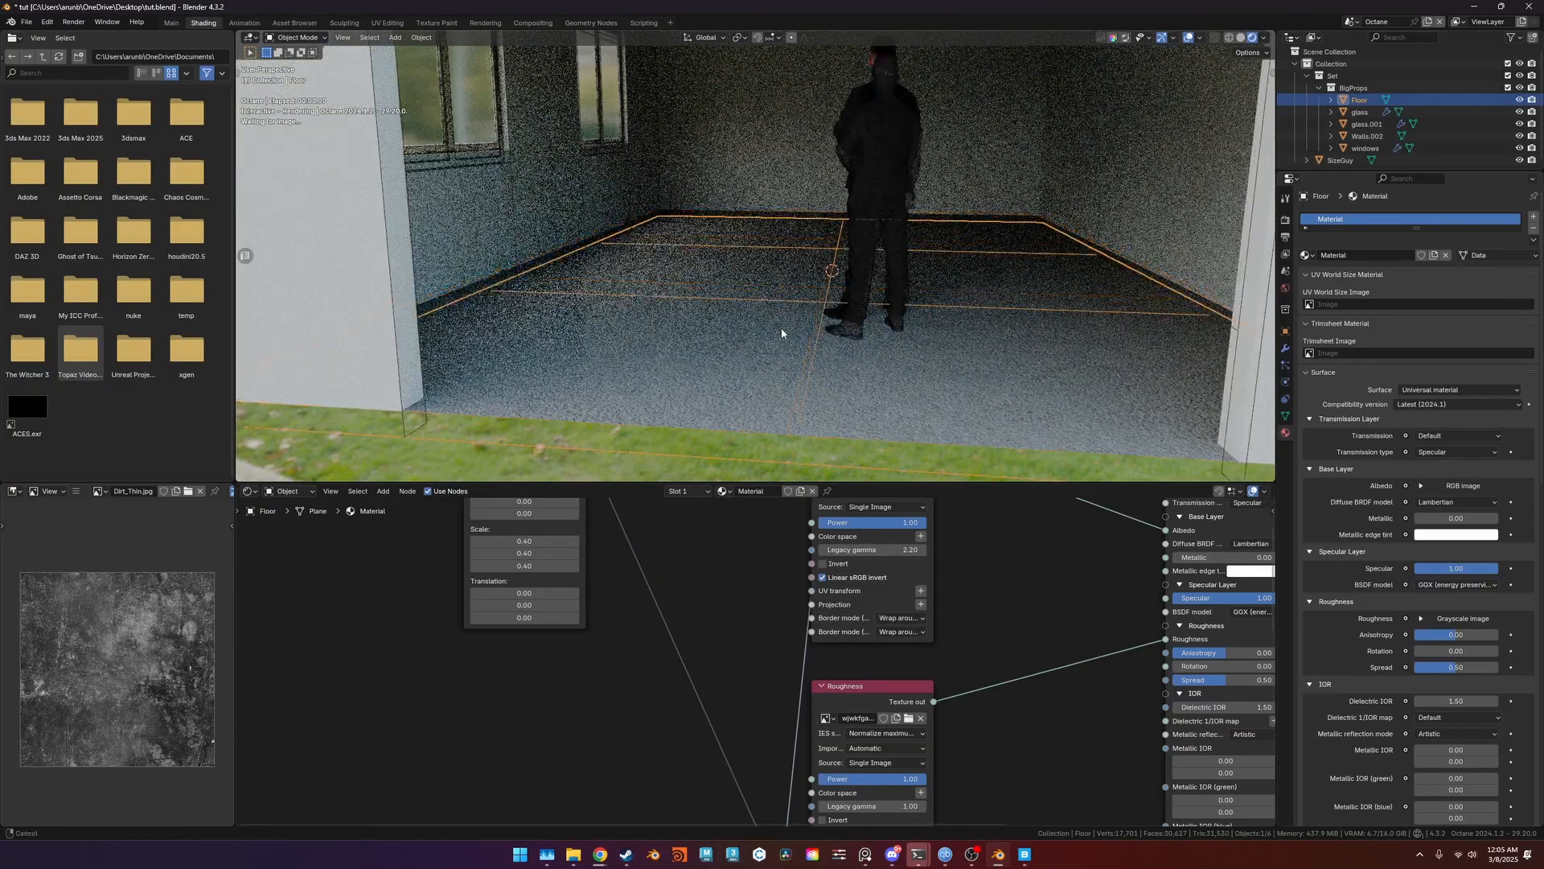
middle_click_drag(781, 333, 547, 402)
Search the addable nodes for "col" to find a color node for the floor's Albedo texture.
middle_click_drag(774, 616, 490, 769)
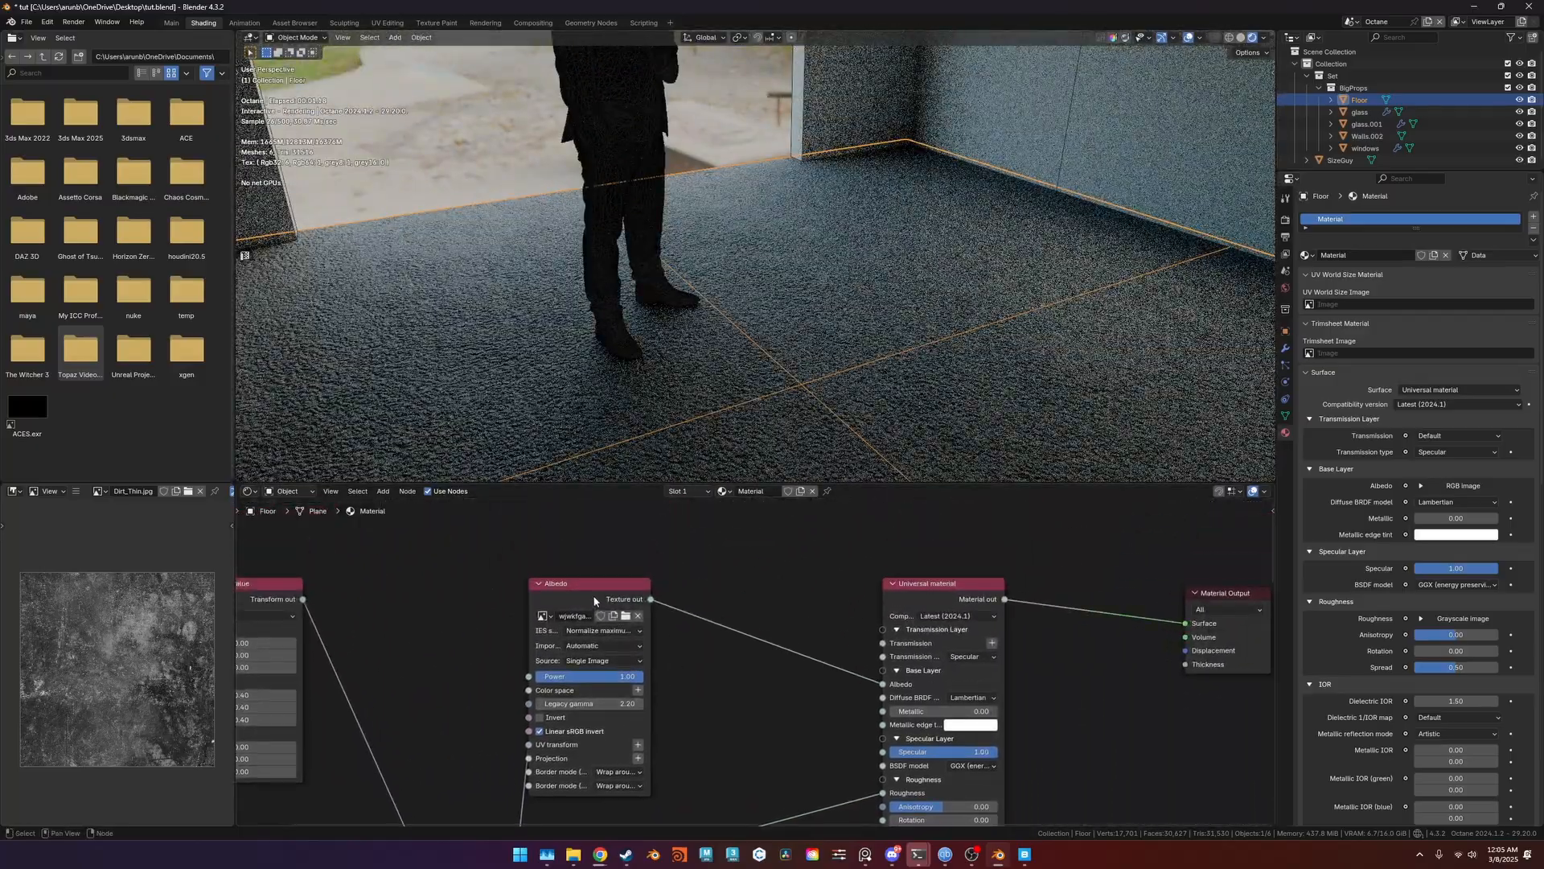
key("shift+a")
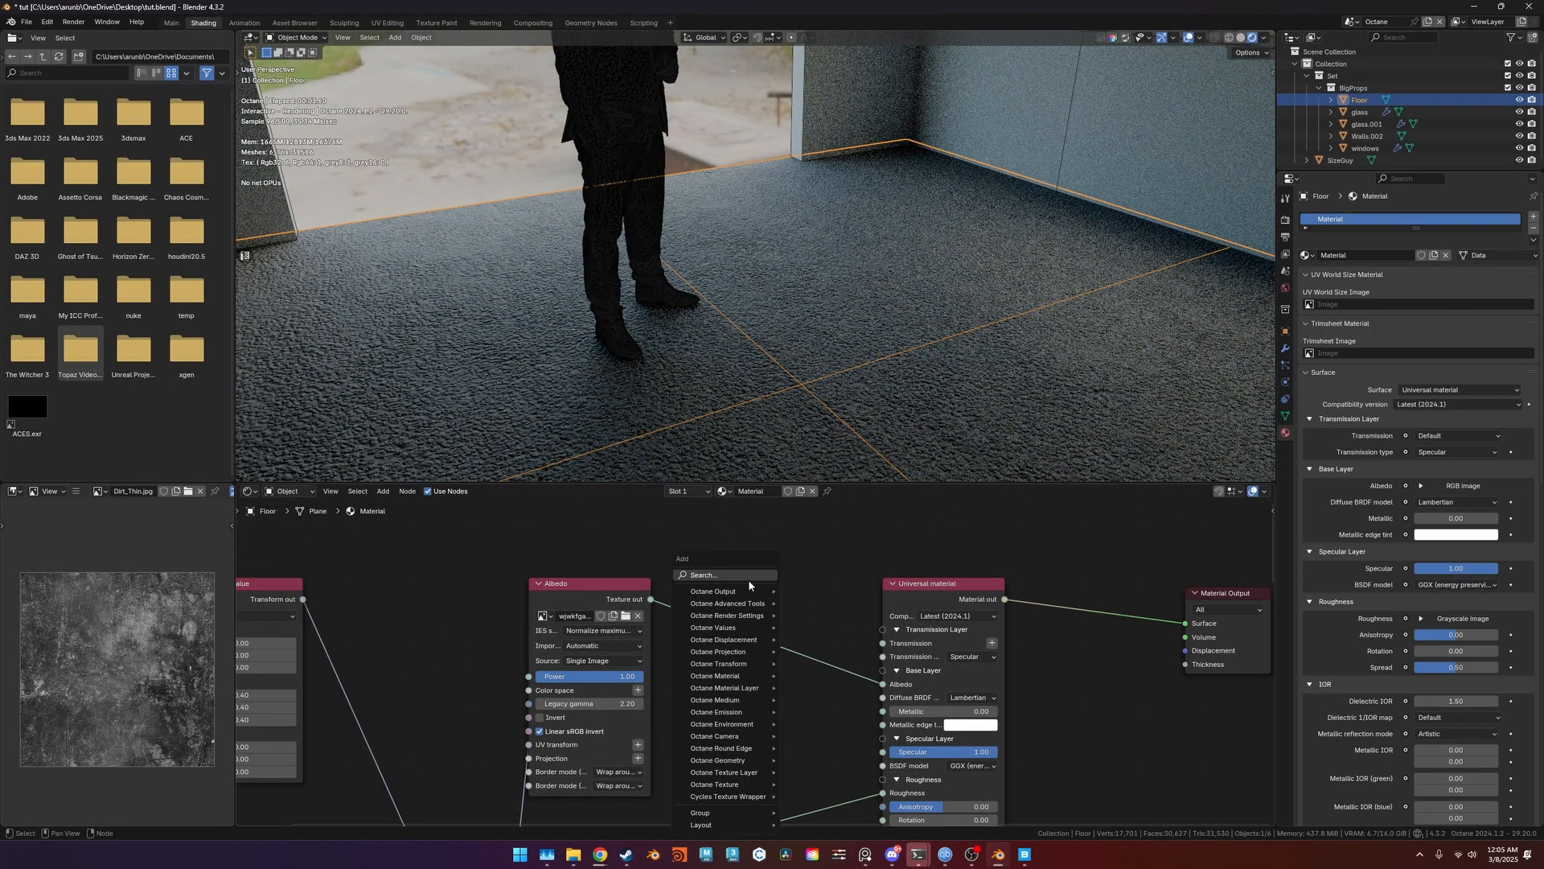
left_click(750, 576)
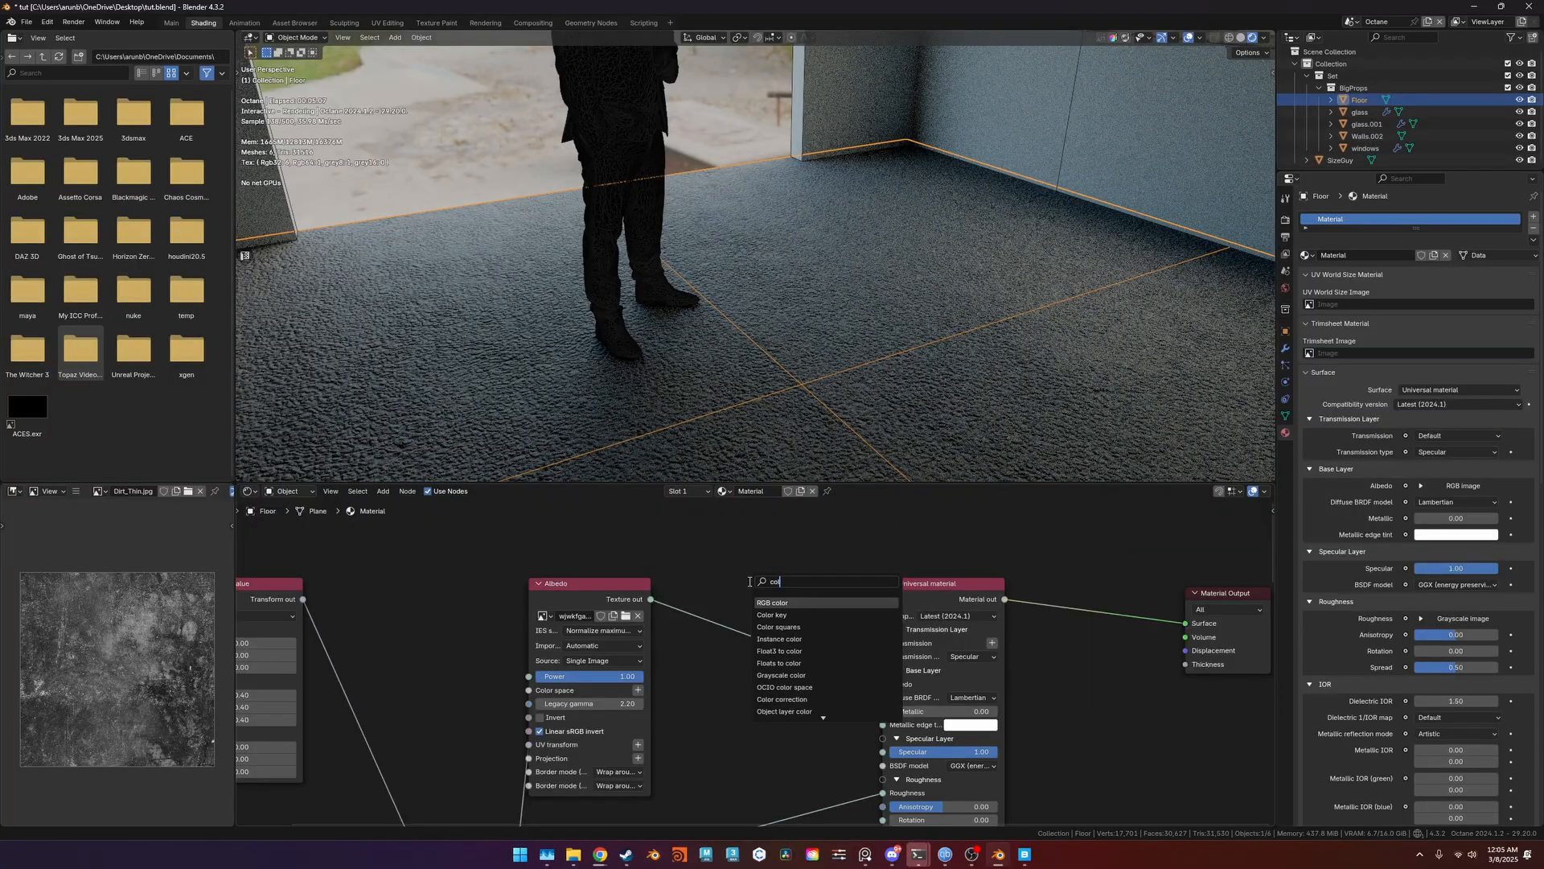
Add a Color correction node between the floor material's Albedo texture and the Universal material's albedo input.
type("color c")
left_click(784, 603)
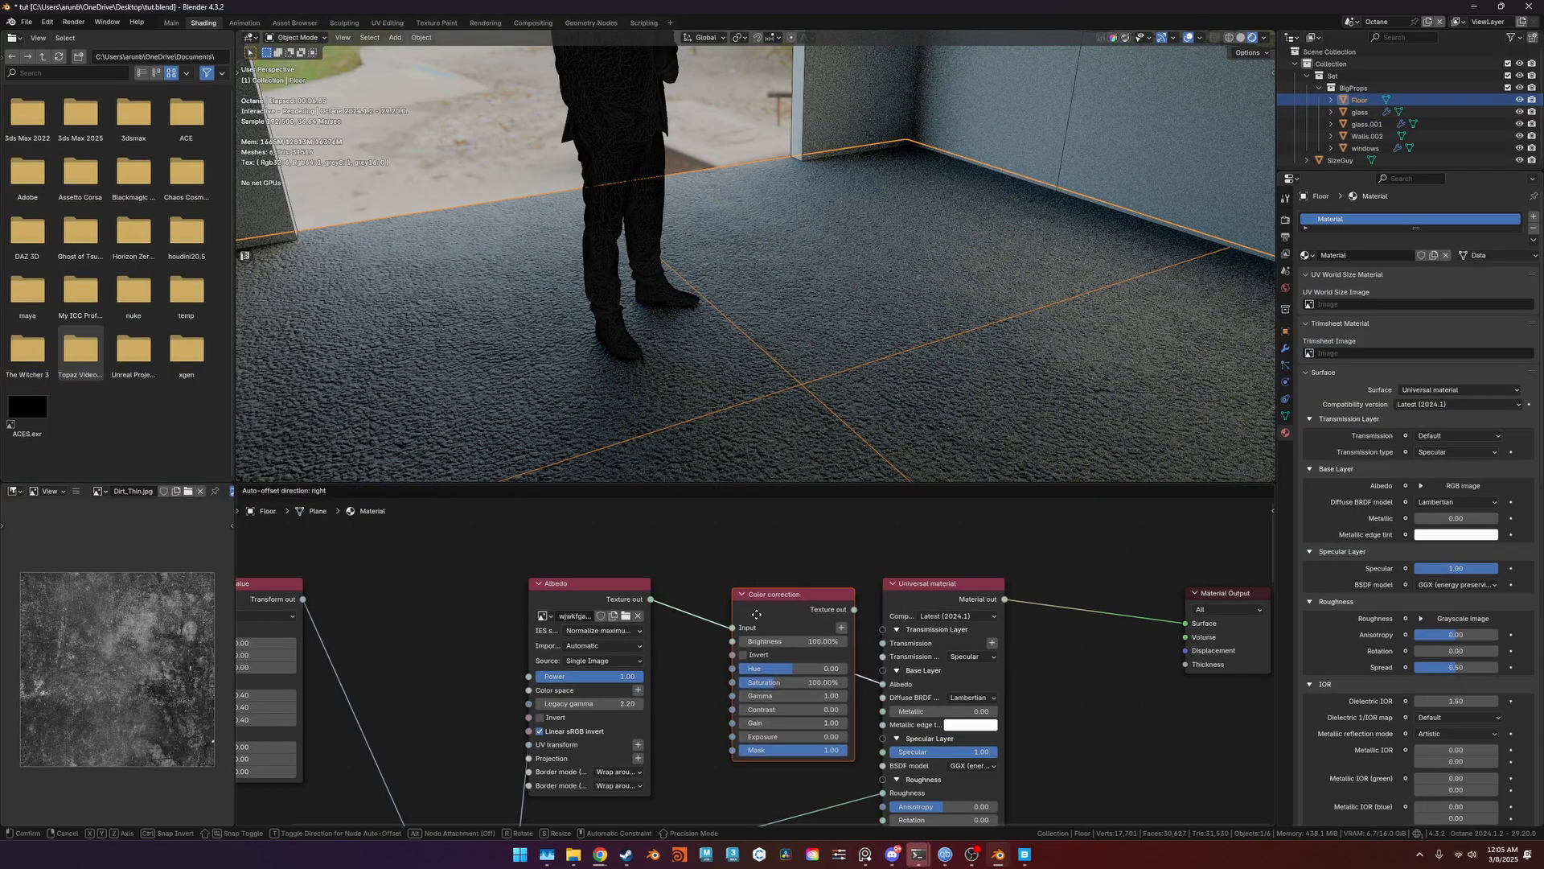
left_click(749, 616)
Set the Color correction node's brightness to 150% in the floor material.
left_click_drag(747, 641, 837, 641)
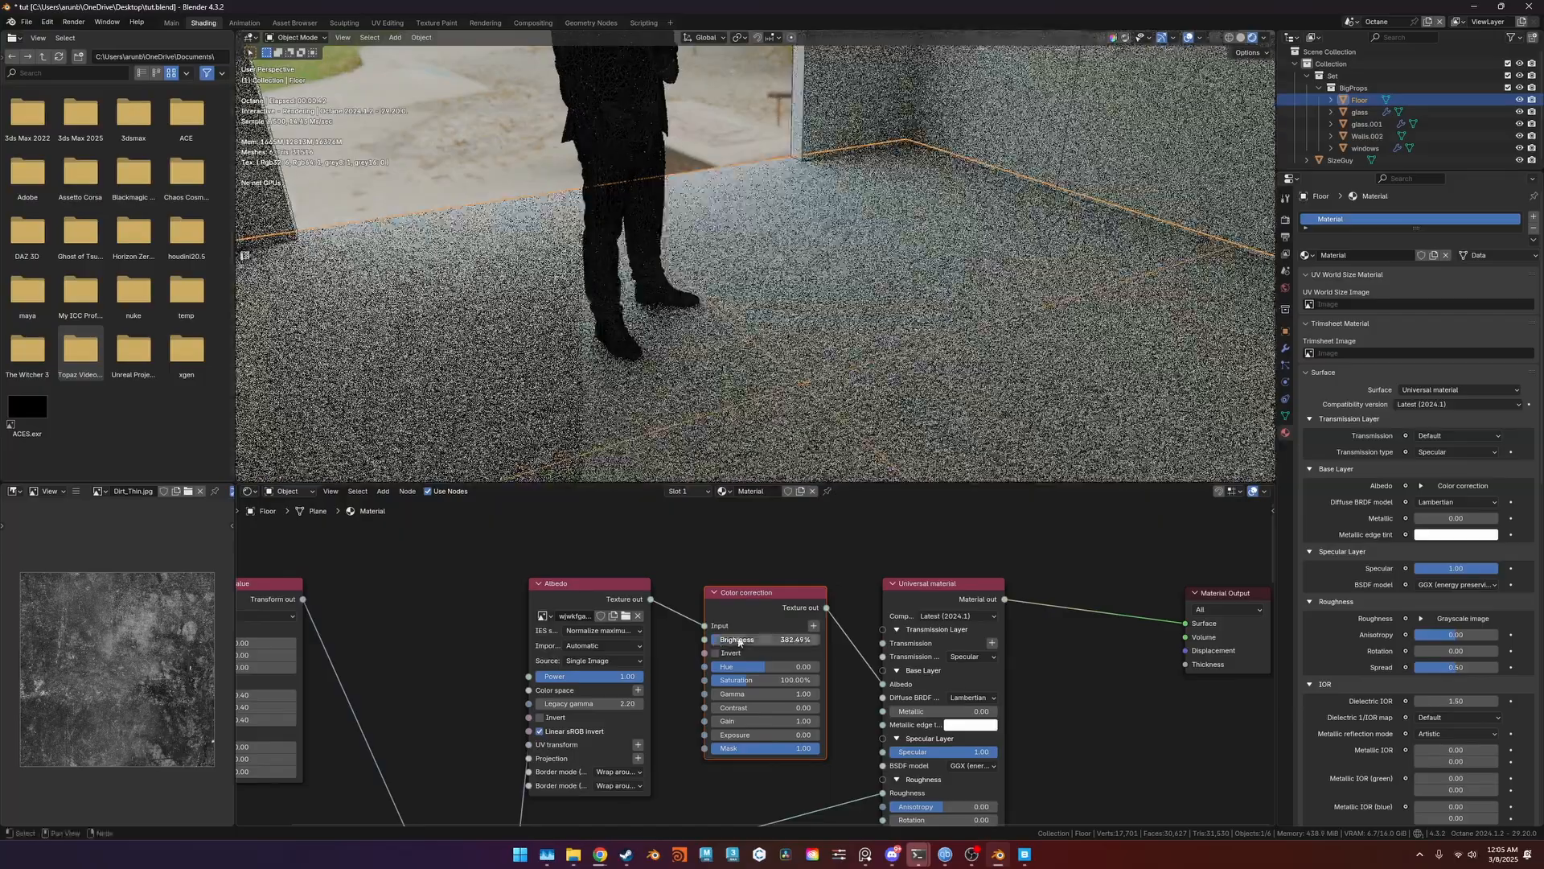
double_click(739, 639)
type("15")
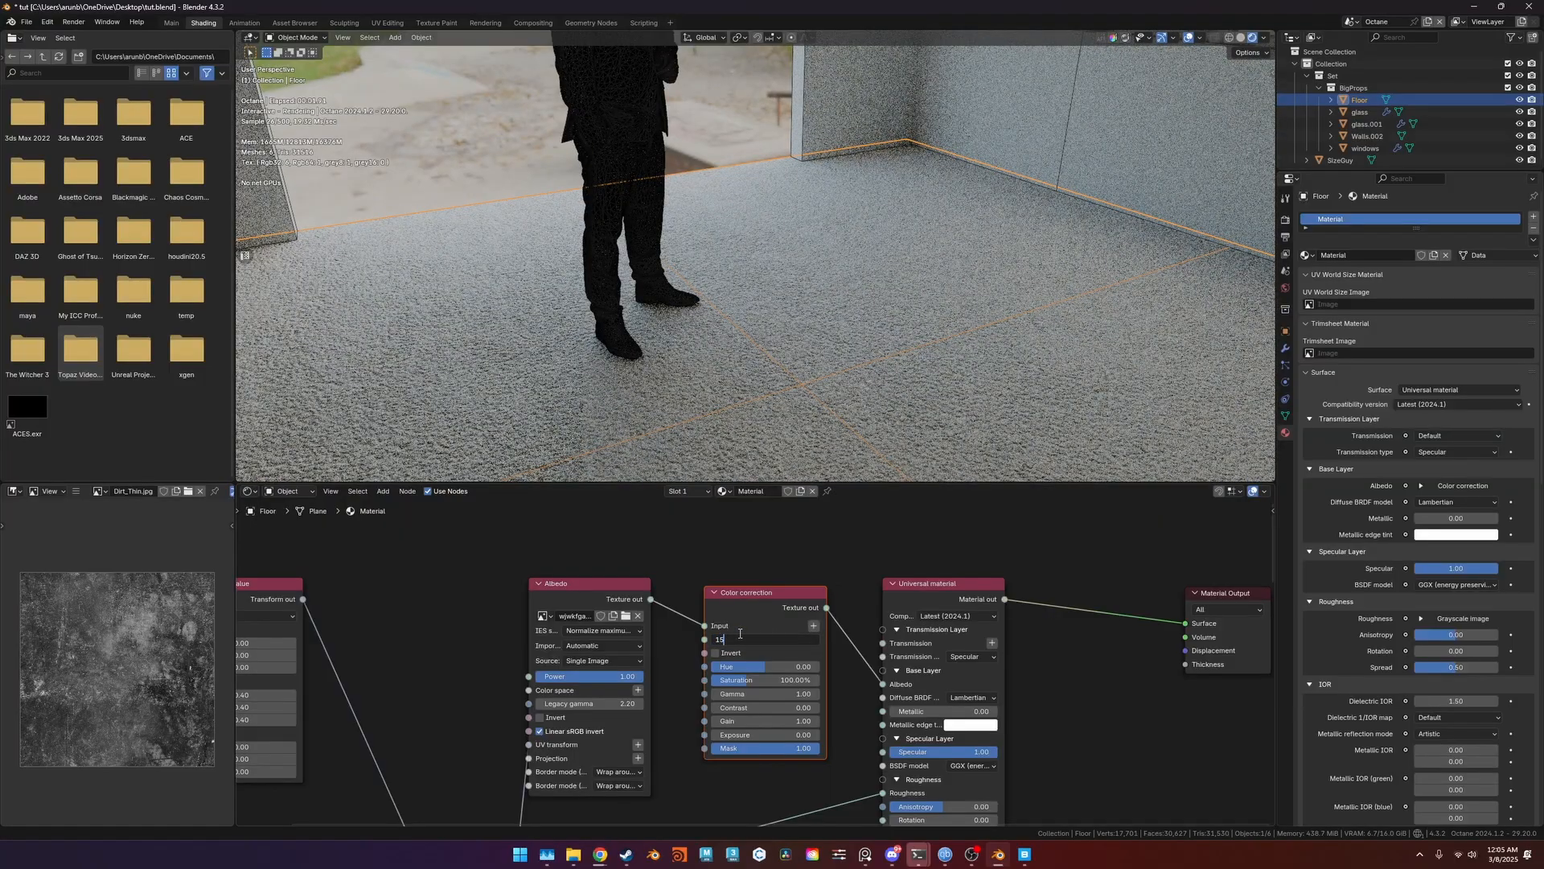
type("0")
key("Return")
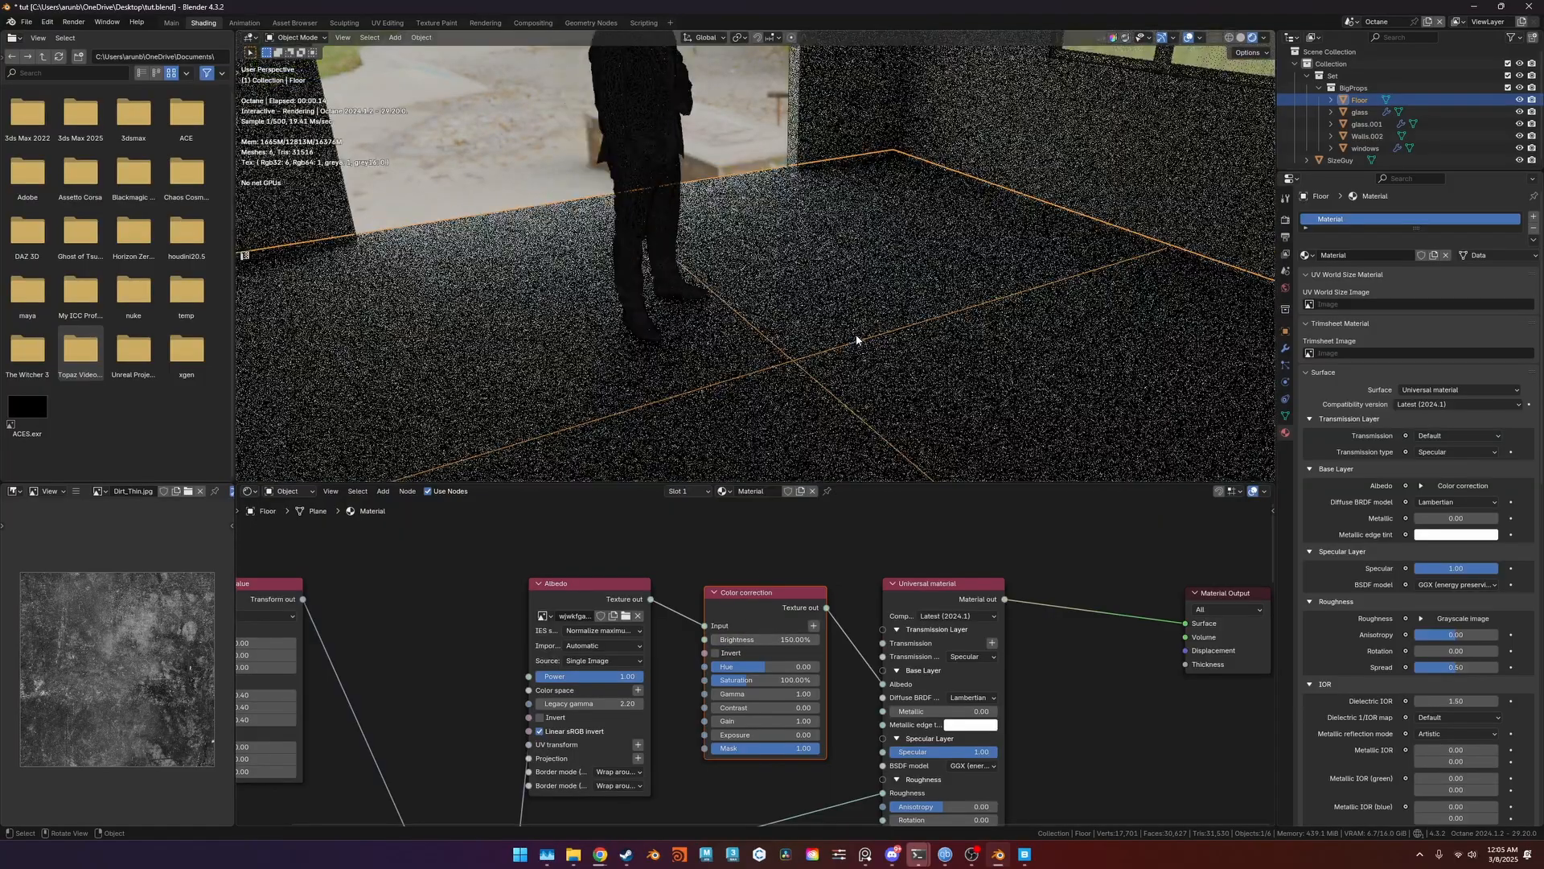
scroll(836, 329, "down", 5)
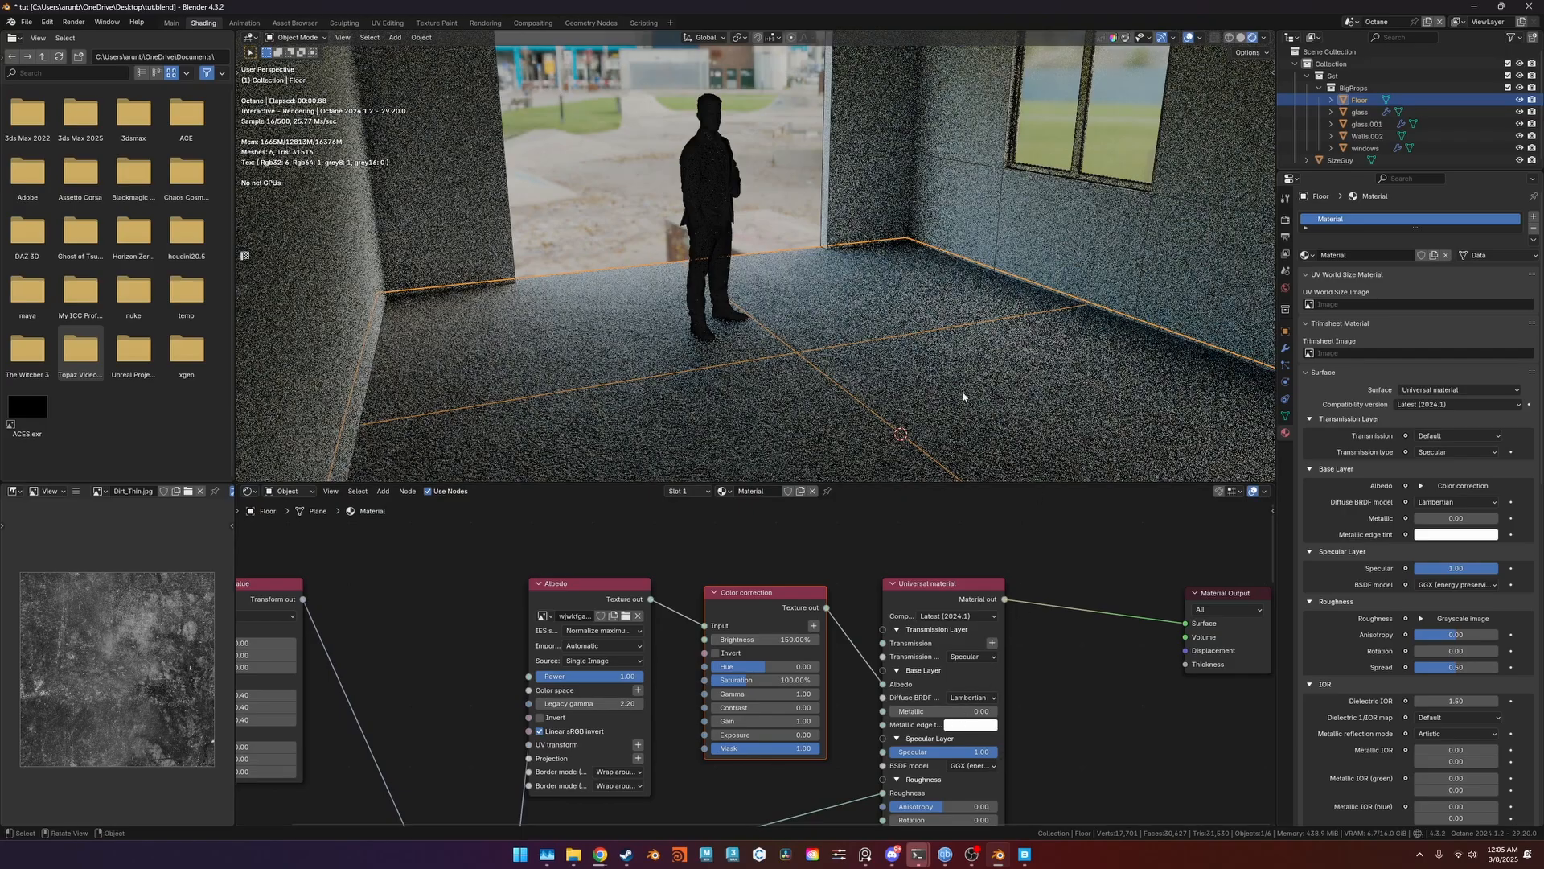
scroll(832, 282, "up", 3)
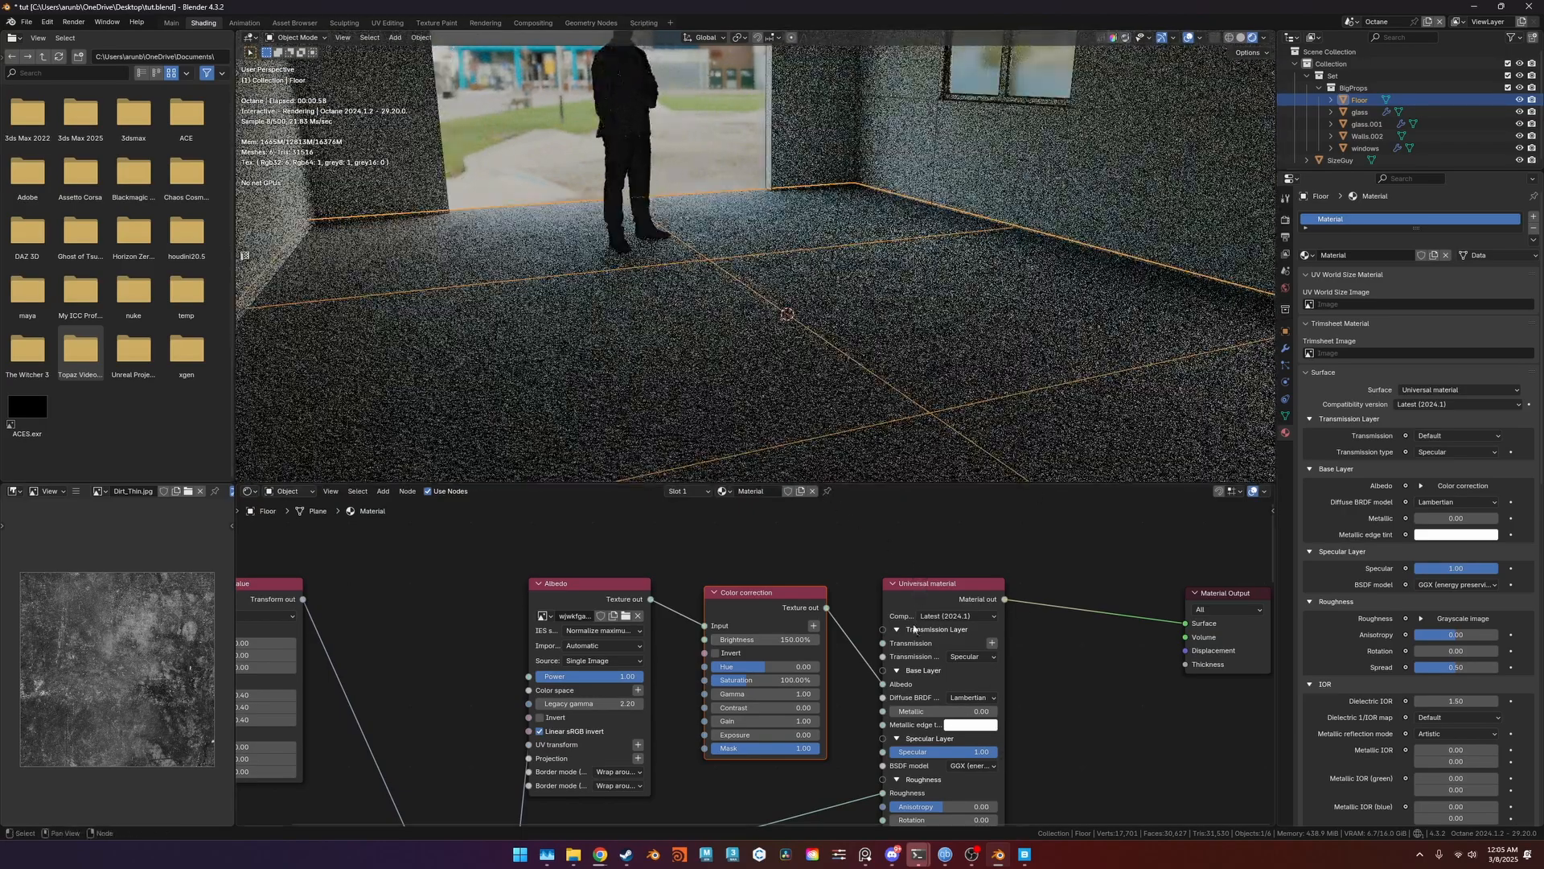
Set the floor material's diffuse BRDF model to Oren-Nayar.
left_click(967, 697)
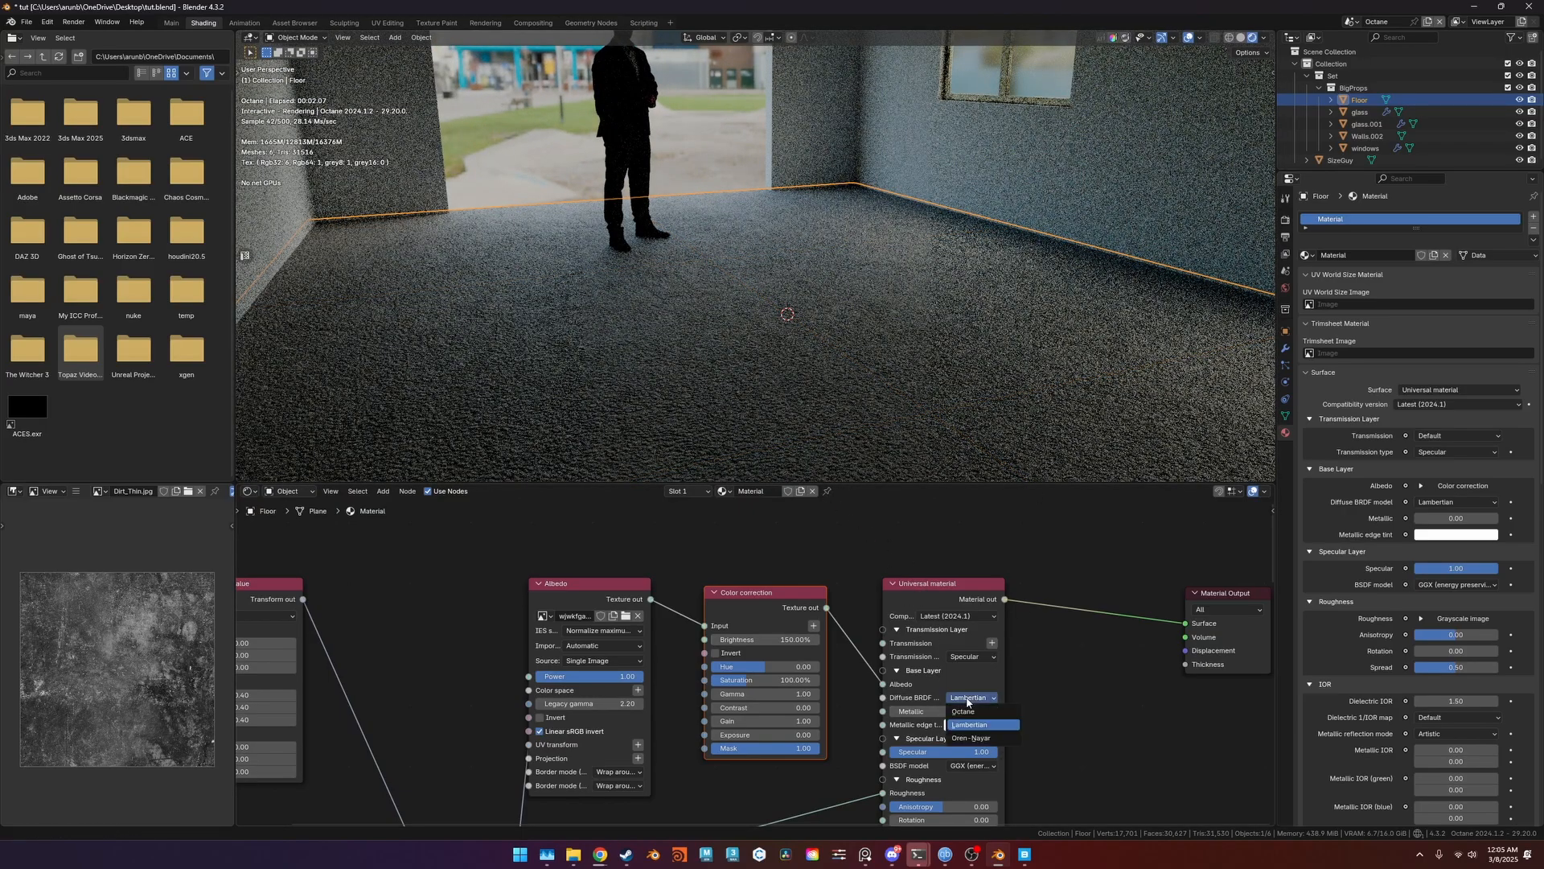
left_click(975, 739)
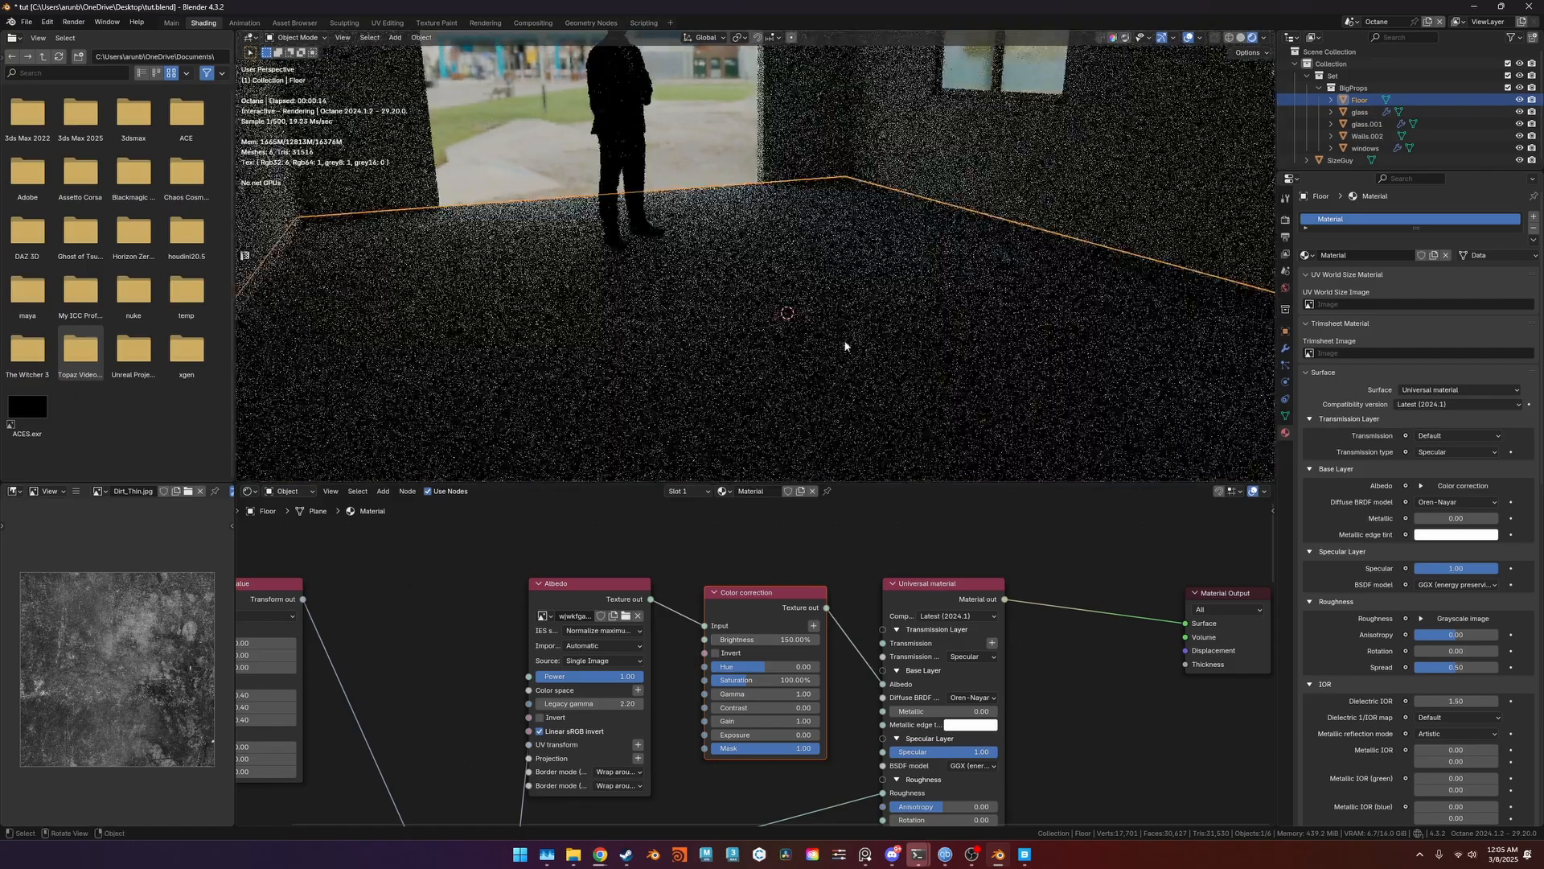
middle_click_drag(1046, 718, 1044, 651)
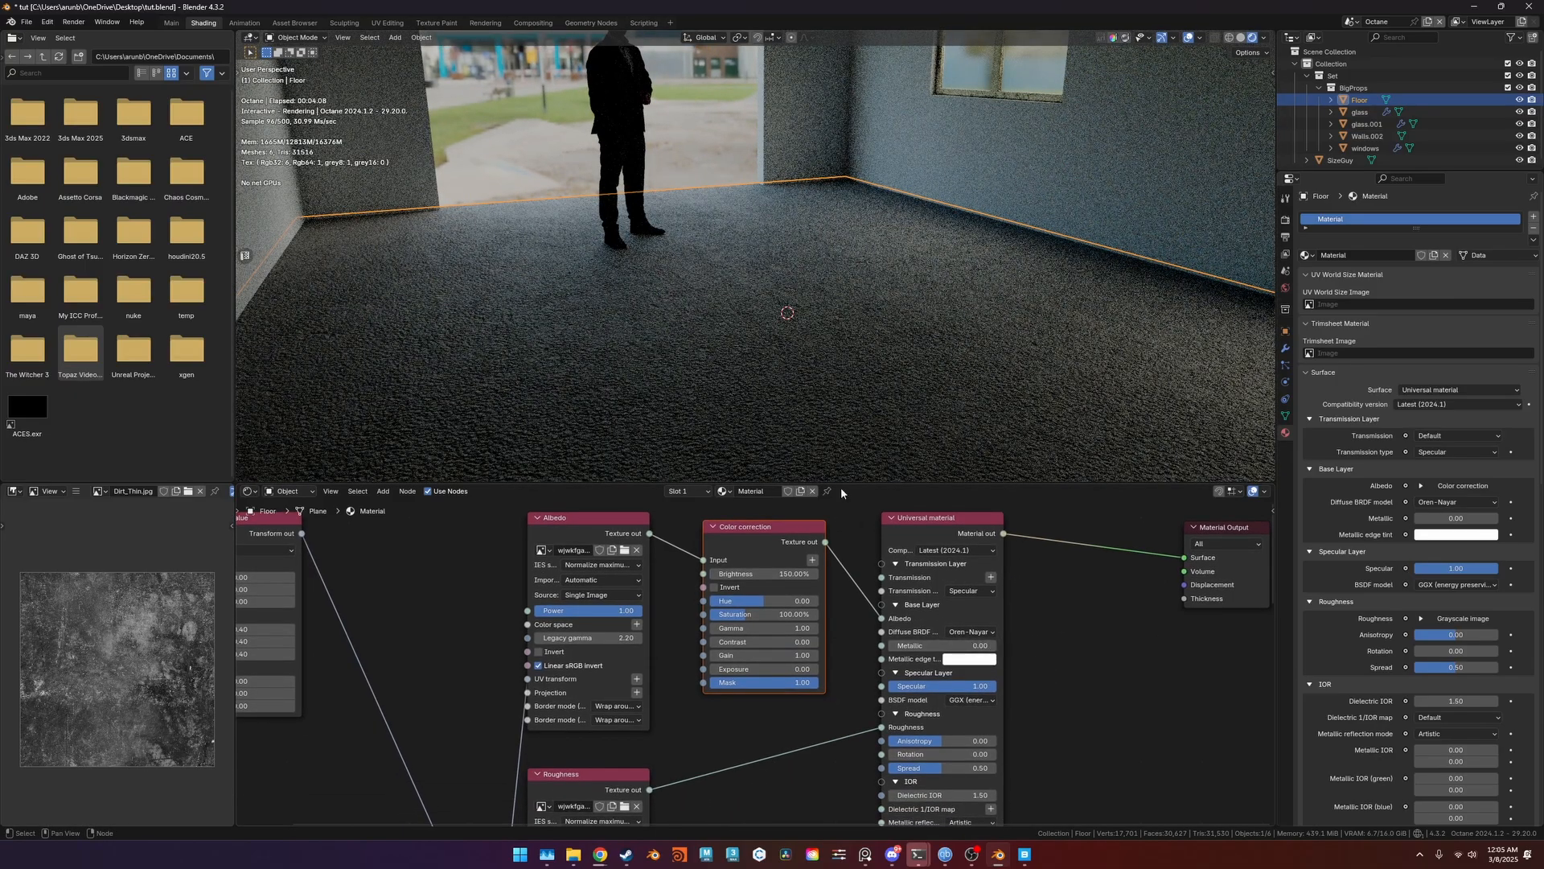
mouse_move(814, 381)
middle_mouse_down("shift")
mouse_move(814, 405)
mouse_move(821, 386)
middle_mouse_up("shift")
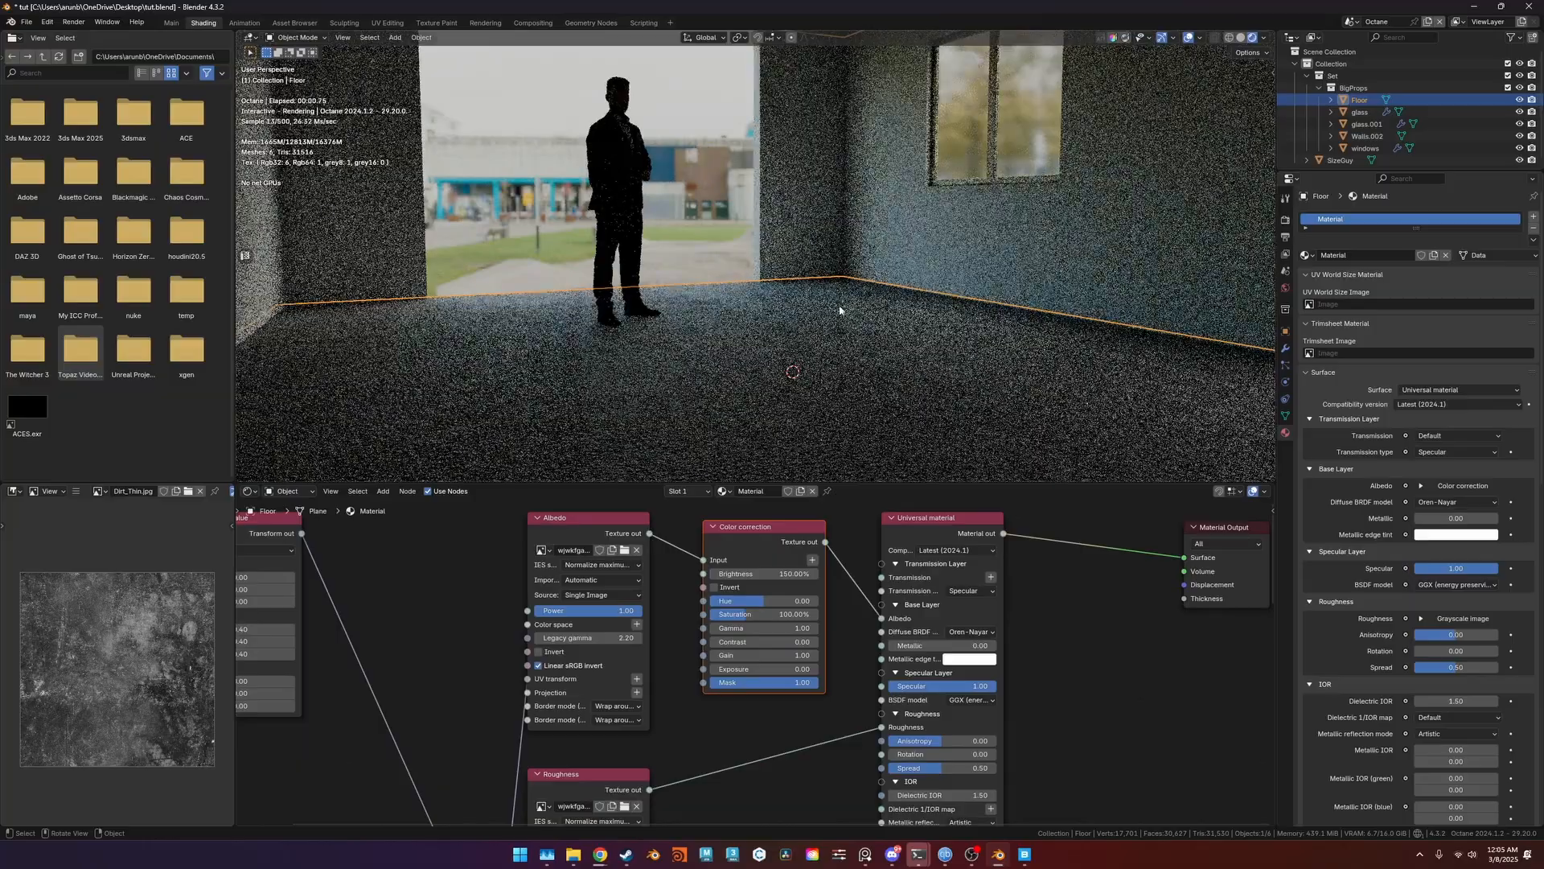
Unwrap the entire walls mesh with Smart UV Project, using the default settings, and return to Object Mode.
left_click(737, 180)
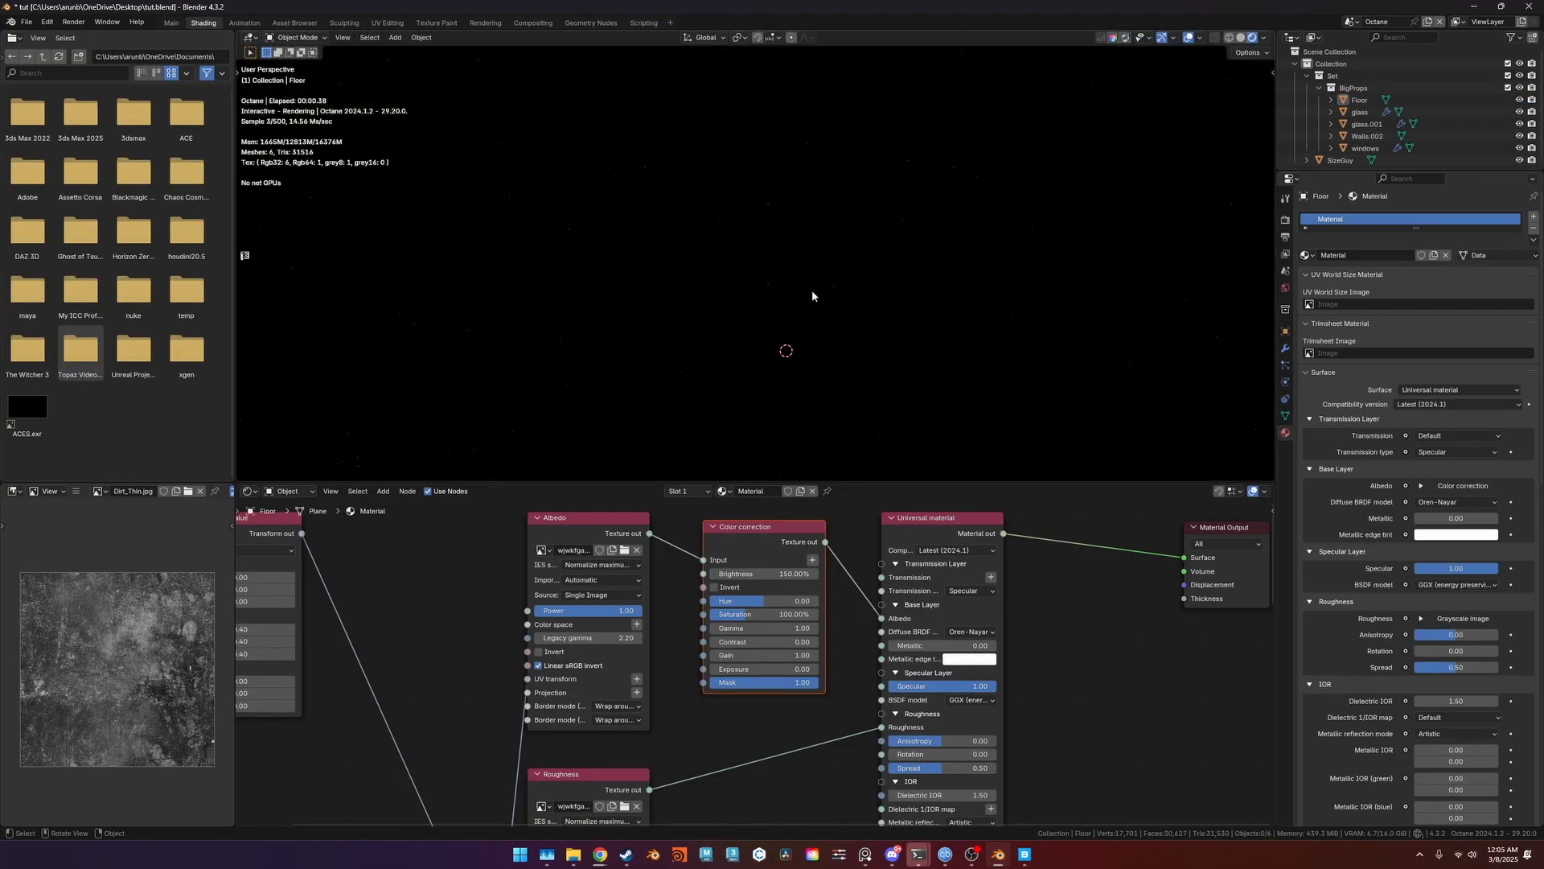
middle_click_drag(824, 300, 929, 321)
scroll(925, 321, "down", 7)
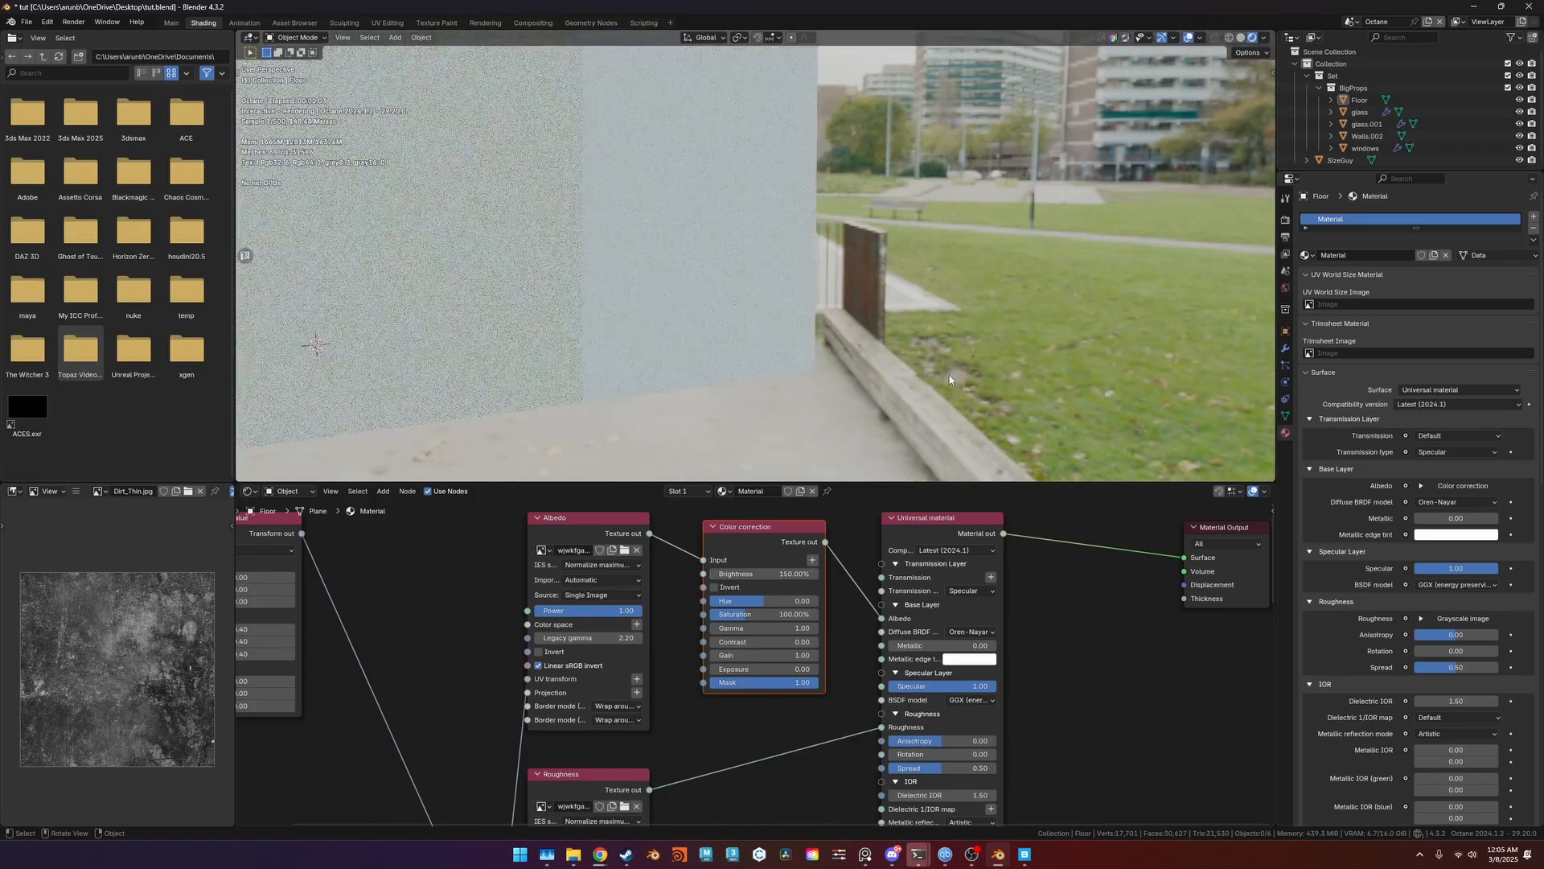
middle_click_drag(764, 351, 885, 346, "shift")
middle_click_drag(683, 313, 841, 290)
left_click(738, 301)
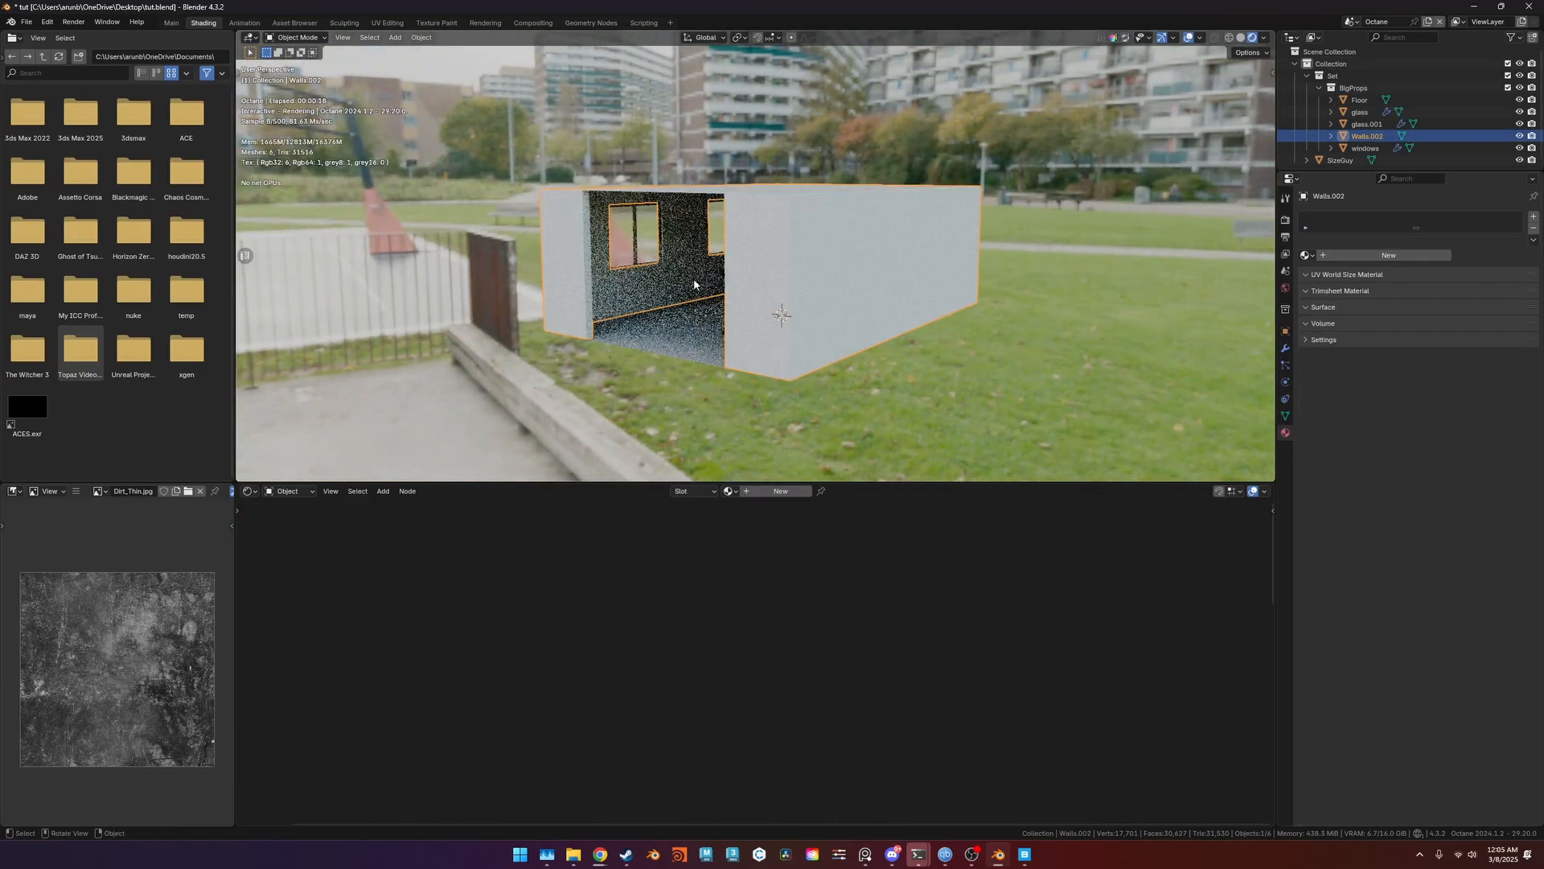
scroll(705, 288, "up", 3)
key("Tab")
scroll(705, 287, "down", 4)
key("a")
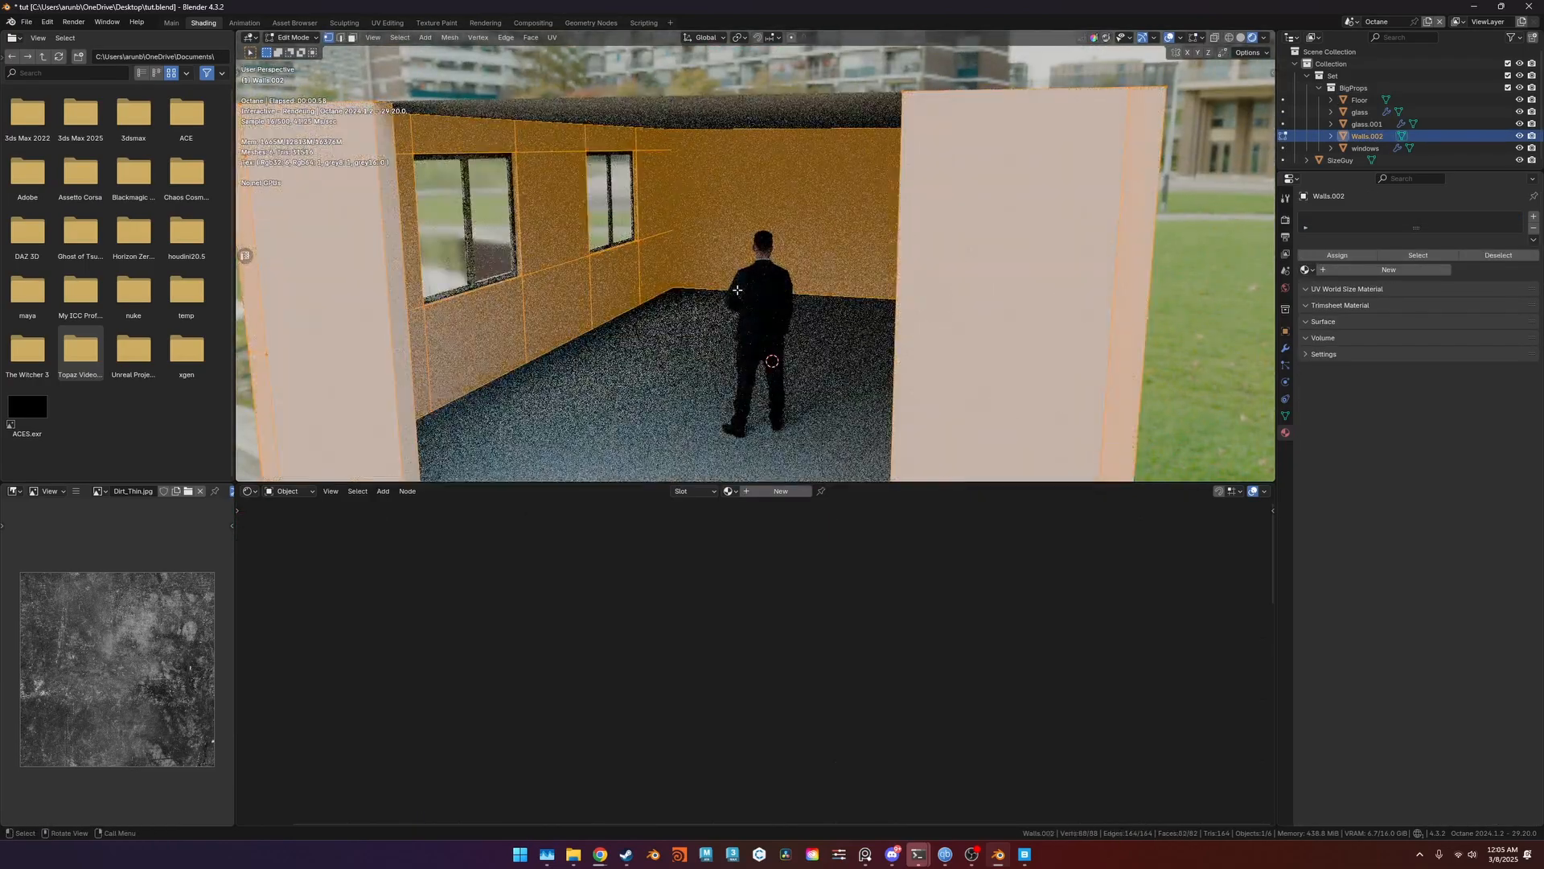
key("u")
mouse_move(736, 290)
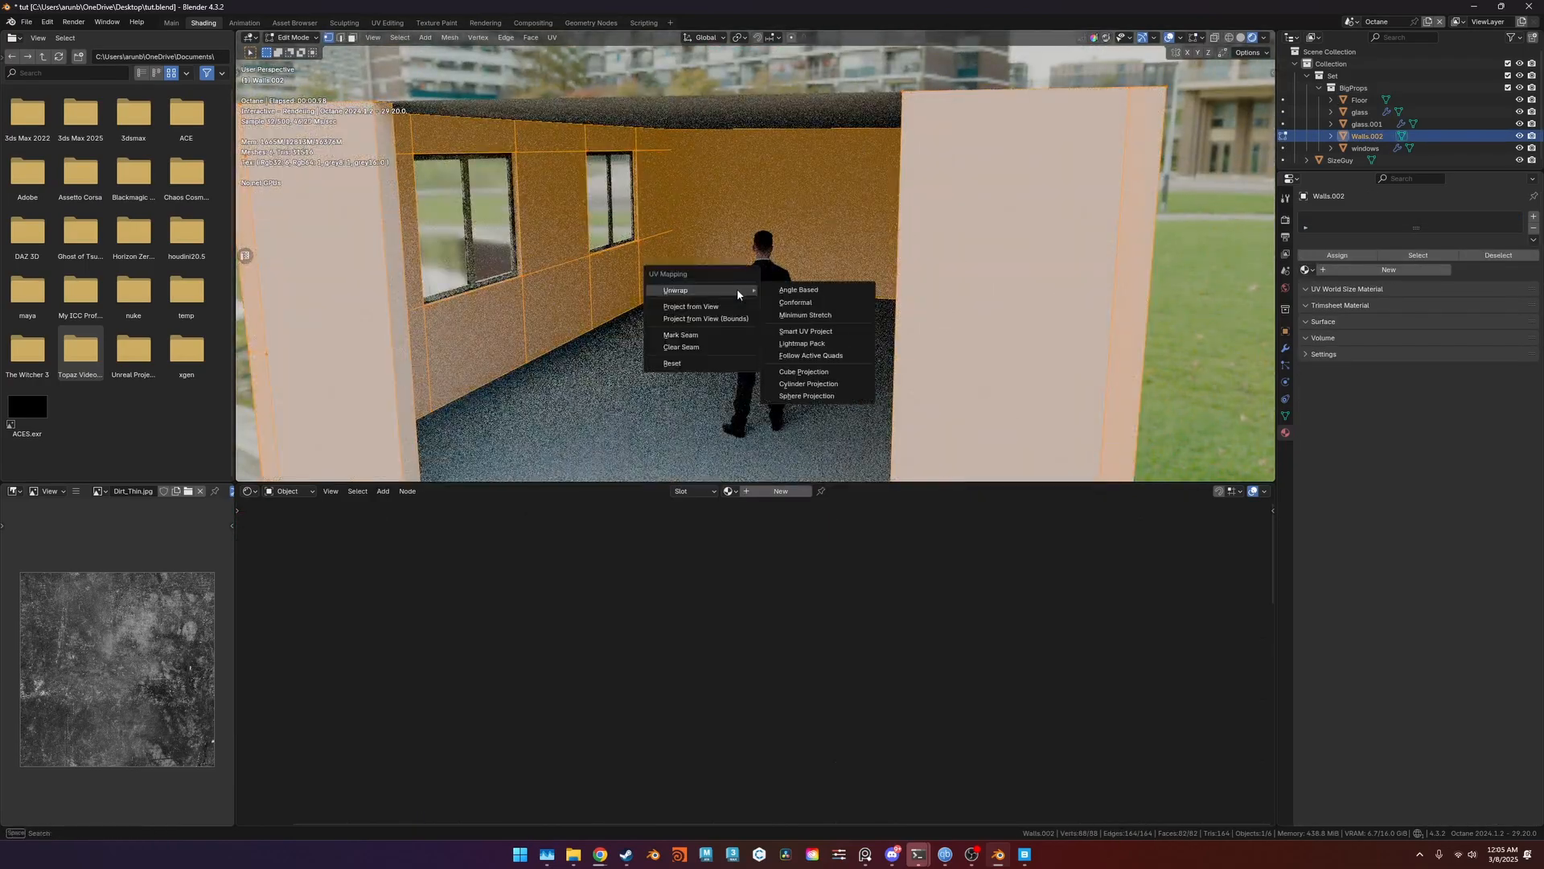
left_click(804, 331)
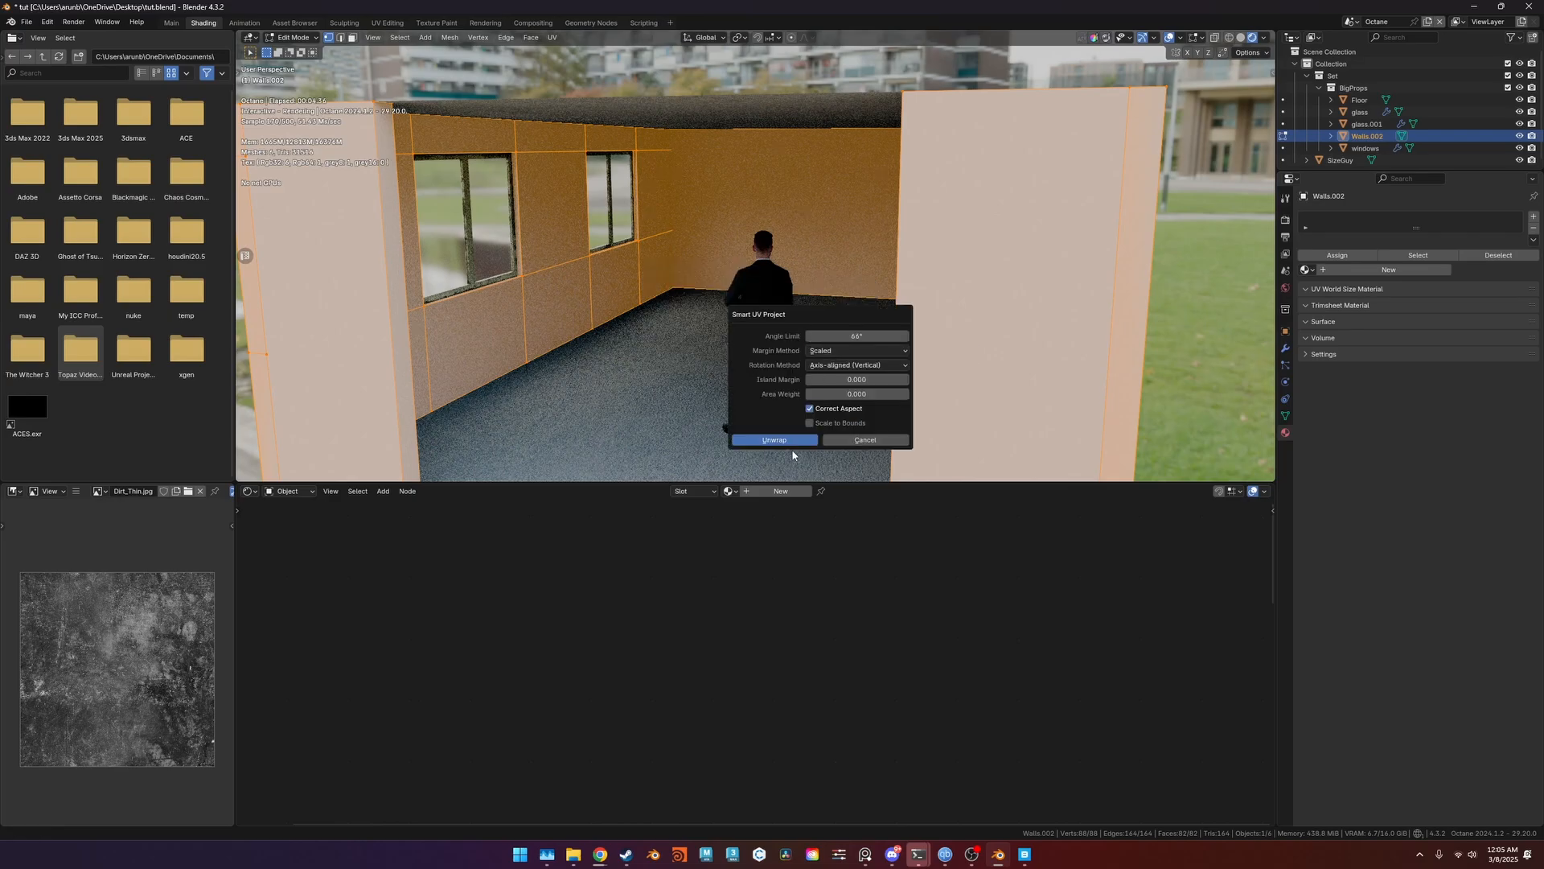
left_click(768, 437)
scroll(785, 280, "down", 2)
key("Tab")
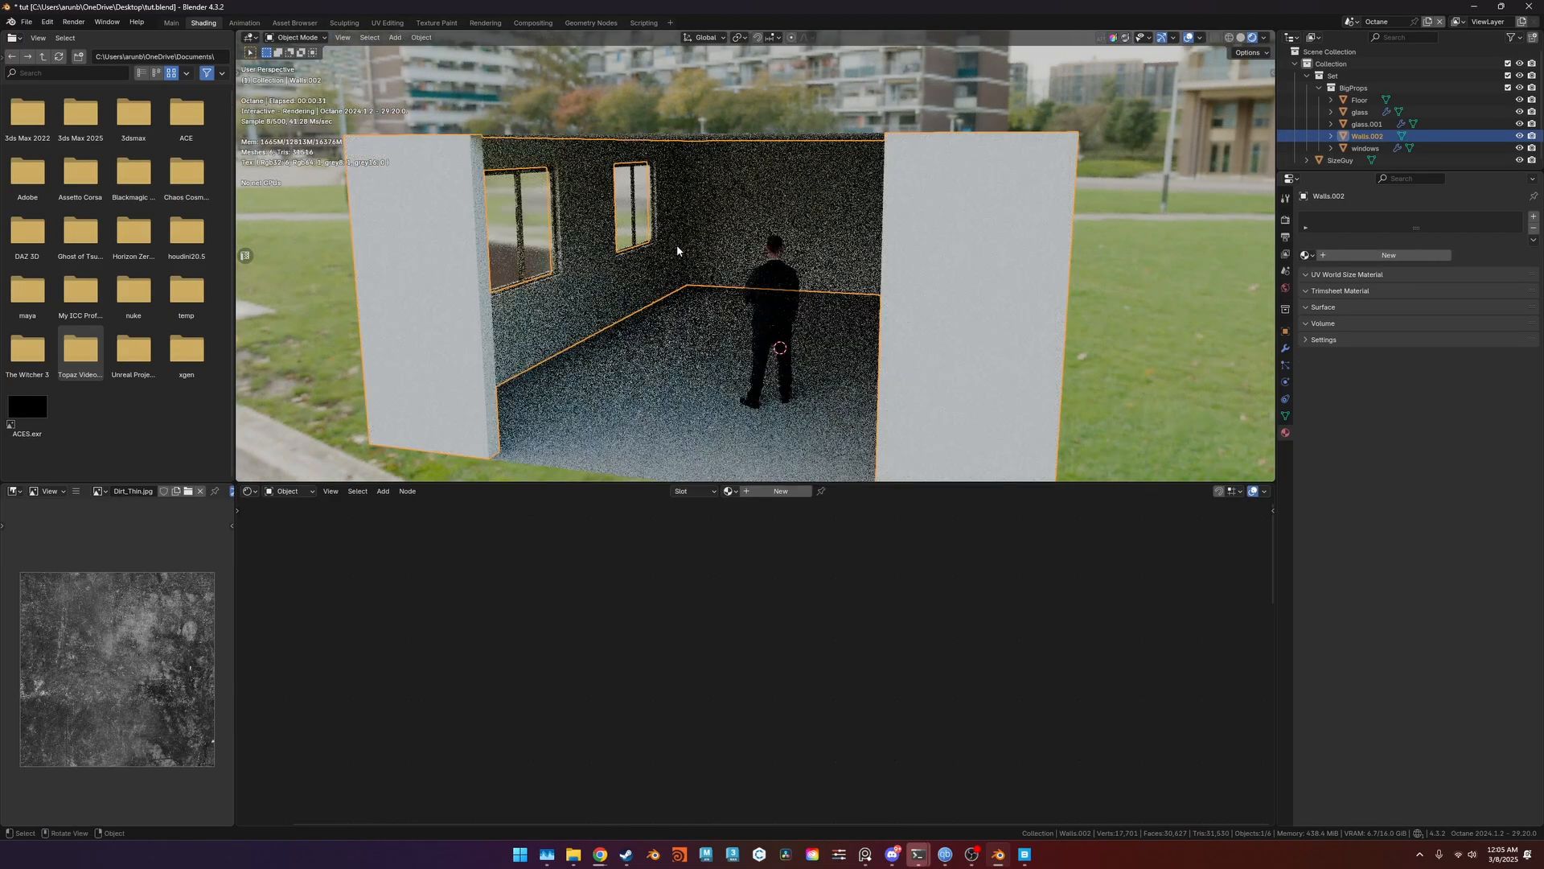
Switch to Quixel Bridge and look through the local Megascans assets for a brick wall surface, then return to Blender.
left_click(1025, 855)
scroll(695, 466, "down", 10)
scroll(696, 468, "up", 8)
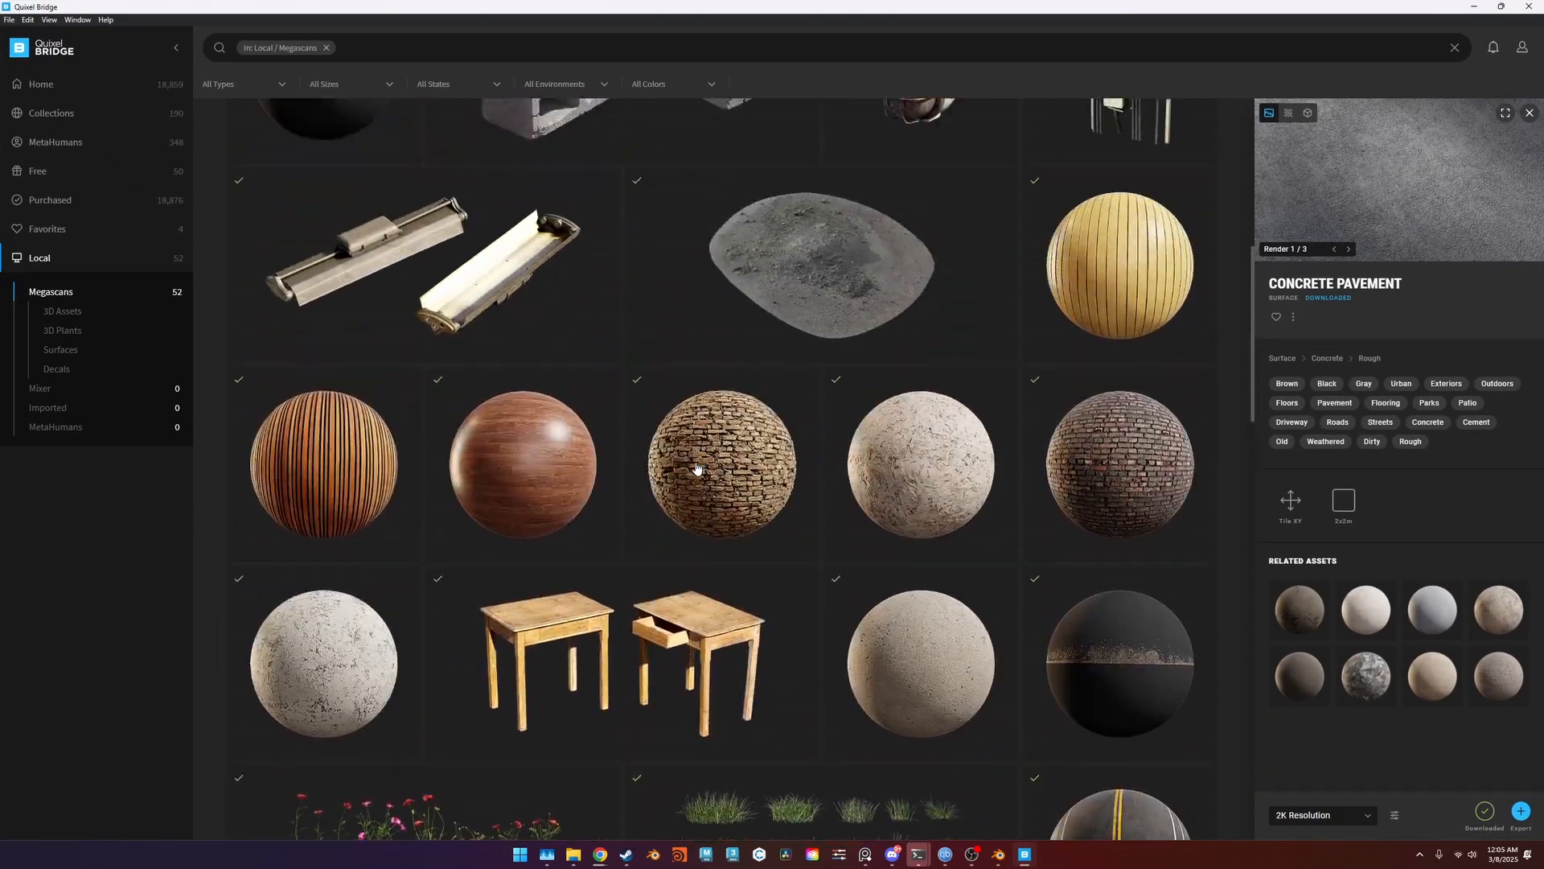
scroll(700, 470, "down", 6)
scroll(701, 470, "down", 1)
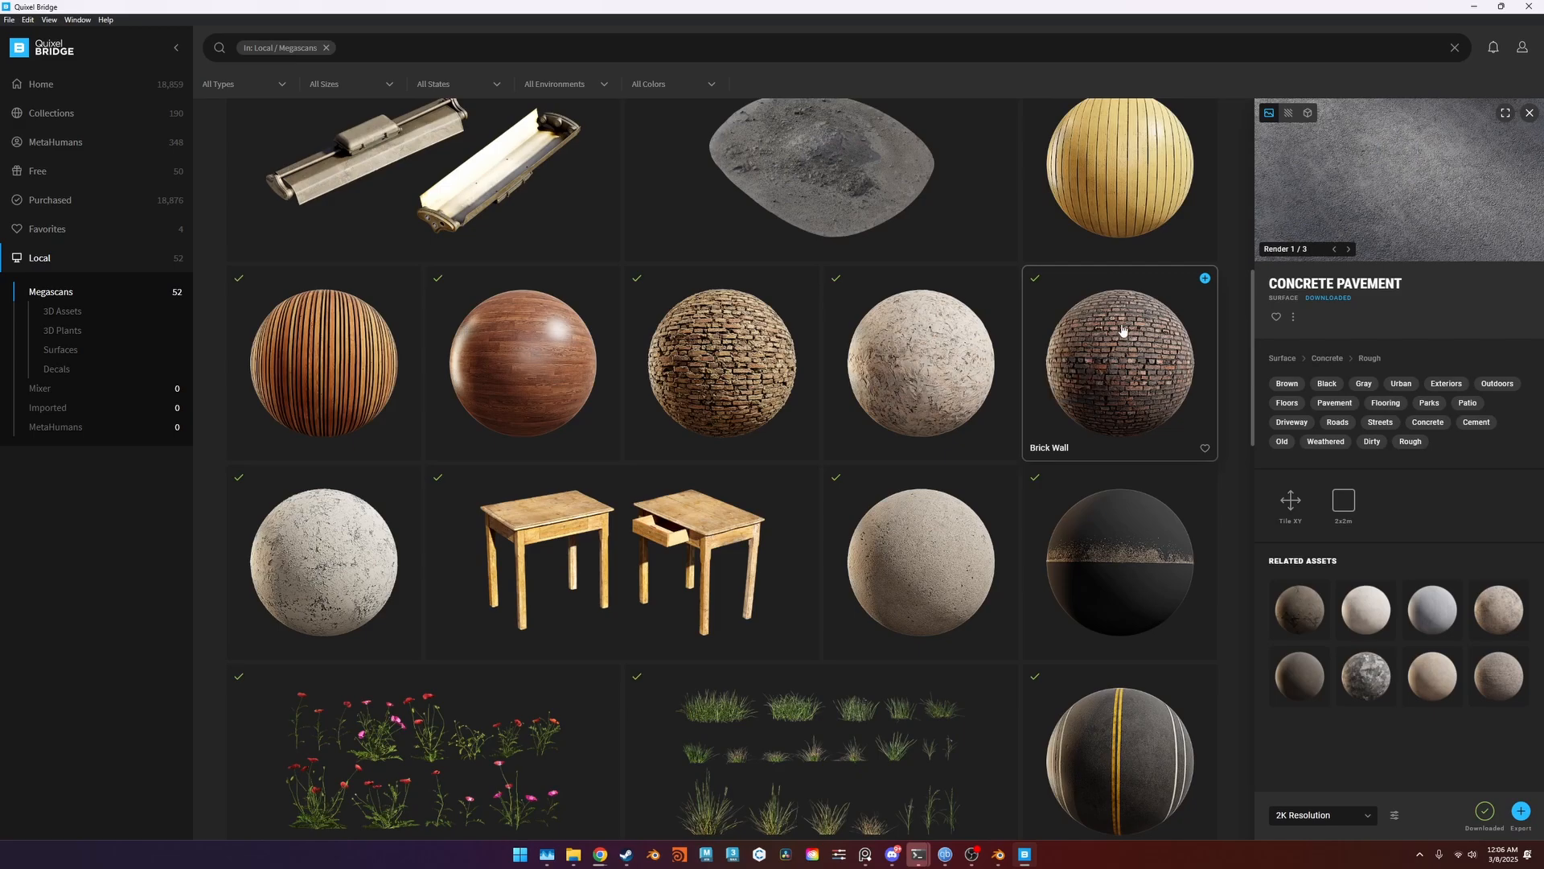
left_click(1474, 7)
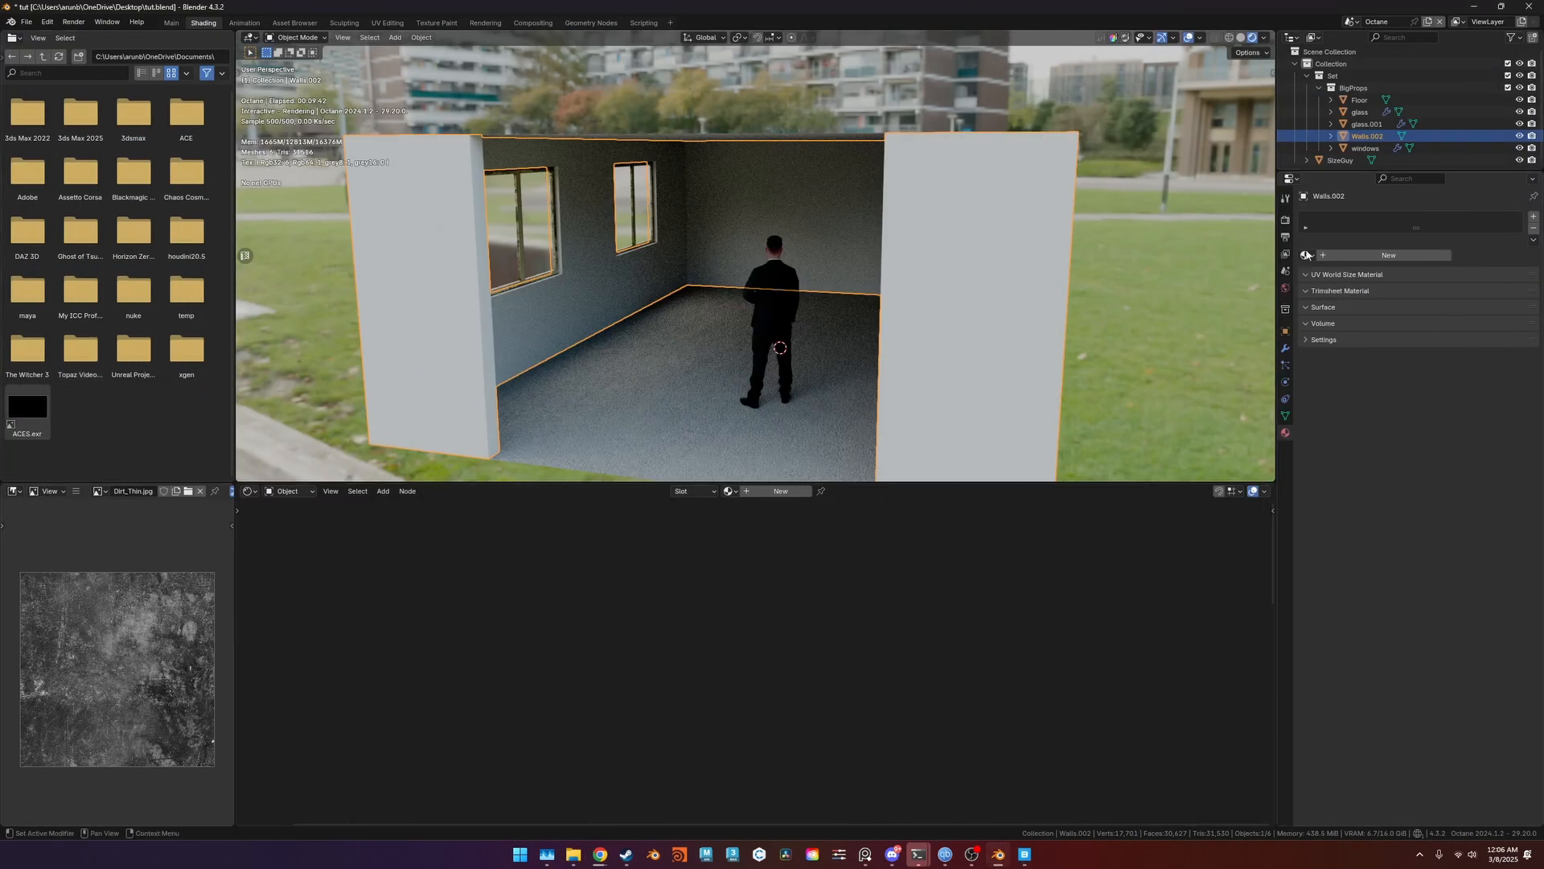
Create a new material on the walls object and name it Walls.
left_click(1368, 255)
double_click(755, 491)
type("W")
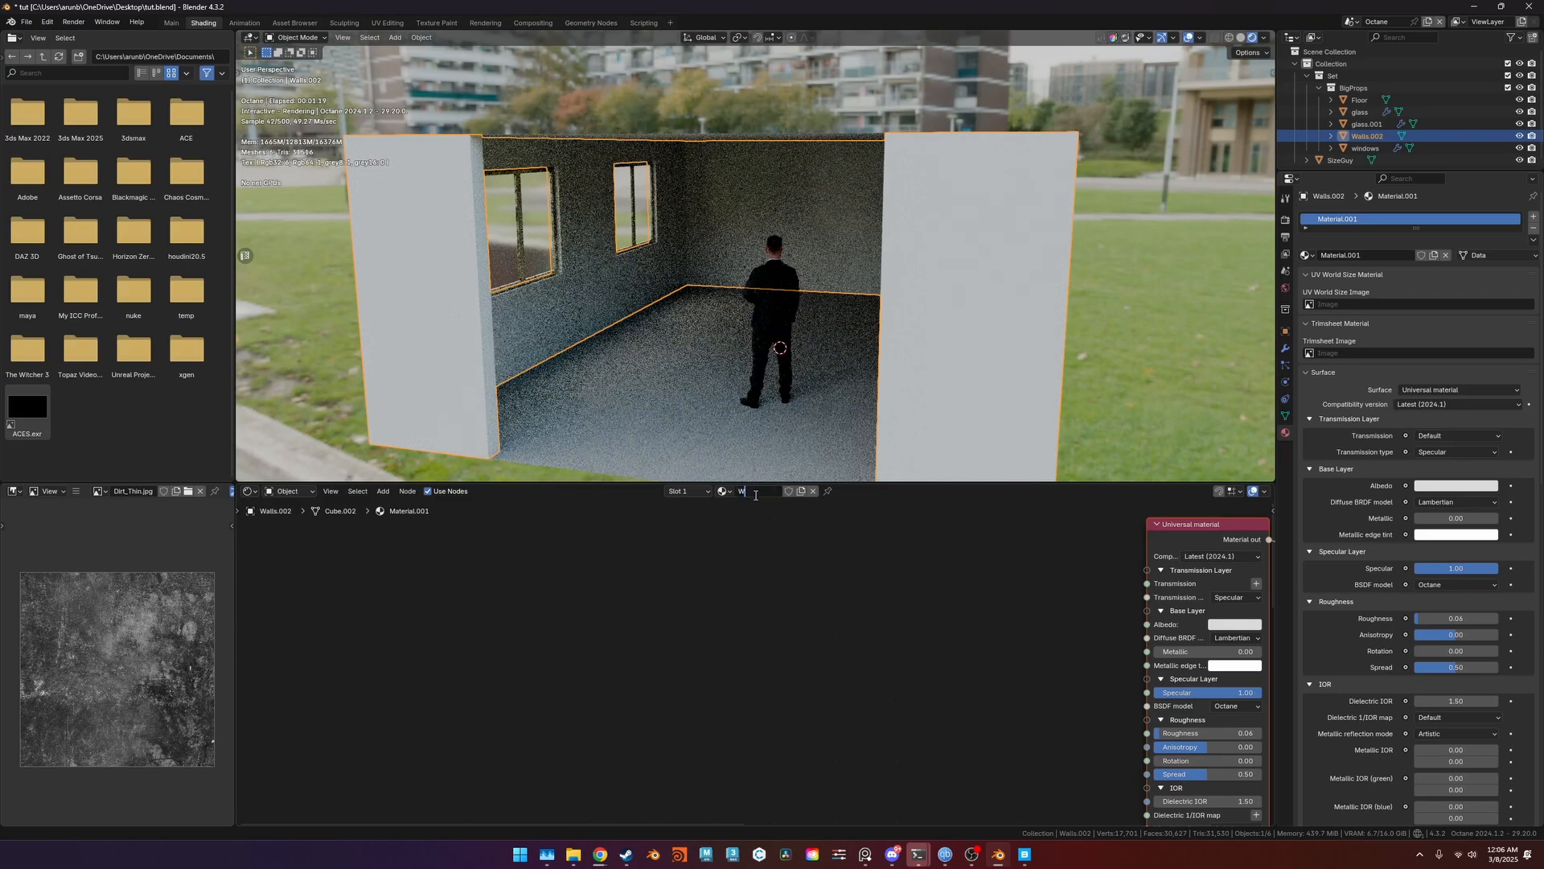
type("alls")
key("Return")
Select the floor object and rename its material to Floor.
left_click(756, 378)
left_click(703, 379)
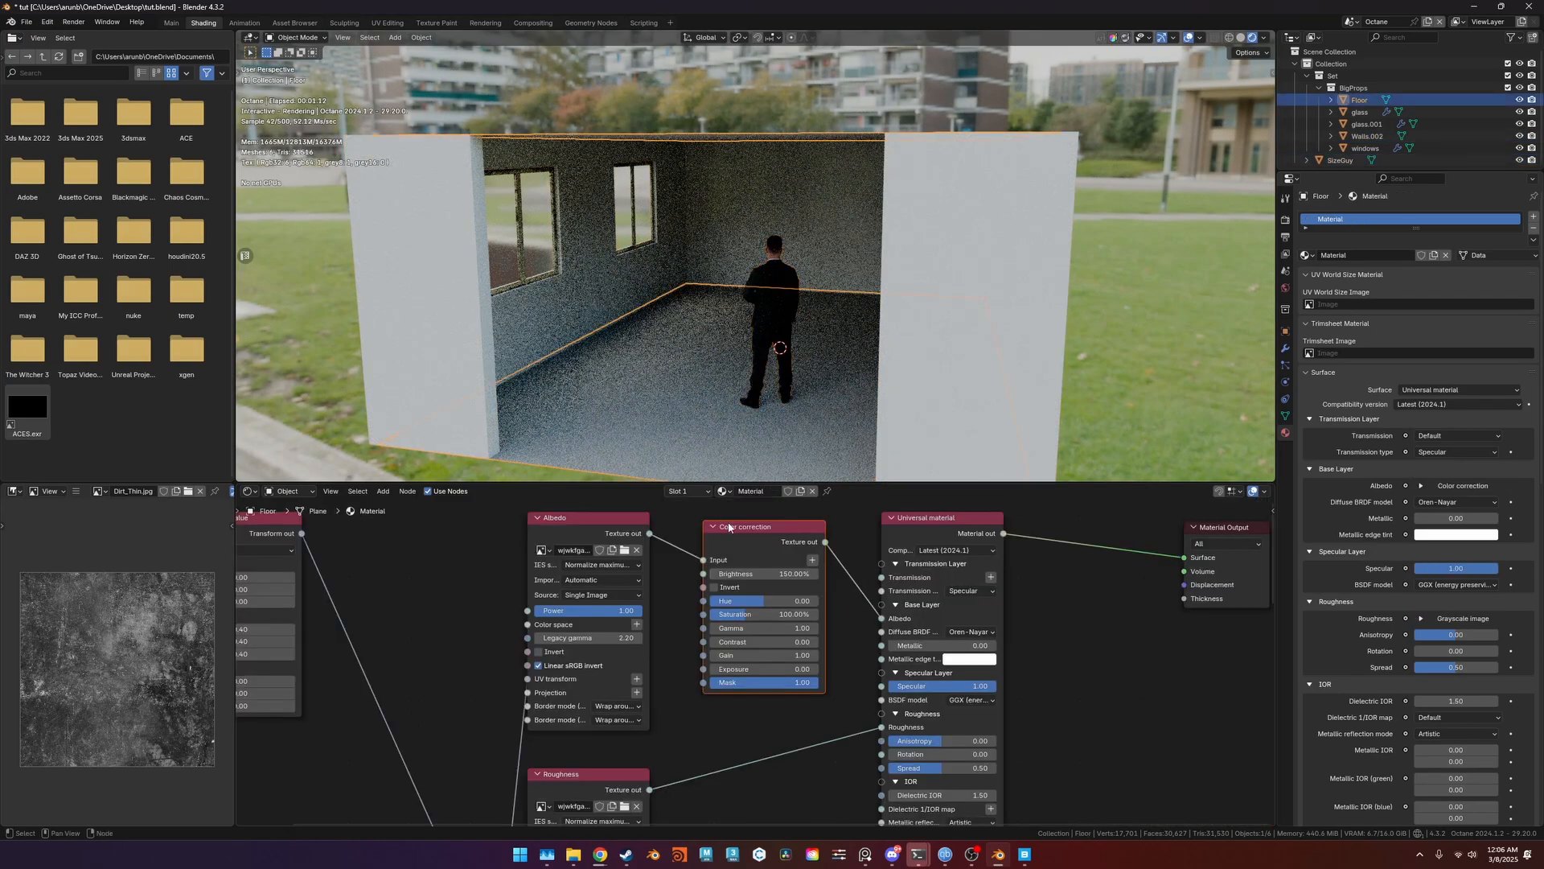
left_click(752, 488)
type("Floor")
key("Return")
Select the walls again and set their material's BSDF model to GGX (energy preserving).
left_click(891, 452)
middle_click_drag(993, 639, 713, 716)
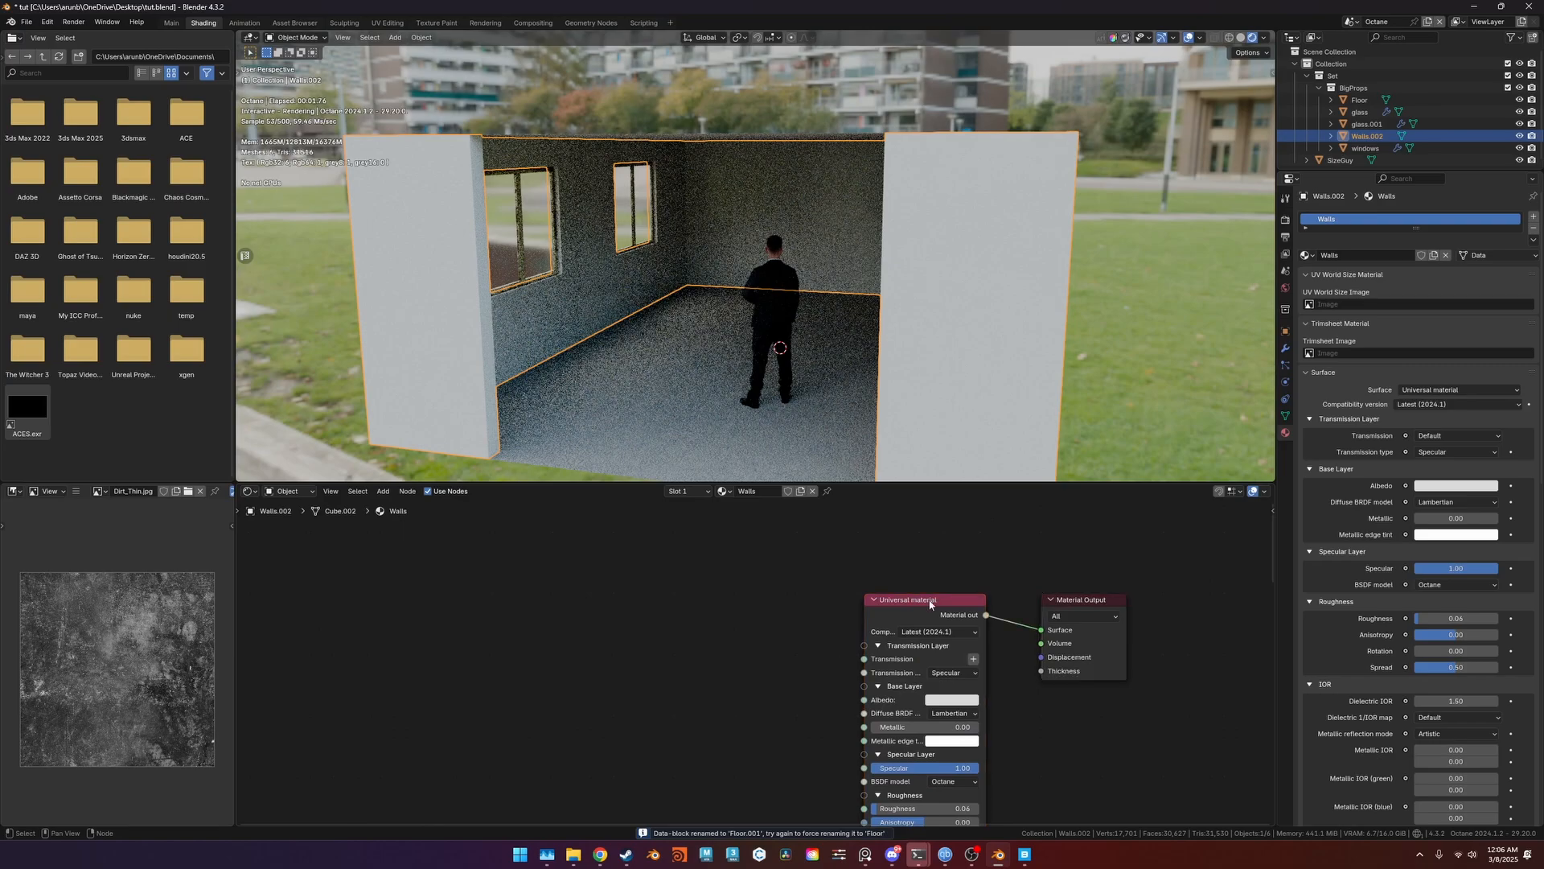
left_click(951, 782)
left_click(972, 759)
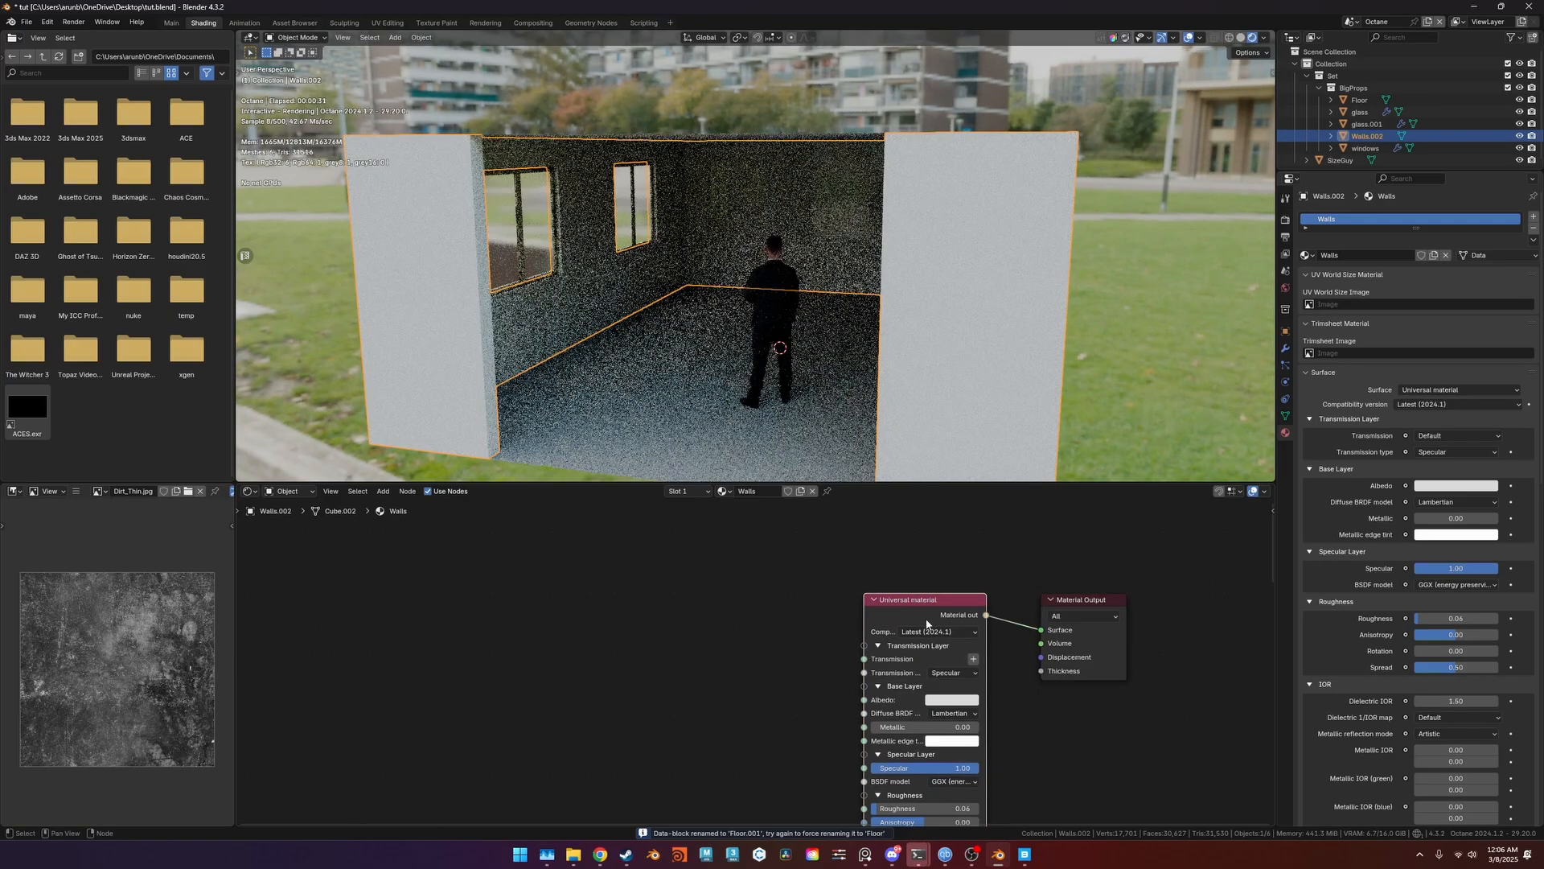
Load the albedo, normal, displacement and roughness maps from the brick_rough_xevtfjz folder into the Walls material with the principled texture setup.
key("ctrl+shift+t")
type("F:\\QuixelBridge\\Downloaded\\surface\\brick_rough_xevtfjz\\")
key("Return")
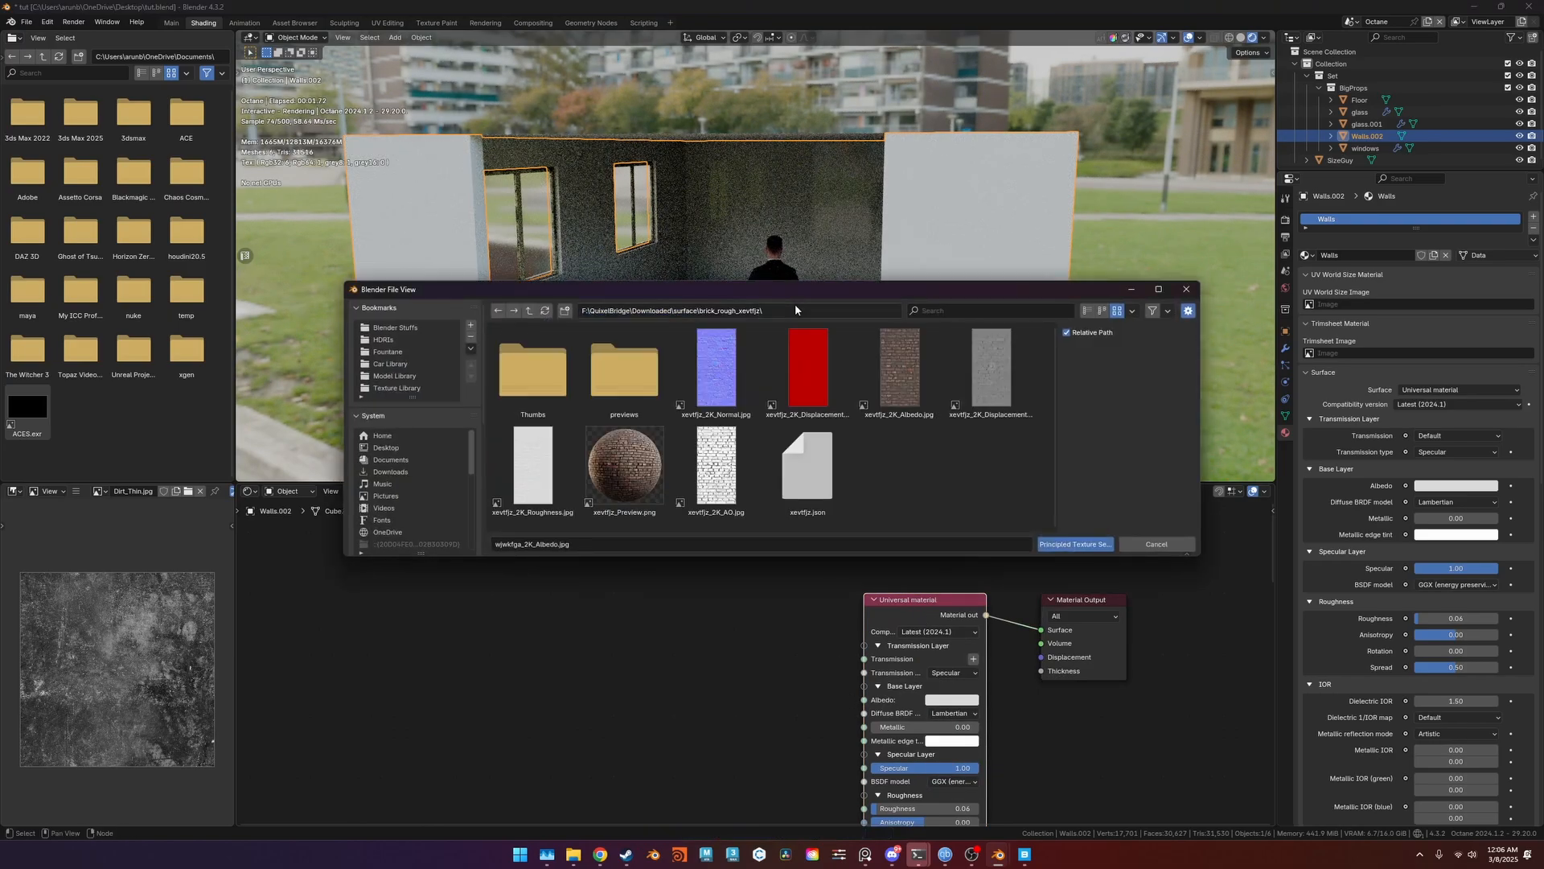
left_click(899, 368)
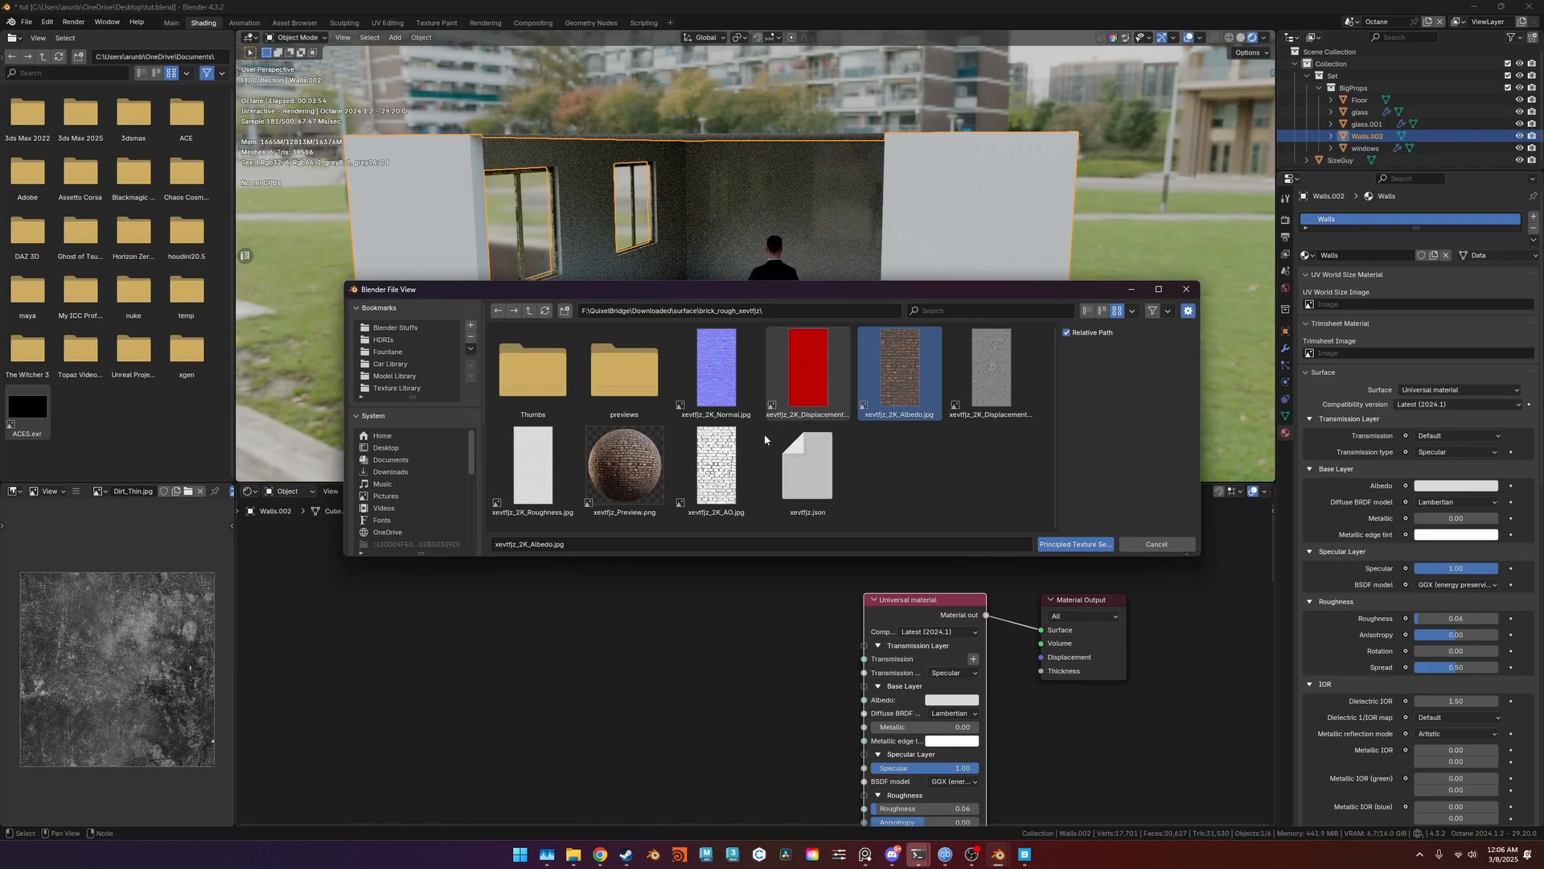
left_click(716, 370, "shift")
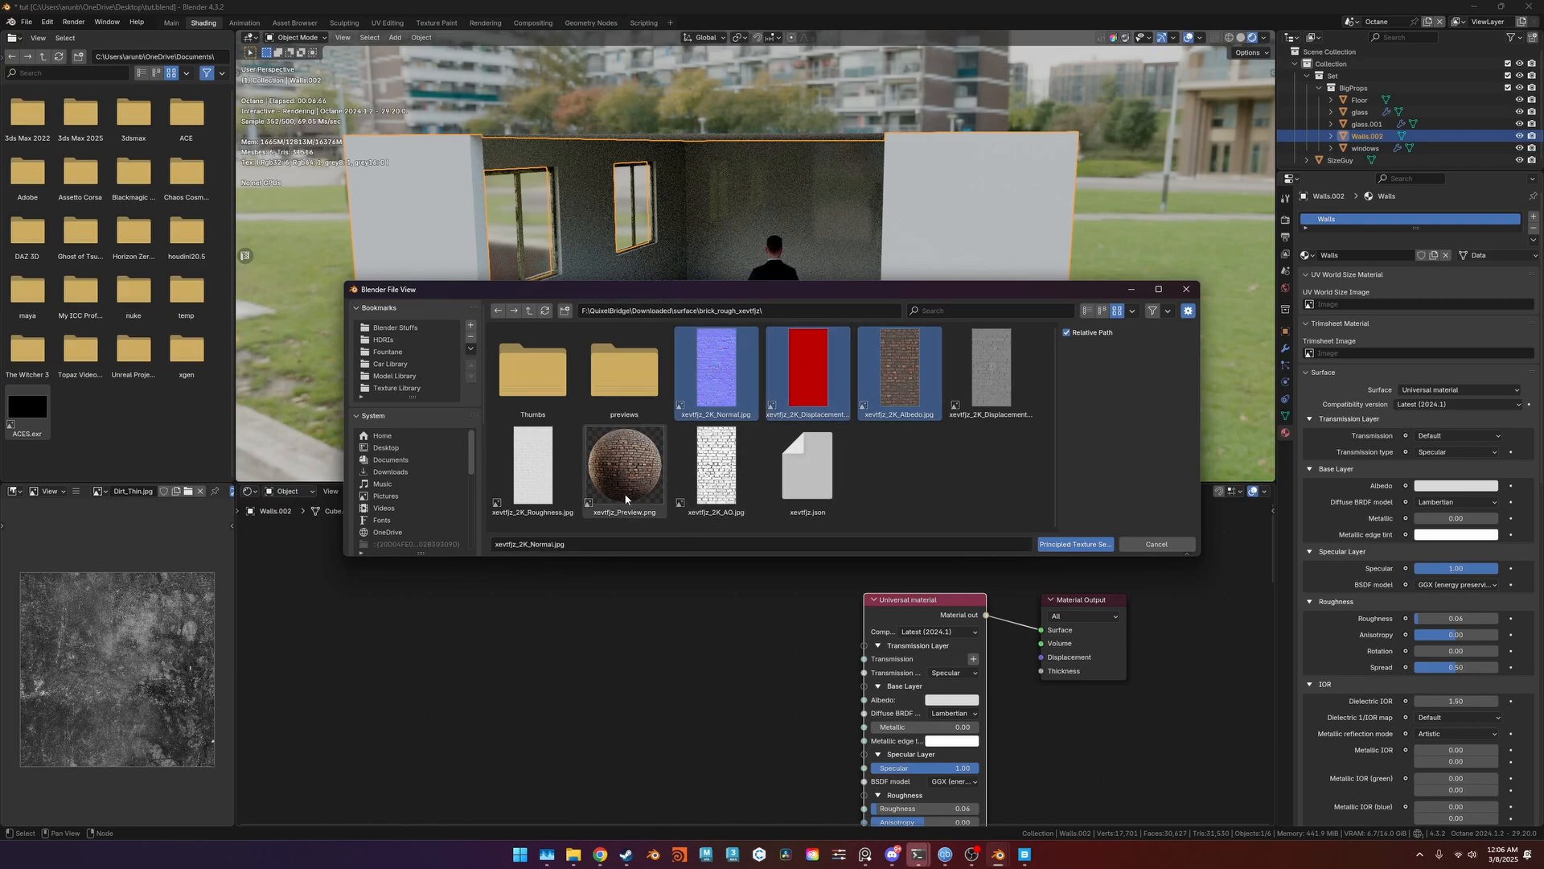
left_click(539, 481, "shift")
left_click(1067, 544)
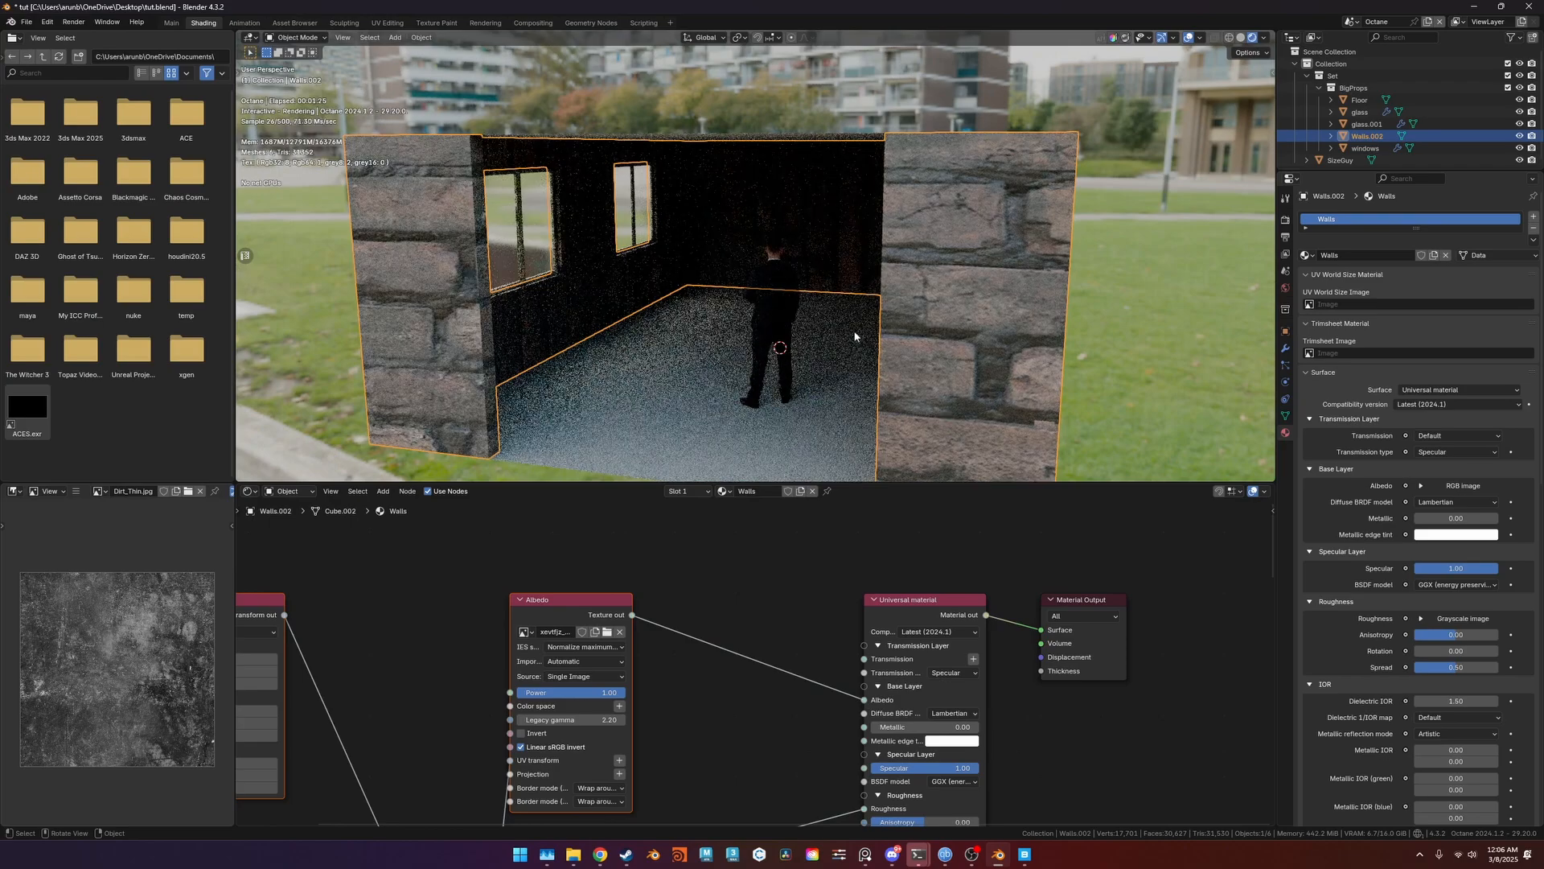
Try brick texture scales of 0.1 and 0.2, settling on 0.15 for all axes in the Walls material's Transform value node.
middle_click_drag(854, 334, 884, 330)
middle_click_drag(660, 610, 747, 526)
scroll(724, 537, "down", 1)
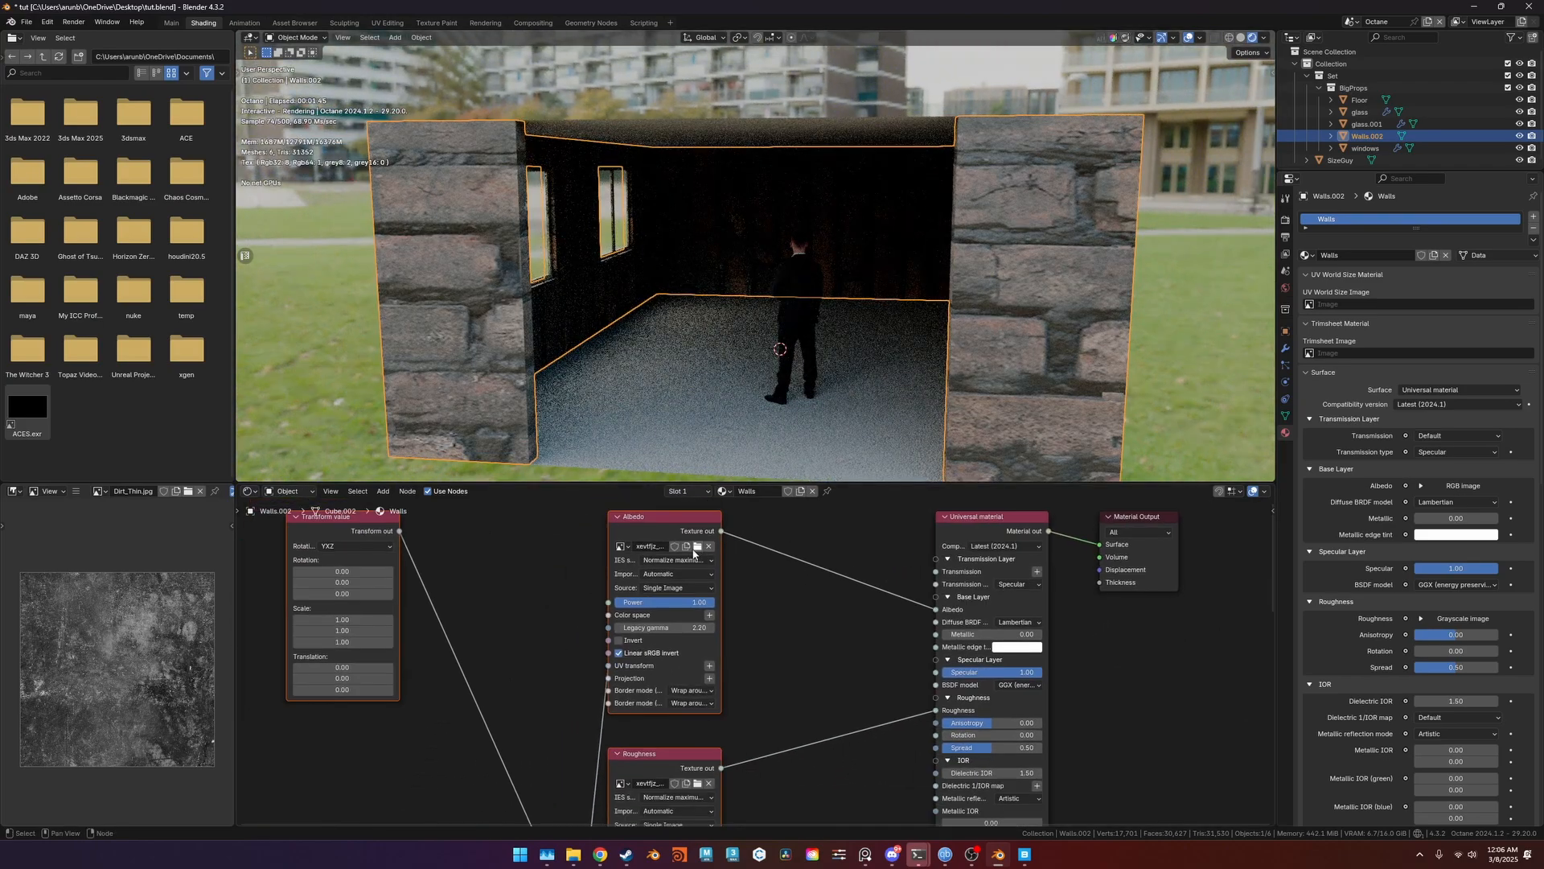
middle_click_drag(329, 667, 490, 666)
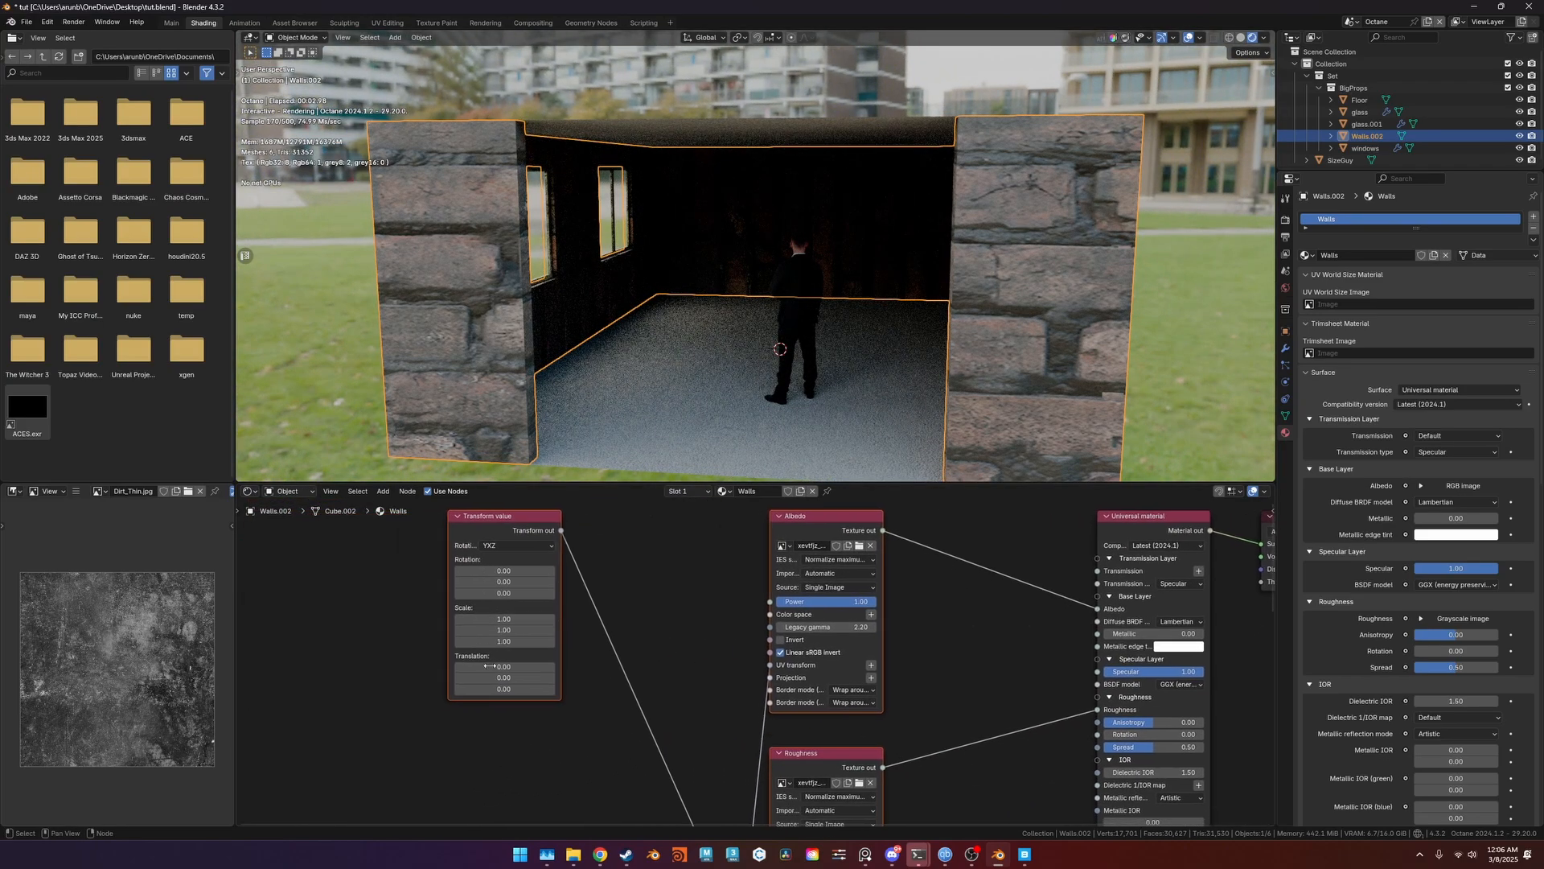
left_click_drag(507, 620, 507, 641)
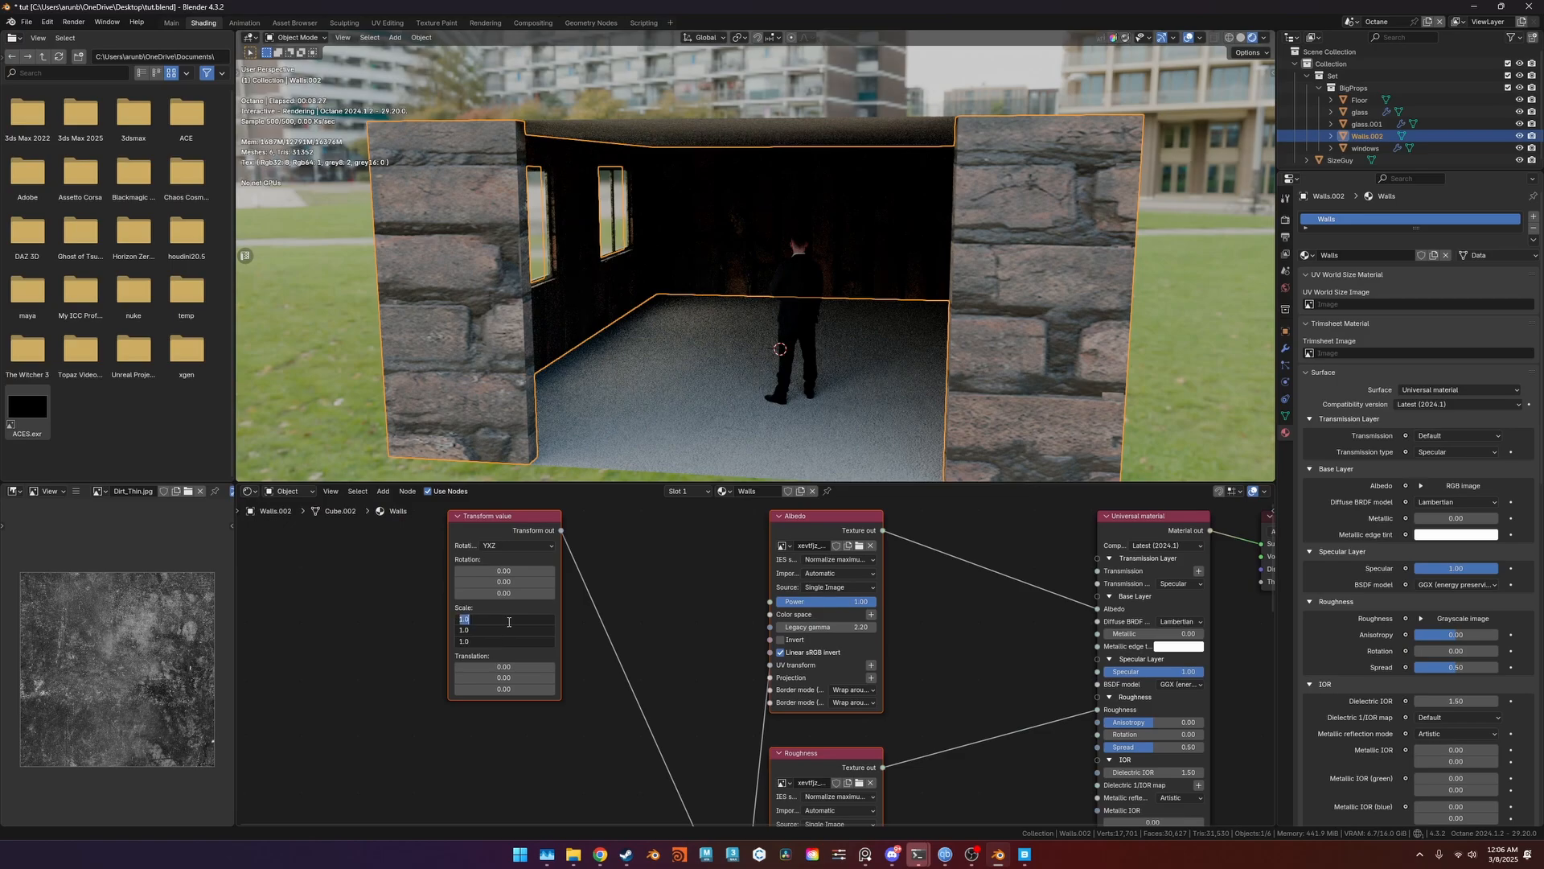
key("Return")
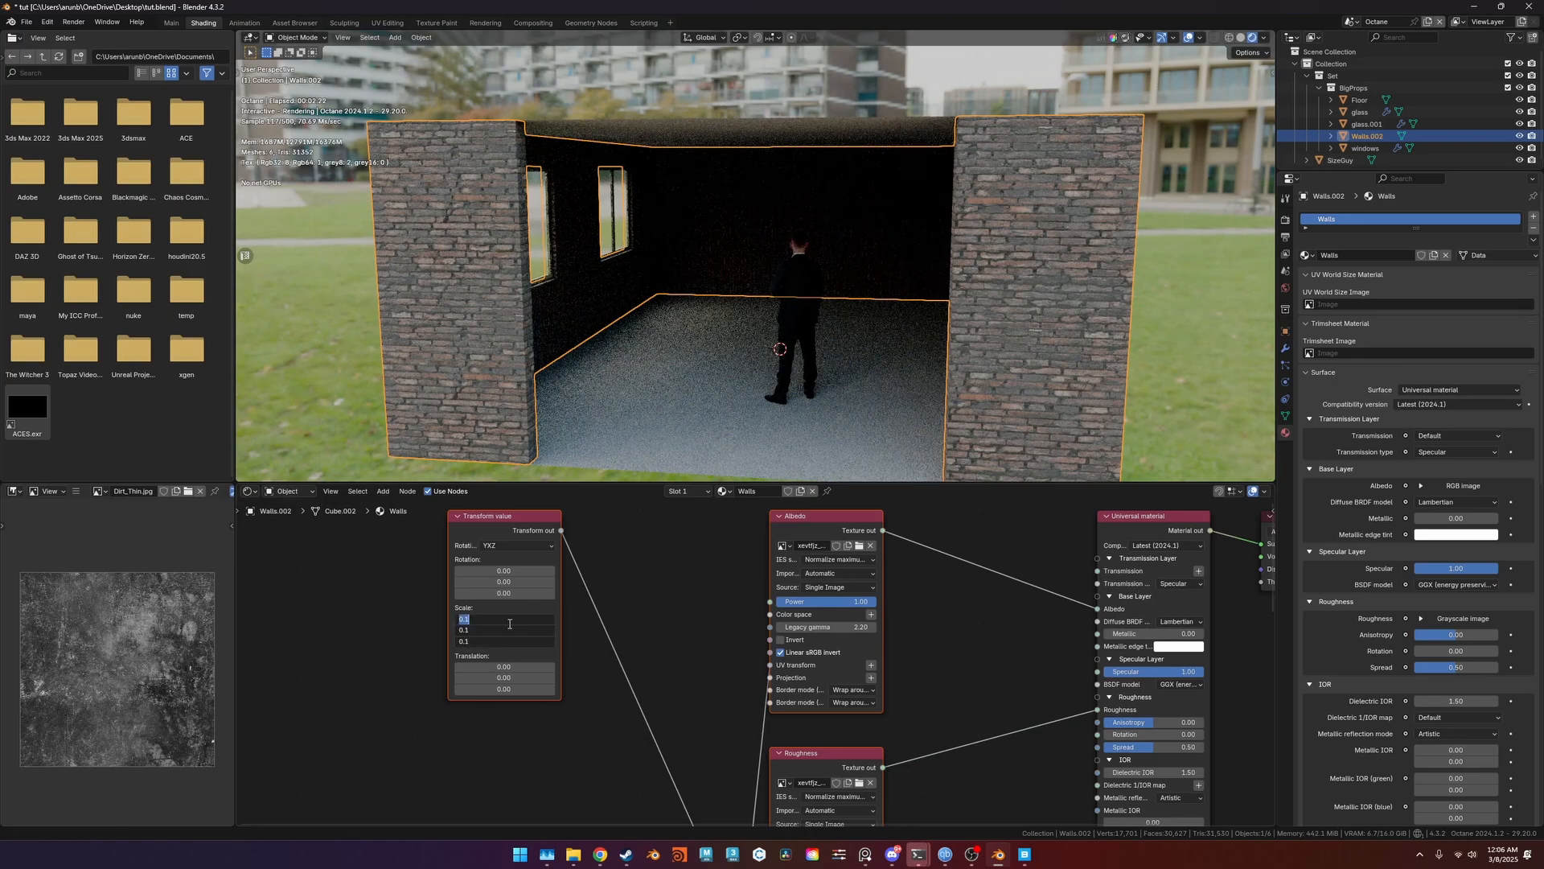
type(".2")
key("Return")
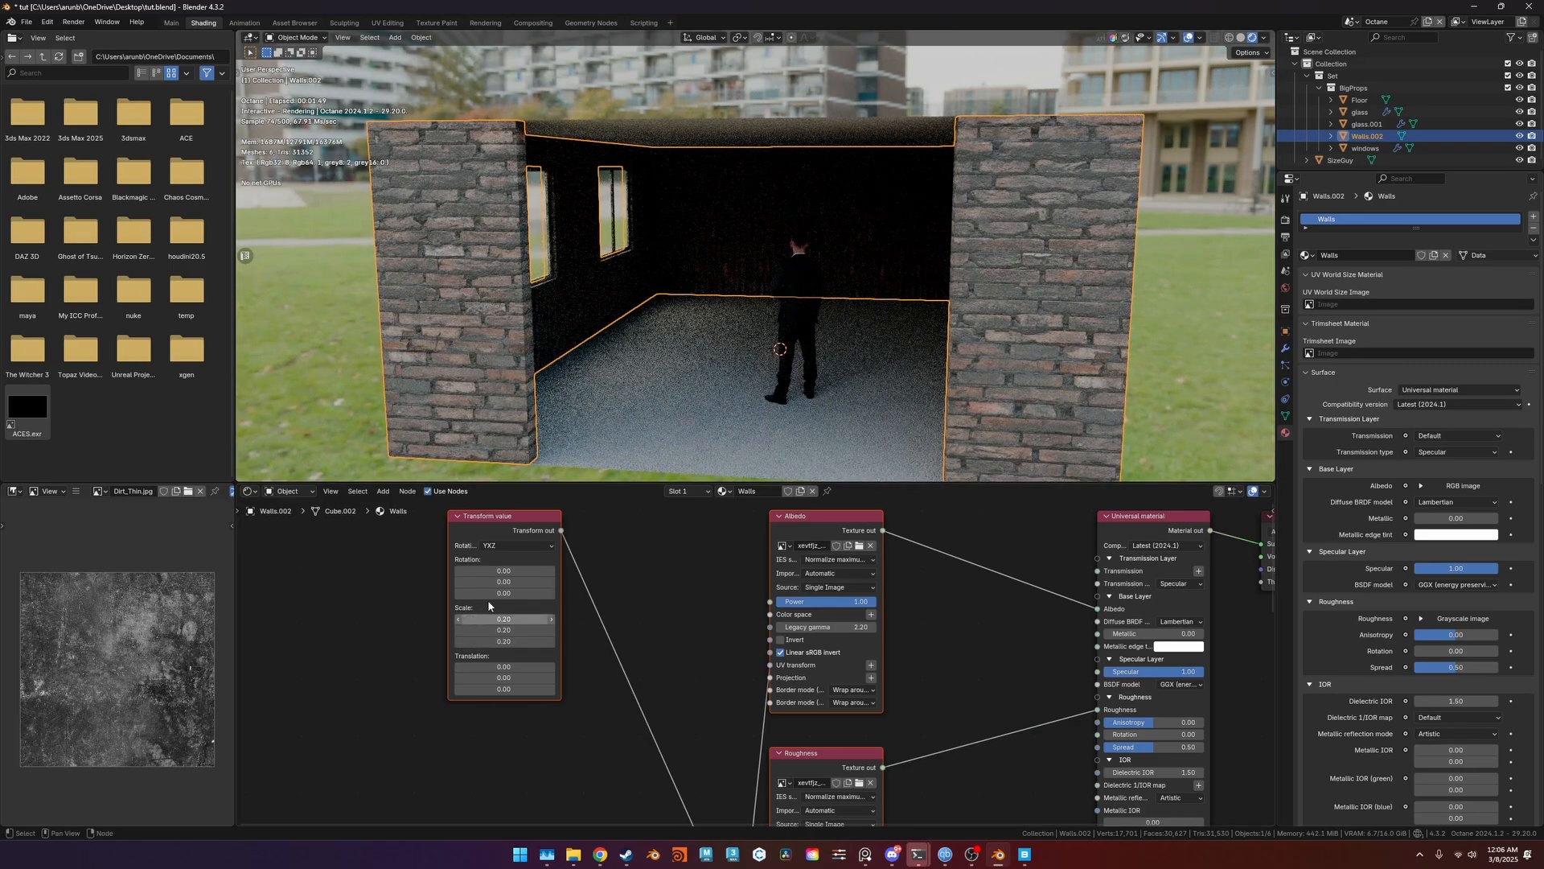
left_click(509, 622)
type(".15")
key("Return")
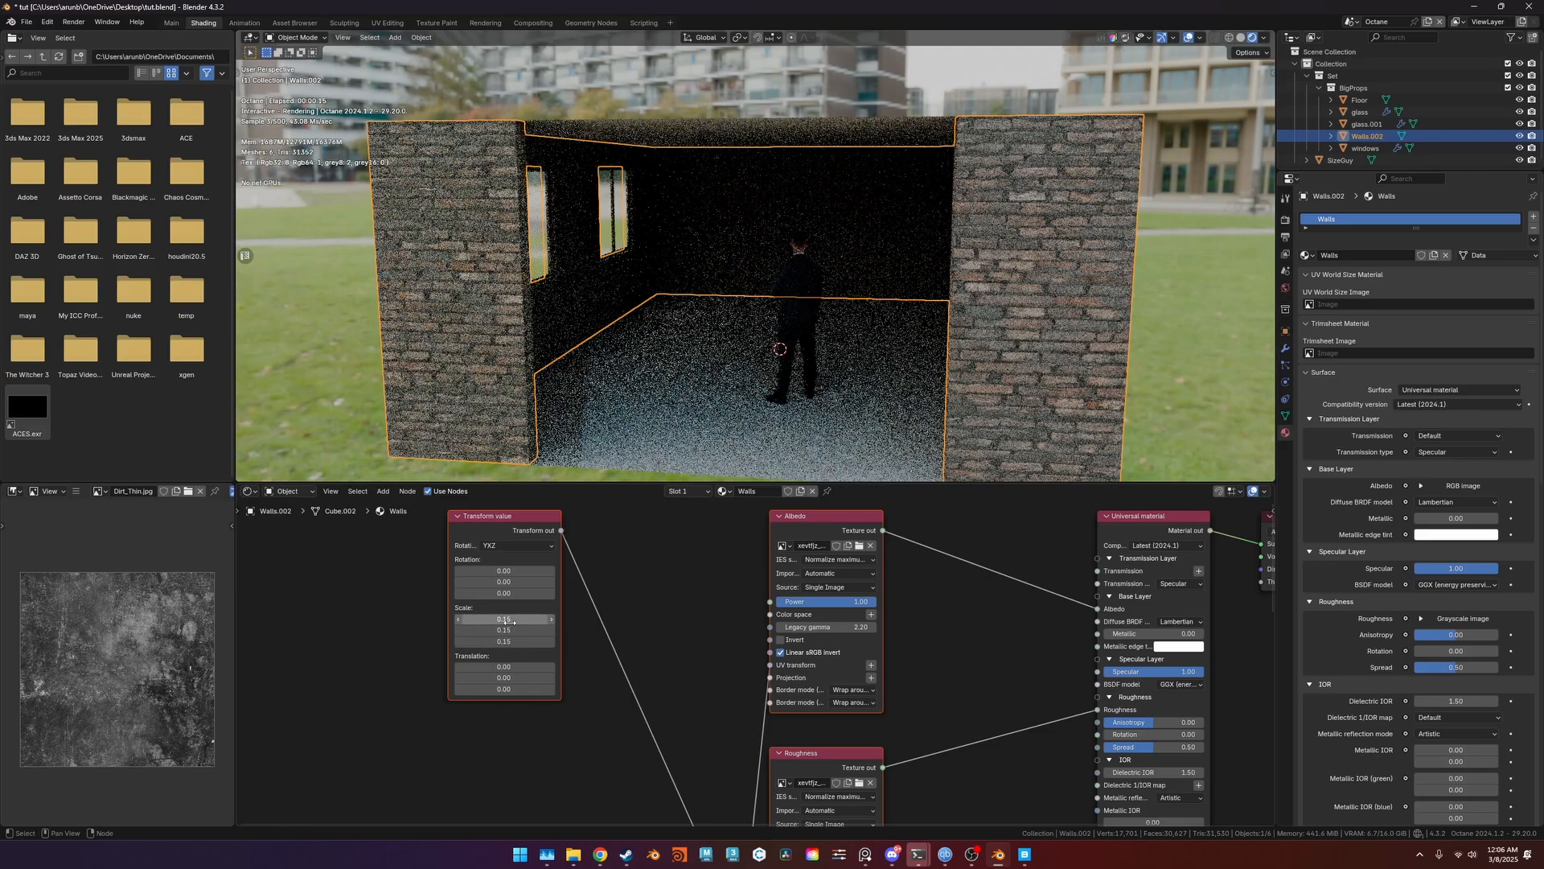
Set the Walls material's Texture displacement node to a 0.5 mid level and a 2048x2048 level of detail.
middle_click_drag(764, 417, 785, 414)
scroll(786, 413, "down", 1)
middle_click_drag(814, 777, 731, 630)
middle_click_drag(961, 715, 835, 346)
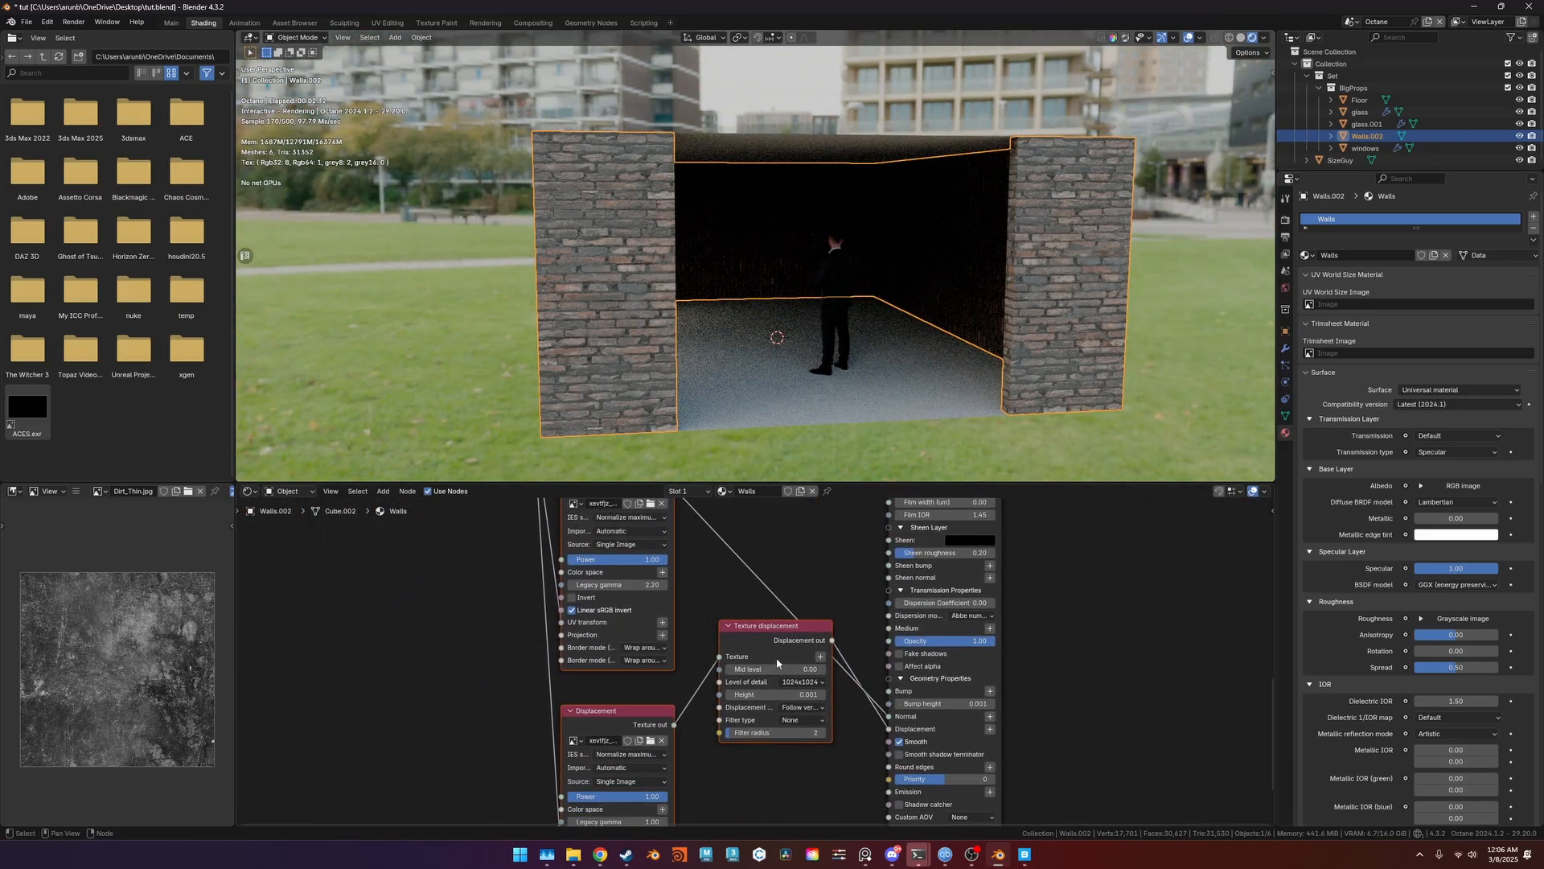
left_click_drag(774, 655, 721, 682)
left_click(750, 714)
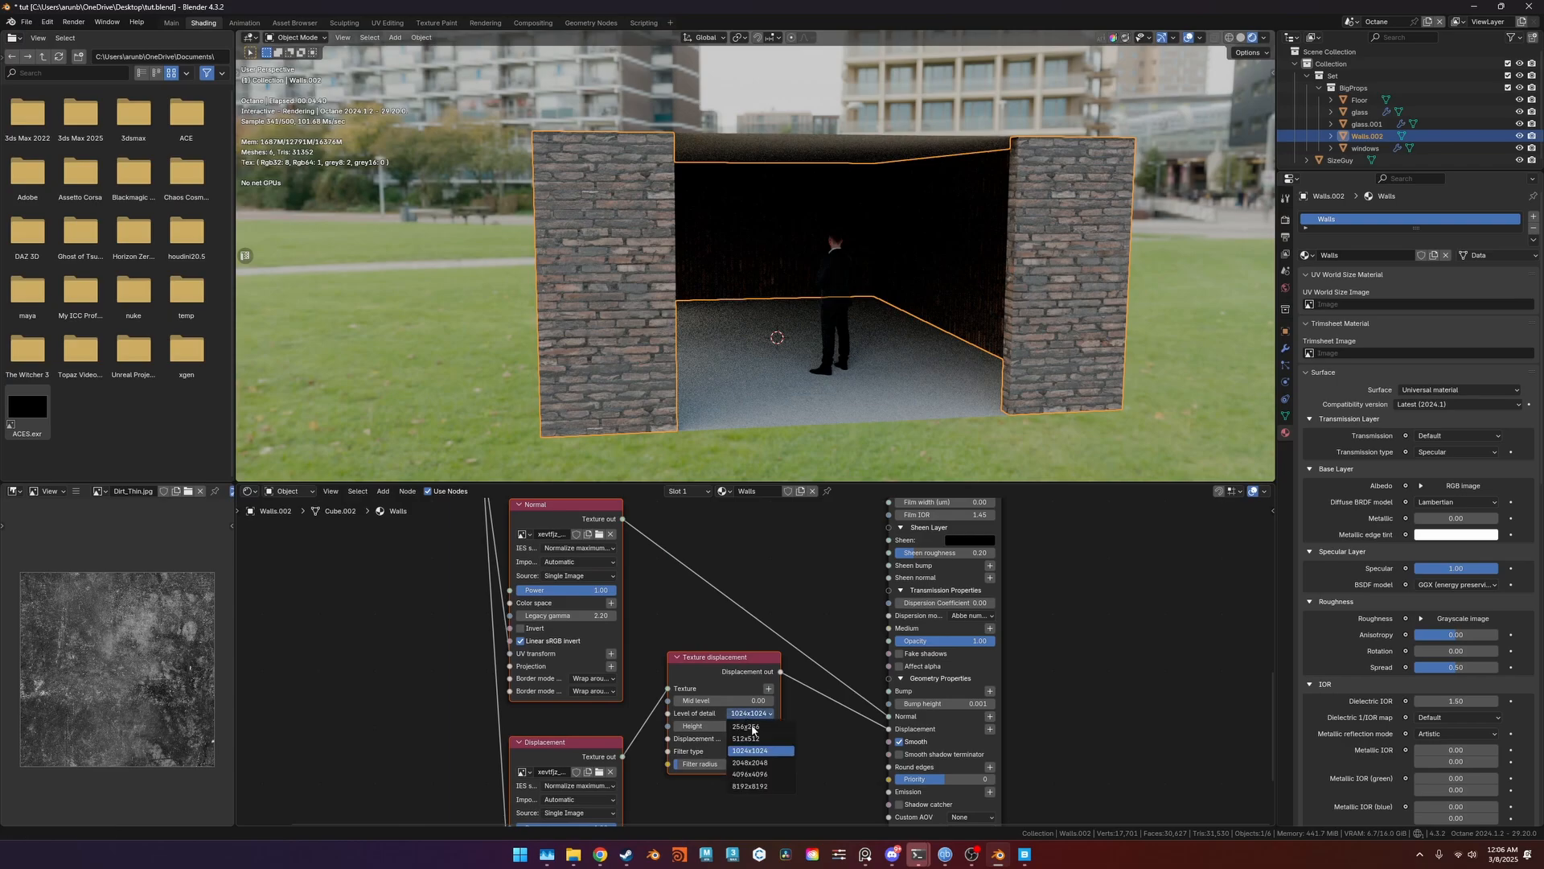
left_click(756, 762)
type("0.5")
key("Return")
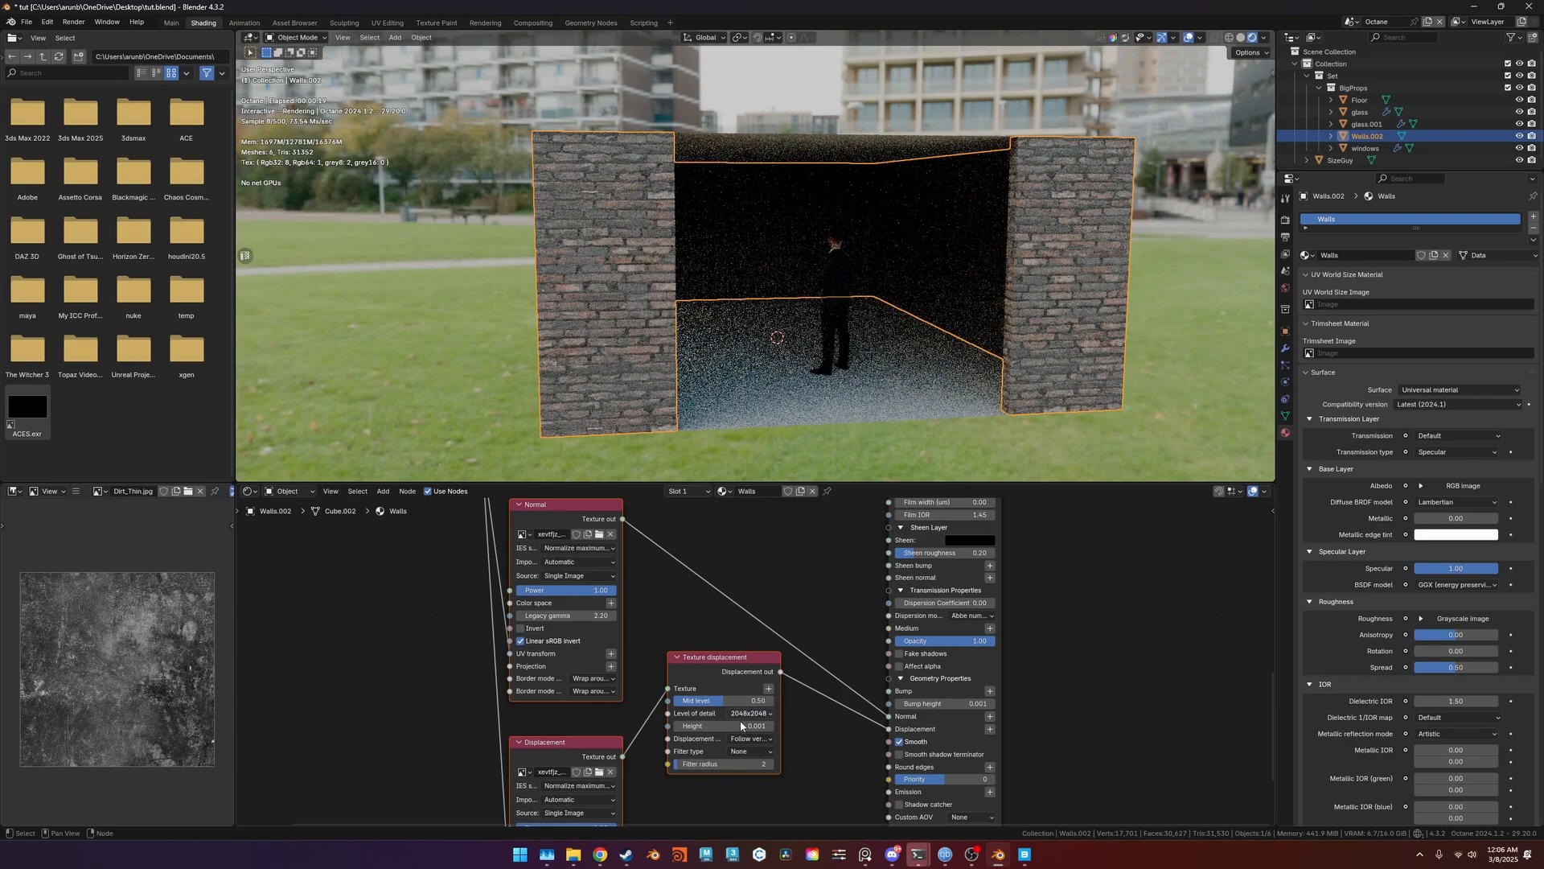
Try a displacement height of 0.2, then set the Texture displacement height to 0.5.
type("0.2")
key("Return")
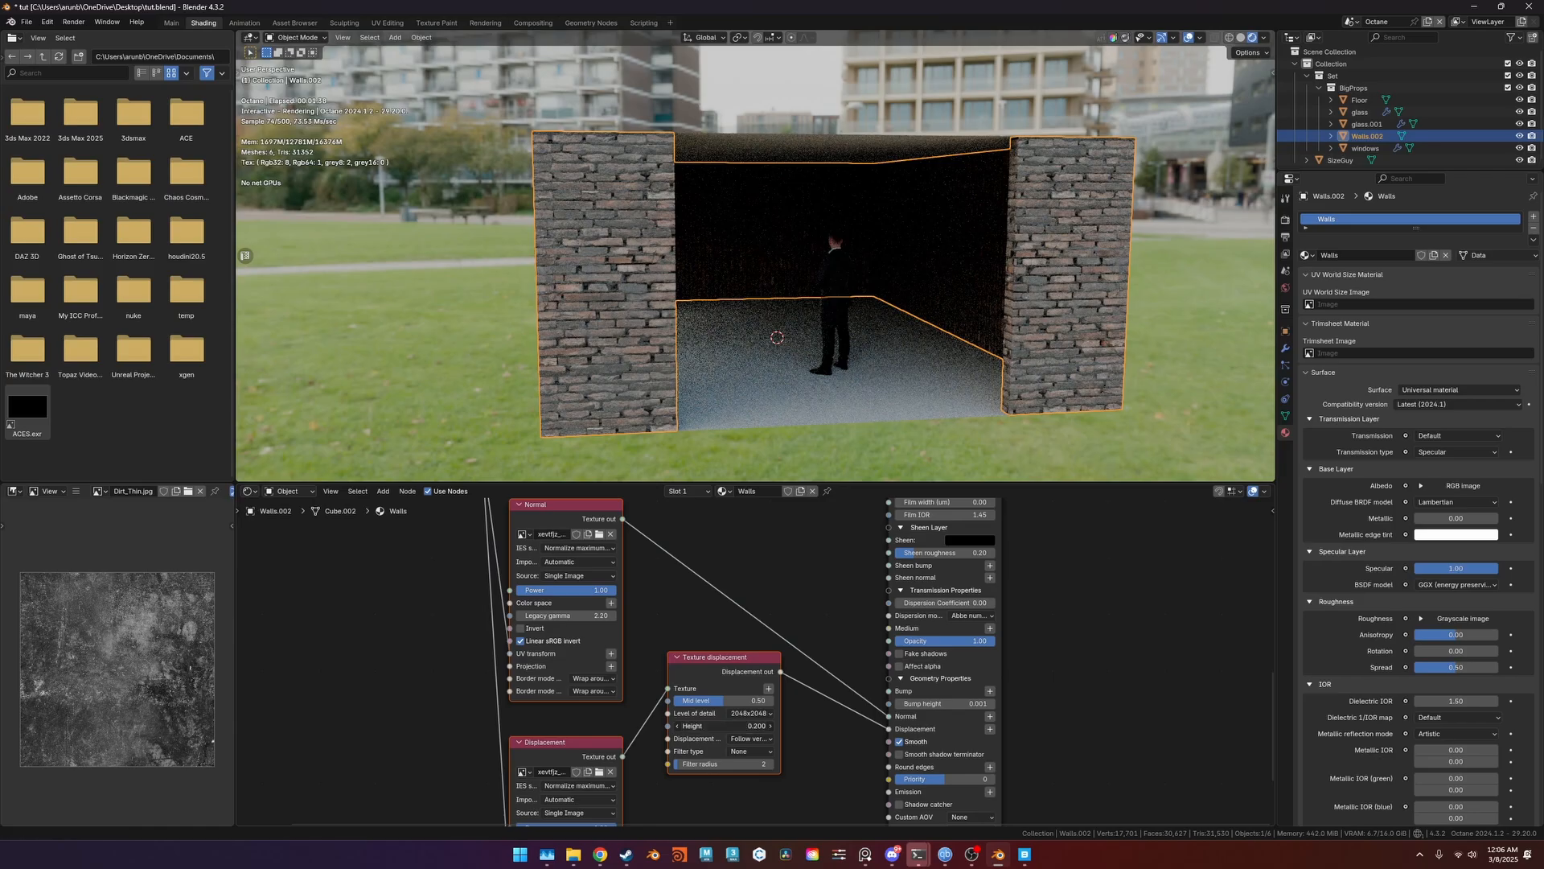
left_click(741, 725)
type("0.5")
key("Return")
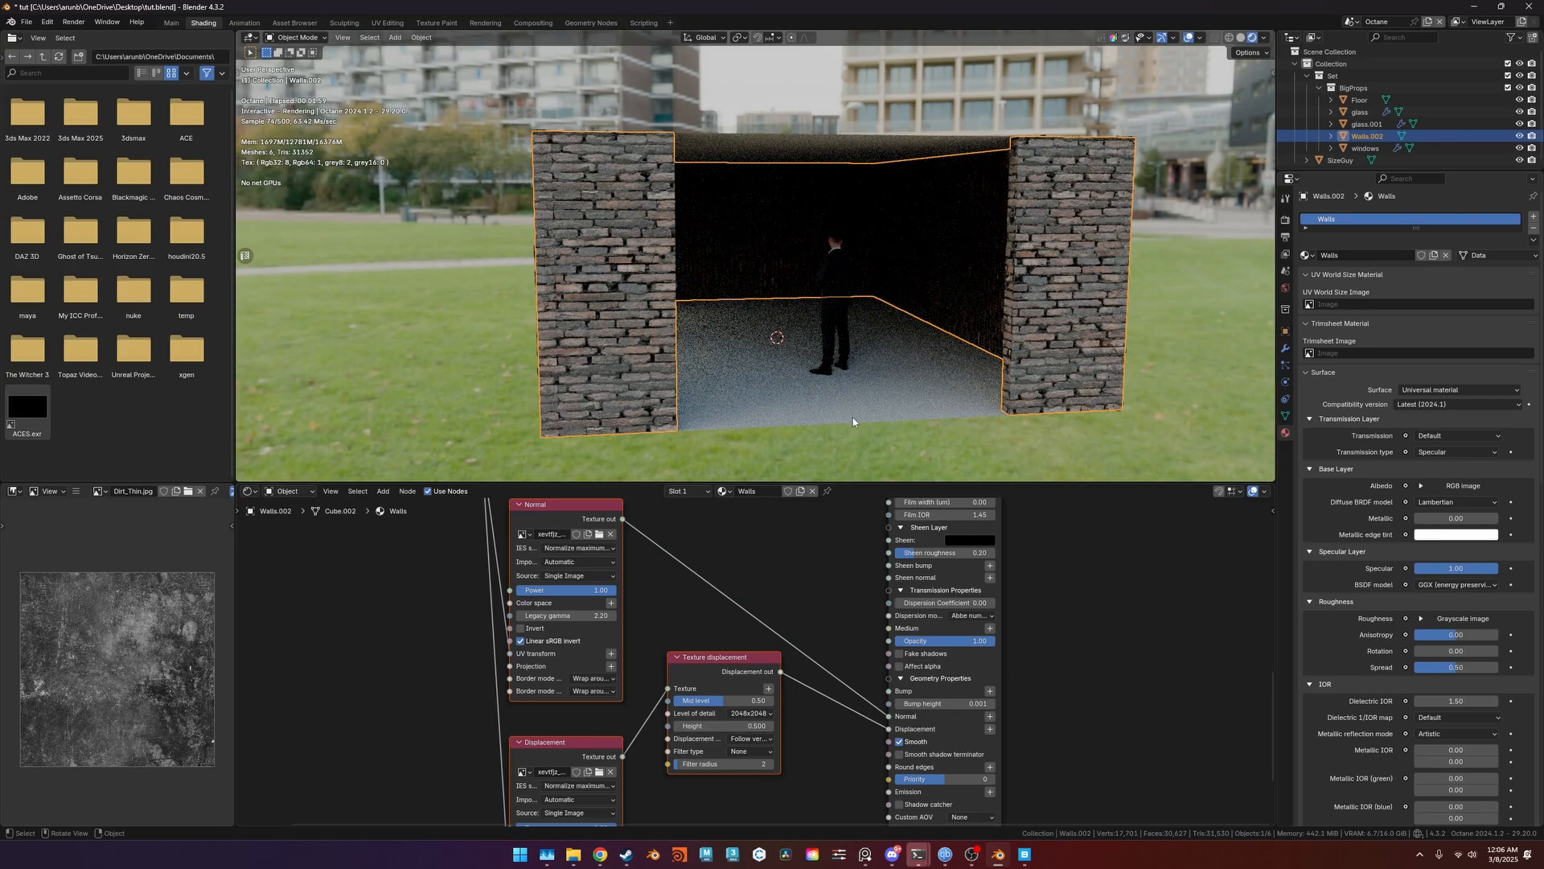
Insert a Color correction node between the Albedo texture and the Universal material, and set its brightness to 200.
scroll(853, 418, "up", 10)
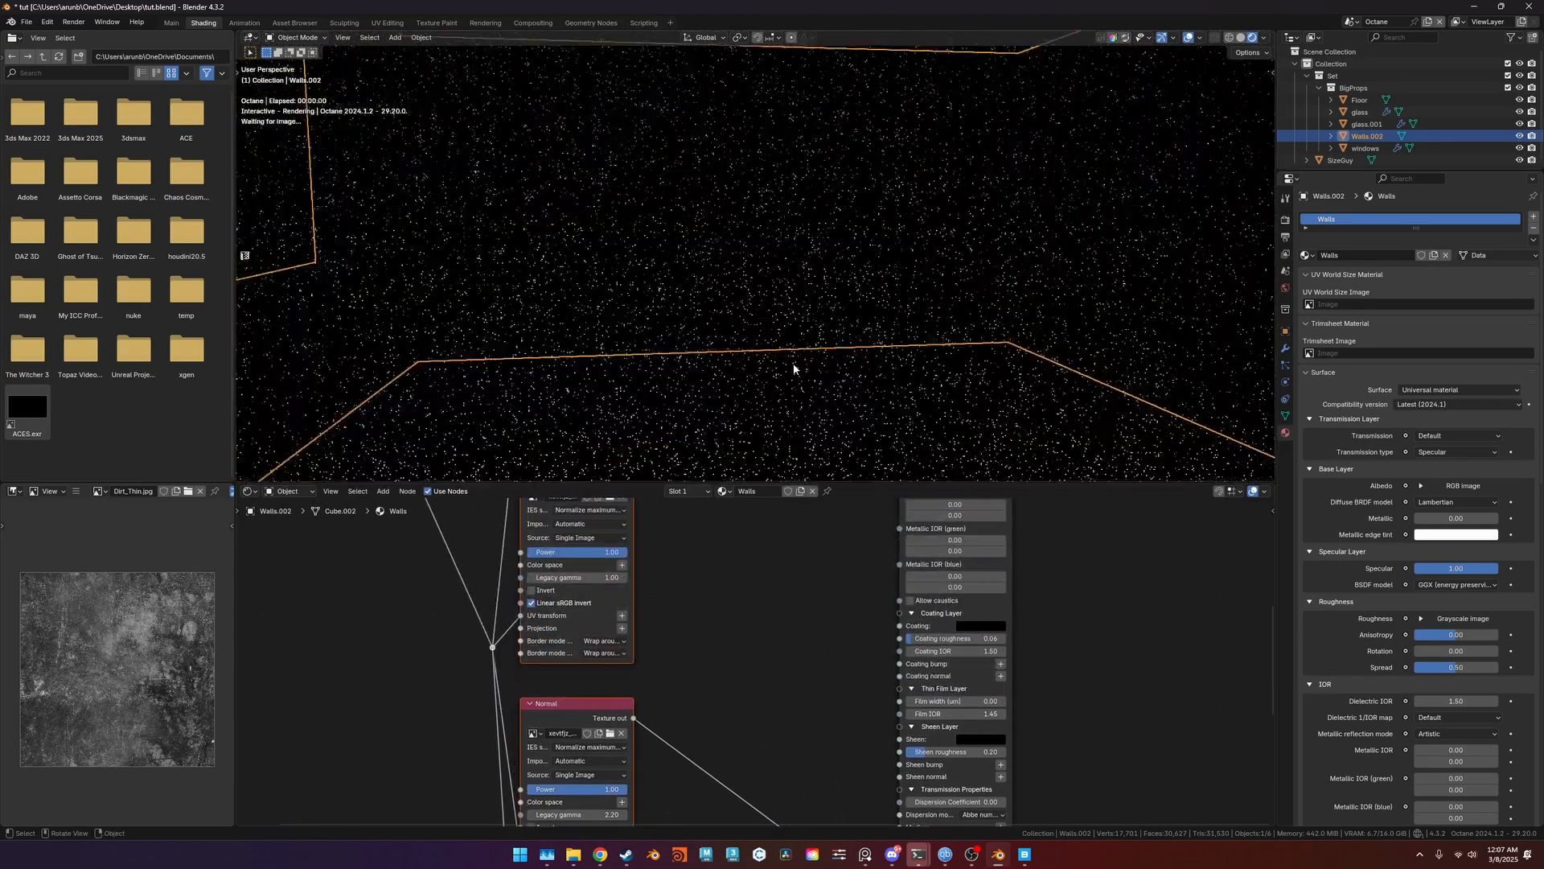
scroll(794, 369, "down", 8)
scroll(759, 556, "down", 4)
key("shift+a")
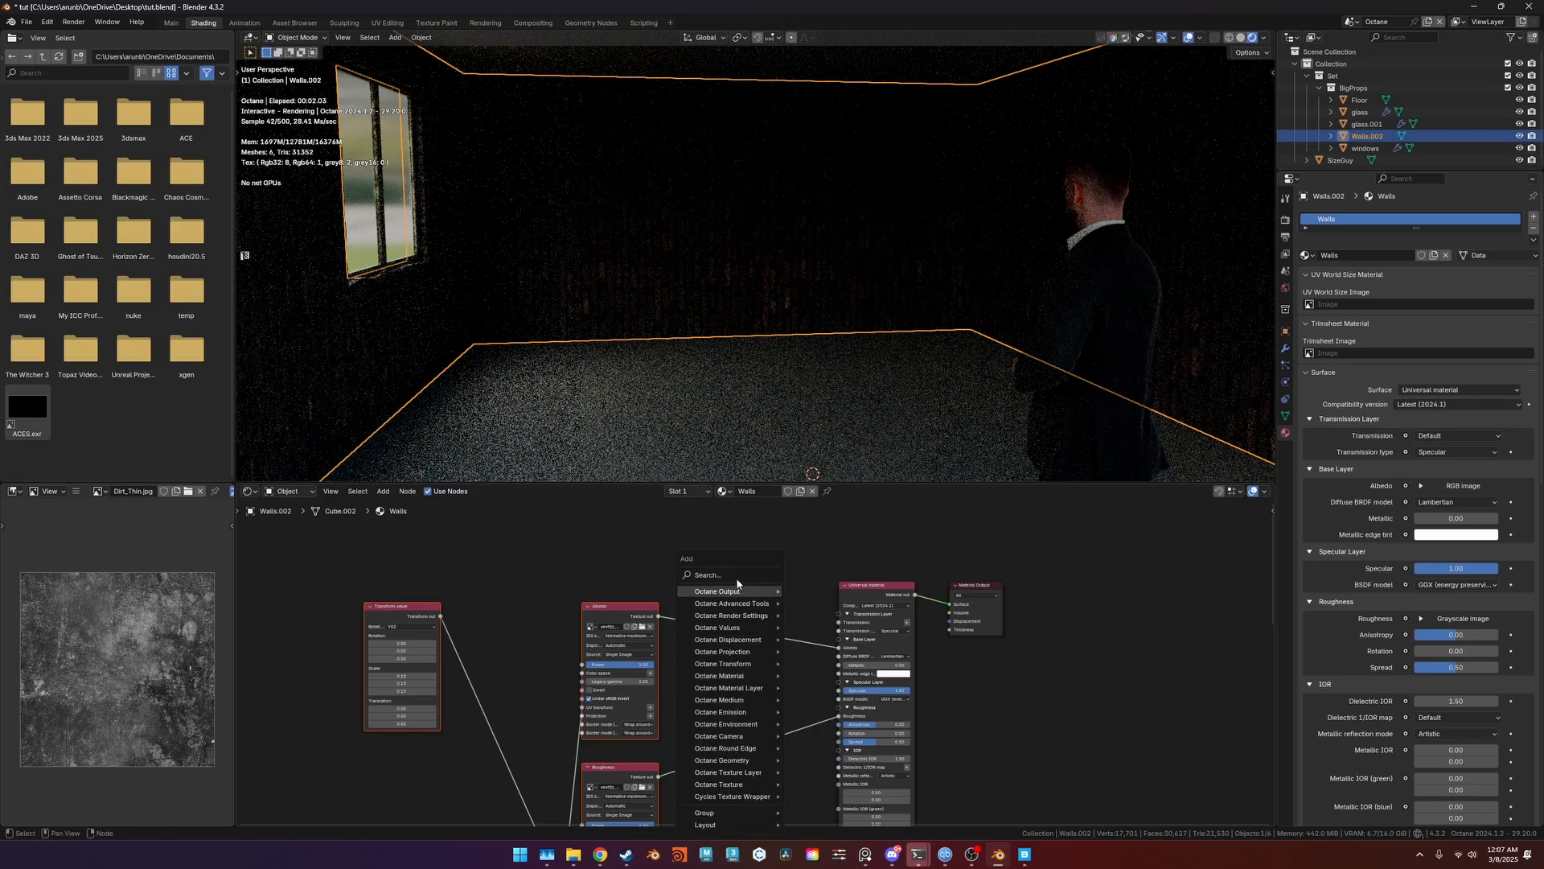
type("c")
left_click(760, 591)
left_click(697, 580)
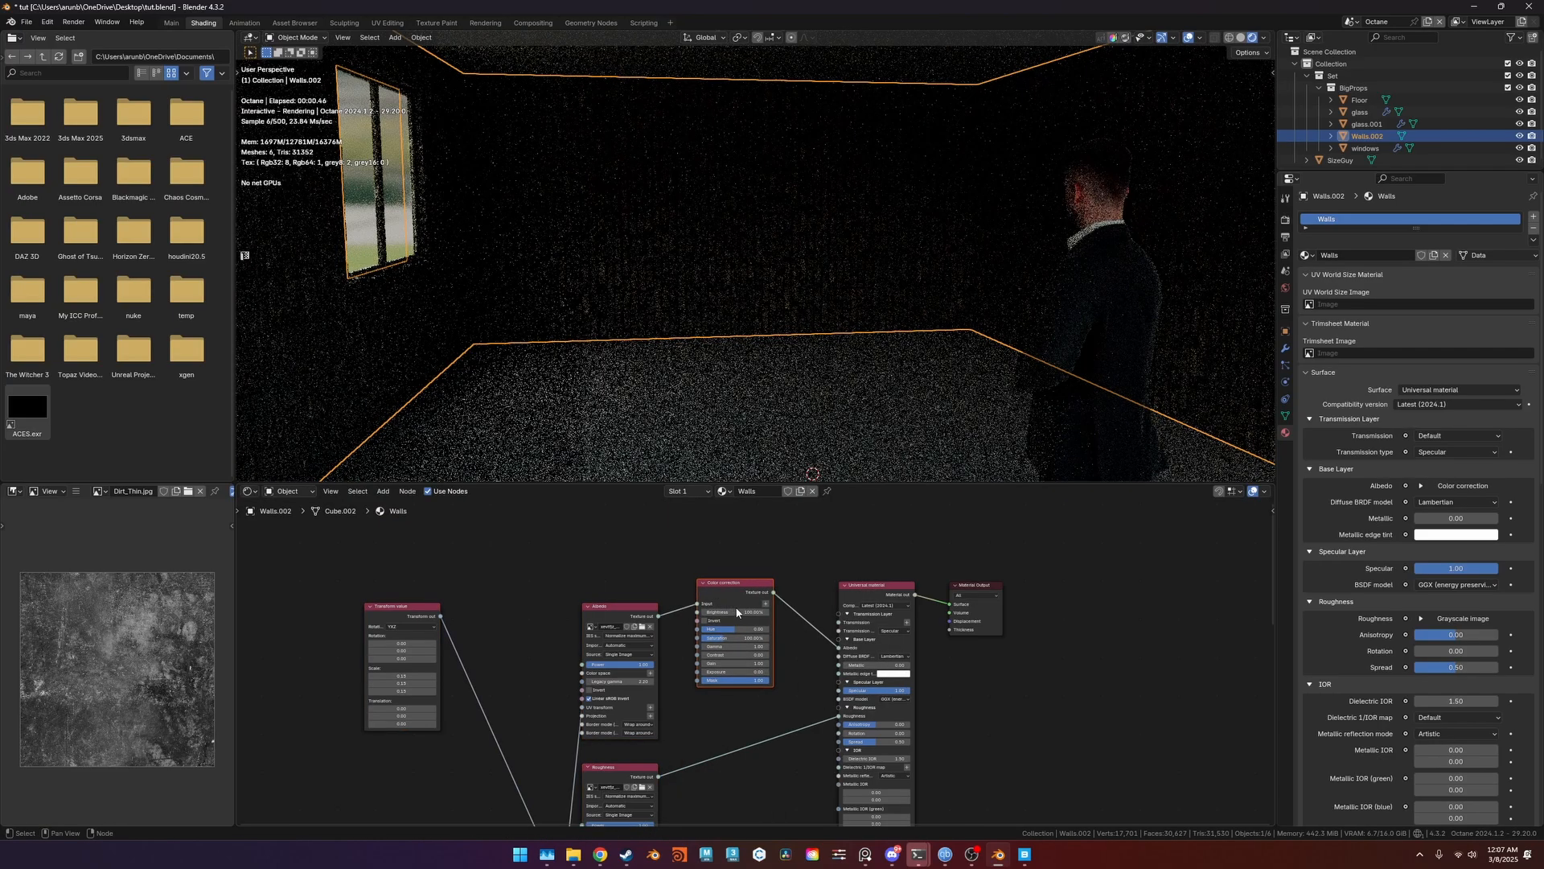
left_click(741, 612)
type("200")
key("Return")
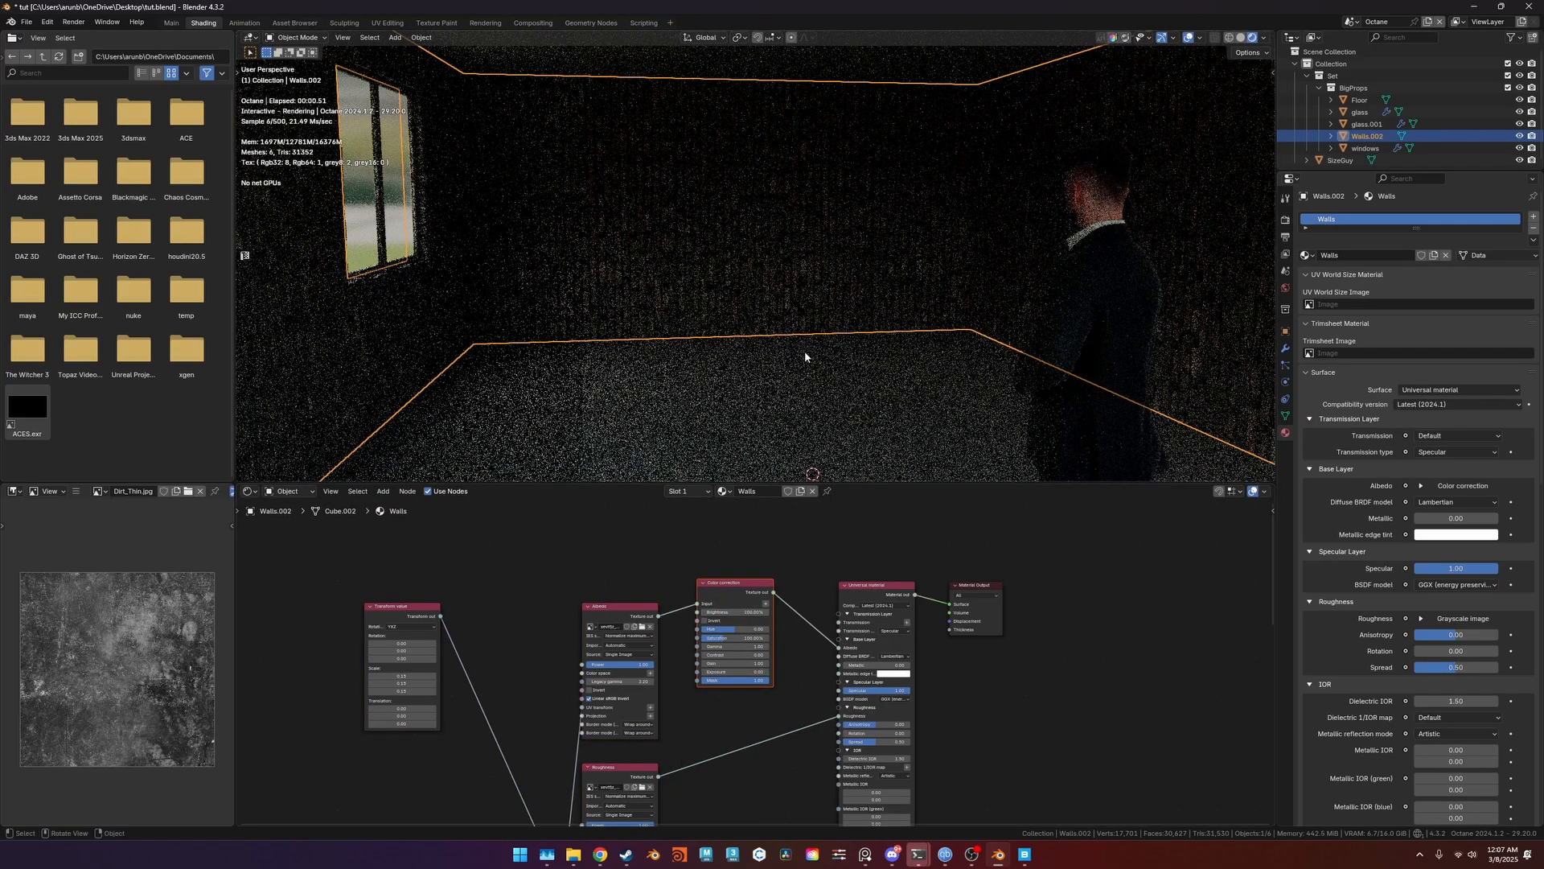
Preview the Color correction output on the walls and select the inner back wall face in edit mode.
left_click(737, 605, "ctrl+shift")
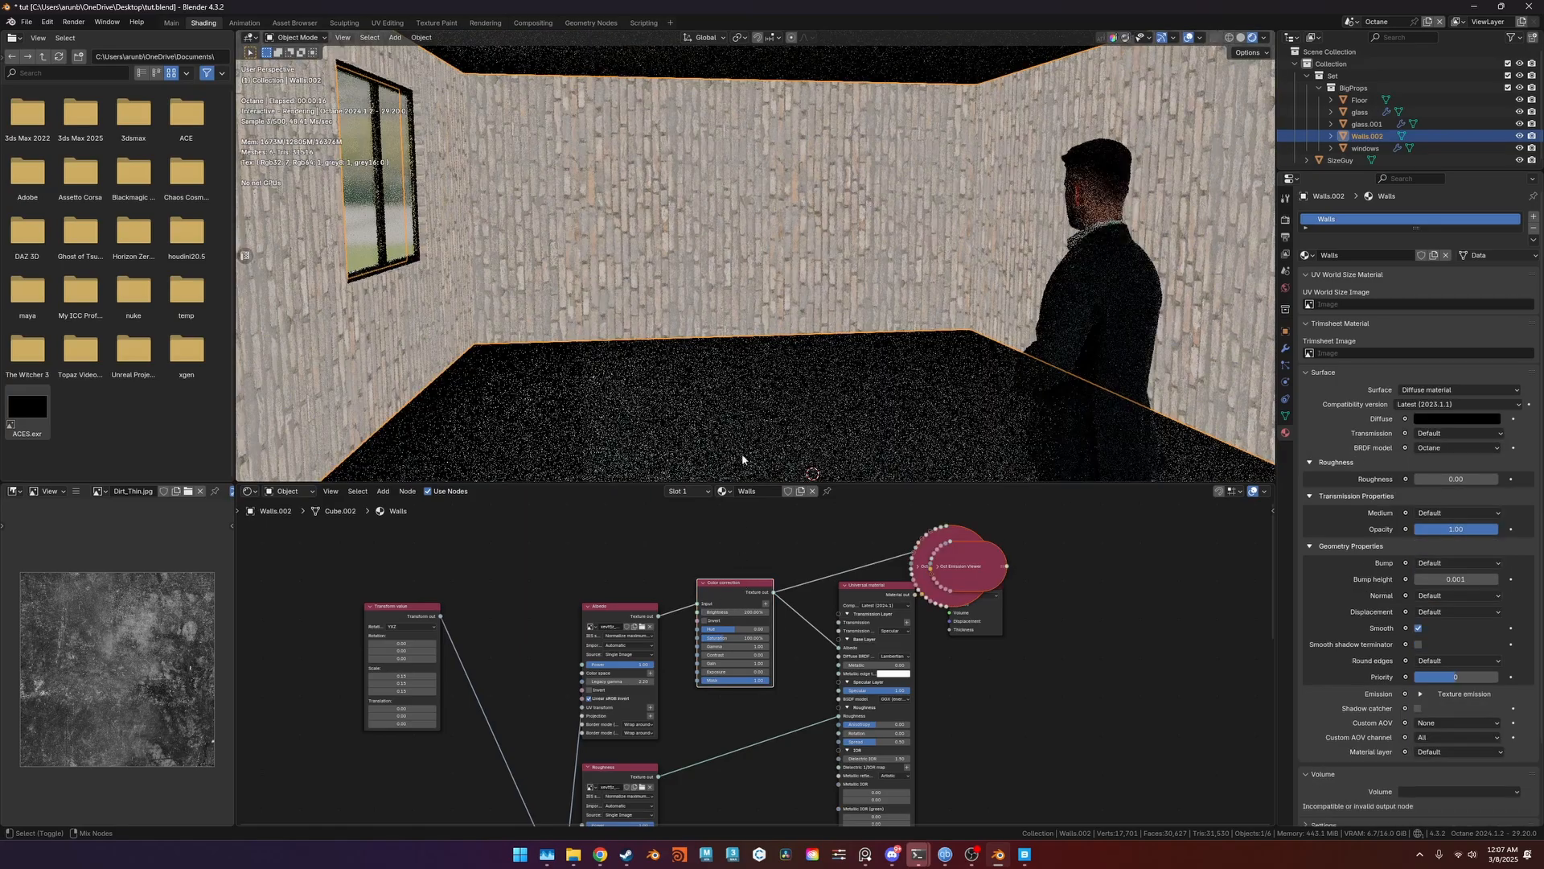
scroll(760, 265, "down", 6)
middle_click_drag(760, 265, 805, 269)
key("Tab")
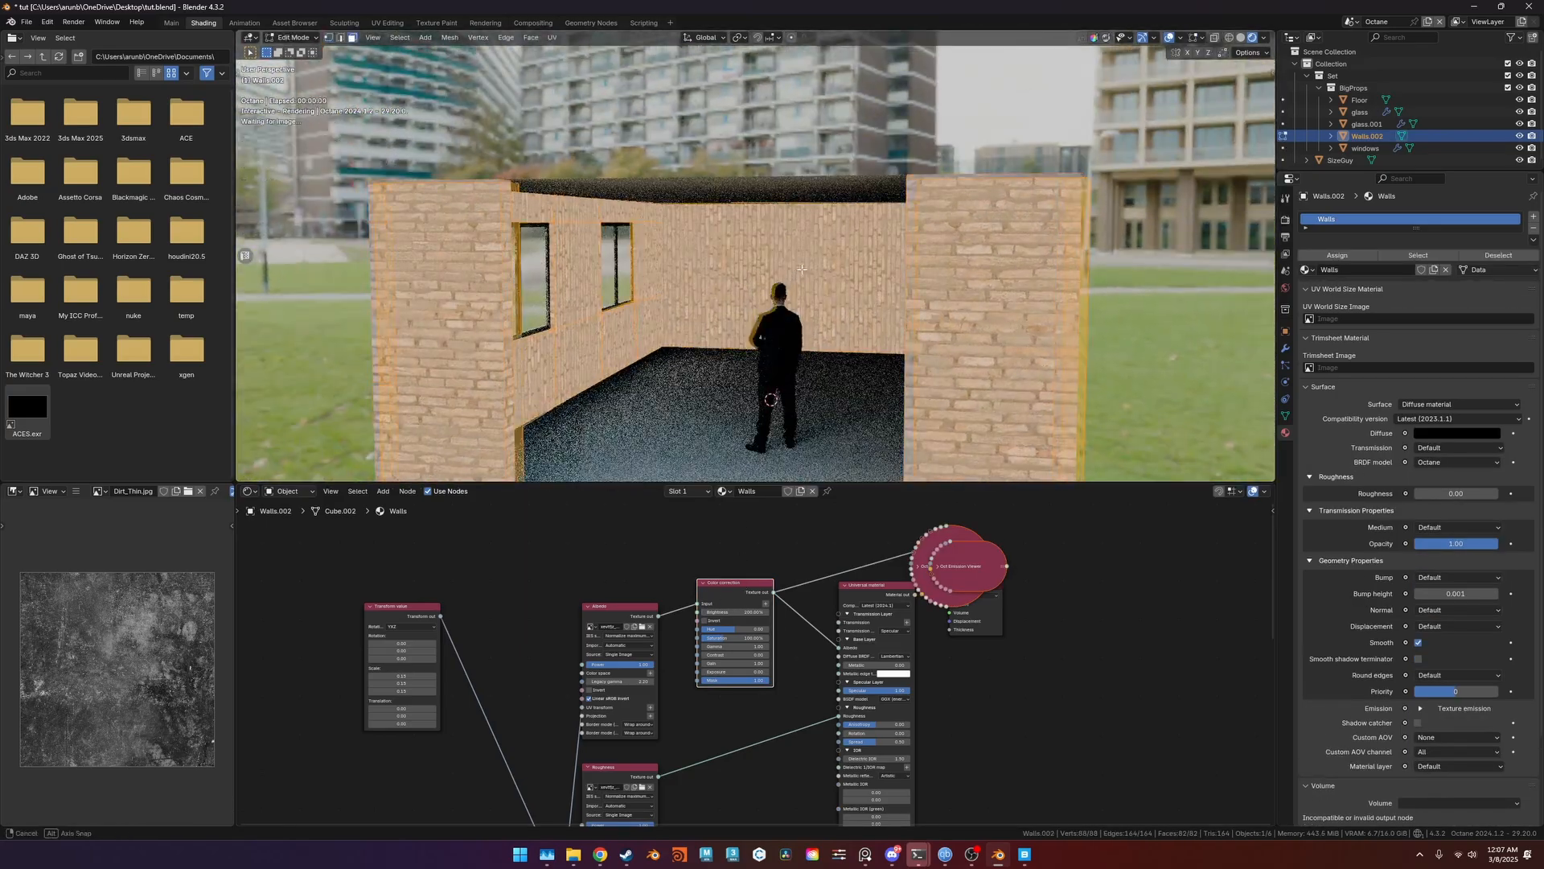
scroll(805, 269, "up", 2)
left_click(806, 269)
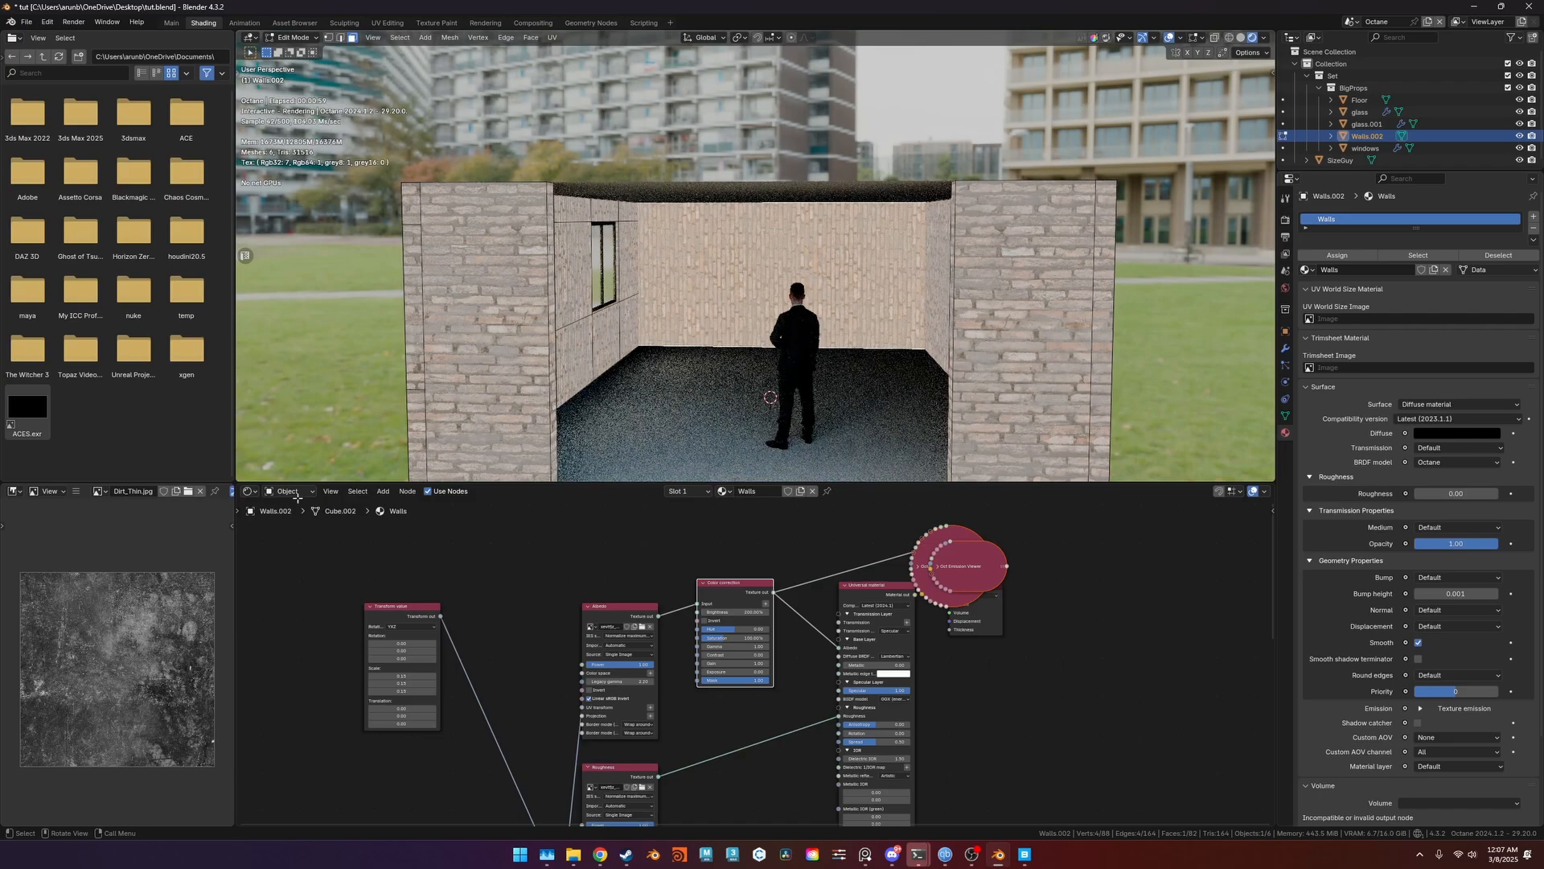
Show the UV editor beside the viewport and rotate the back wall face's UVs by 90 degrees.
left_click(247, 257)
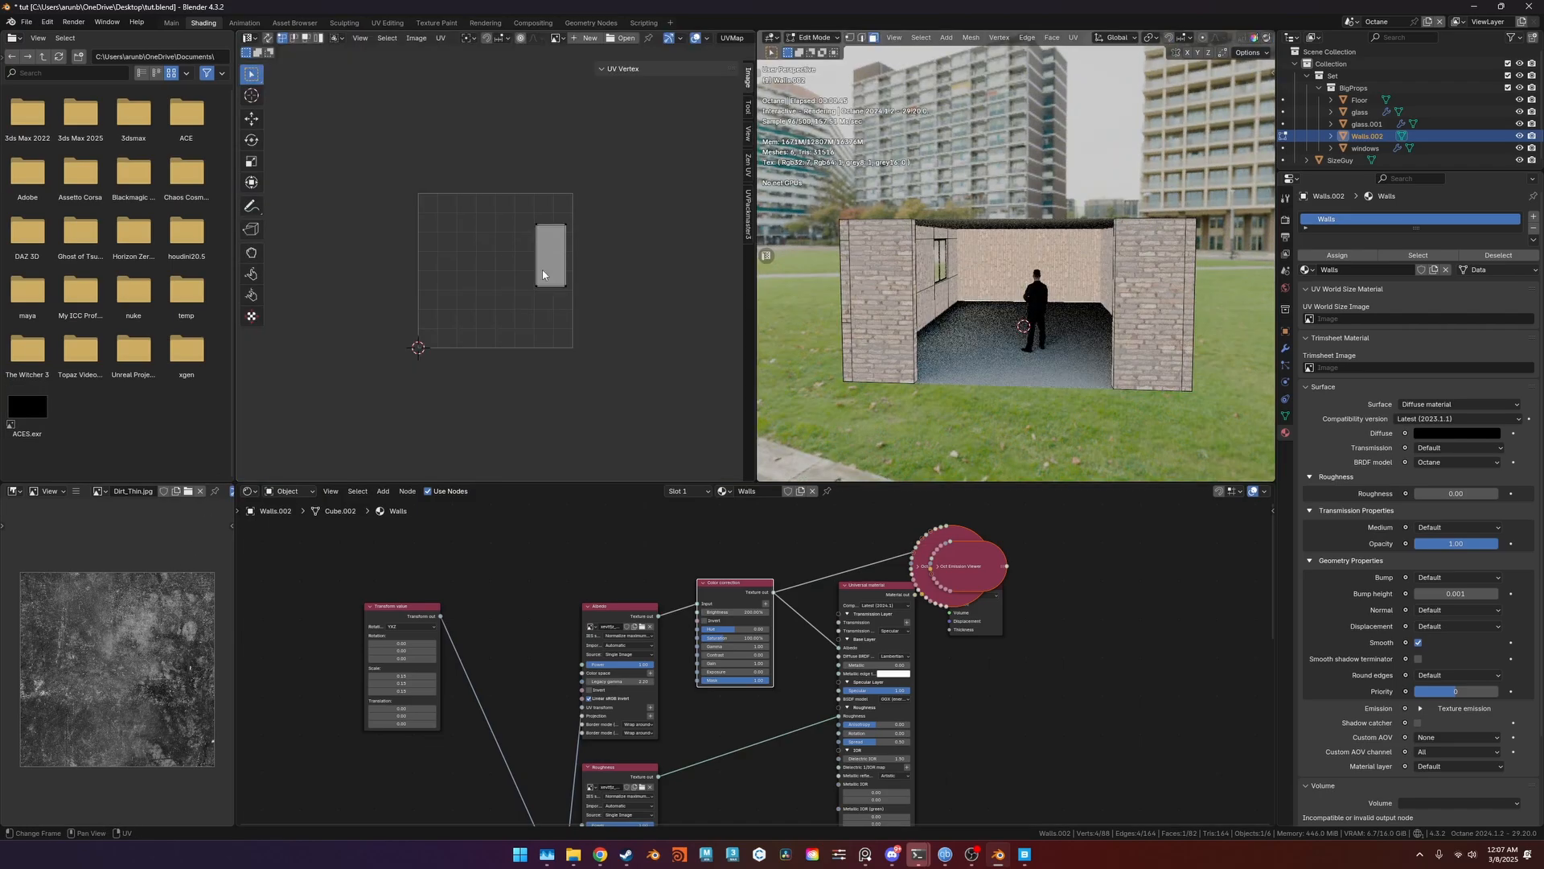
scroll(555, 270, "up", 5)
middle_click_drag(586, 252, 485, 263)
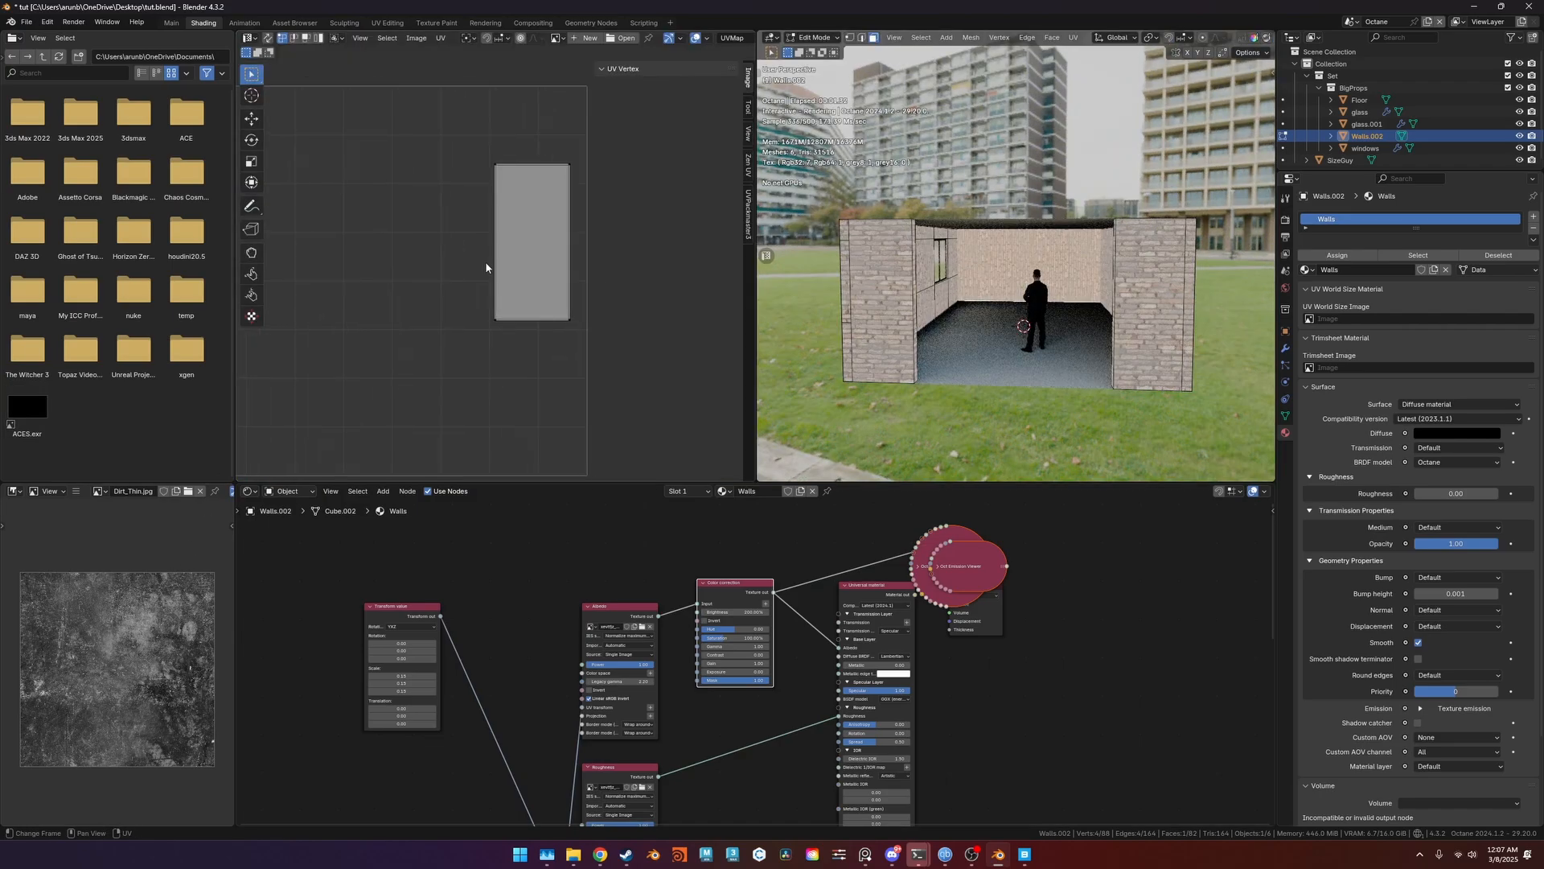
left_click(766, 256)
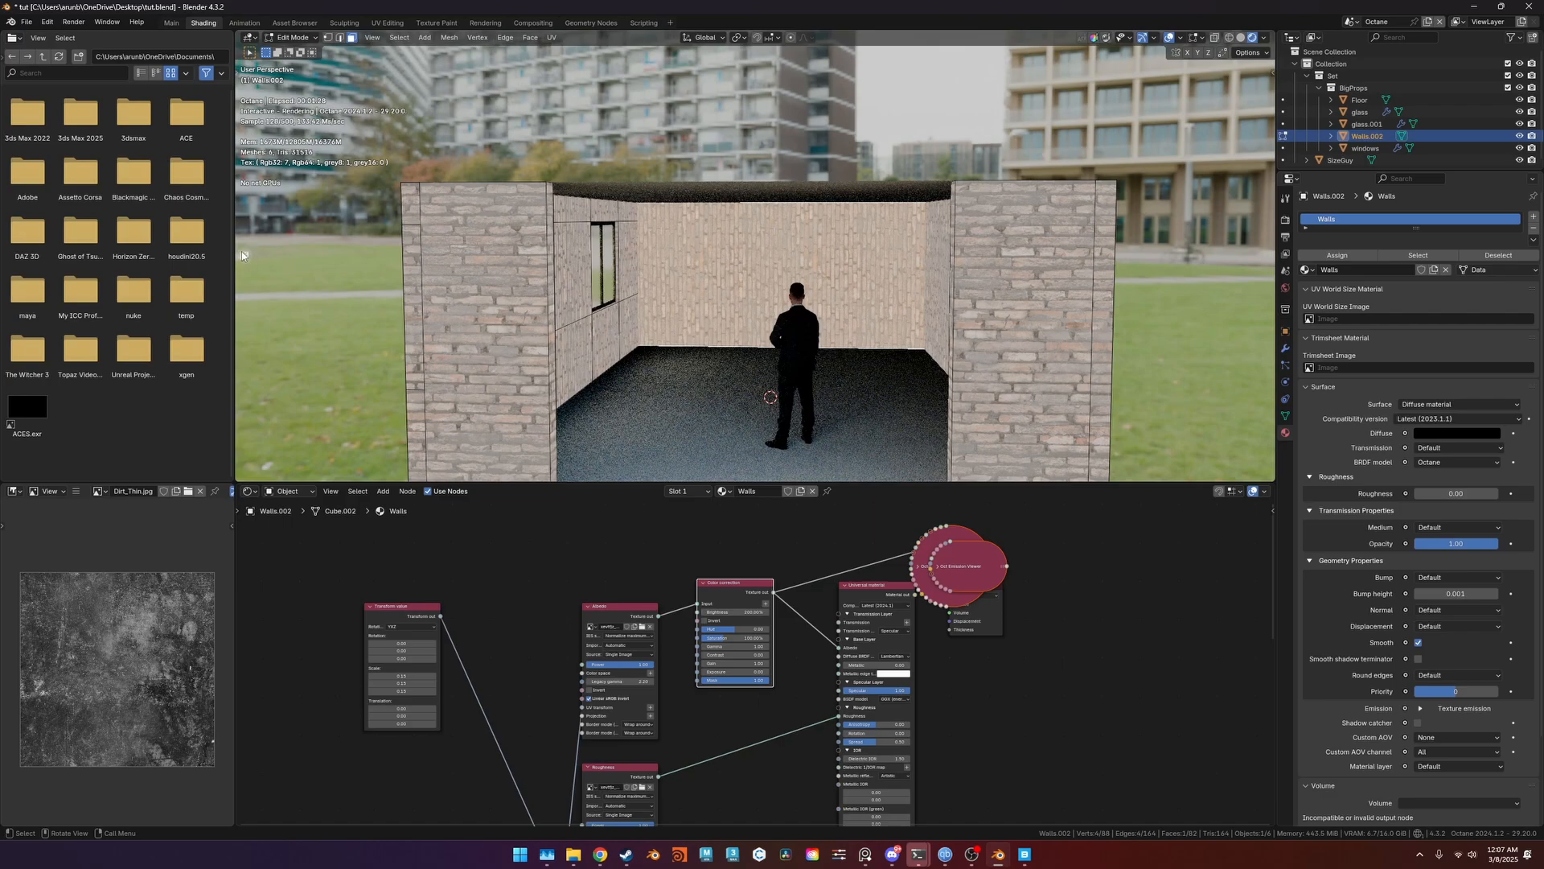
left_click(243, 258)
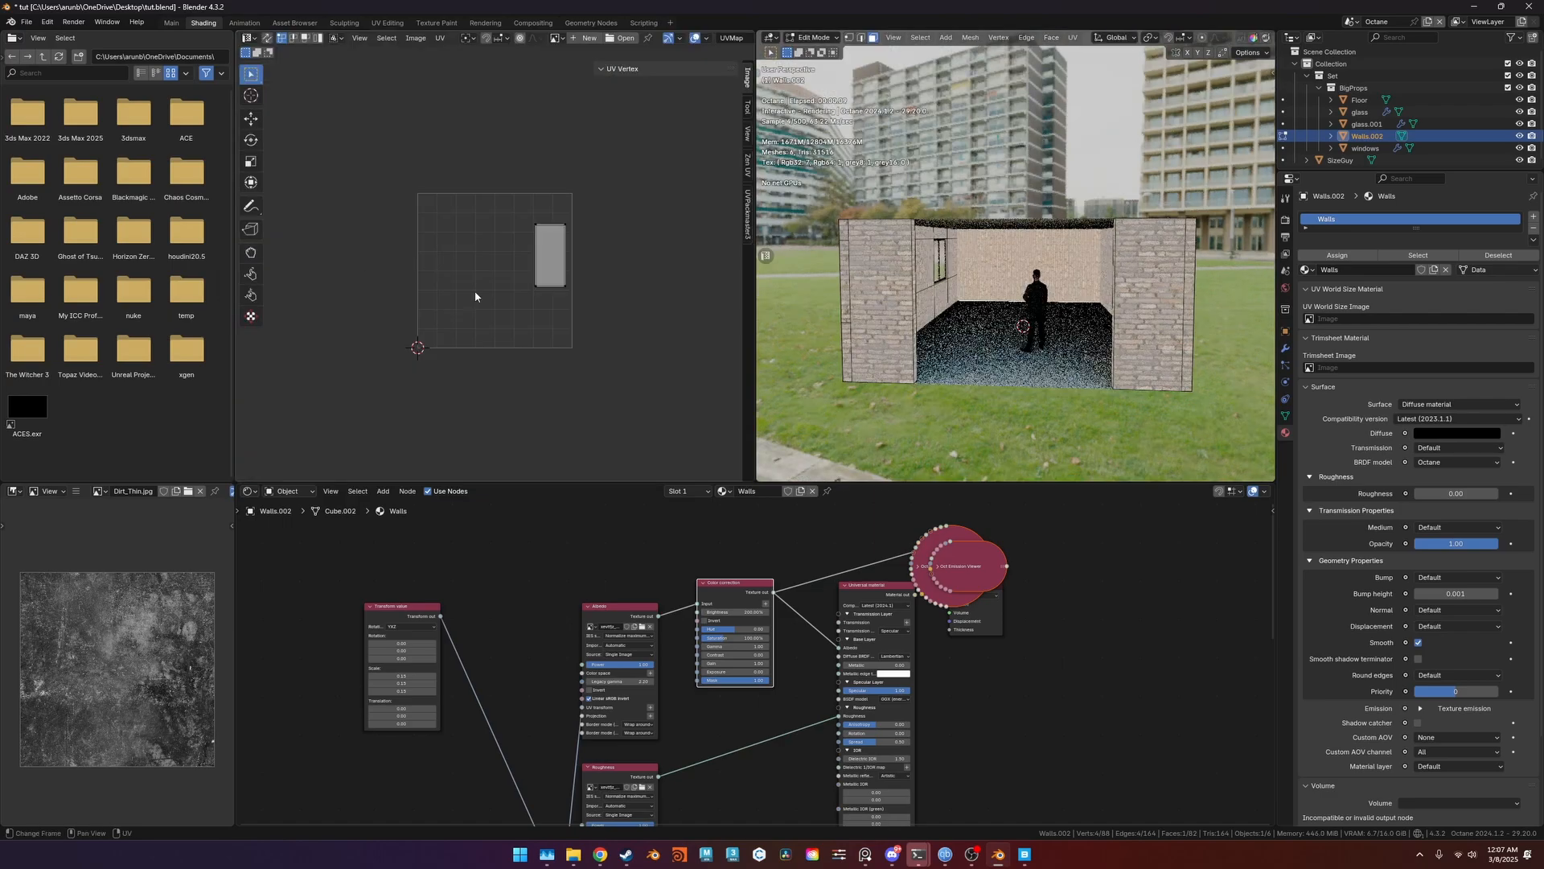
key("a")
scroll(579, 251, "up", 2)
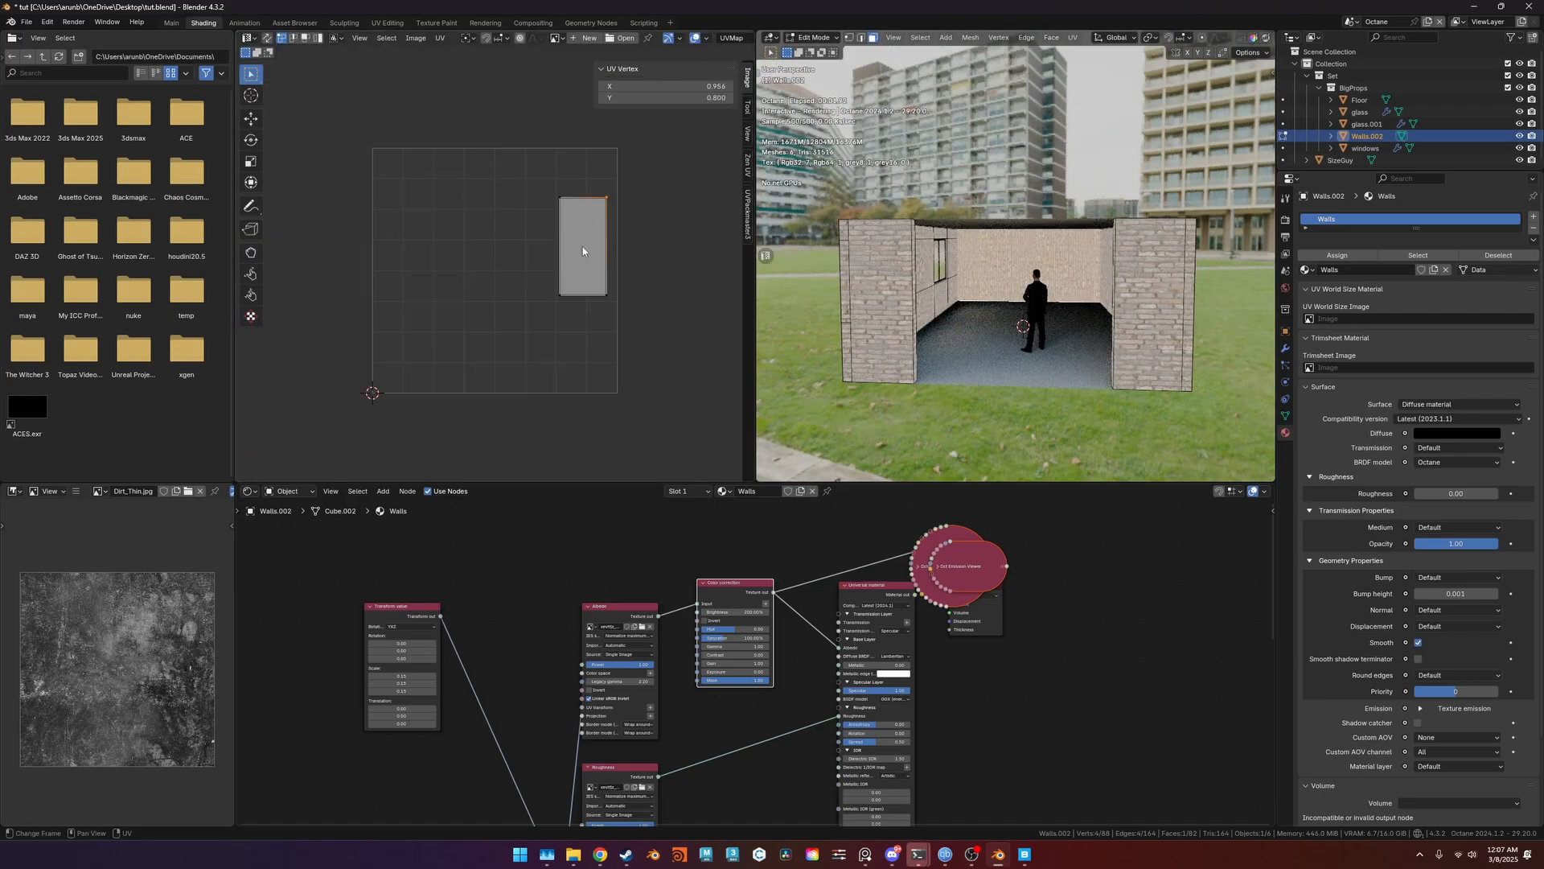
key("r")
key("9")
key("0")
key("Return")
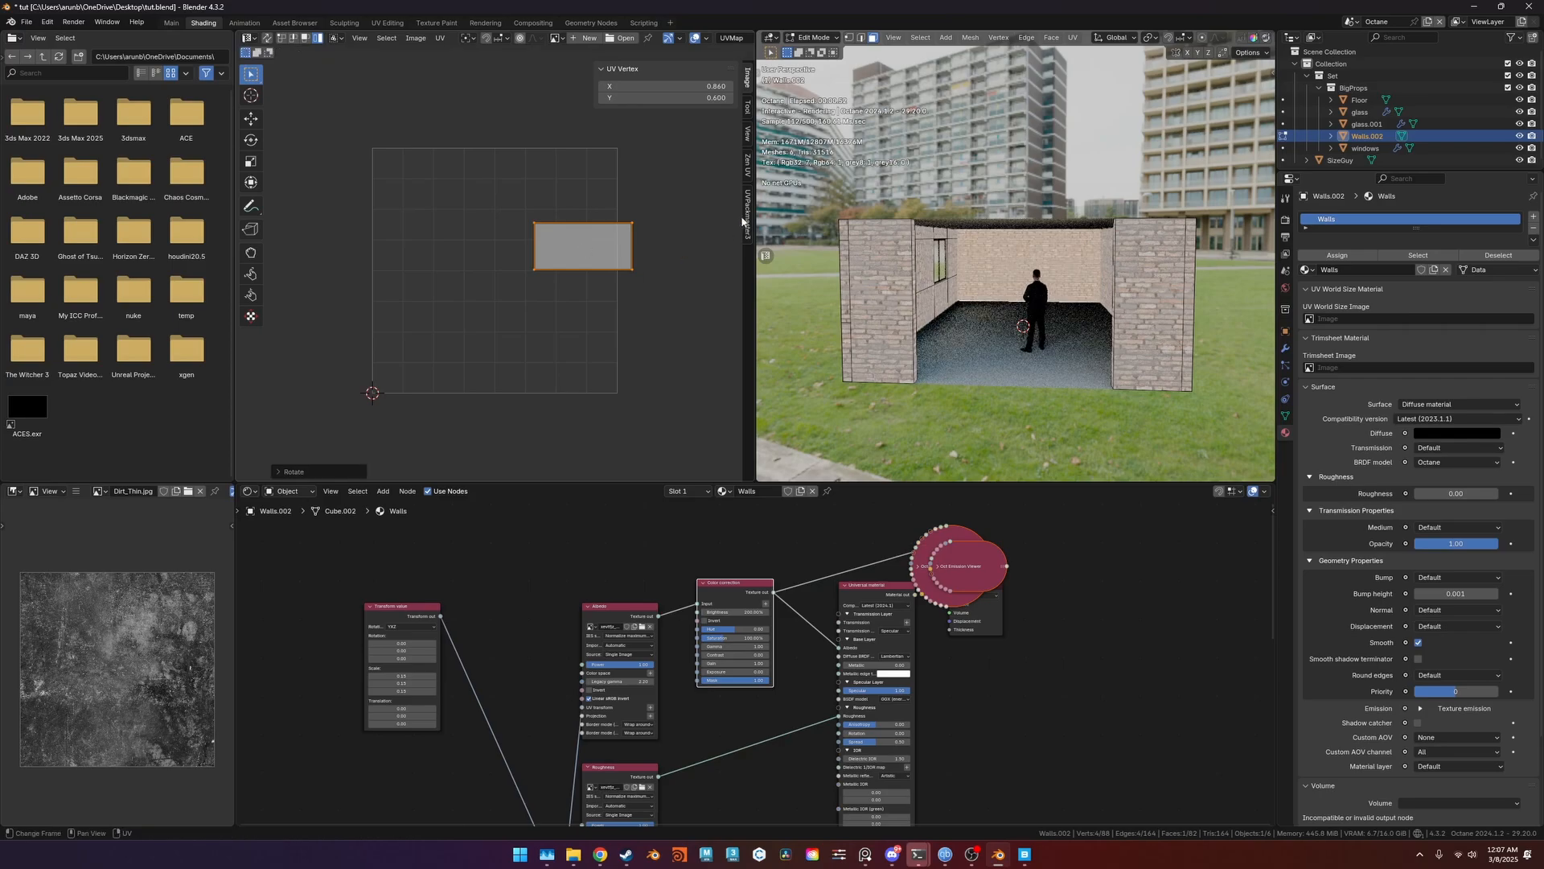
Select all wall faces and rotate the two UV islands with window openings by 90 degrees.
scroll(691, 231, "up", 1)
scroll(949, 279, "up", 2)
mouse_move(949, 279)
middle_mouse_down()
mouse_move(878, 282)
mouse_move(965, 286)
middle_mouse_up()
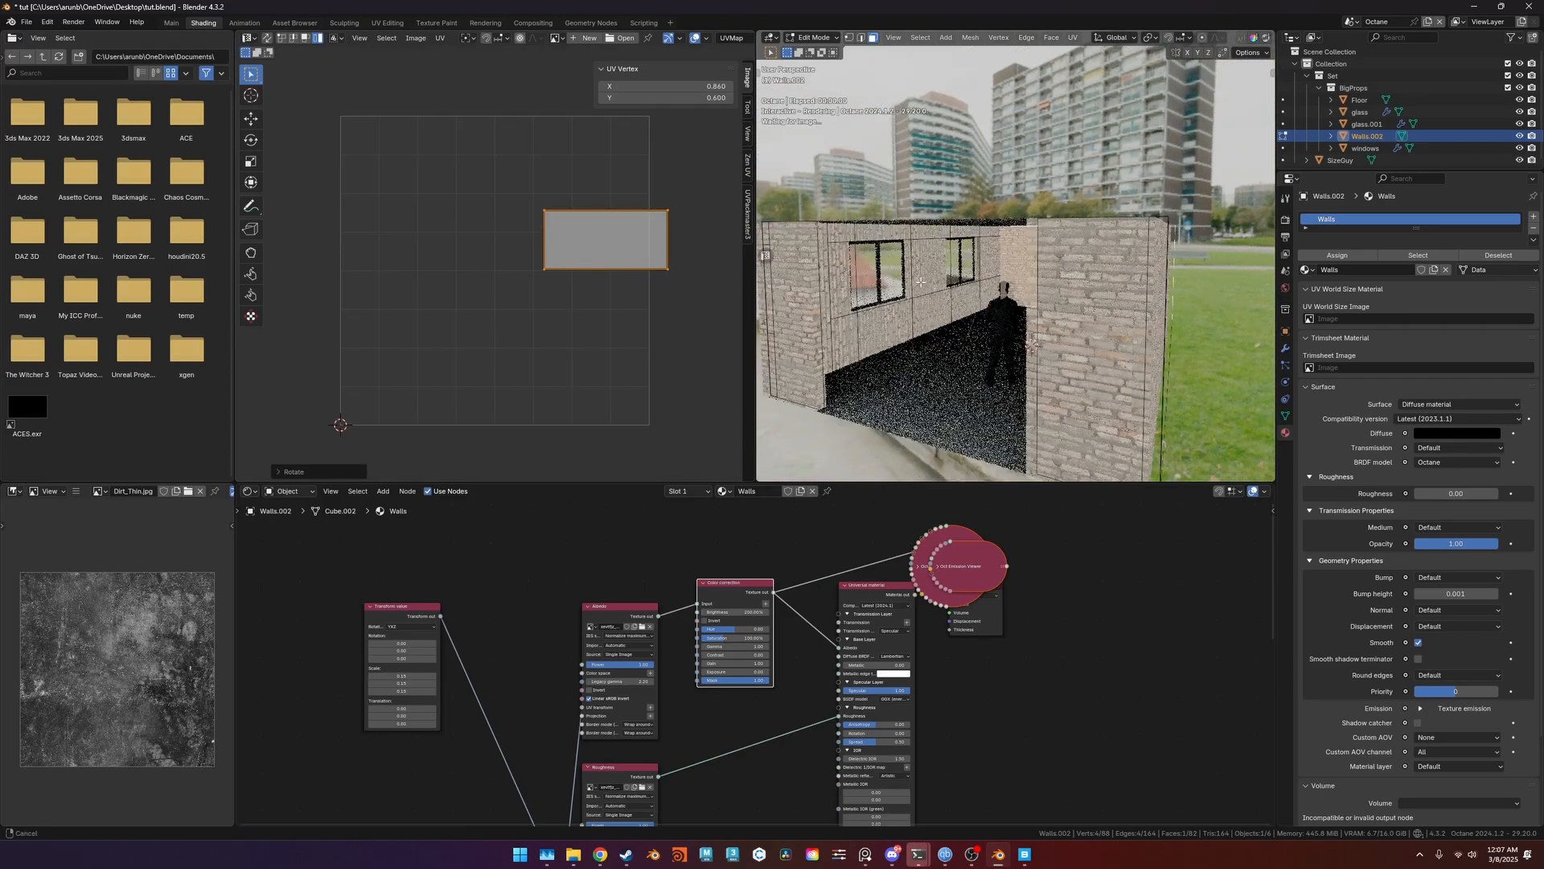
scroll(910, 280, "up", 4)
left_click(911, 281)
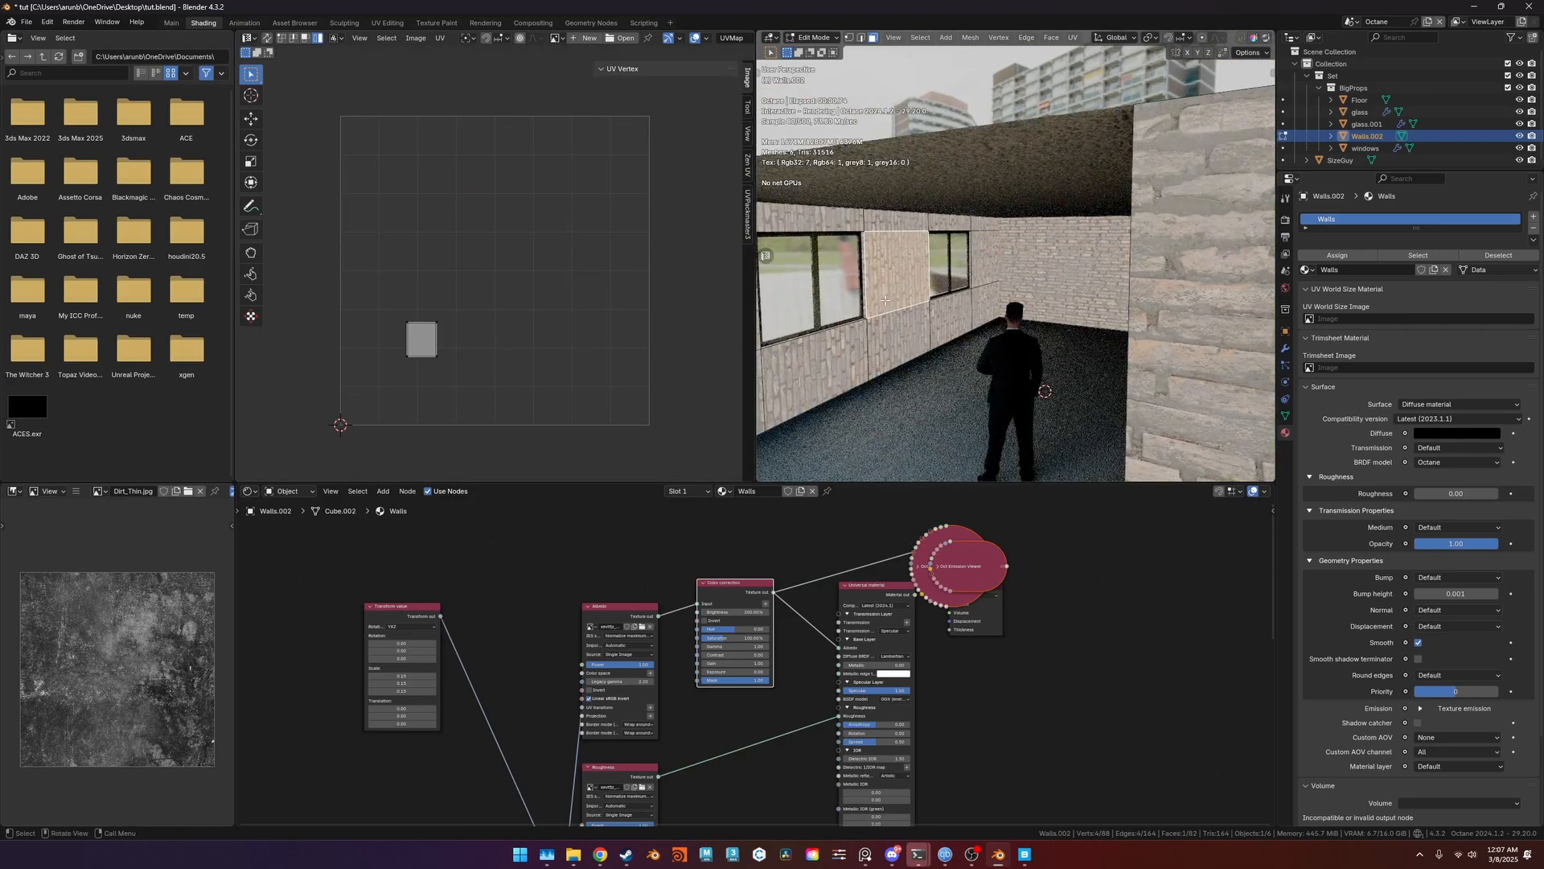
key("a")
left_click(438, 315)
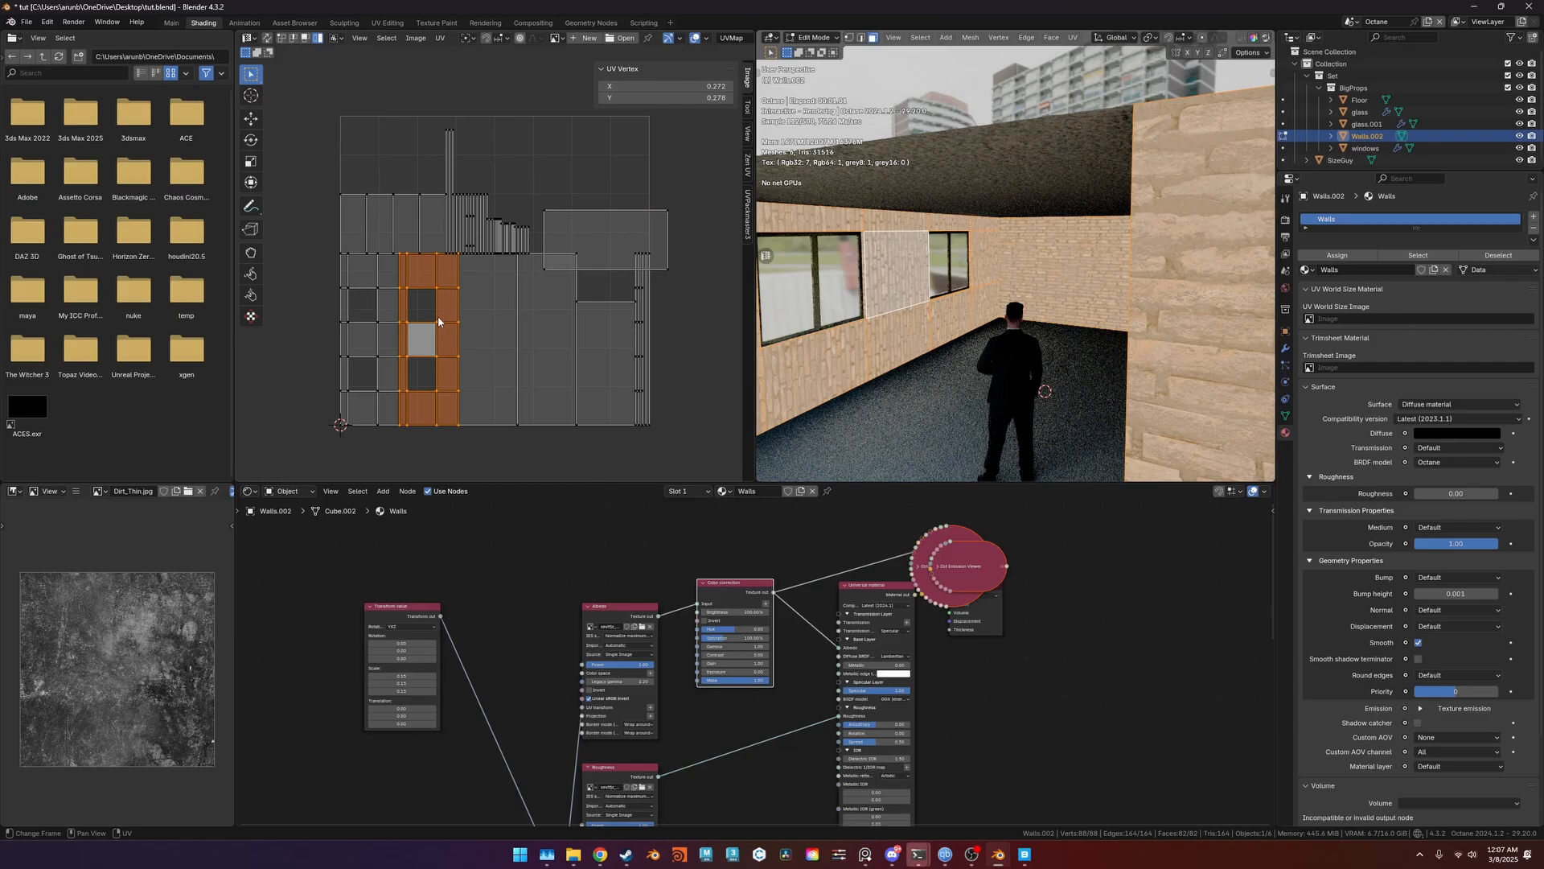
left_click(384, 323, "shift")
type("r90")
key("Return")
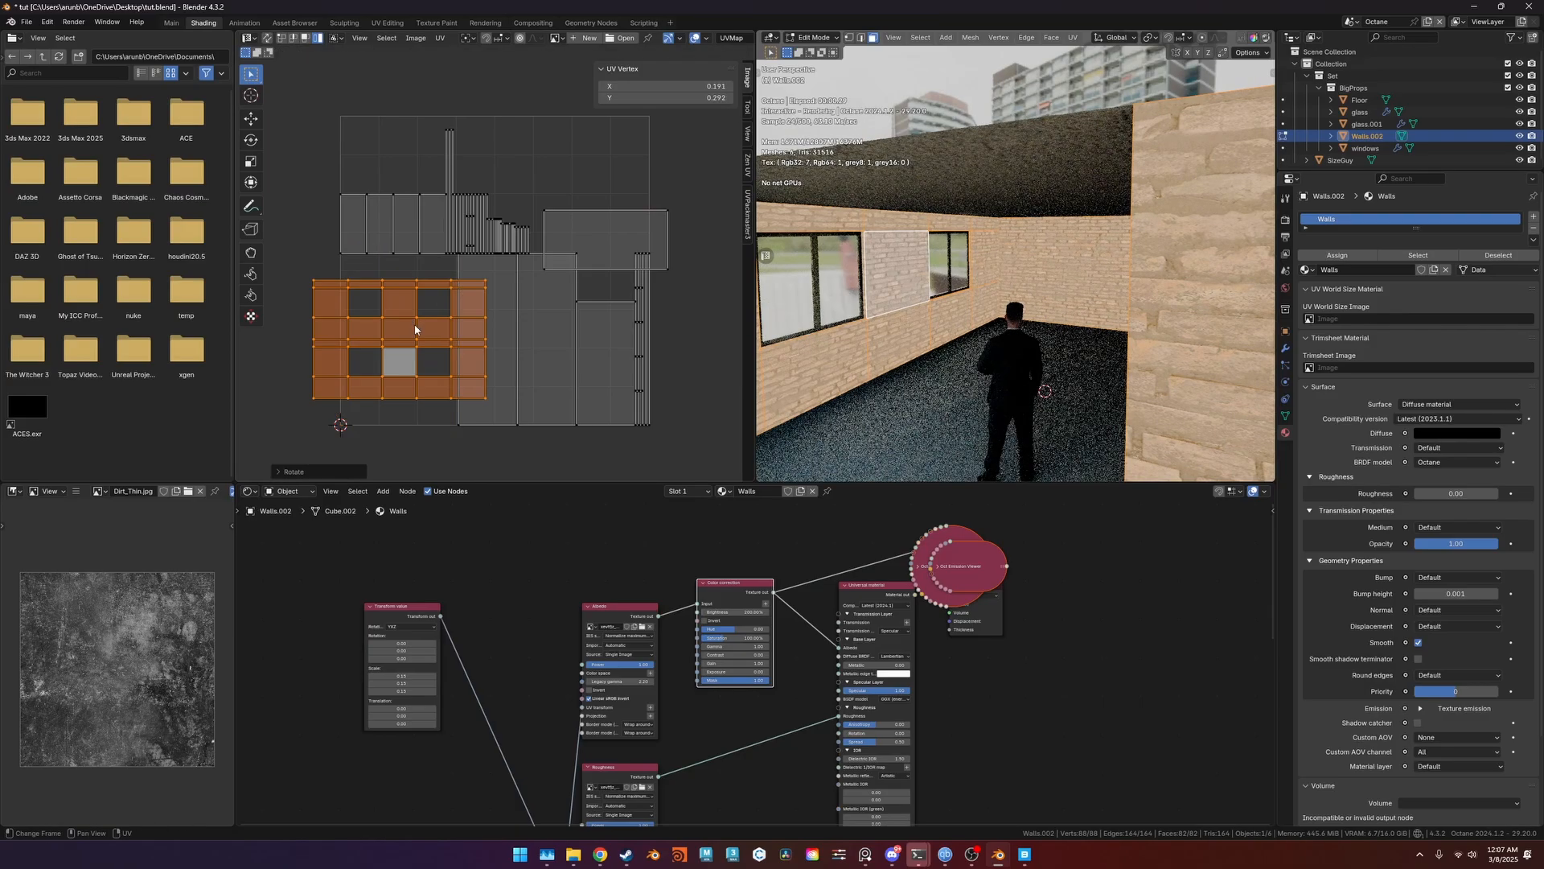
Rotate the two large solid wall UV islands beside the window islands by 90 degrees and check the brick direction.
left_click(536, 341)
left_click(487, 346, "shift")
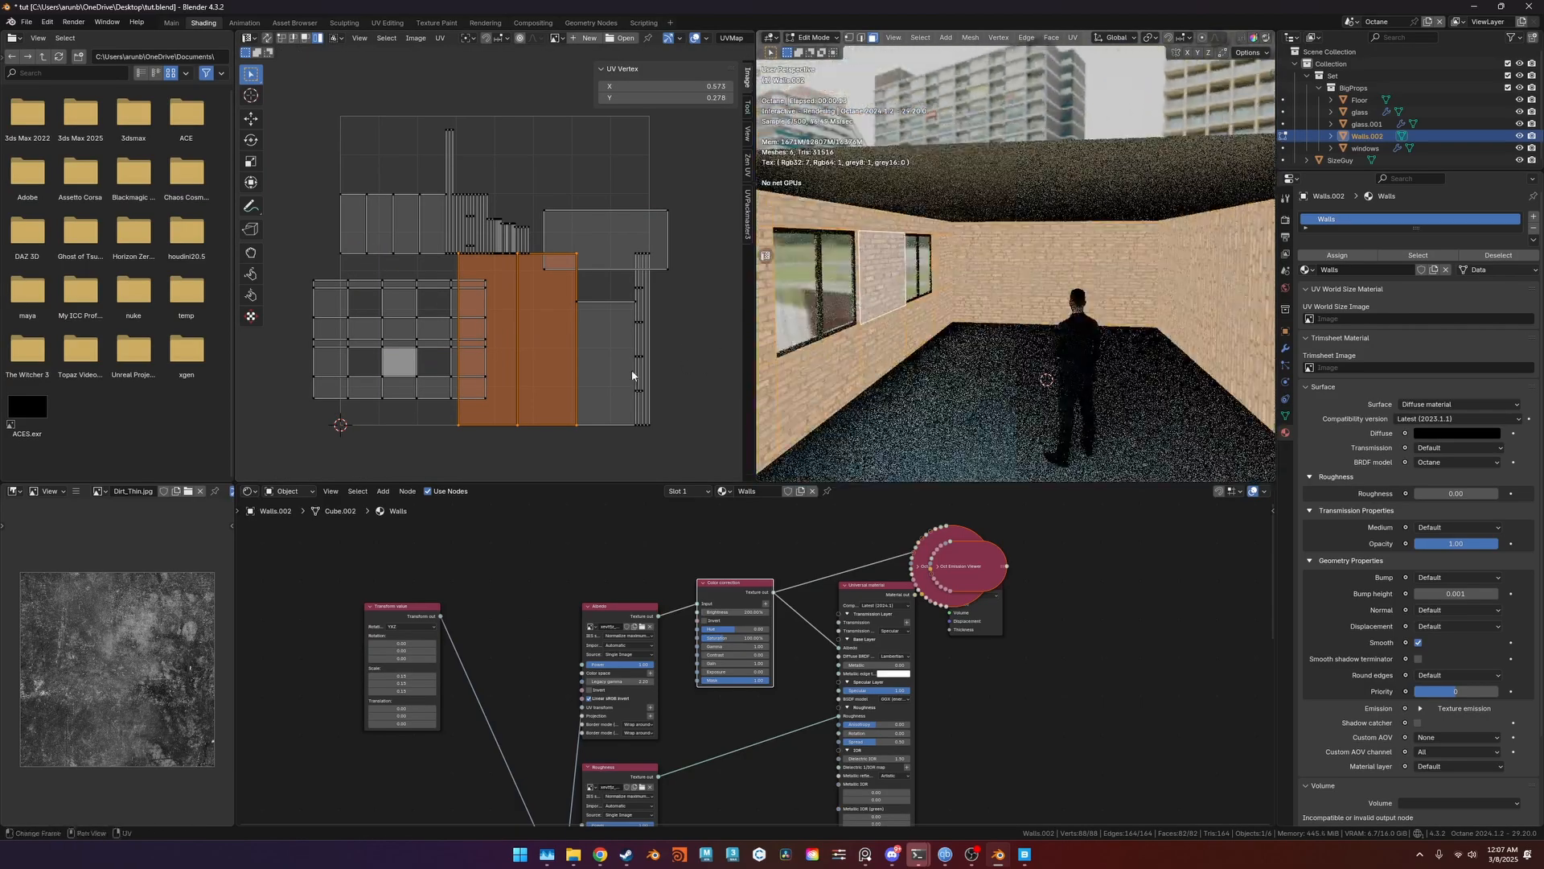
type("r90")
key("Return")
middle_click_drag(1039, 307, 1136, 295)
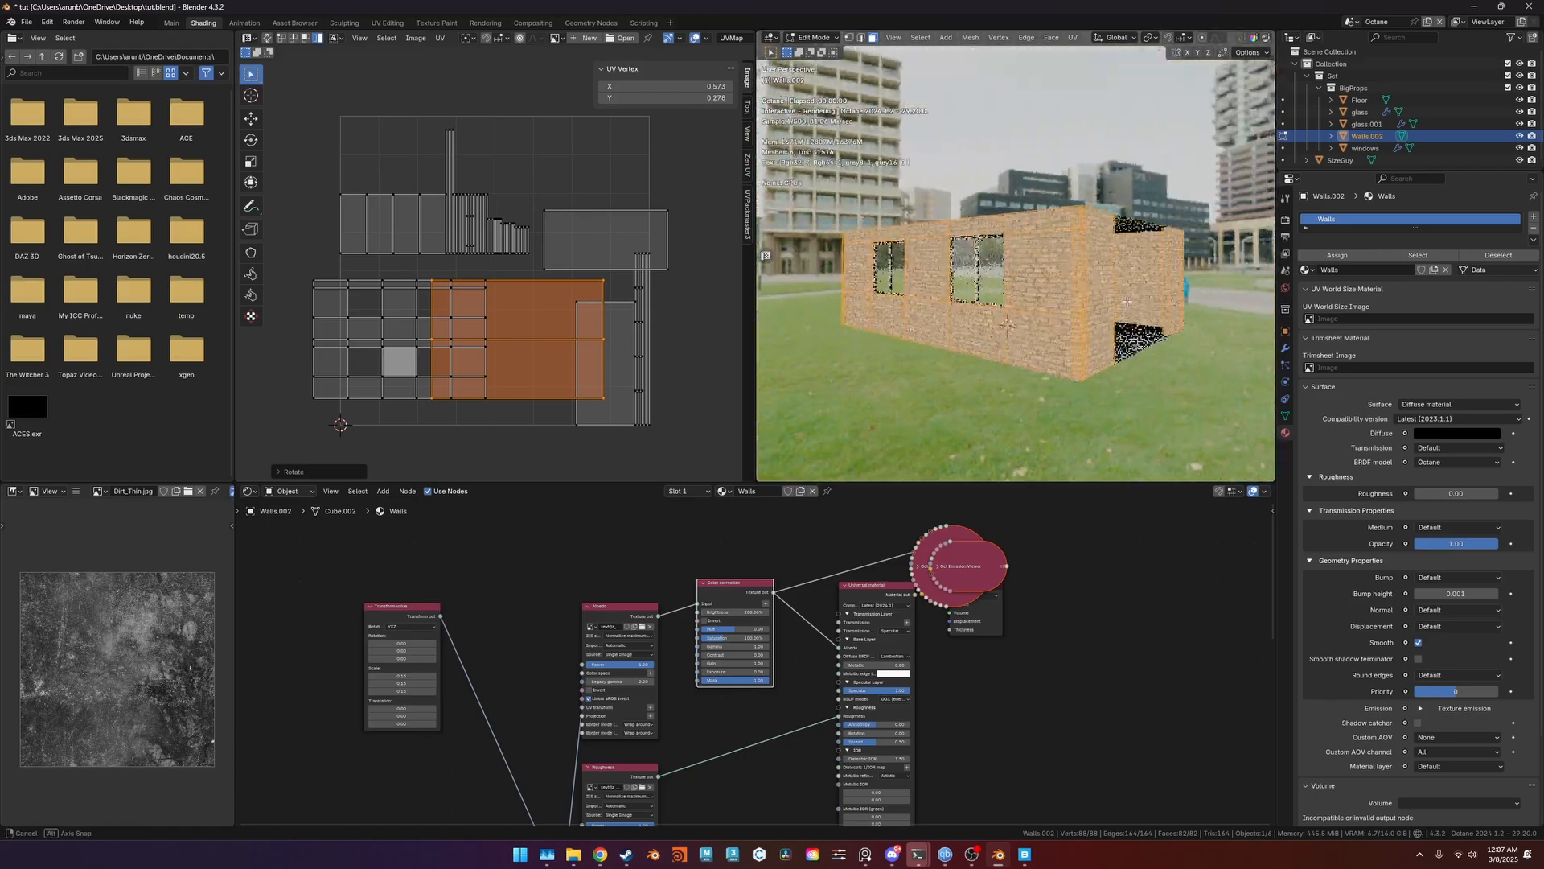
scroll(1090, 309, "up", 5)
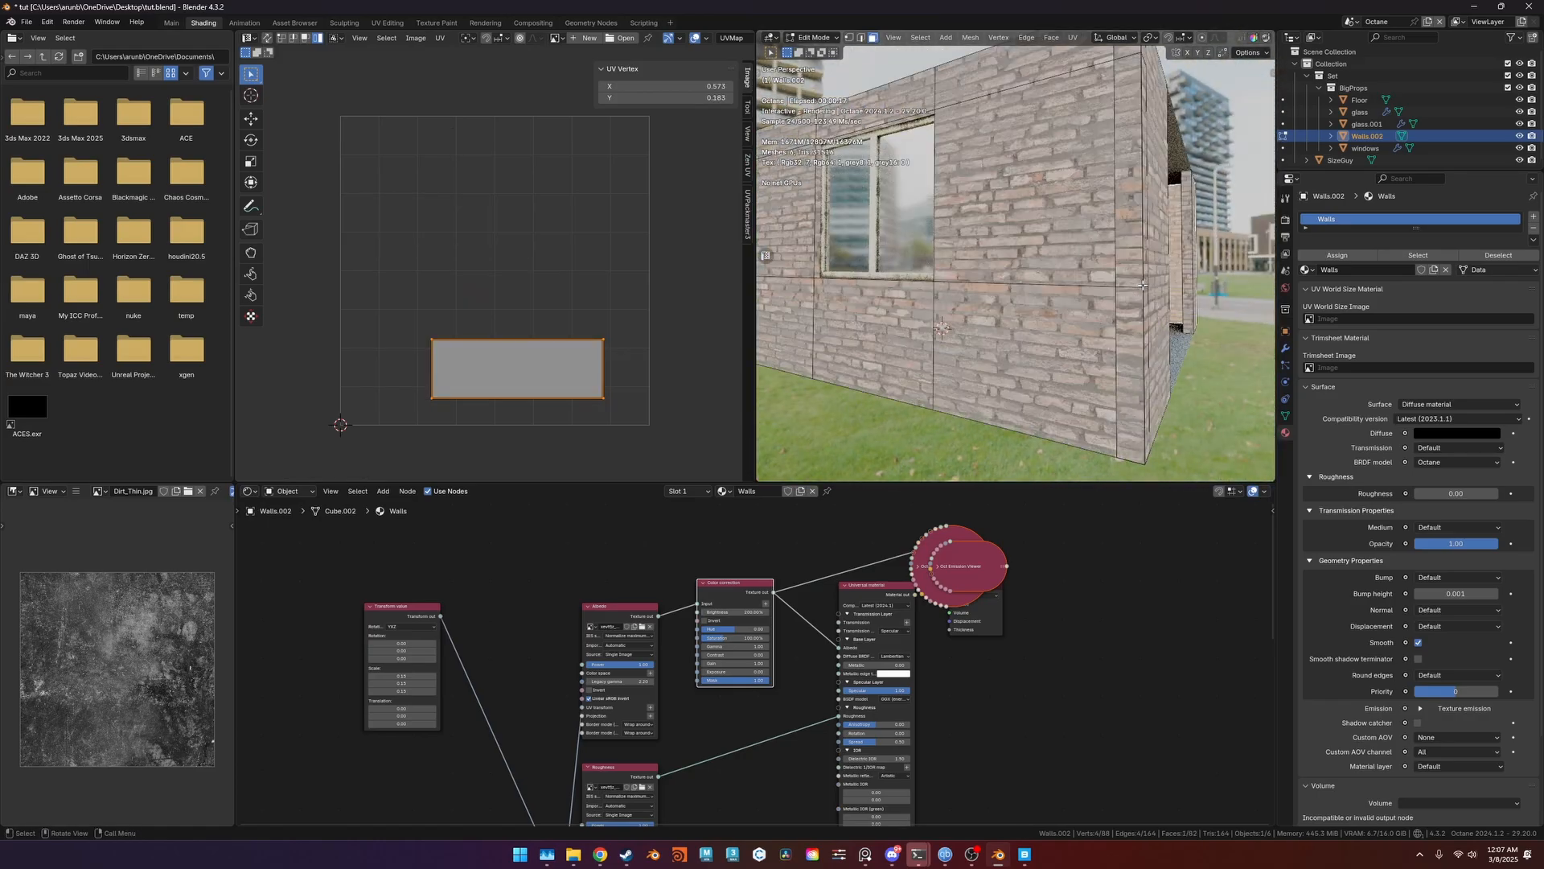
left_click(1039, 348)
middle_click_drag(998, 326, 1123, 300)
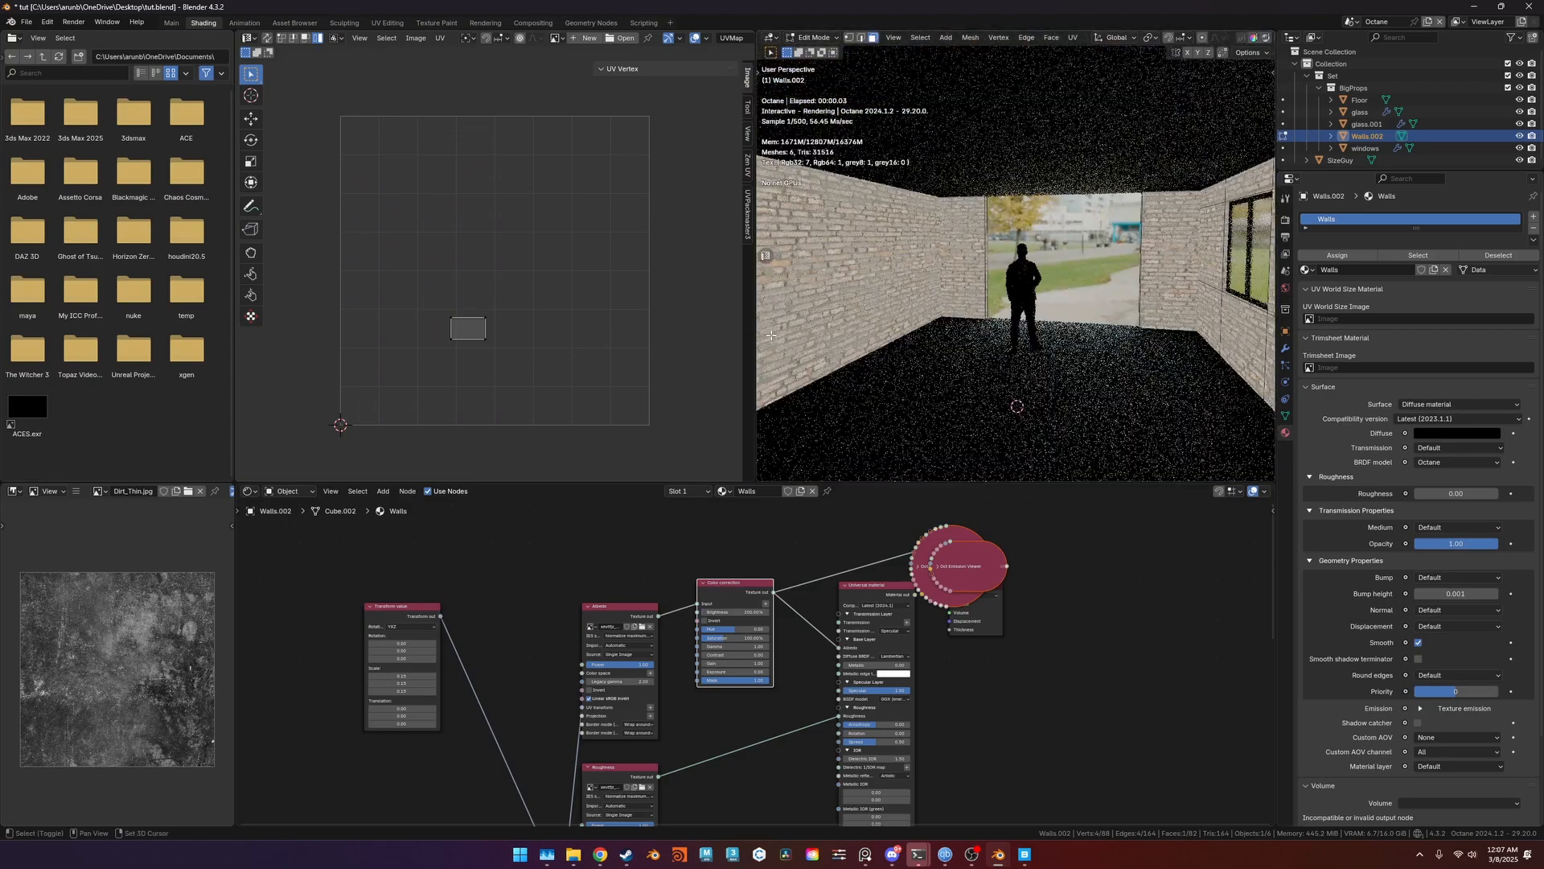
Restore the Universal material as the Walls material's output and return to object mode.
middle_click_drag(933, 586, 933, 618)
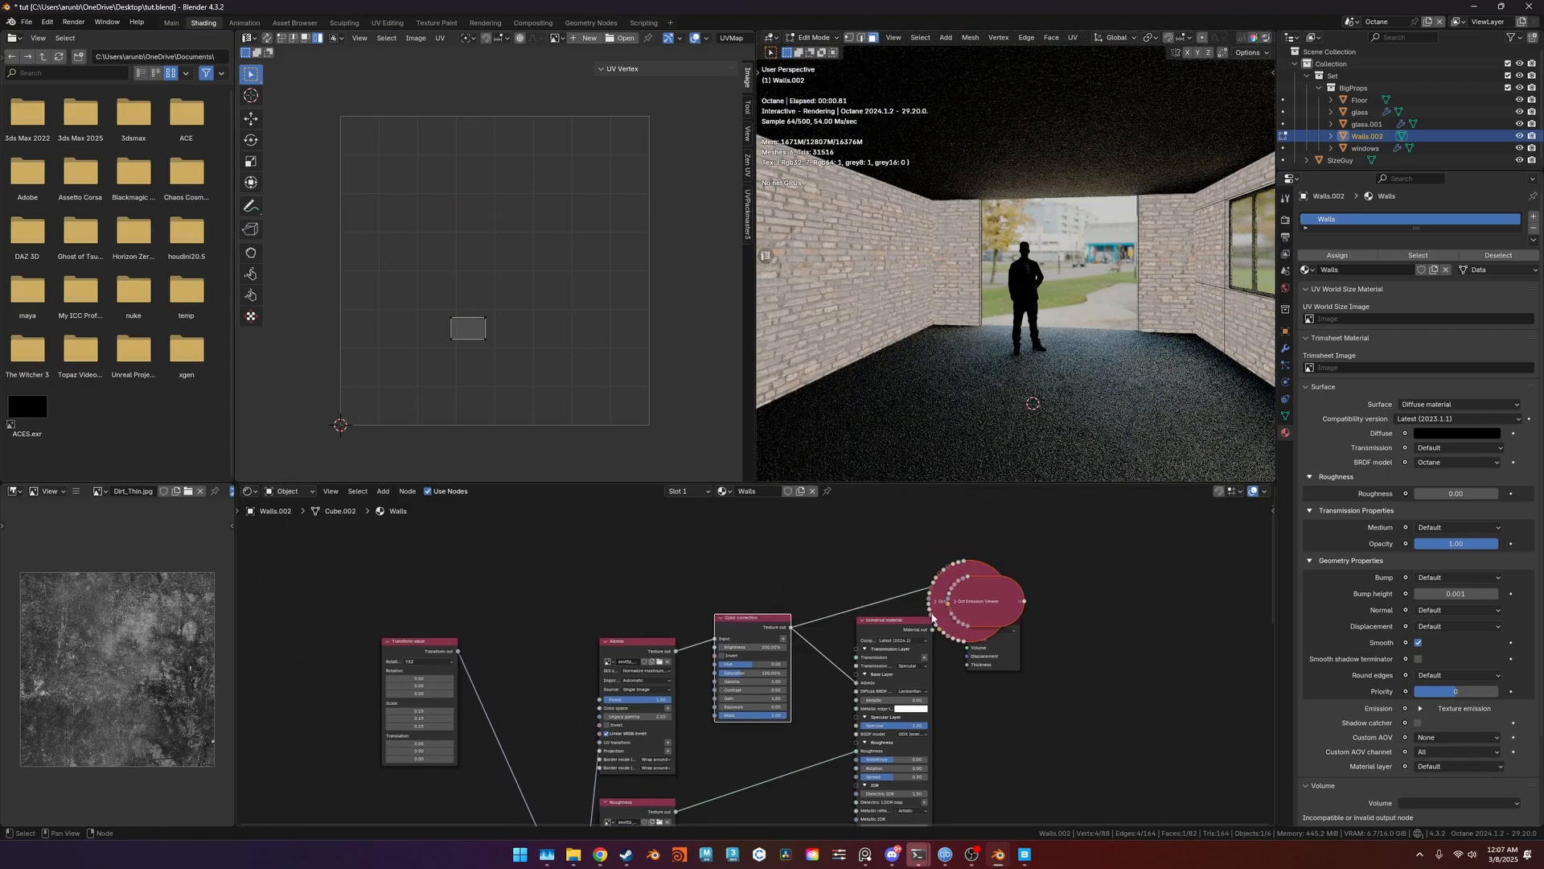
left_click(900, 627, "ctrl+shift")
key("Tab")
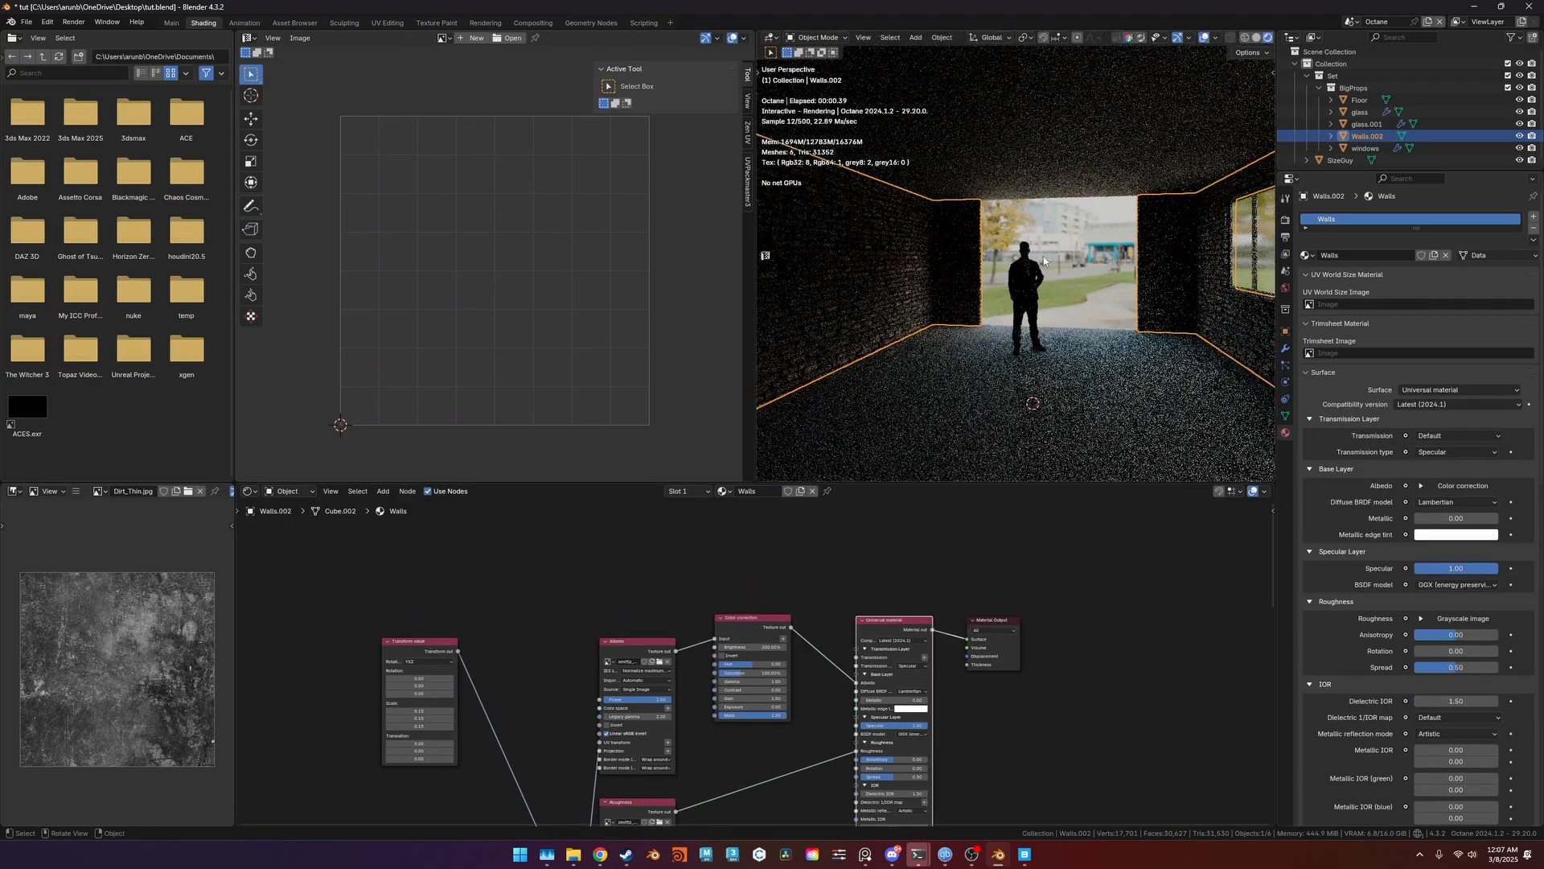
Move the SizeGuy figure horizontally across the floor to stand near the window wall, keeping its height locked.
left_click(1005, 281)
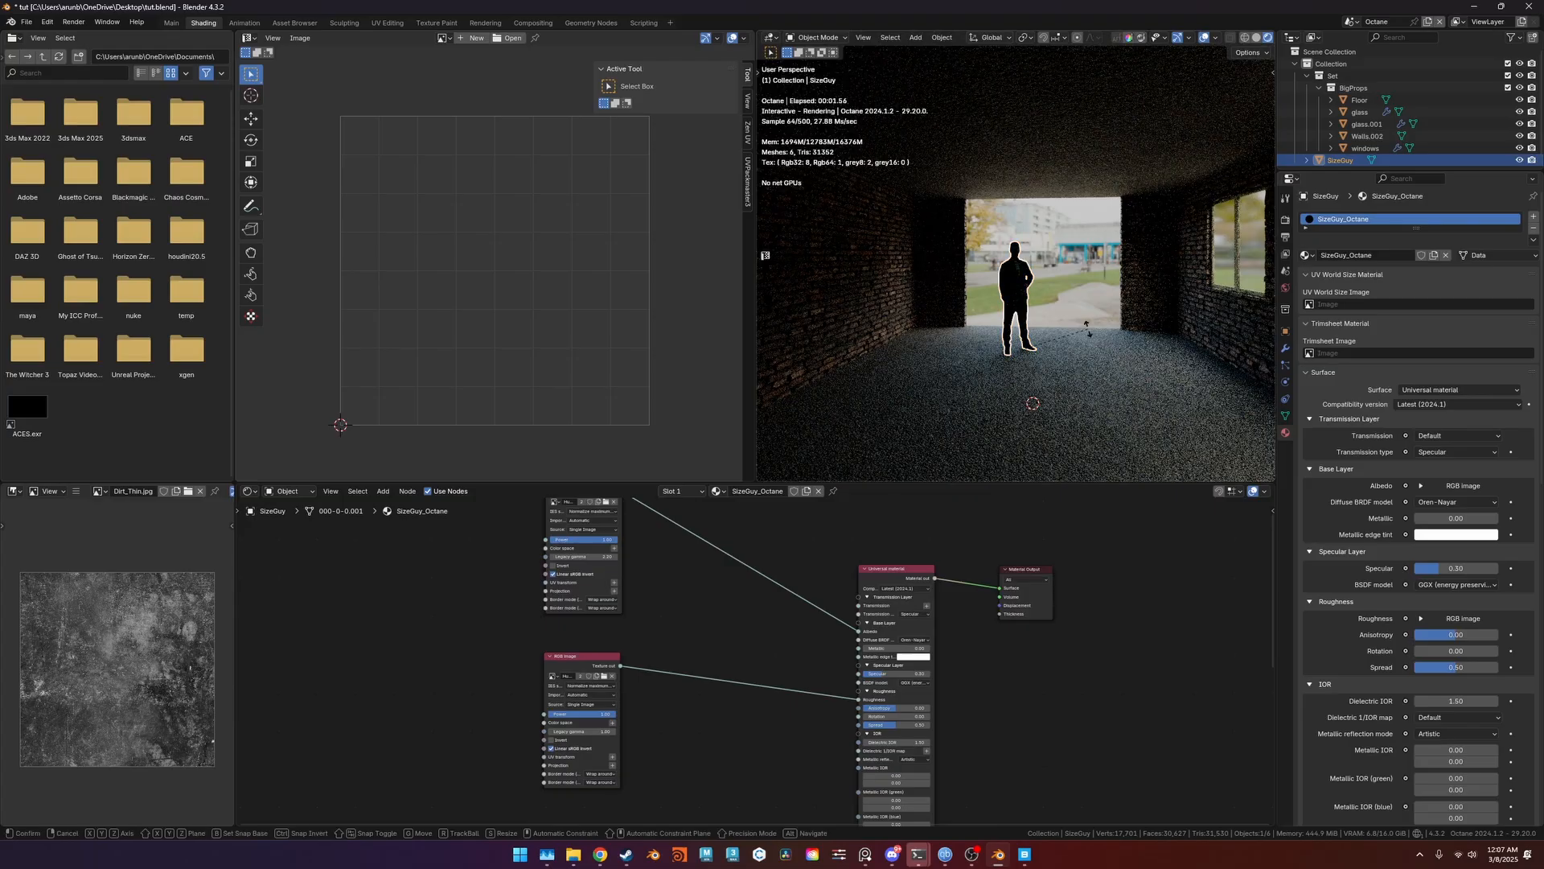
key("shift+z")
left_click(1239, 364)
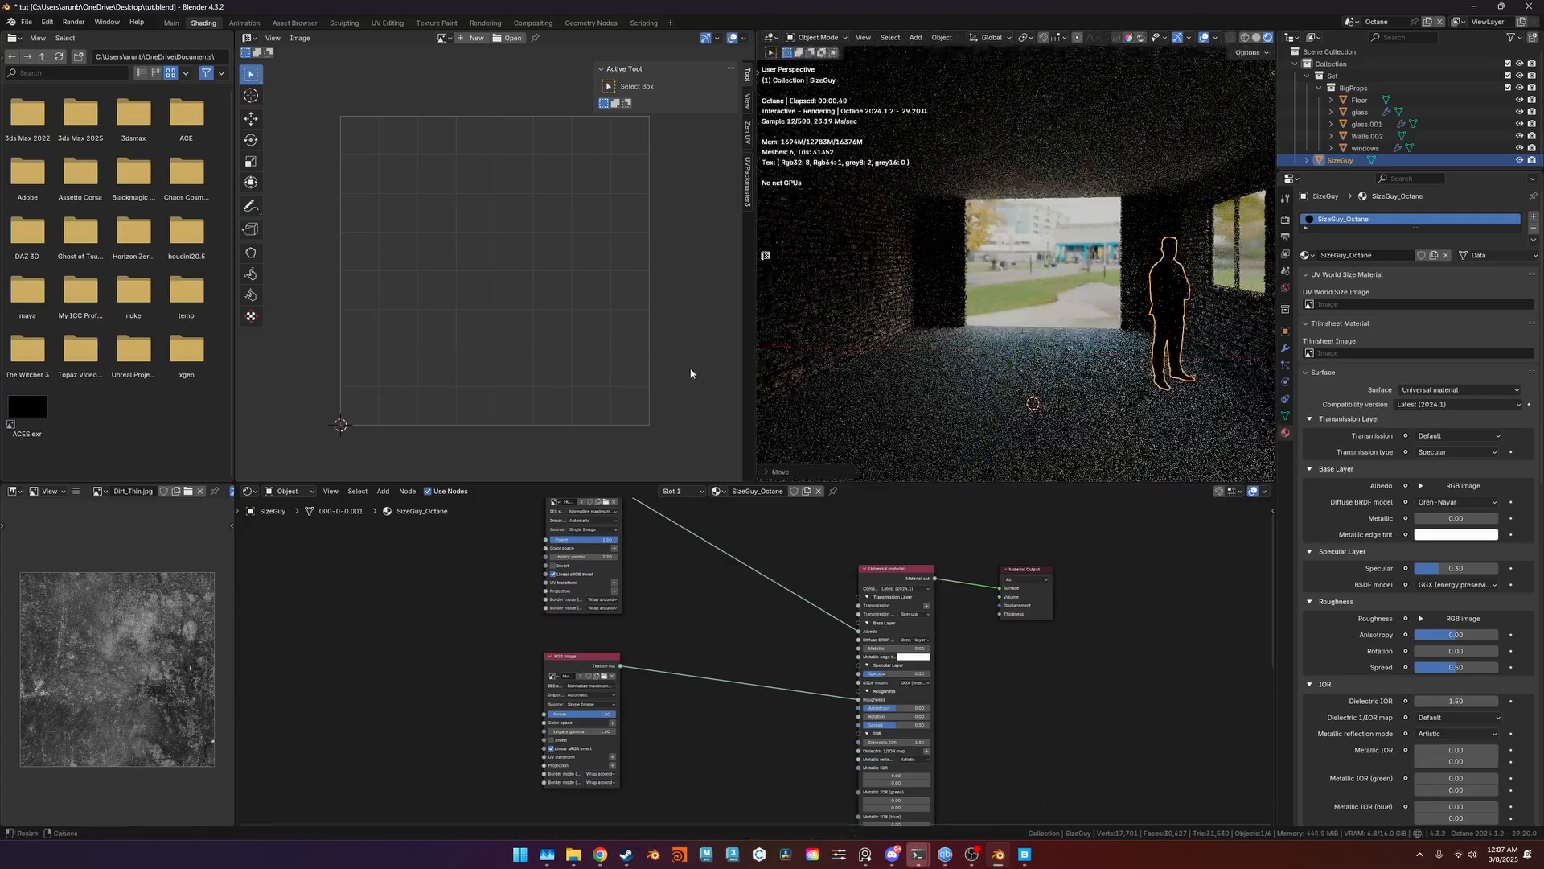
left_click(1103, 358)
middle_click_drag(1103, 358, 1205, 353)
key("g")
key("shift+z")
left_click(1131, 359)
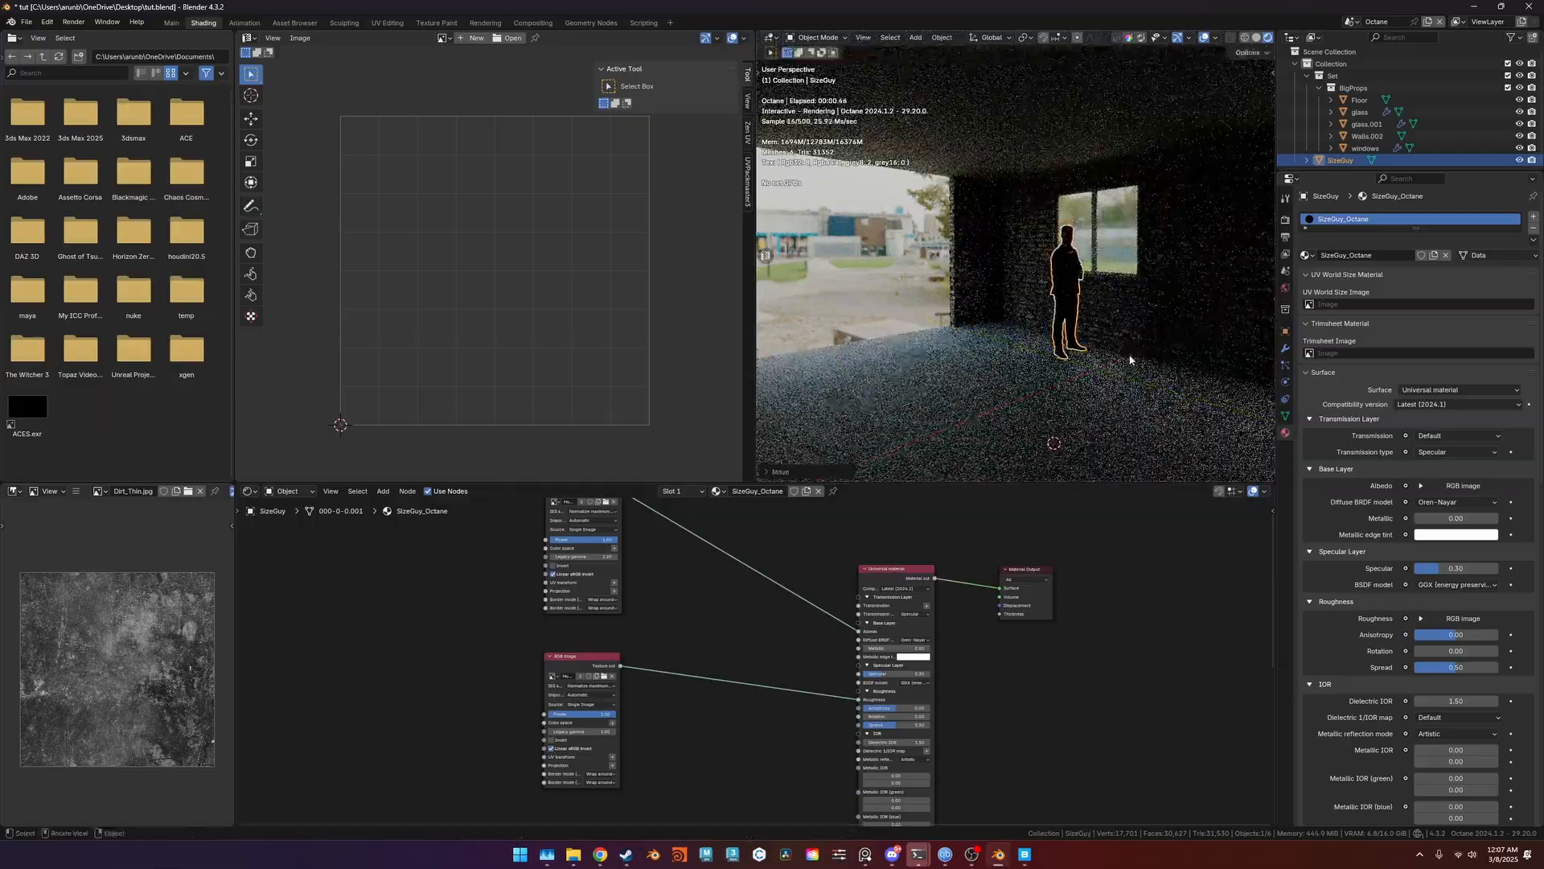
Close the UV editor area to enlarge the viewport, and view the brick room from several angles.
scroll(1086, 359, "down", 2)
right_click(754, 221)
left_click(765, 248)
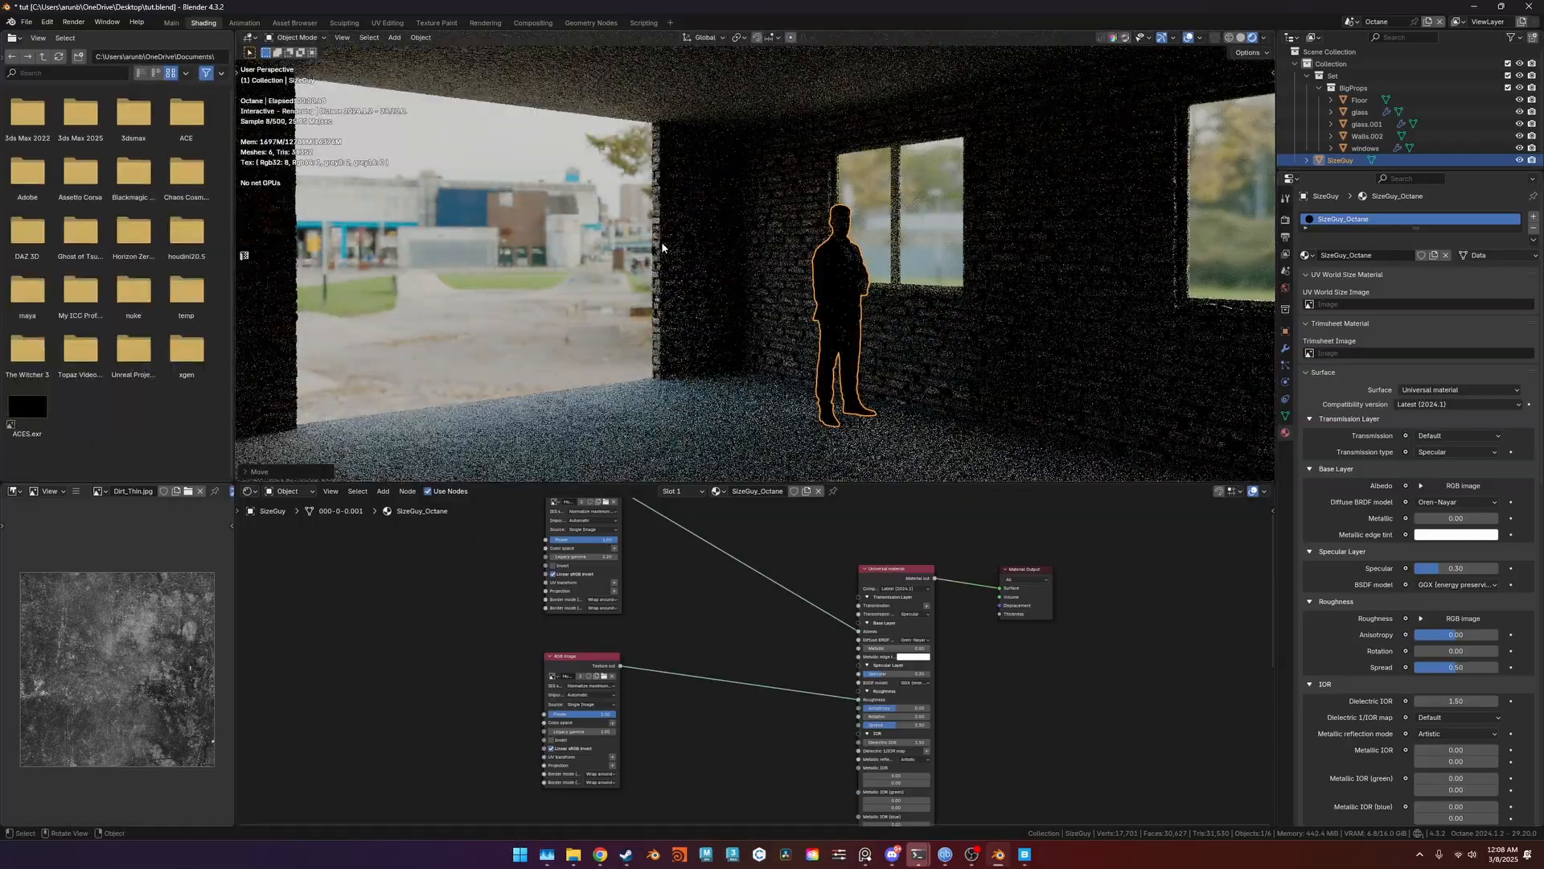
middle_click_drag(662, 245, 381, 62)
middle_click_drag(804, 249, 875, 259)
scroll(978, 257, "down", 5)
scroll(894, 258, "up", 4)
scroll(875, 259, "down", 5)
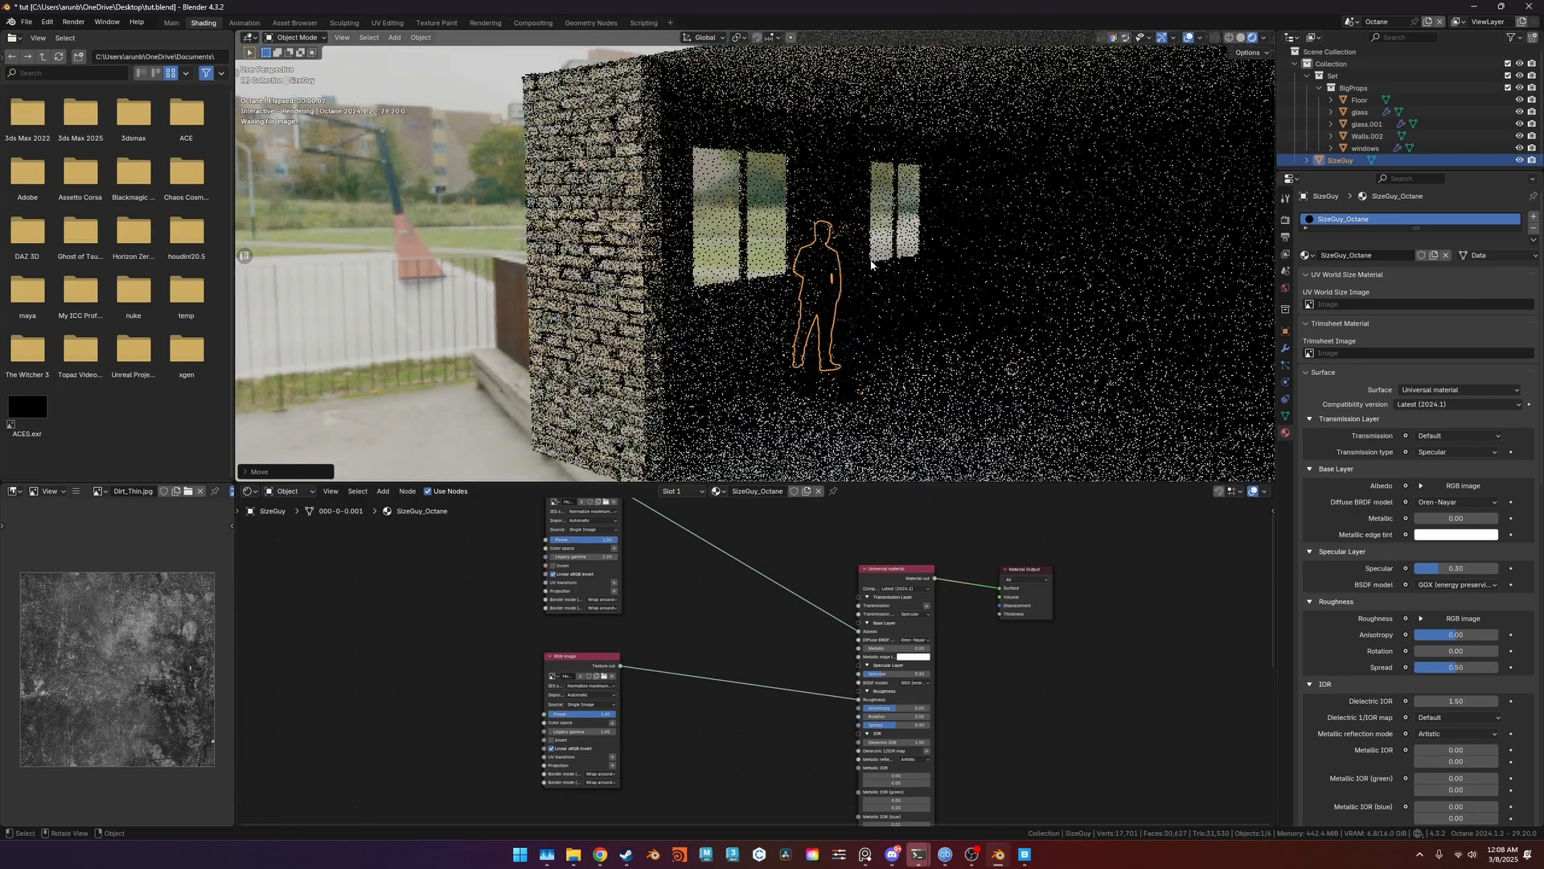
Switch to the Main workspace, add an Octane area light and move it along X to about 7.04 m outside the window wall.
left_click(169, 23)
scroll(818, 327, "down", 10)
middle_click_drag(712, 276, 779, 506)
scroll(688, 504, "up", 5)
key("shift+a")
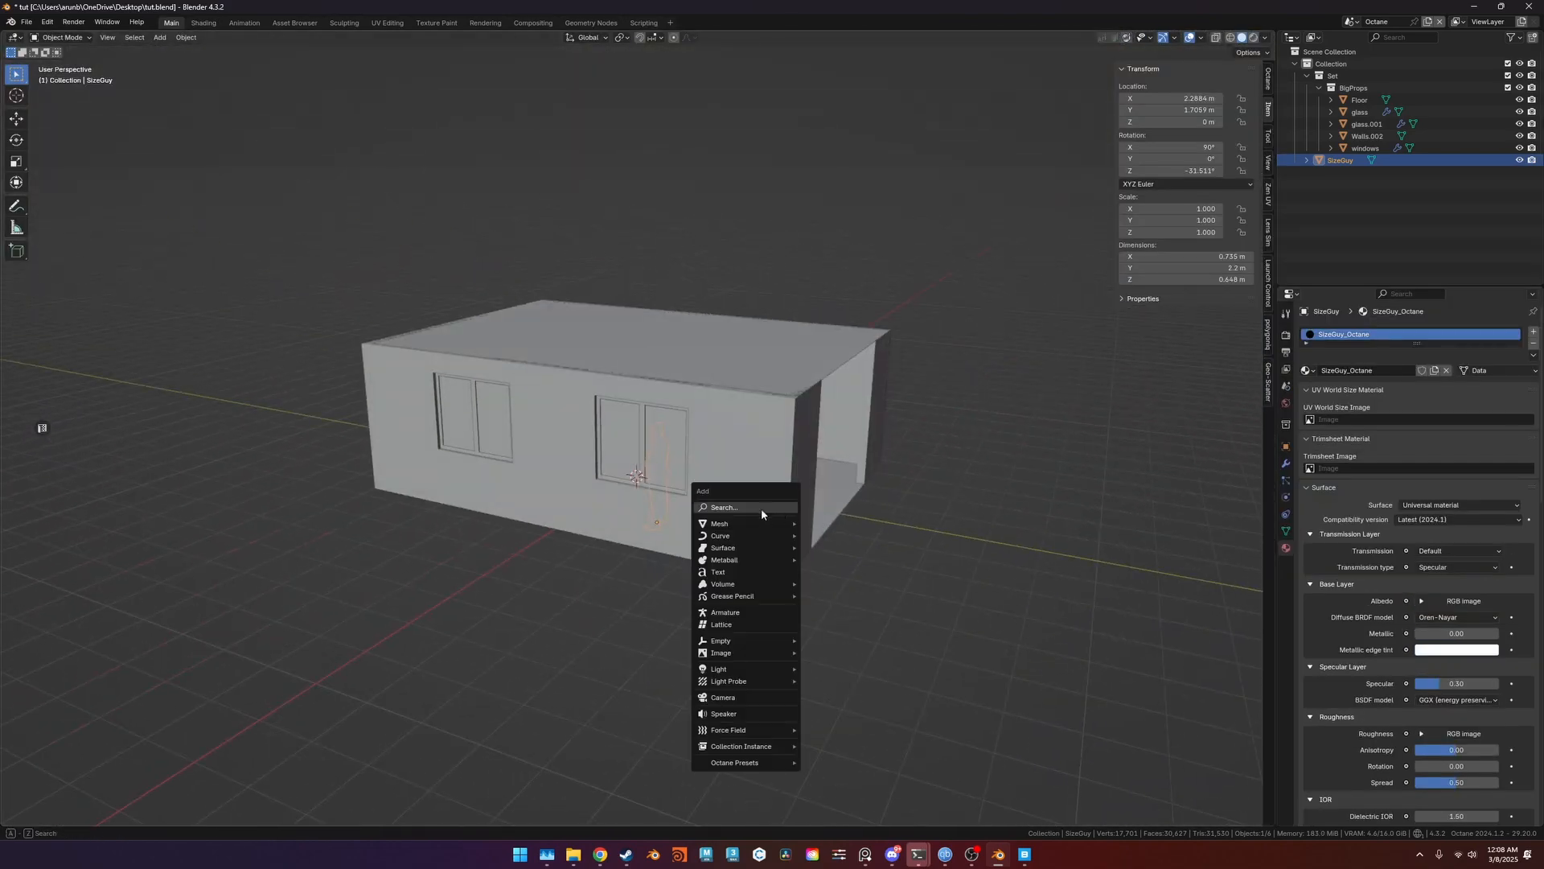
mouse_move(792, 524)
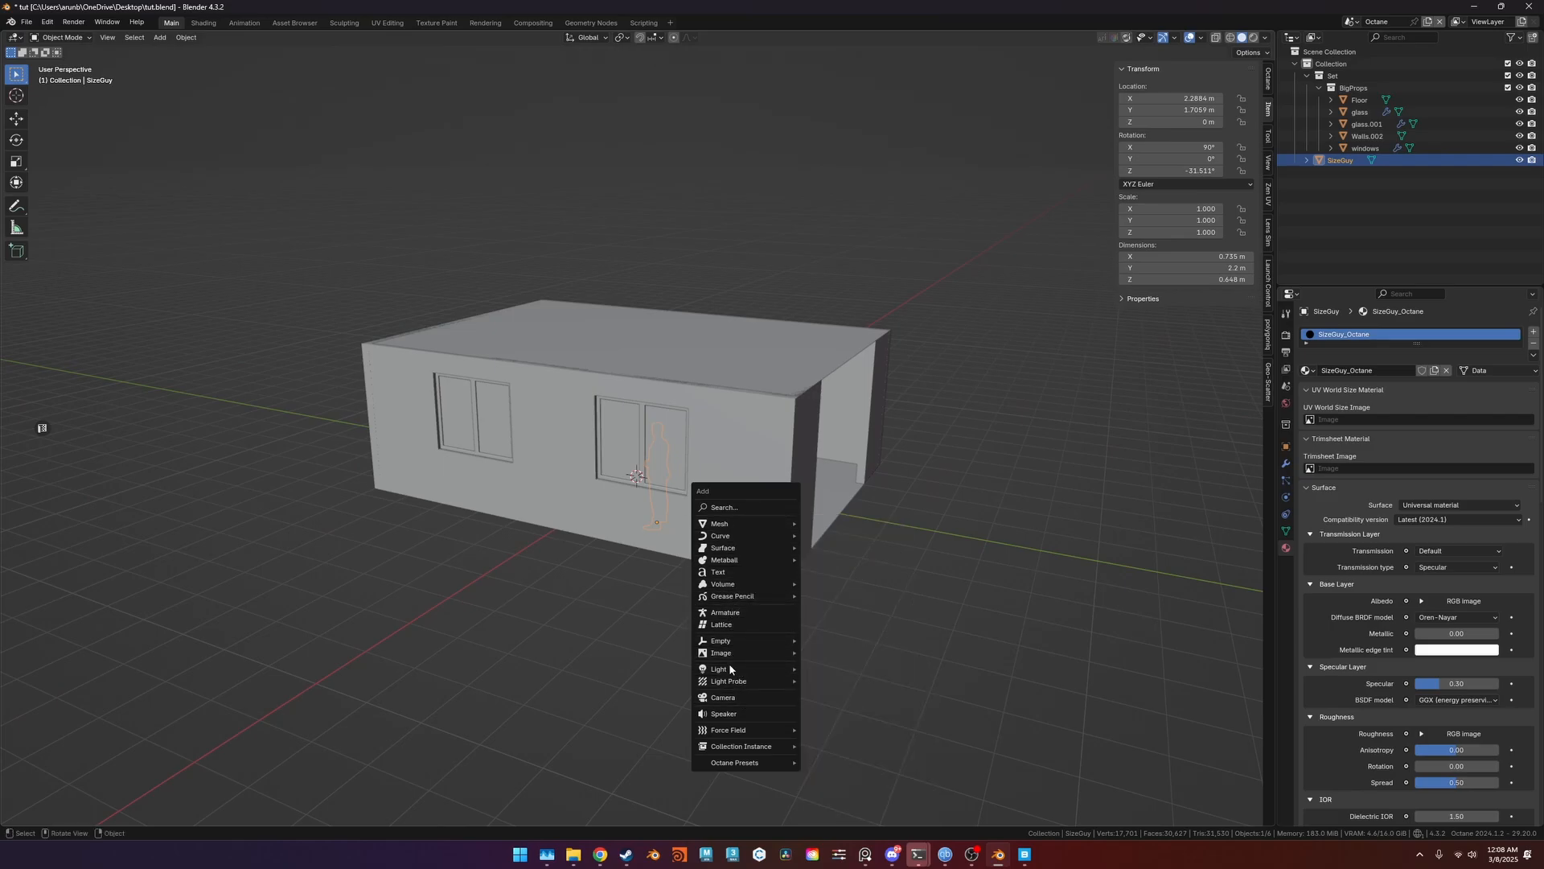
mouse_move(793, 672)
left_click(843, 711)
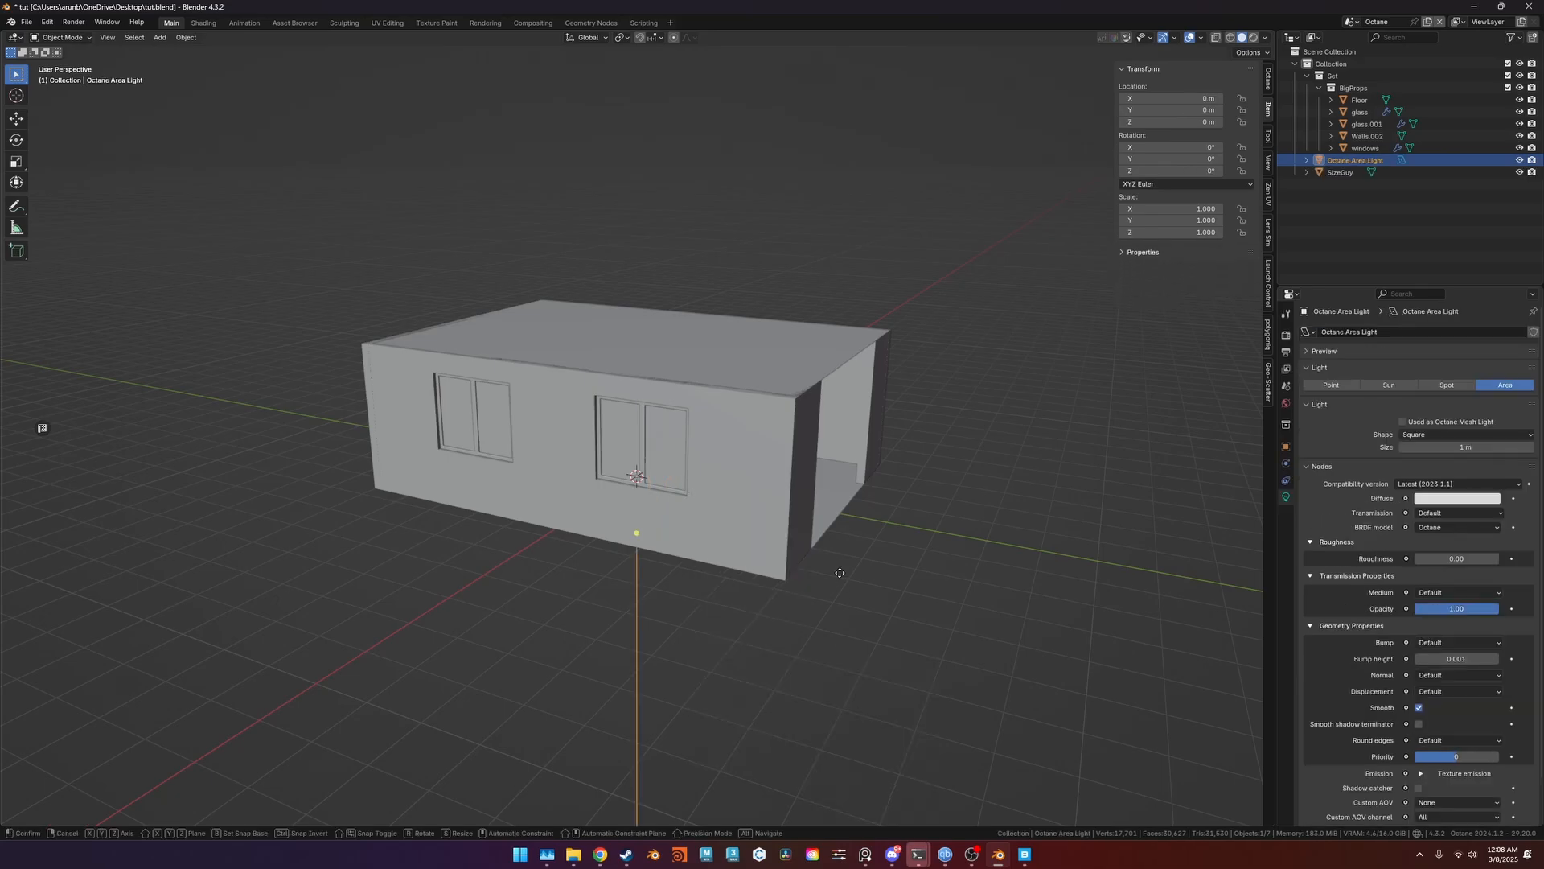
left_click(620, 647)
Rotate the area light 90° about Y to face the windows and raise it to about 2.2 m.
key("r")
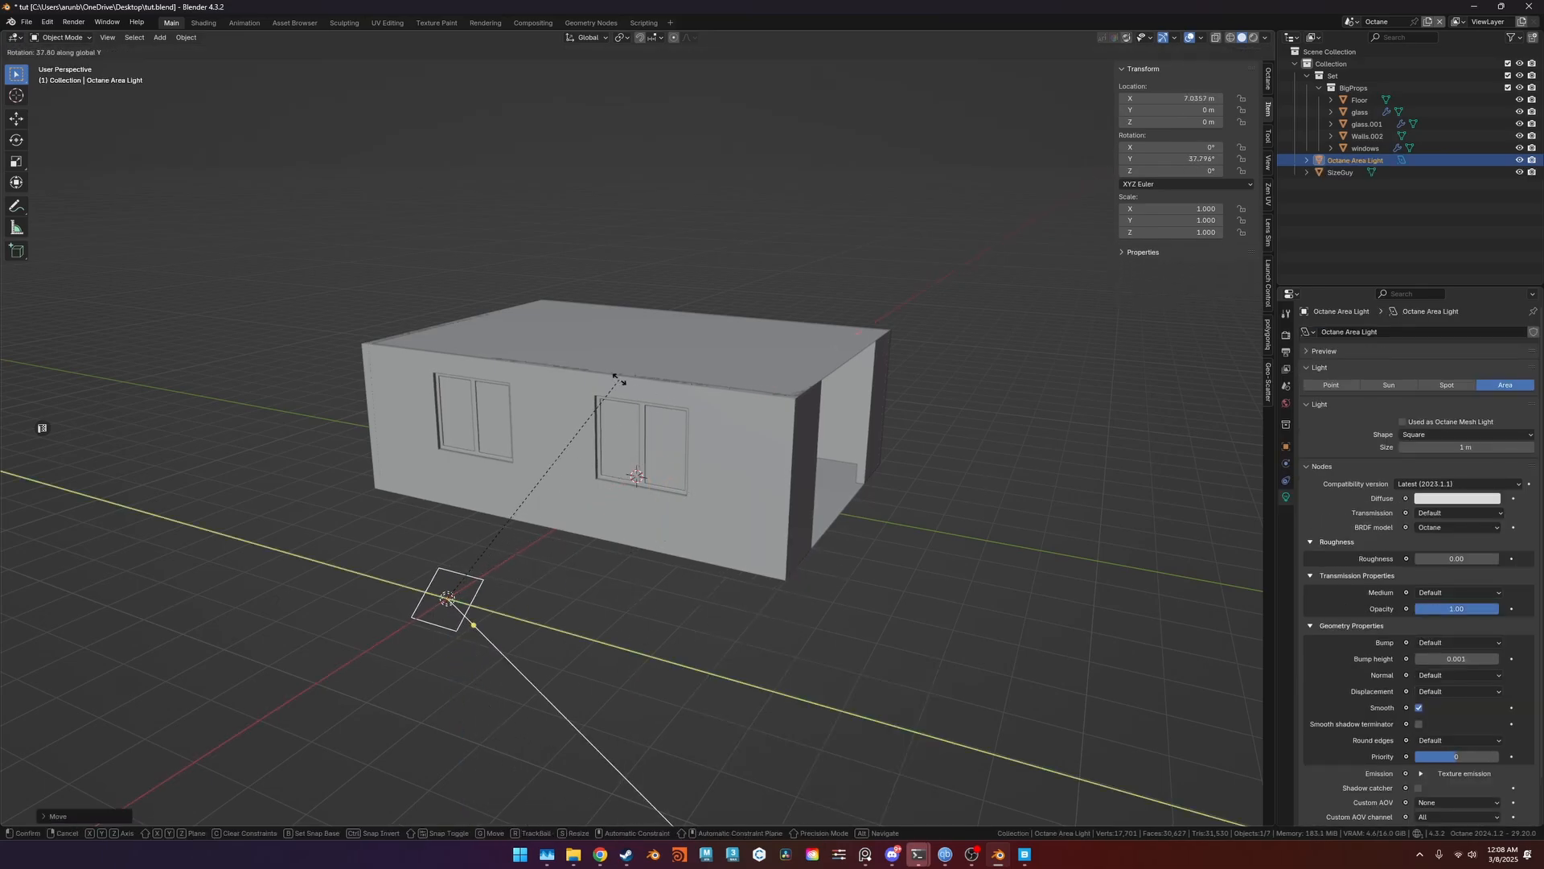
type("90")
key("Return")
key("g")
key("z")
left_click(587, 515)
Scale the area light up to about 3.24 and stretch it along Y to about 9.16 to span the window wall.
key("s")
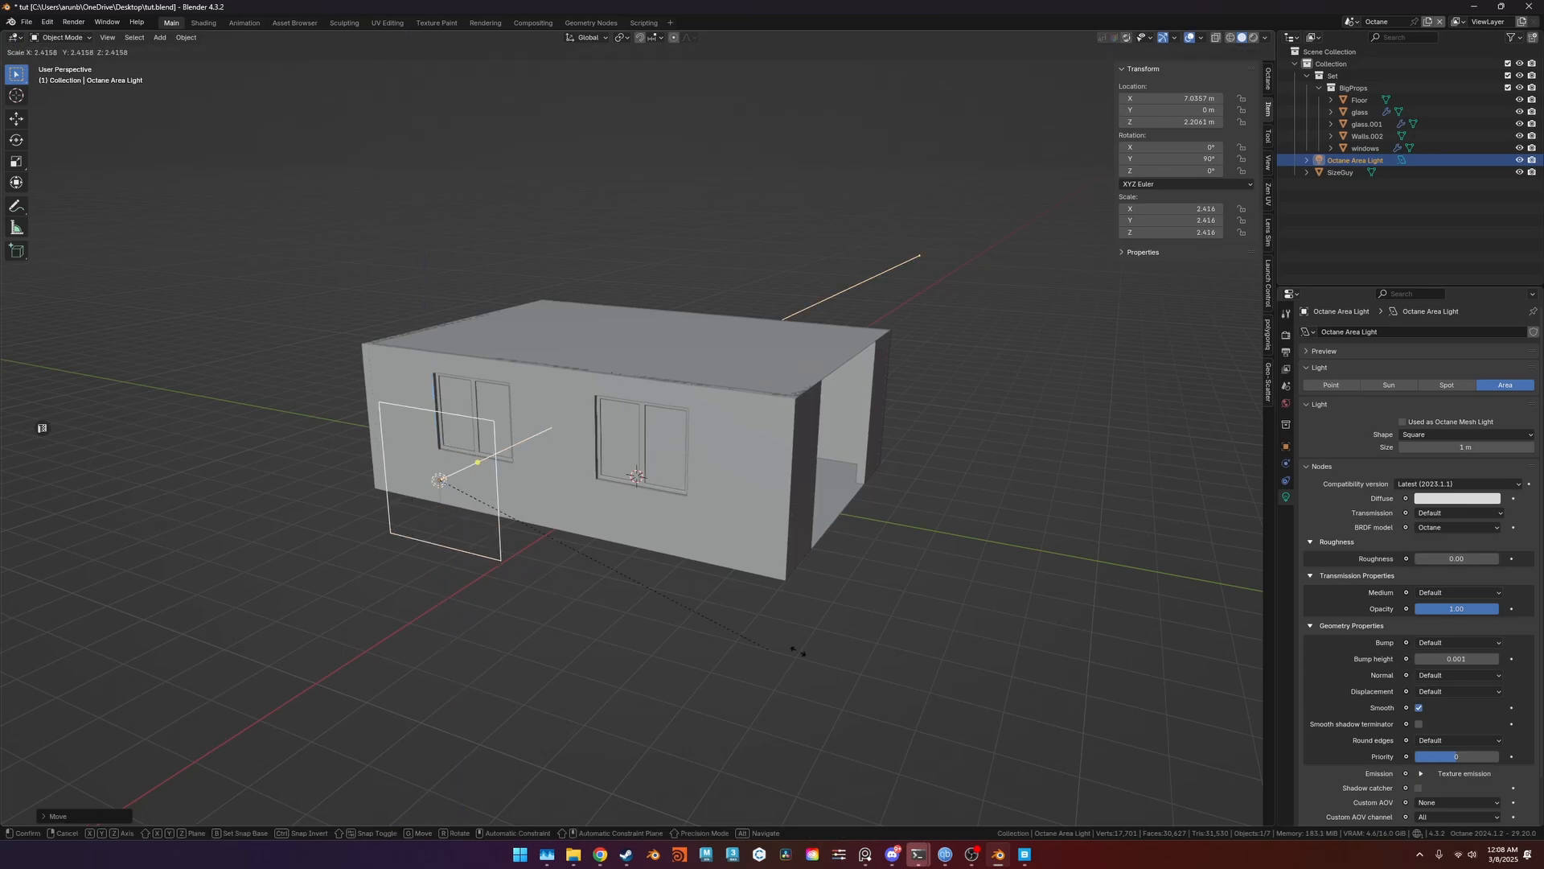
key("s")
key("y")
left_click(1058, 626)
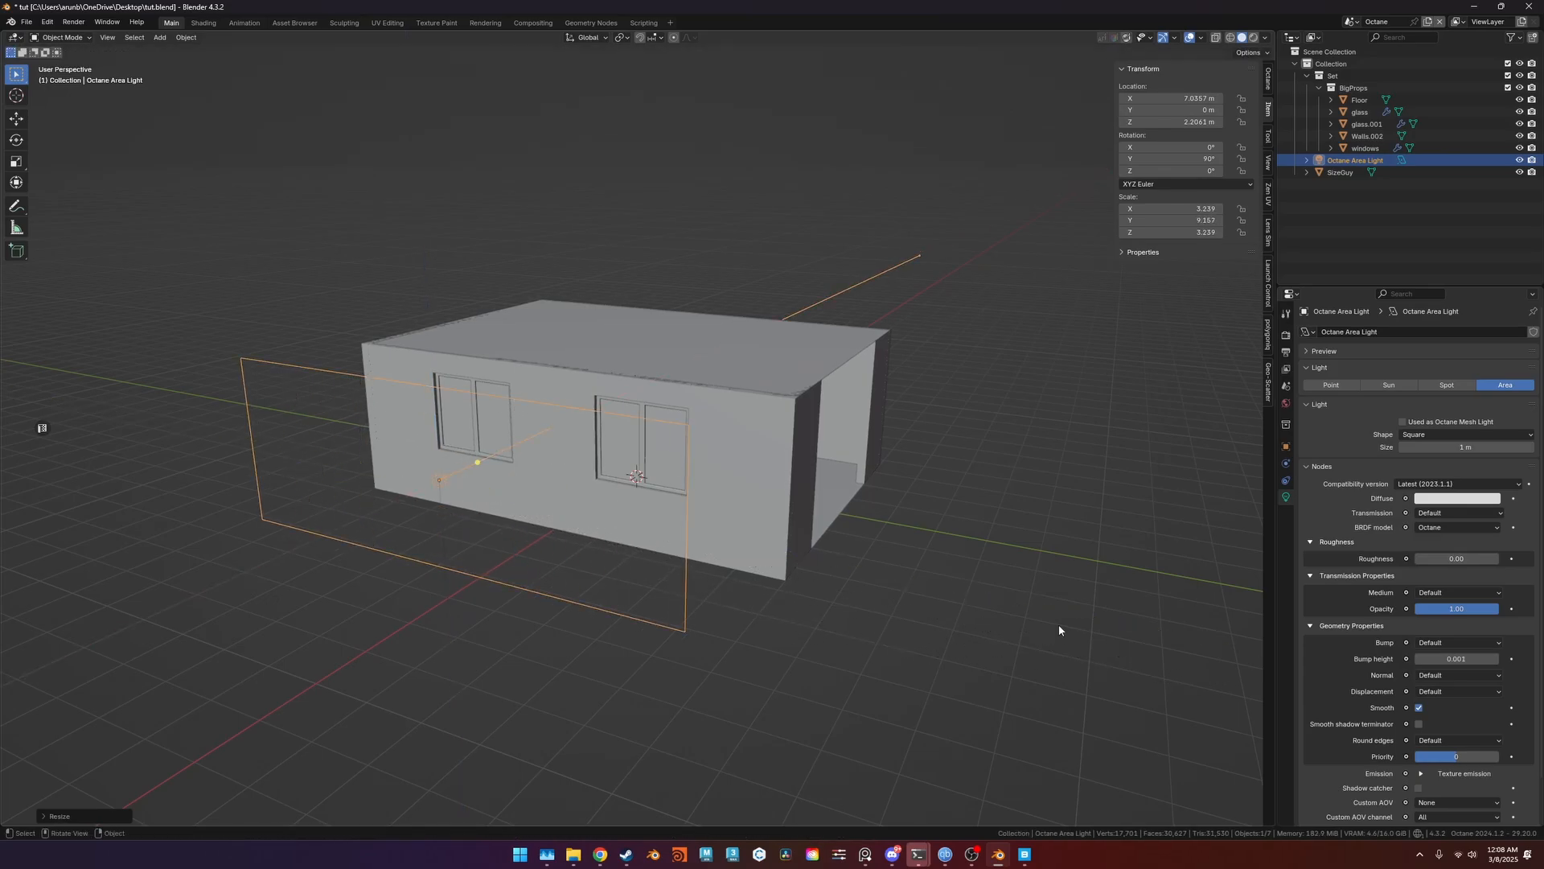
Show the scene in rendered view and set the area light's texture emission power to 5000.
key("z")
mouse_move(1058, 626)
middle_mouse_down()
mouse_move(953, 602)
mouse_move(987, 530)
mouse_move(964, 529)
middle_mouse_up()
left_click(950, 576)
scroll(1422, 724, "down", 2)
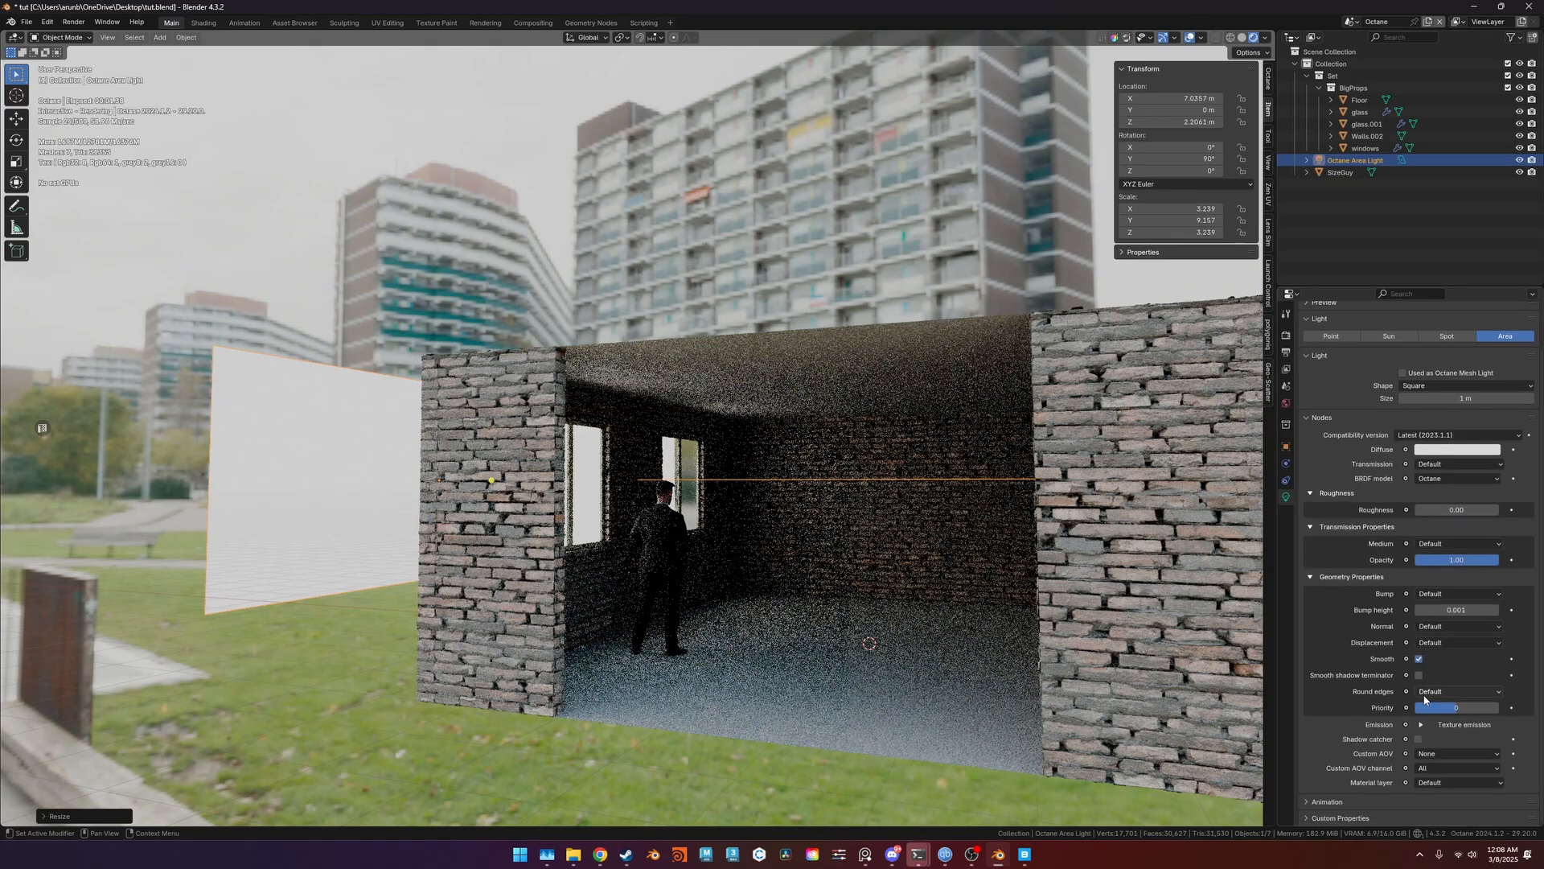
left_click(1446, 755)
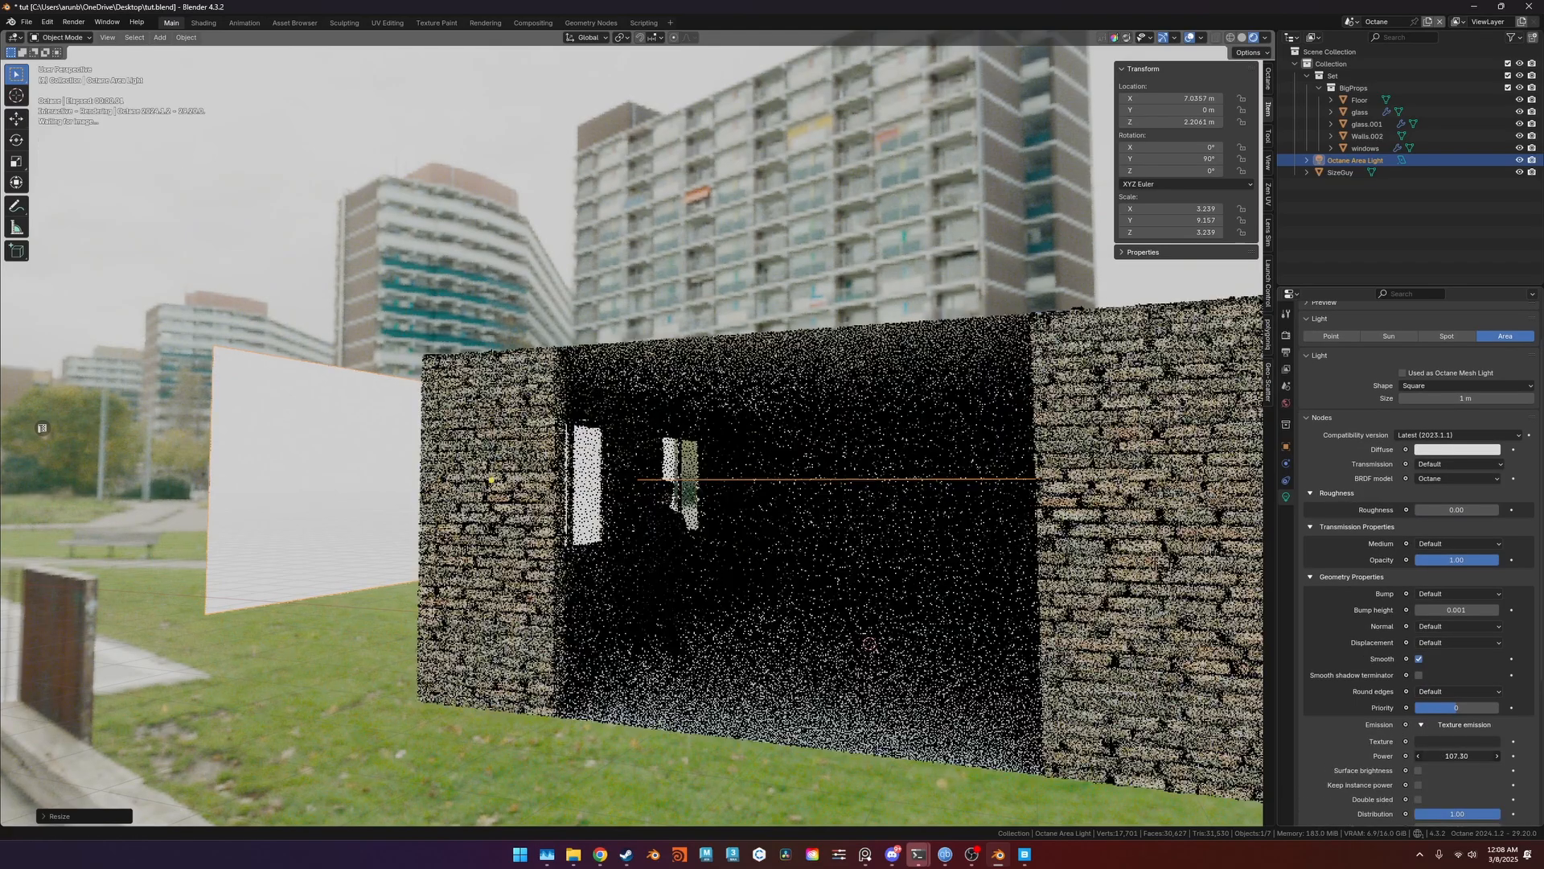
type("500")
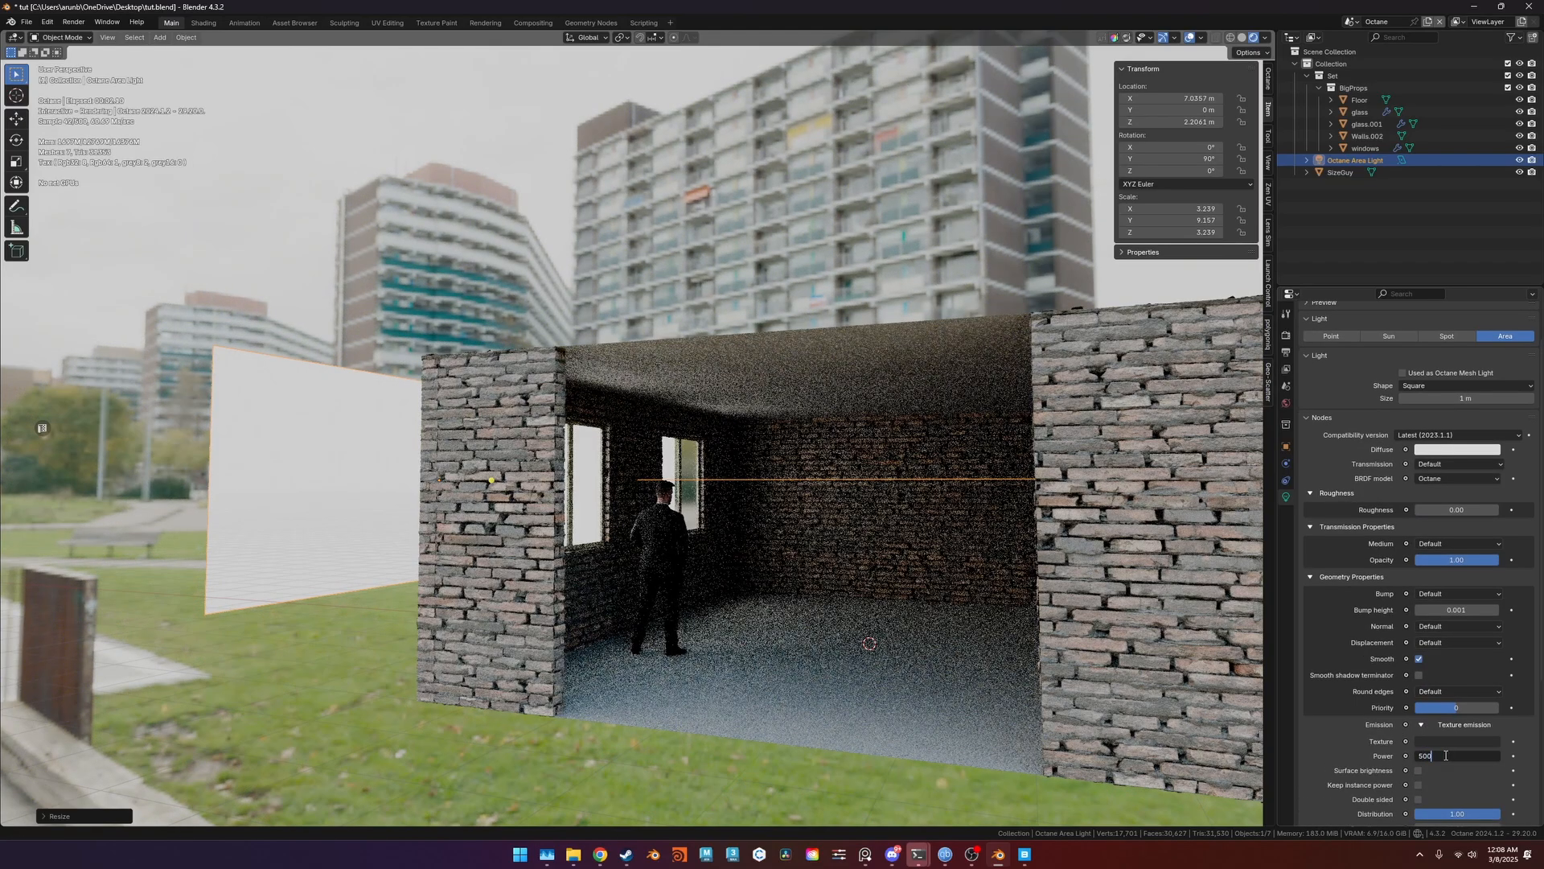
key("Return")
left_click(1445, 755)
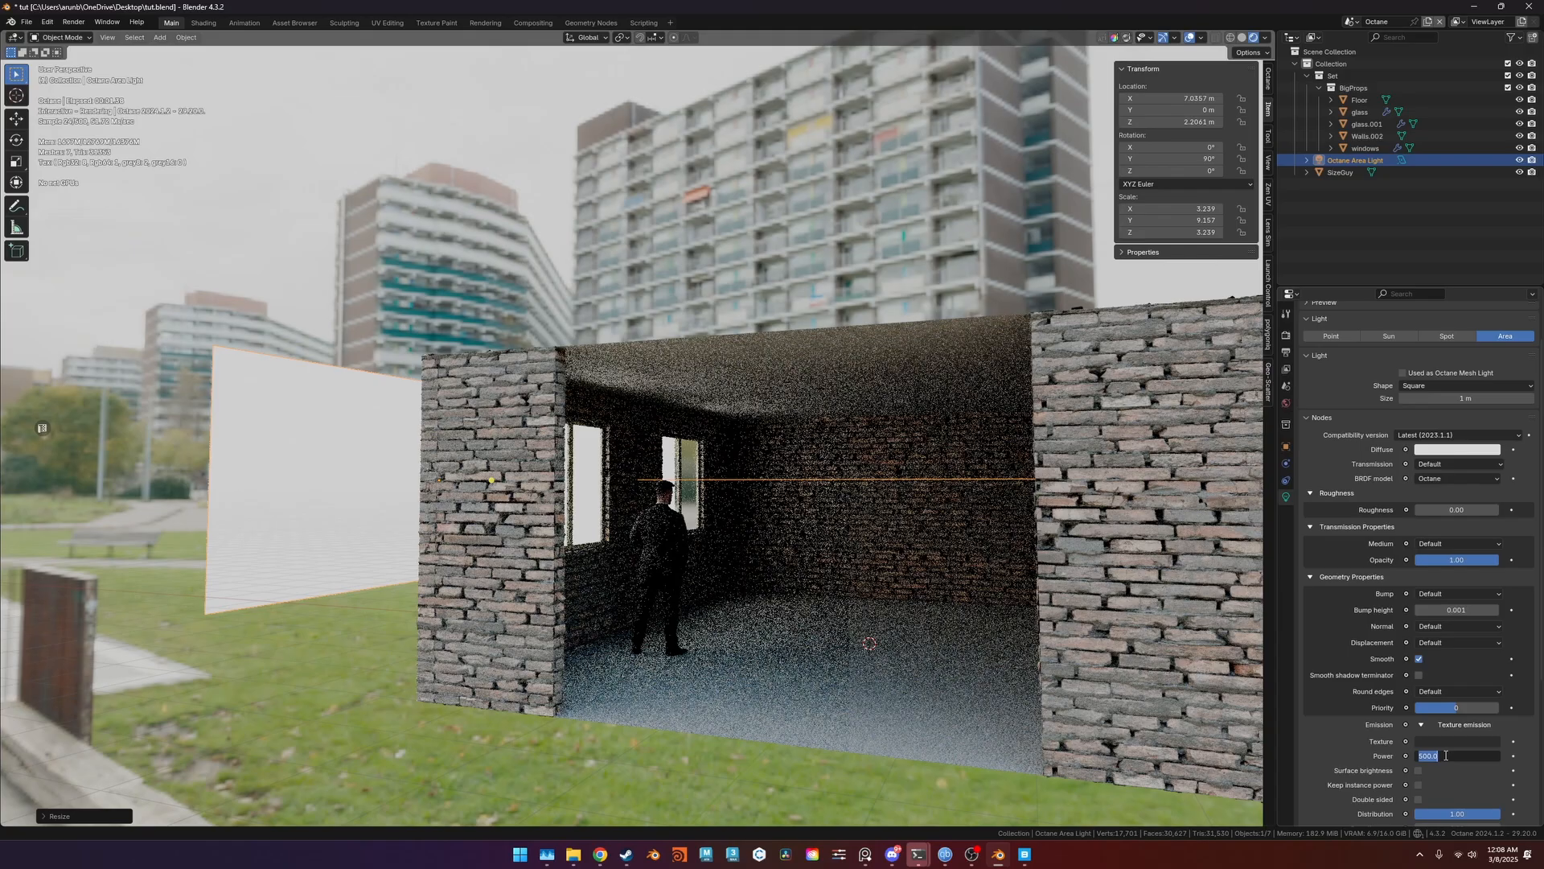
type("5000")
key("Return")
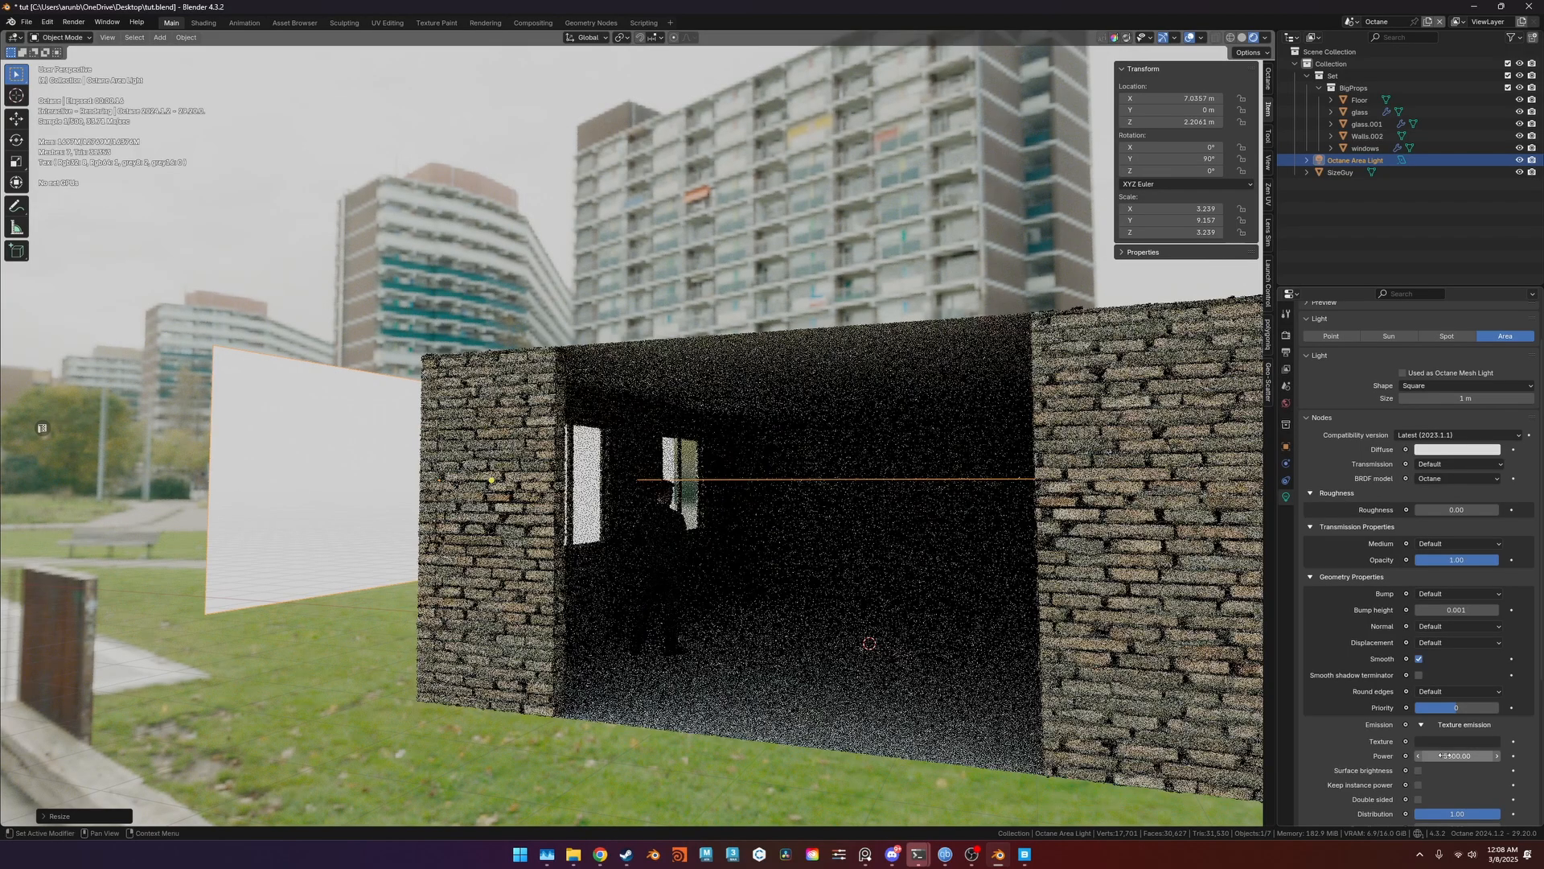
Shift the area light along Y to about -2.38 m, keeping its distance from the window wall.
key("g")
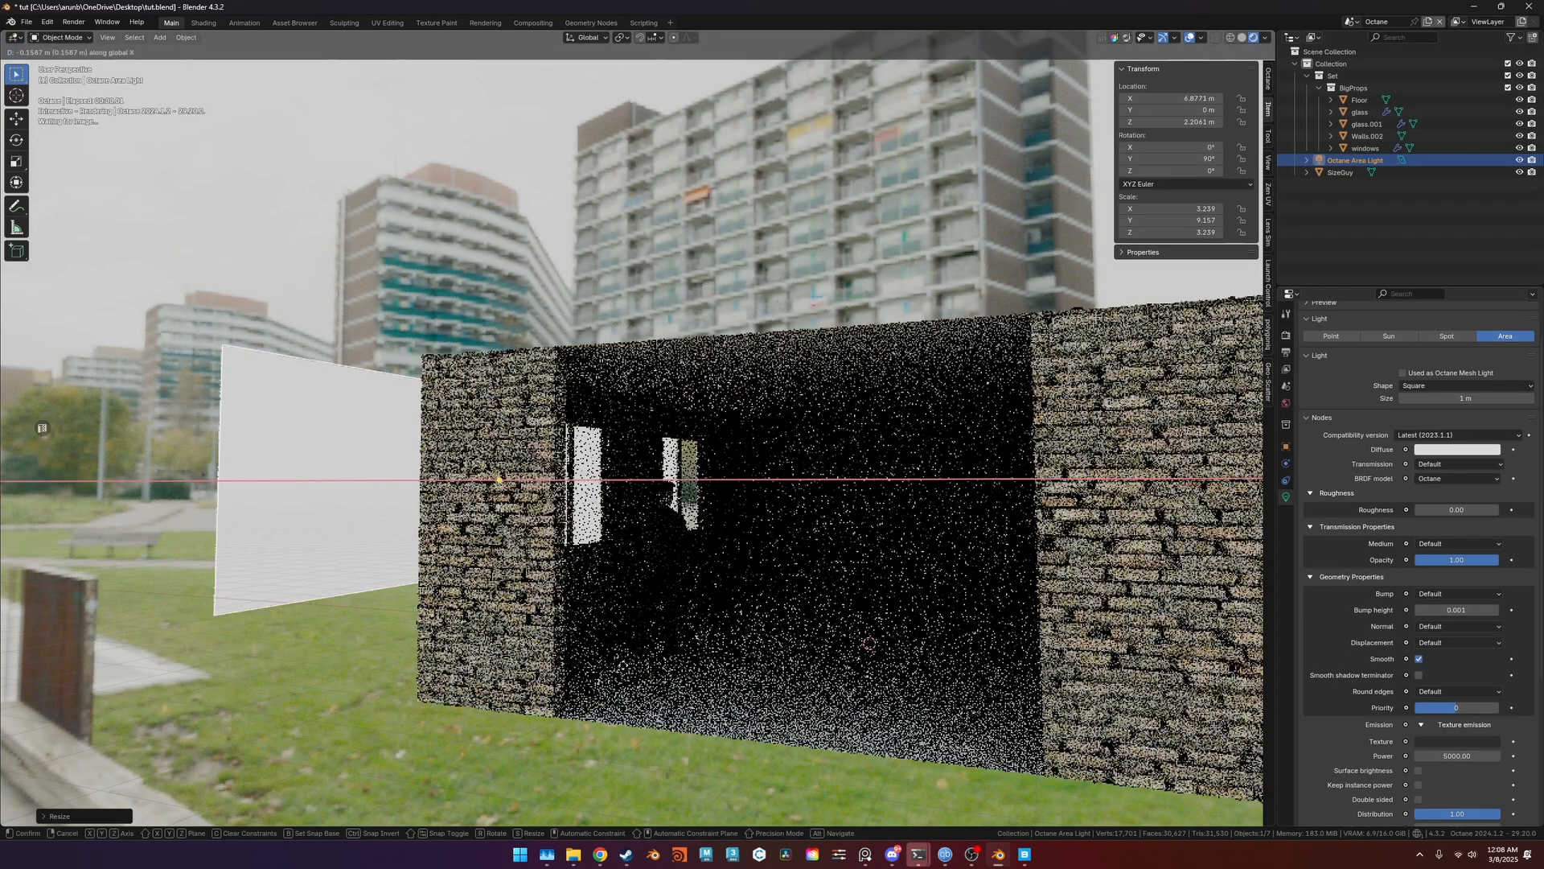
left_click(804, 592)
scroll(804, 592, "down", 5)
middle_click_drag(804, 592, 607, 563)
middle_click_drag(711, 465, 745, 487)
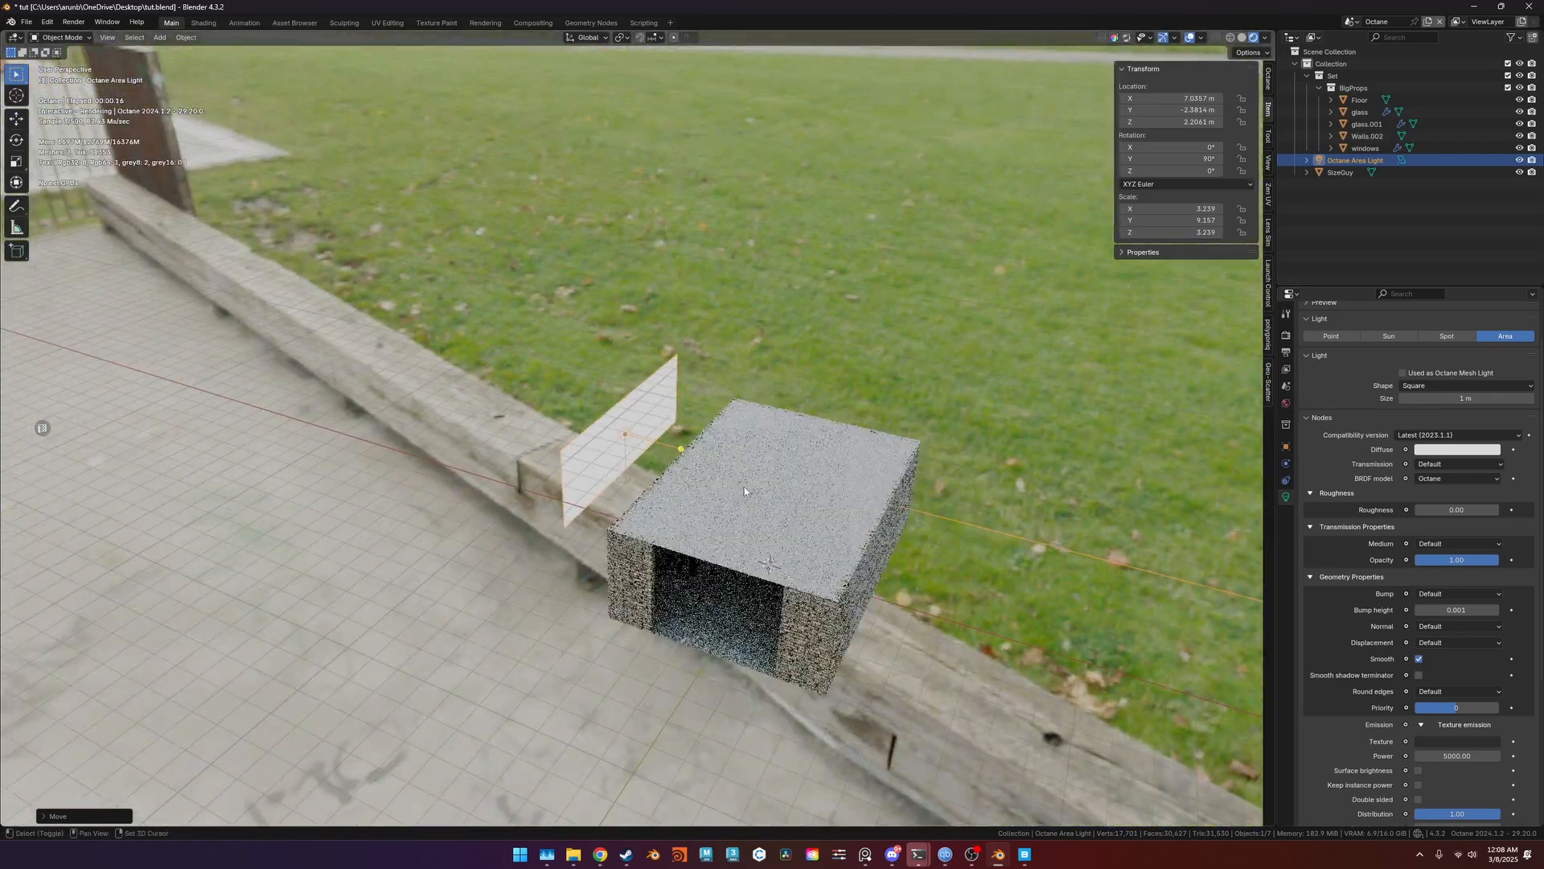
Duplicate the area light horizontally to the front of the room's open side and rotate the copy 90° about Z.
key("shift+d")
key("shift+z")
left_click(669, 726)
type("rz")
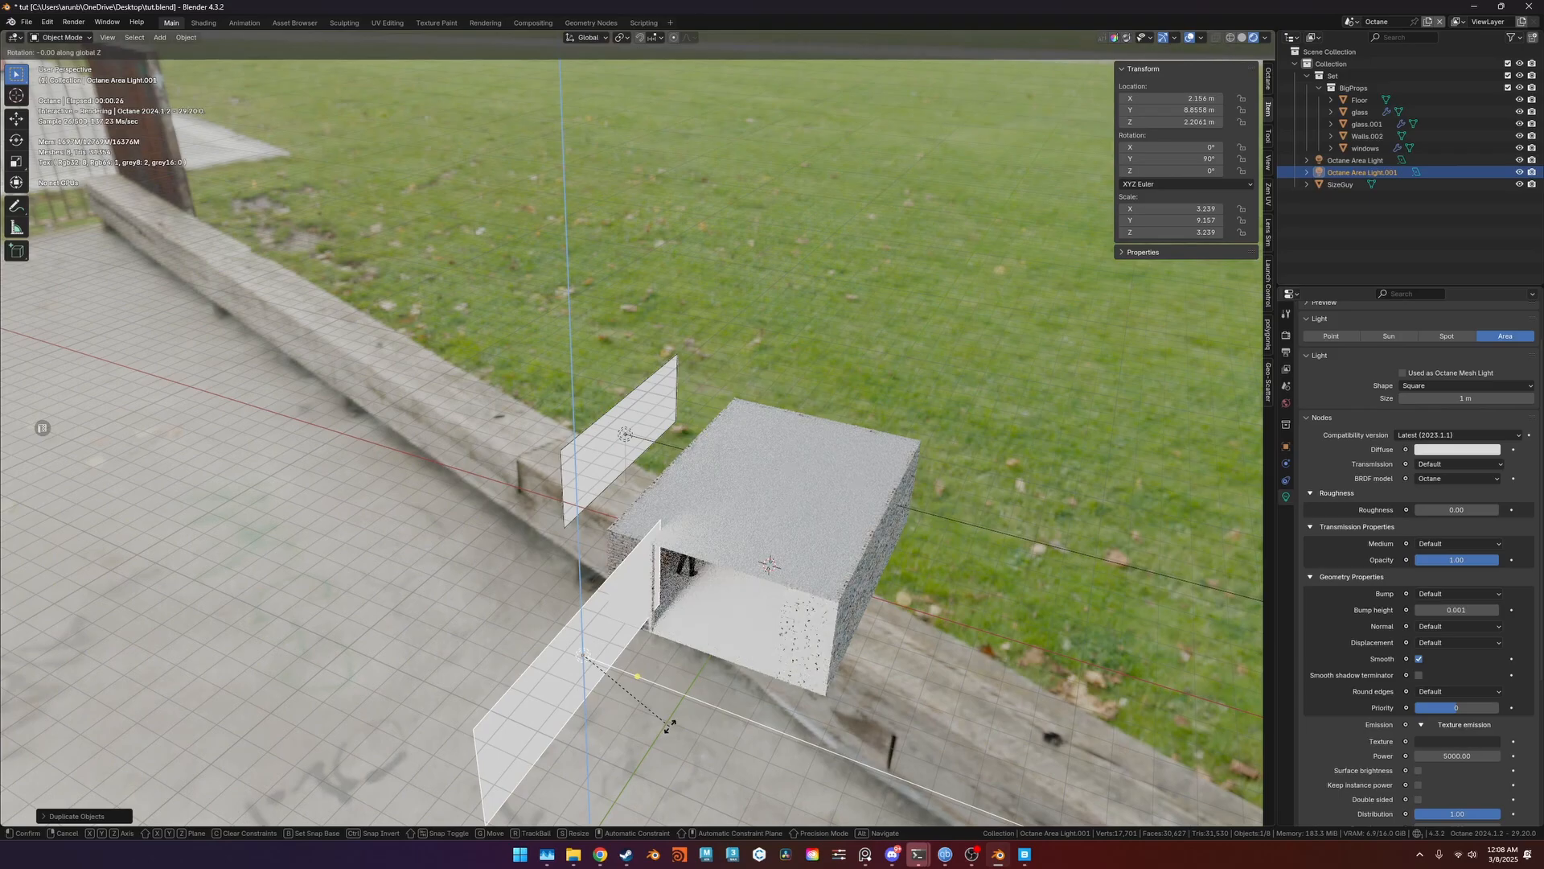
type("-90")
key("Return")
key("ctrl+z")
type("rz90")
key("Return")
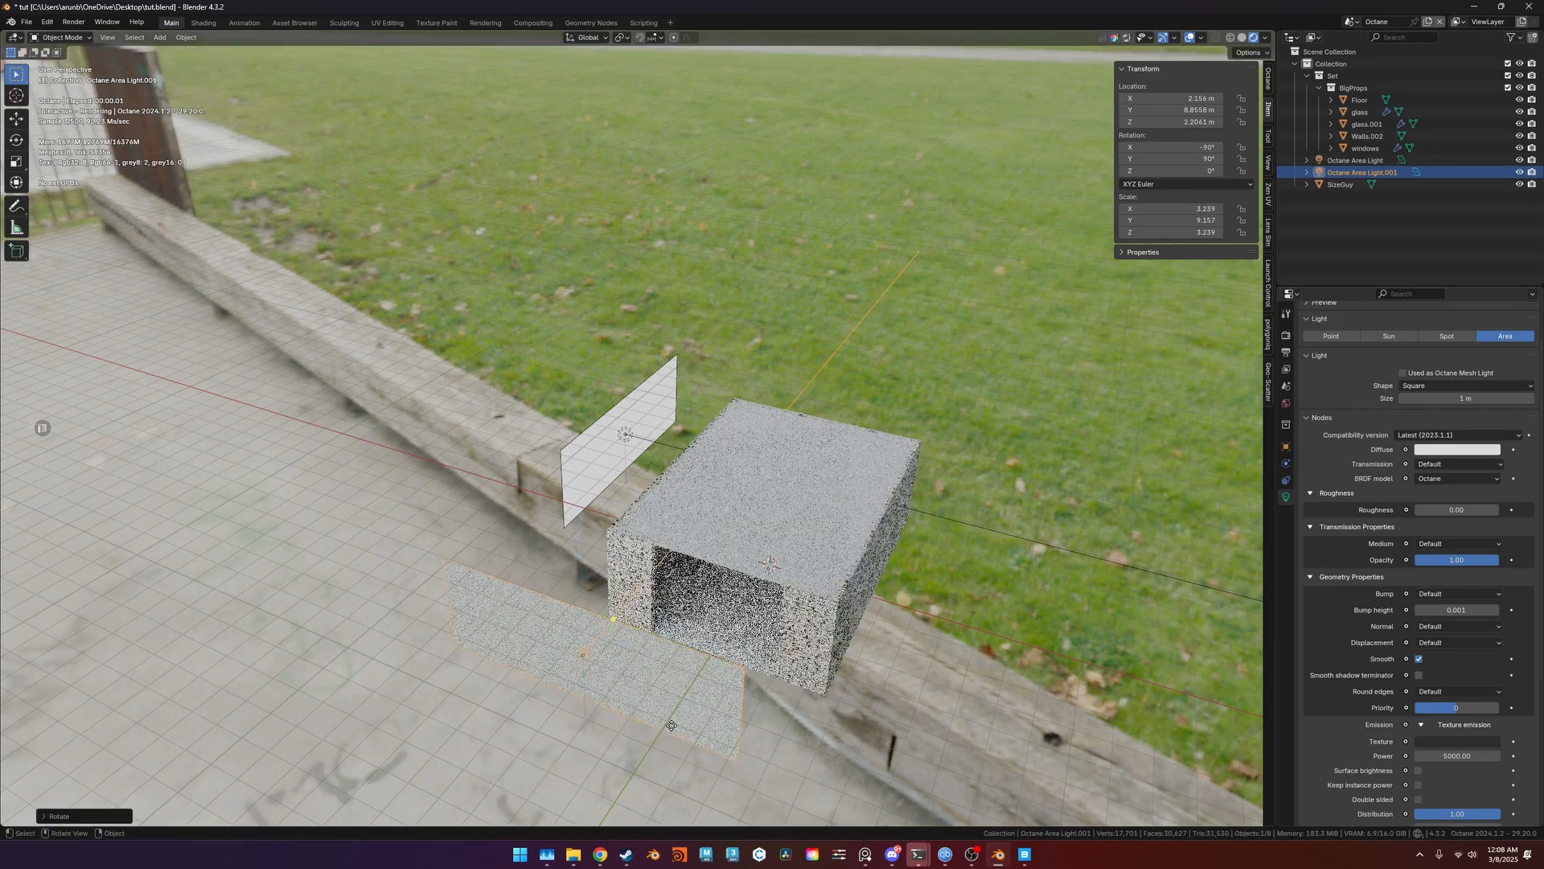
Center the duplicated light on the opening at about X 0.03 m and stretch it vertically to a scale of about 6.63.
key("g")
key("x")
left_click(732, 777)
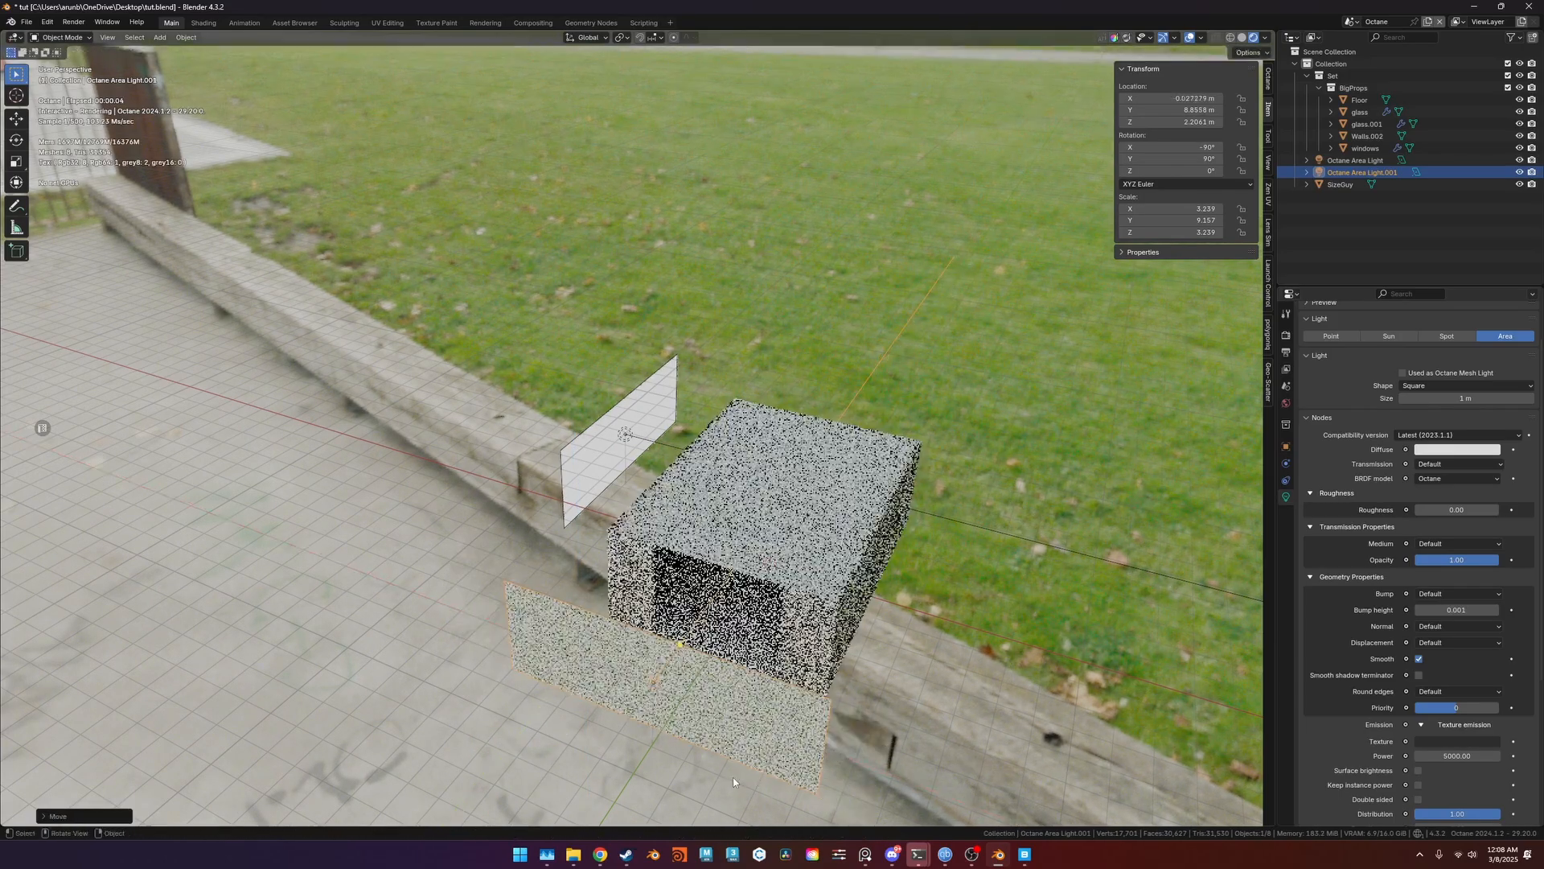
middle_click_drag(860, 724, 810, 708)
key("s")
key("z")
left_click(969, 700)
Move the duplicated area light away from the room's opening along Y to about 11.45 m.
middle_click_drag(925, 702, 874, 710)
key("g")
key("x")
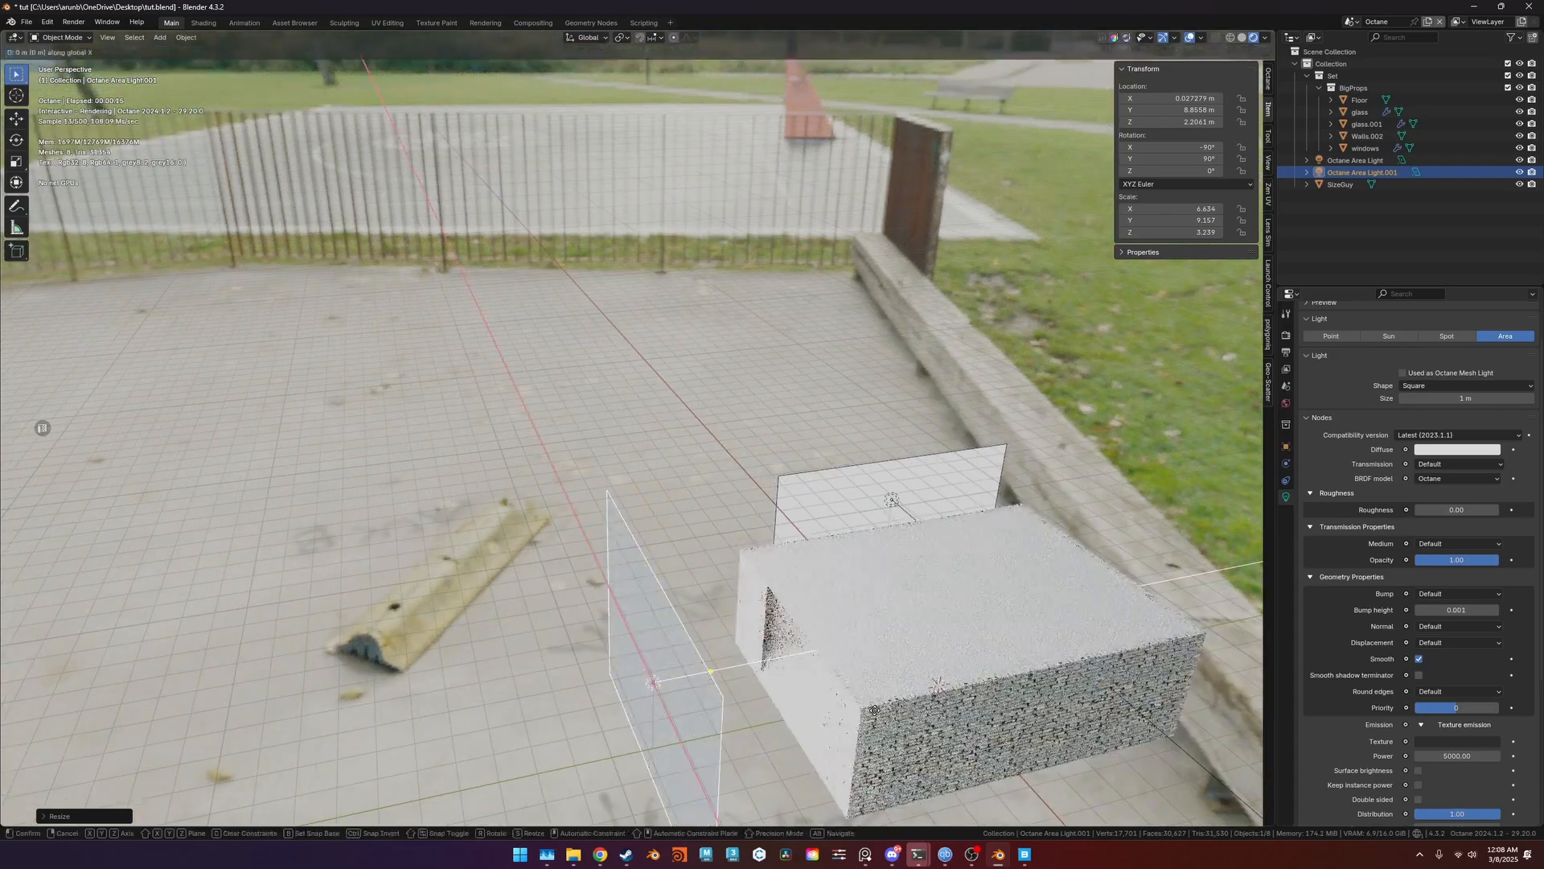
key("y")
left_click(780, 724)
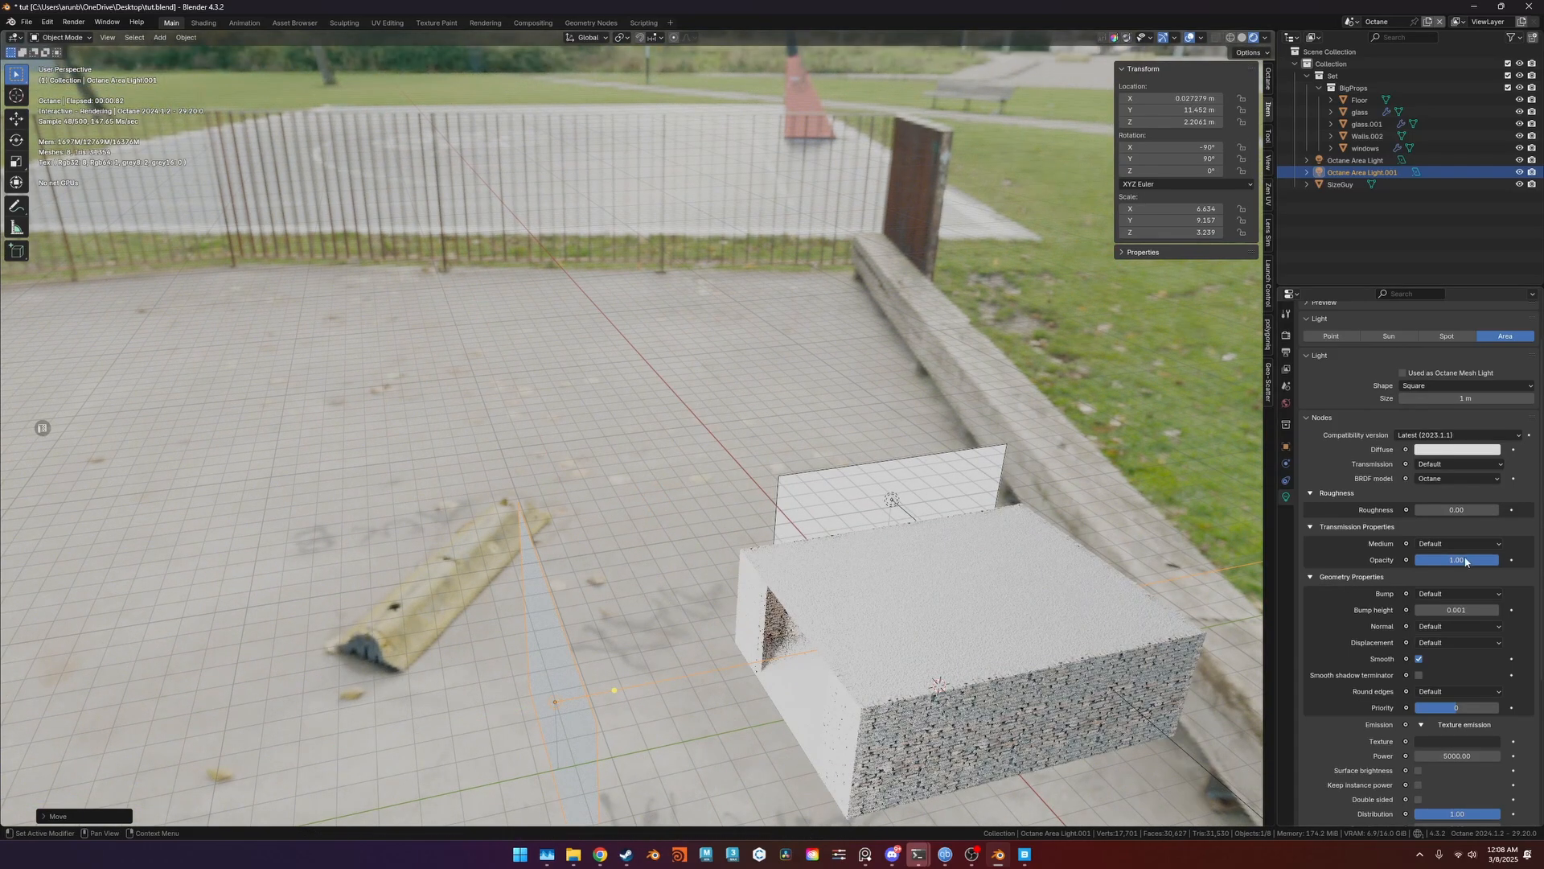
Set the opacity of both area lights to 0 so their panels are hidden in the render.
left_click_drag(1466, 561, 1414, 561)
left_click(978, 495)
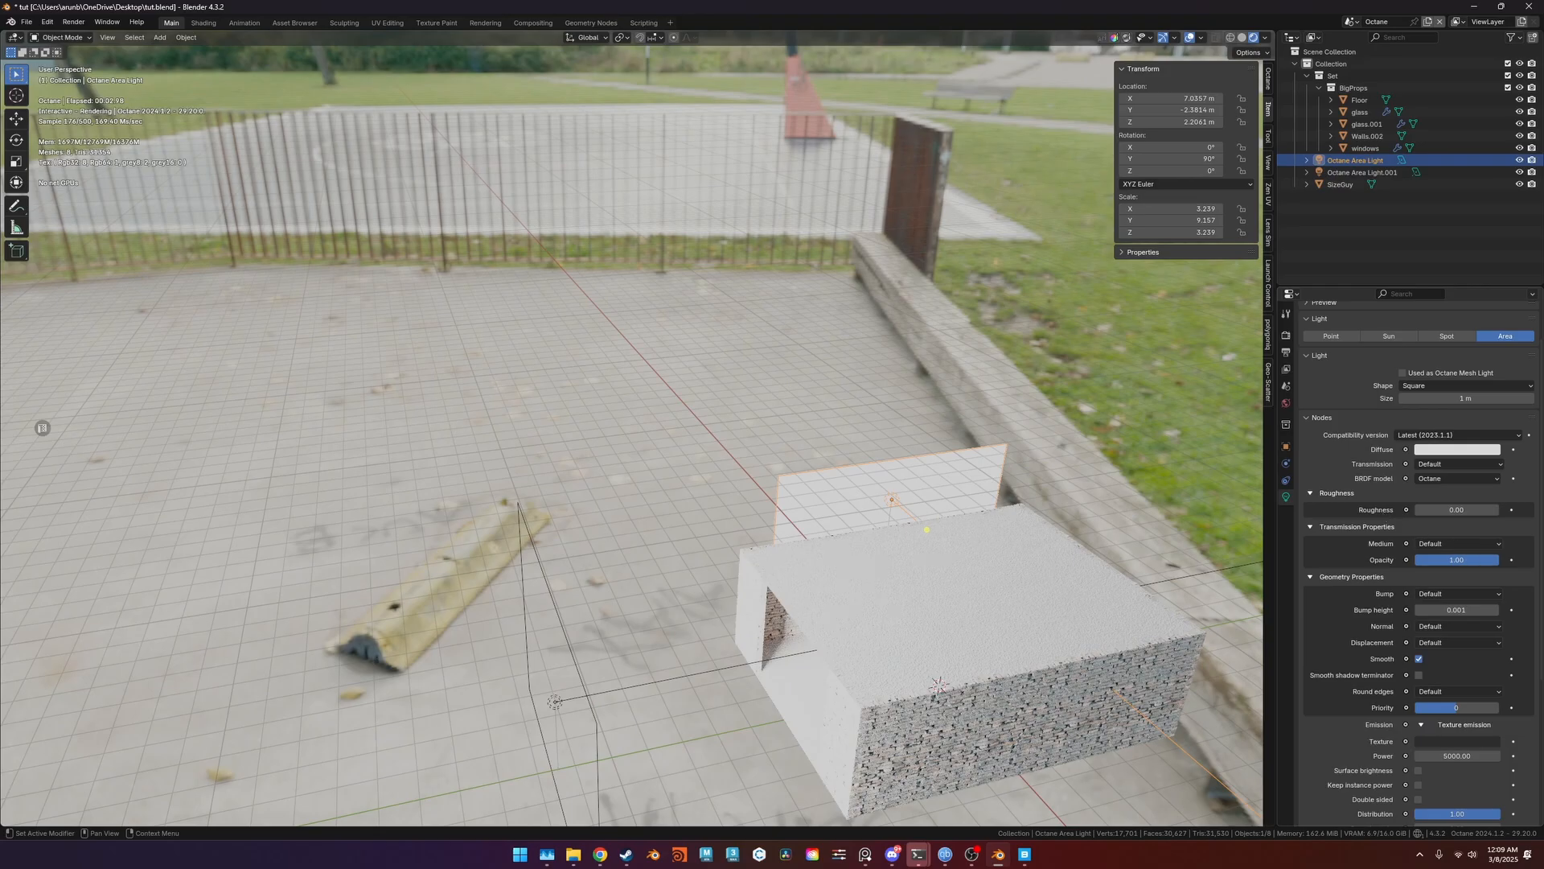
left_click_drag(1465, 561, 1145, 563)
Frame the SizeGuy figure inside the room, add a camera and align it to the current view.
middle_click_drag(620, 553, 1053, 621)
left_click(1001, 562)
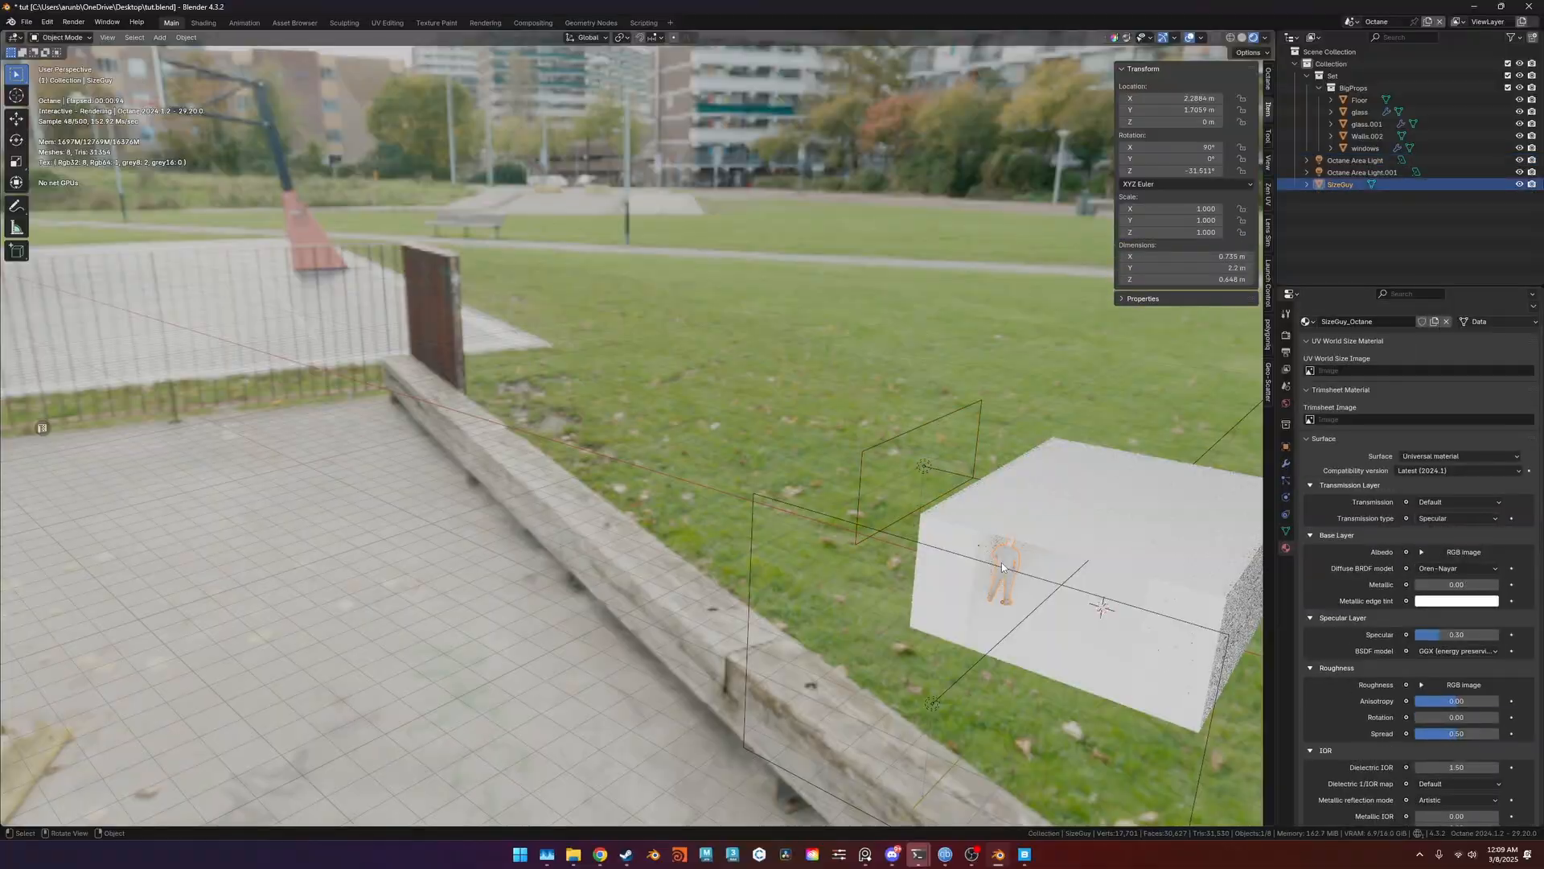
key("KP_Decimal")
middle_click_drag(995, 561, 806, 557)
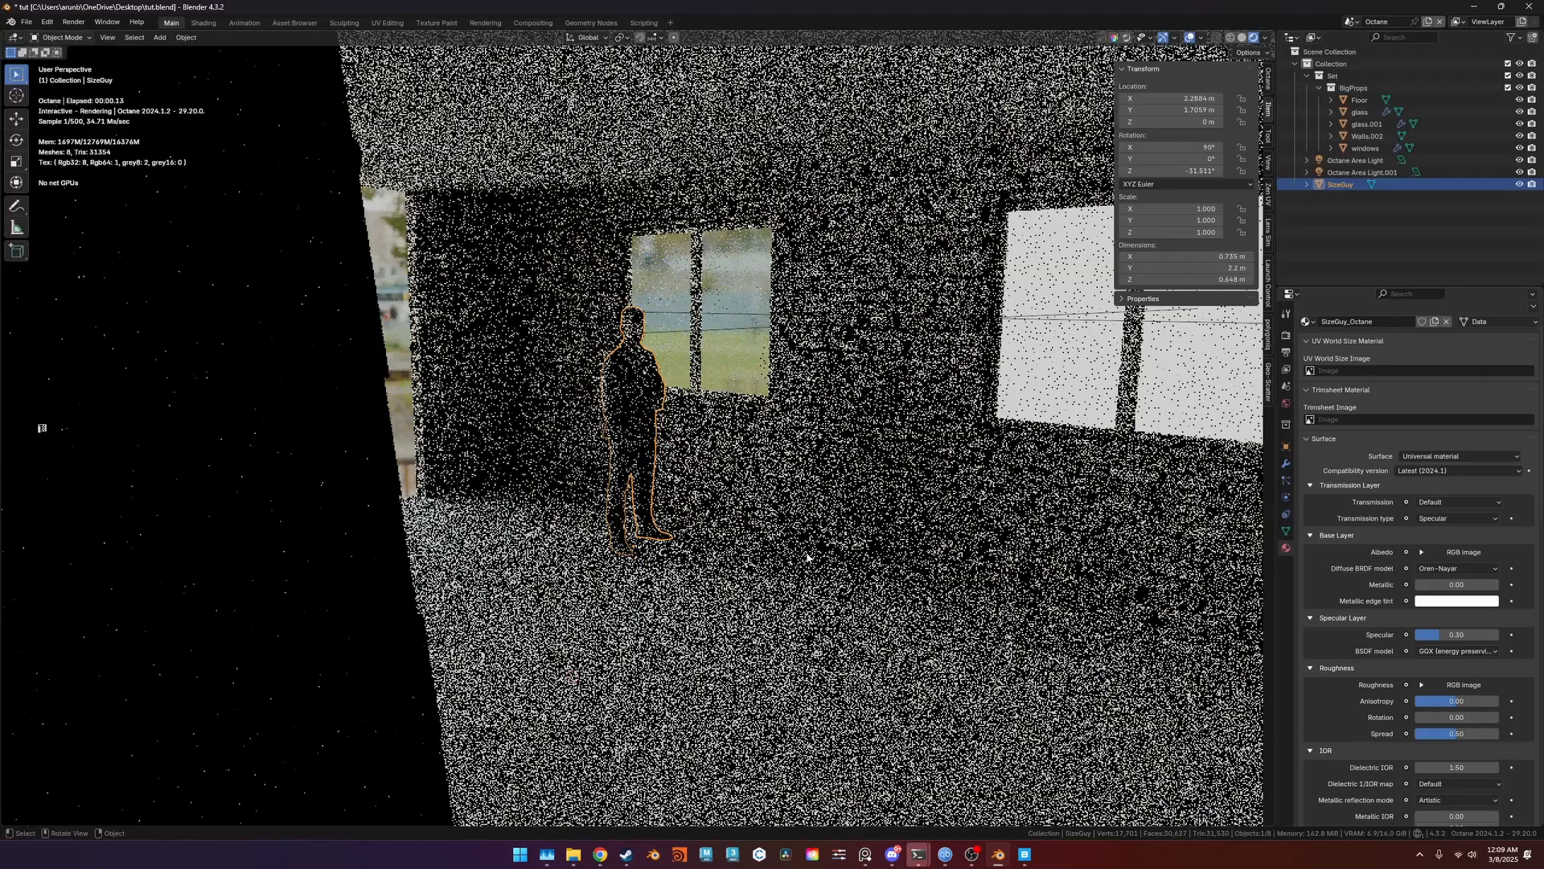
scroll(807, 555, "up", 4)
key("shift+a")
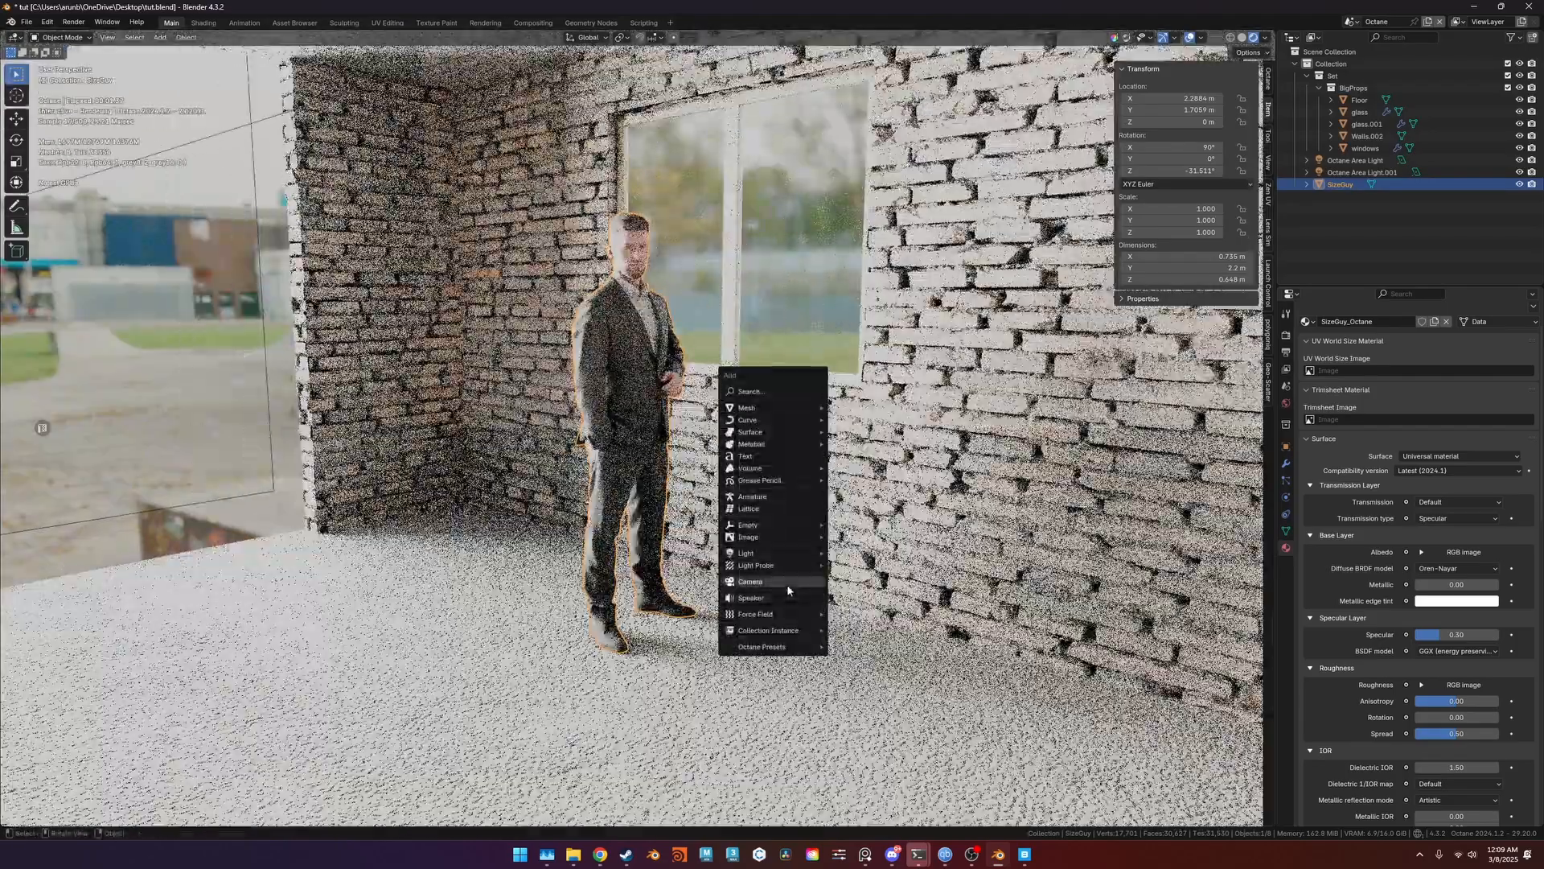
left_click(787, 584)
middle_click_drag(787, 584, 580, 599)
key("ctrl+alt+KP_0")
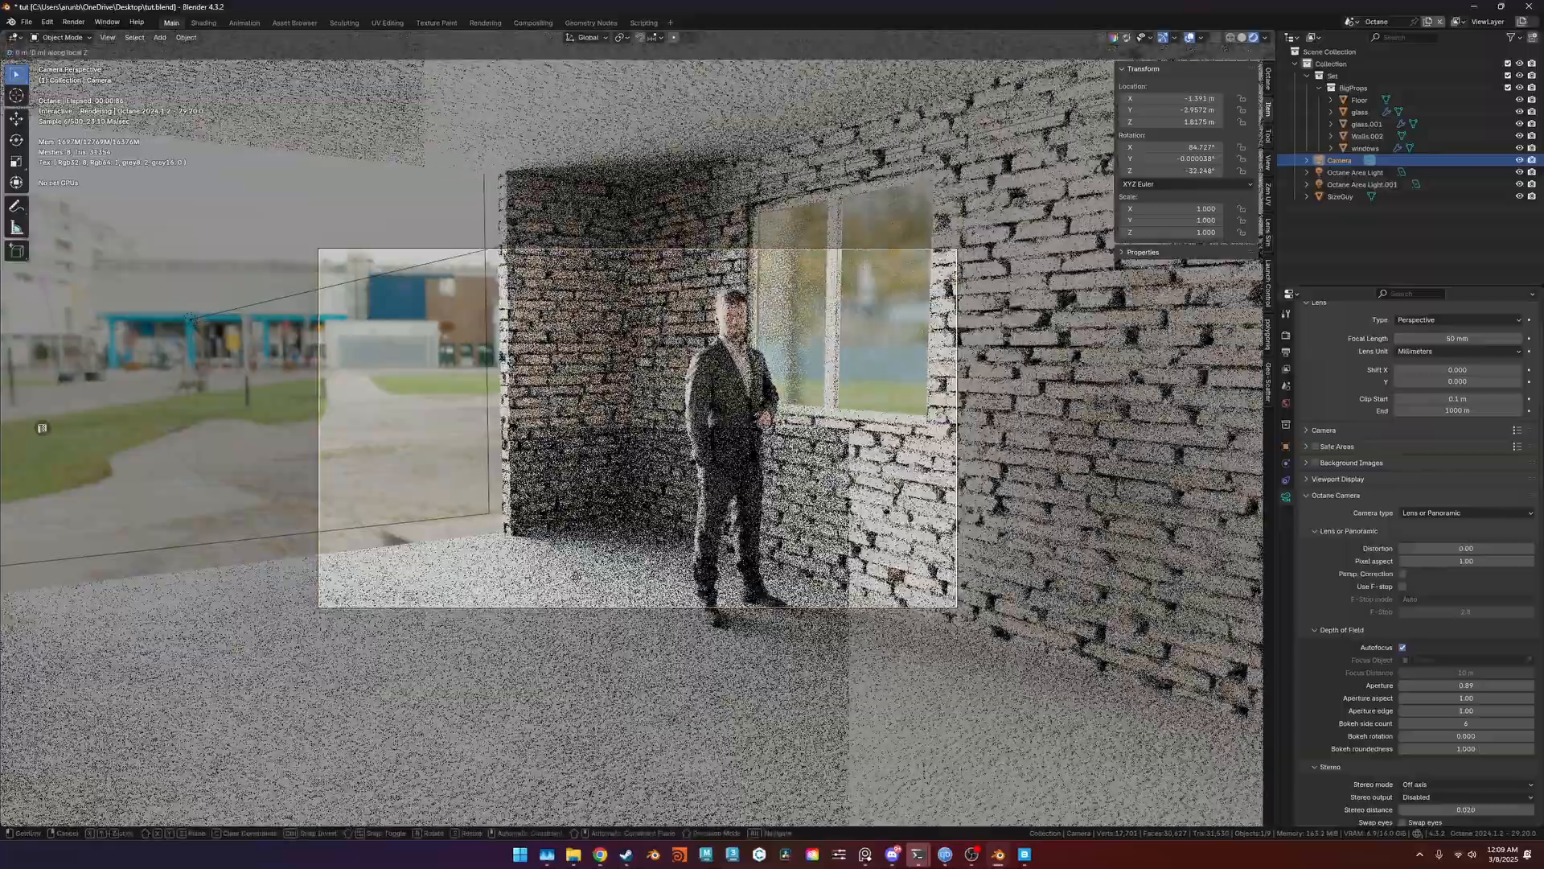
Move the camera backward along its local Z to about Y -5.78 m, behind the rear wall, and adjust its rotation.
key("g")
key("z")
key("z")
left_click(598, 704)
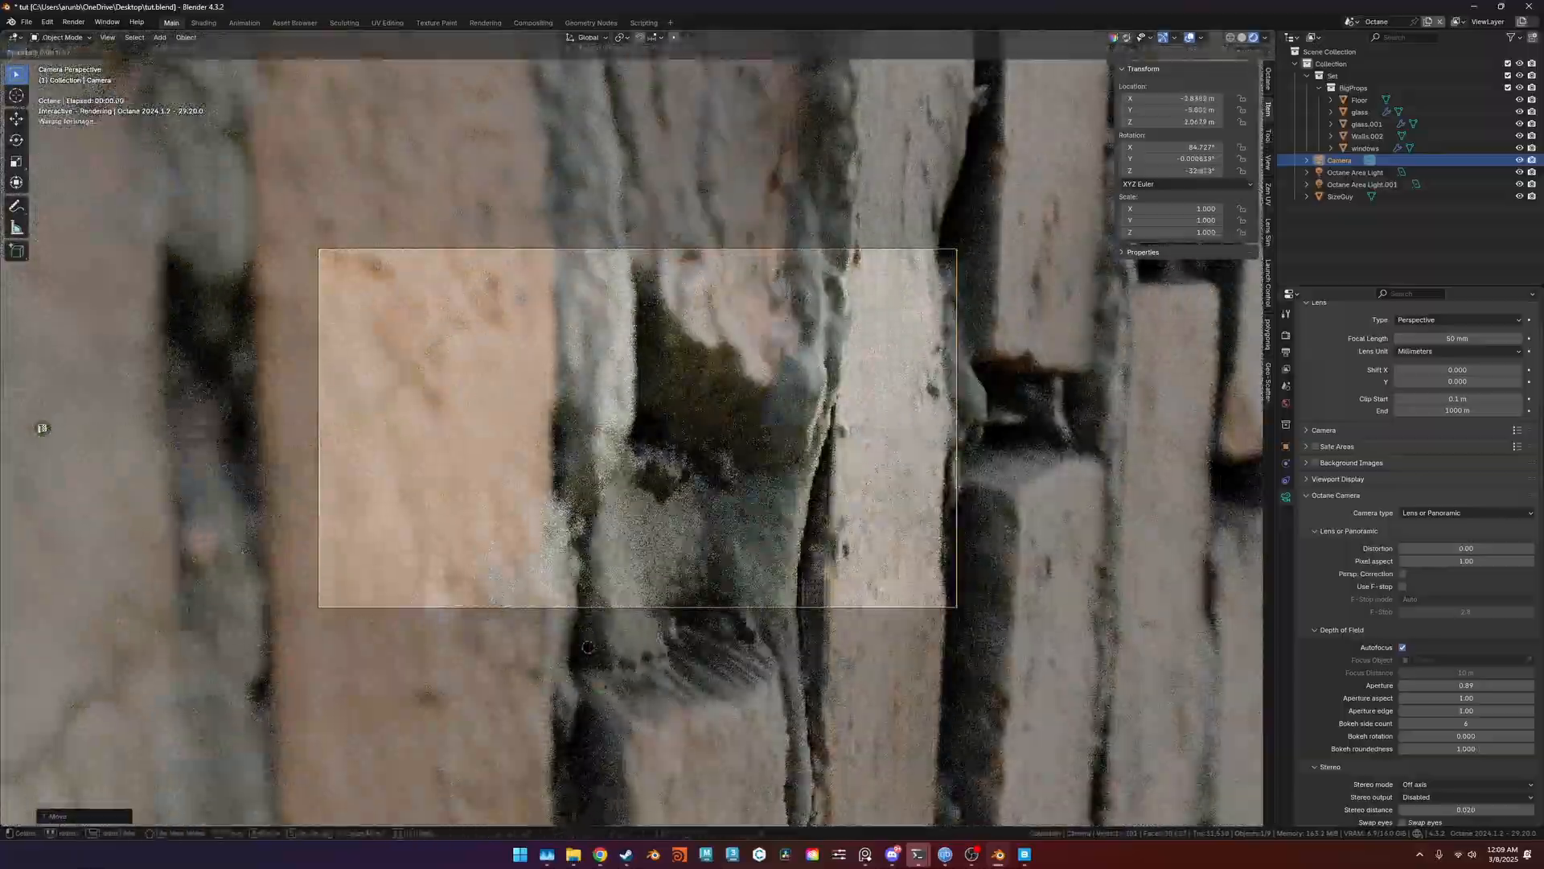
key("r")
key("r")
left_click(629, 708)
key("g")
key("z")
key("z")
left_click(635, 631)
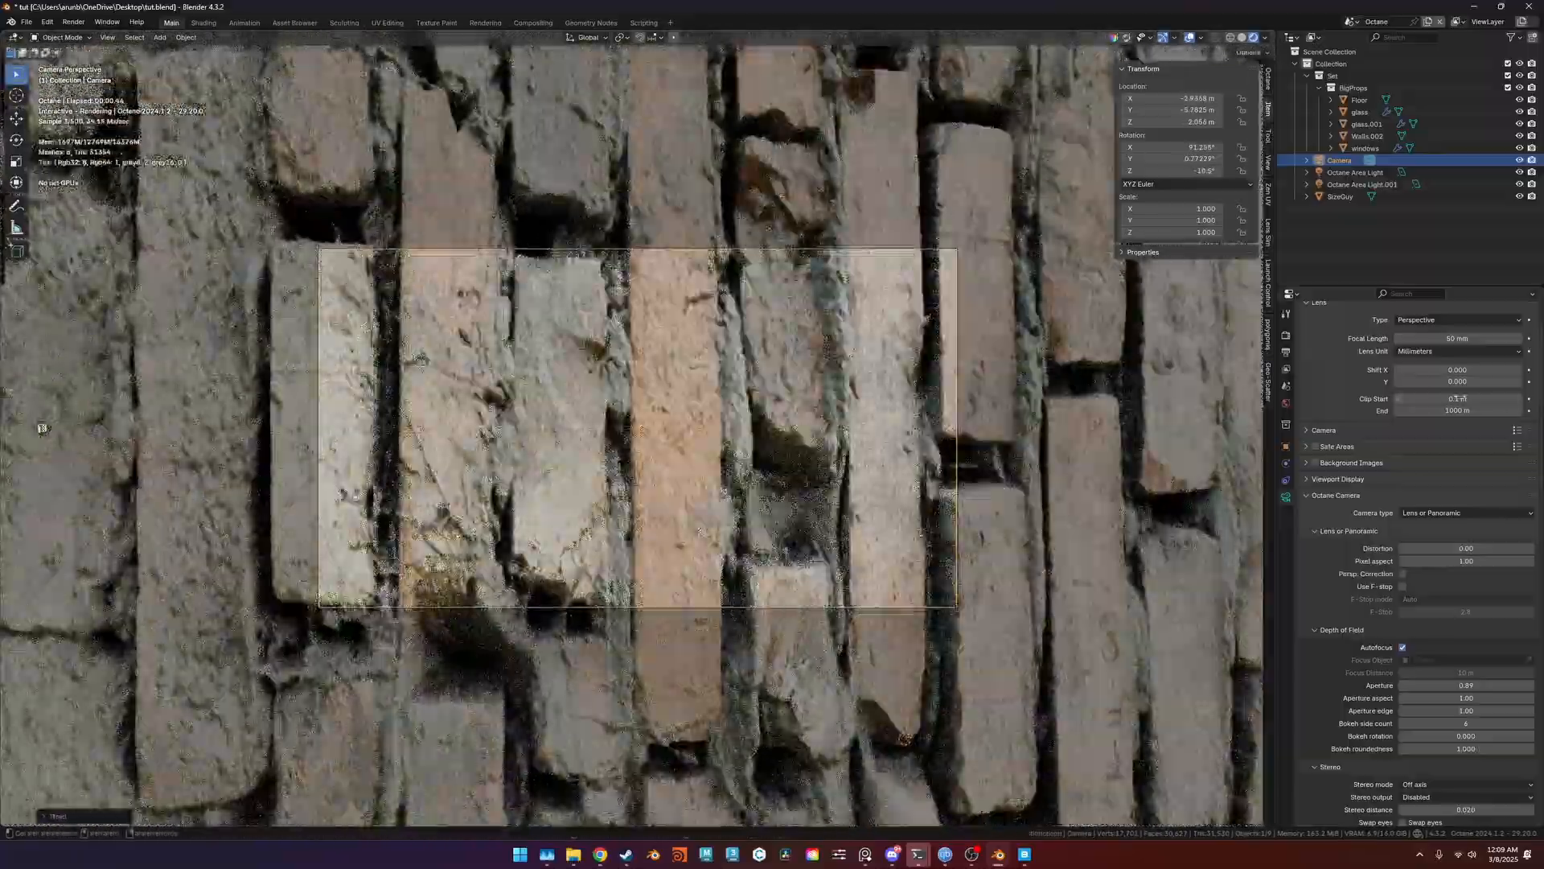
Set the camera's focal length to 35 mm and its clip start to about 1.38 m to see through the wall.
key("Return")
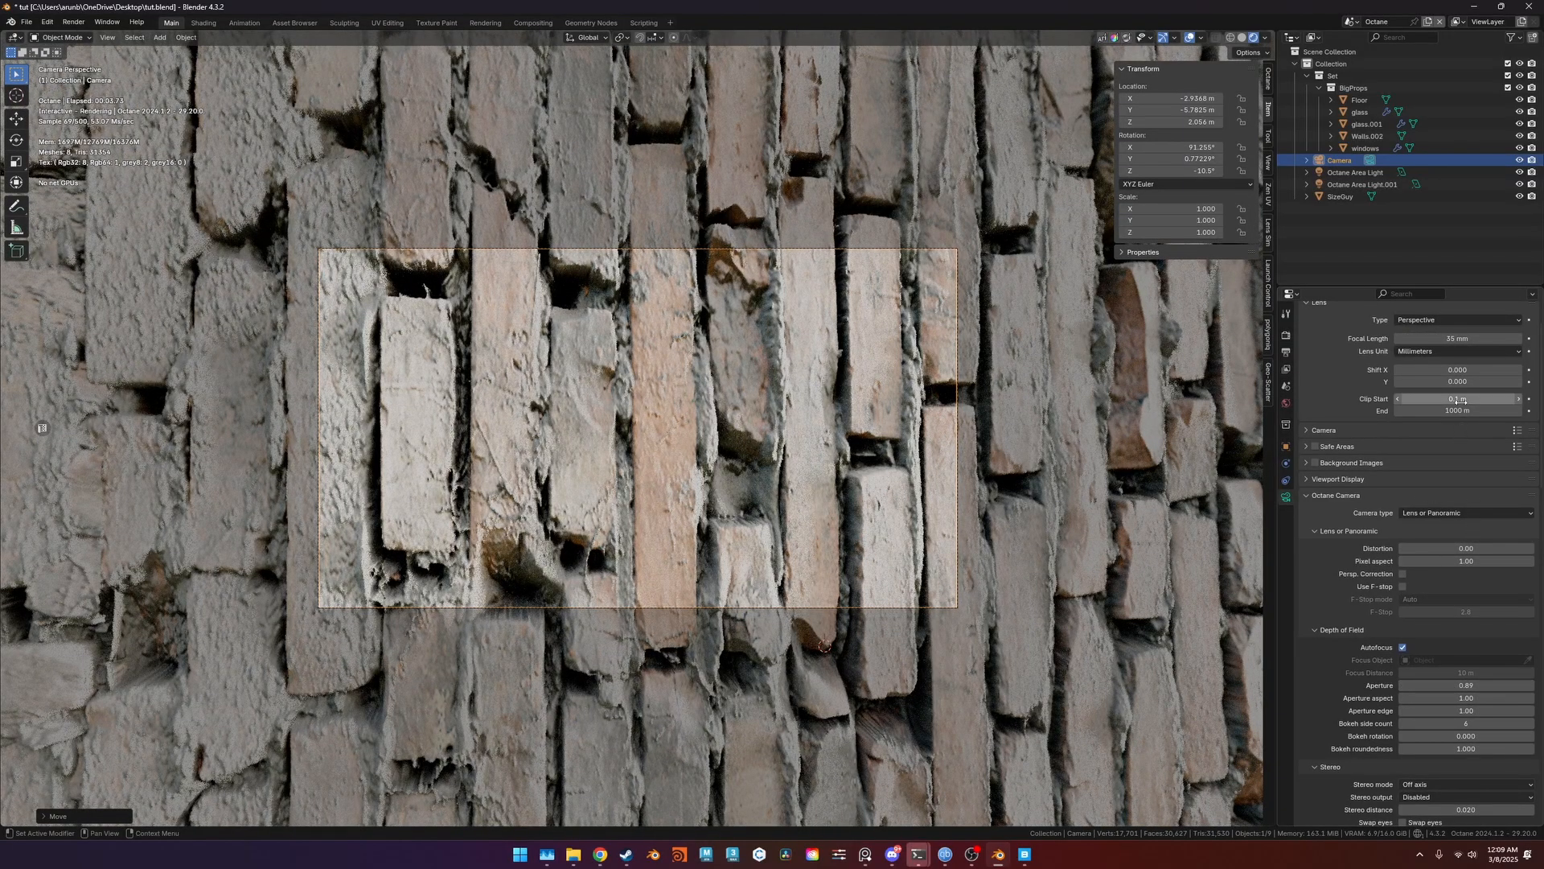
mouse_move(1459, 400)
left_mouse_down()
mouse_move(1488, 400)
mouse_move(1438, 399)
left_mouse_up()
Rotate the camera freely to frame the open side of the room with SizeGuy and the window wall.
key("r")
key("r")
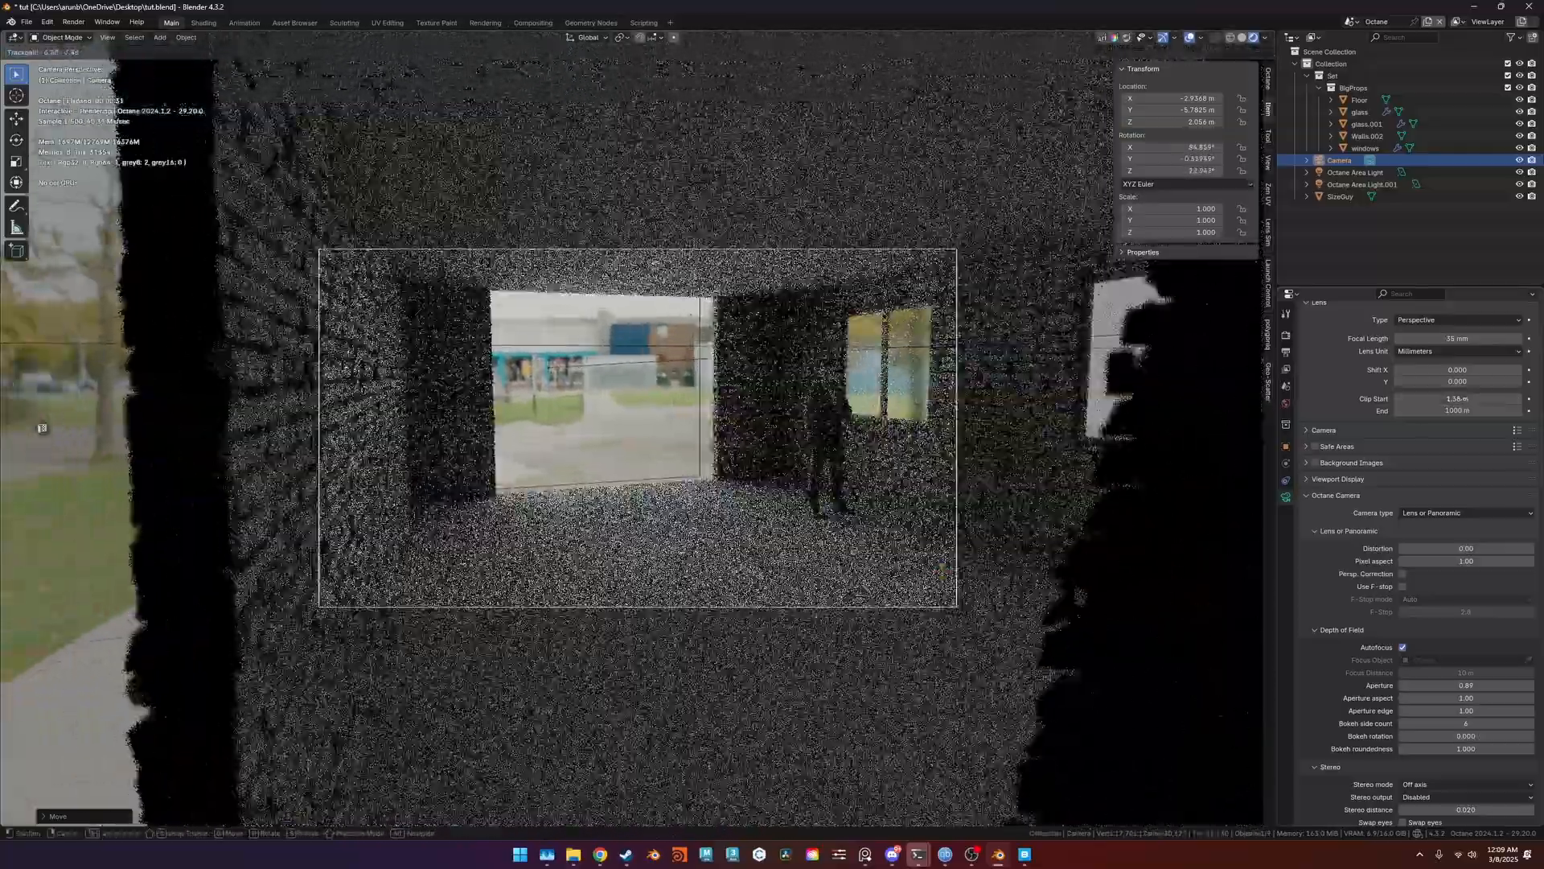
left_click(944, 576)
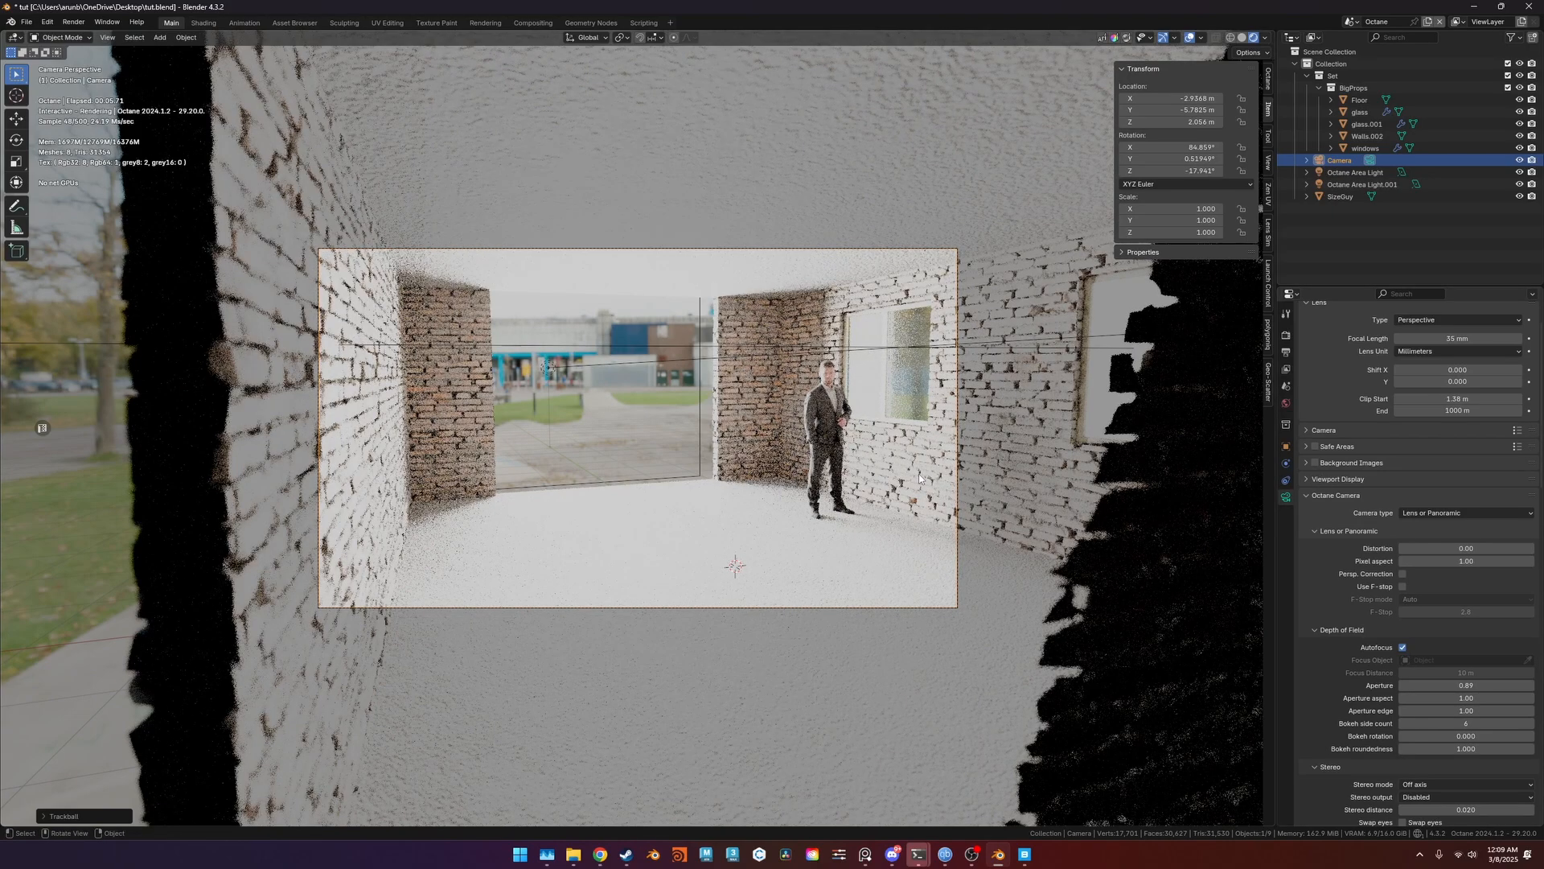
key("r")
key("r")
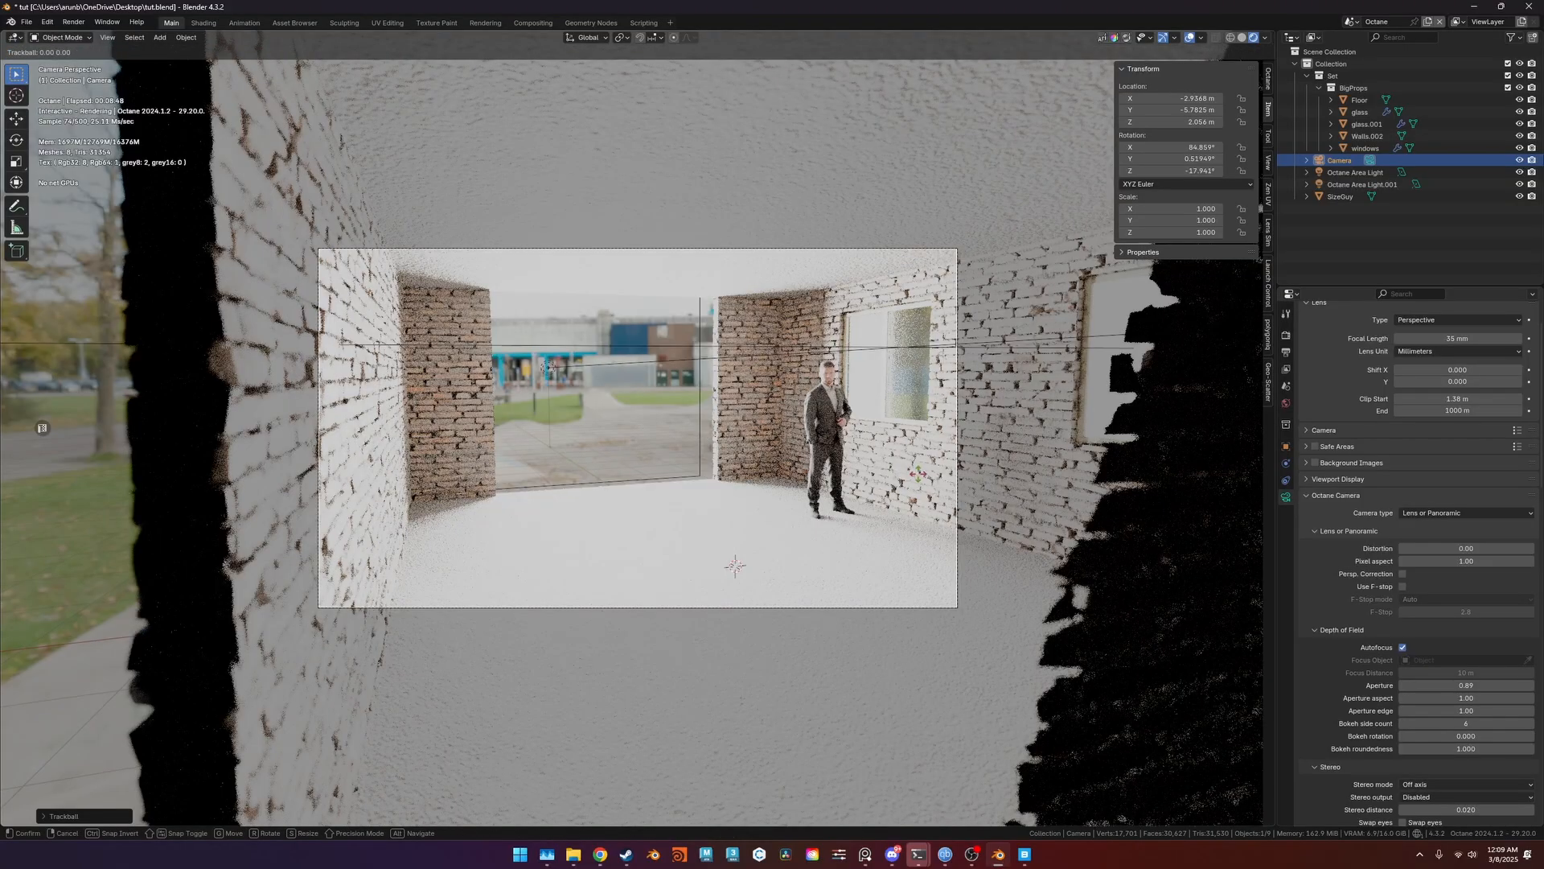
left_click(879, 482)
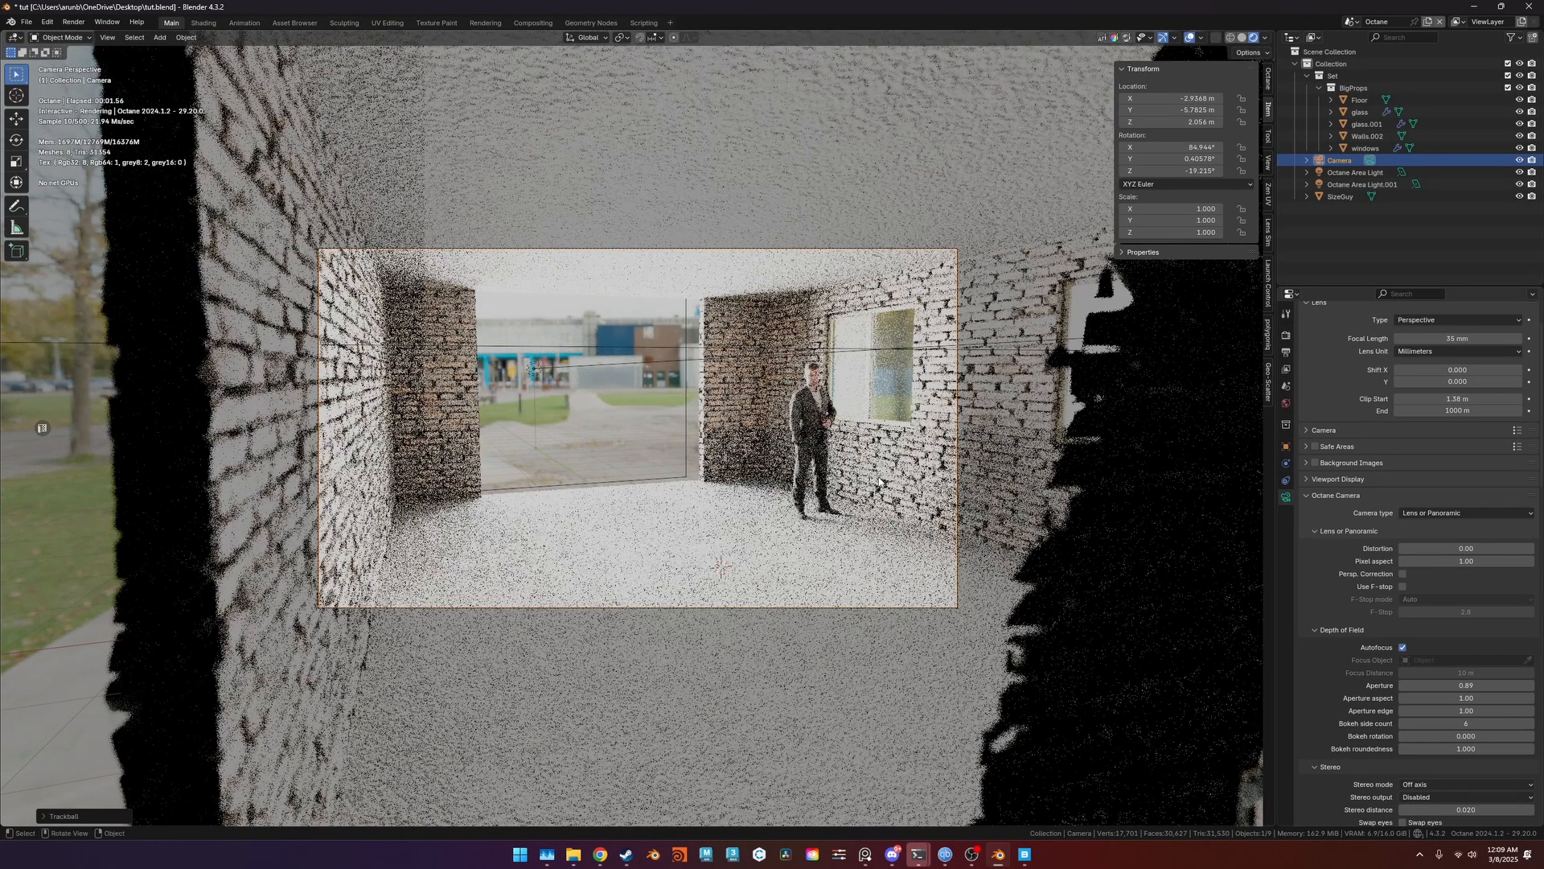
Set the emission power of the area light at the room's open side to 800.
left_click(546, 368)
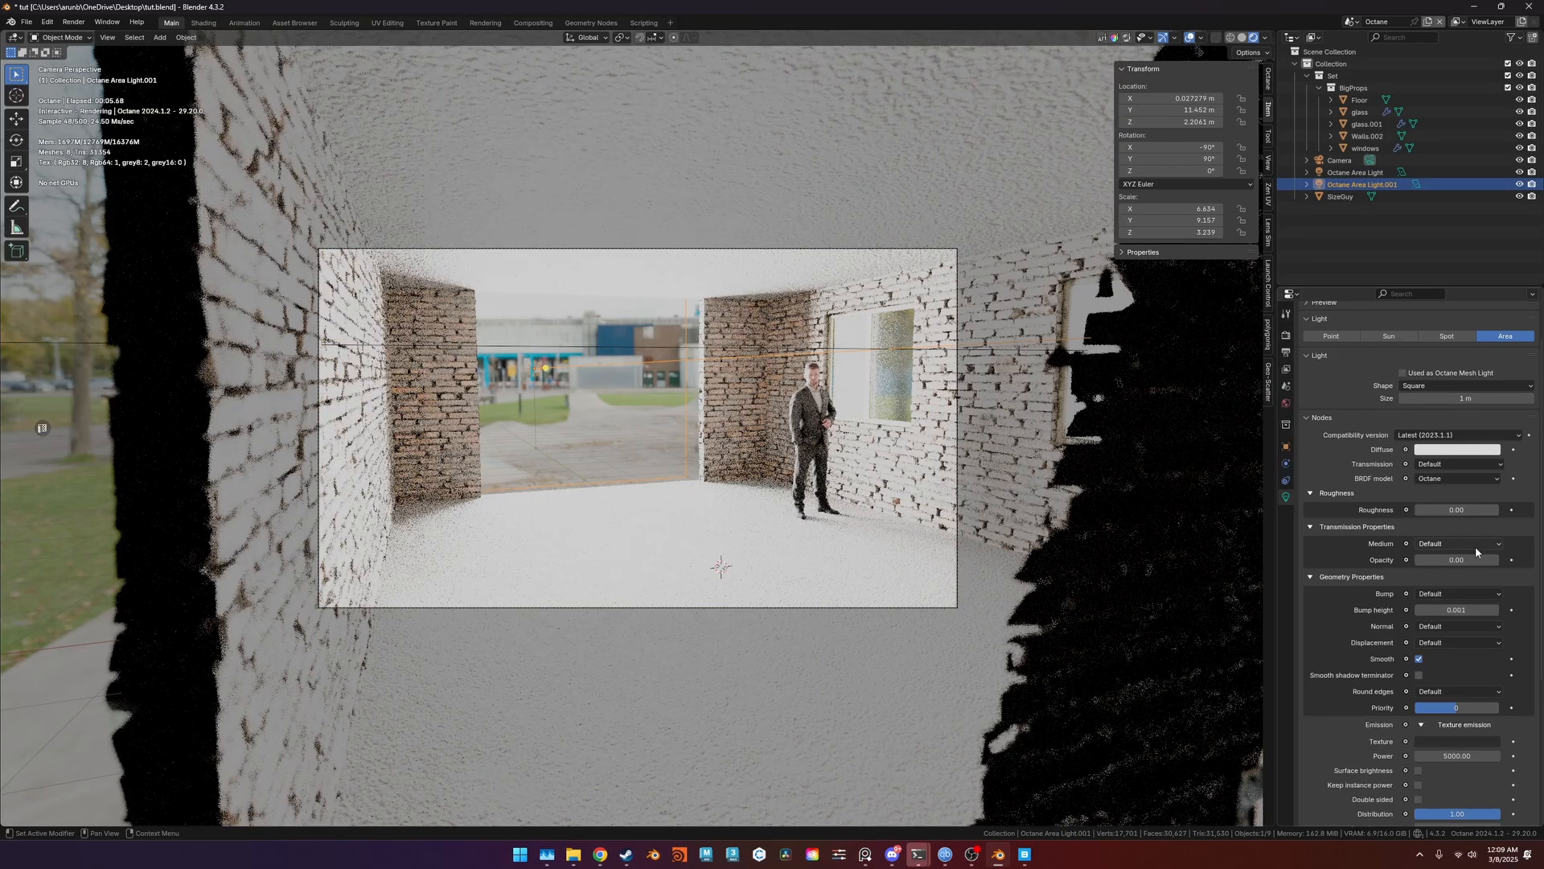
left_click(1461, 758)
type("800")
key("Return")
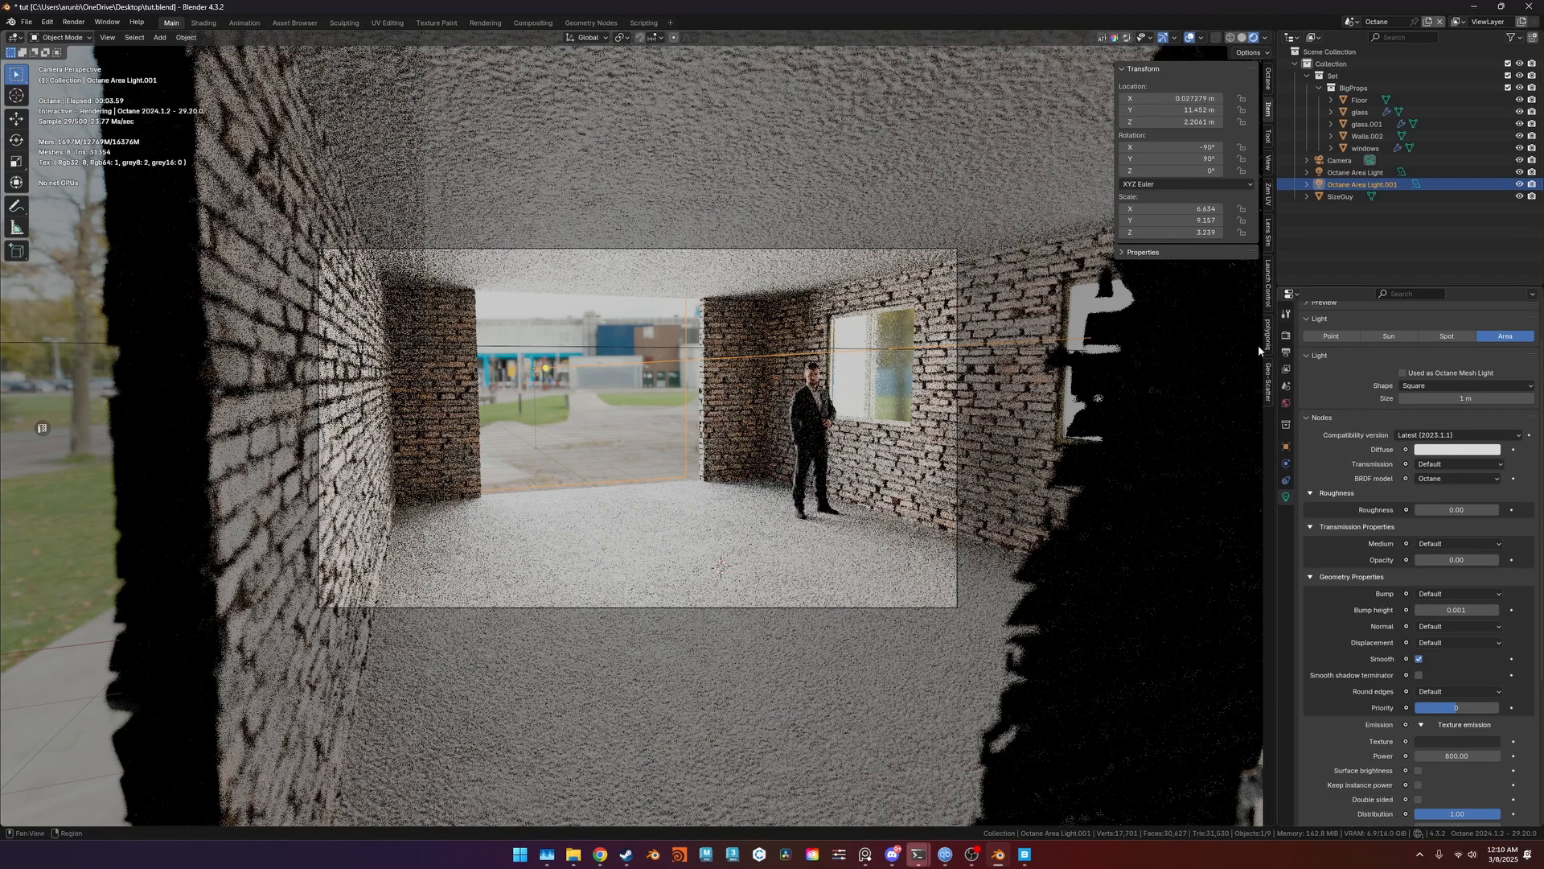
Set the power of the world environment's HDR image to 5.
left_click(1286, 404)
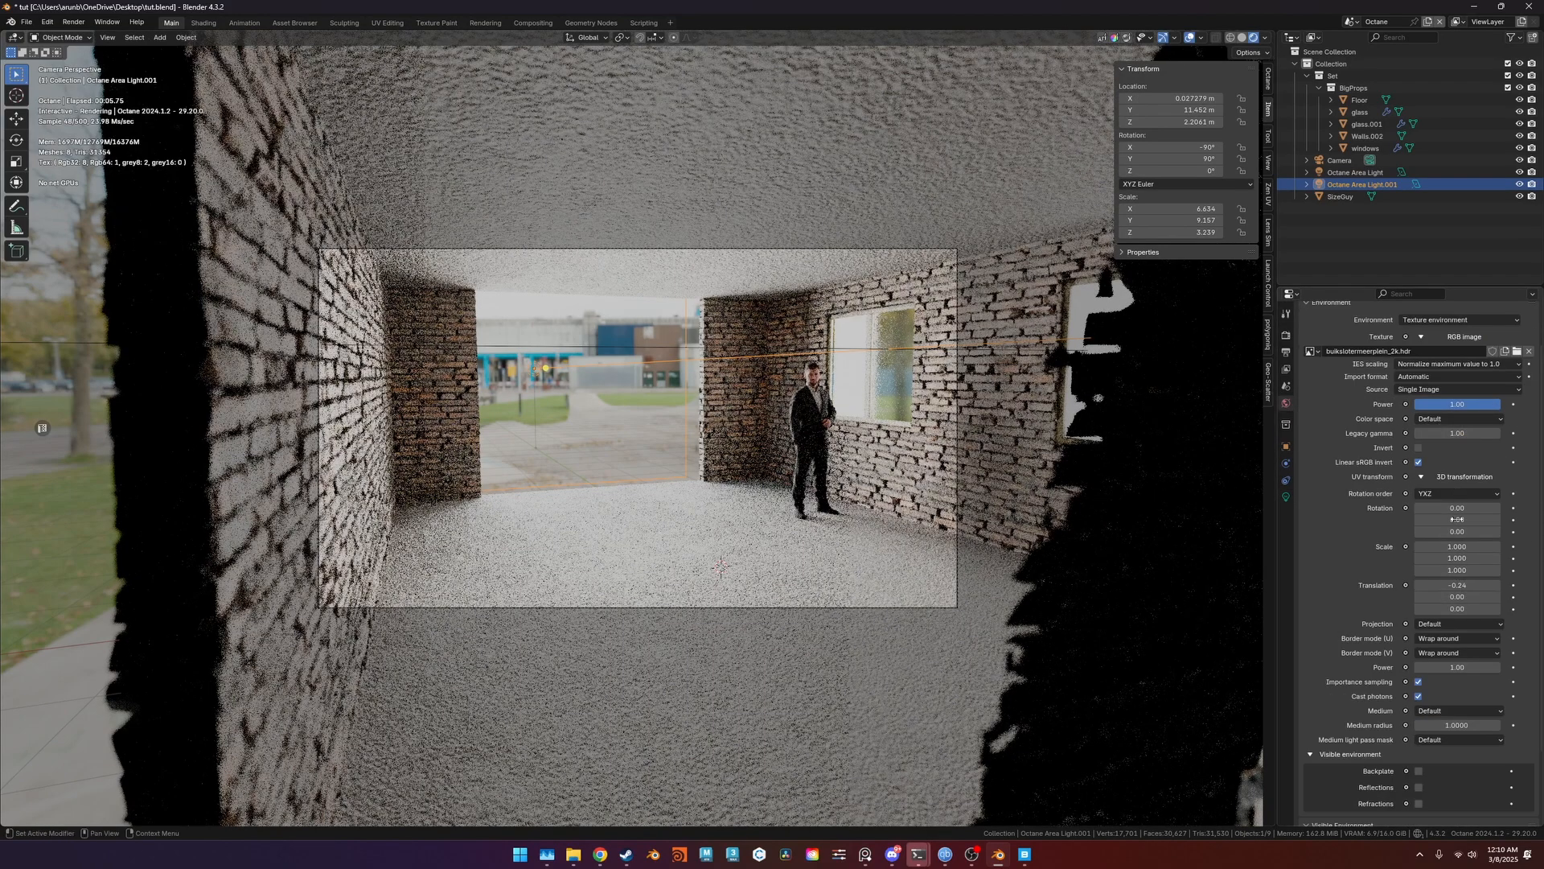
scroll(1447, 453, "up", 2)
left_click(1460, 453)
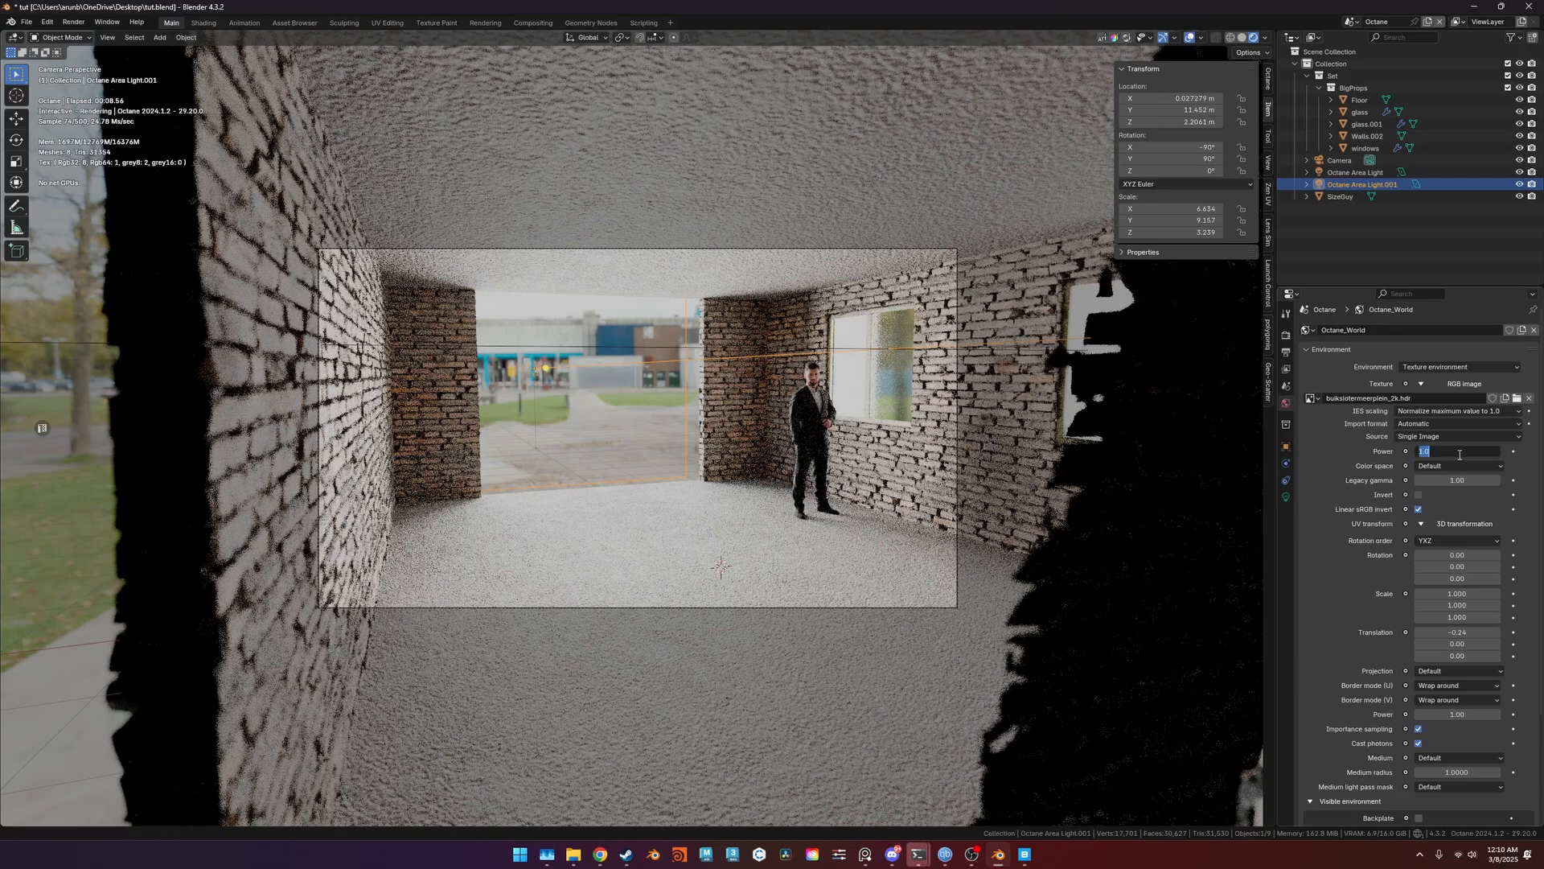
type("5")
key("Return")
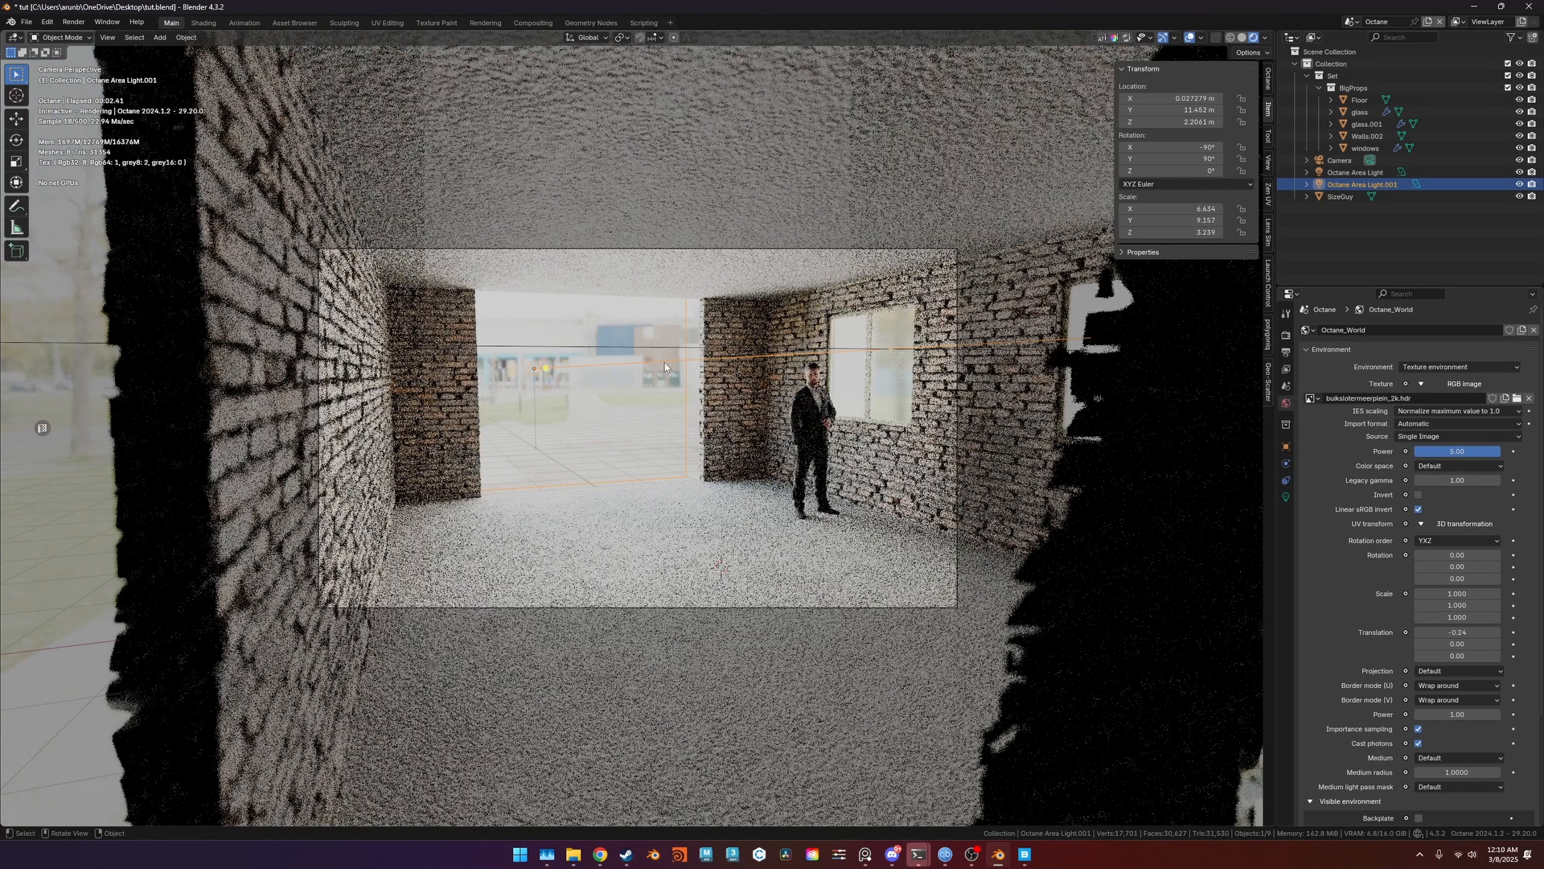
Set the emission power of the area light at the room's open side to 200.
scroll(1460, 676, "down", 5)
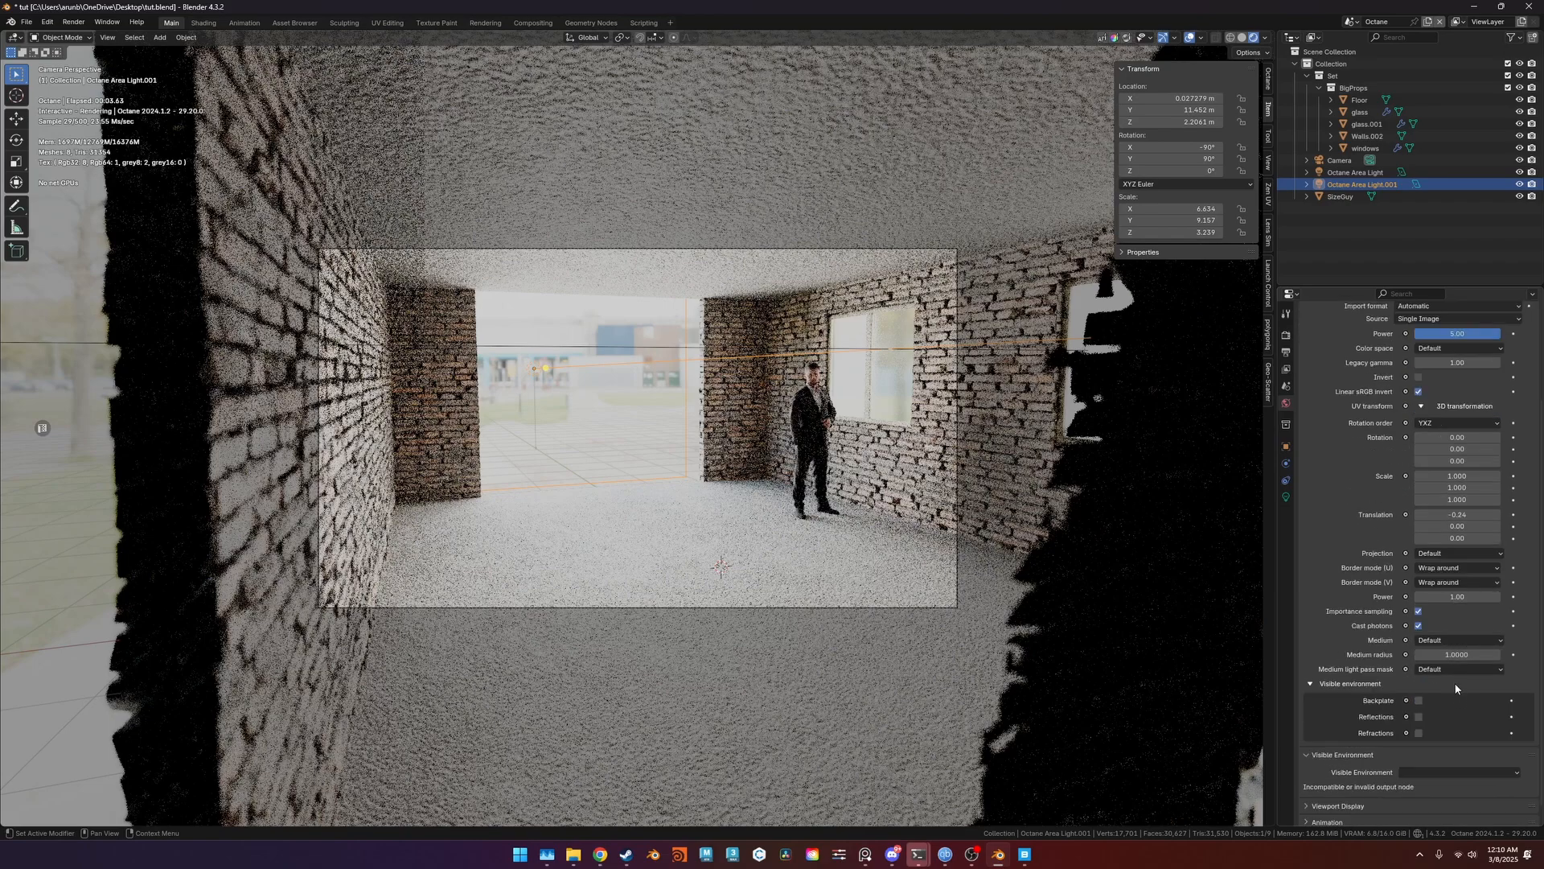
scroll(1459, 689, "up", 5)
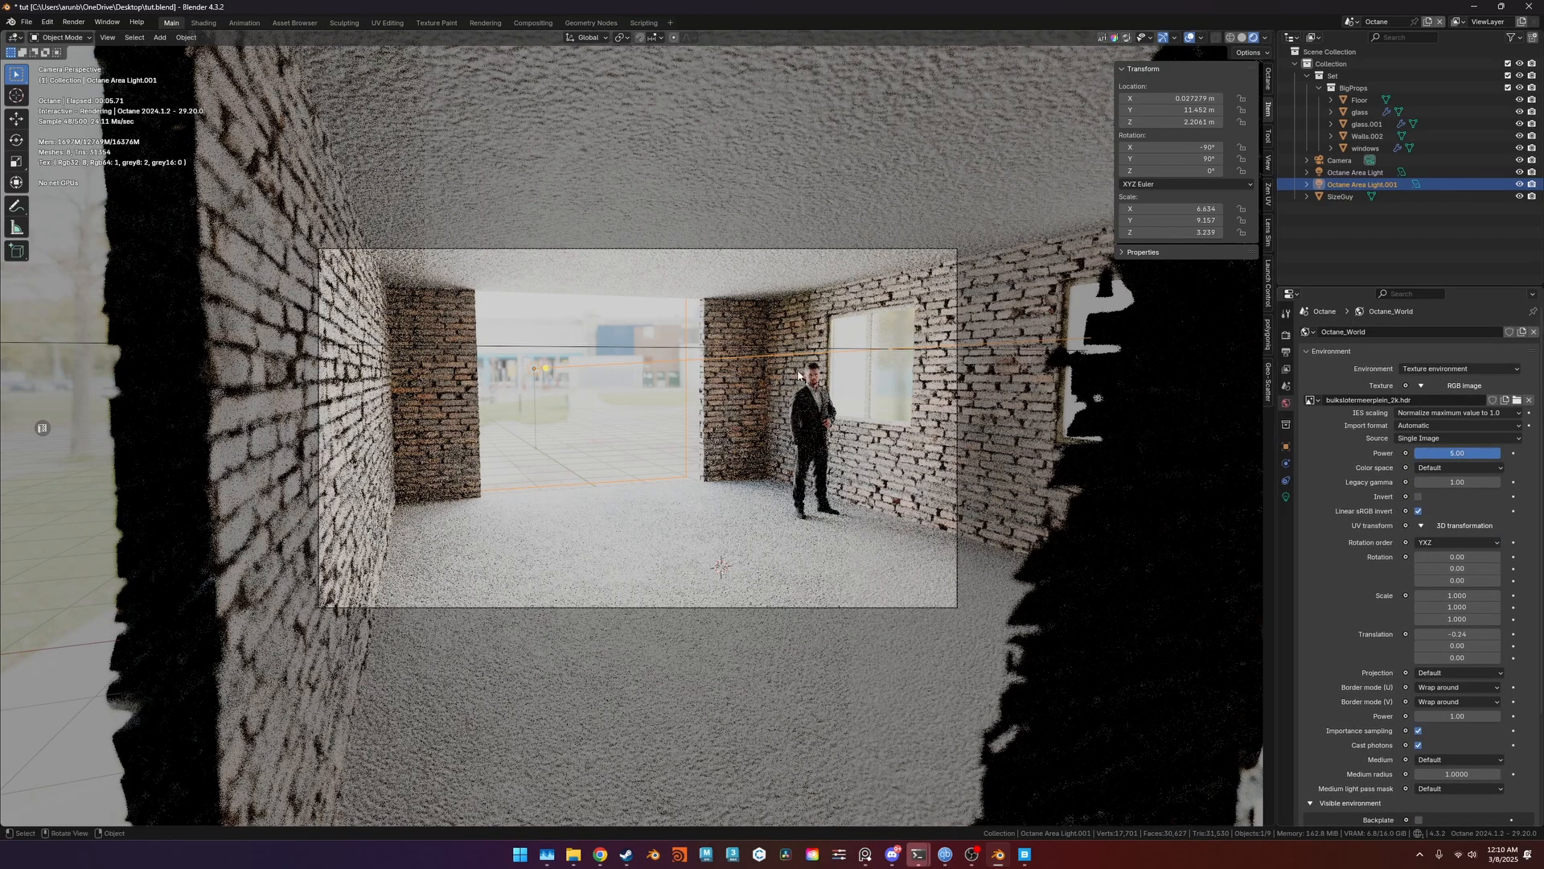
left_click(1284, 497)
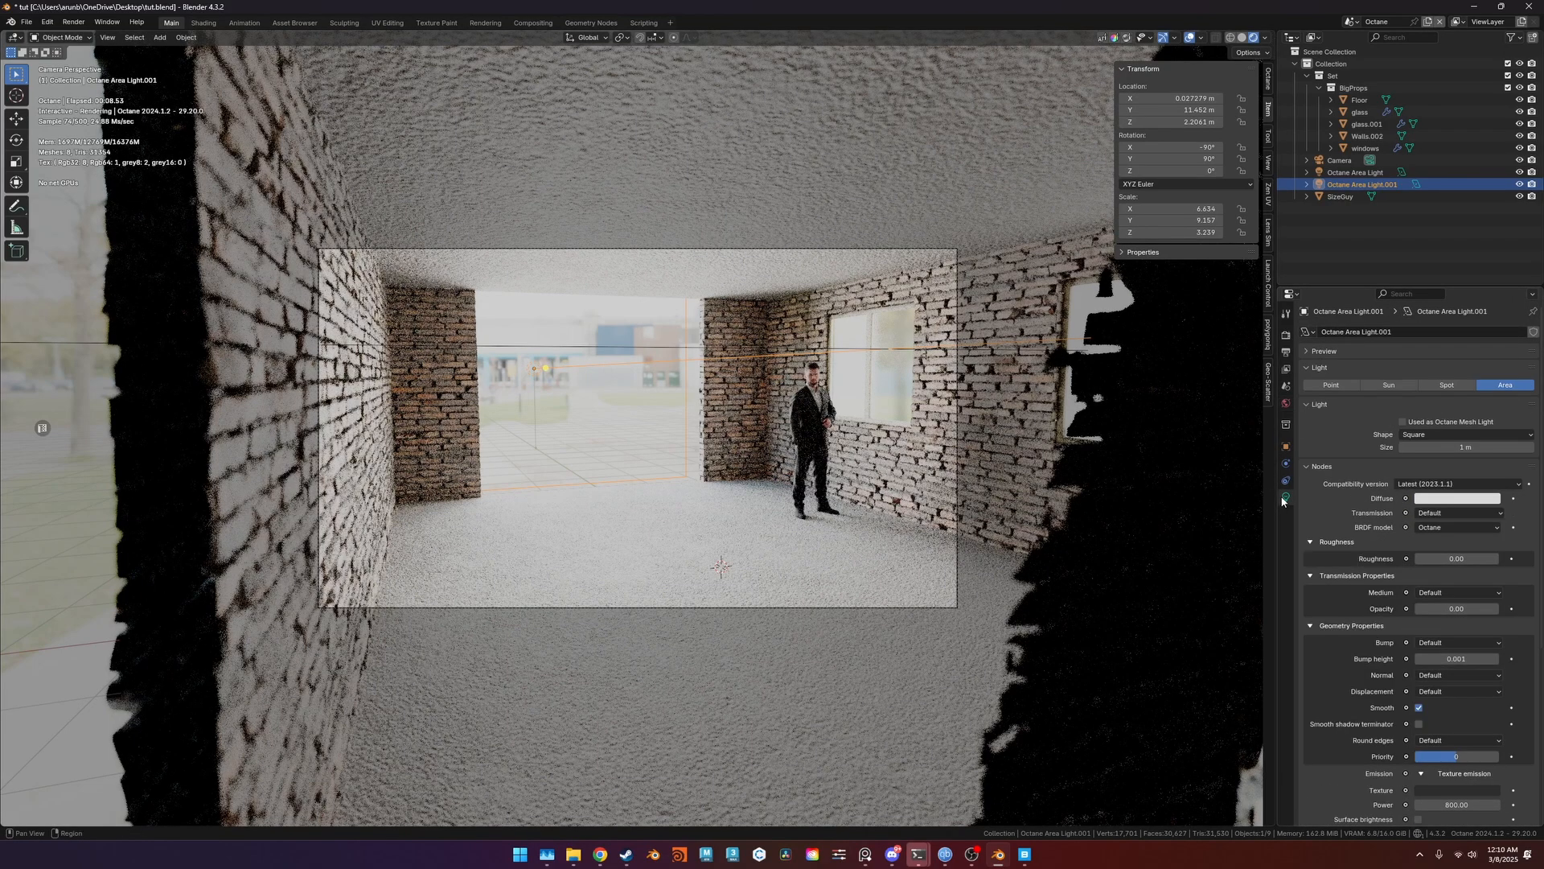
scroll(1469, 740, "down", 2)
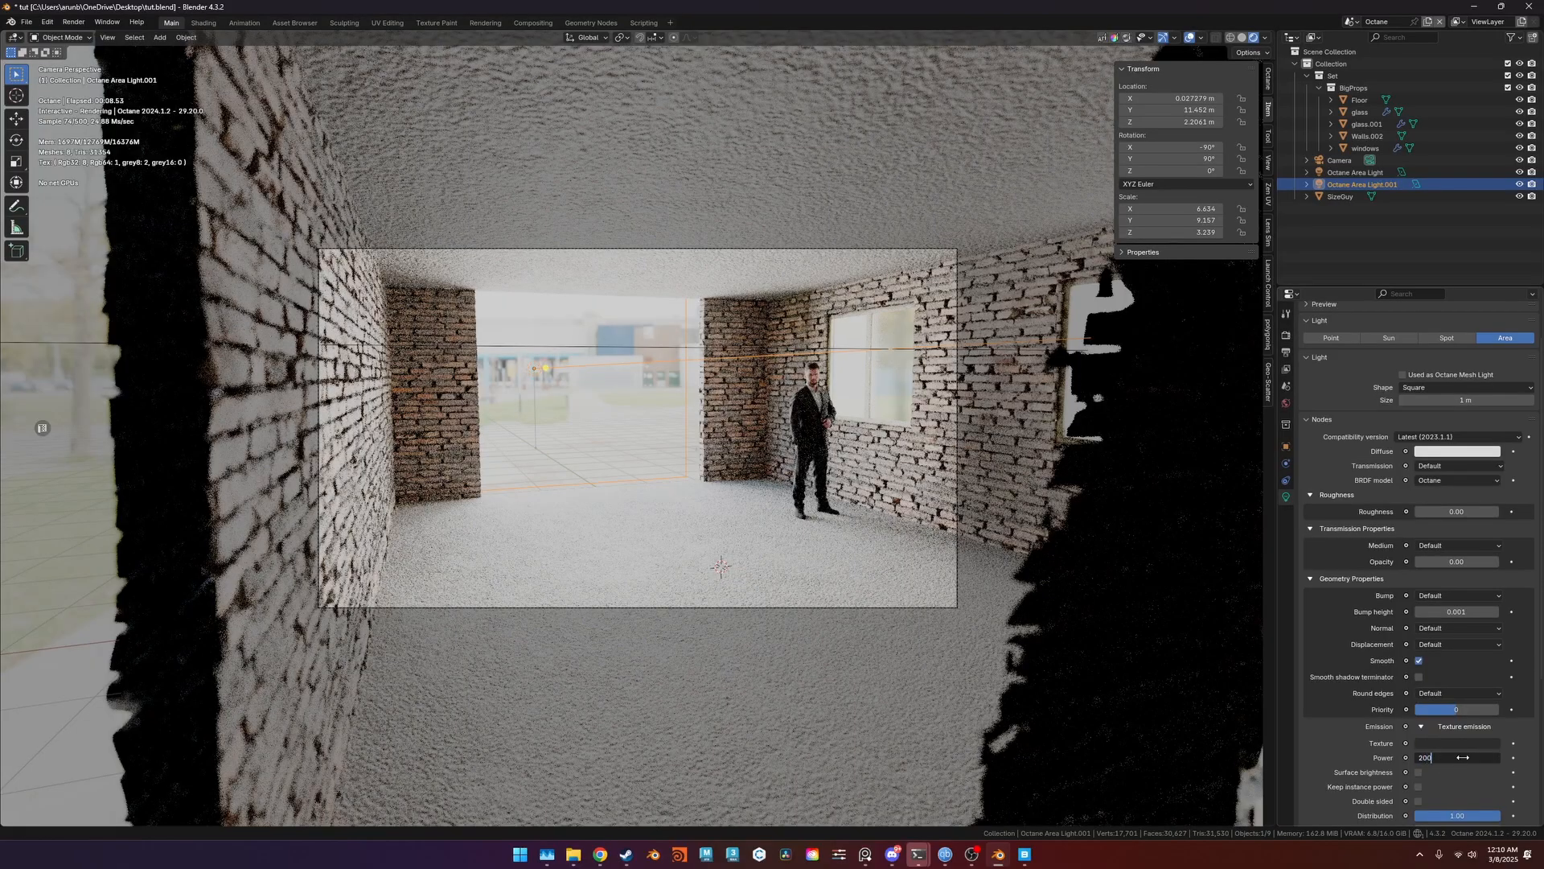
key("Return")
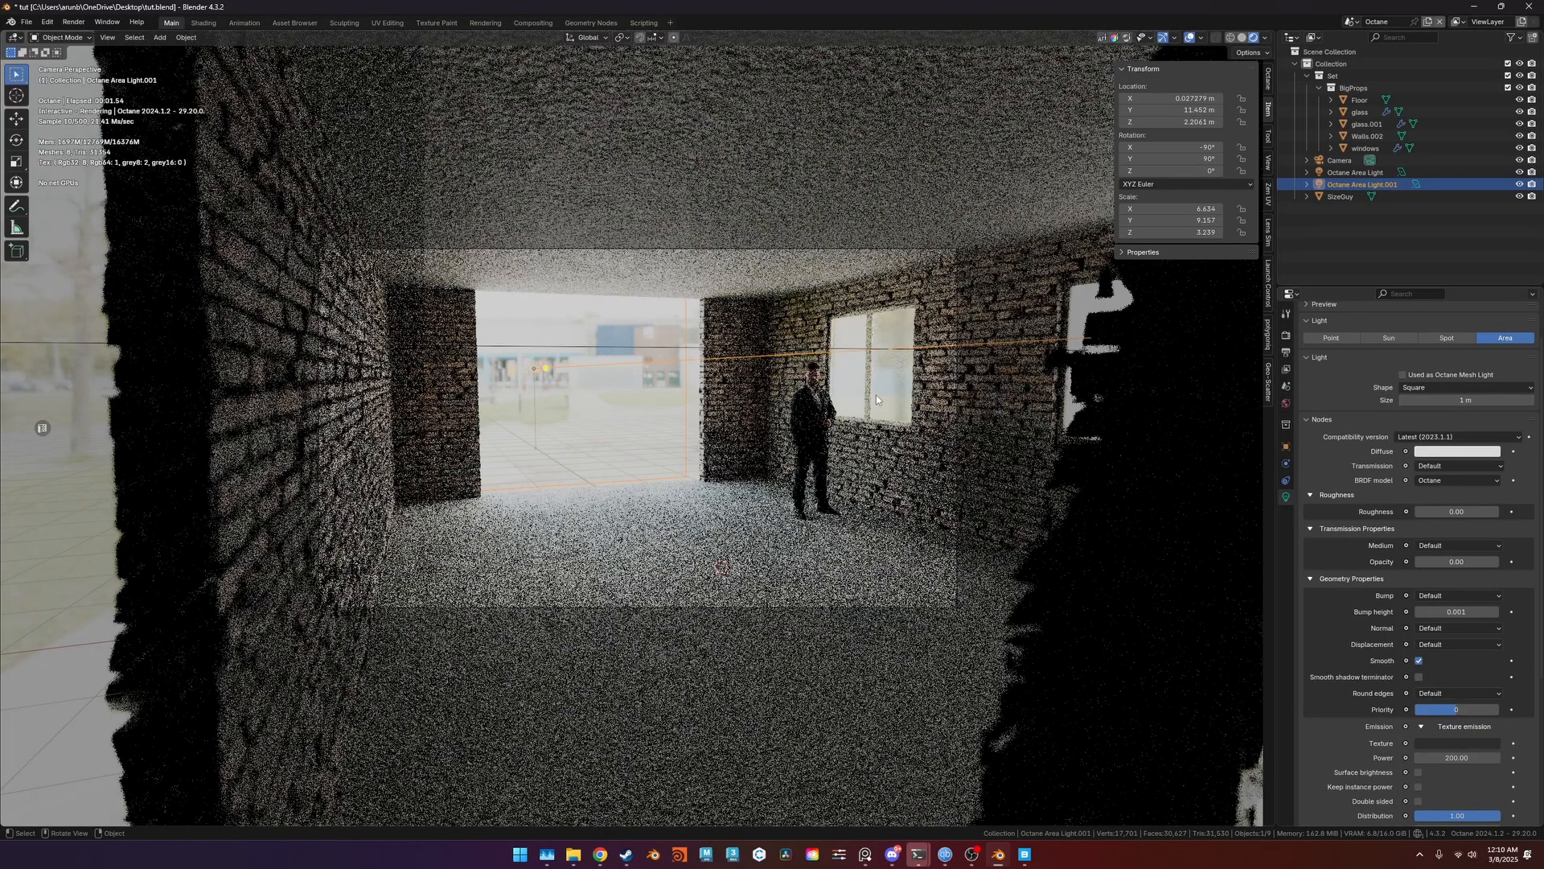
Move the area light outside the window wall along Y to about -0.13 m.
scroll(855, 427, "down", 8)
middle_click_drag(876, 399, 968, 472)
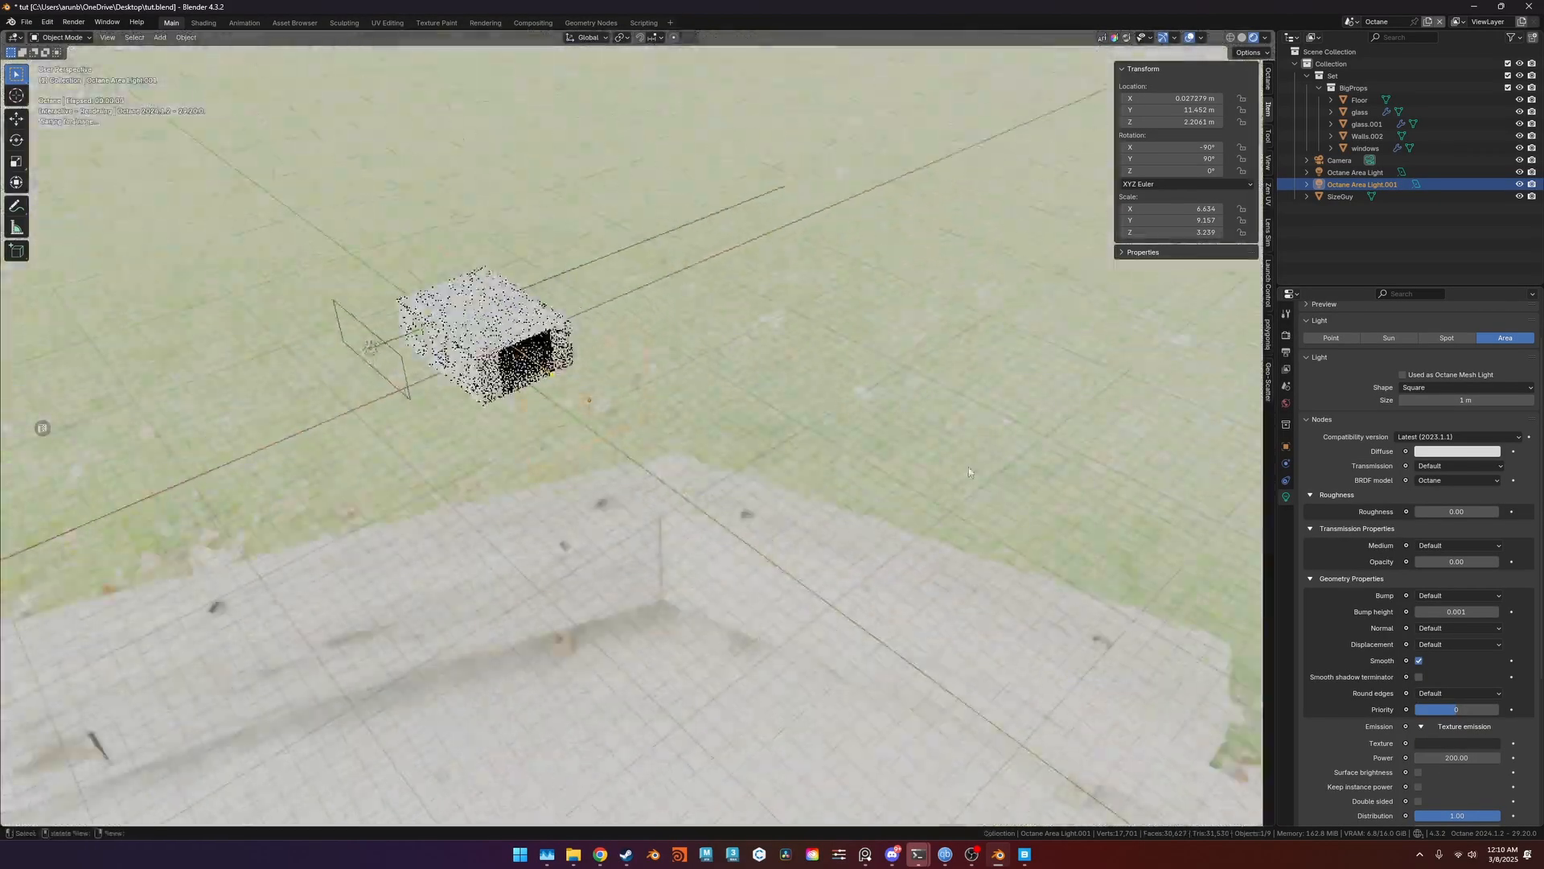
left_click(407, 351)
middle_click_drag(407, 351, 478, 388)
key("g")
key("x")
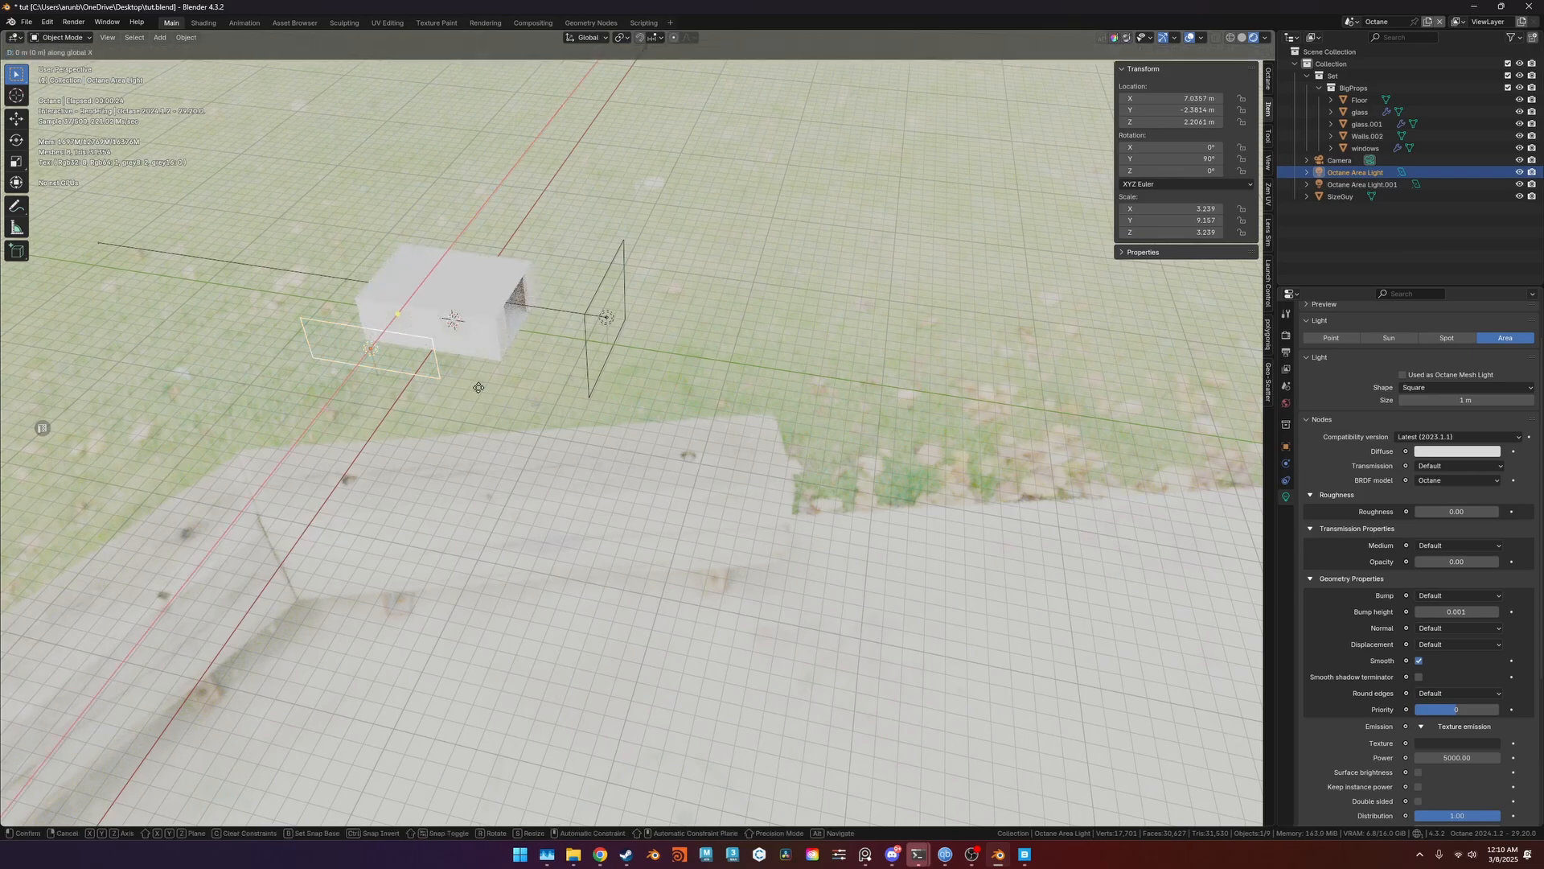
key("y")
left_click(510, 402)
Set the window-side area light's emission power to 500 and return to the camera view.
scroll(1404, 600, "down", 2)
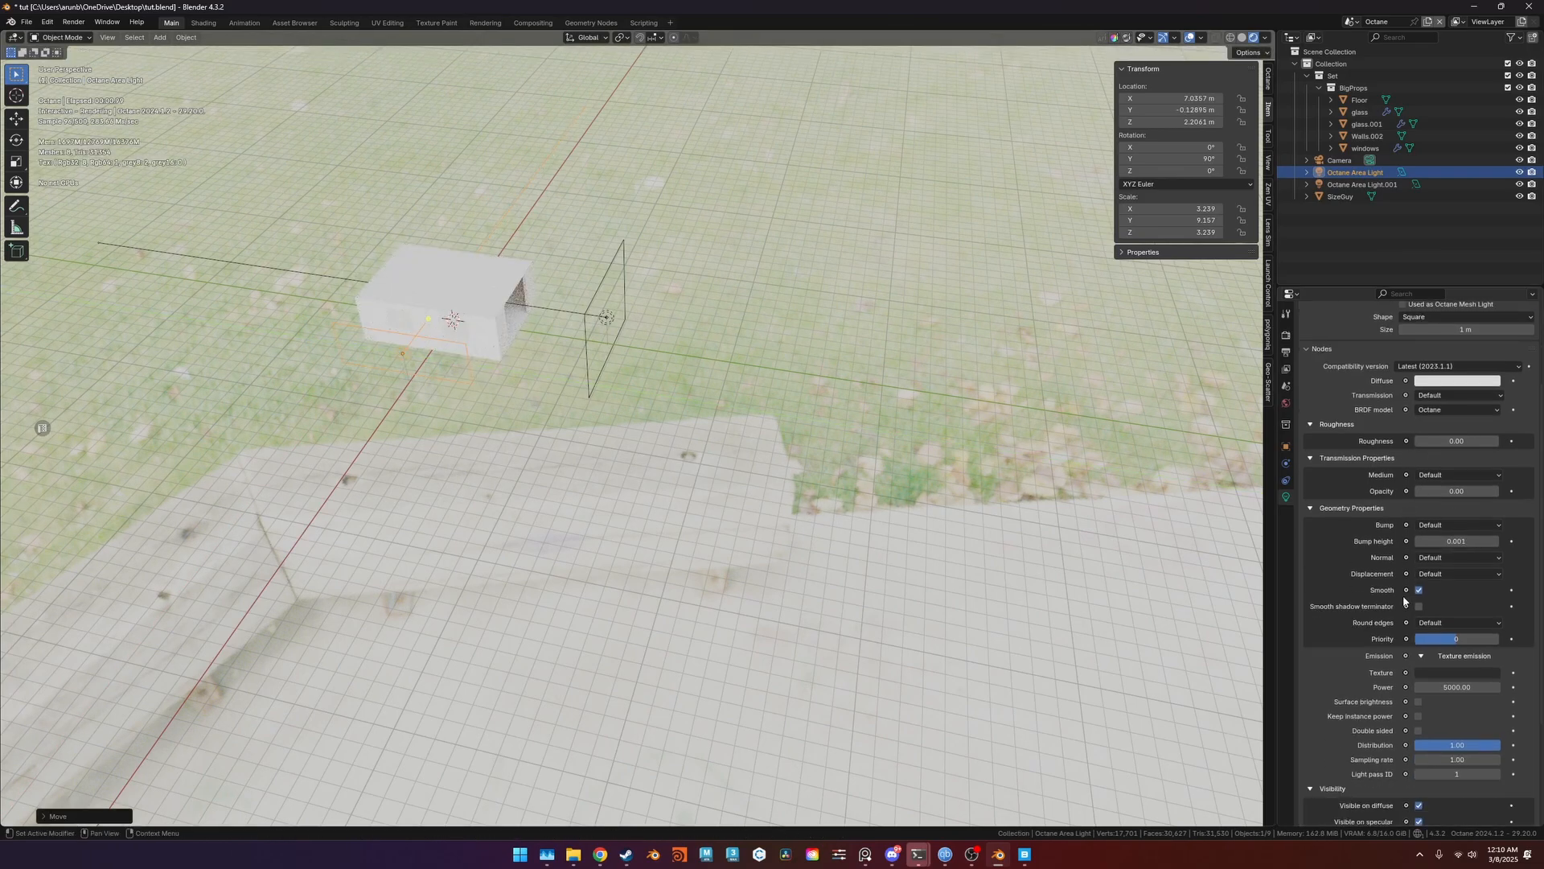
scroll(1403, 599, "down", 1)
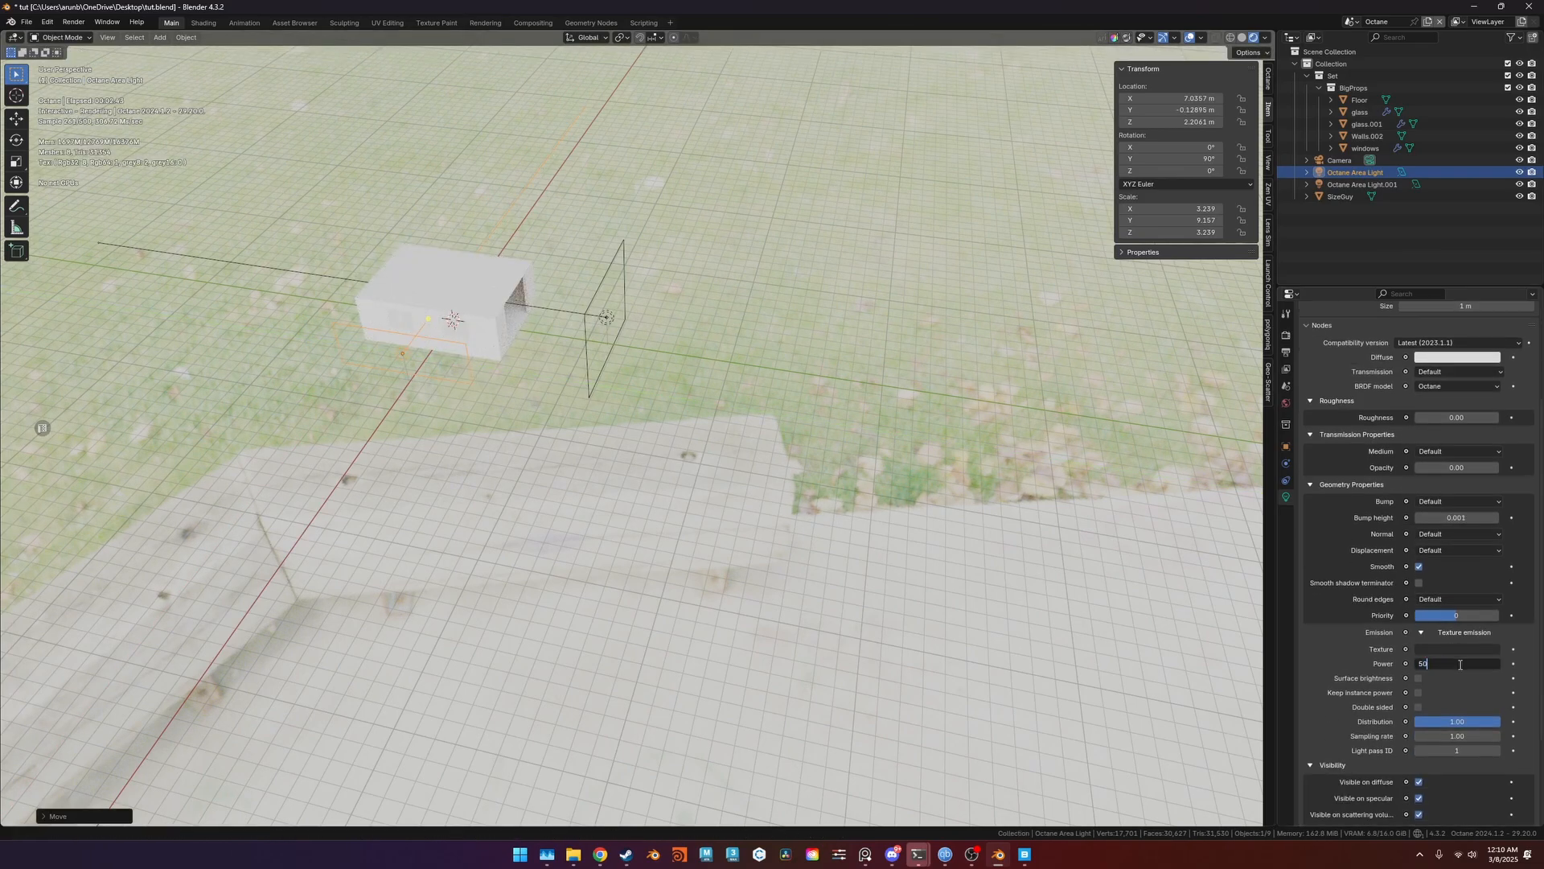
key("KP_0")
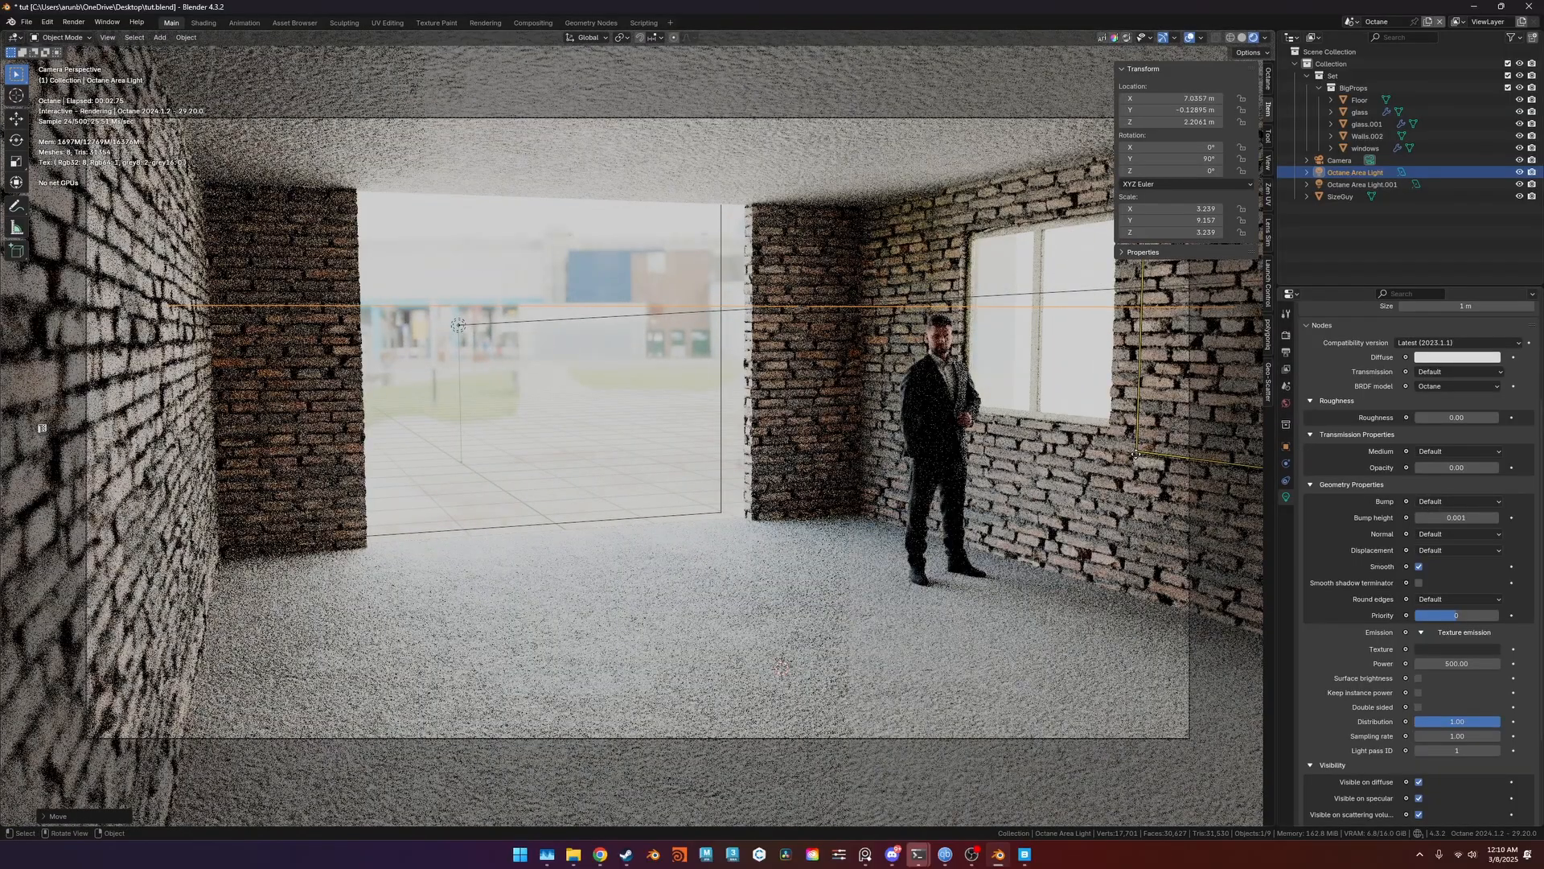
Set the UV transform scale of the floor material's albedo image to 0.3 on all three axes.
left_click(777, 625)
left_click(1286, 548)
scroll(1368, 547, "down", 3)
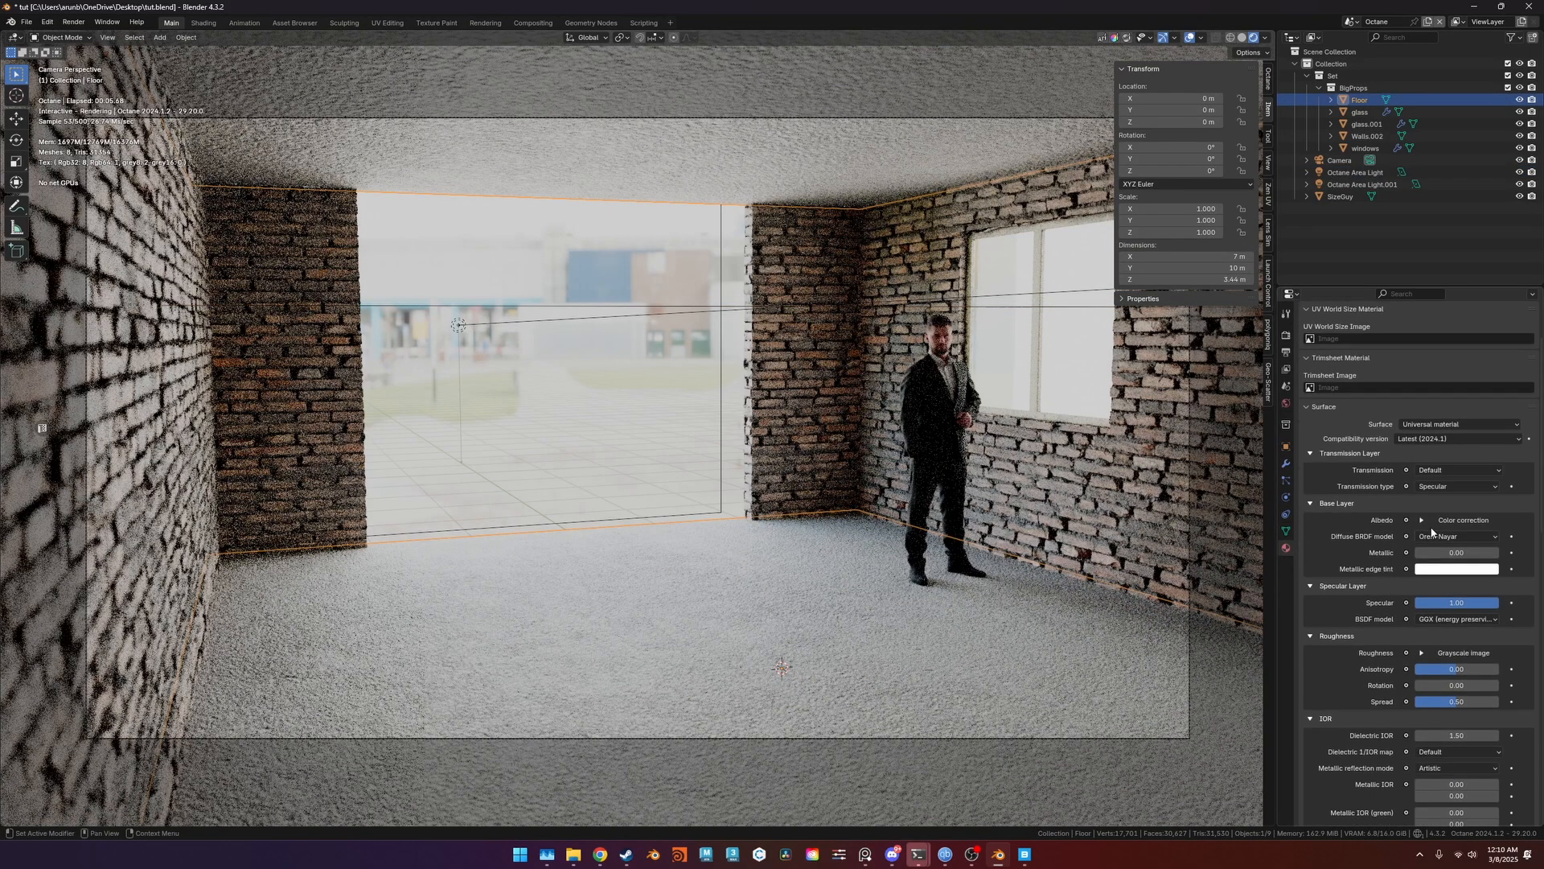
left_click(1420, 520)
left_click(1423, 541)
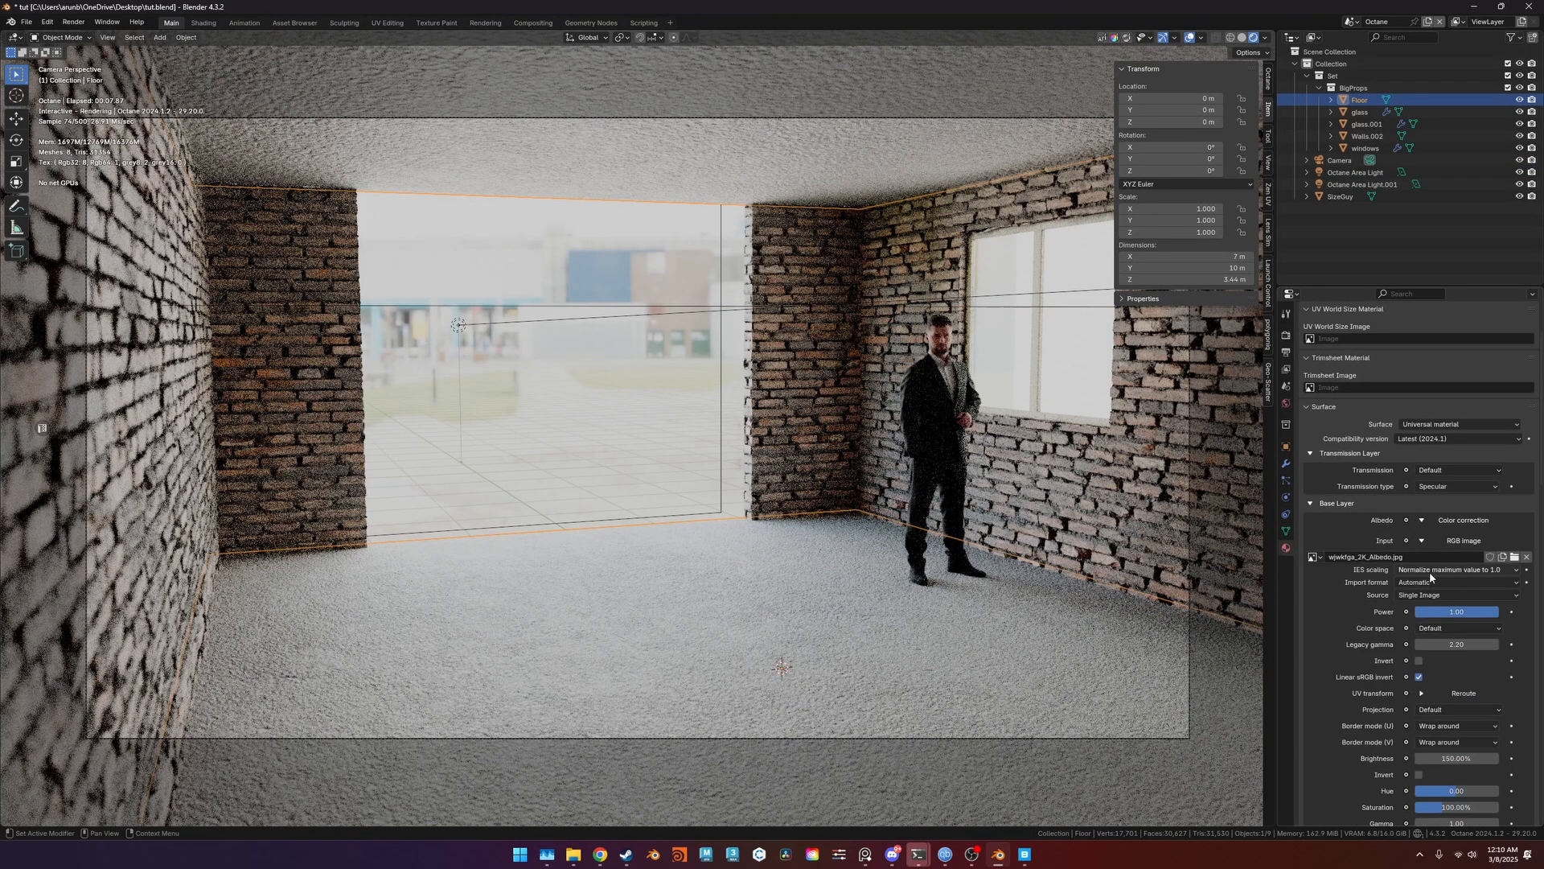
scroll(1429, 573, "down", 3)
left_click(1422, 576)
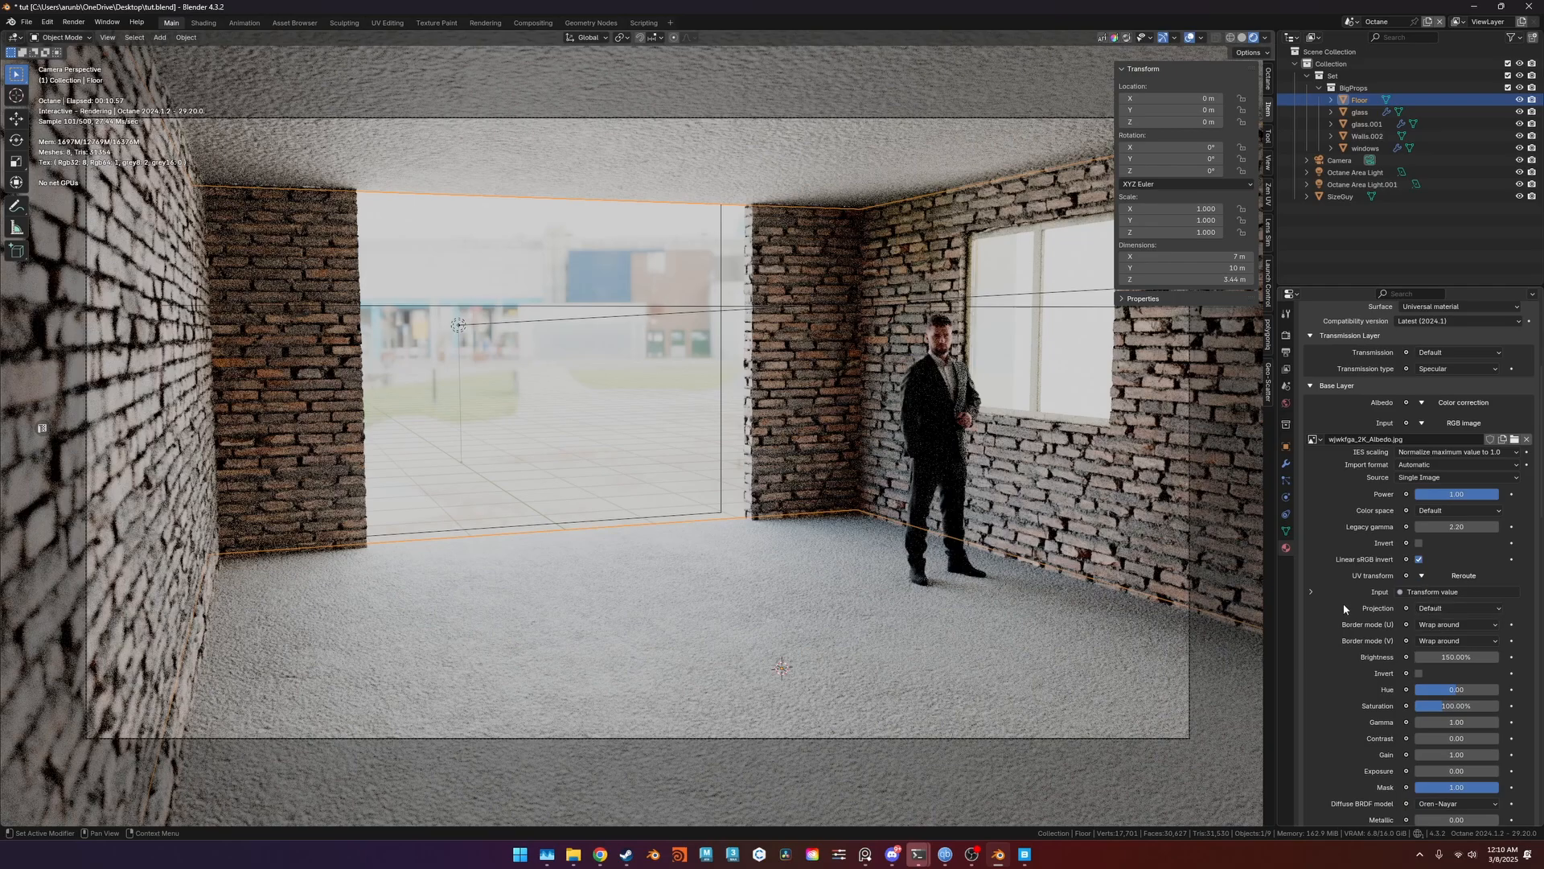
left_click(1311, 592)
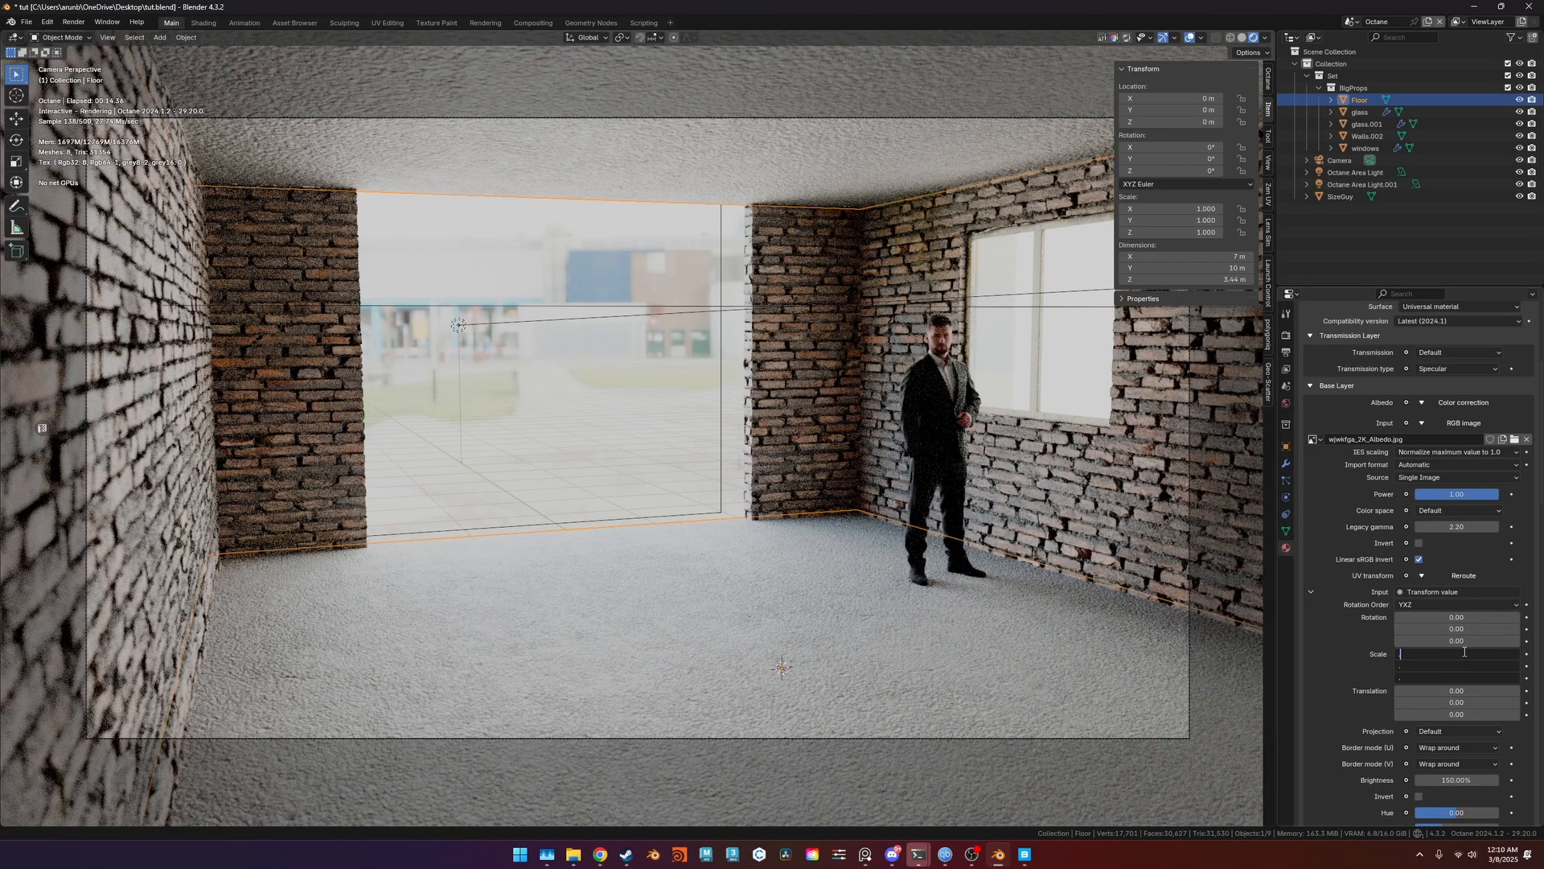
type("0.3")
key("Return")
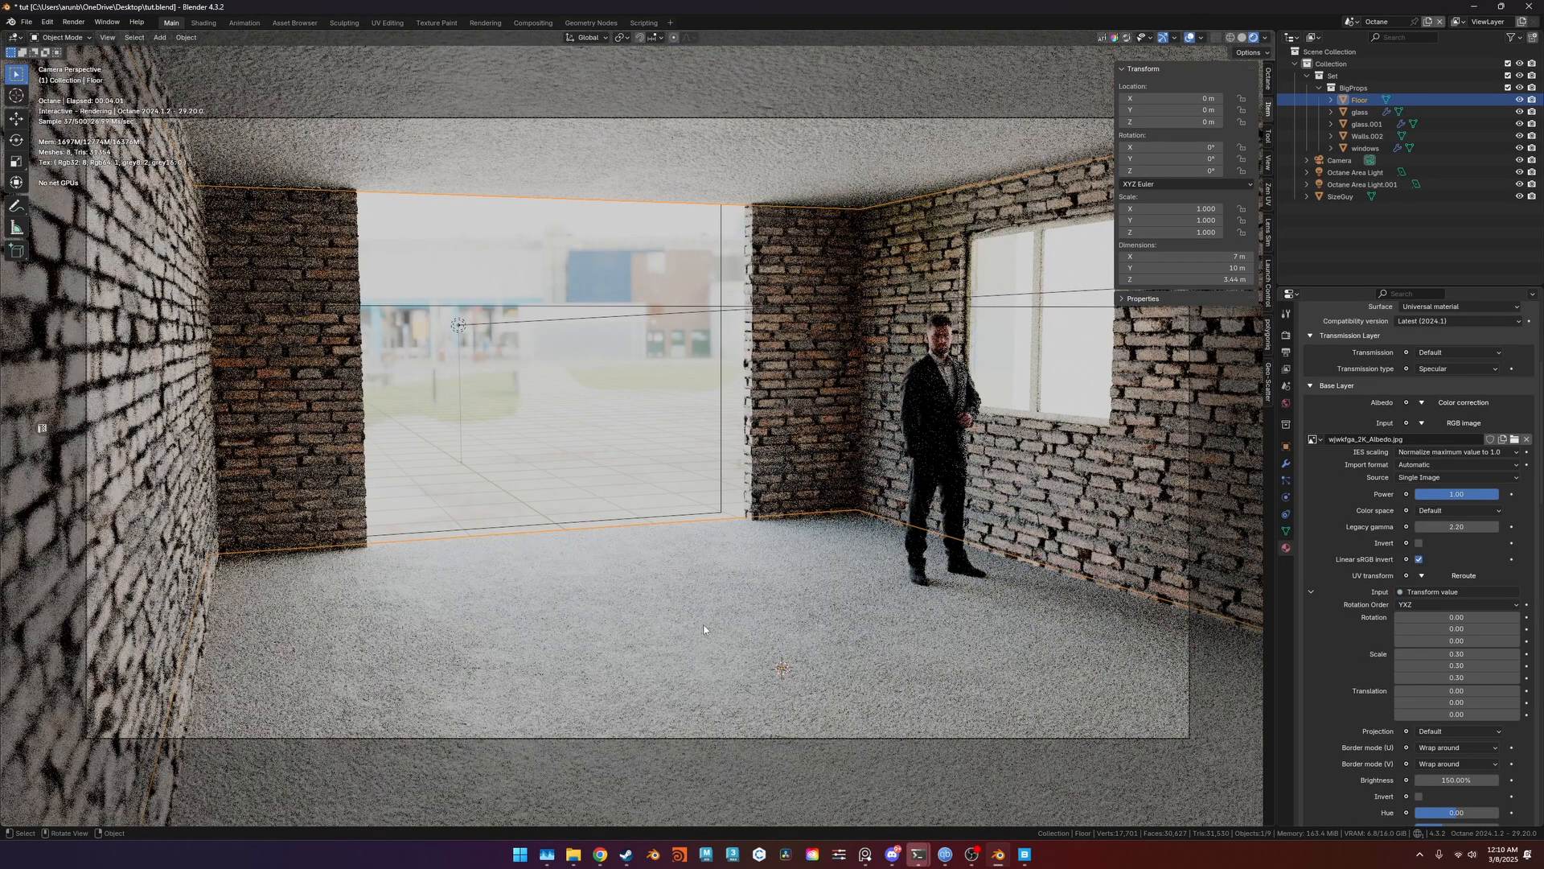
left_click(595, 439)
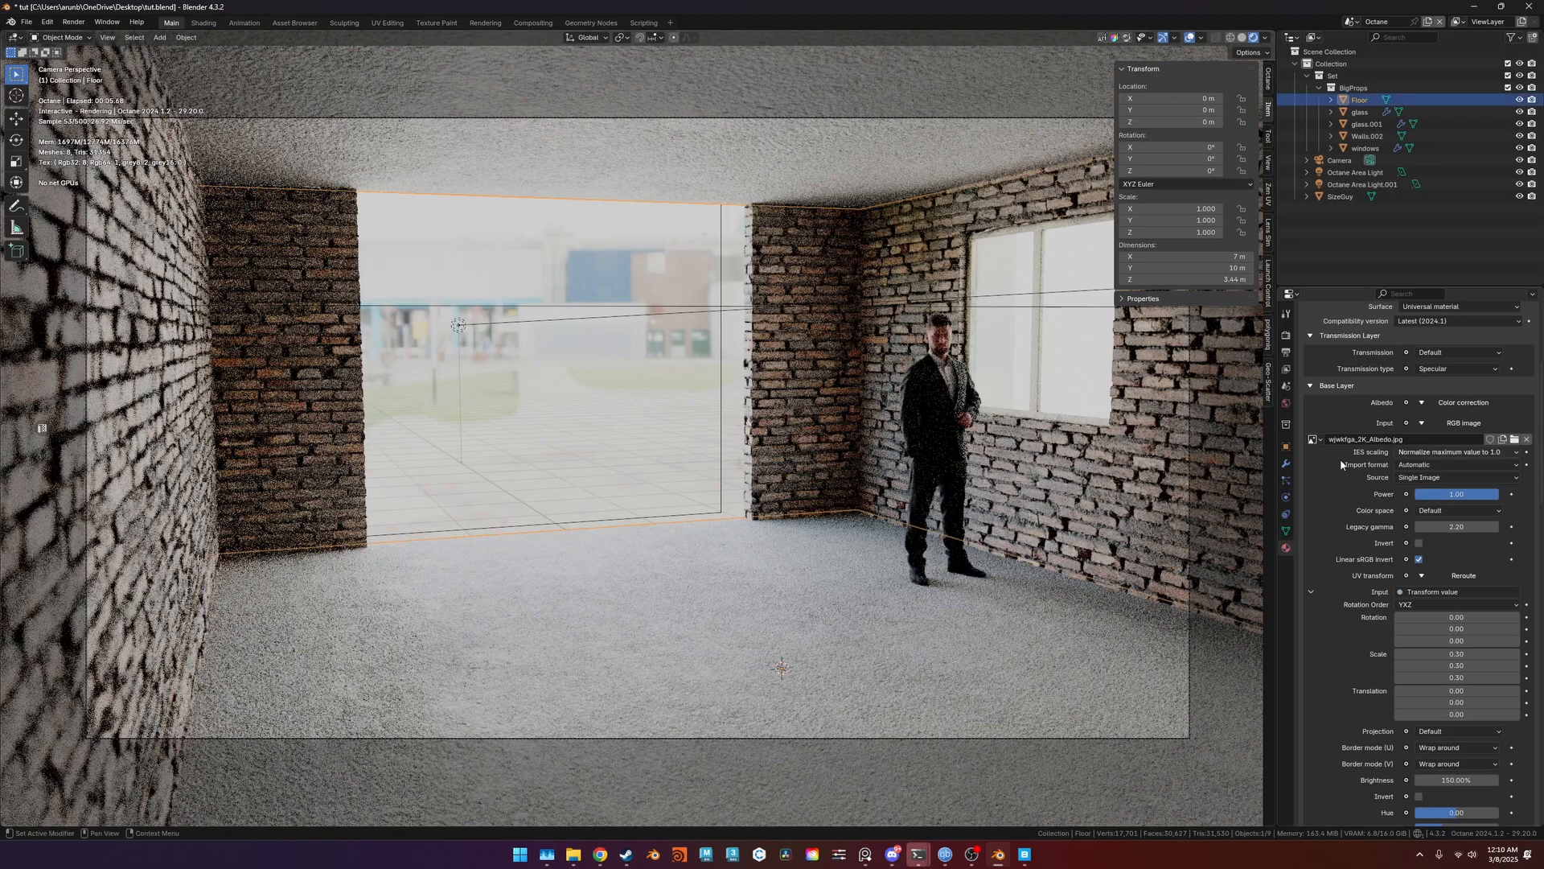
Lower the floor material's specular value to 0.10.
scroll(1383, 624, "up", 3)
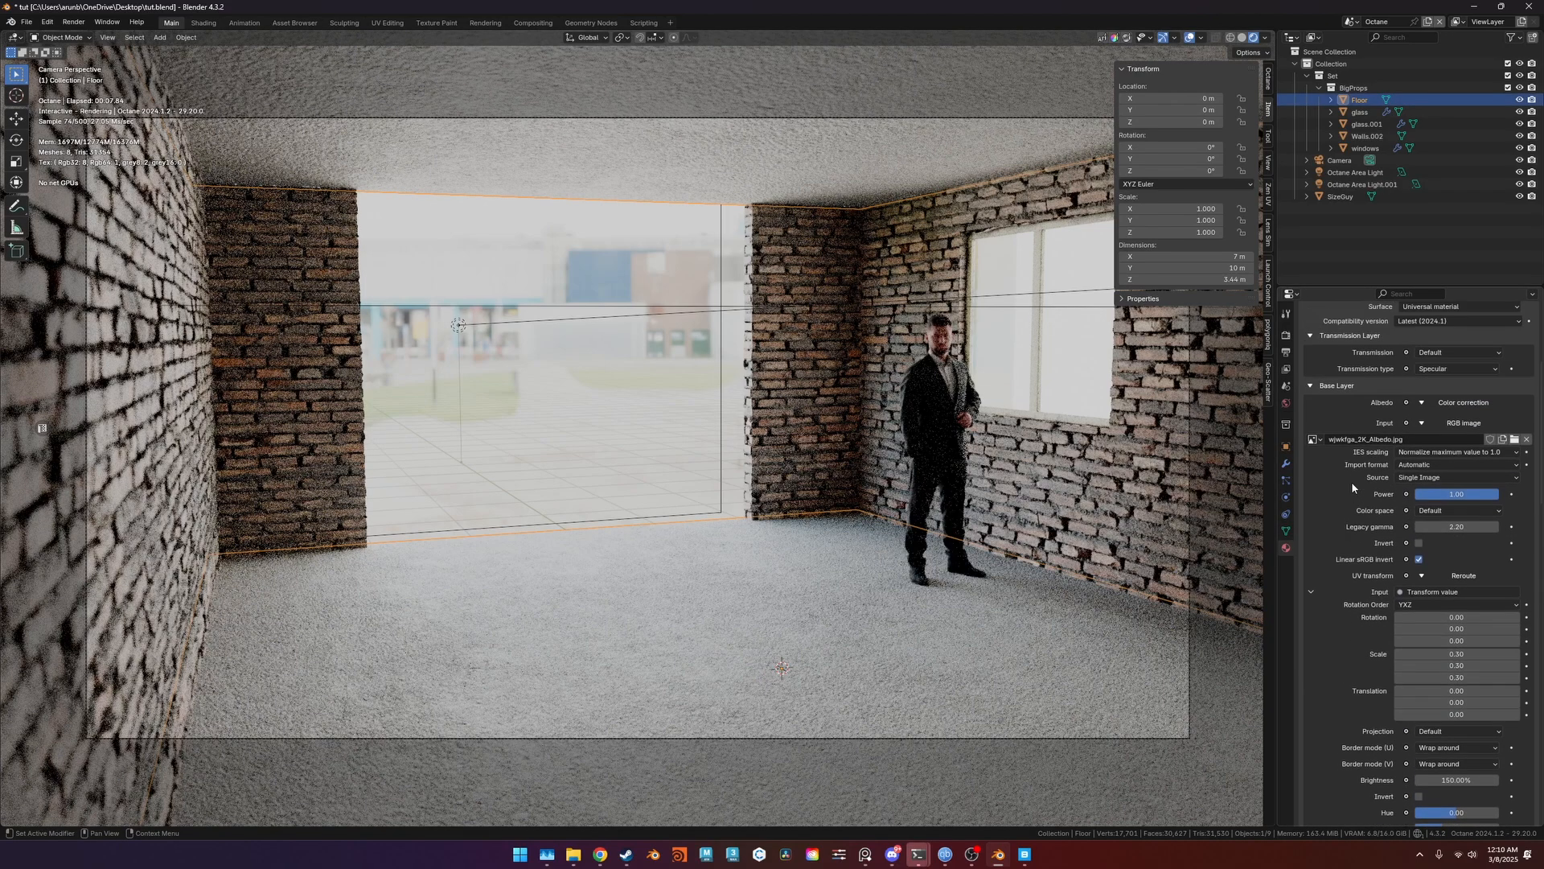
left_click(1421, 493)
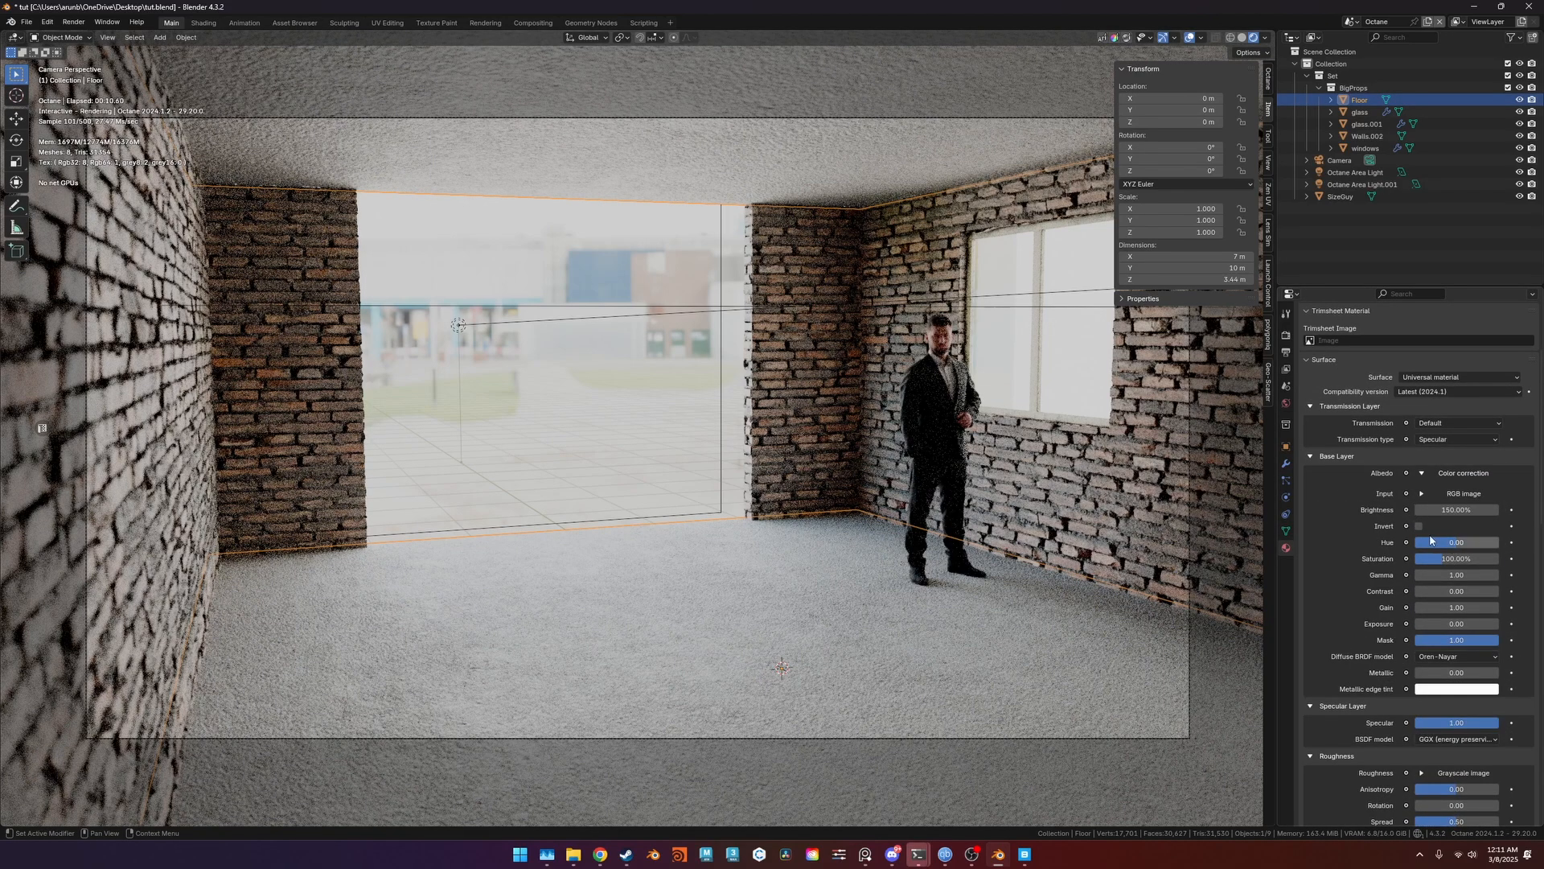
scroll(1463, 600, "down", 3)
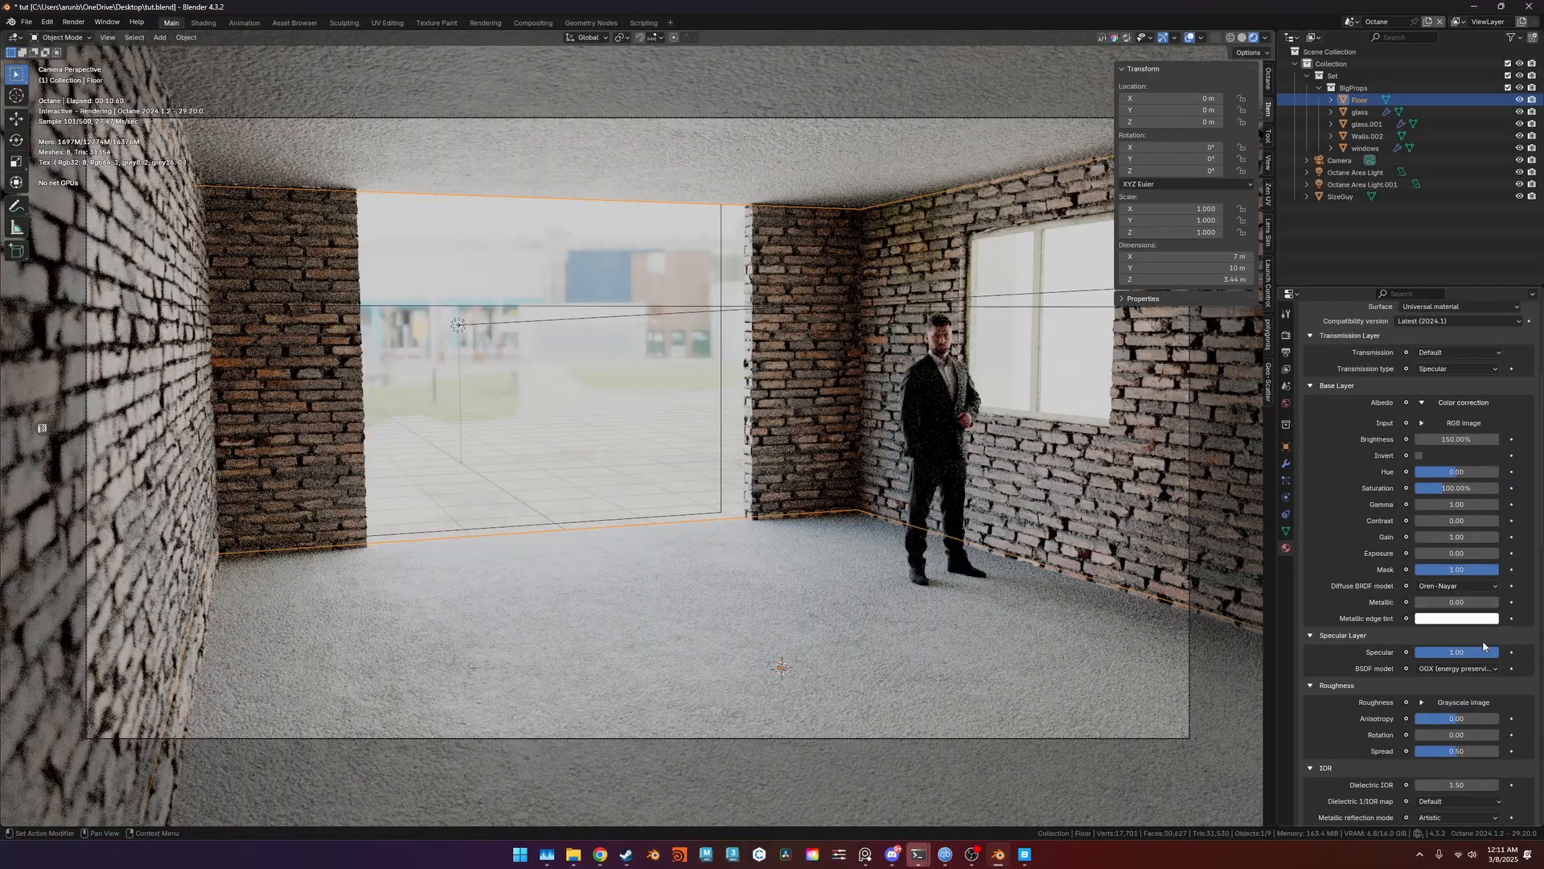
left_click_drag(1494, 651, 1423, 651)
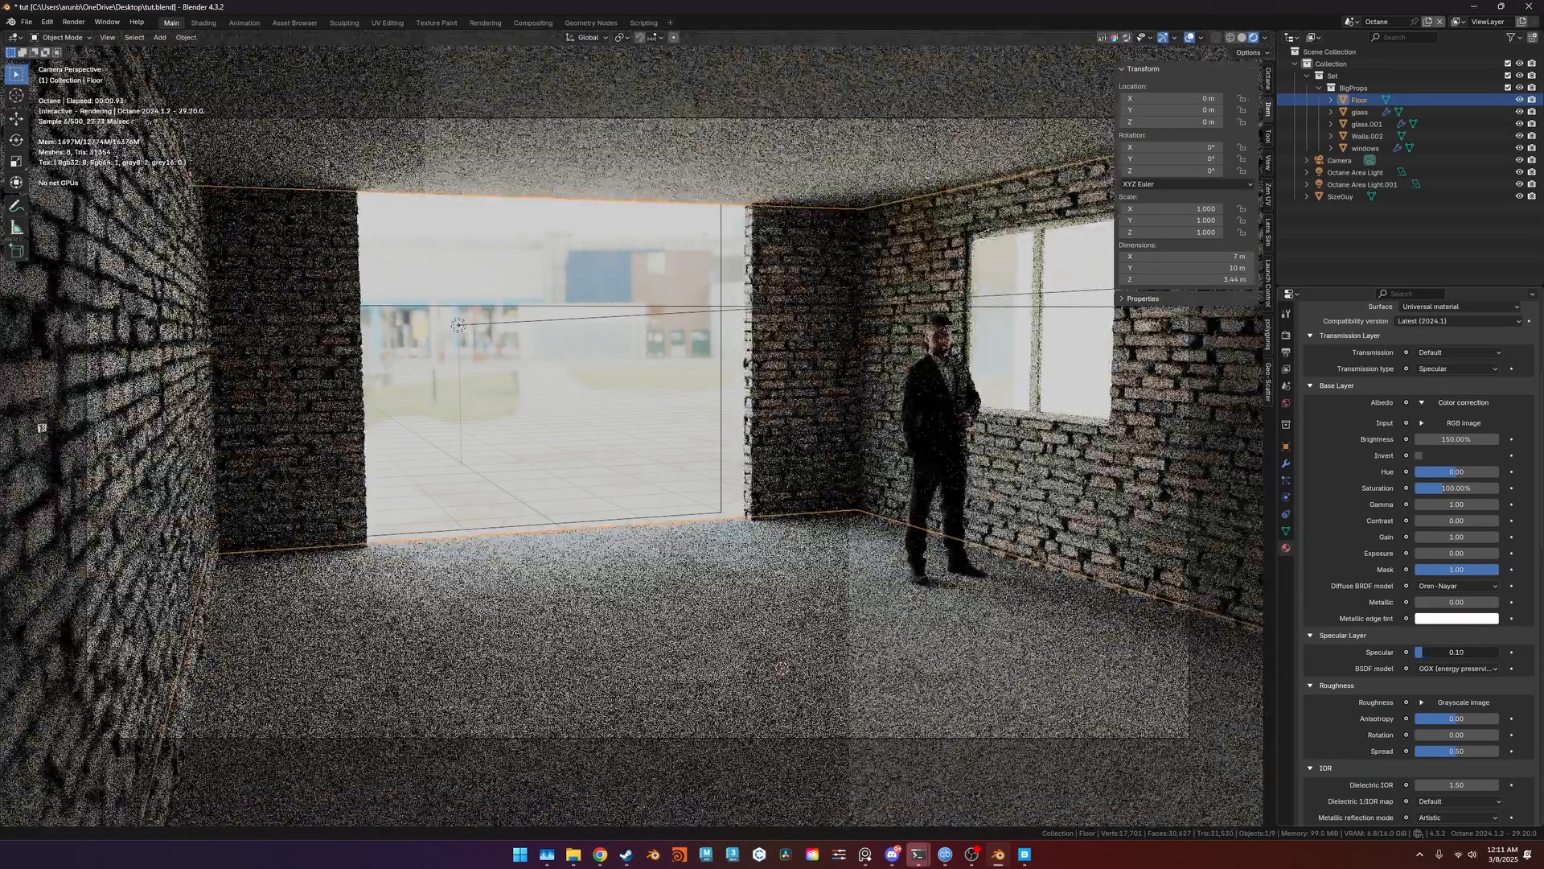
Lower the brick wall material's specular value to 0.30 and deselect everything.
left_click(844, 376)
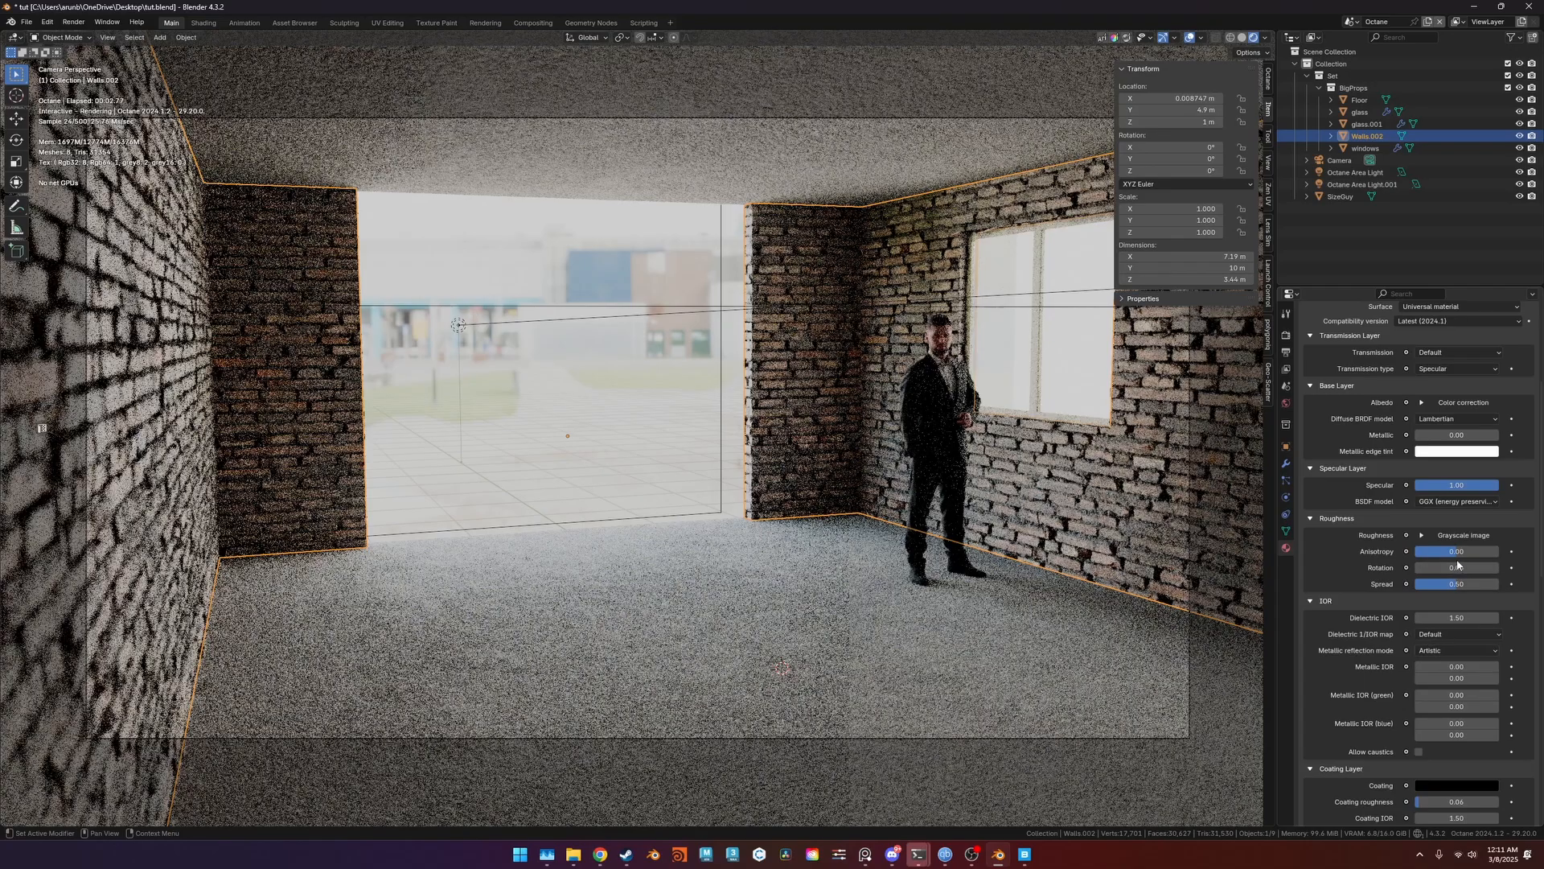
scroll(1436, 659, "down", 8)
scroll(1444, 643, "up", 6)
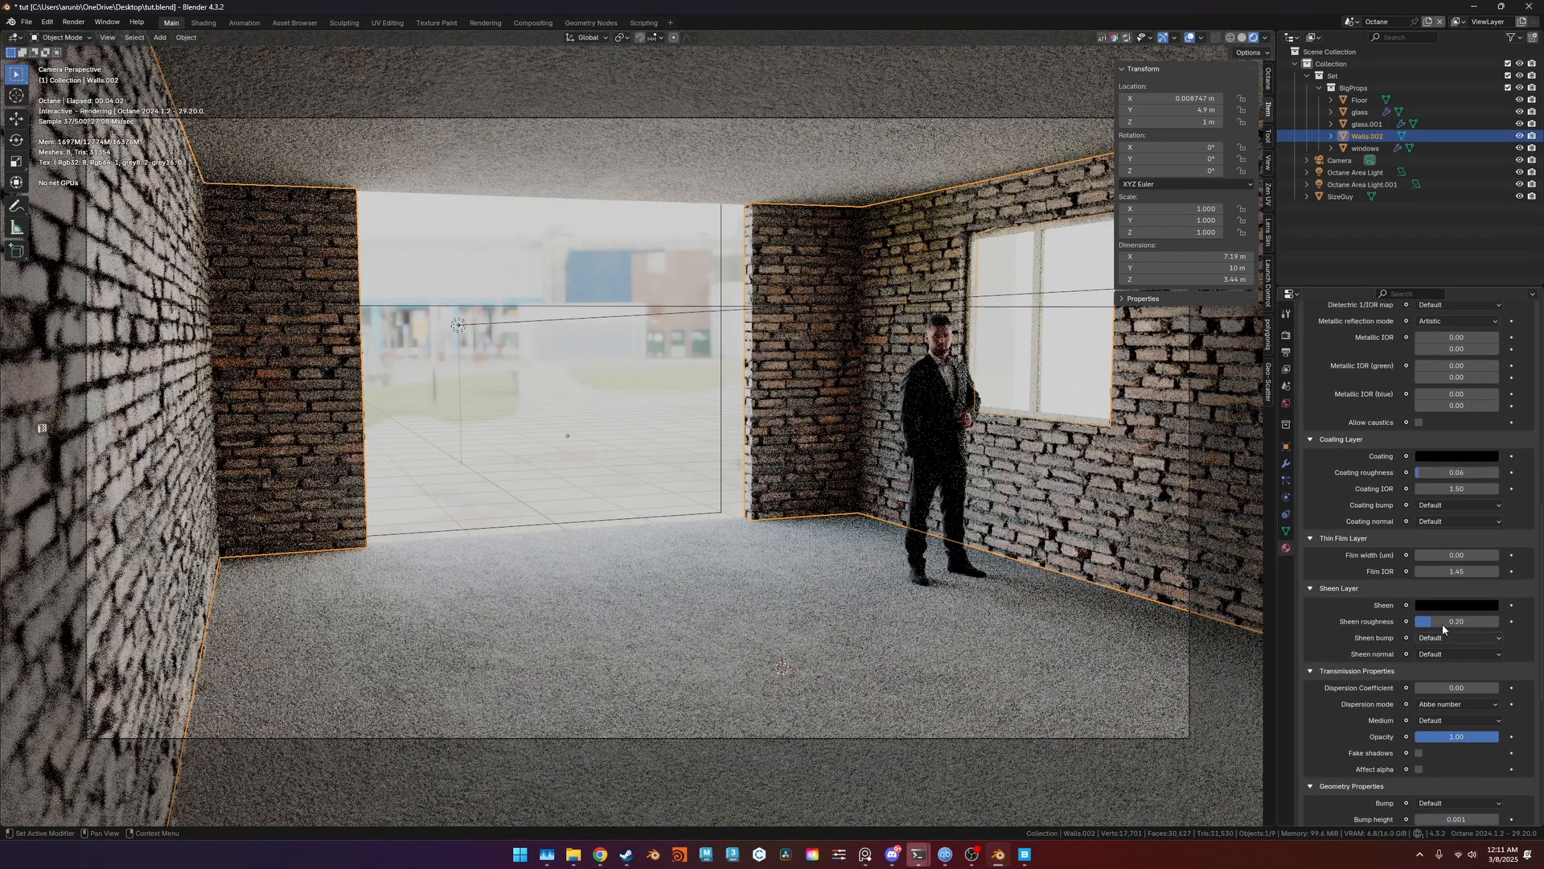
scroll(1453, 484, "up", 2)
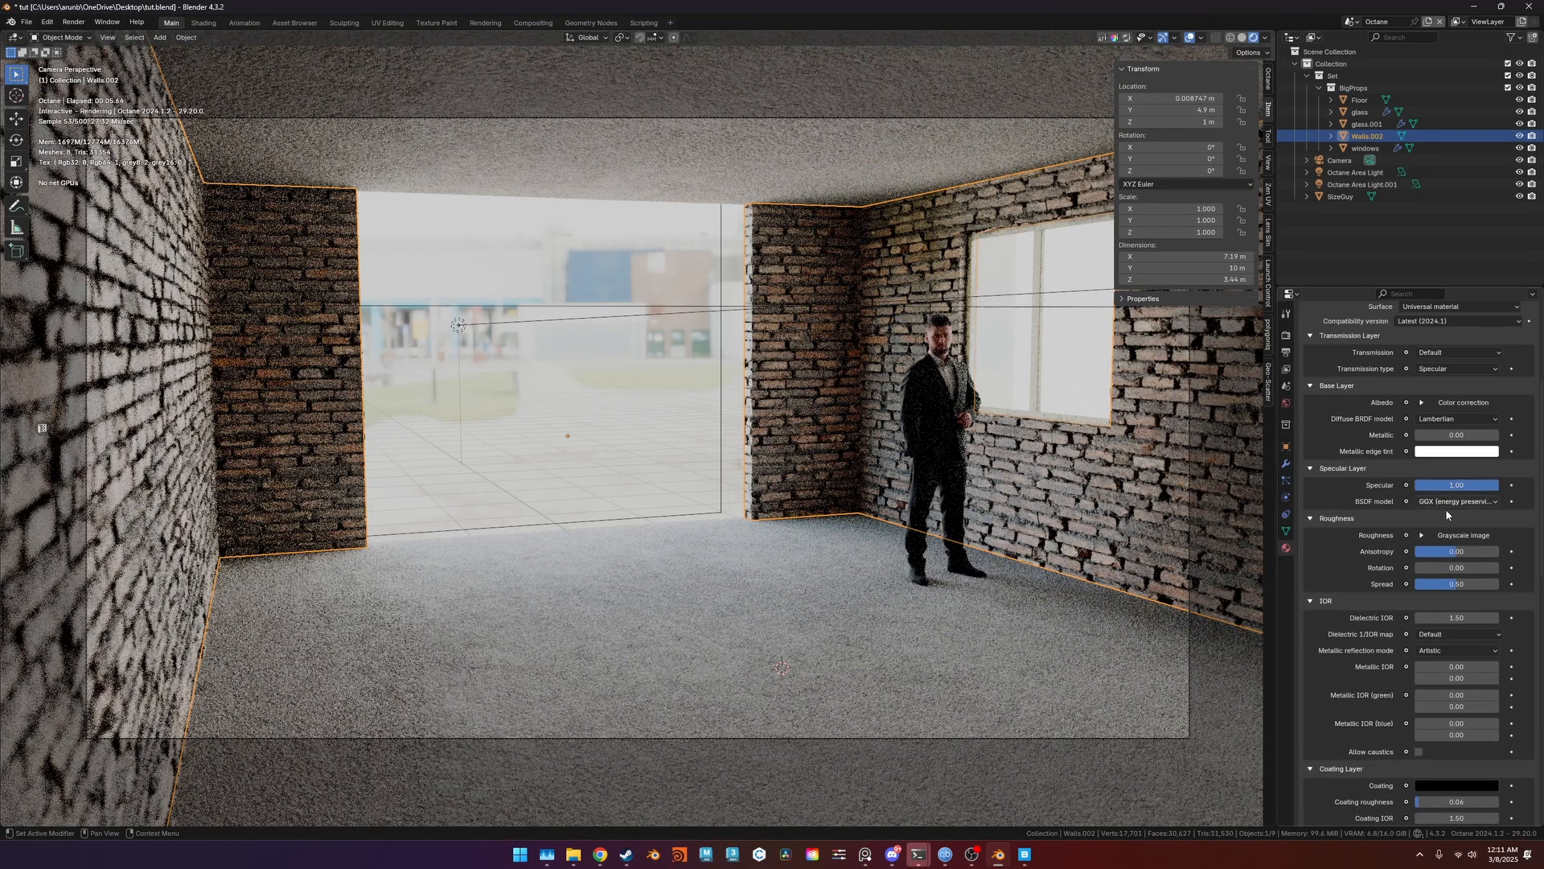
left_click_drag(1473, 486, 1415, 486)
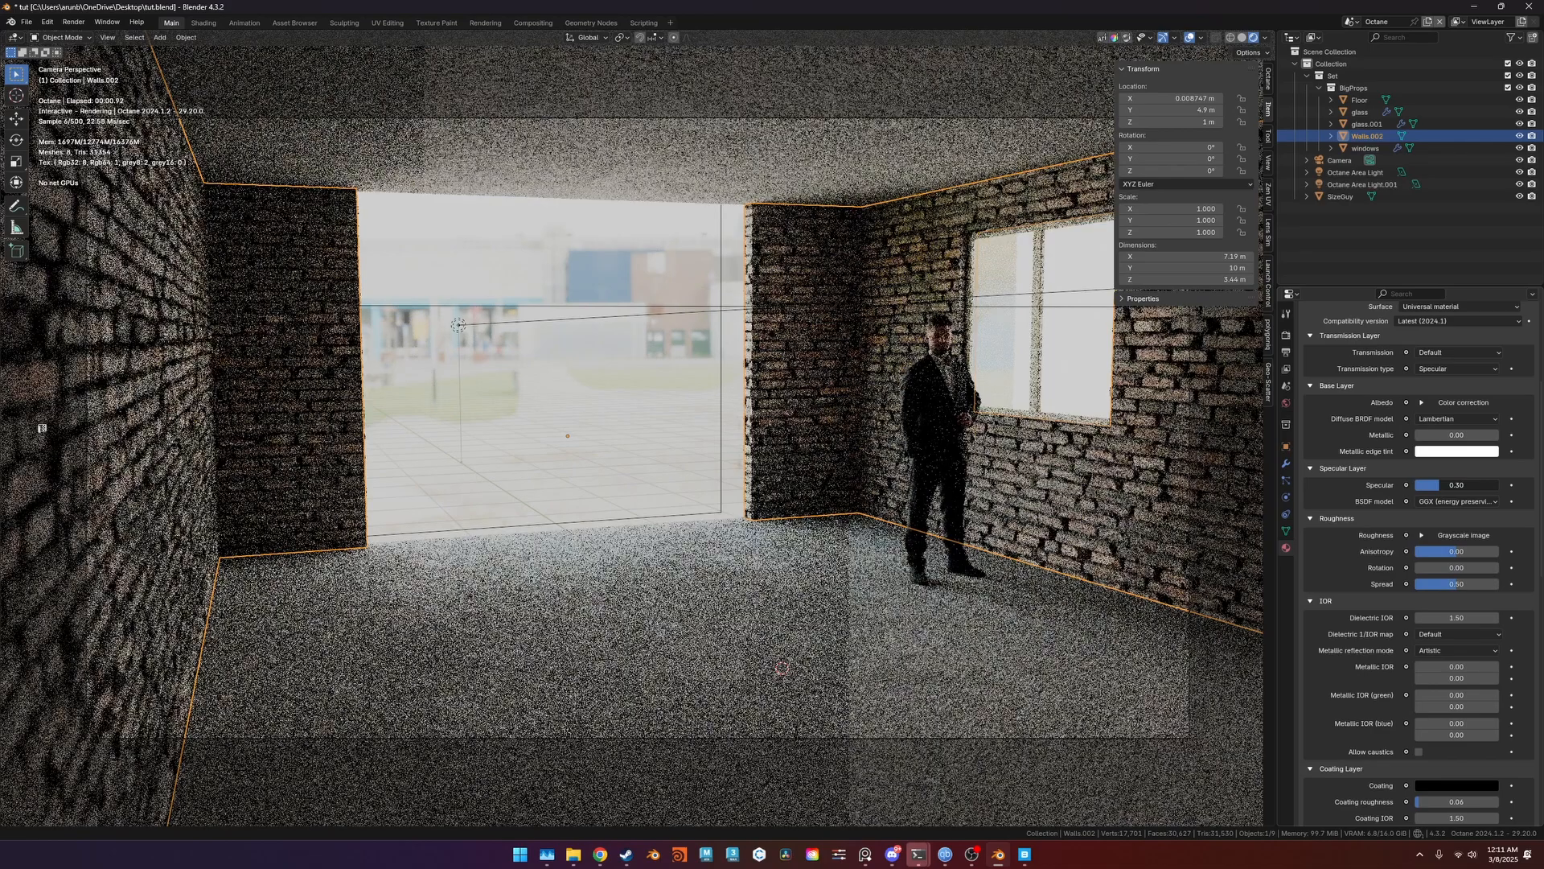
key("alt+a")
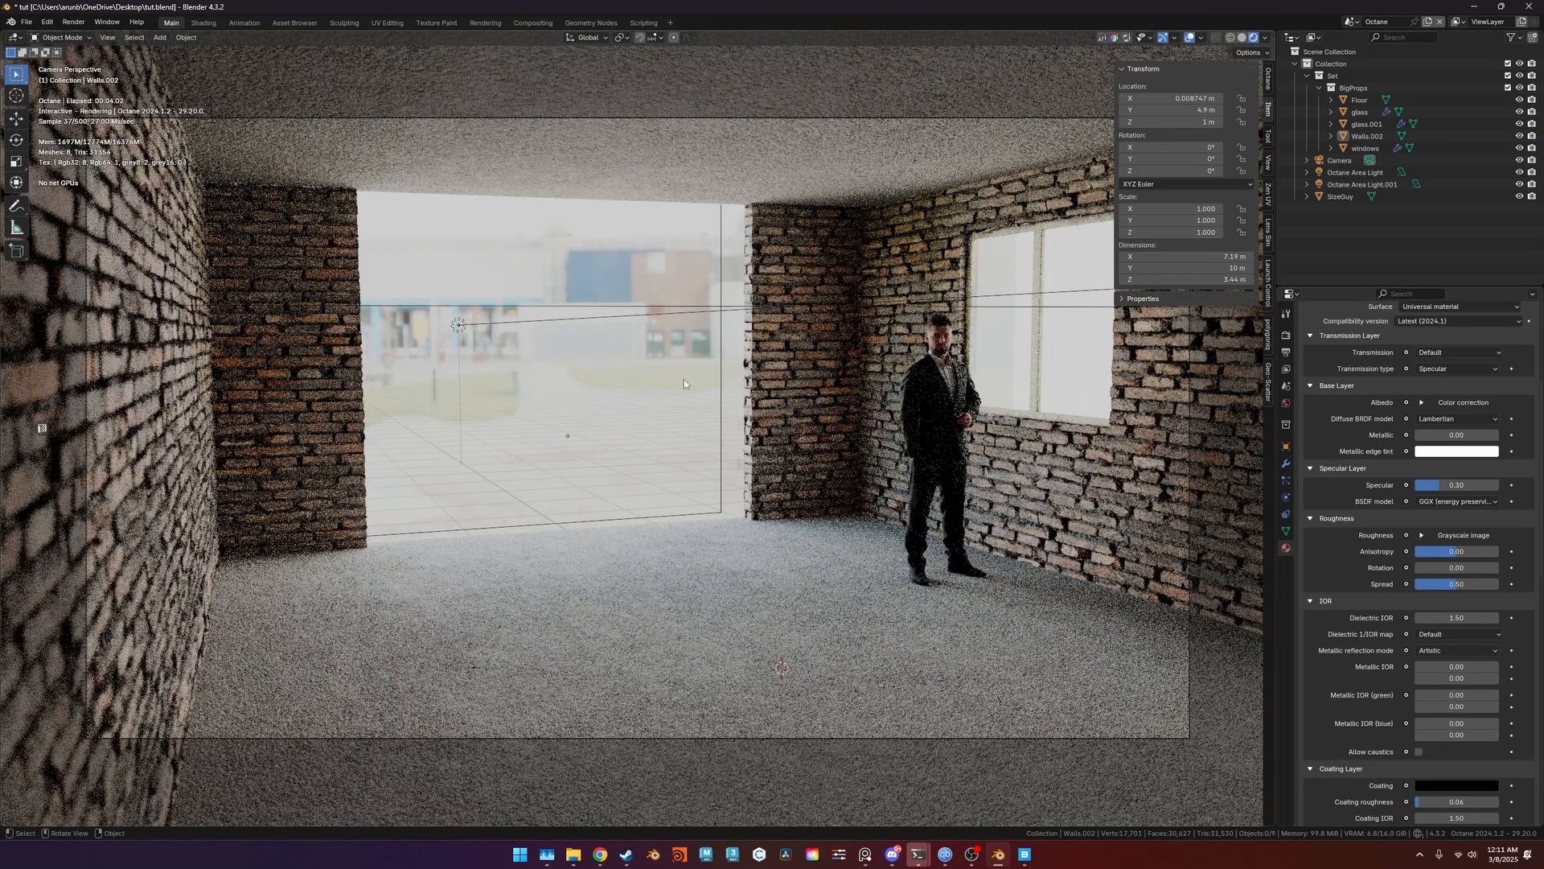
Move SizeGuy within the floor plane toward the room's corner, to about X 1.3 m and Y 2.4 m.
left_click(937, 397)
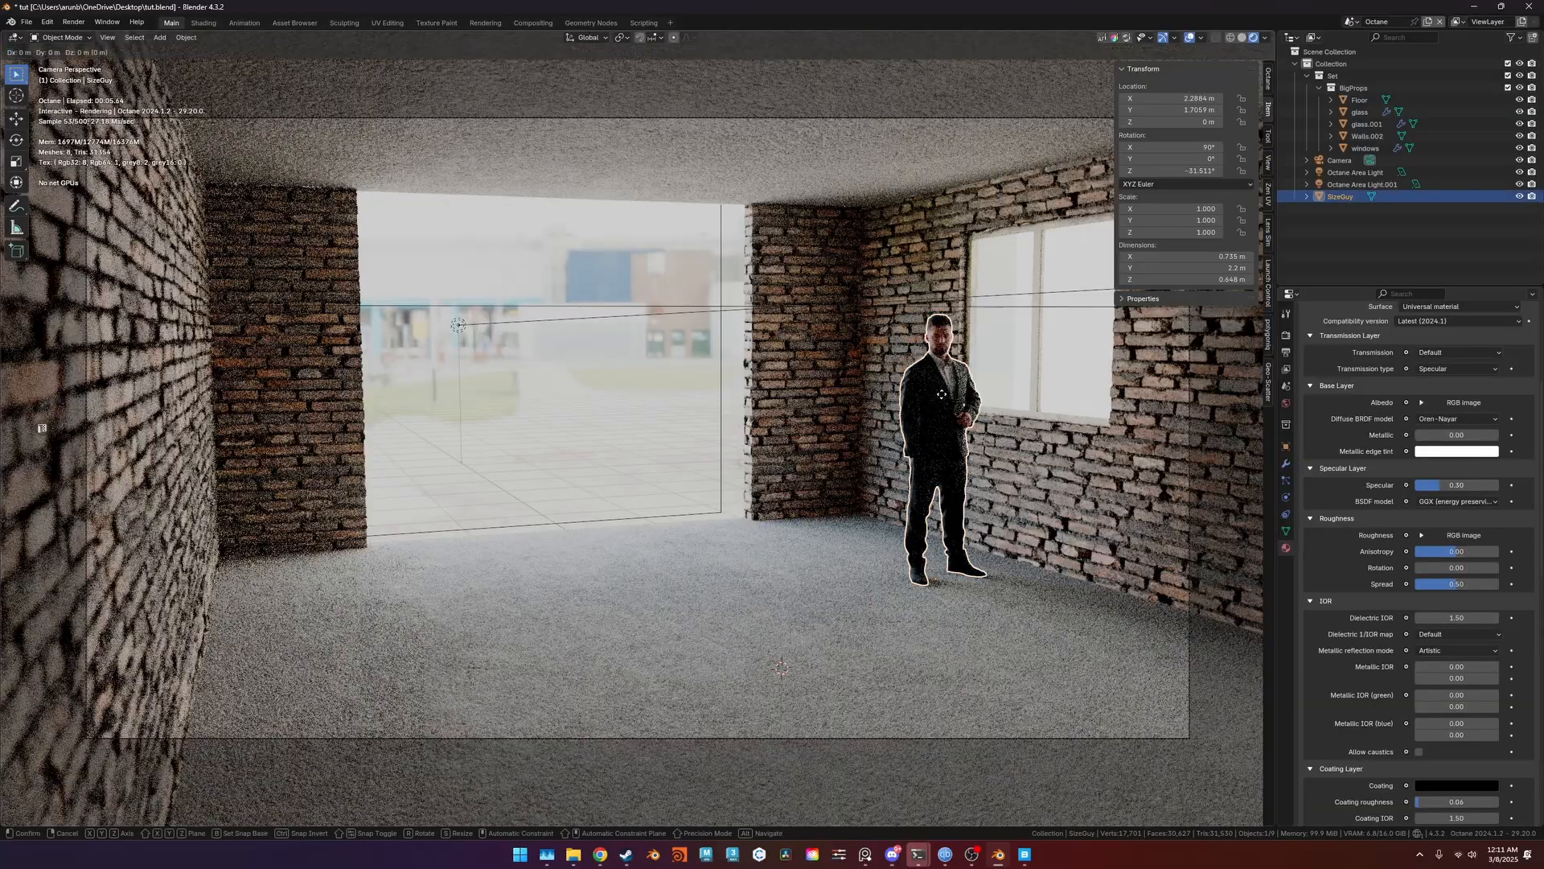
key("g")
key("shift+z")
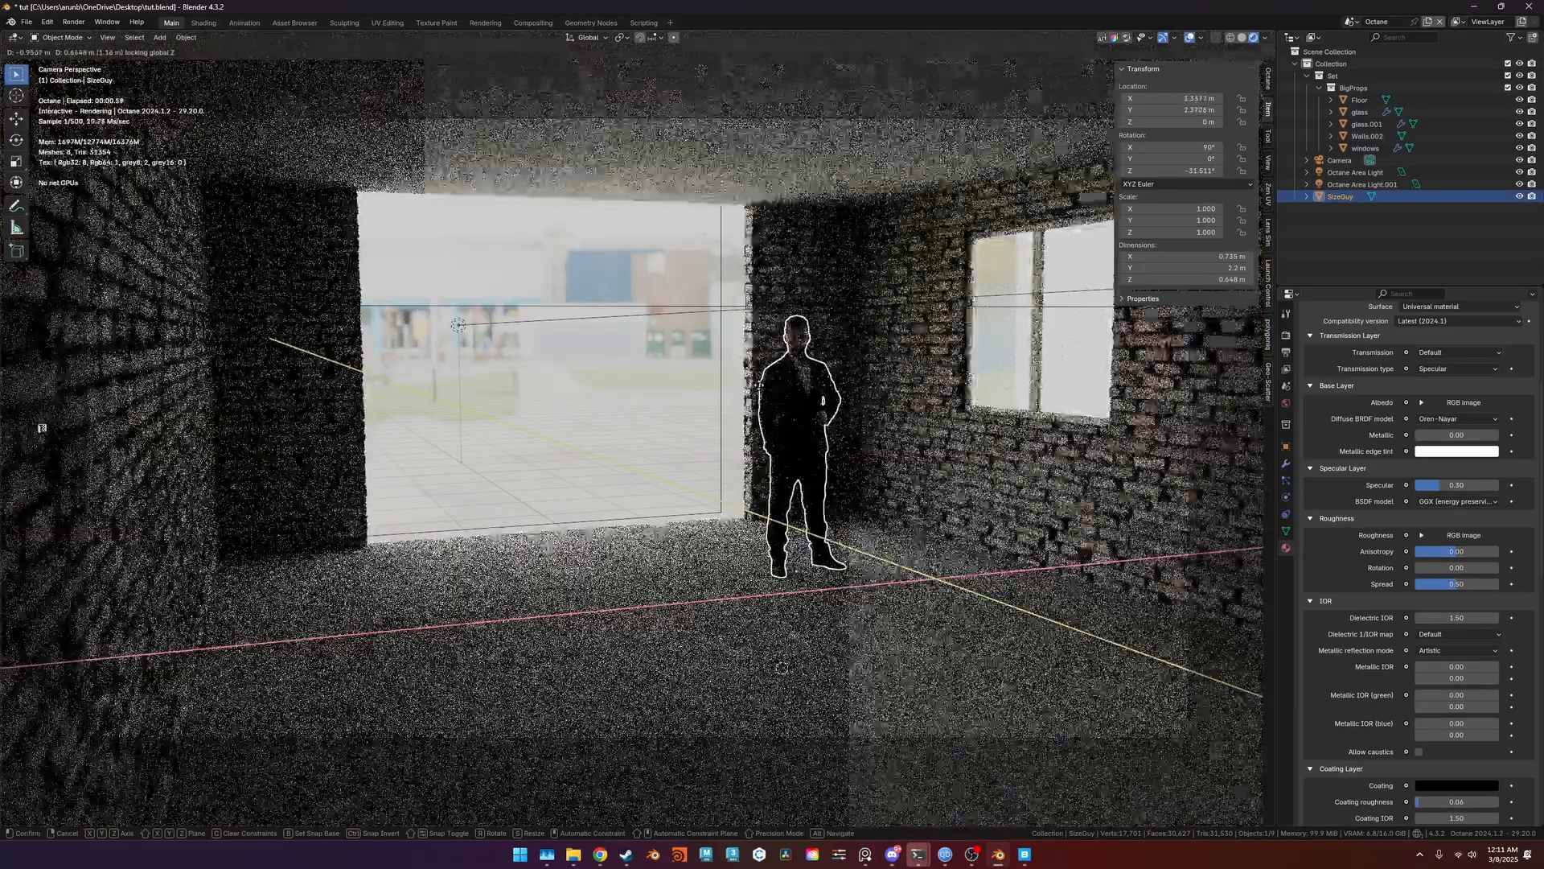
left_click(781, 668)
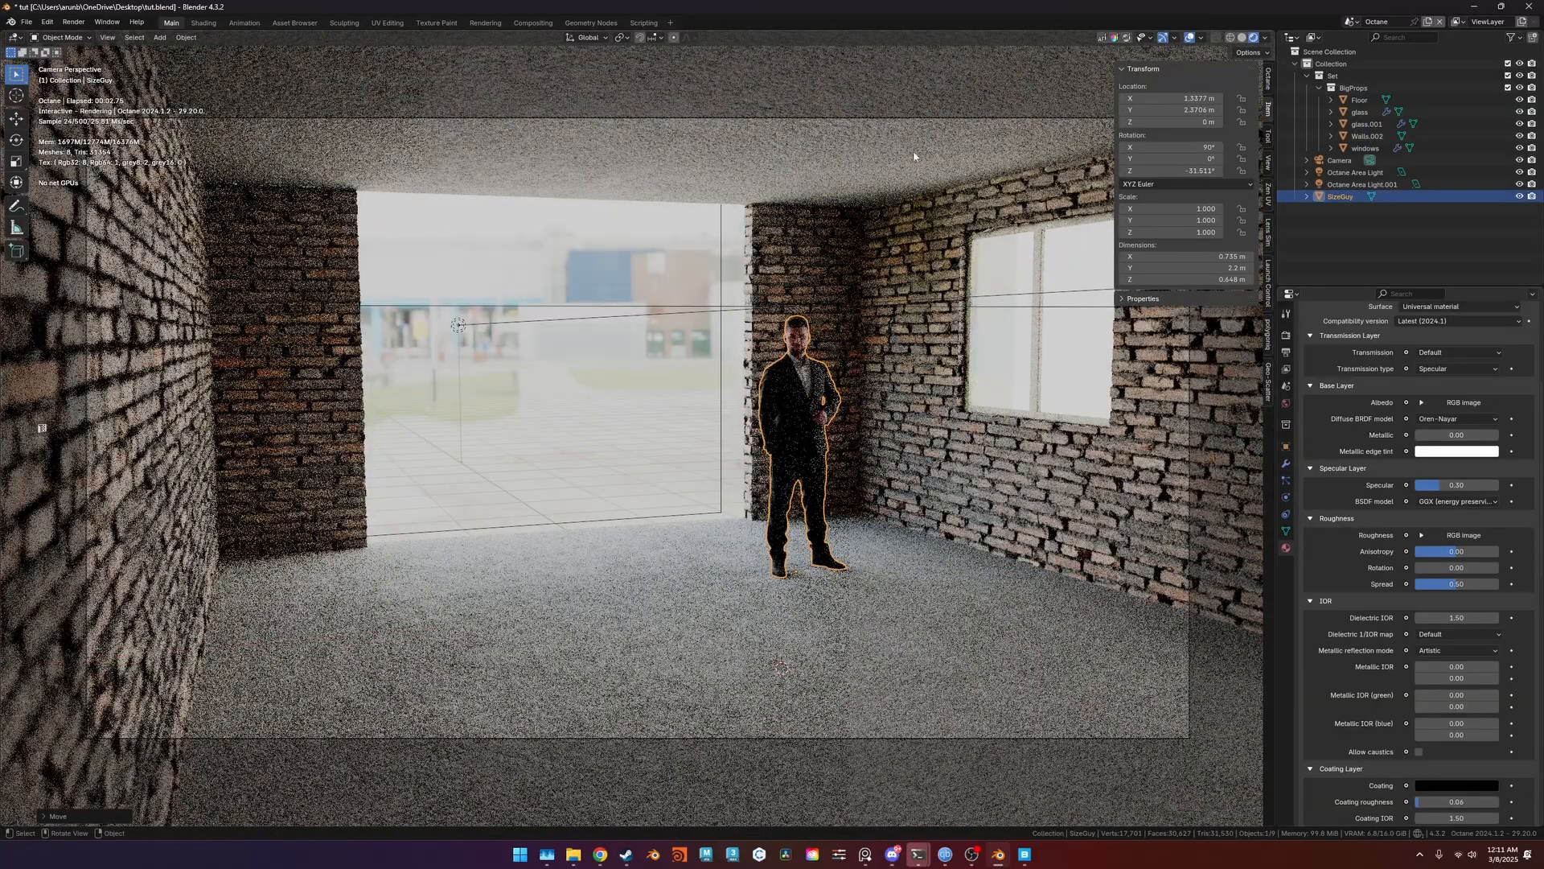
Turn off the camera's autofocus and pick SizeGuy as its focus object.
left_click(820, 120)
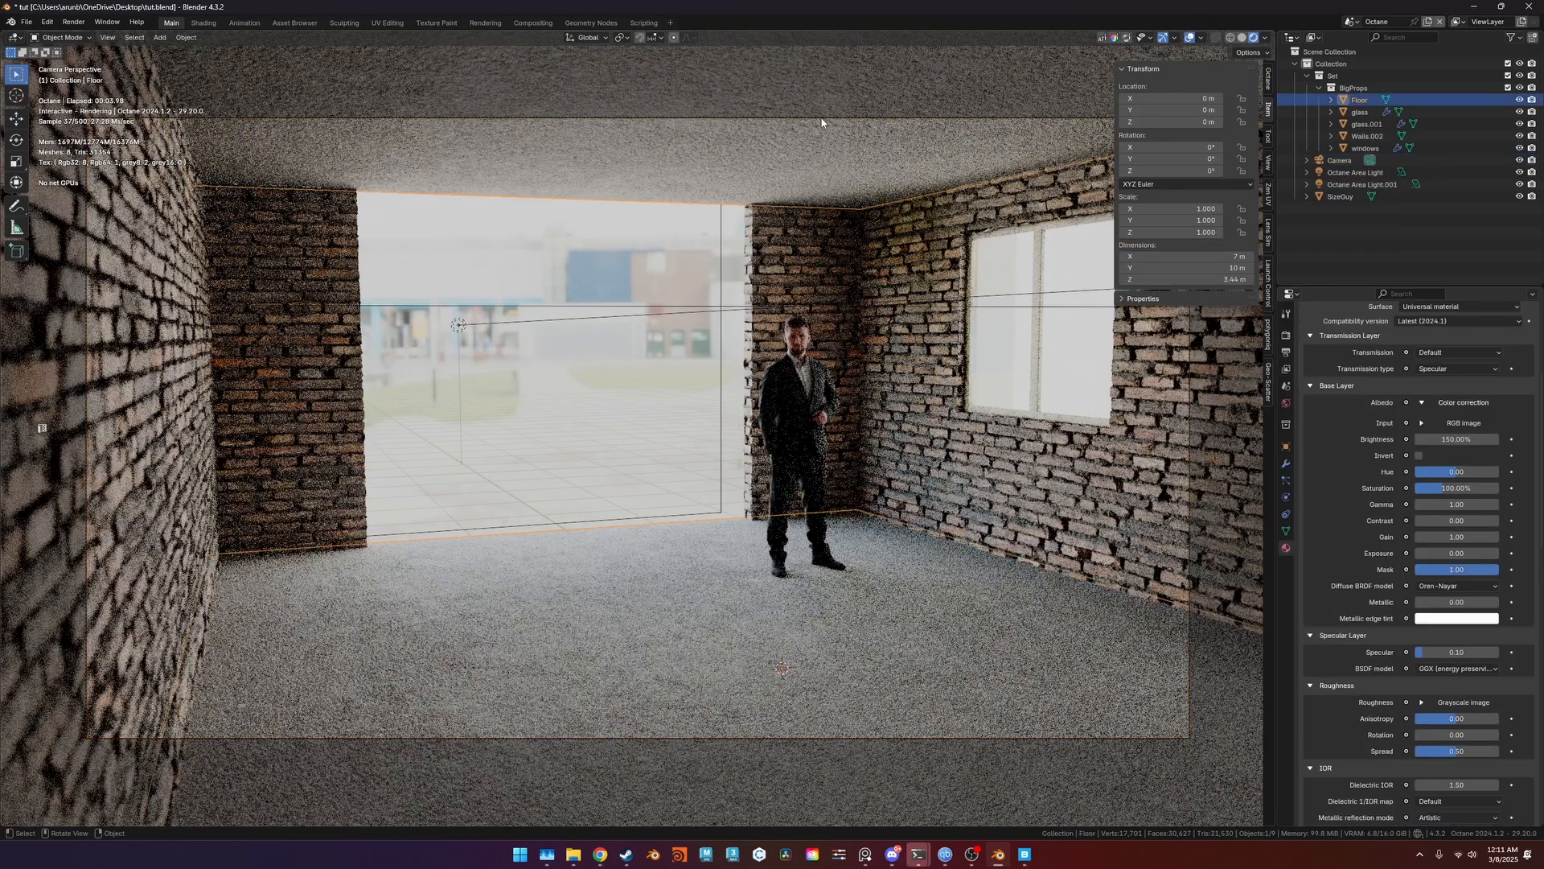
scroll(1456, 386, "up", 4)
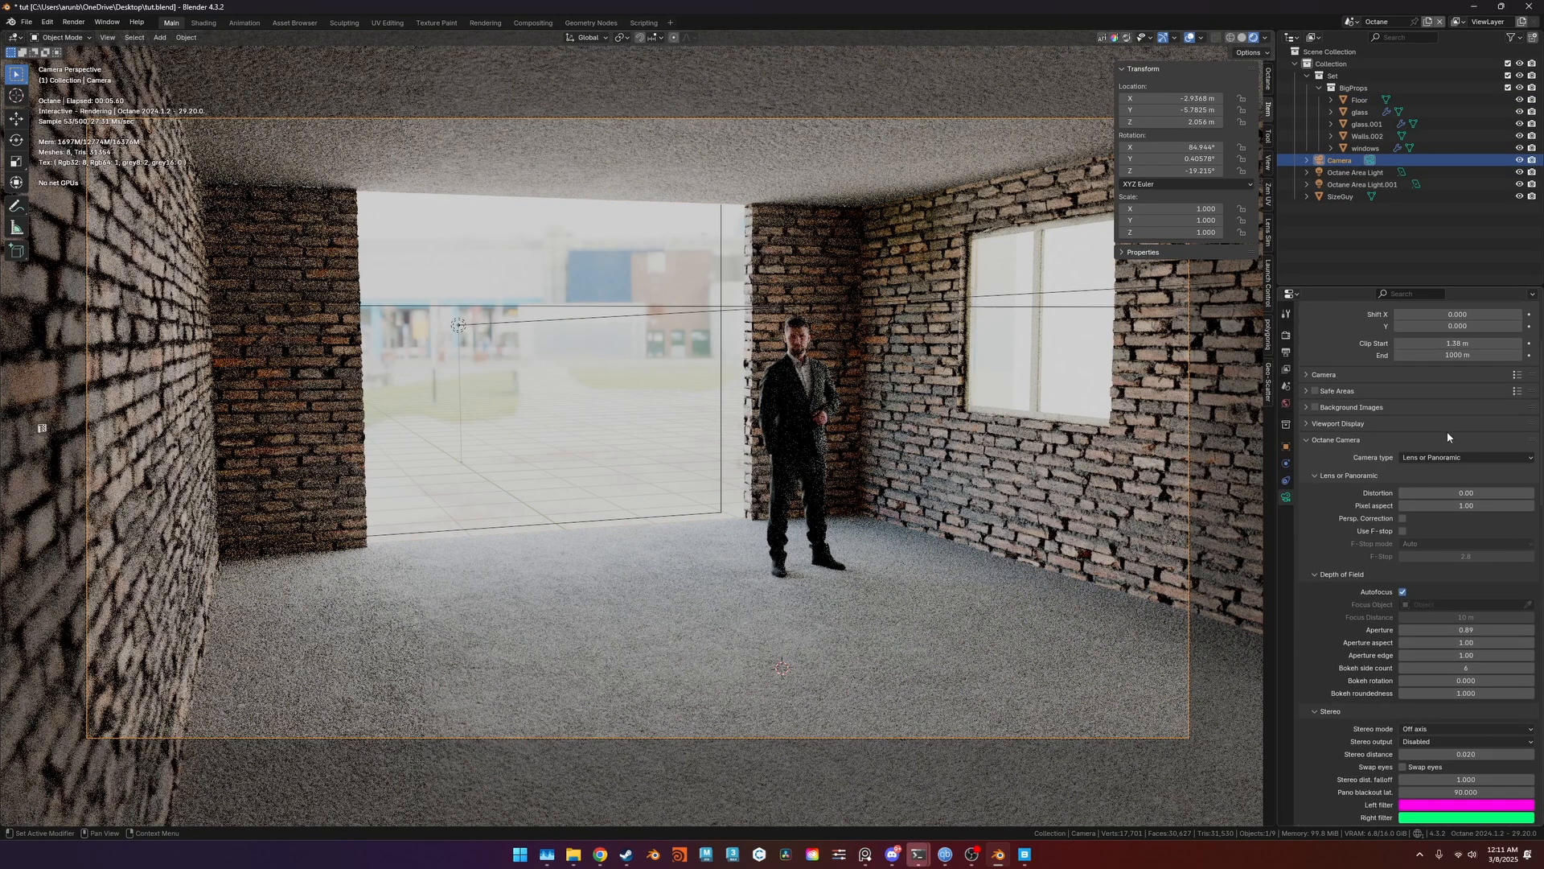
left_click(1403, 616)
left_click(1528, 629)
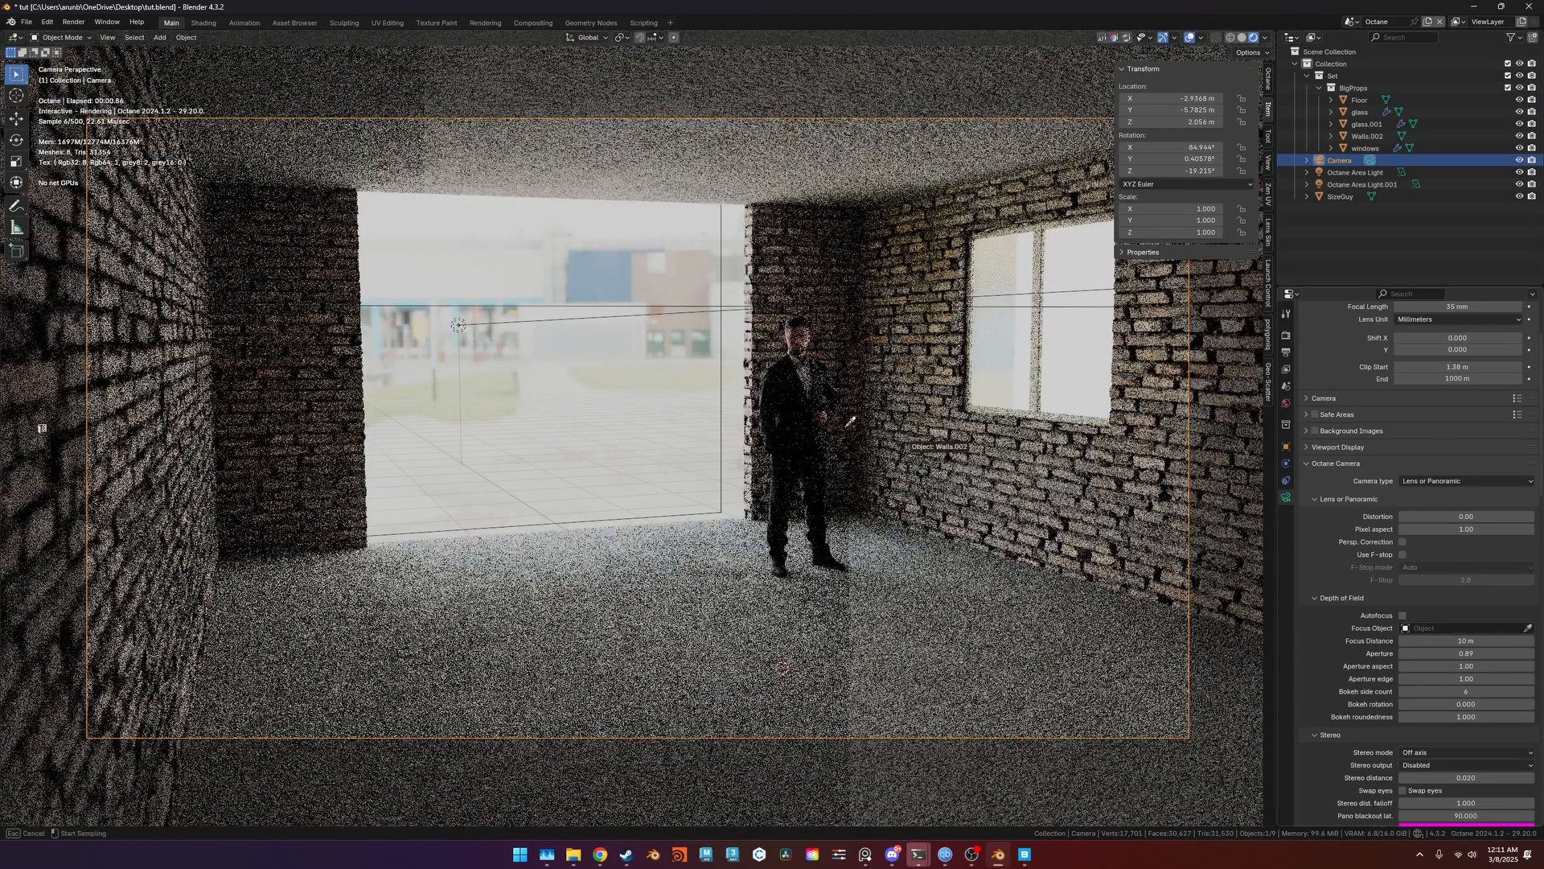
left_click(813, 450)
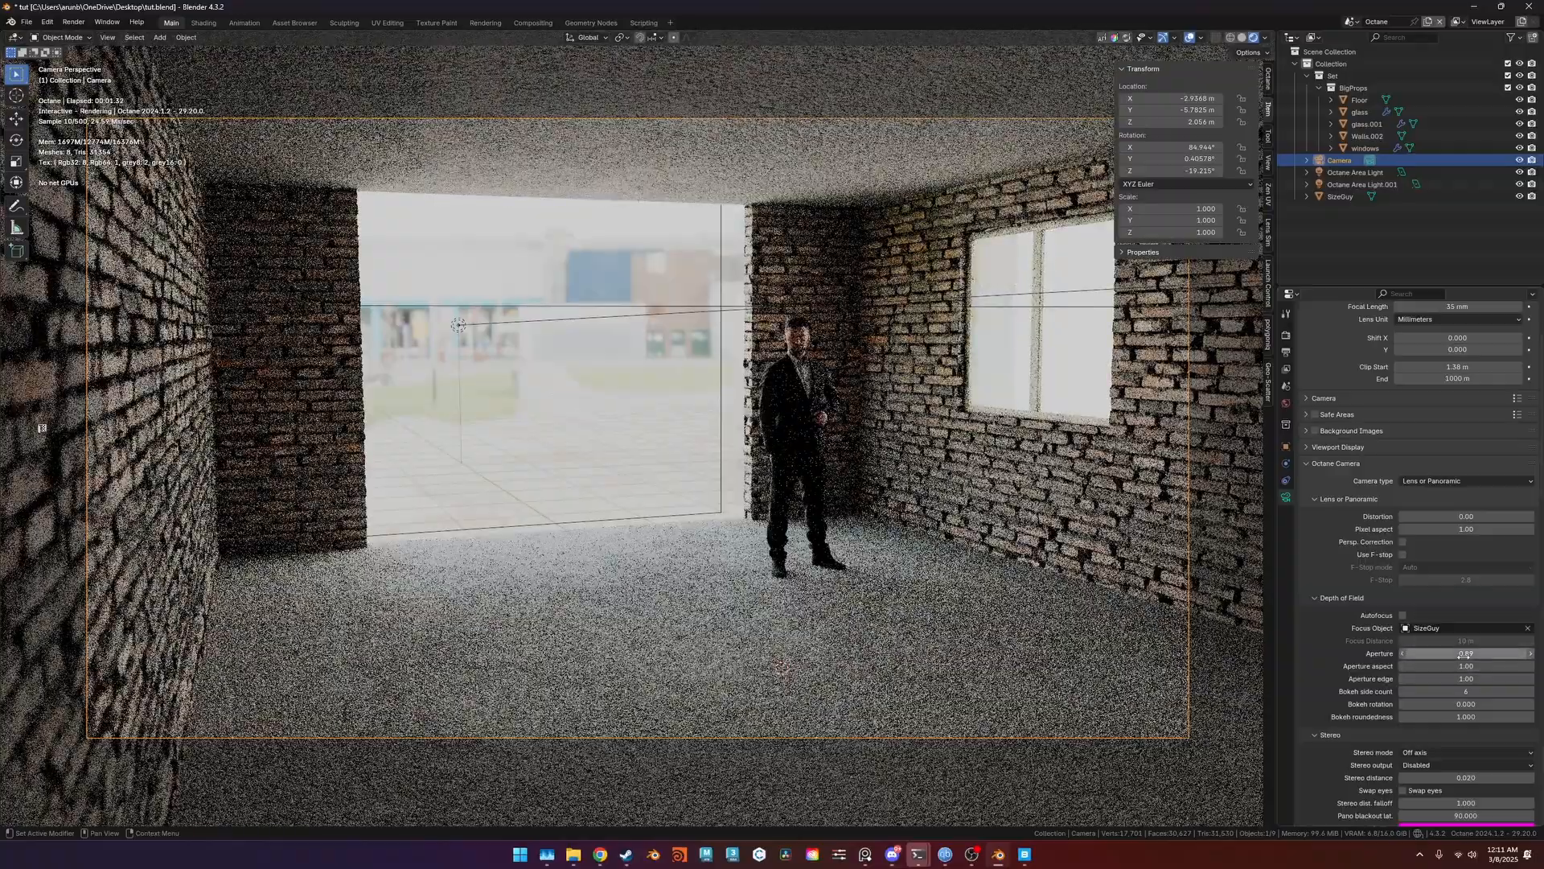
Set the camera's depth of field aperture to 0.8.
mouse_move(1464, 653)
left_mouse_down()
mouse_move(1528, 653)
mouse_move(1461, 653)
left_mouse_up()
left_click(1464, 653)
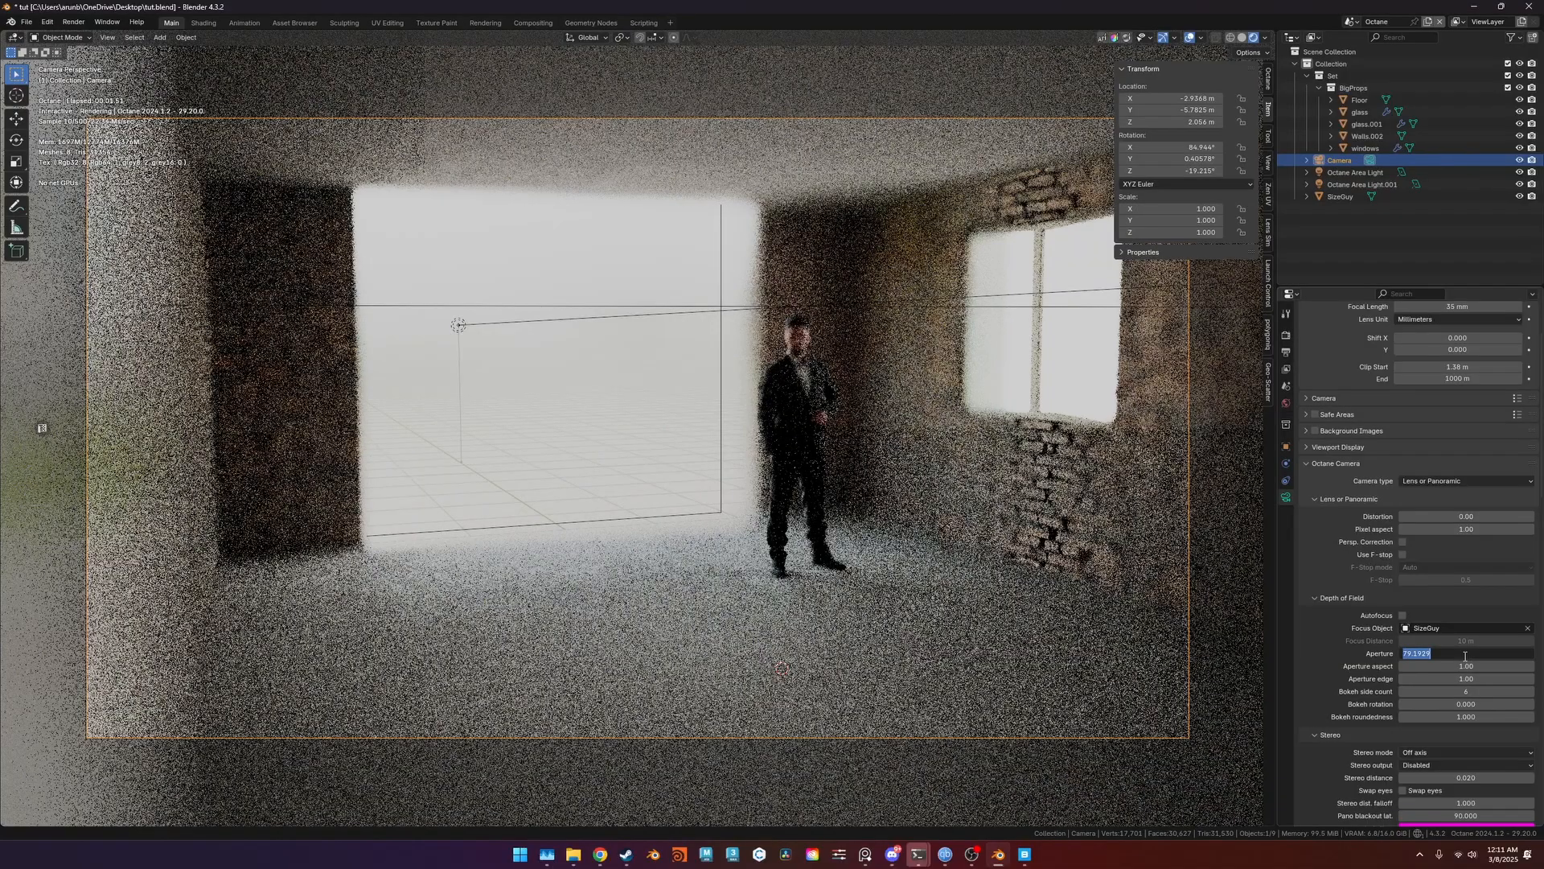
type("0.8")
key("Return")
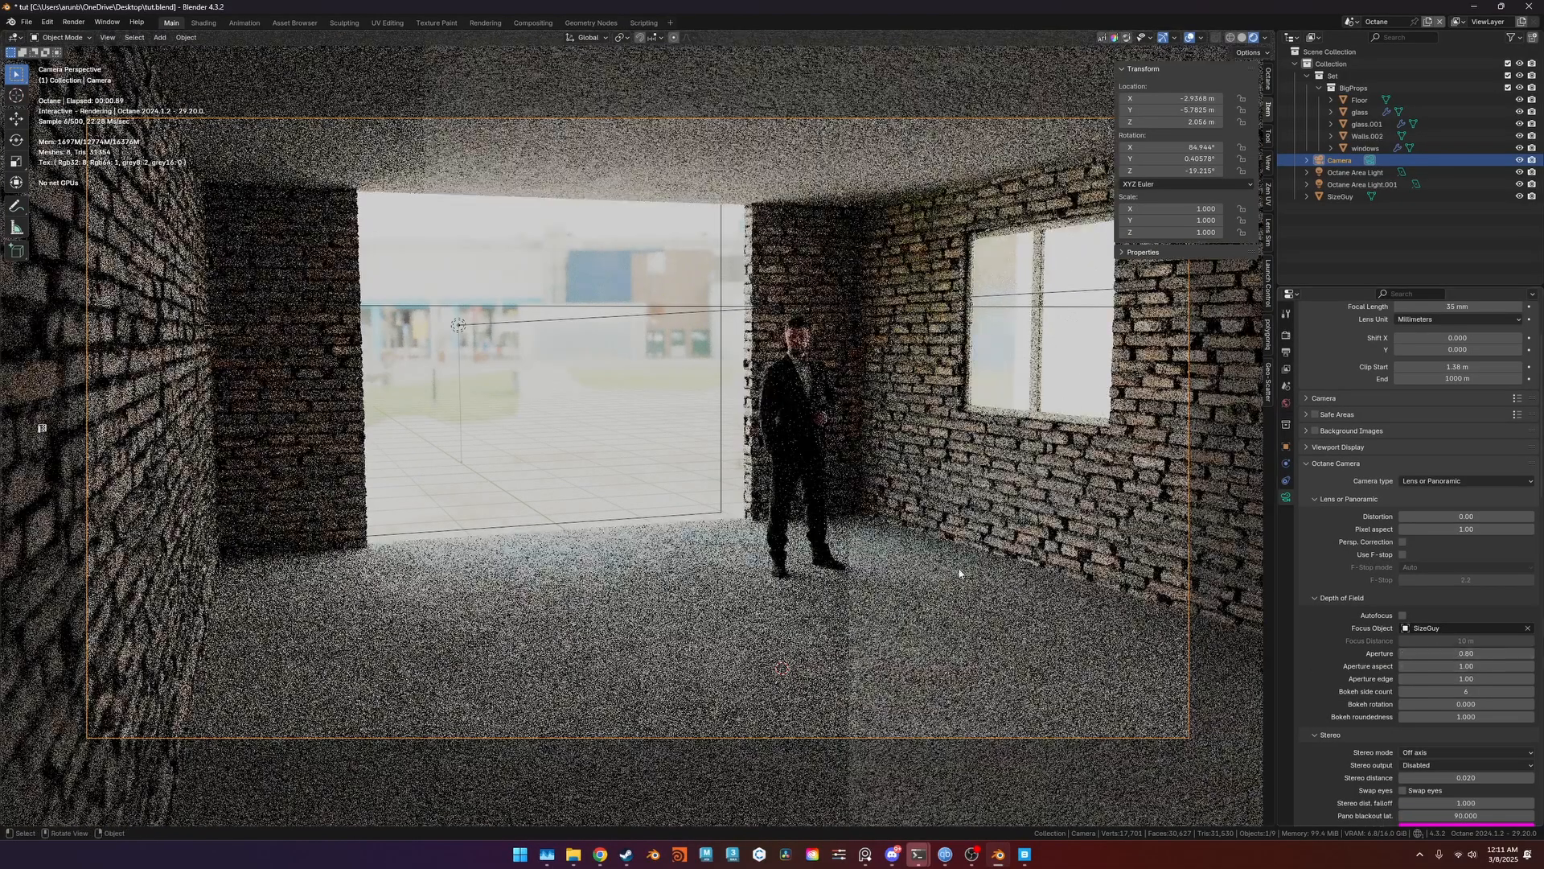
Move SizeGuy within the floor plane toward the camera, to about X 1.2 m and Y 1.3 m.
left_click(788, 426)
key("g")
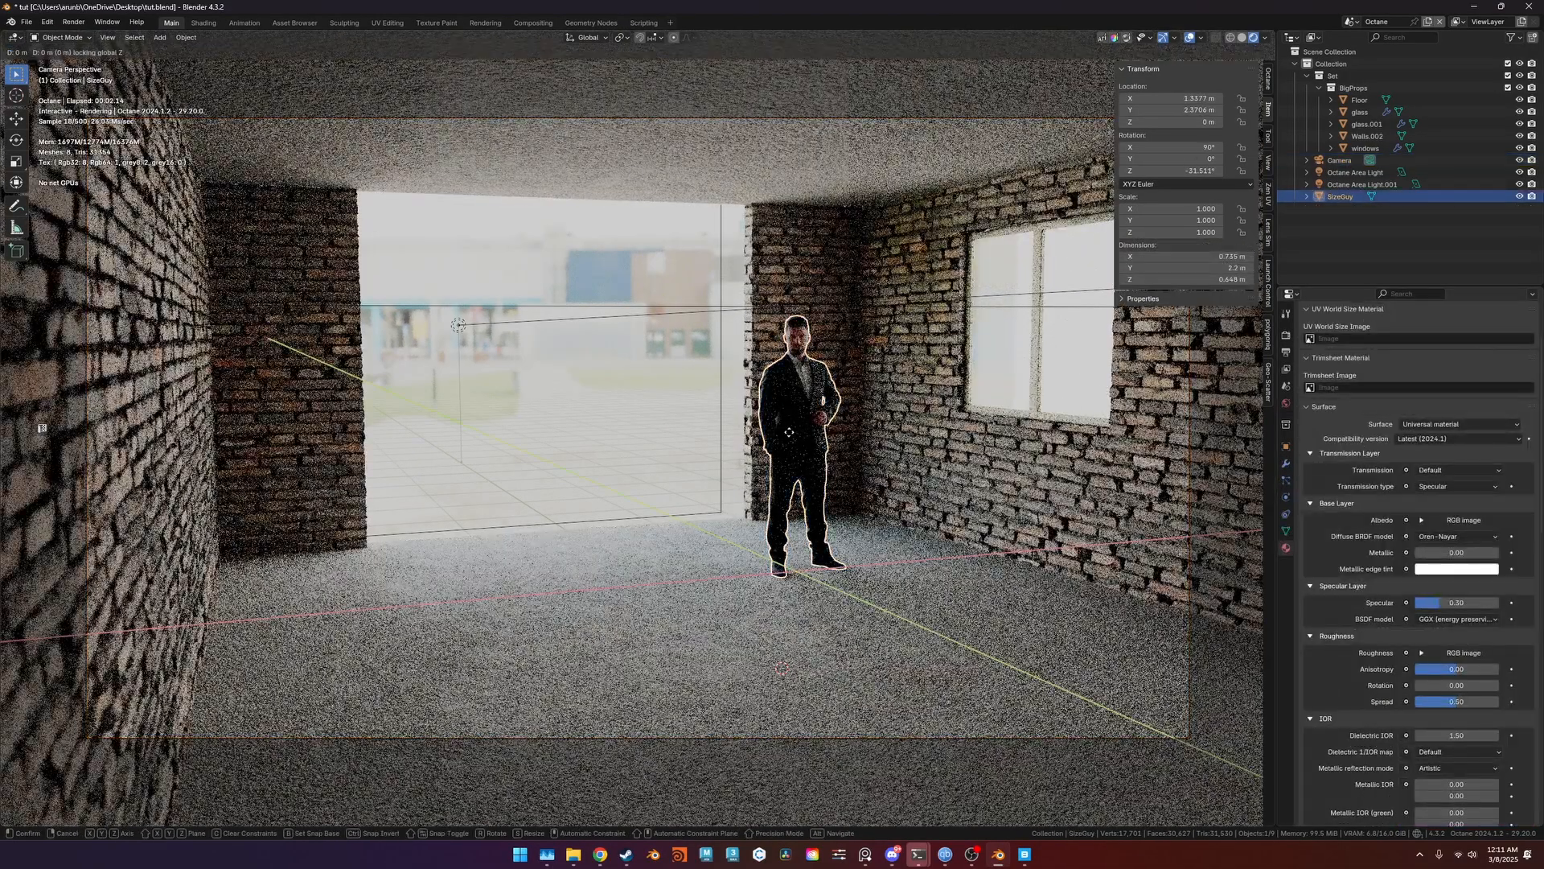
key("shift+z")
left_click(840, 457)
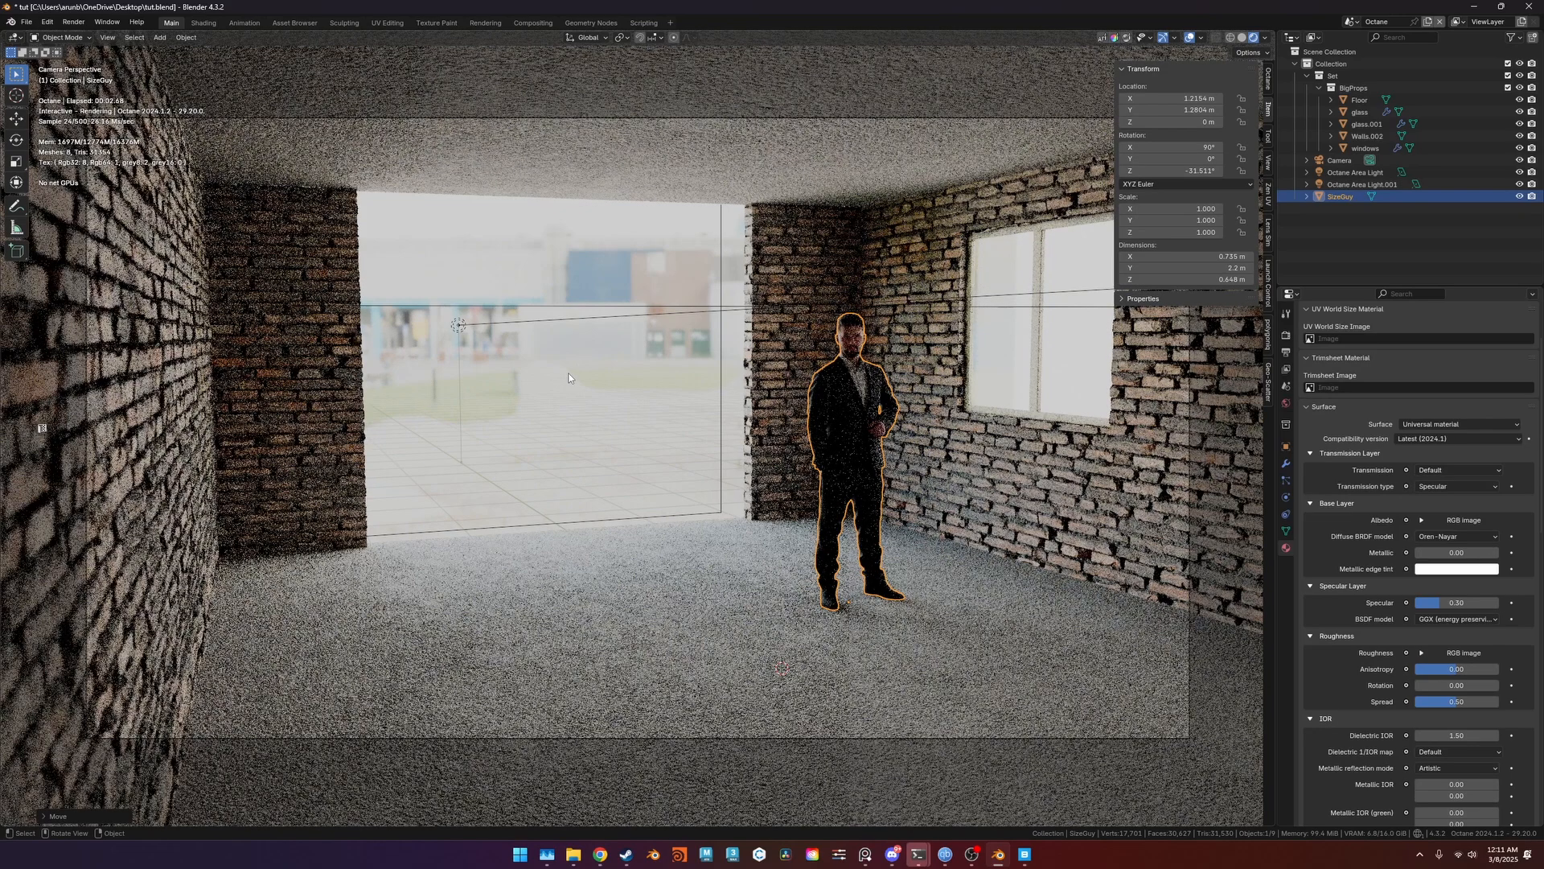
scroll(1289, 342, "up", 3)
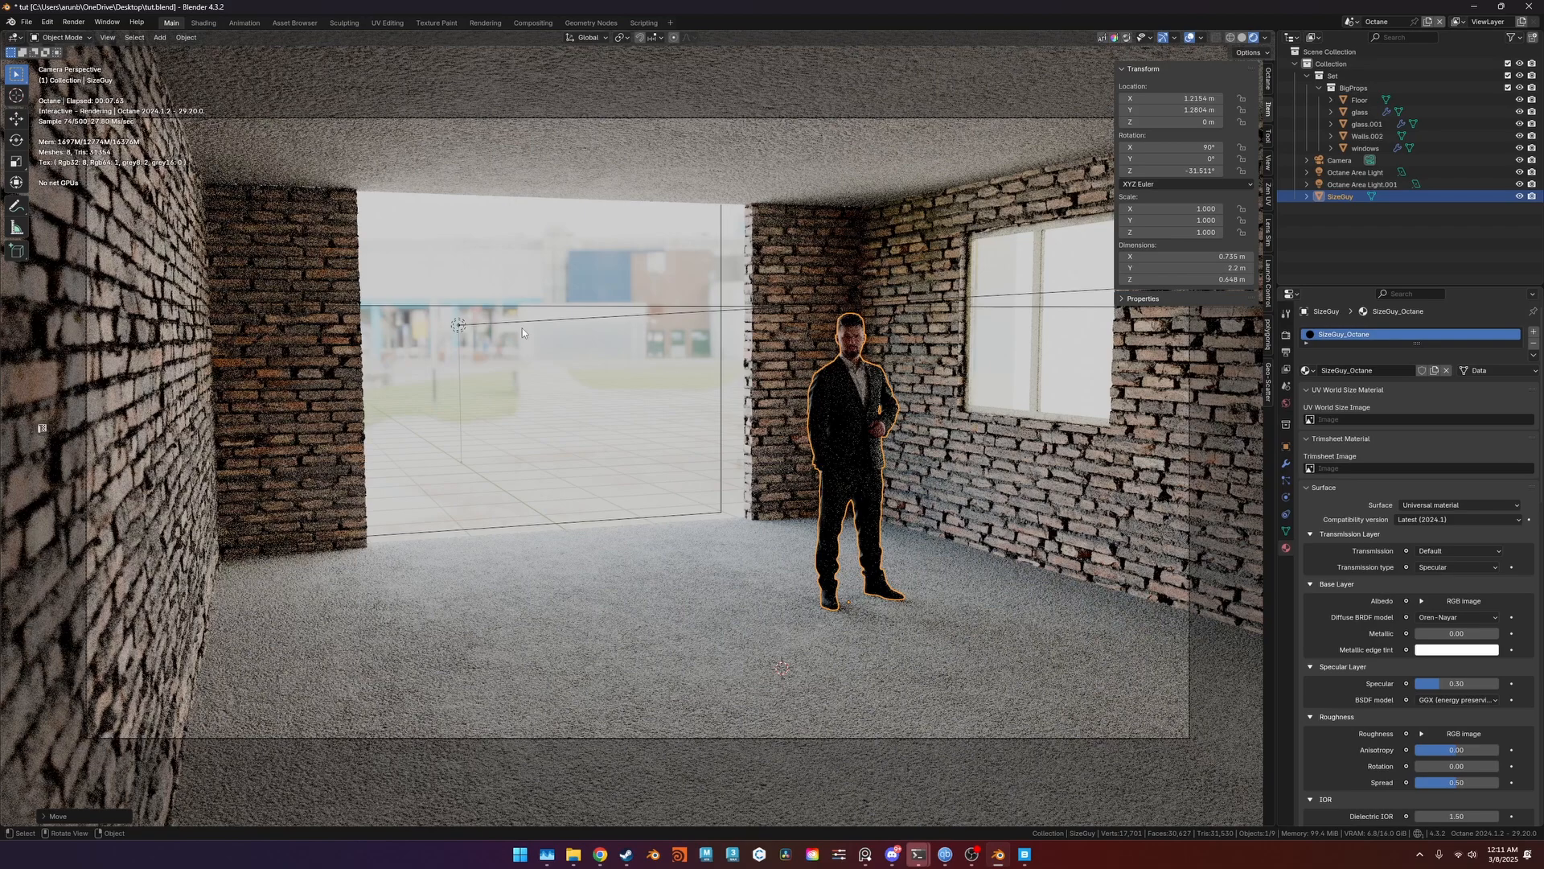
Set the Octane preview imager's exposure to 0.8 and raise its vignetting to about 0.41.
left_click(1268, 78)
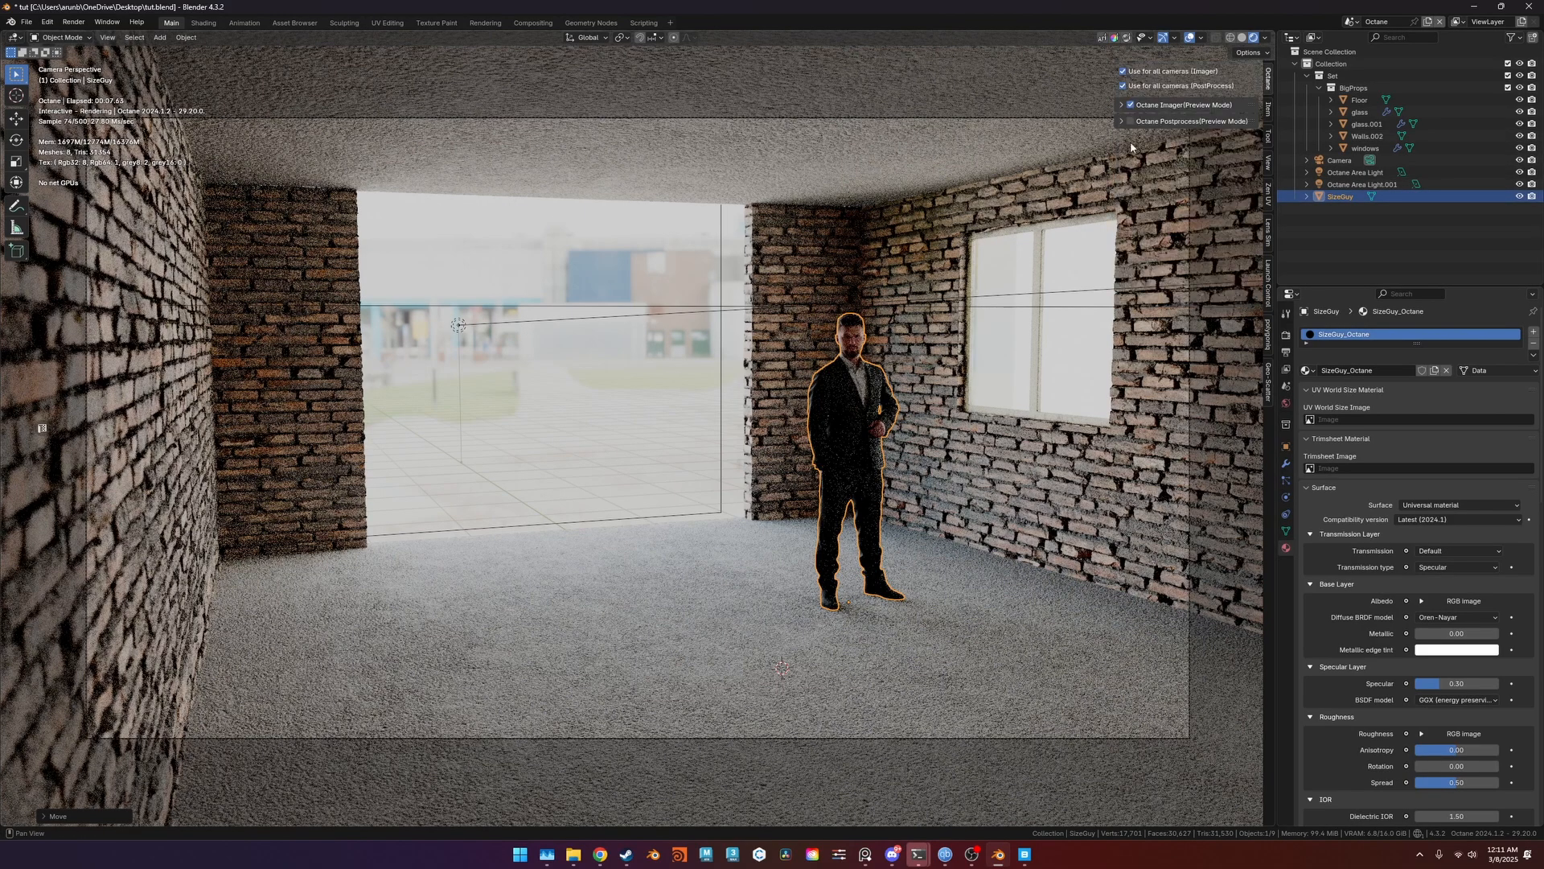
left_click(1130, 111)
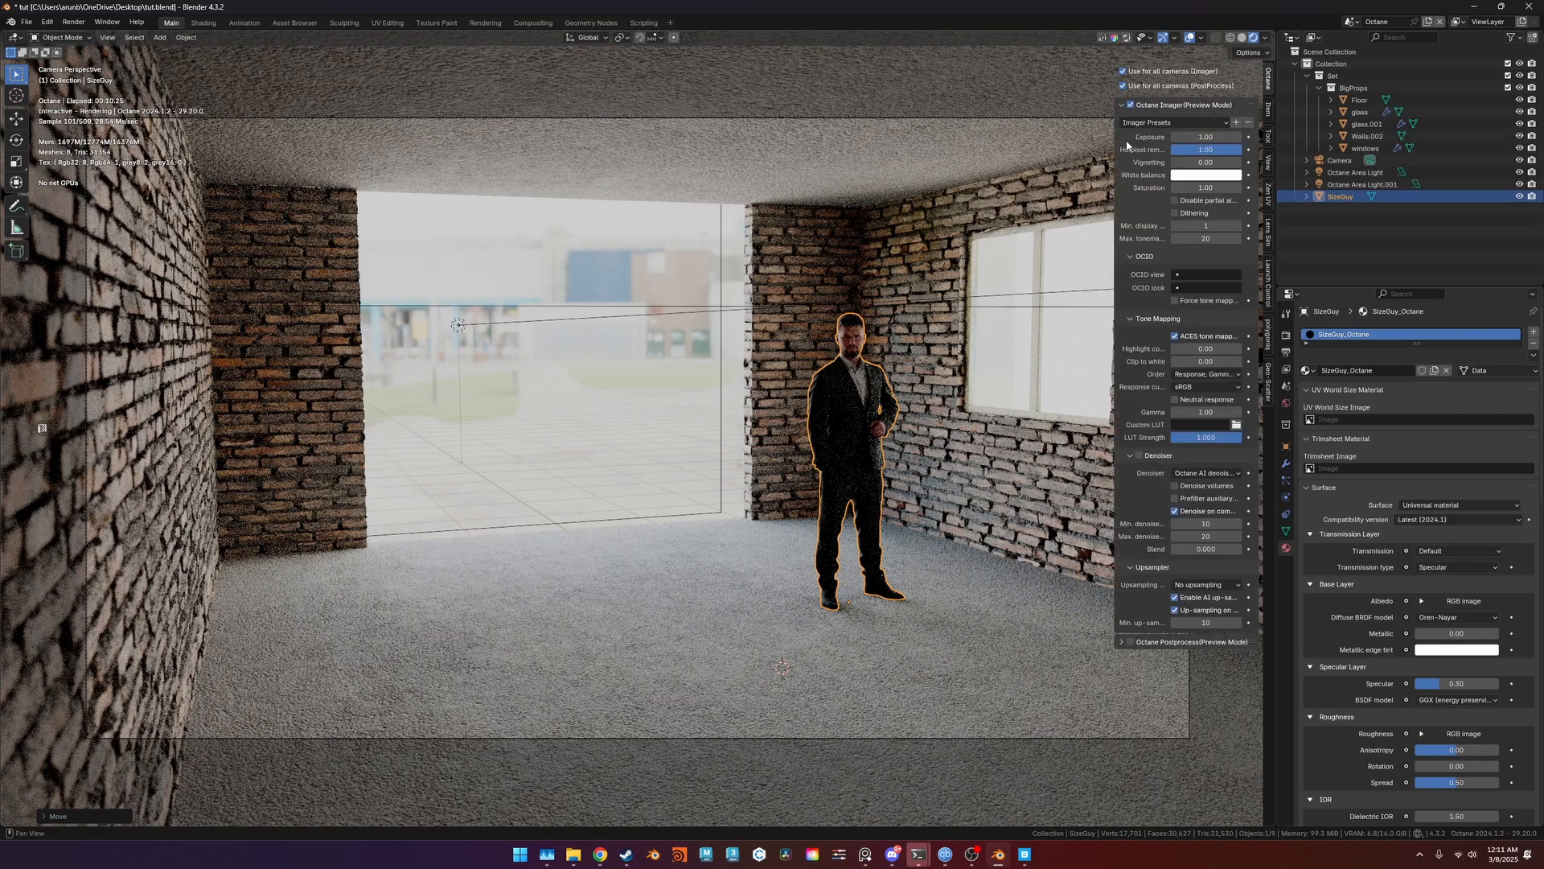
left_click(1124, 643)
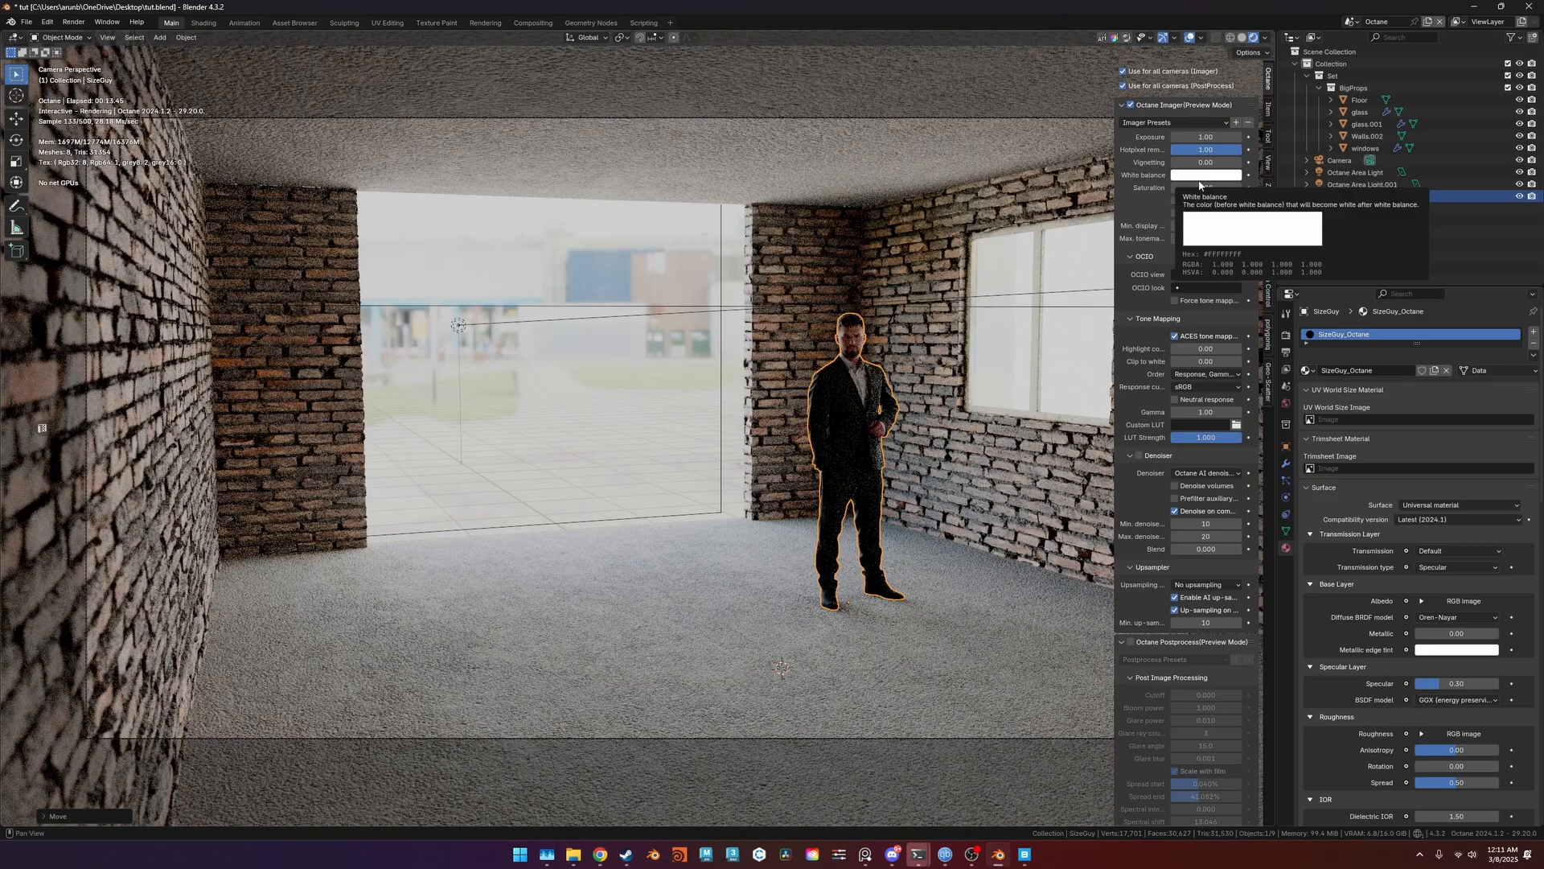
mouse_move(1204, 137)
left_mouse_down()
mouse_move(1255, 137)
mouse_move(1204, 137)
left_mouse_up()
left_click(1212, 137)
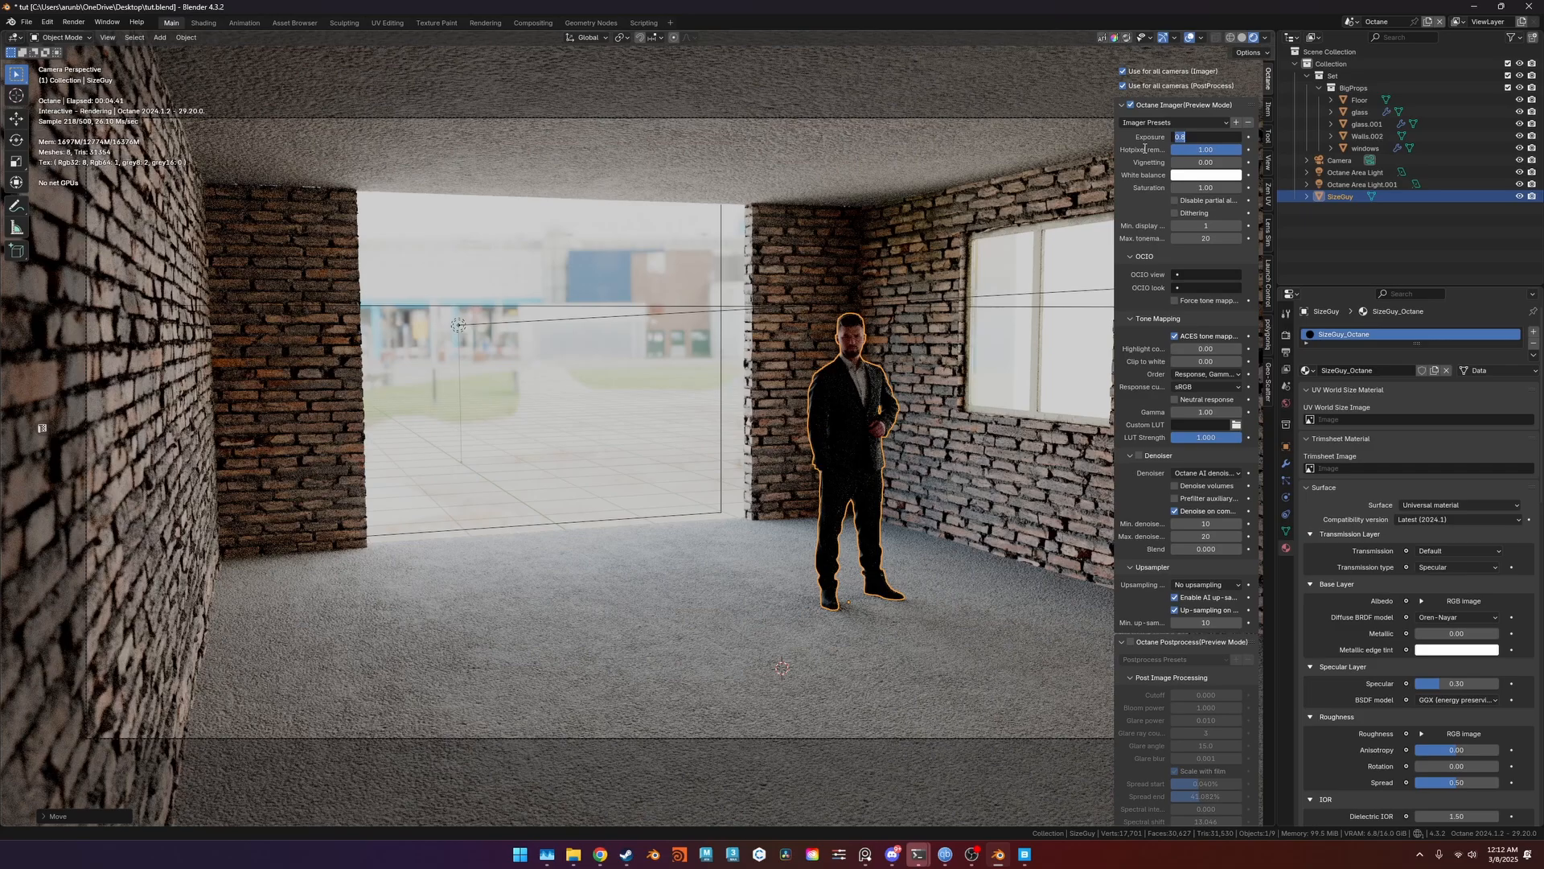
key("Return")
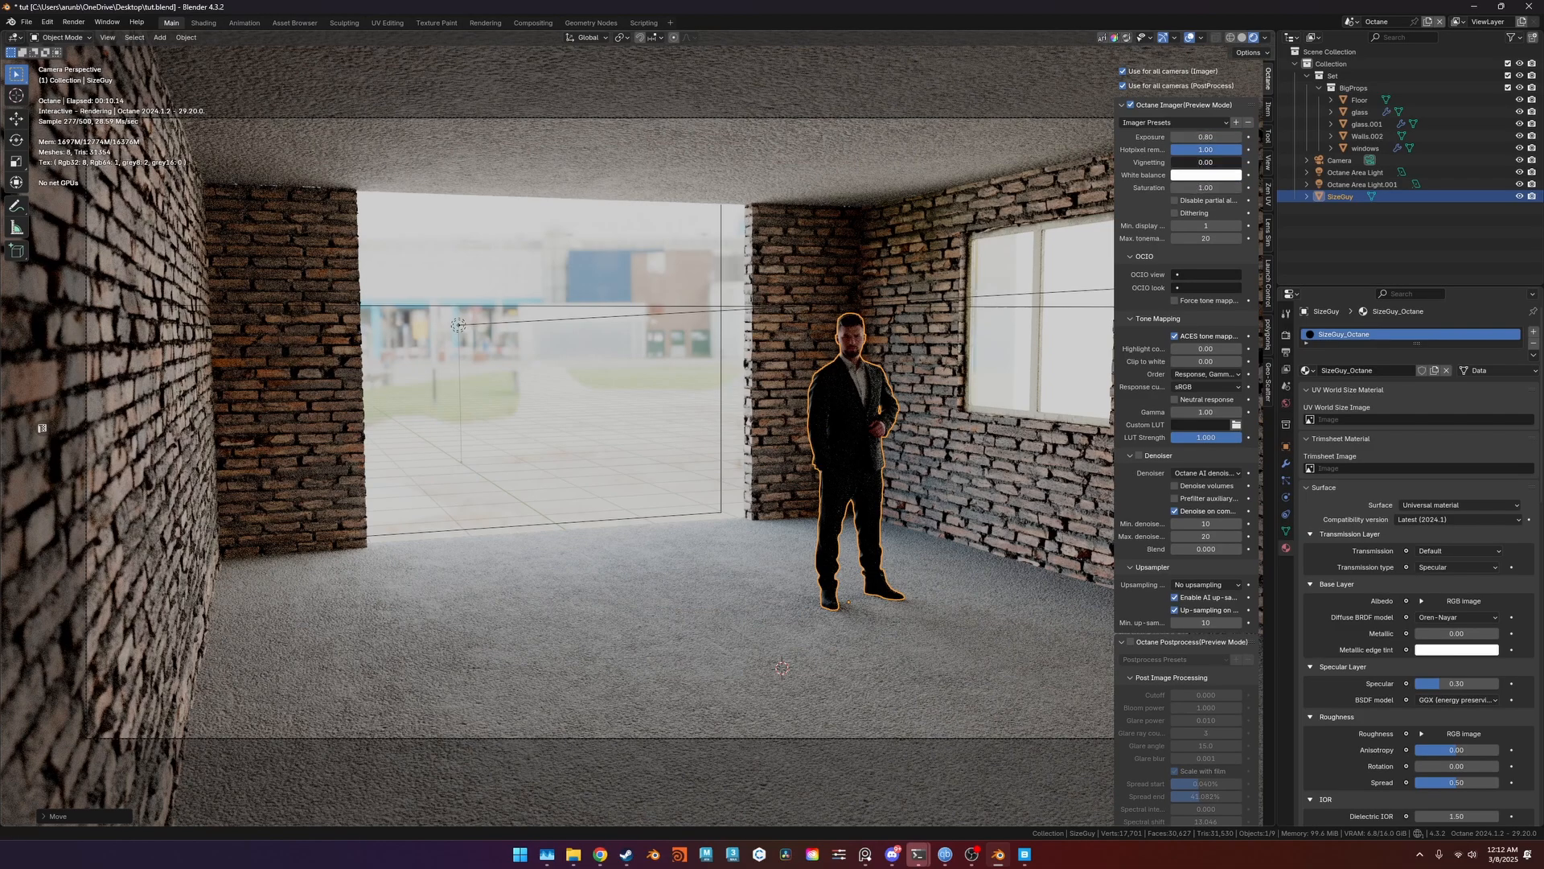
mouse_move(1223, 161)
left_mouse_down()
mouse_move(1255, 161)
mouse_move(1205, 161)
left_mouse_up()
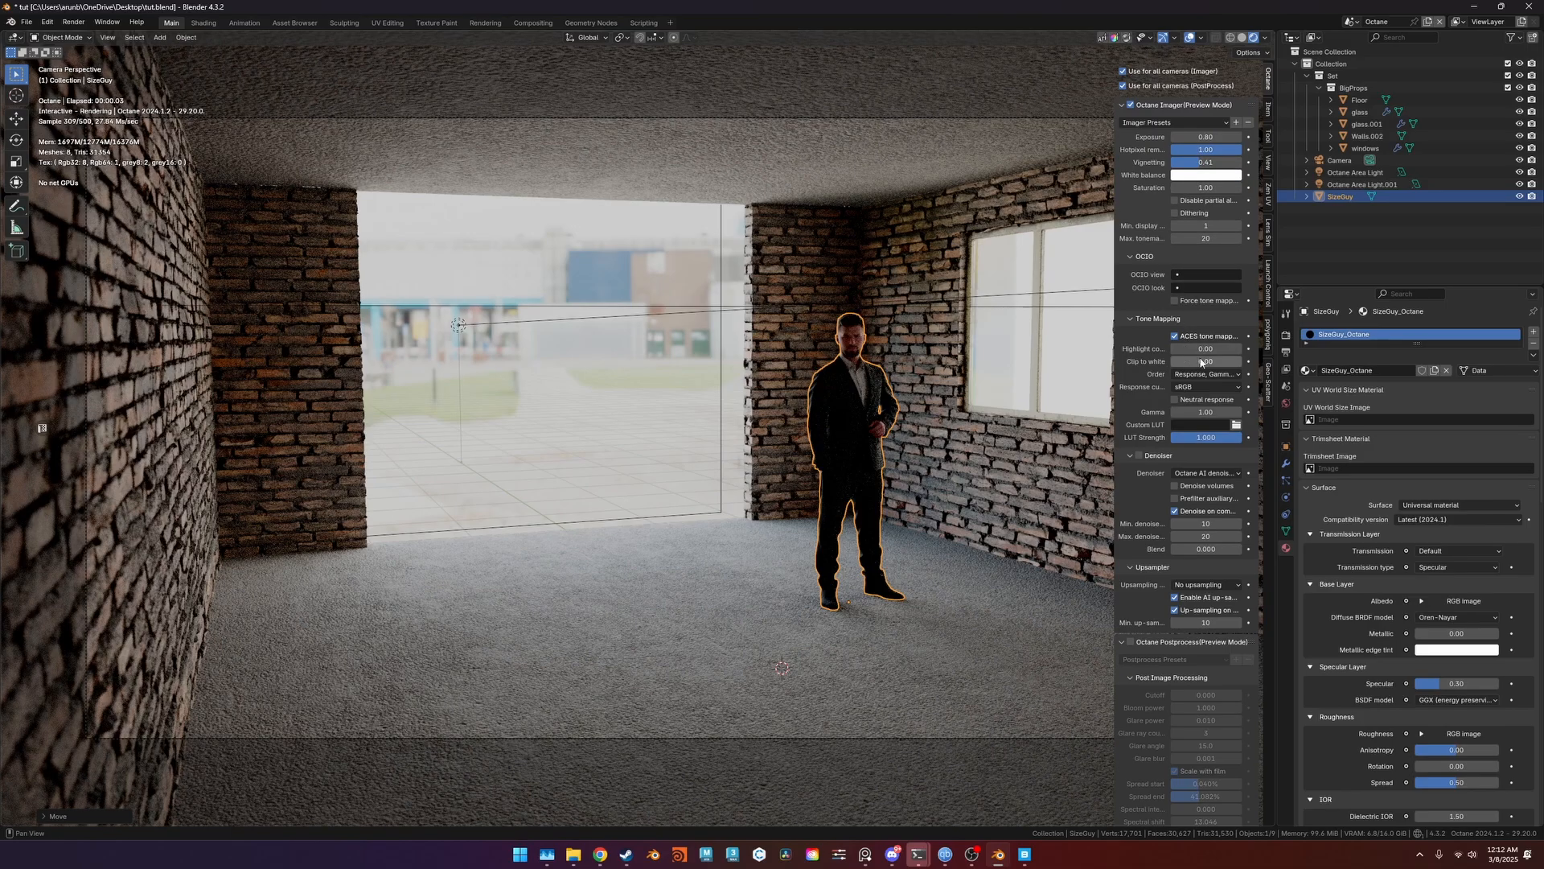
Review the imager's denoiser types, keep Octane AI denoiser selected, and collapse the denoiser settings.
scroll(1132, 403, "down", 2)
scroll(1147, 399, "down", 1)
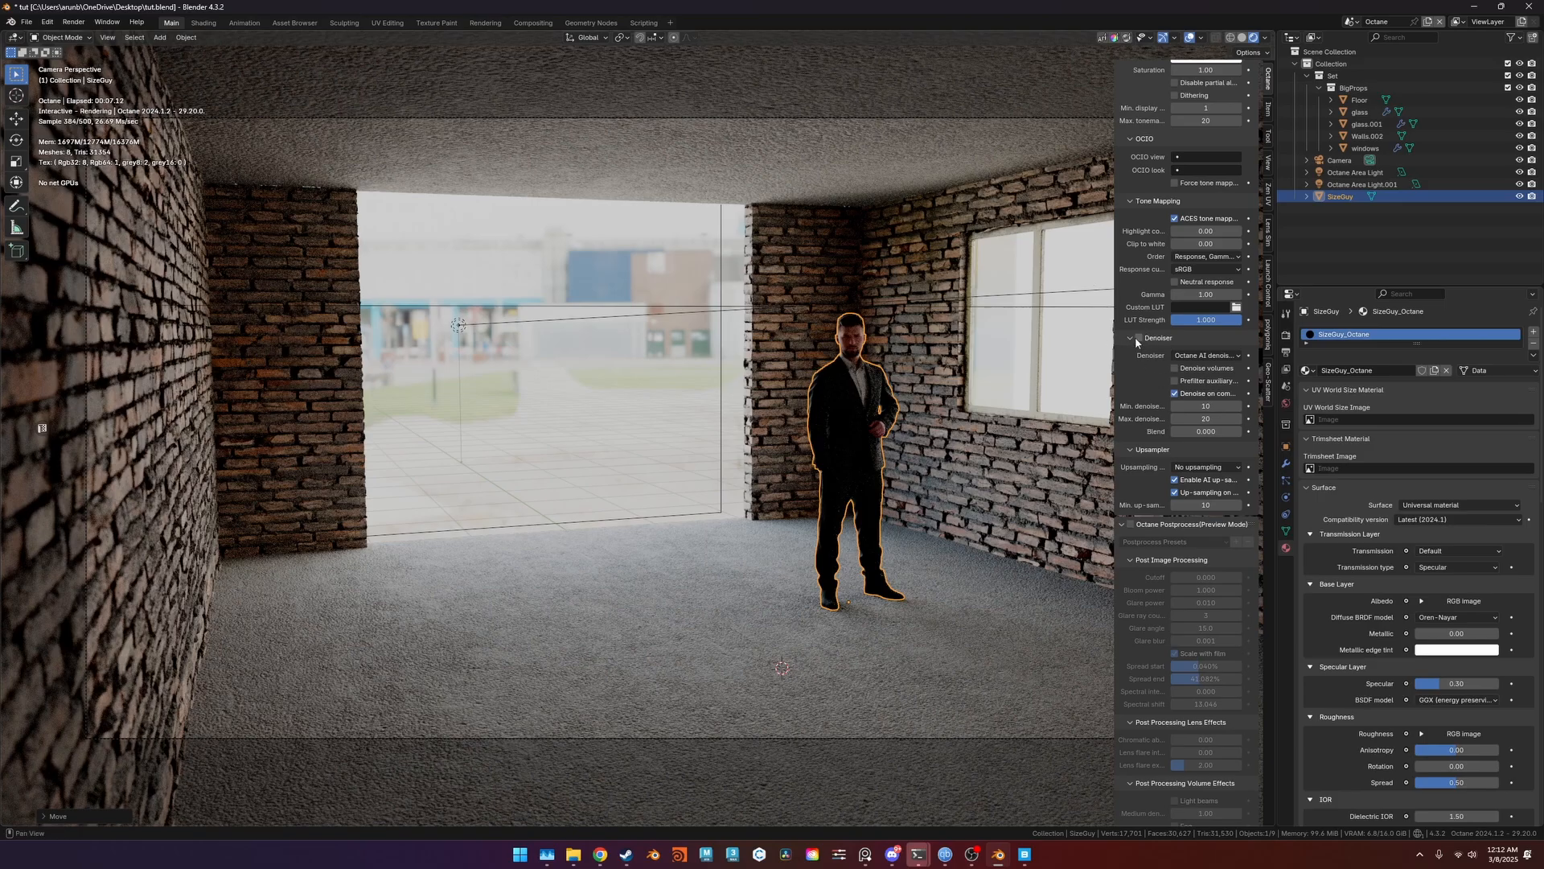
left_click(1188, 355)
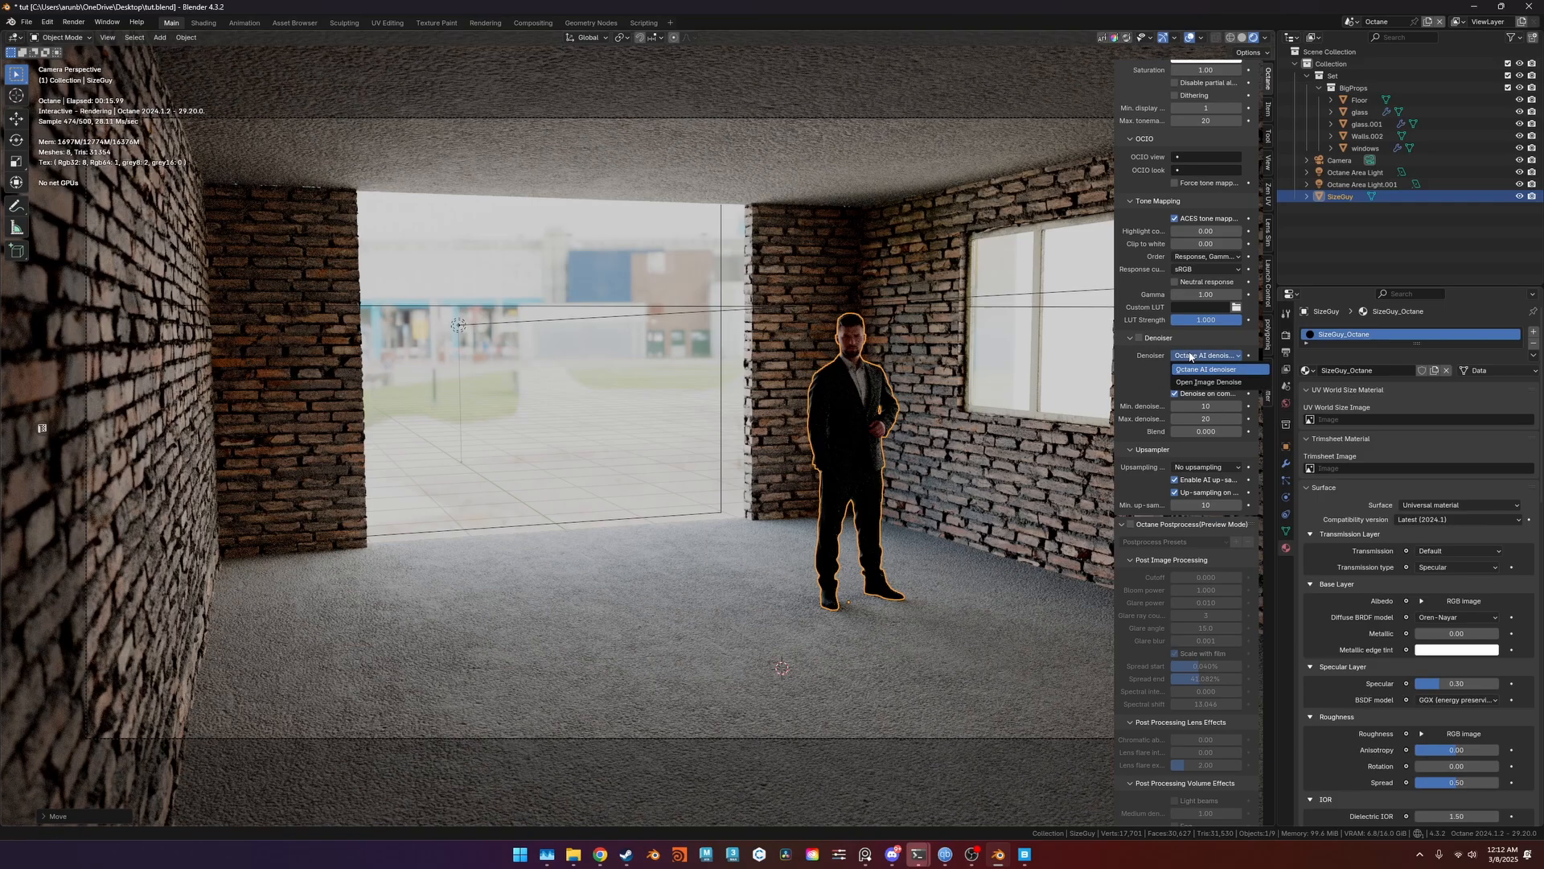
left_click(1198, 371)
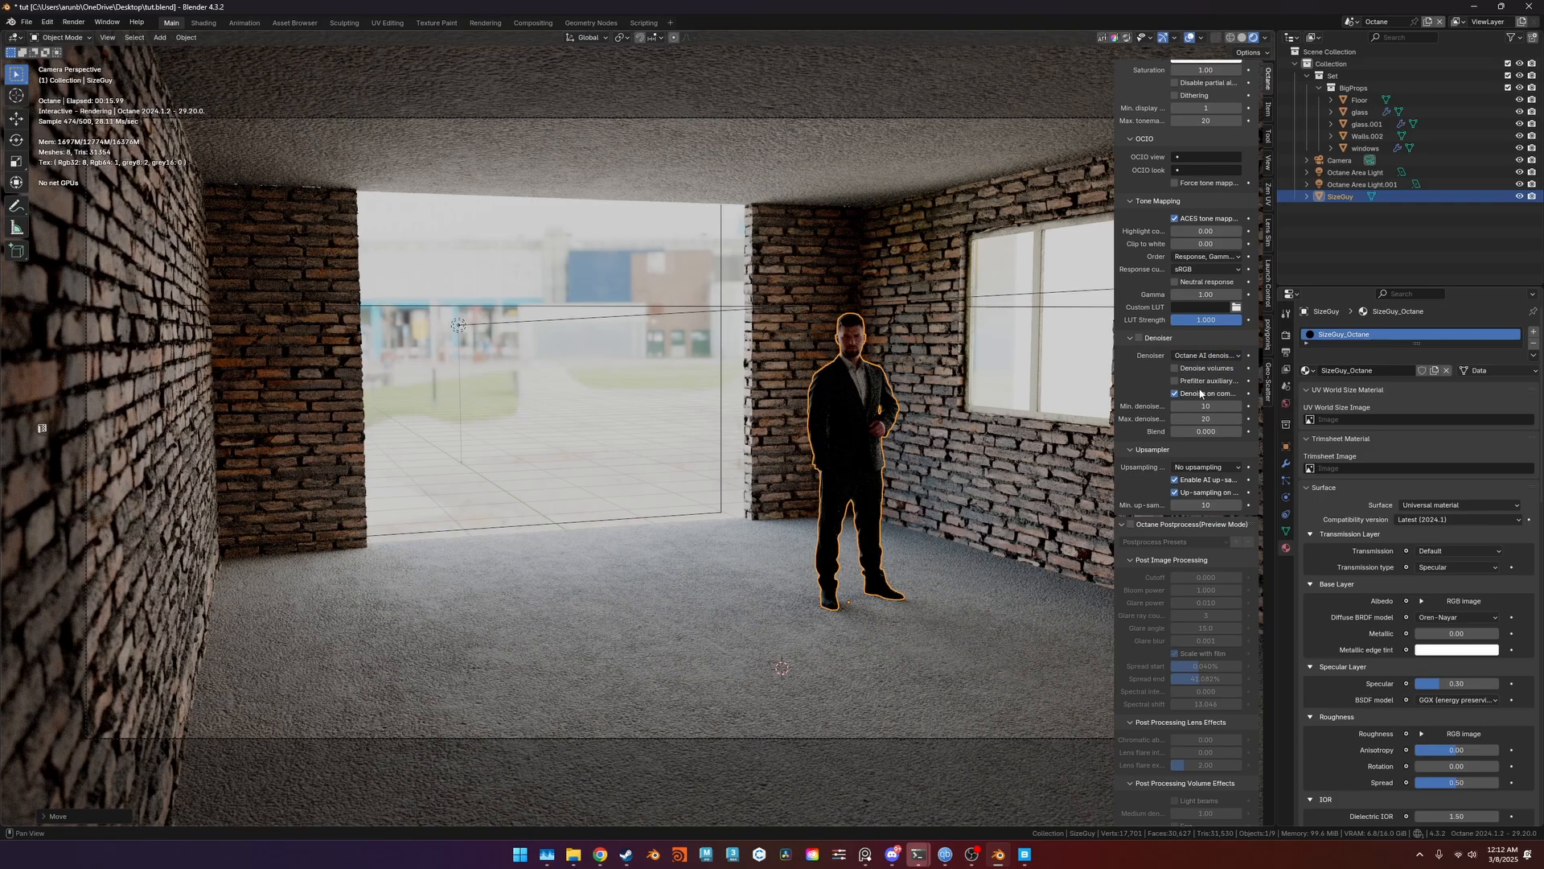
left_click(1130, 340)
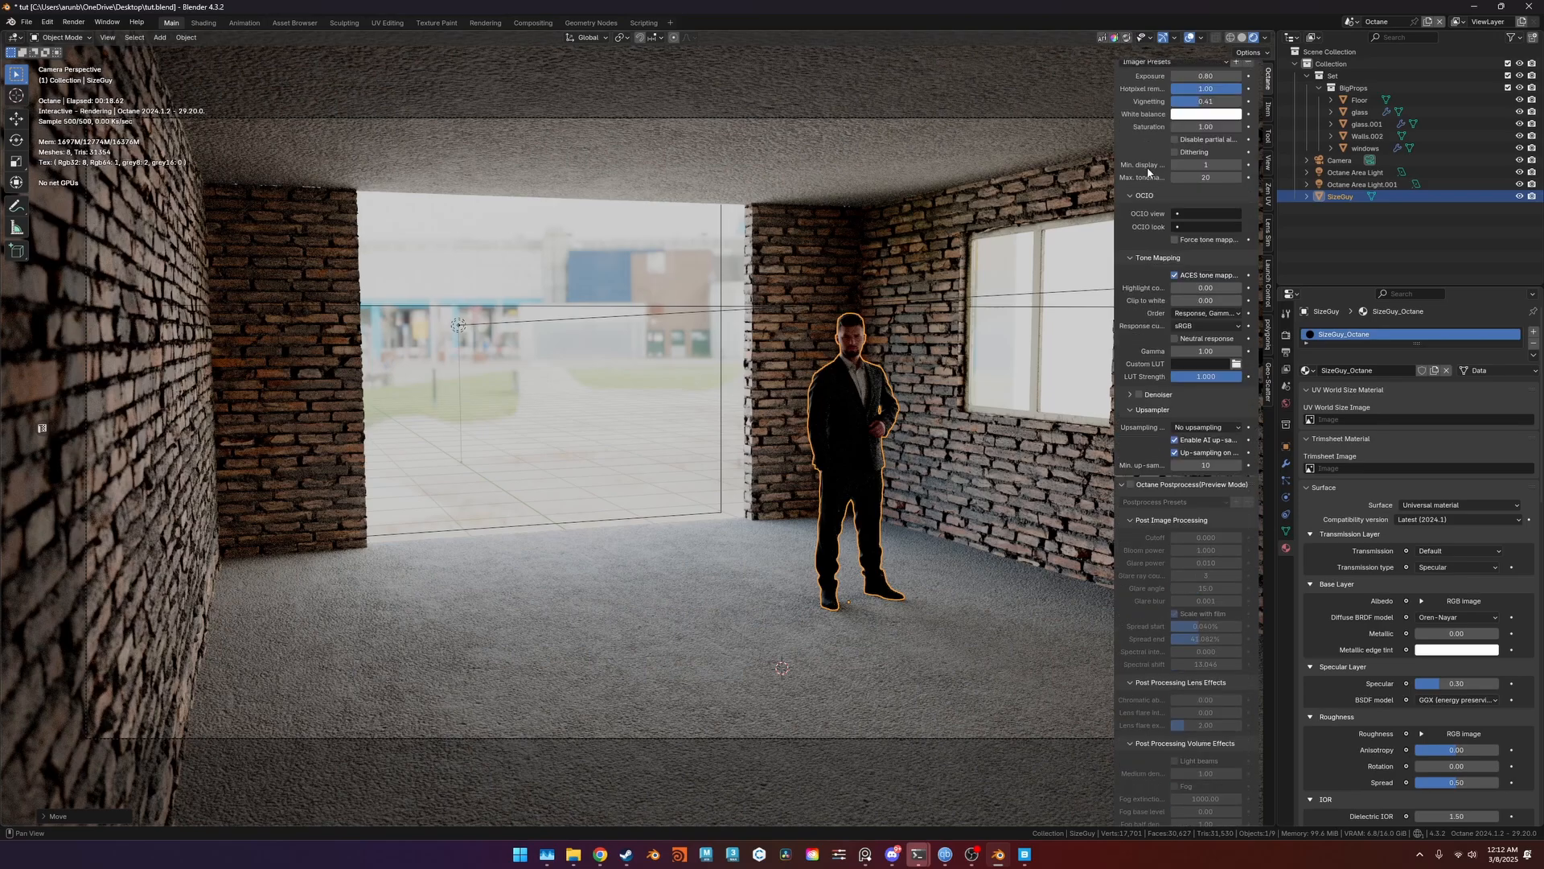
Enable Octane postprocessing for the preview and set the bloom power to 4.
left_click(1132, 438)
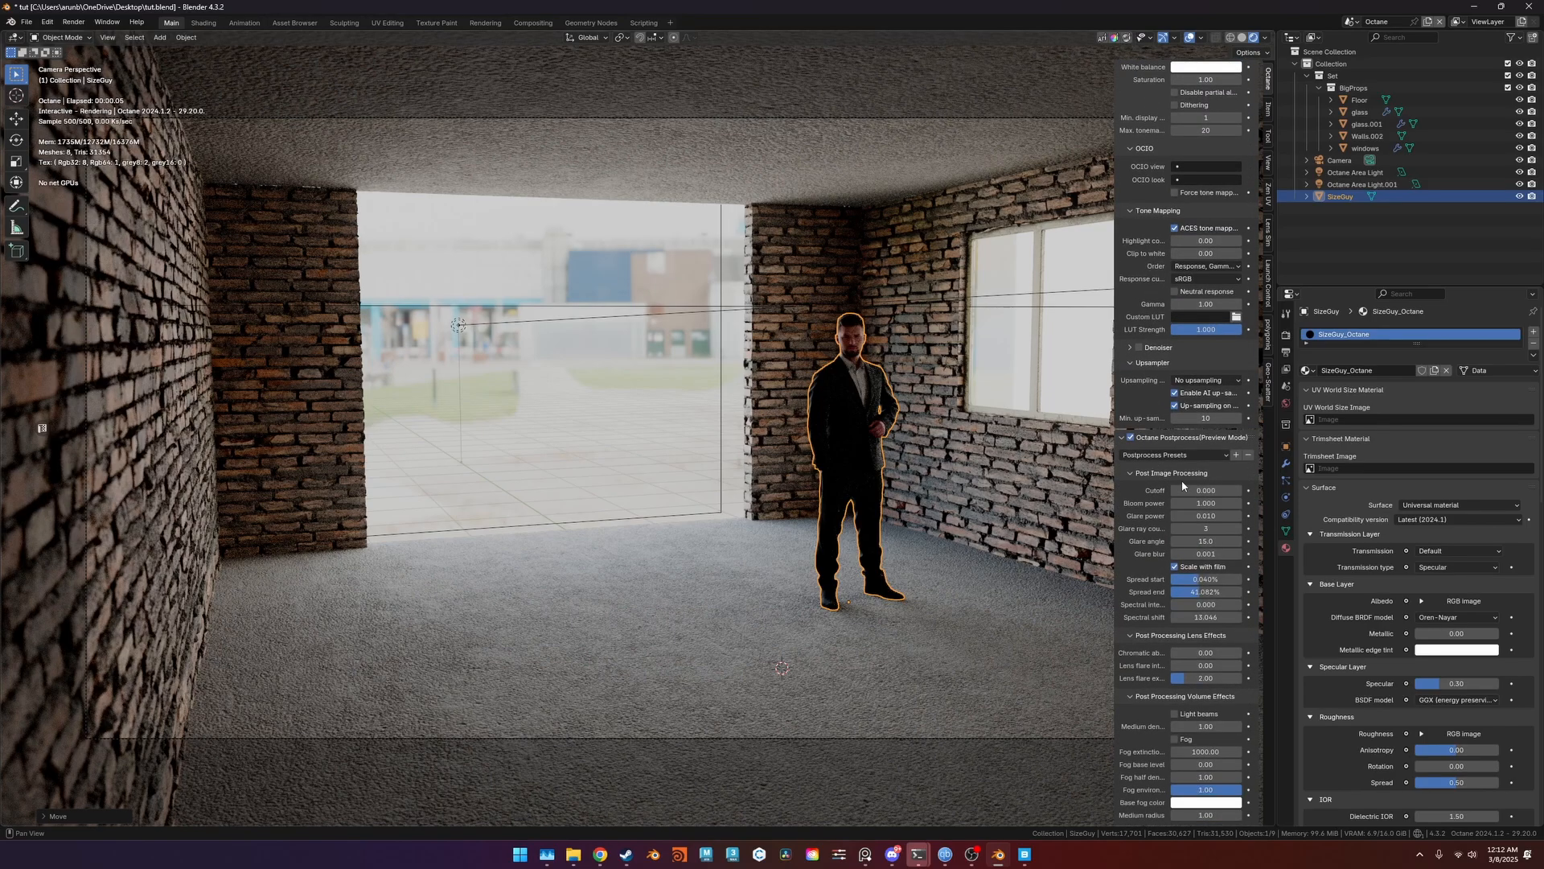
left_click_drag(1198, 502, 1255, 503)
left_click(1195, 505)
type("4")
key("Return")
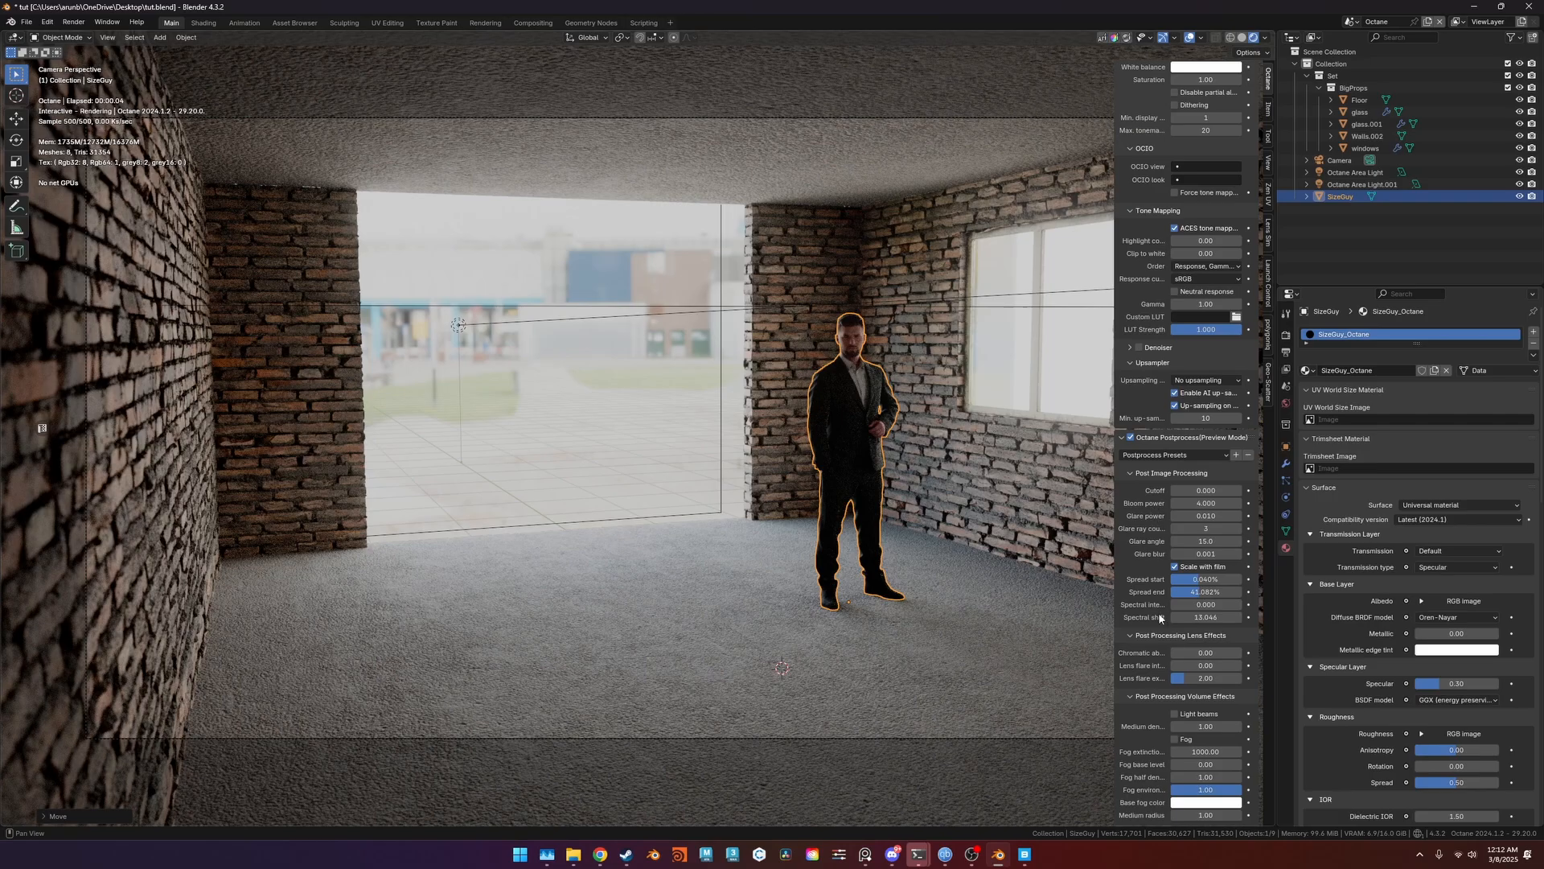
Add chromatic aberration to the preview's postprocess lens effects with a value of 0.2.
left_click_drag(1206, 653, 1222, 652)
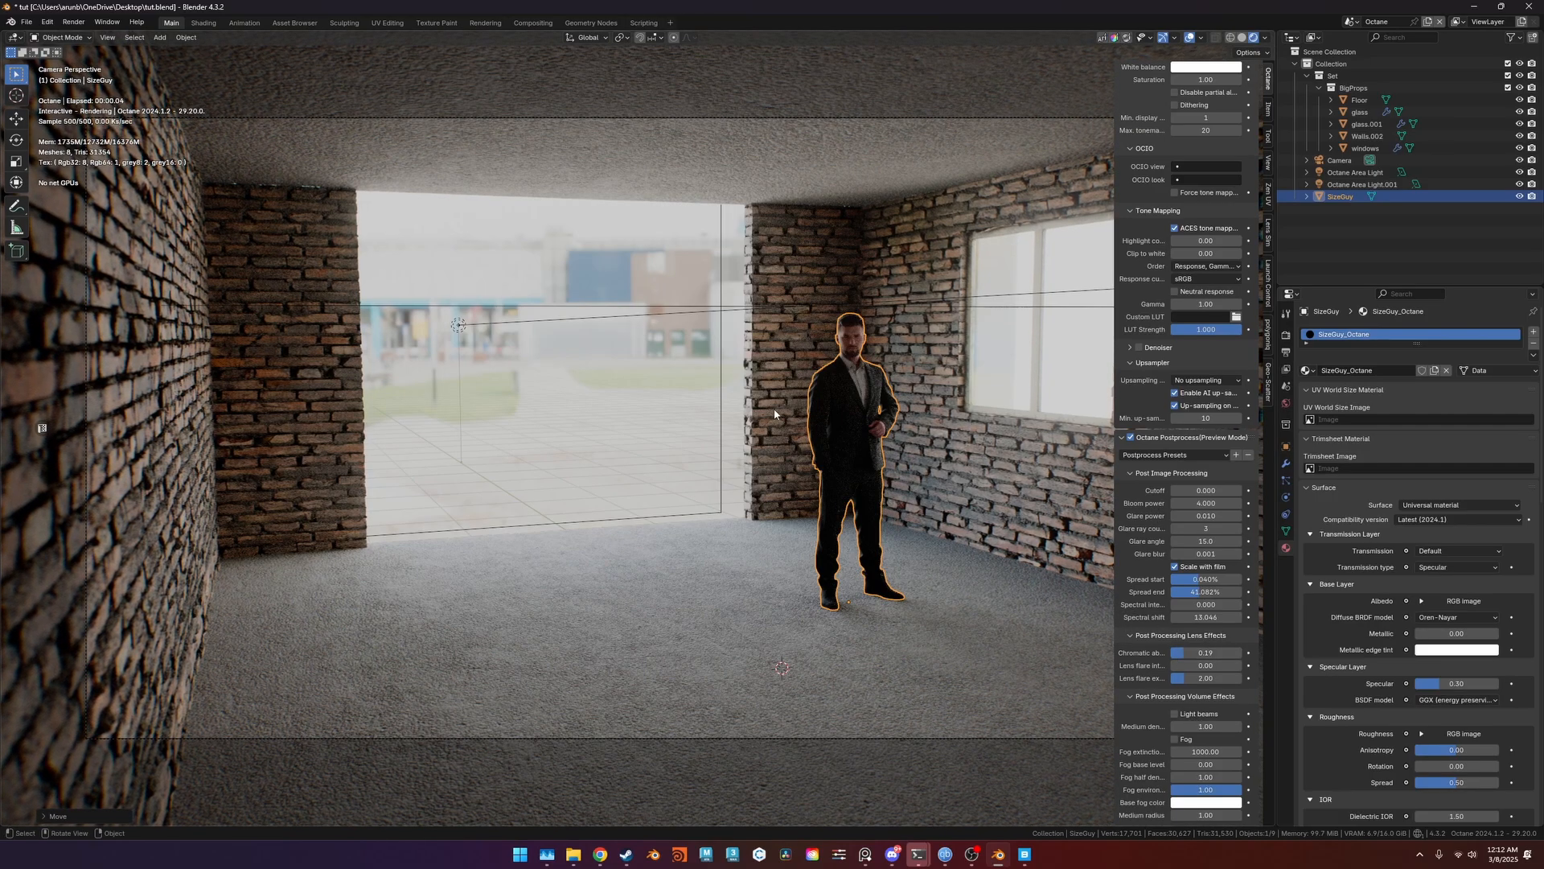
scroll(862, 225, "down", 3)
scroll(786, 345, "up", 2)
scroll(776, 346, "down", 1)
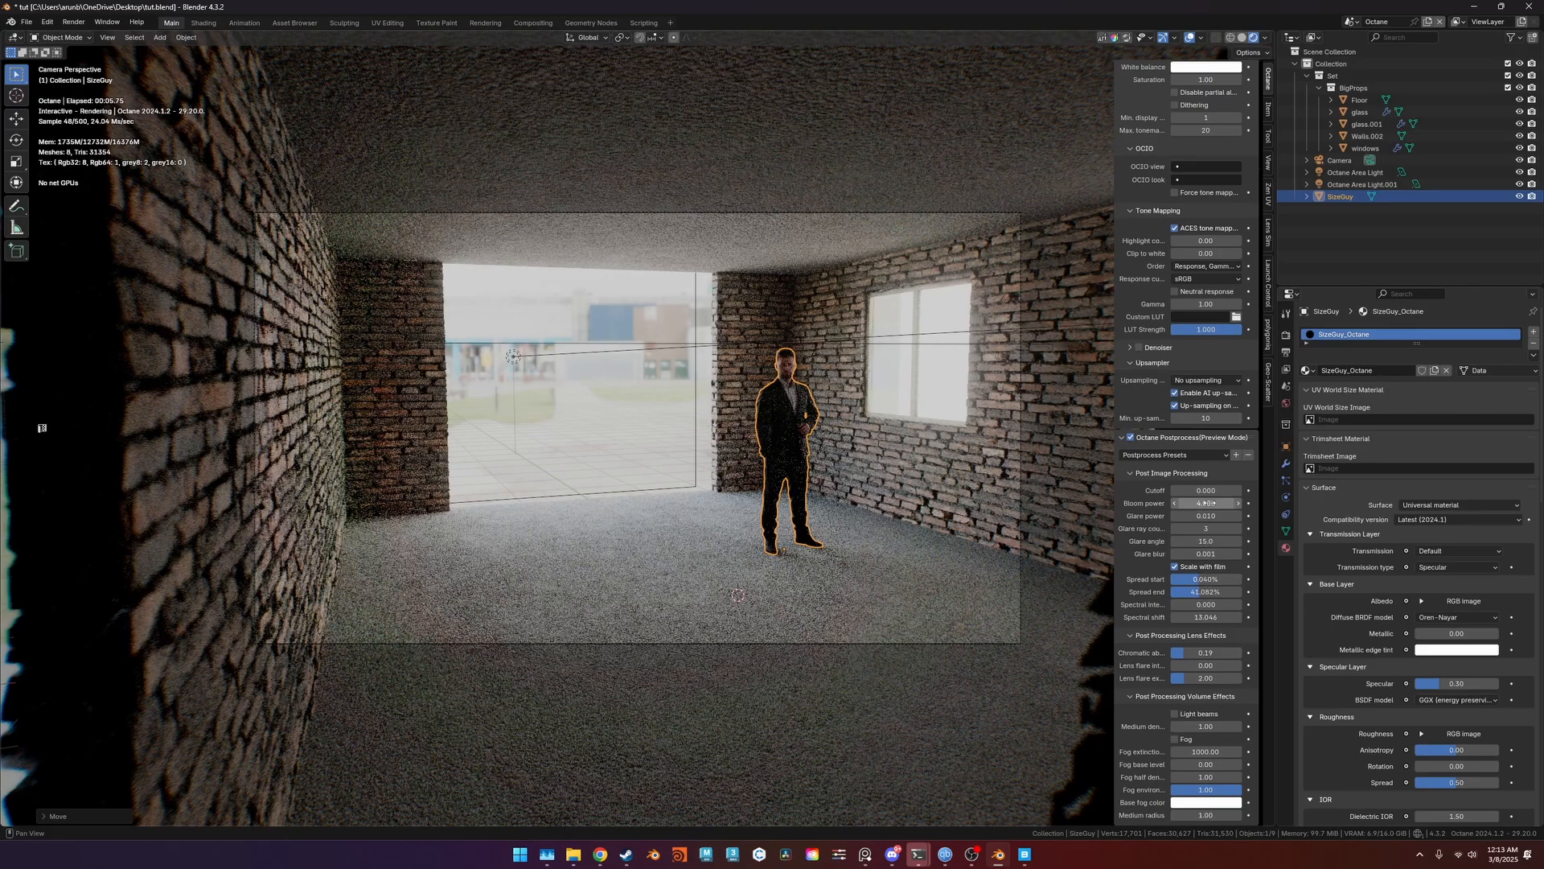
left_click(1207, 655)
type(".2")
key("Return")
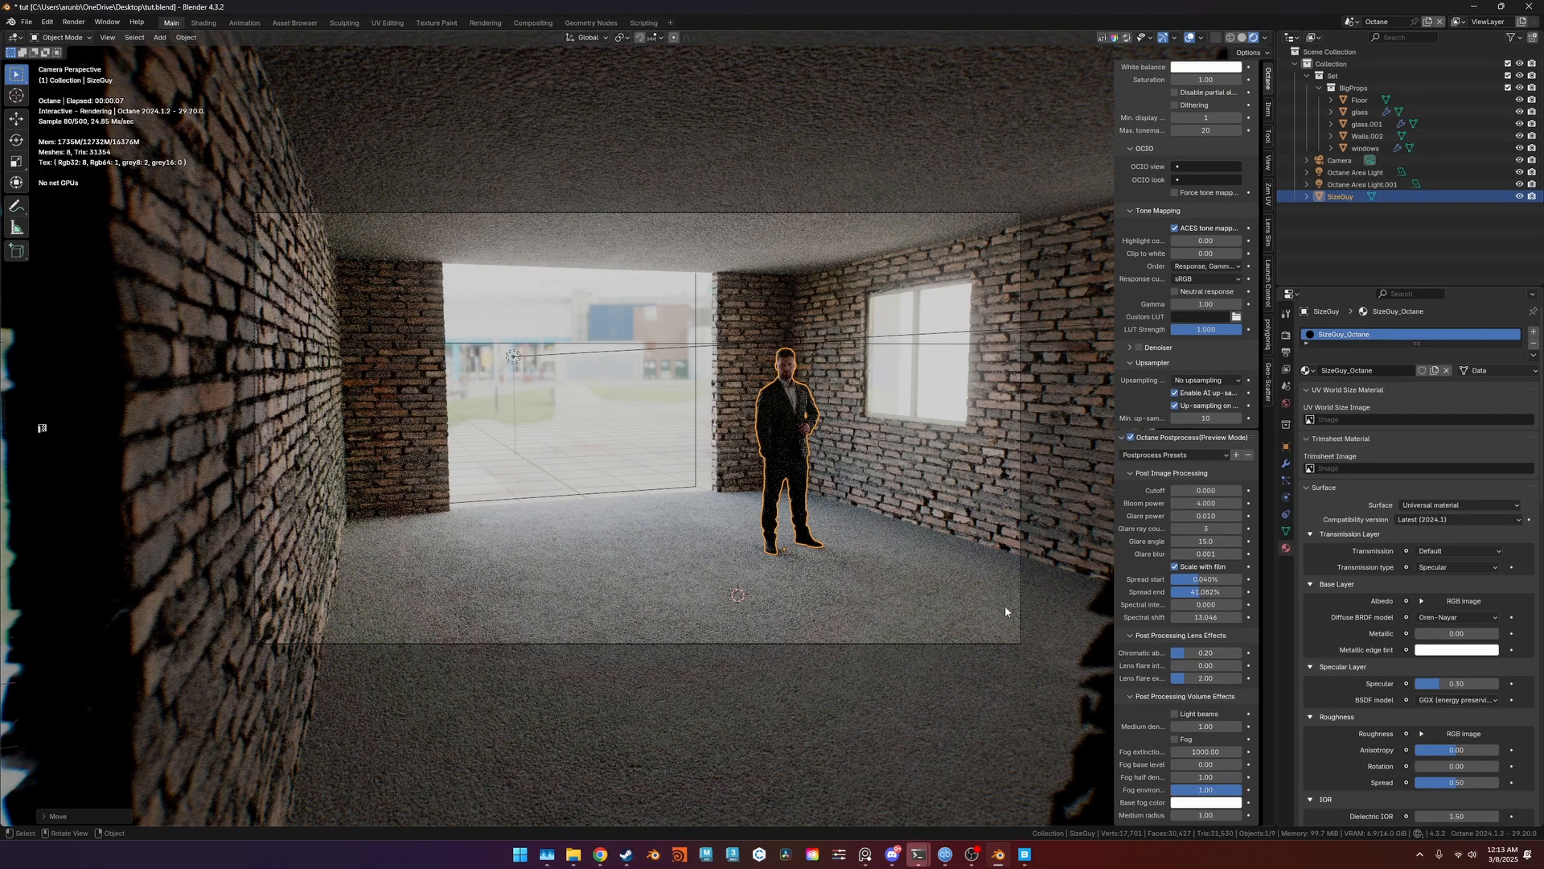
Try a stronger chromatic aberration of about 0.48, inspect the frame's outer area, and set it back to 0.2.
middle_click_drag(1005, 611, 751, 475, "shift")
scroll(751, 475, "up", 5)
middle_click_drag(796, 563, 335, 598, "shift")
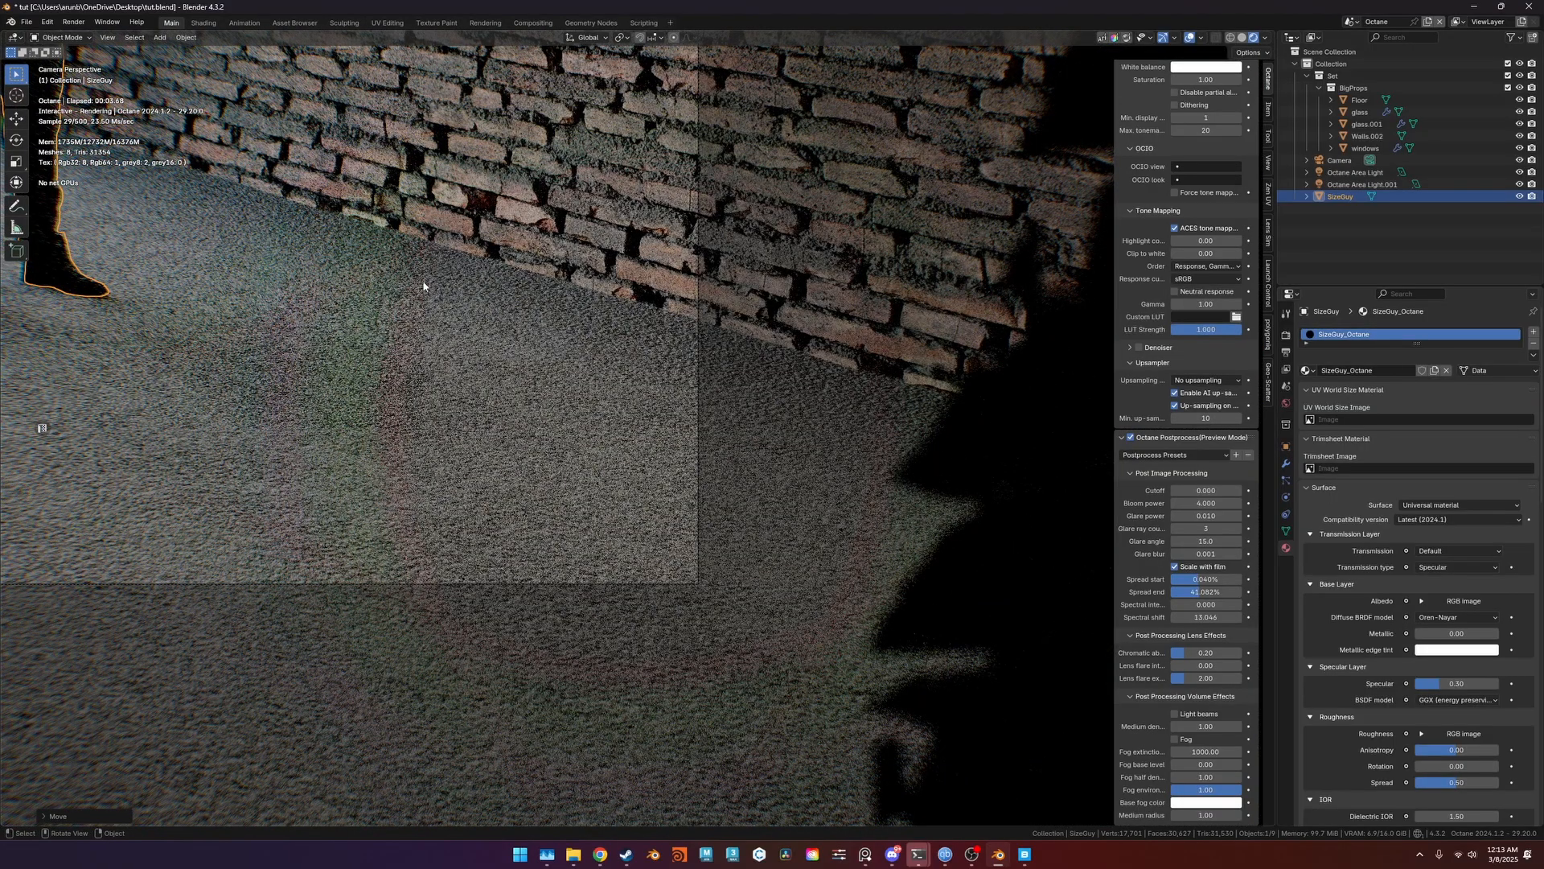
left_click_drag(1204, 653, 1224, 653)
scroll(583, 501, "down", 6)
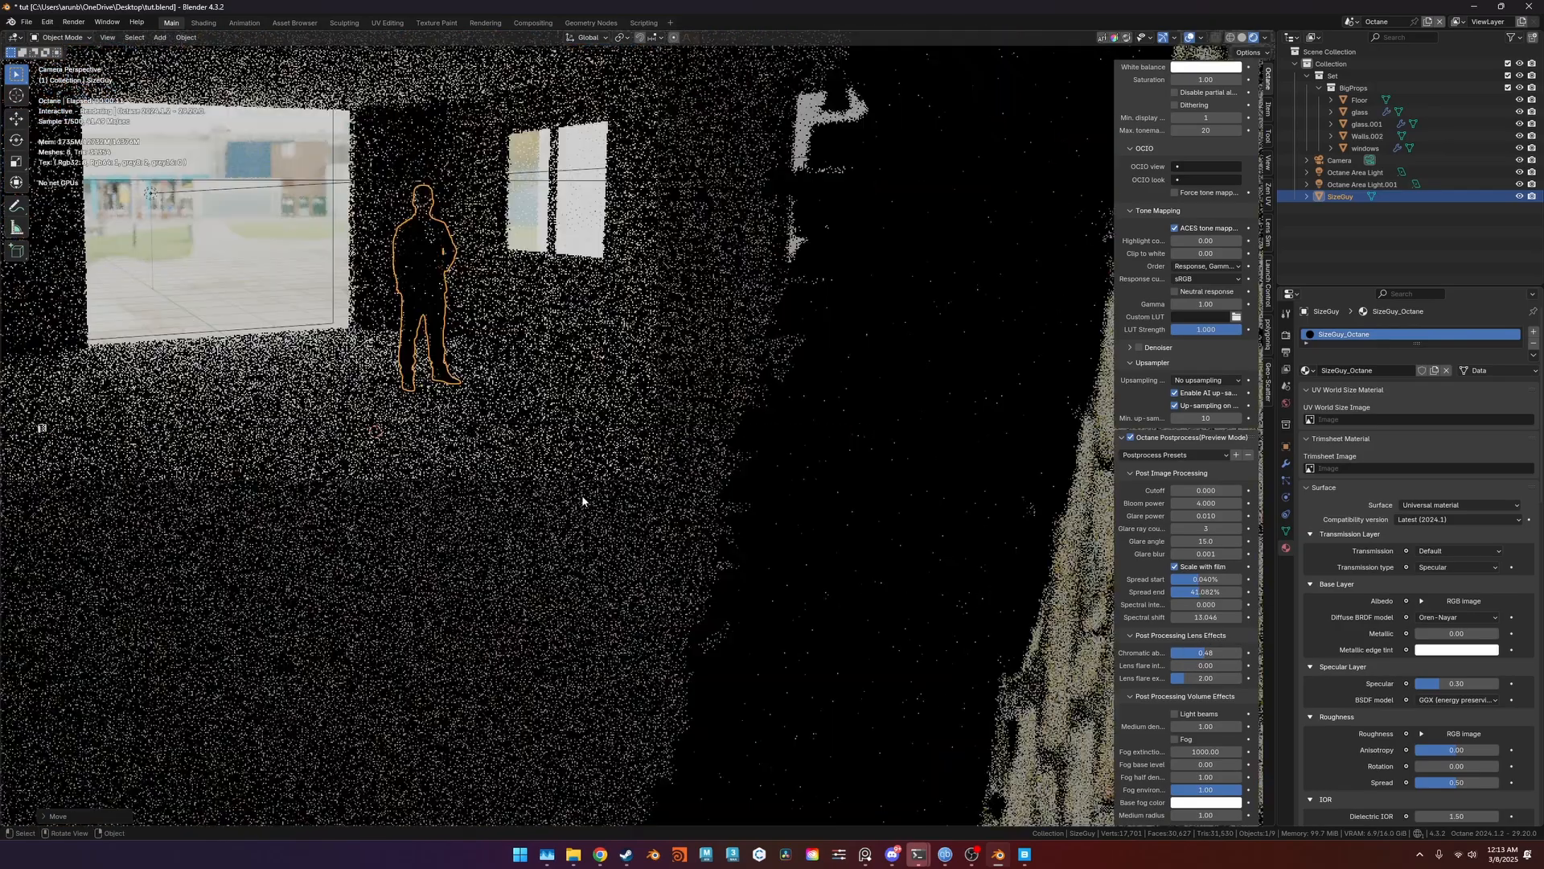
middle_click_drag(584, 501, 804, 587, "shift")
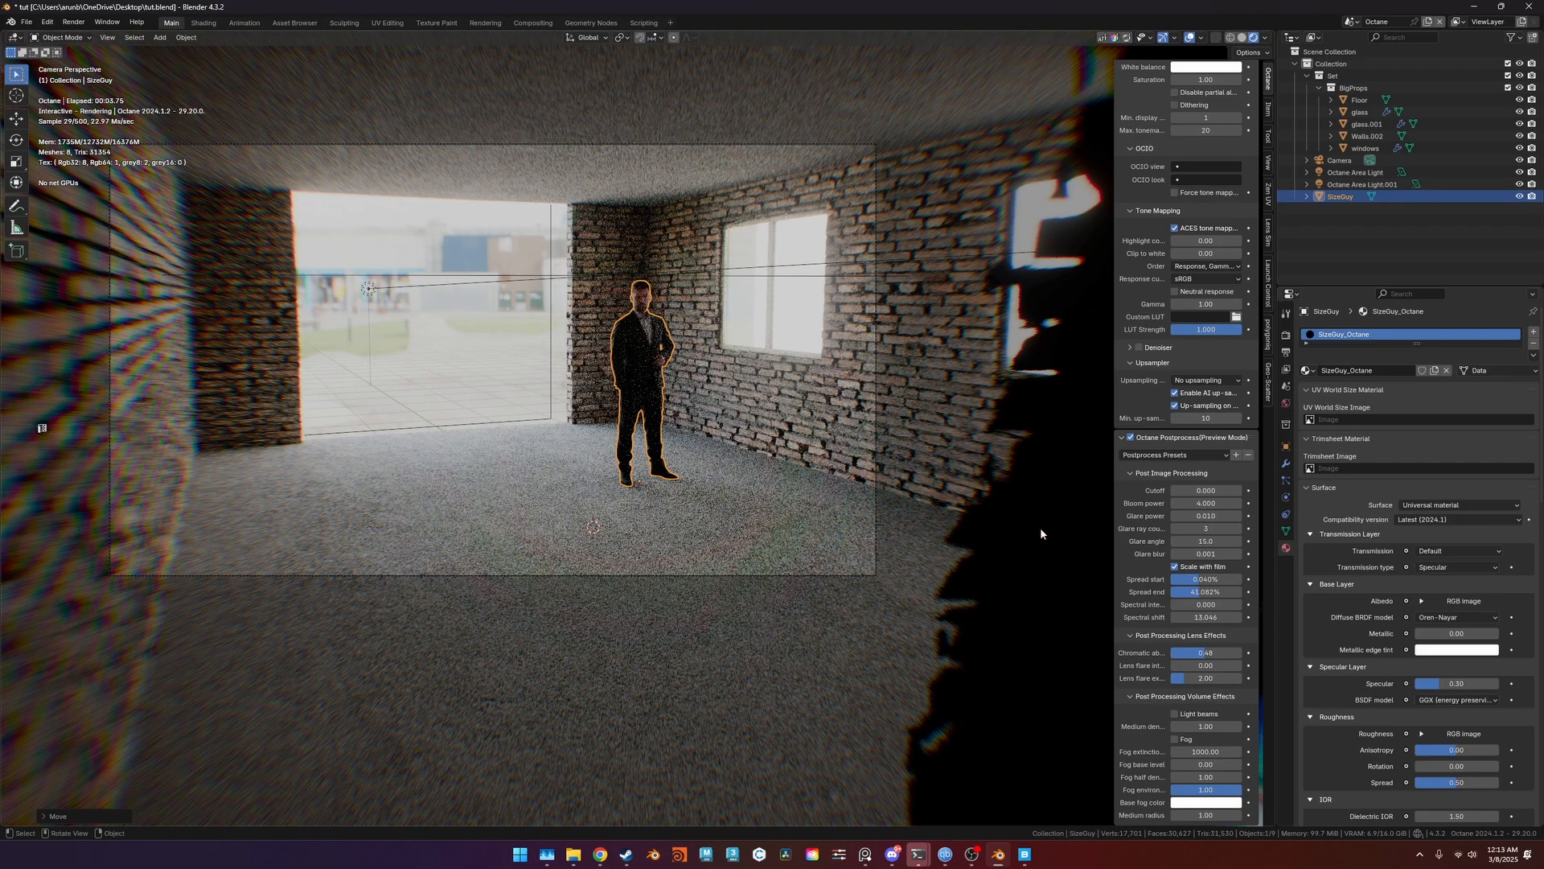
type("0.2")
key("Return")
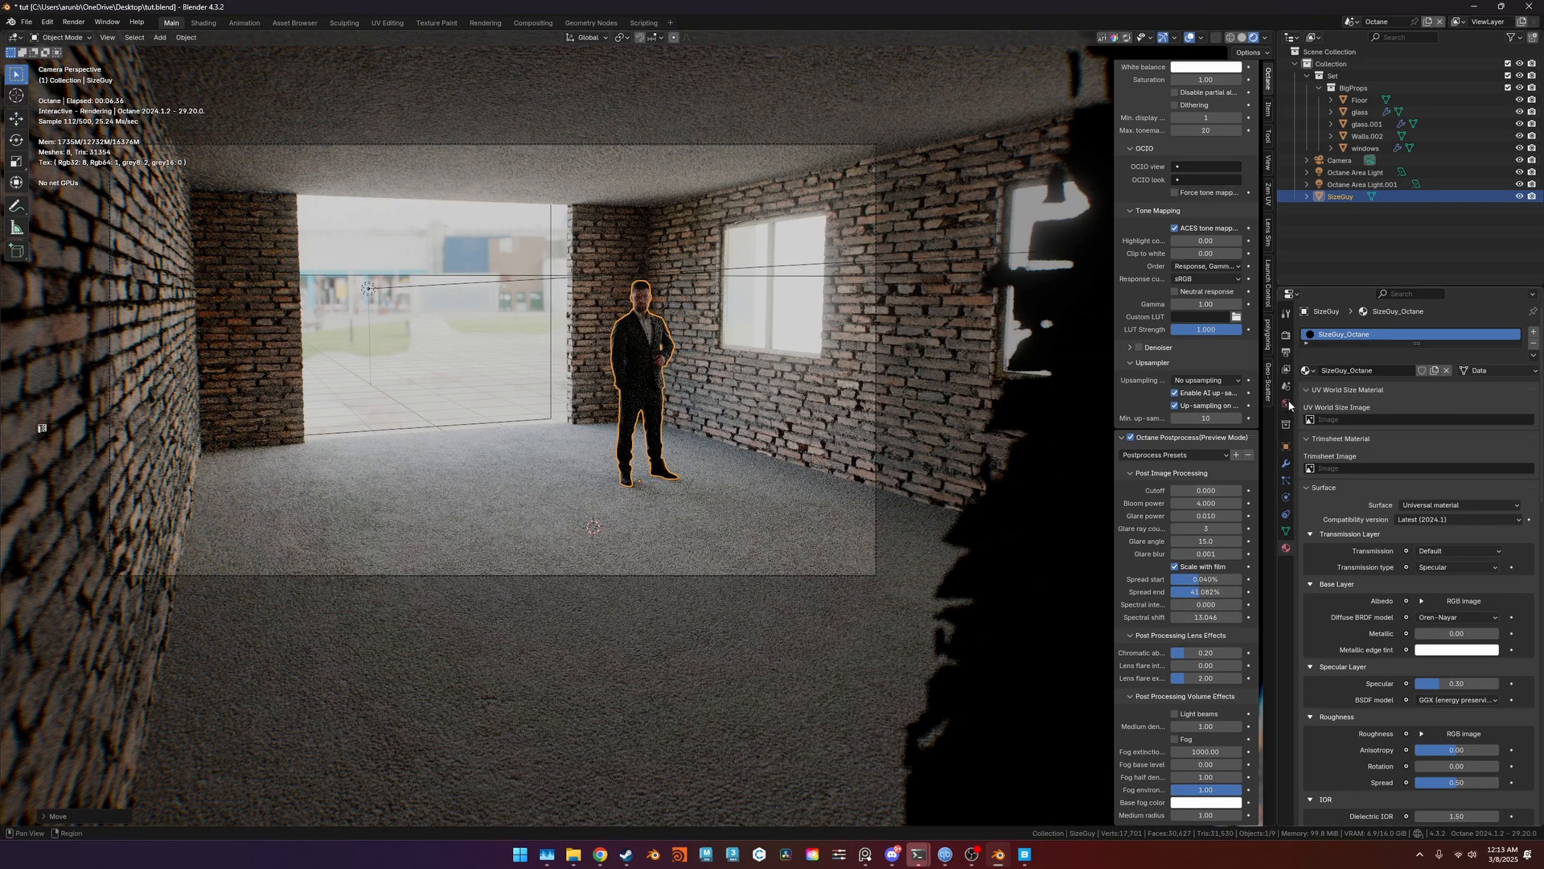
Switch to the Shading workspace, show the rendered camera view, and limit rendering to a region around the camera frame.
left_click(204, 23)
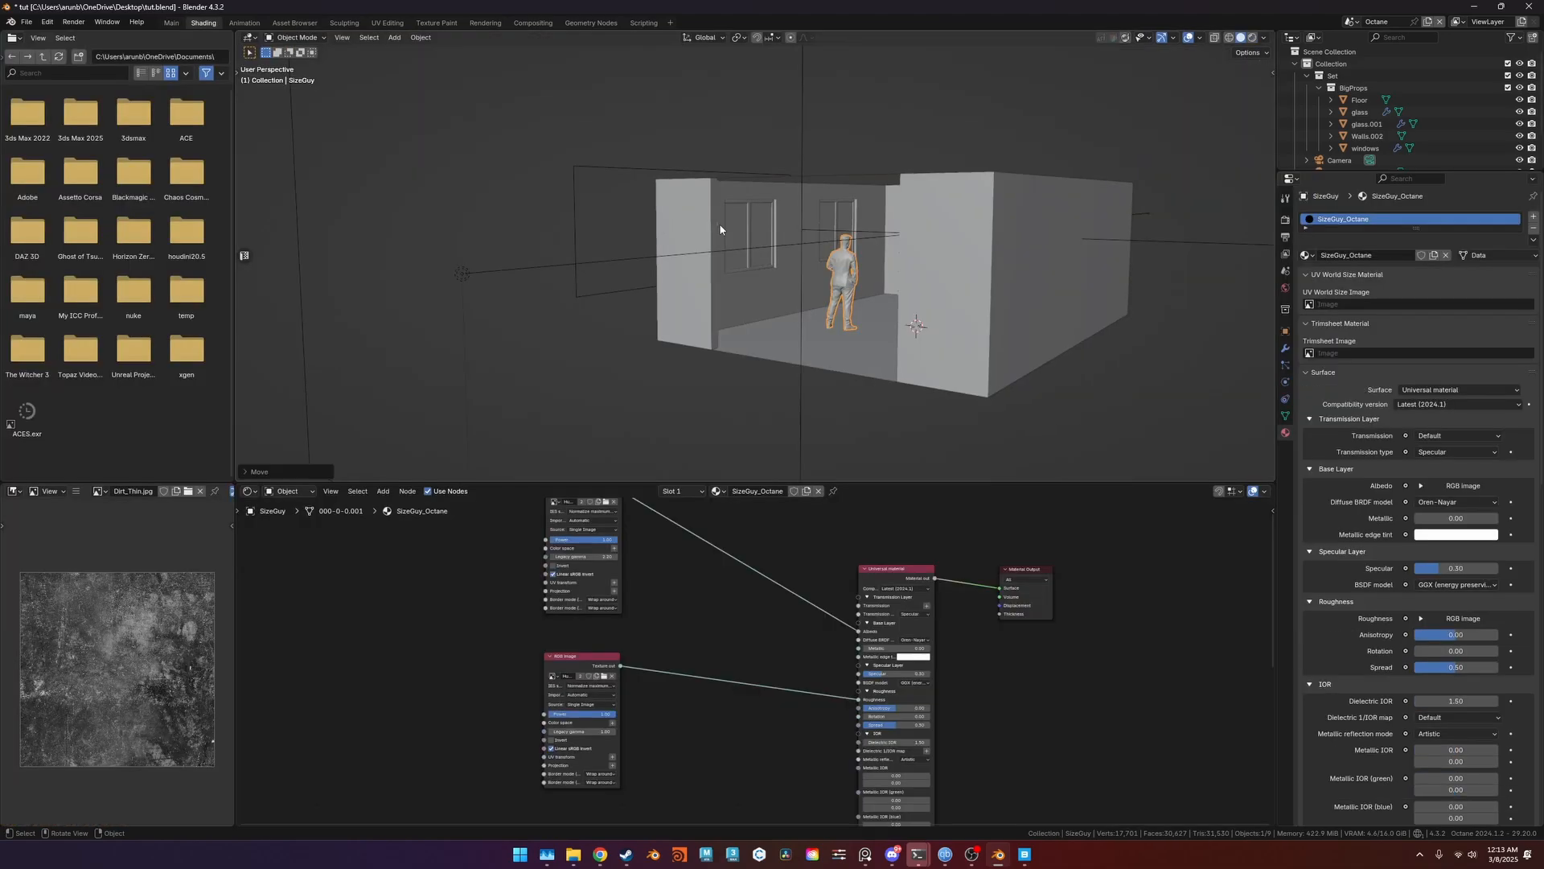
key("KP_0")
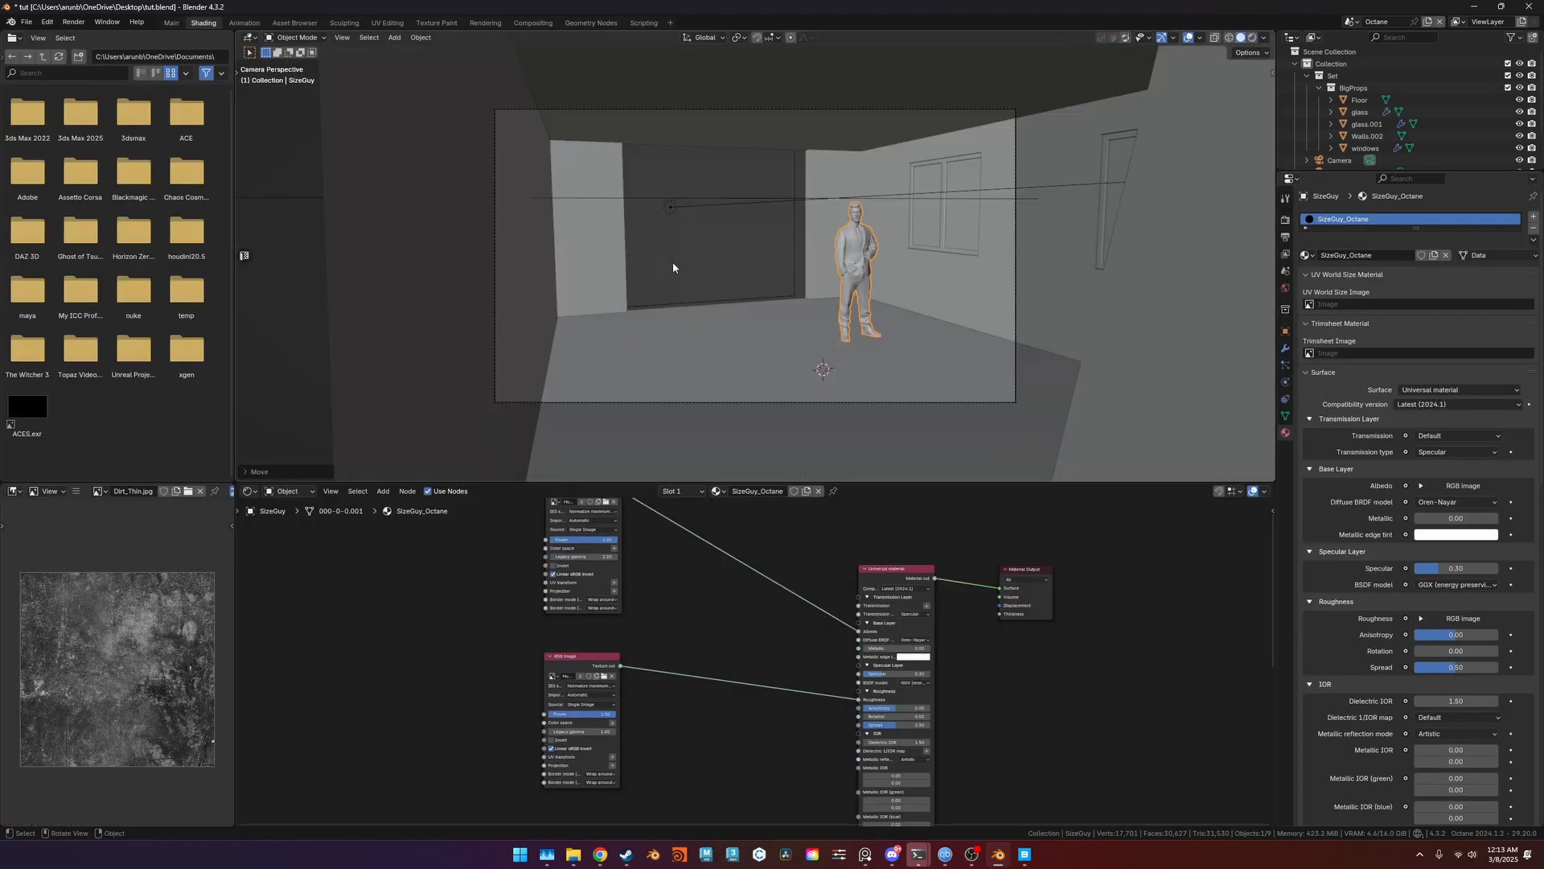
key("z")
key("ctrl+b")
left_click_drag(467, 80, 1047, 424)
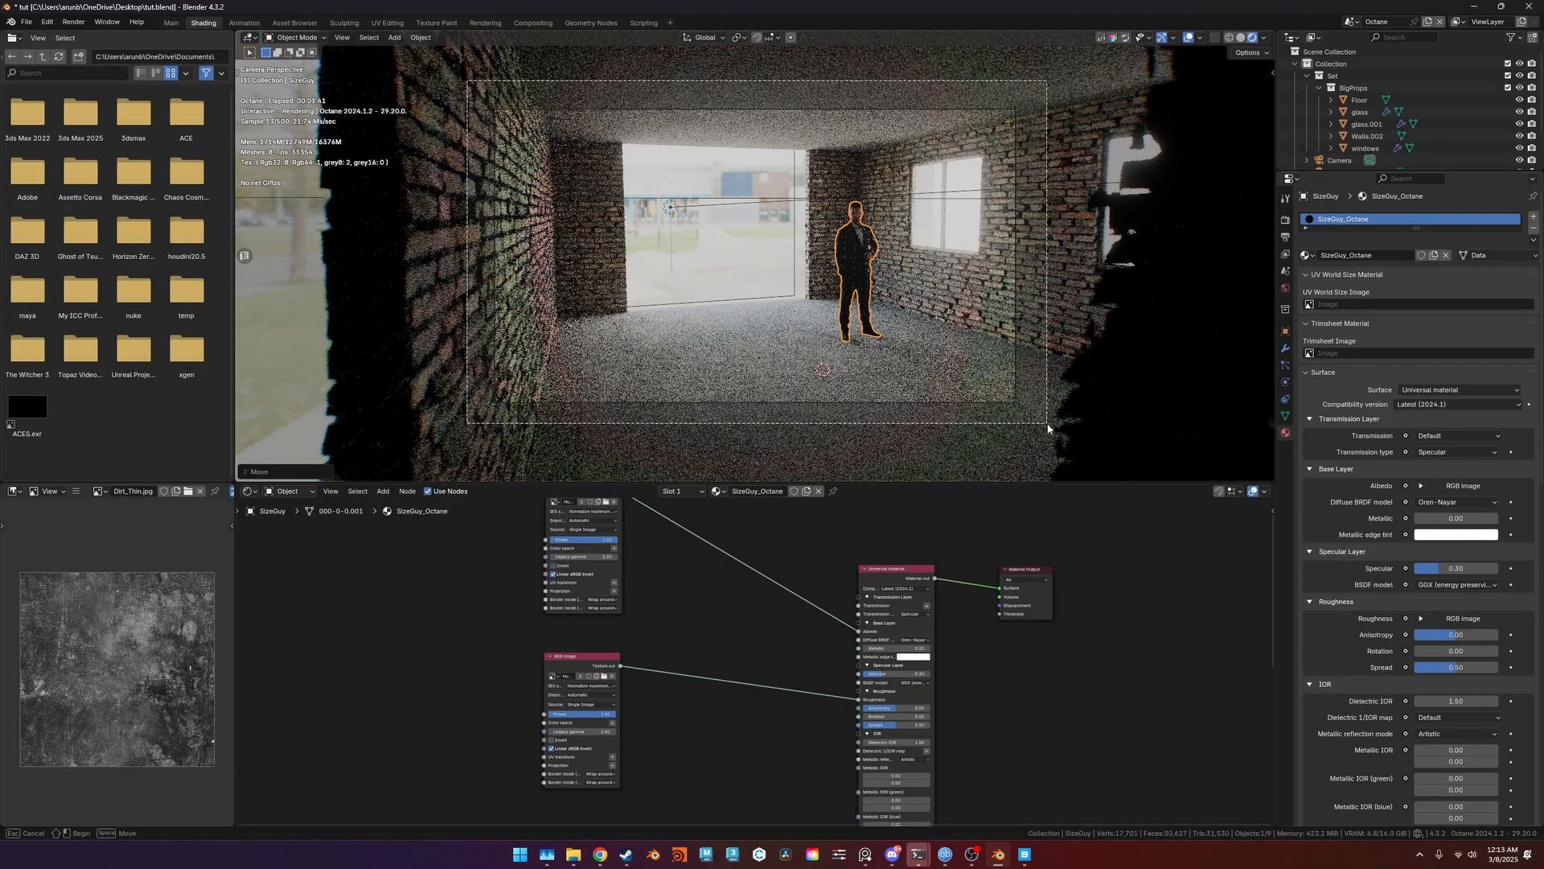
Show the world's shader nodes and move the environment image nodes away from the Texture environment node to make room.
scroll(786, 689, "down", 3)
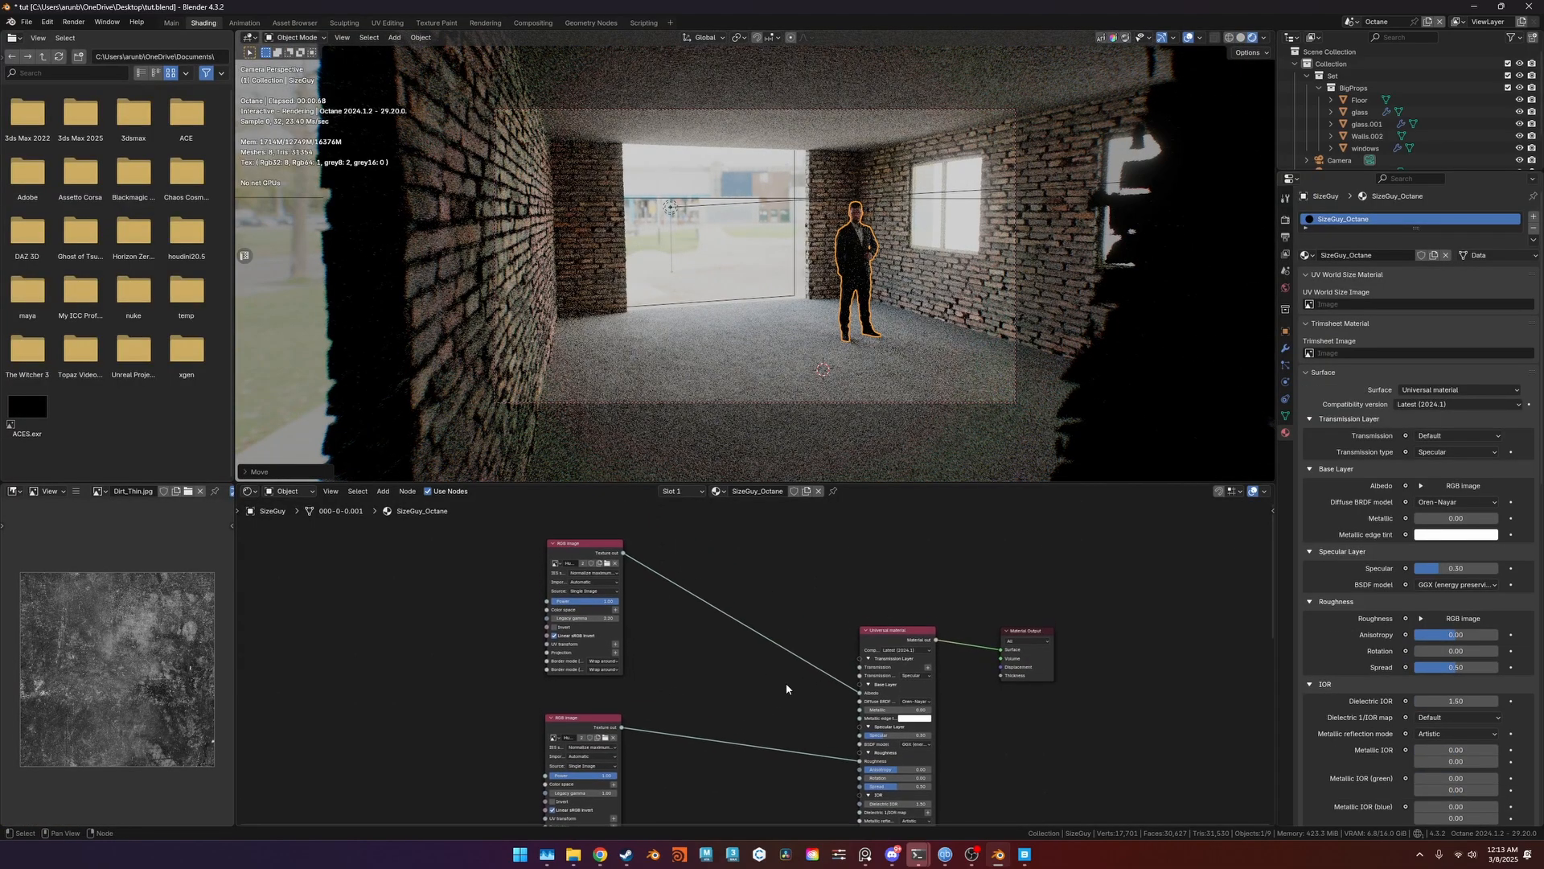
left_click(284, 491)
left_click(290, 537)
middle_click_drag(563, 692, 568, 614)
left_click_drag(465, 537, 680, 757)
key("g")
left_click(431, 690)
scroll(579, 679, "up", 5)
middle_click_drag(637, 678, 702, 684)
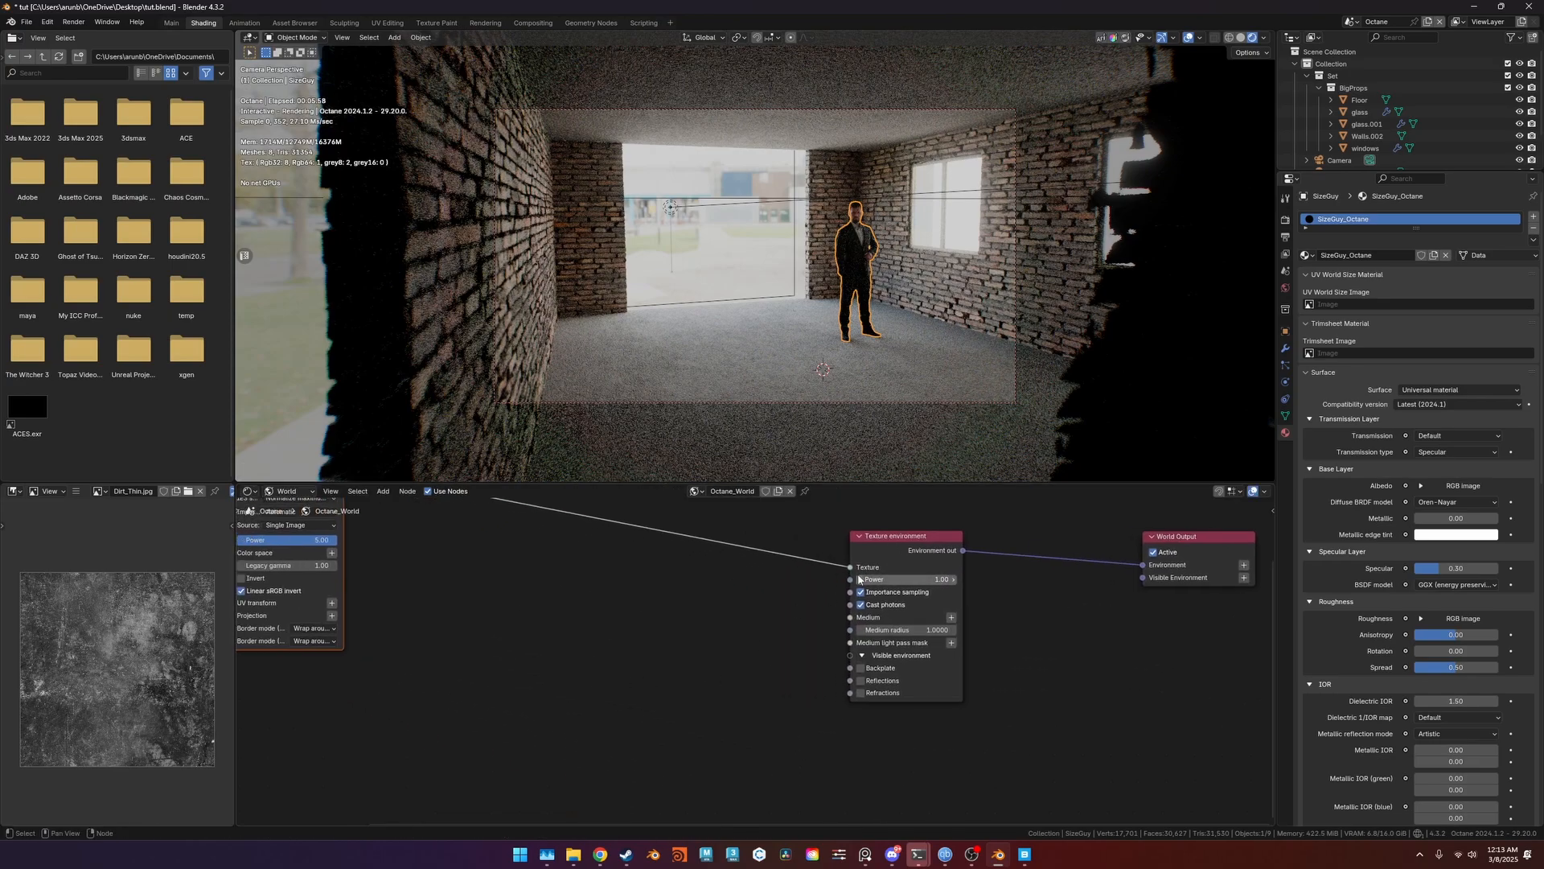
Add a Volume medium to the Texture environment's Medium input and set its scattering color to white.
left_click(951, 617)
mouse_move(953, 633)
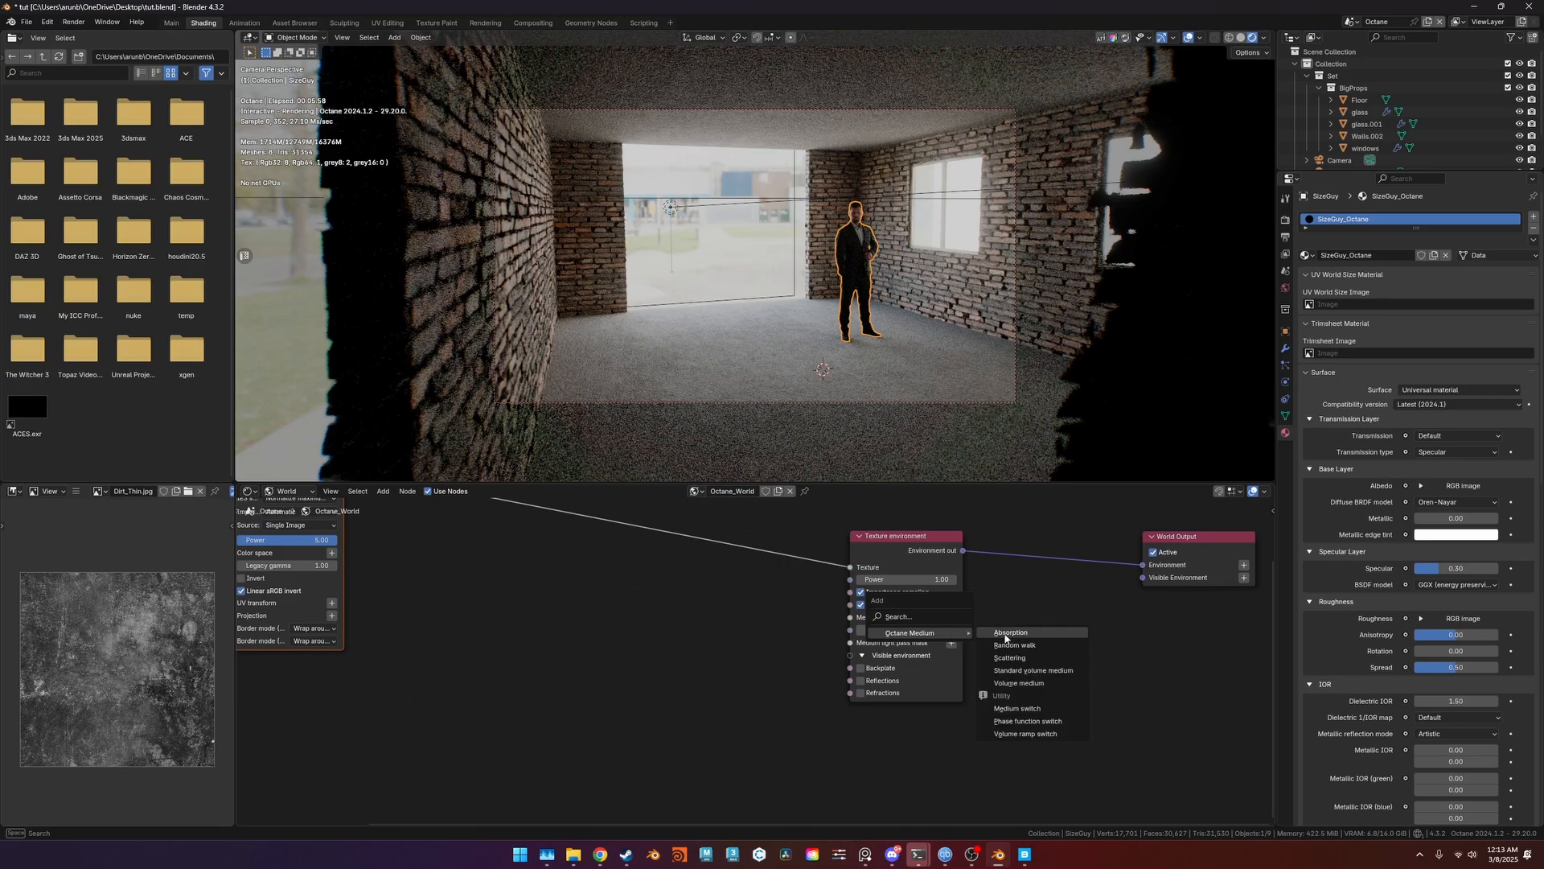
left_click(1020, 683)
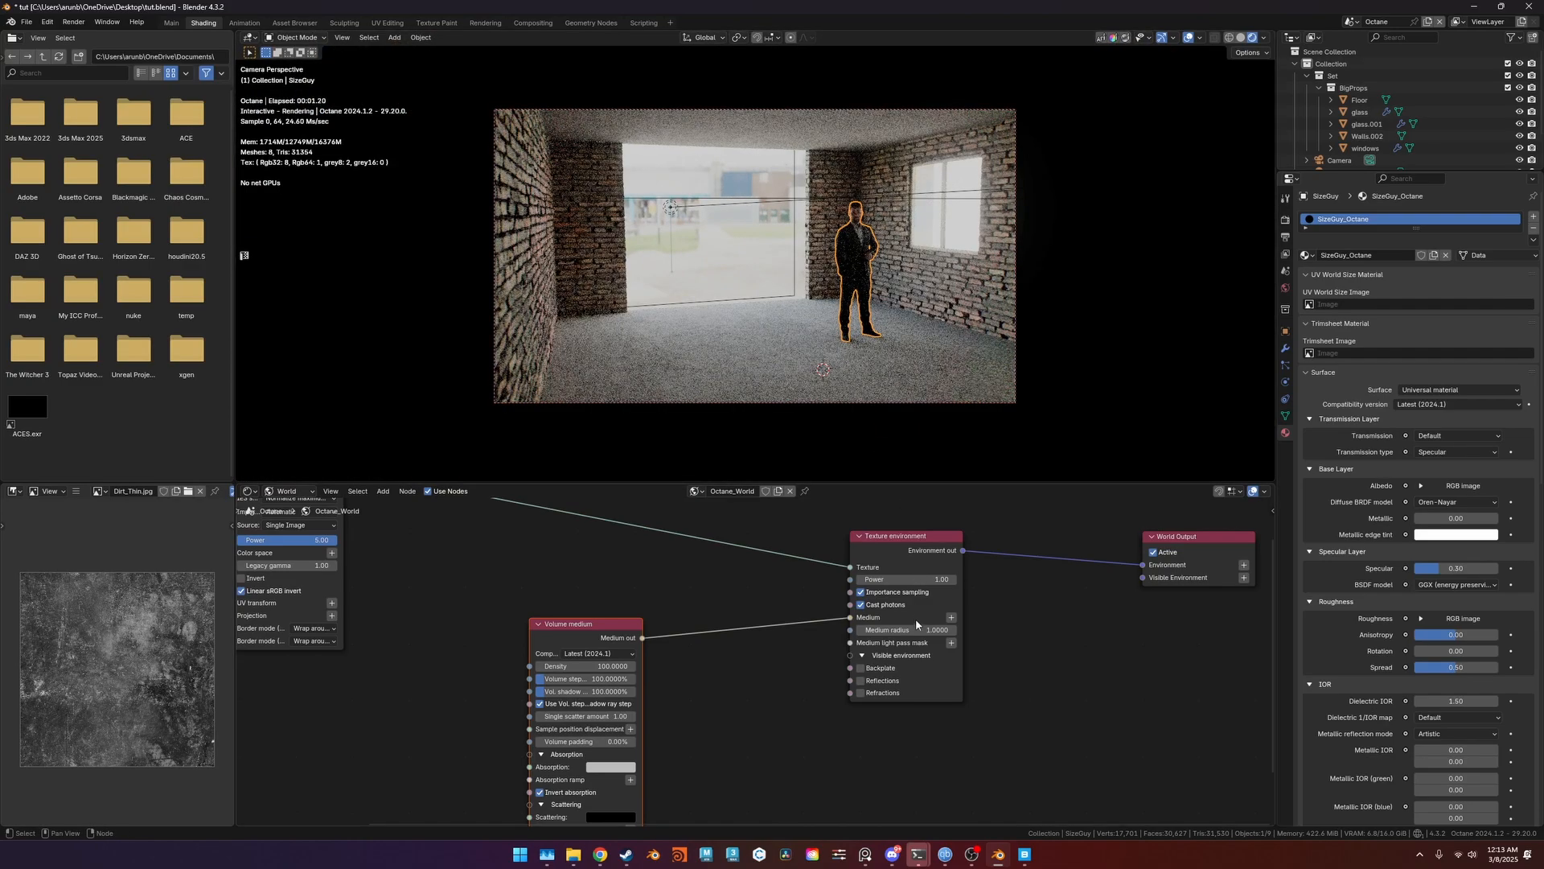
left_click(614, 816)
left_click_drag(690, 707, 688, 646)
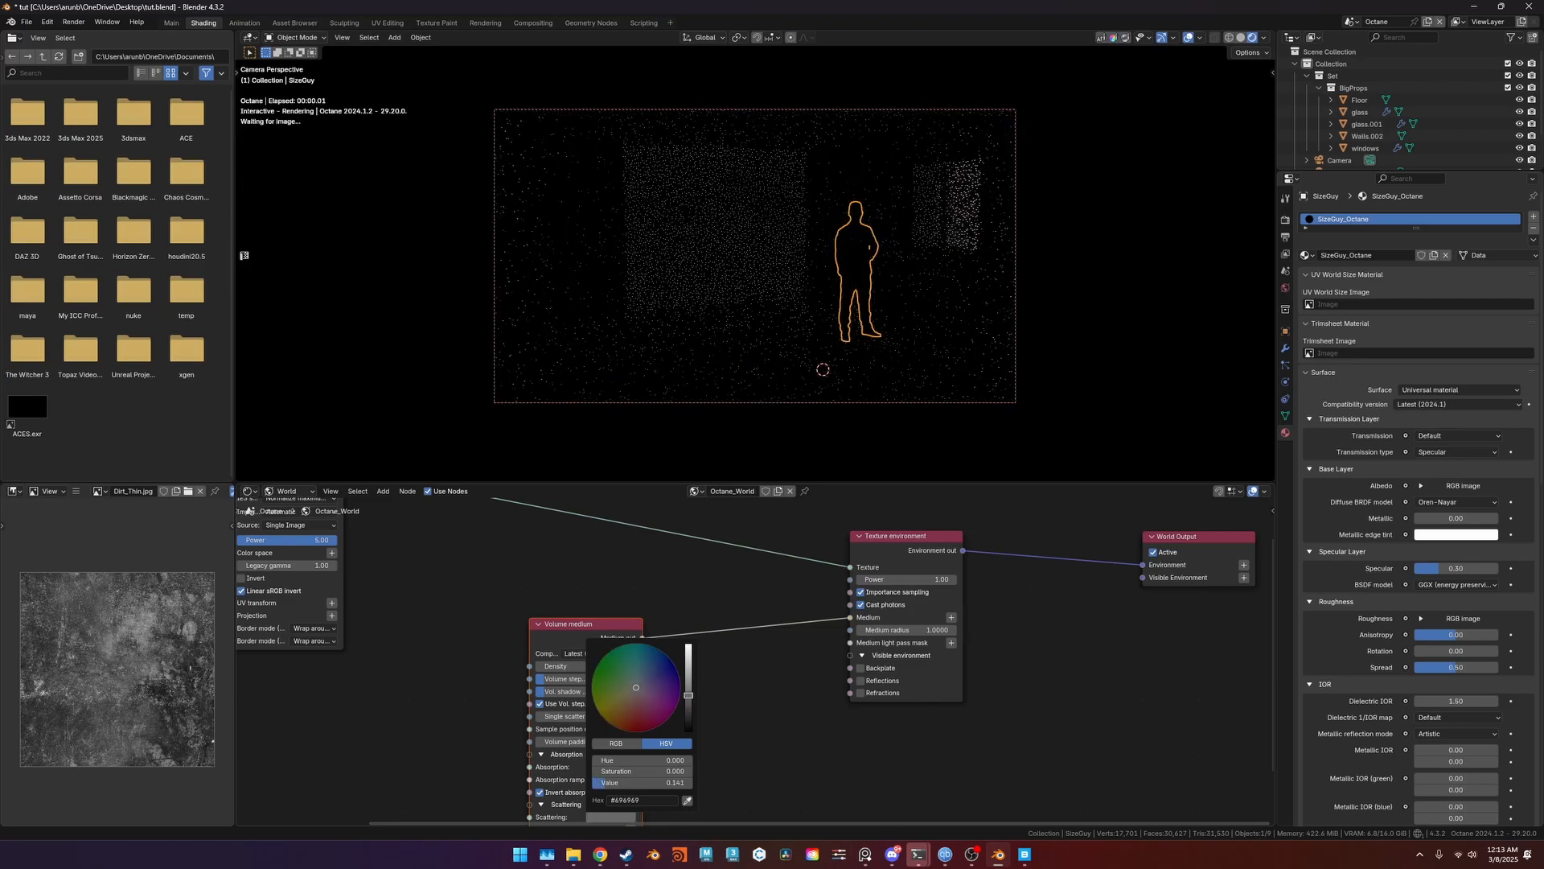
Set the Volume medium's density to 0.01.
middle_click_drag(591, 771, 651, 690)
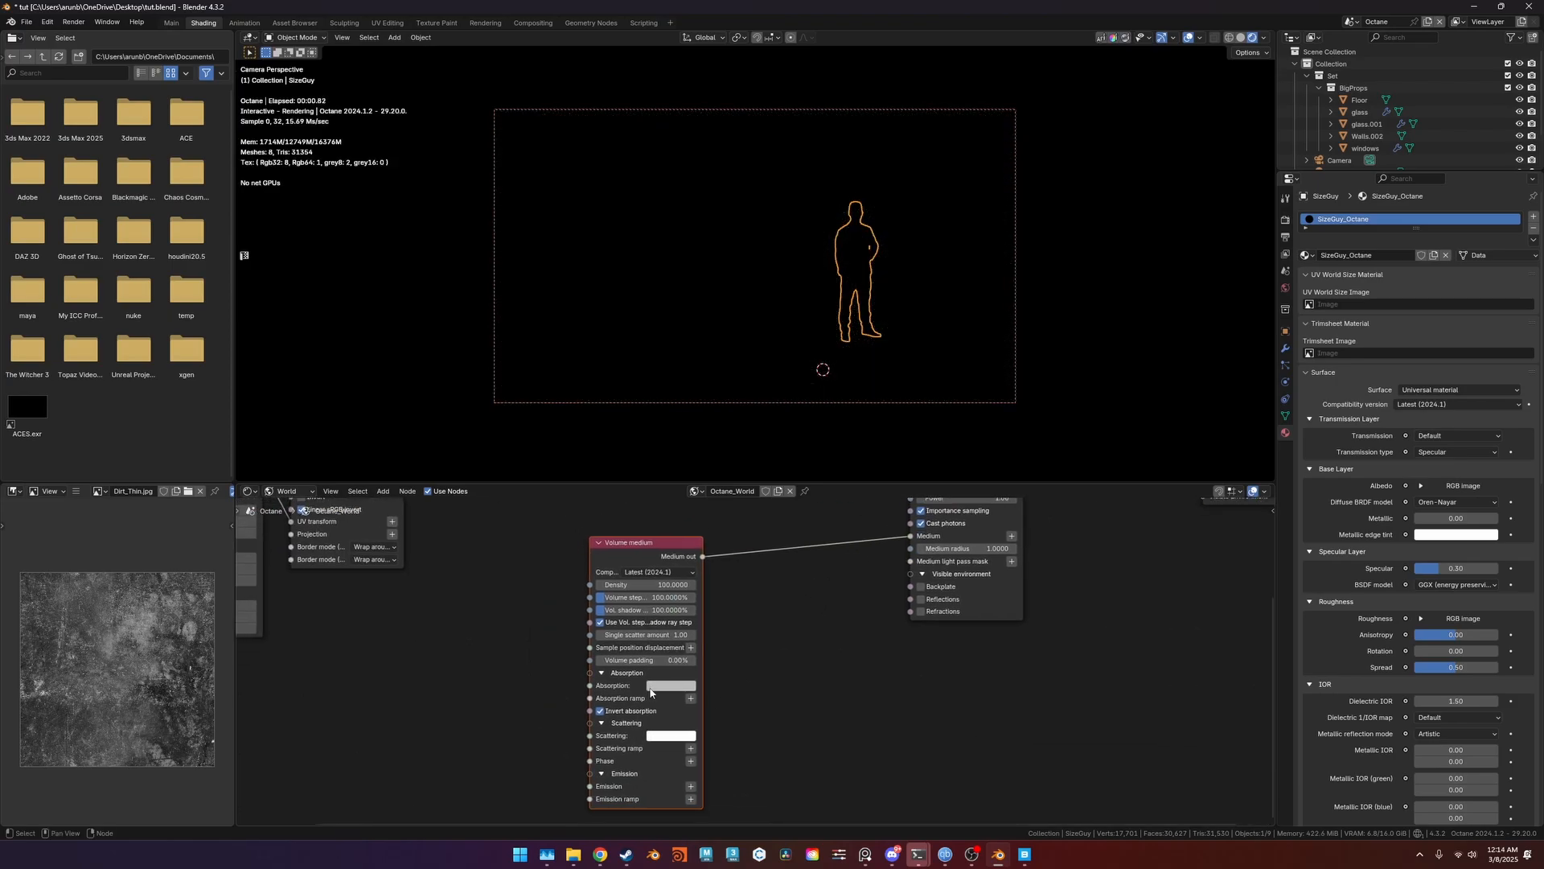
left_click(657, 584)
type("0.01")
key("Return")
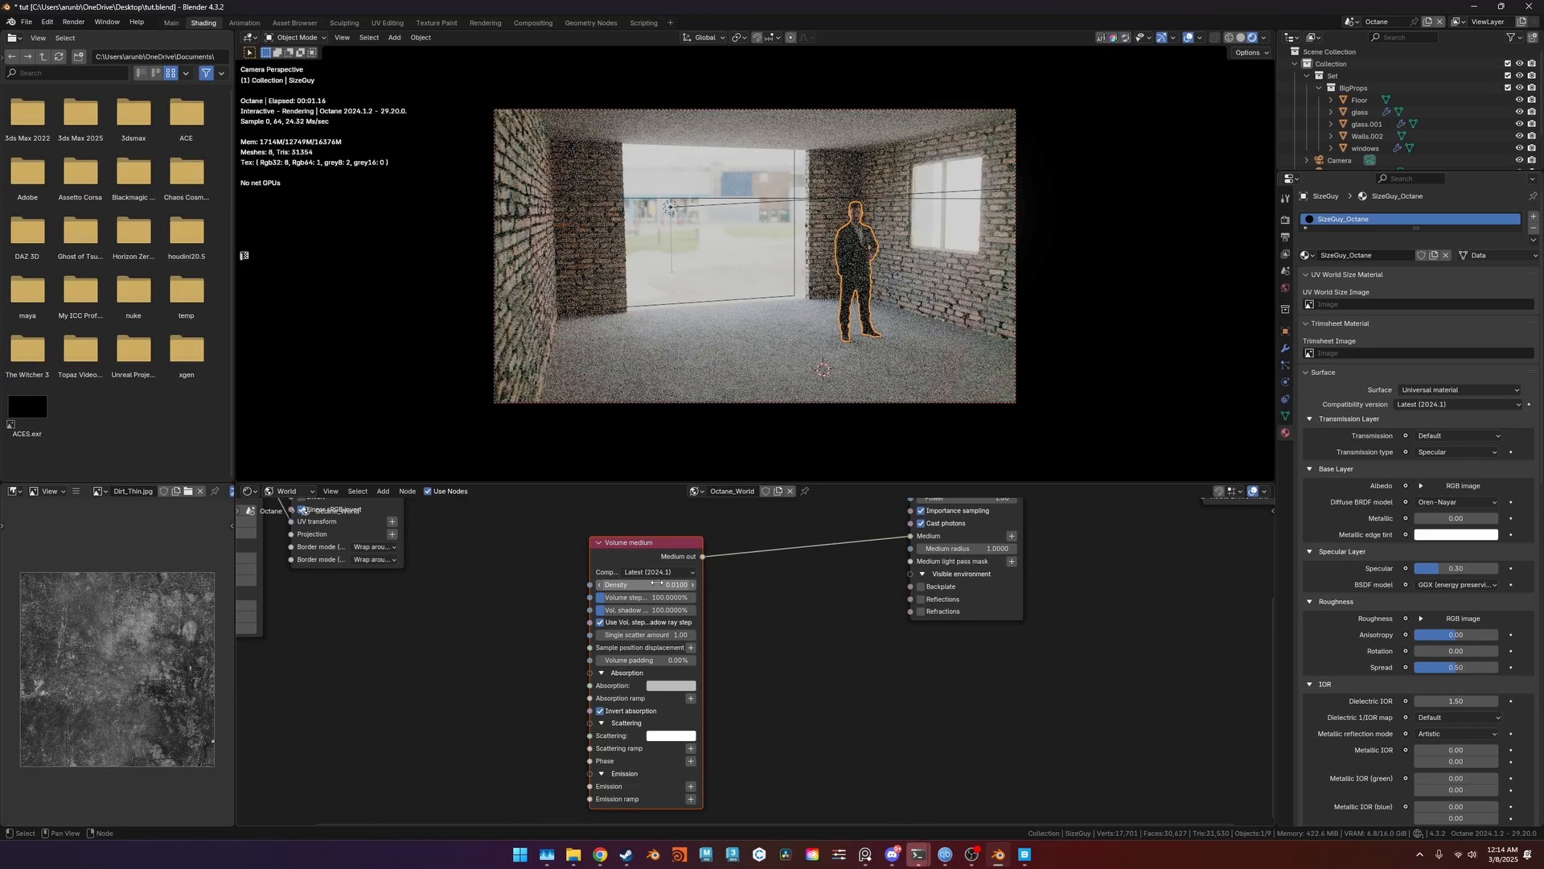
Set the Octane postprocess bloom power to 2 and expand the Octane Imager settings.
scroll(848, 331, "up", 5)
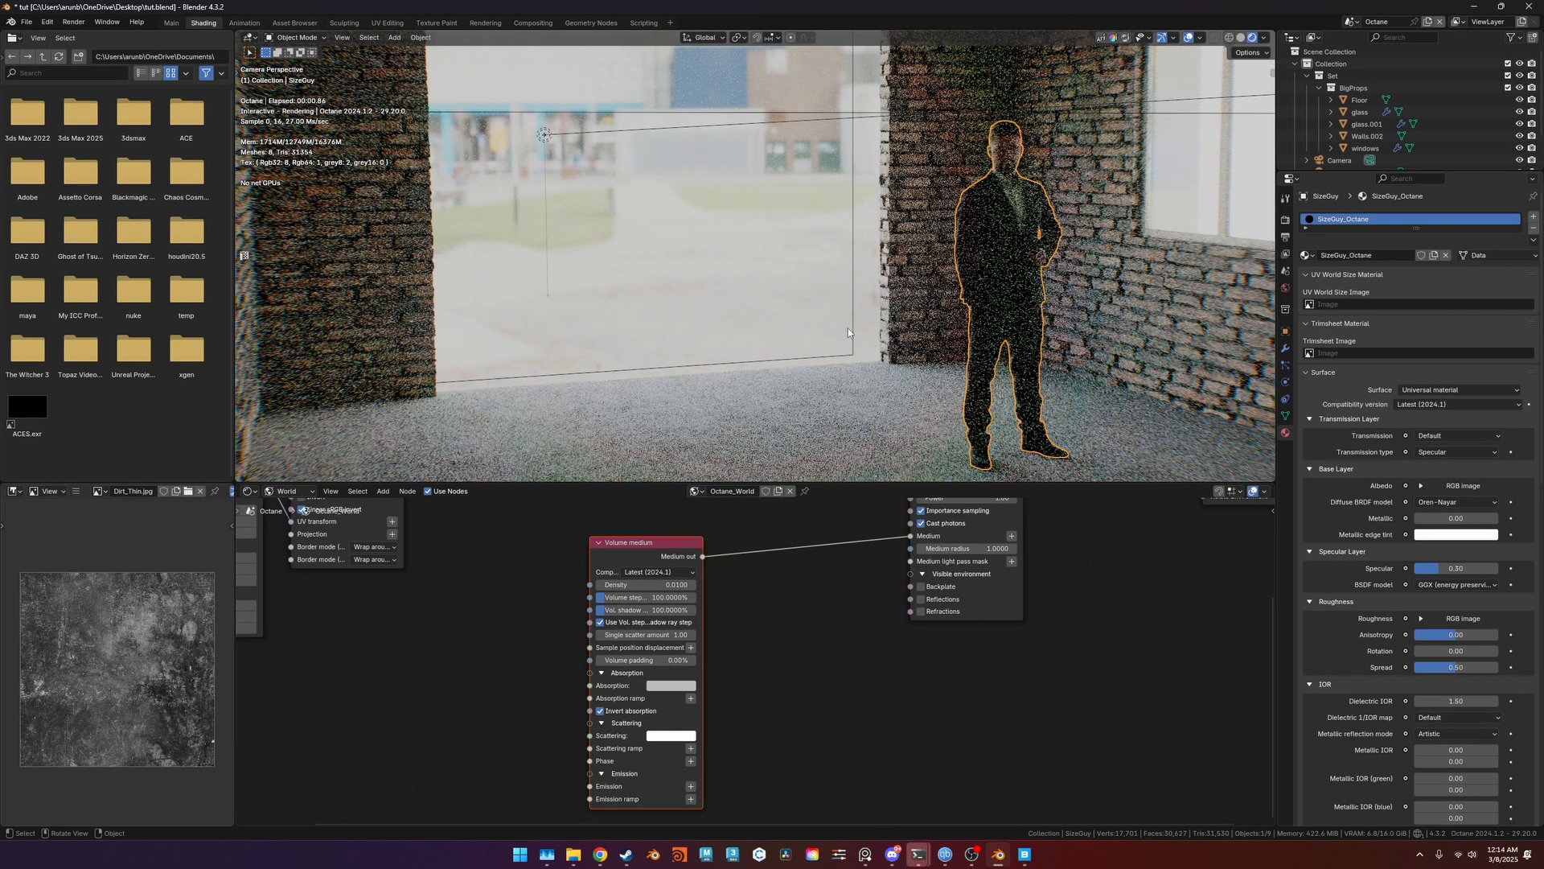
key("n")
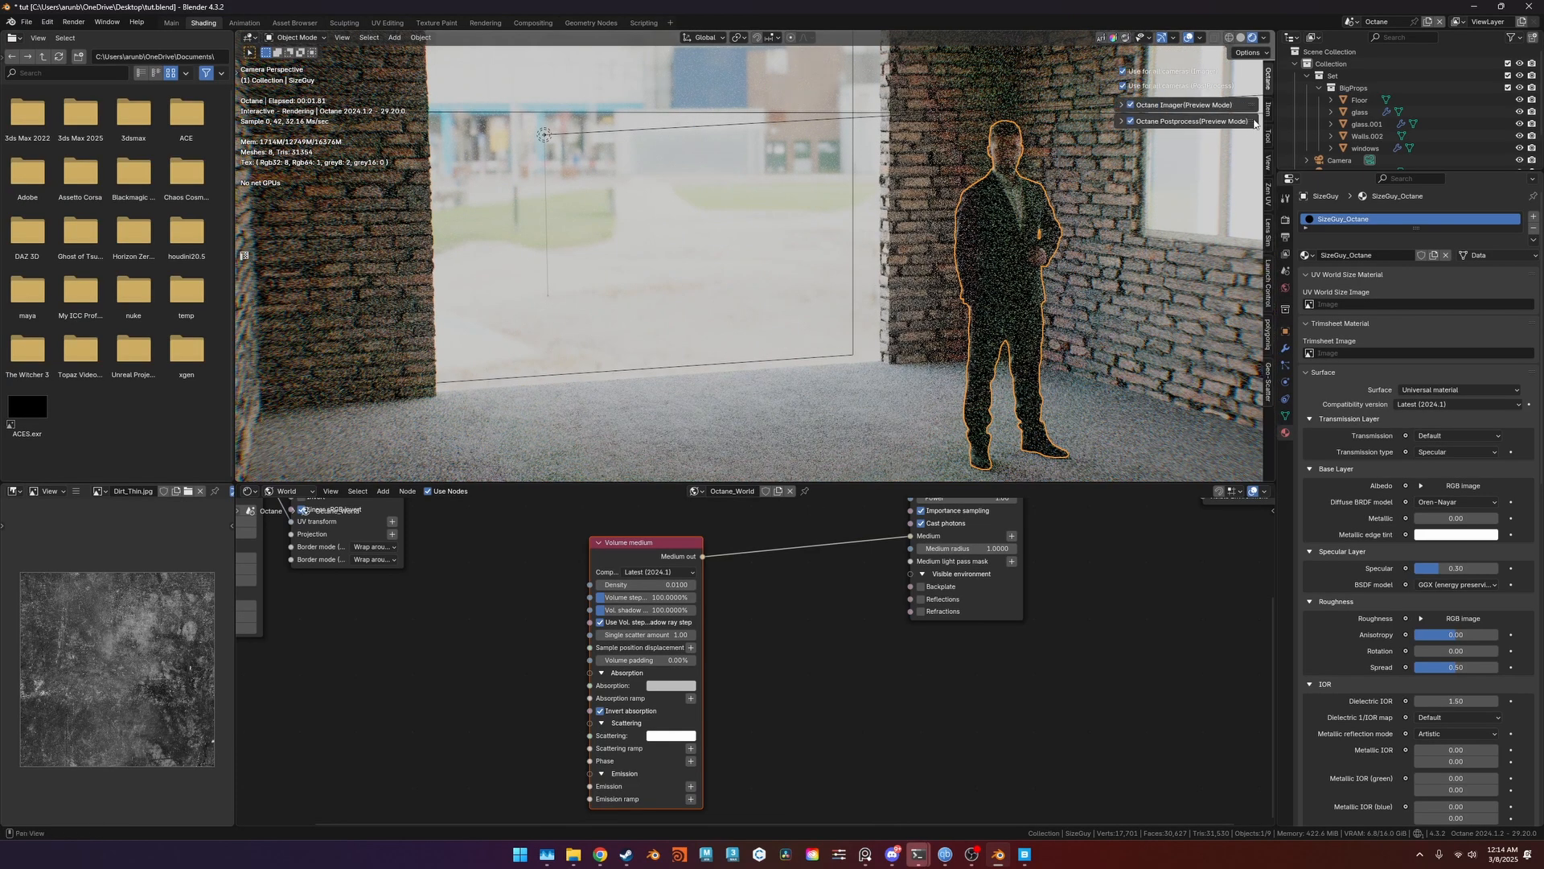
left_click(1119, 120)
scroll(1191, 241, "down", 1)
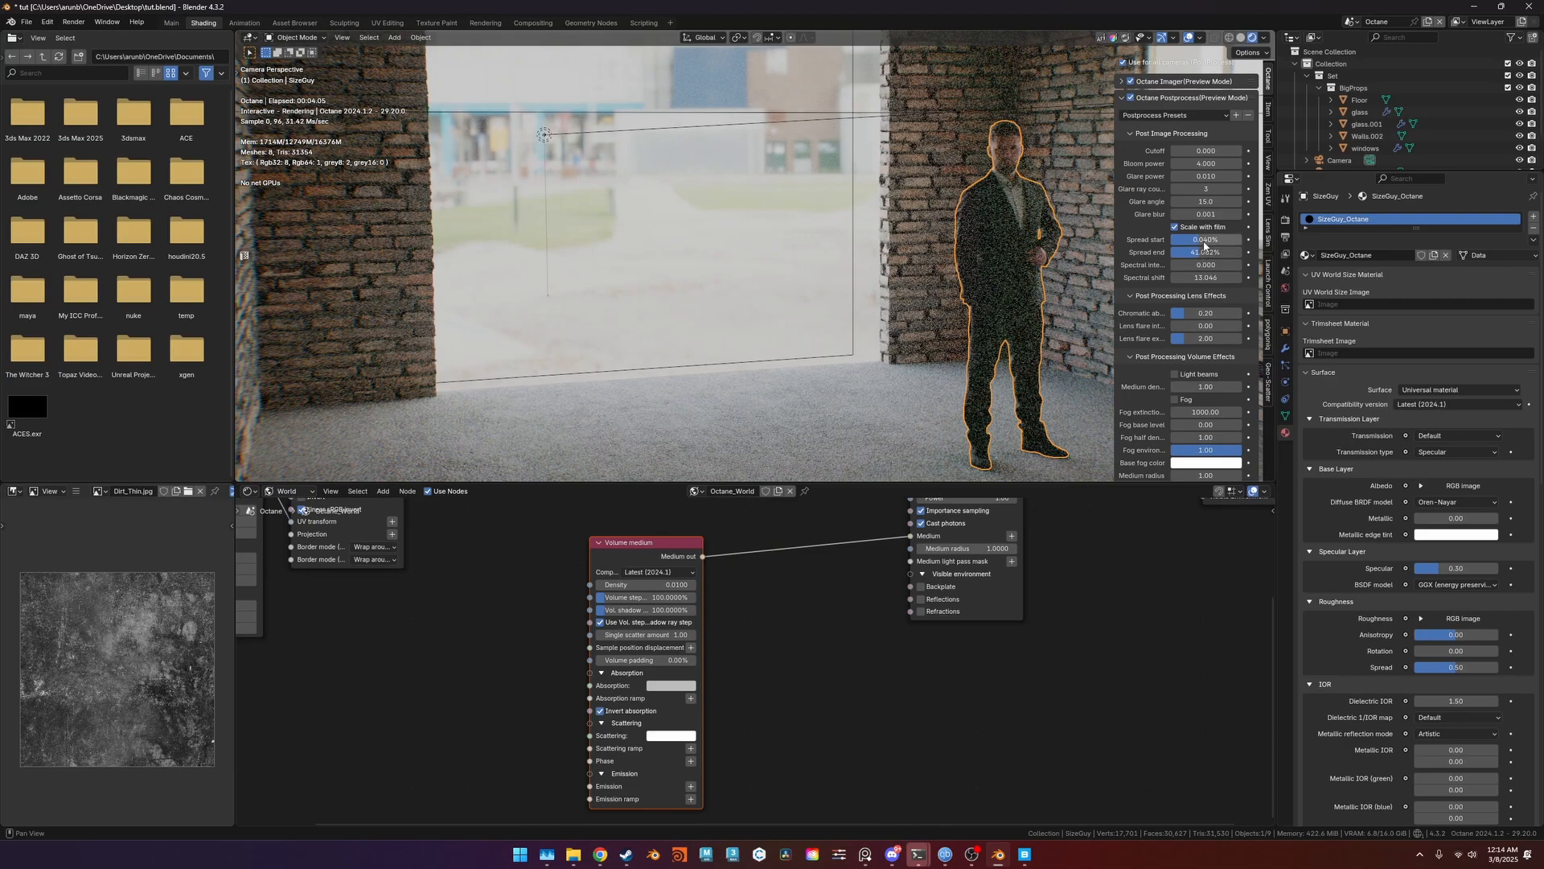
scroll(1212, 182, "up", 1)
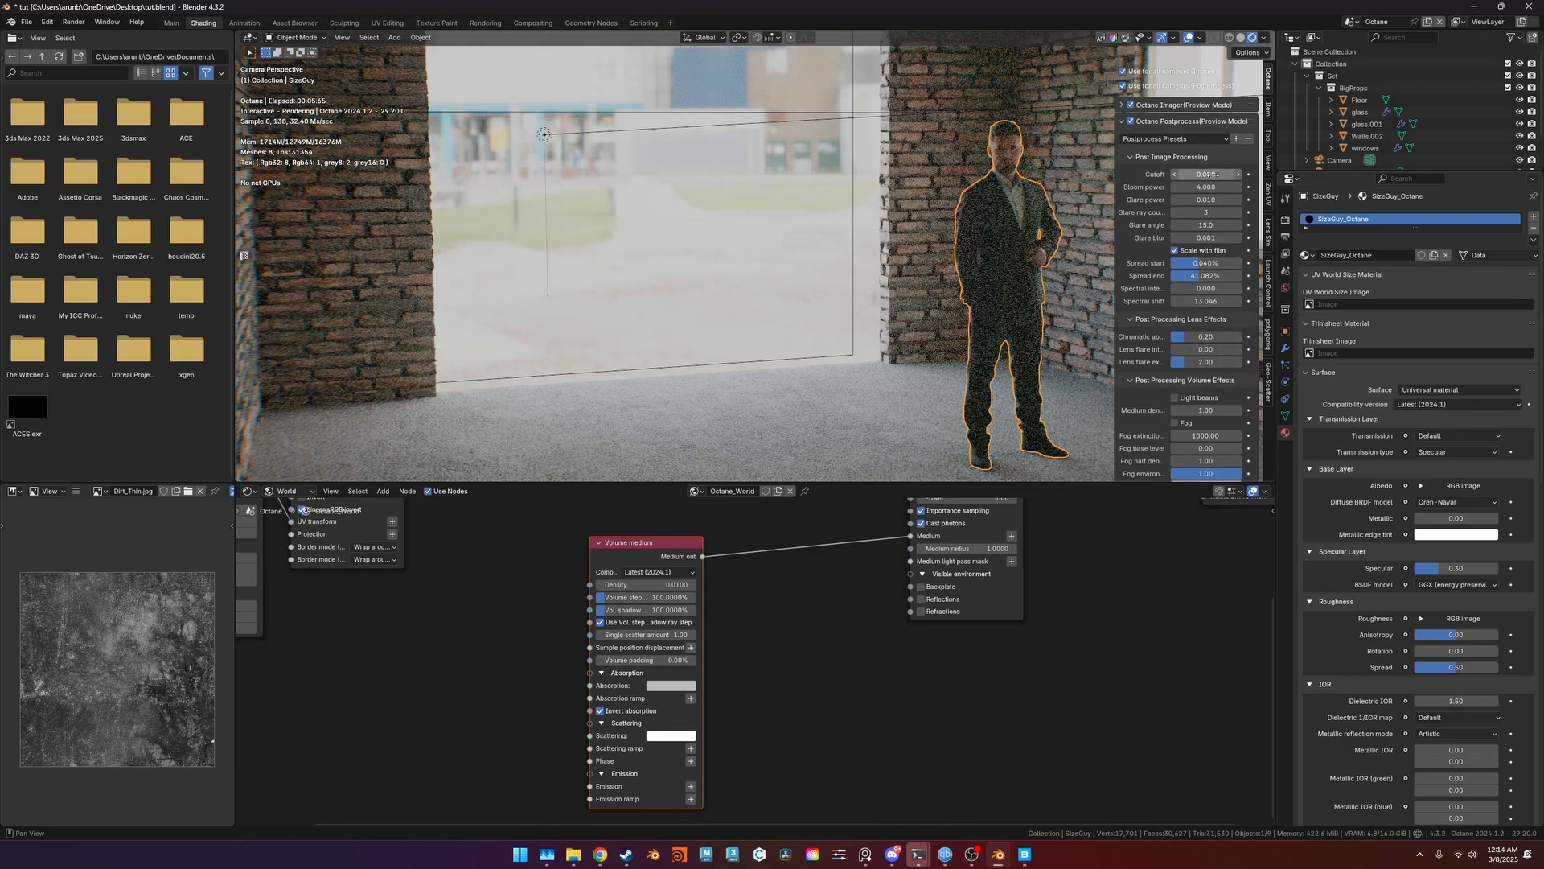
left_click(1211, 186)
type("2")
key("Return")
scroll(977, 226, "down", 4)
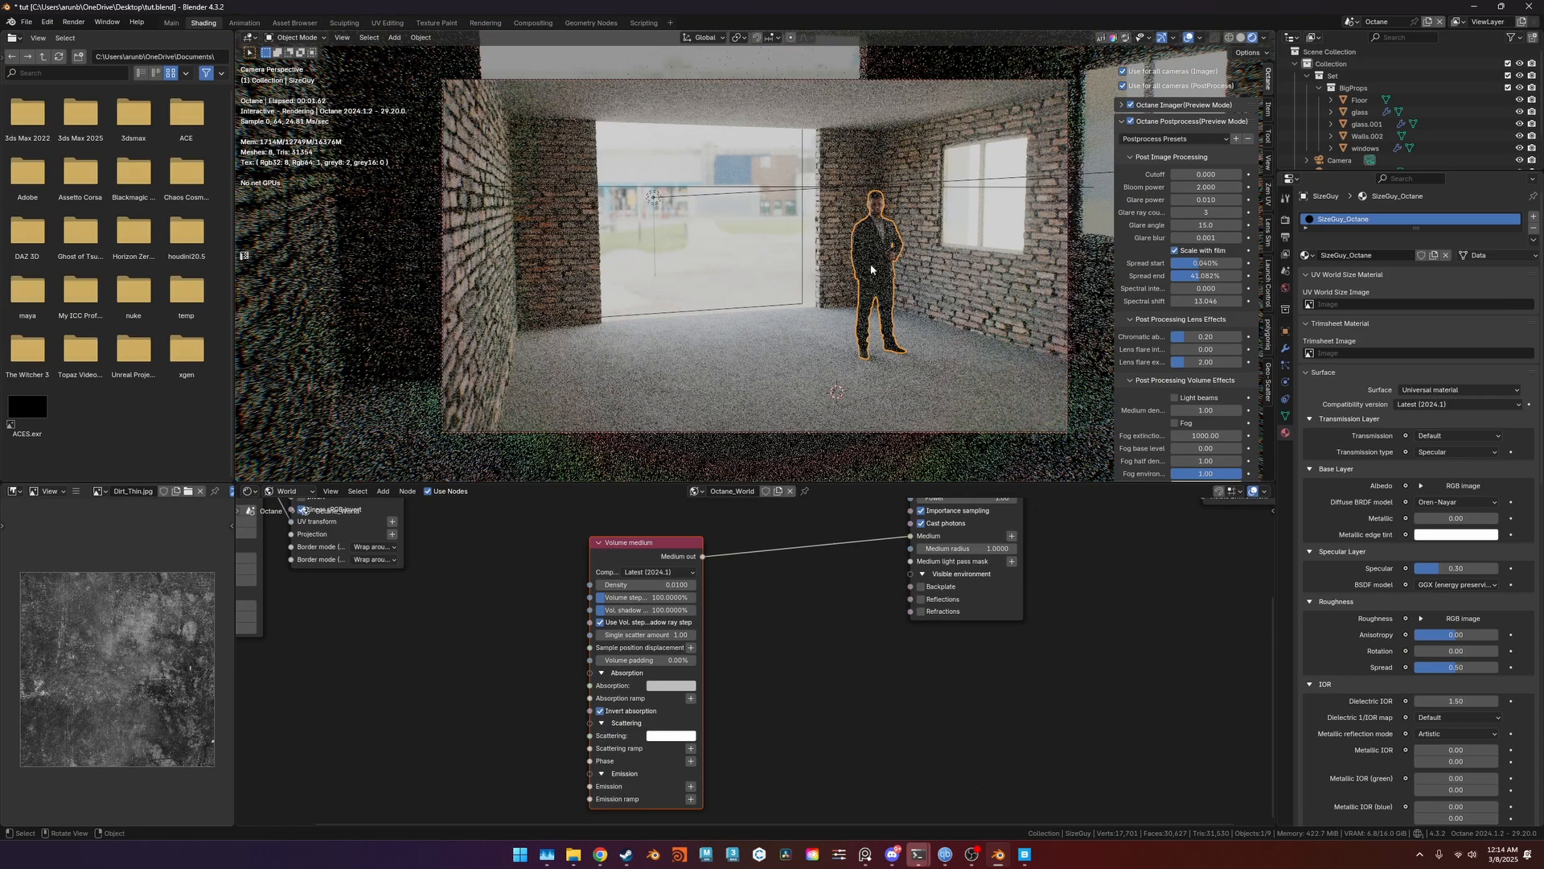
left_click(1130, 105)
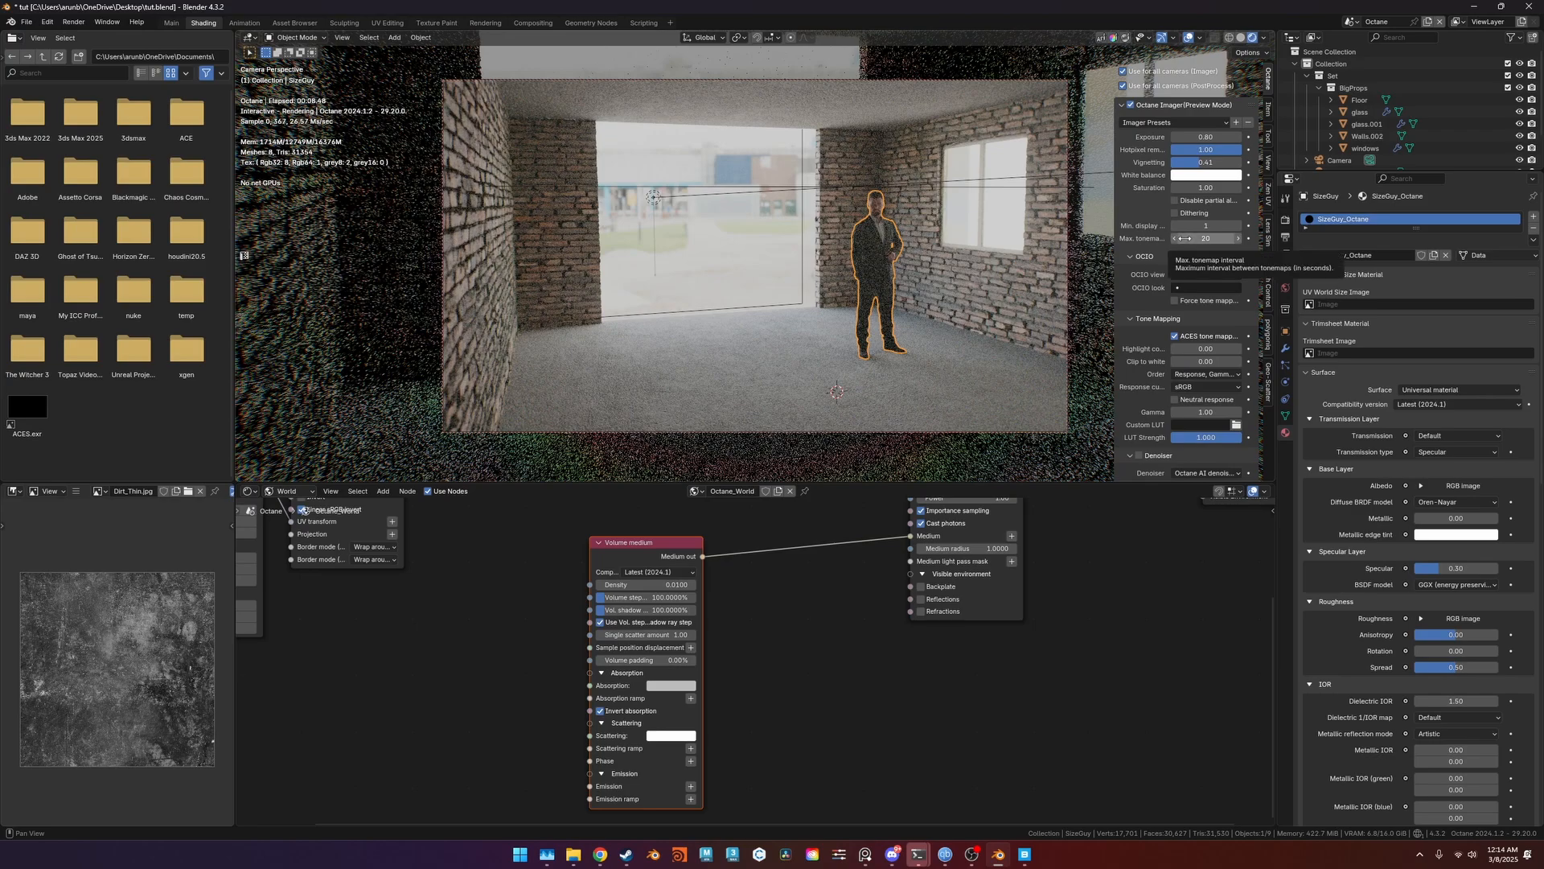
scroll(1216, 256, "down", 3)
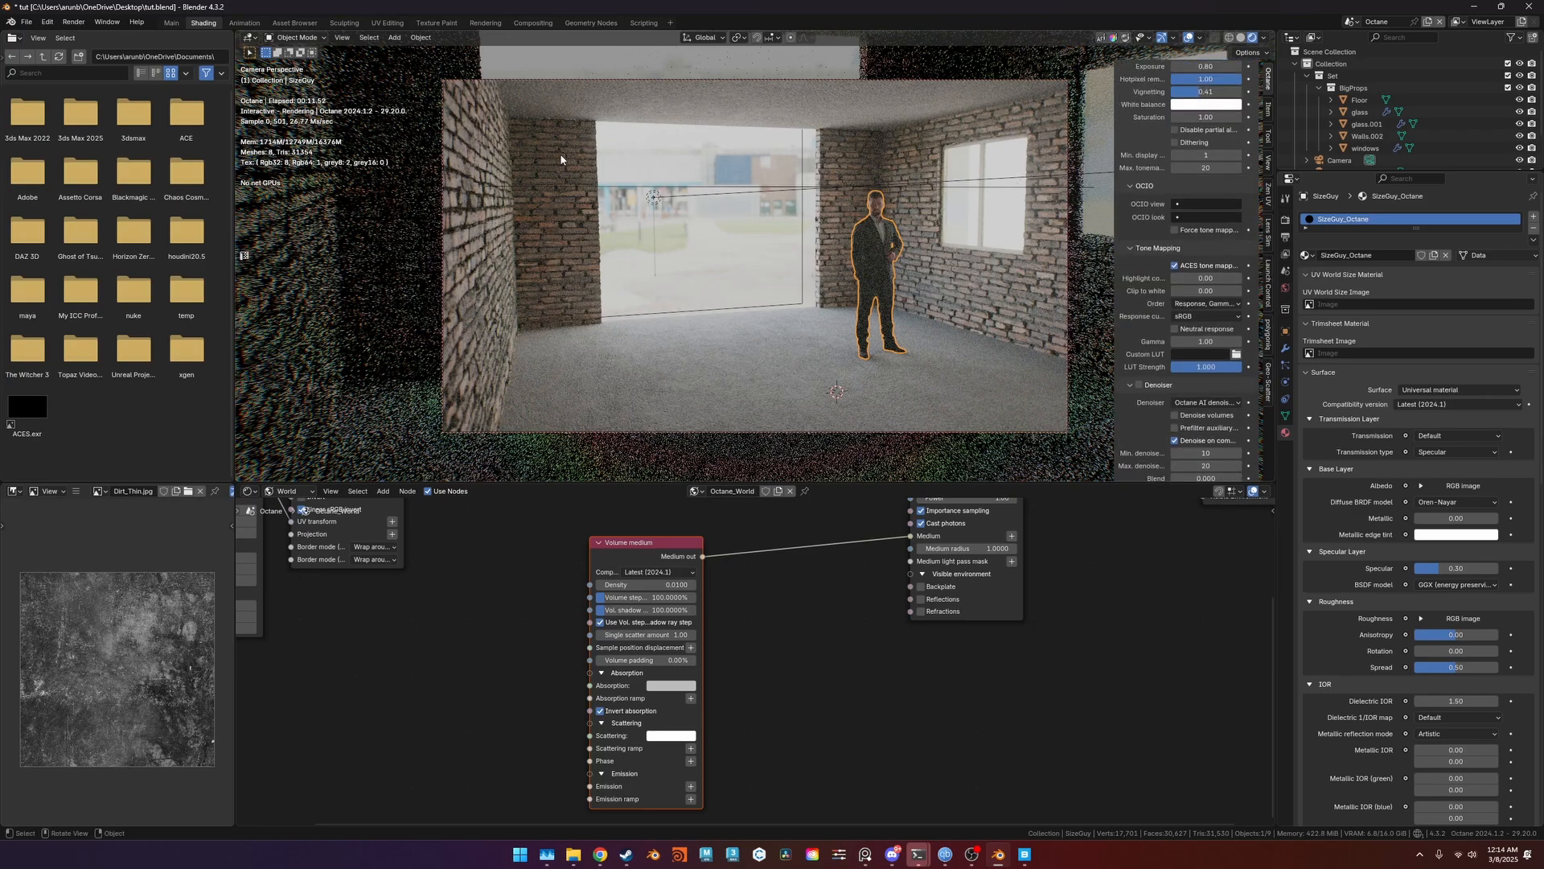
Switch the viewport to solid shading and set the Octane kernel's maximum samples to 800.
key("z")
left_click(664, 156)
left_click(1285, 220)
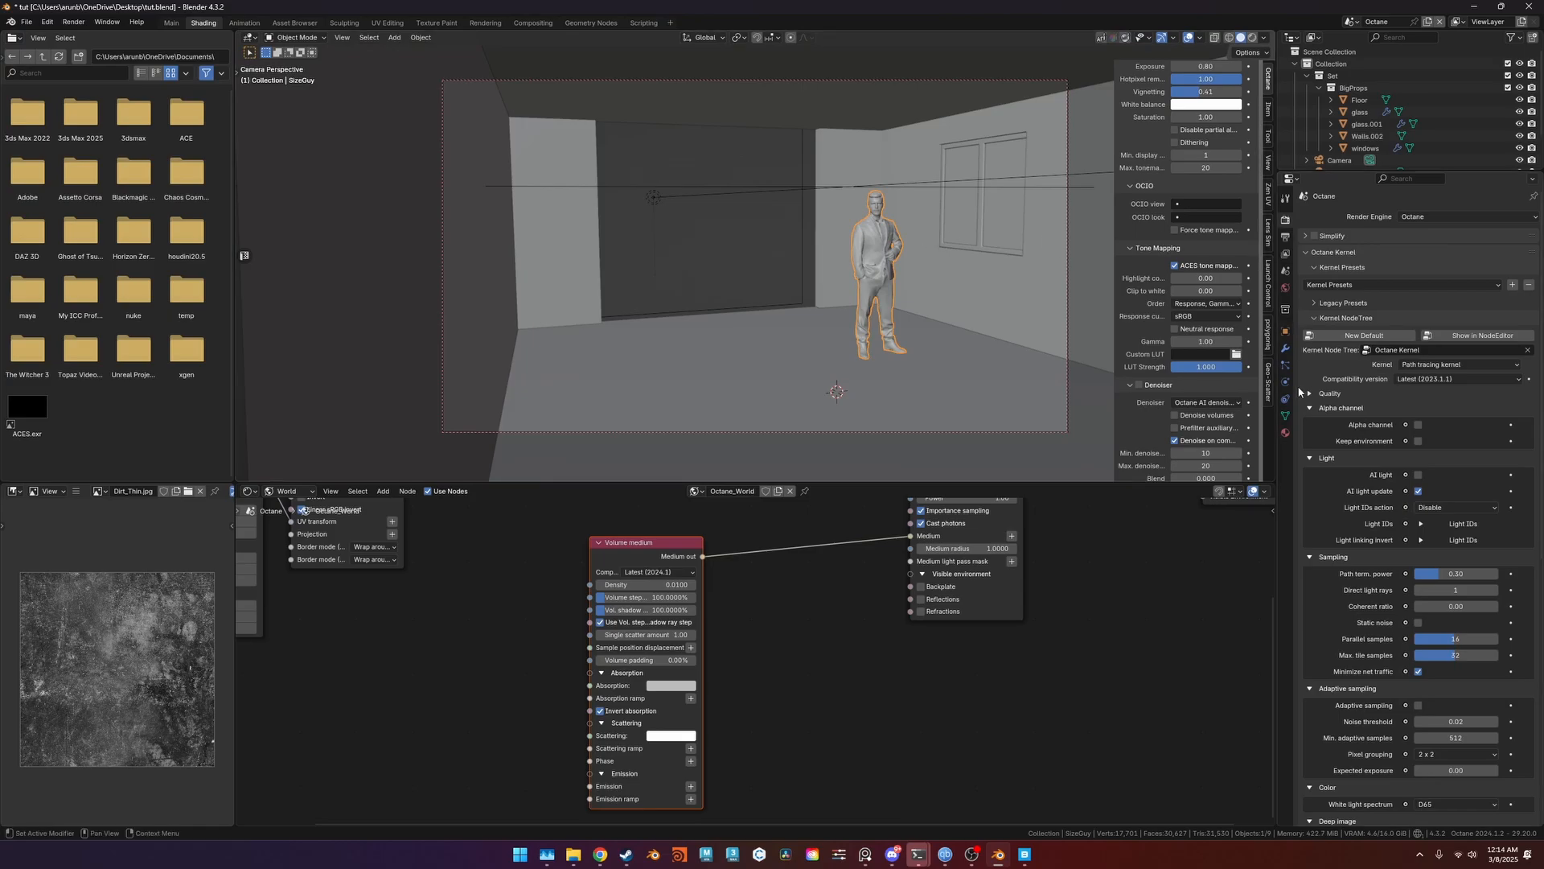
scroll(1299, 392, "down", 1)
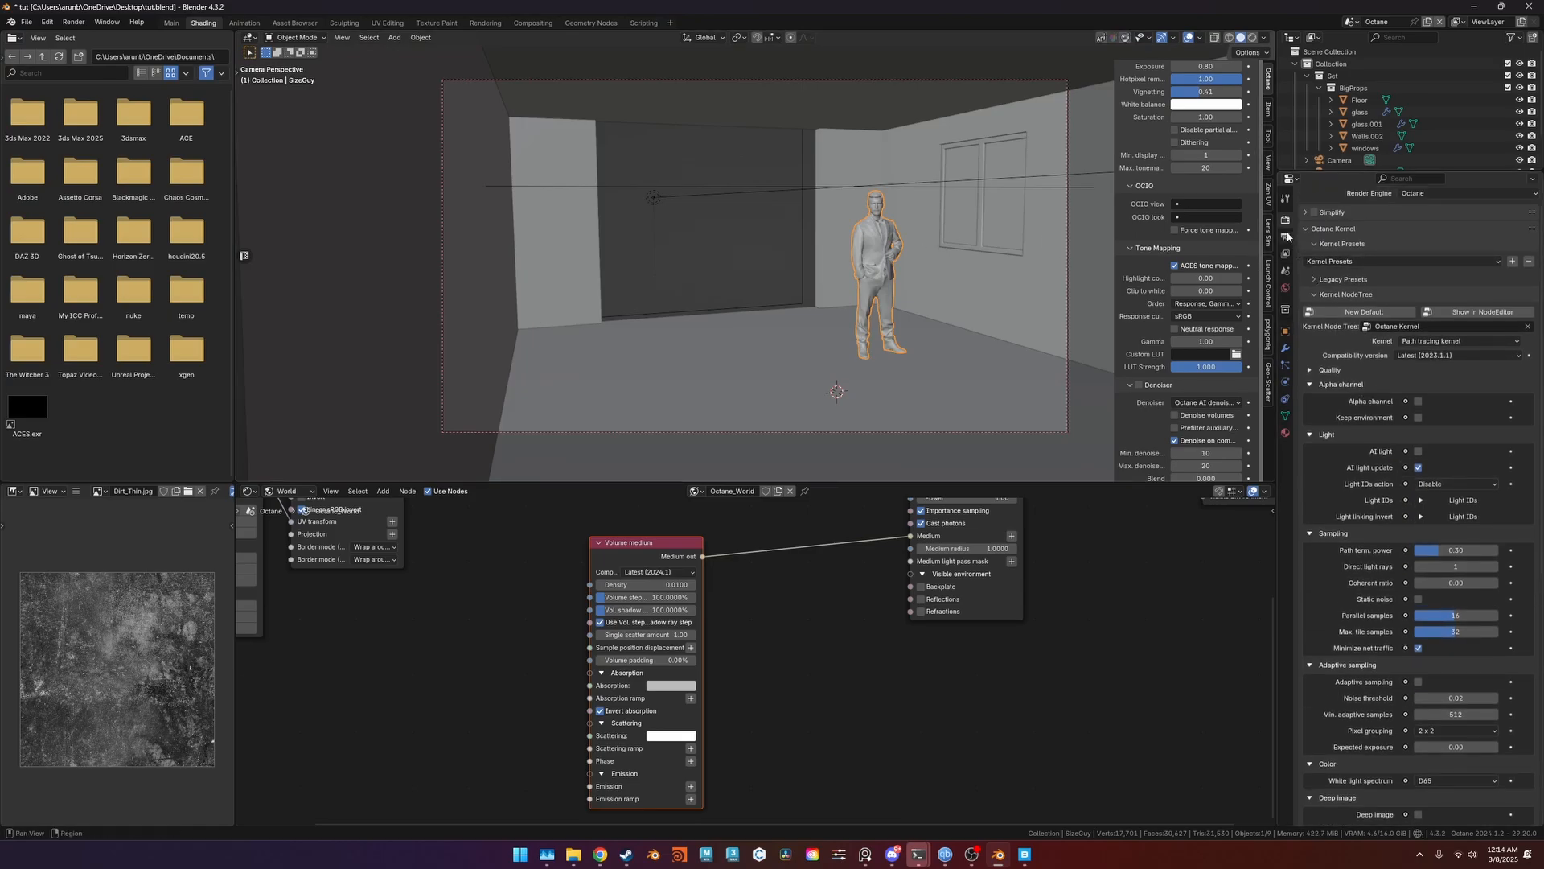
scroll(1407, 442, "down", 3)
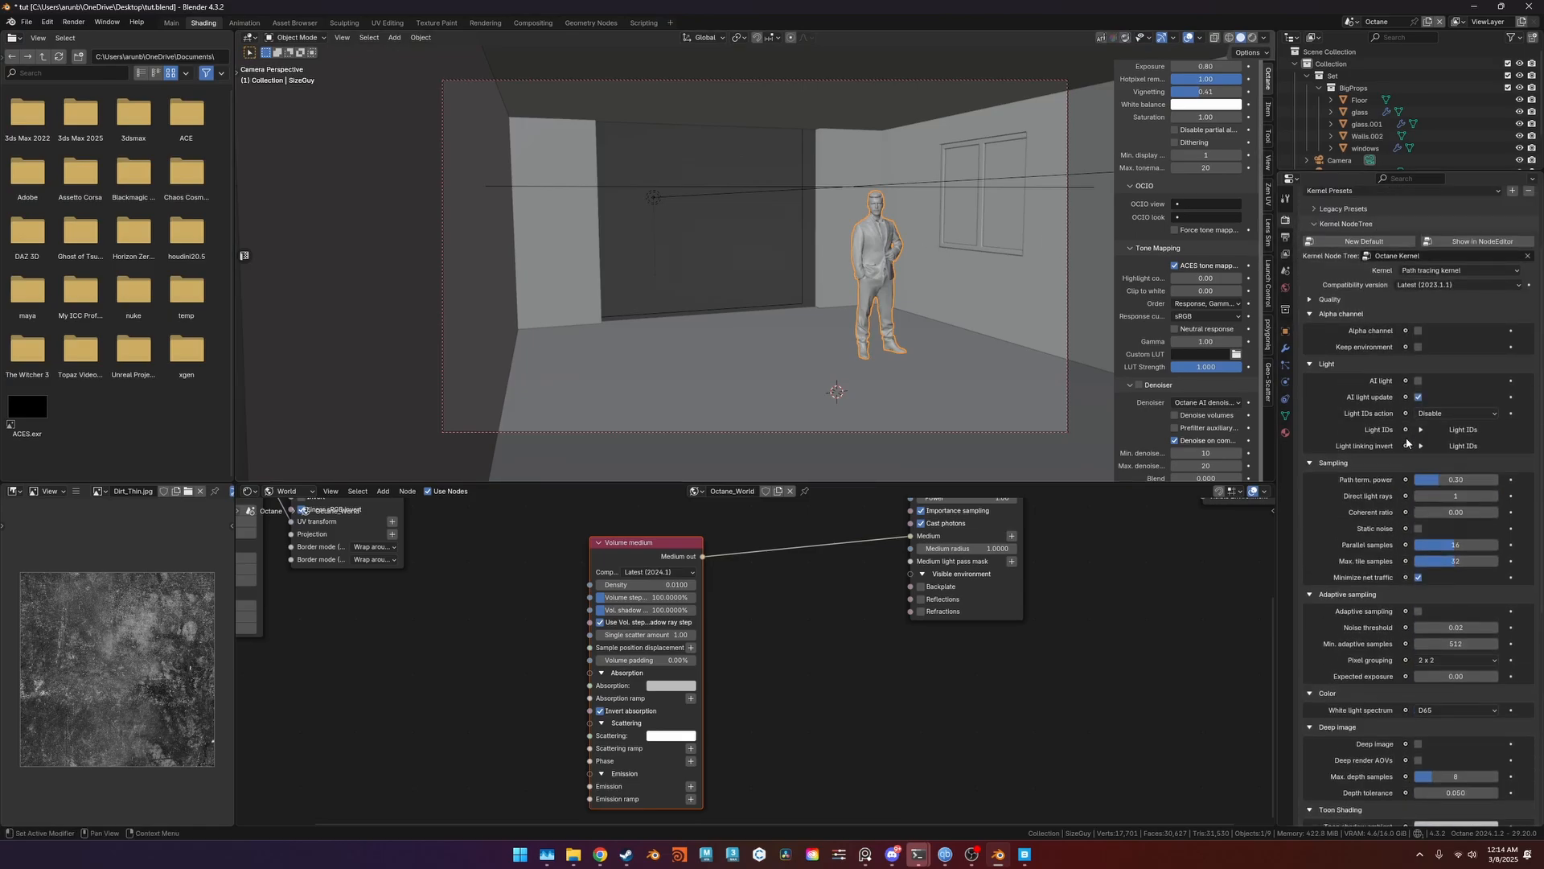
scroll(1386, 404, "up", 1)
left_click(1333, 325)
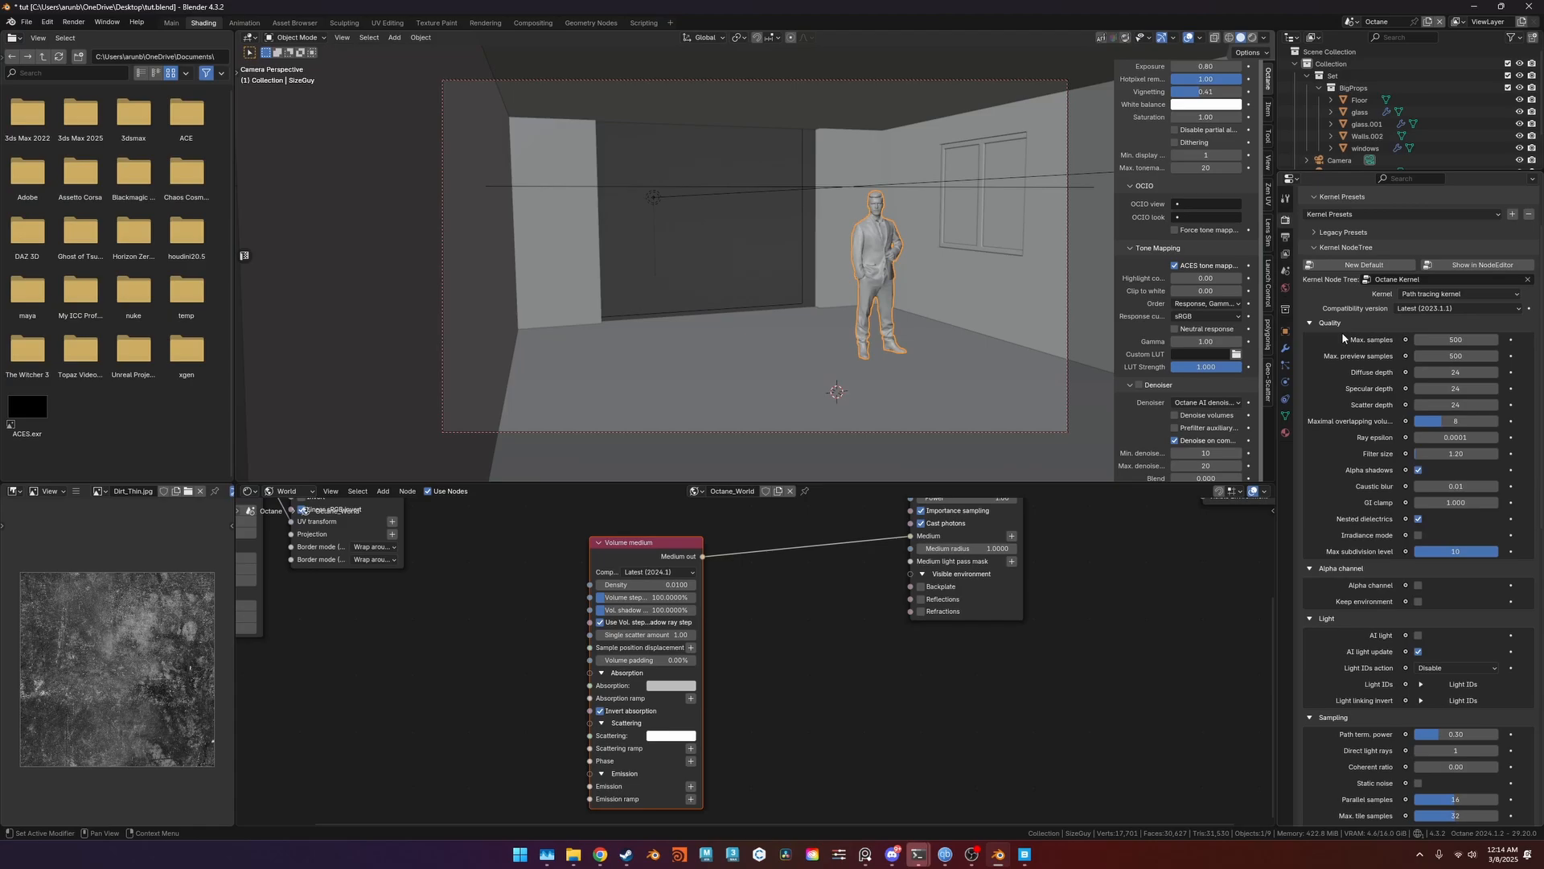
left_click(1455, 340)
type("80")
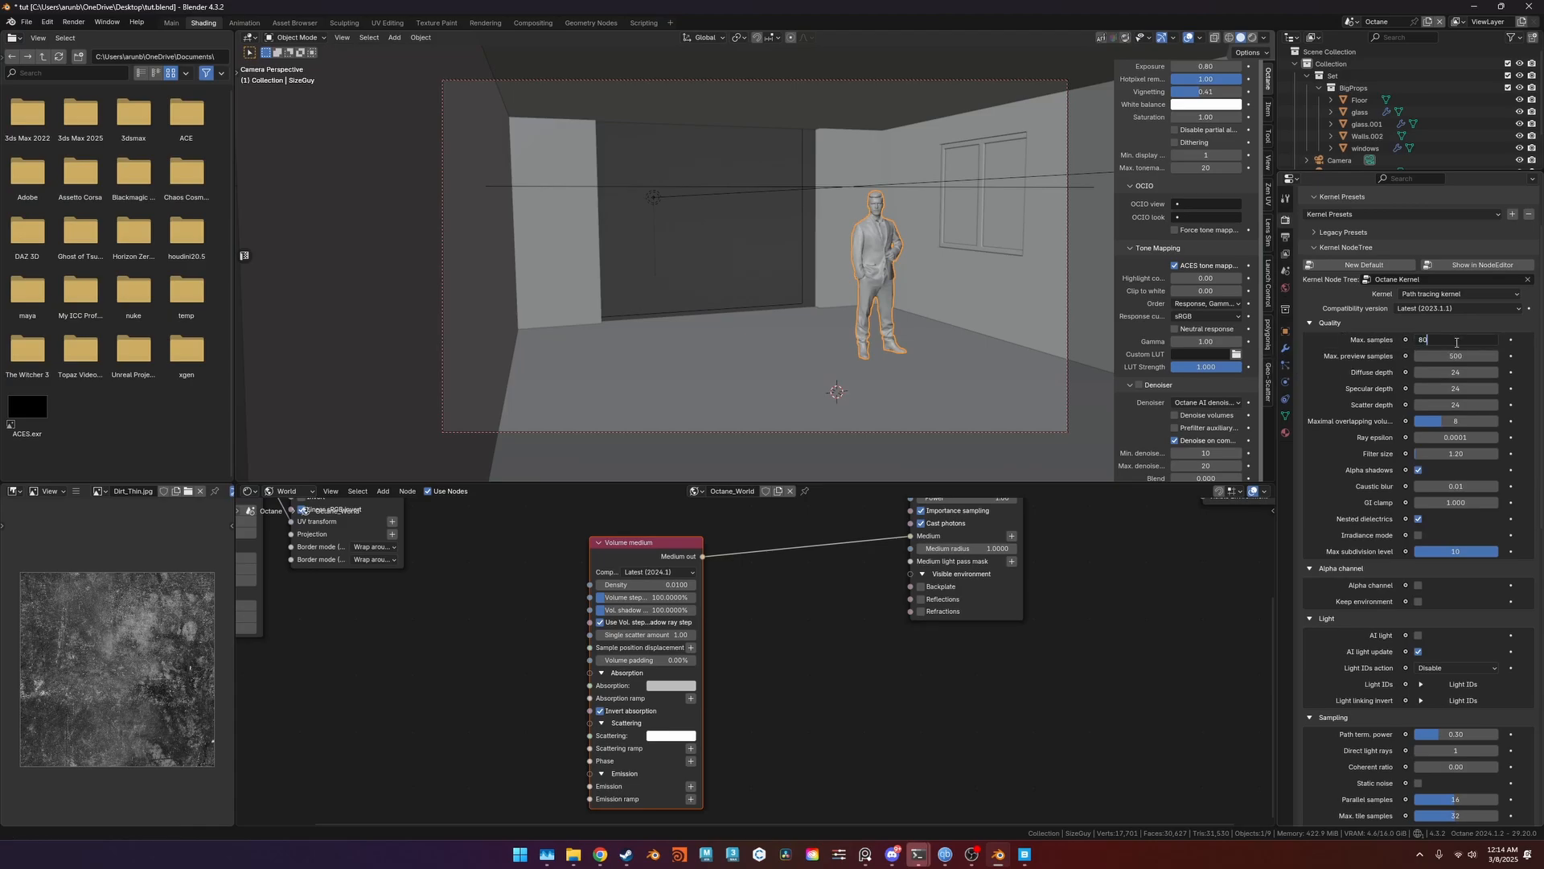
type("0")
key("Return")
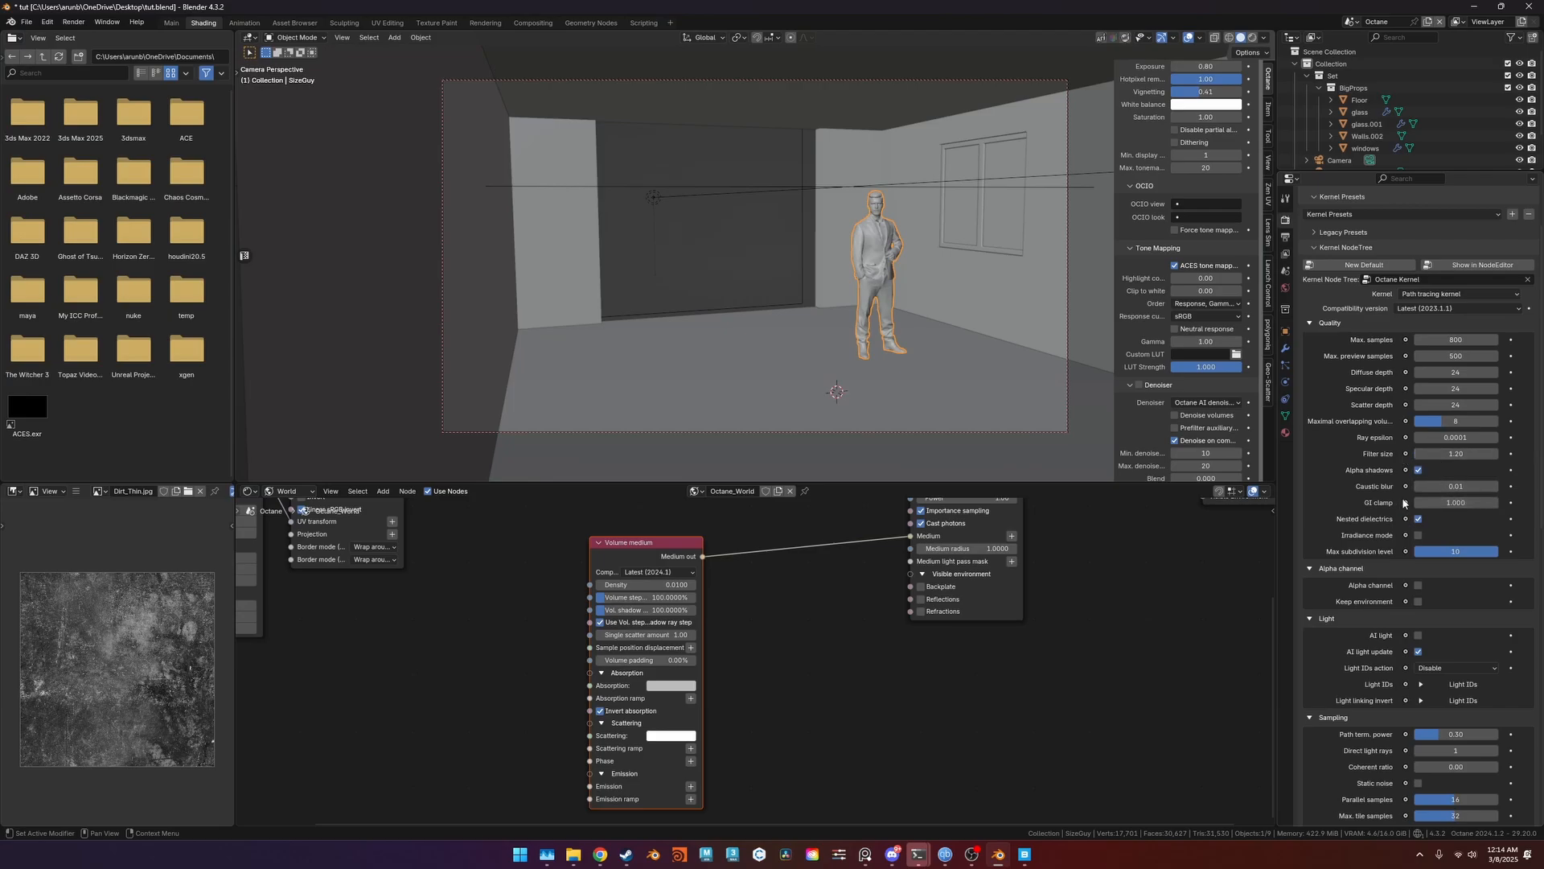
Render a still image of the room from the camera.
scroll(1396, 497, "down", 1)
scroll(1351, 495, "down", 3)
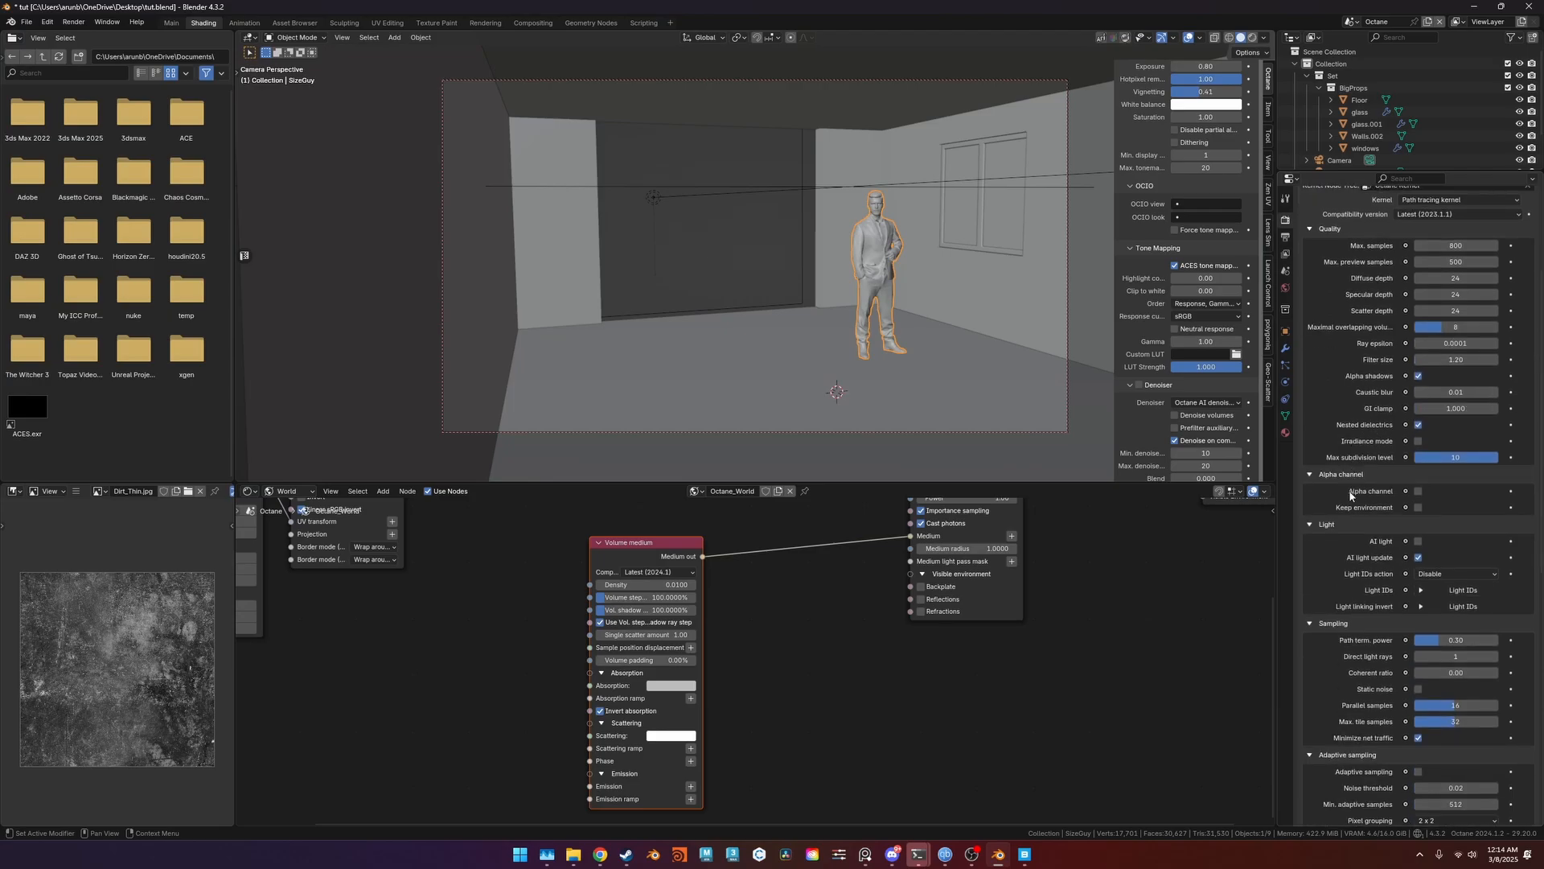
left_click(74, 21)
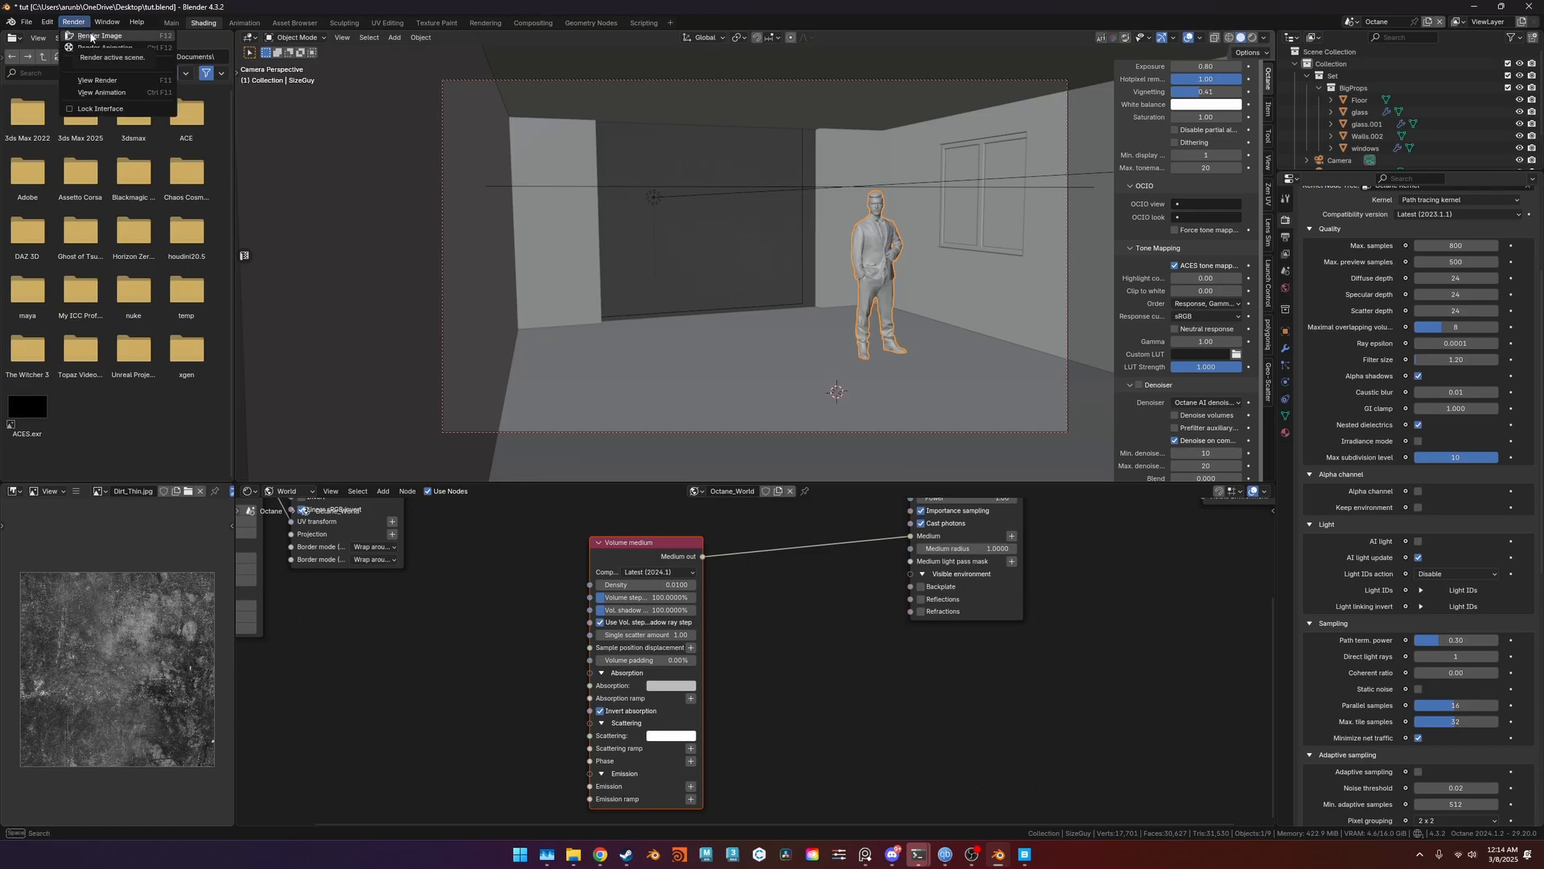
left_click(91, 37)
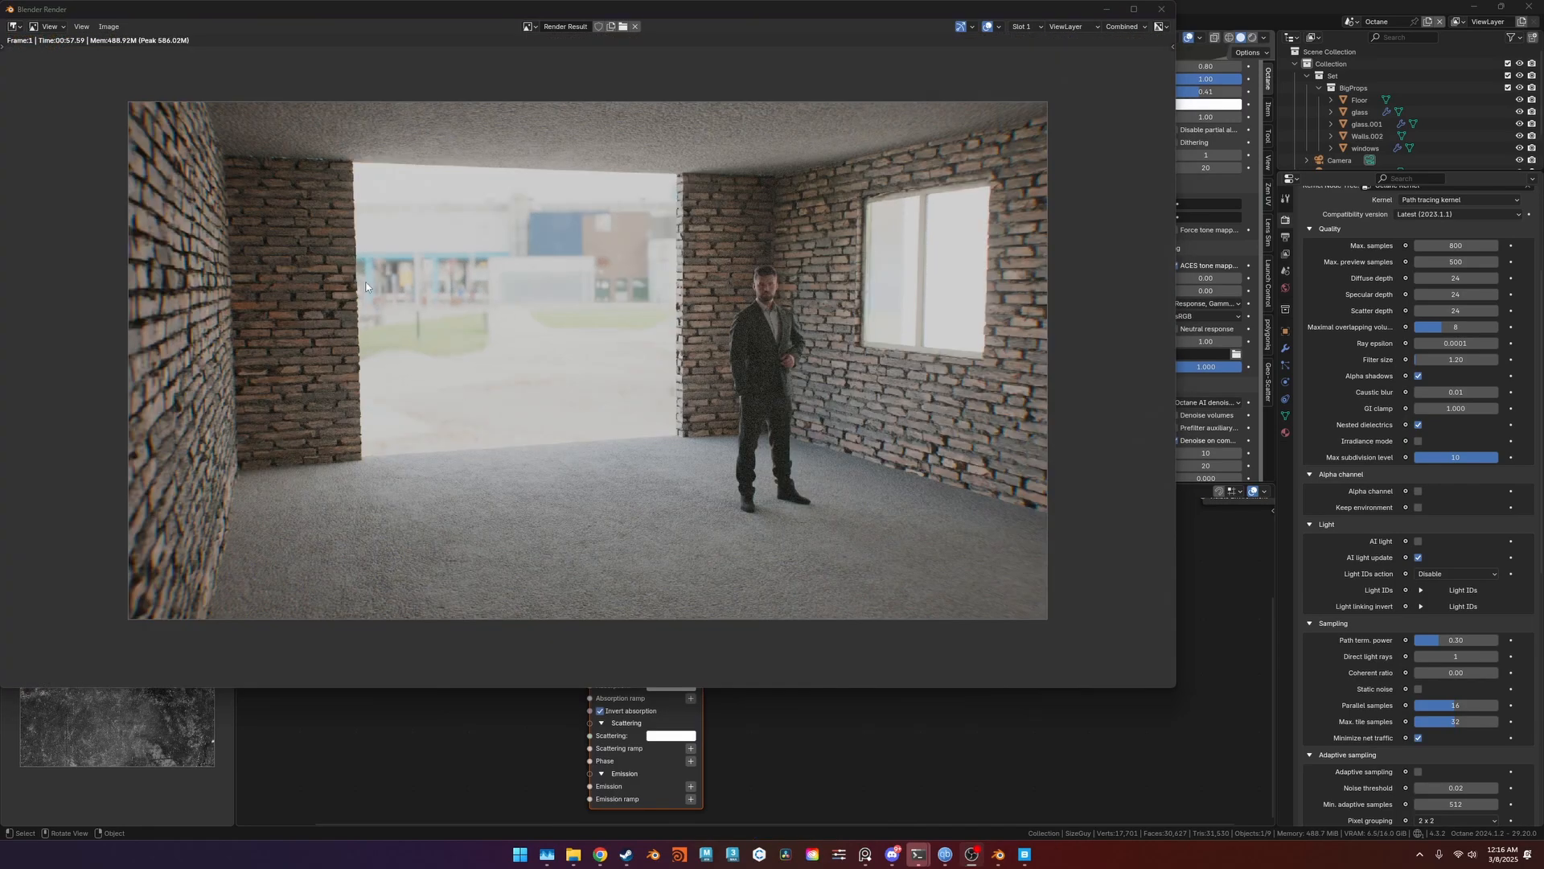
Examine the finished render at full-window size, looking closely at the standing man and brick walls, and close the render window.
scroll(370, 221, "up", 2)
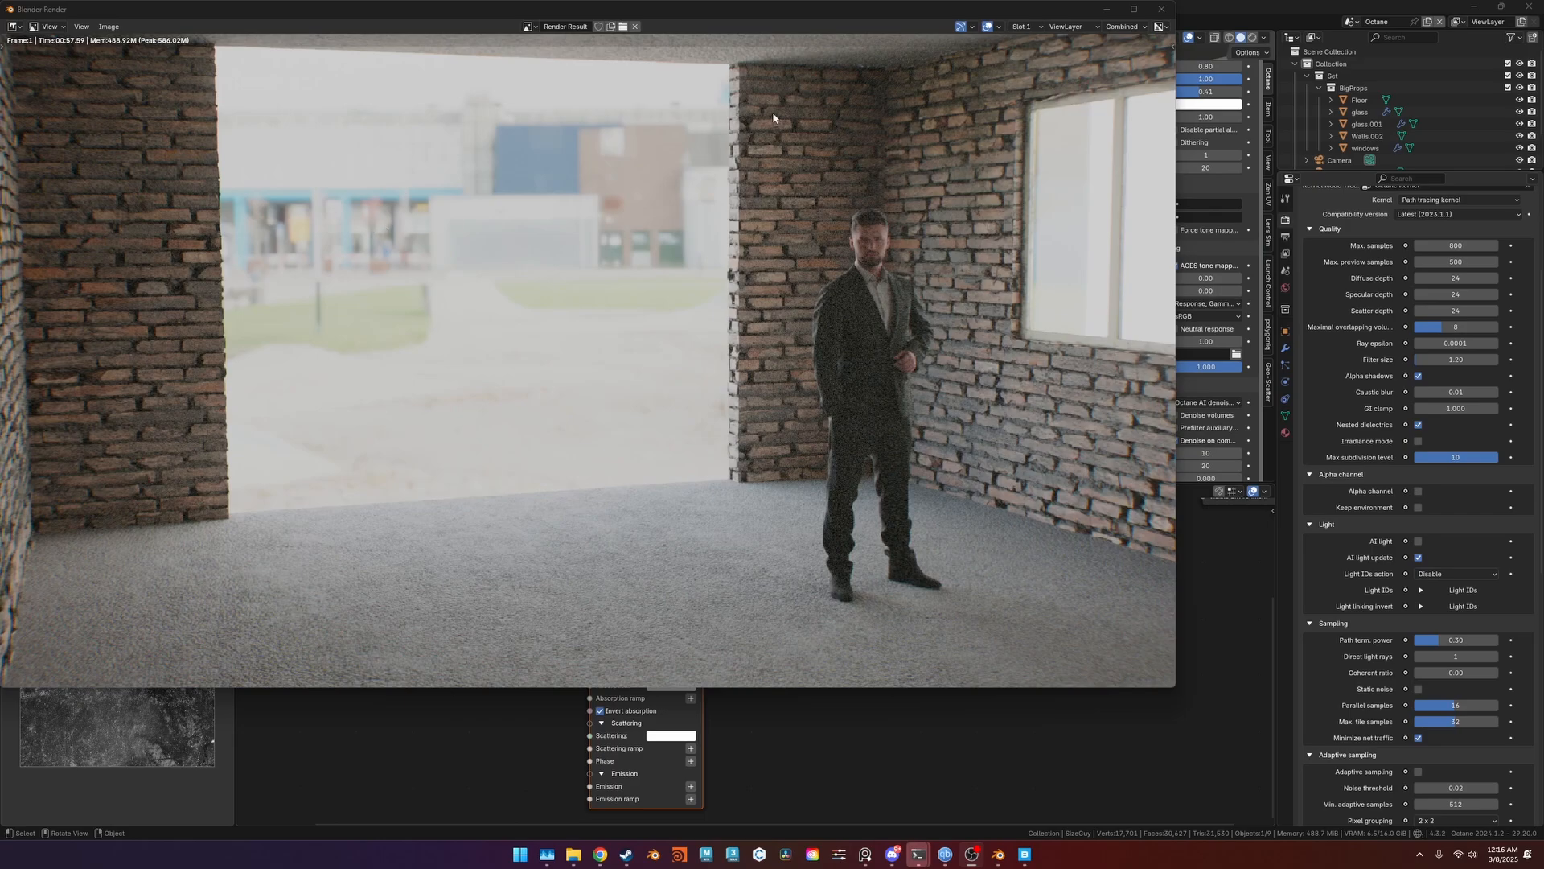
left_click(1134, 9)
scroll(794, 250, "down", 3)
scroll(794, 249, "up", 2)
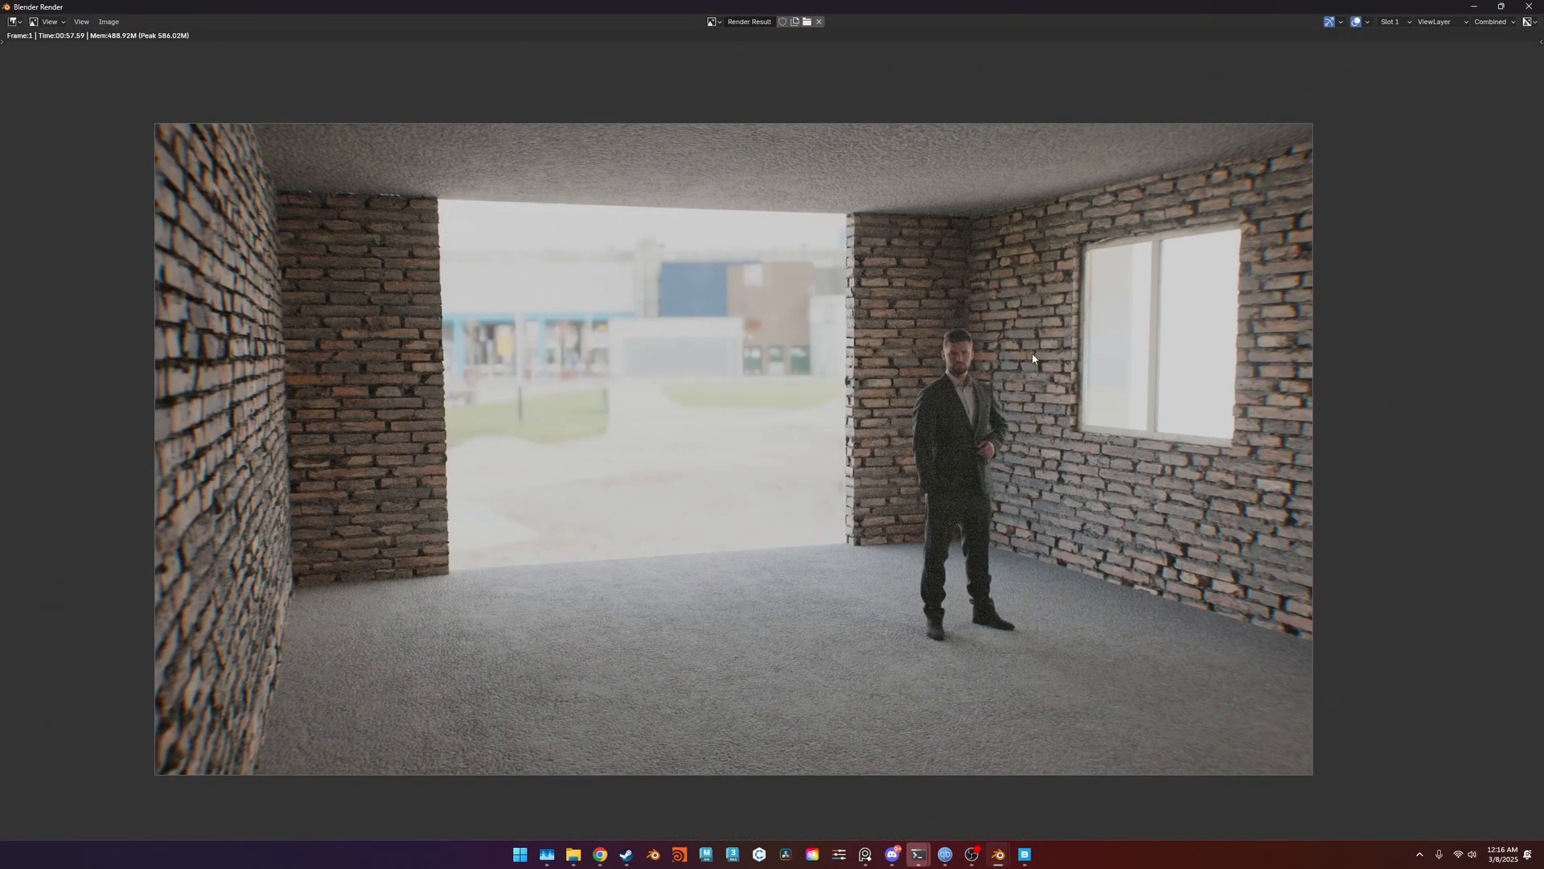
middle_click_drag(979, 356, 648, 468)
scroll(873, 337, "up", 6)
scroll(713, 384, "down", 4)
scroll(728, 229, "up", 2)
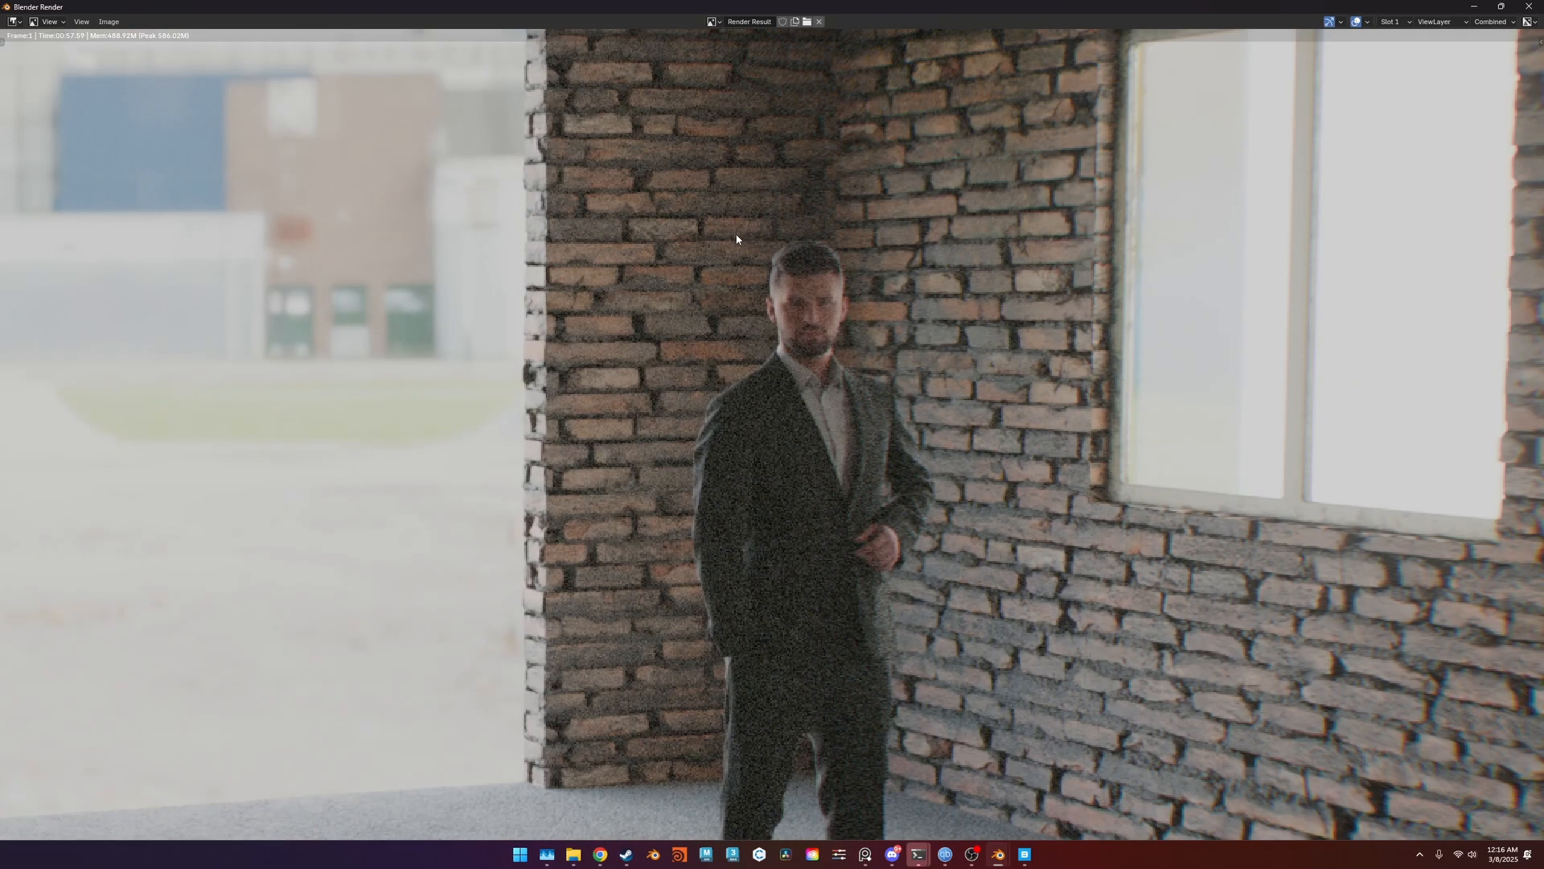
scroll(663, 247, "down", 5)
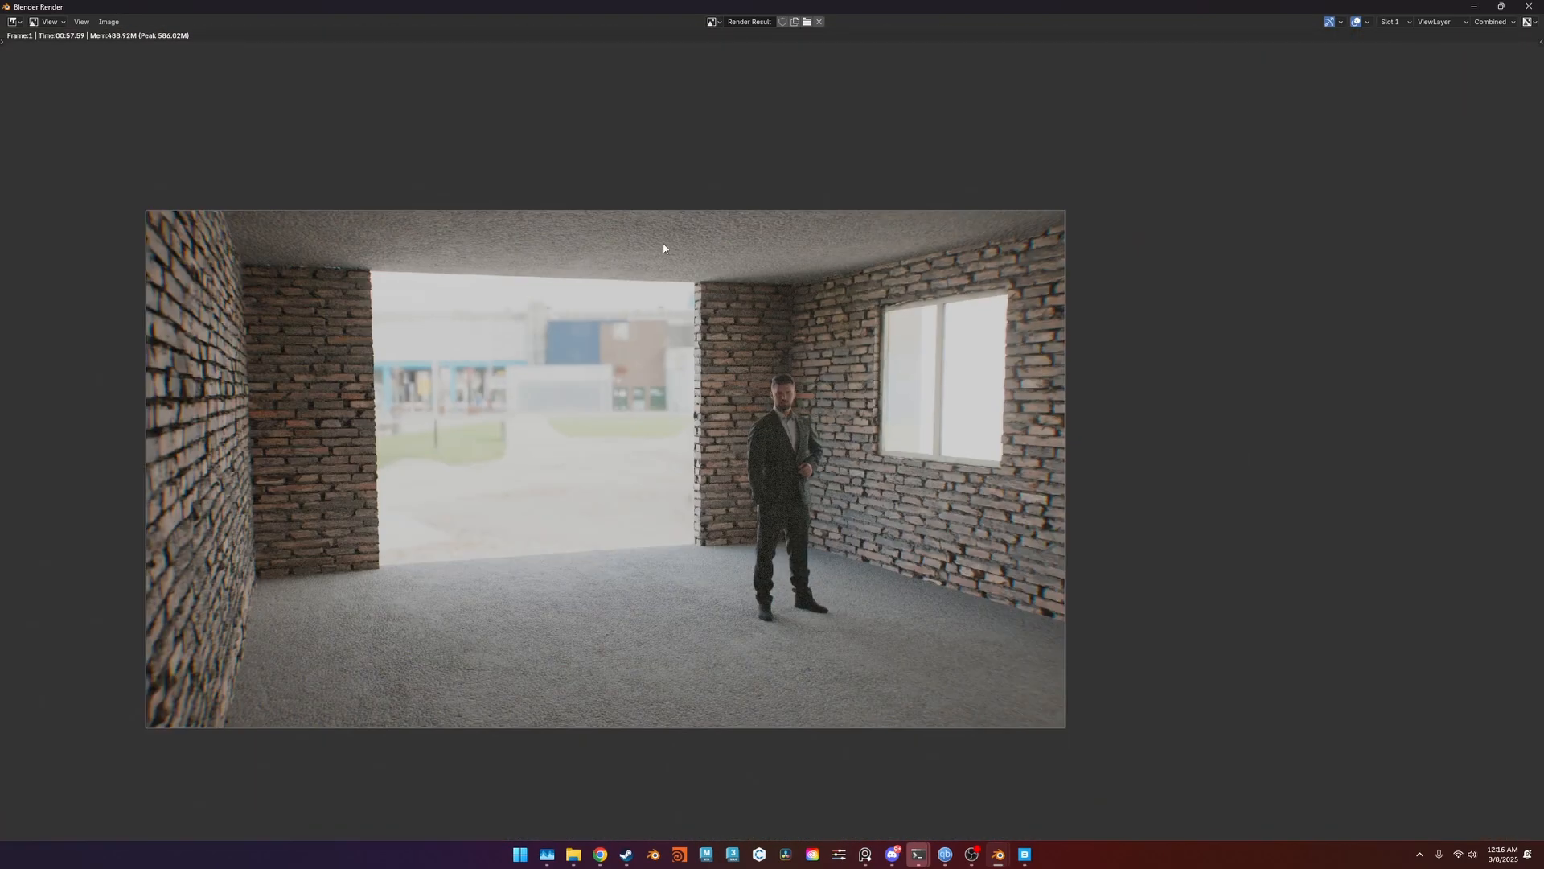
left_click(1535, 6)
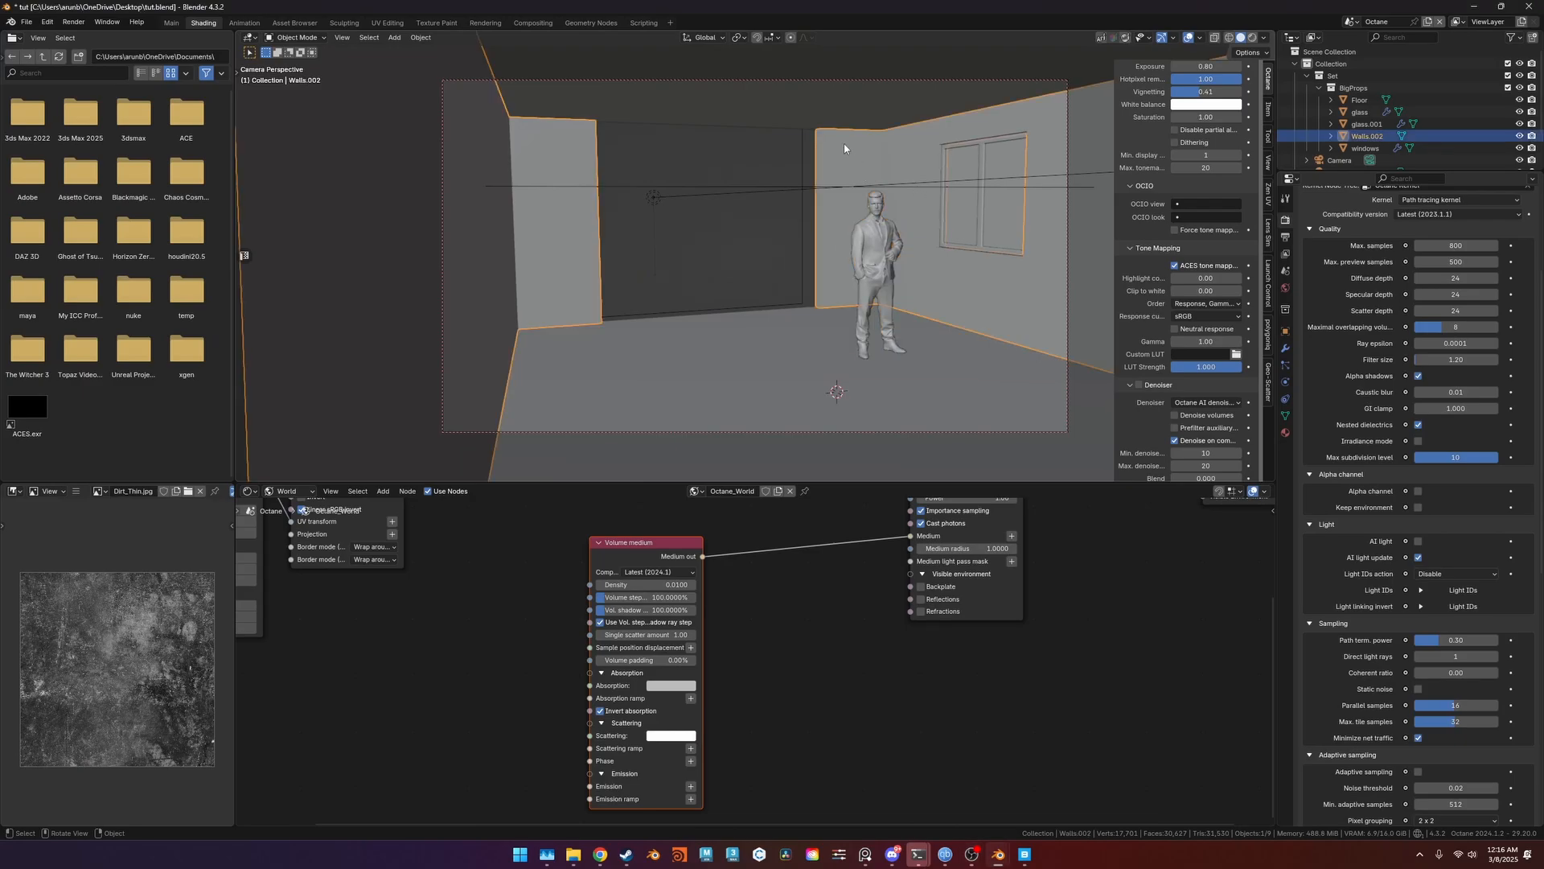
Scale the Walls.002 object to about 1.04 along Z and show the rendered camera view.
key("s")
key("z")
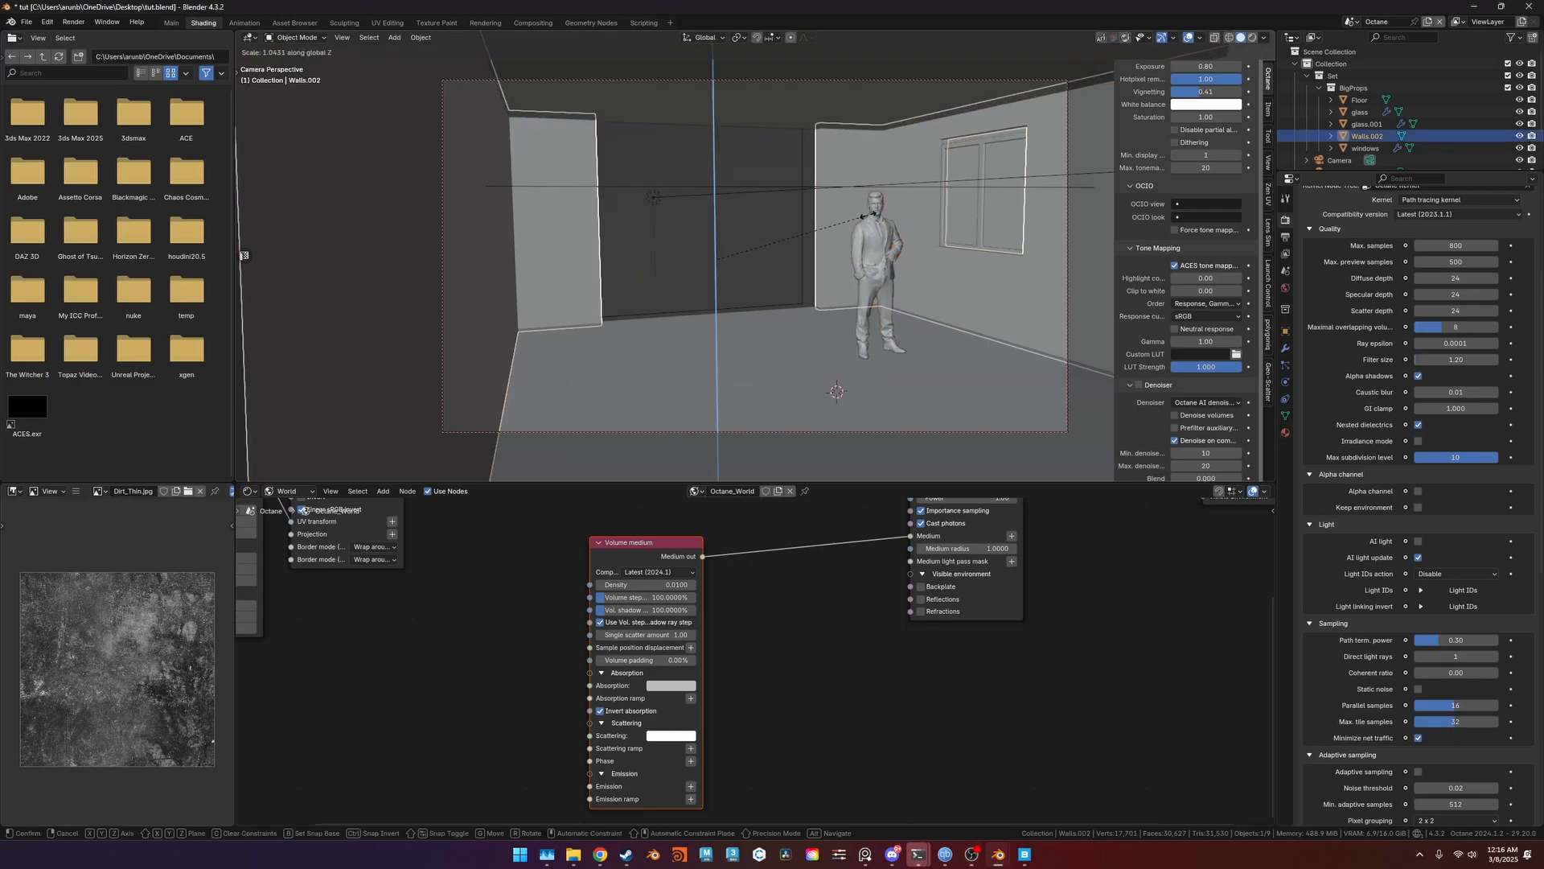
left_click(540, 125)
key("shift+z")
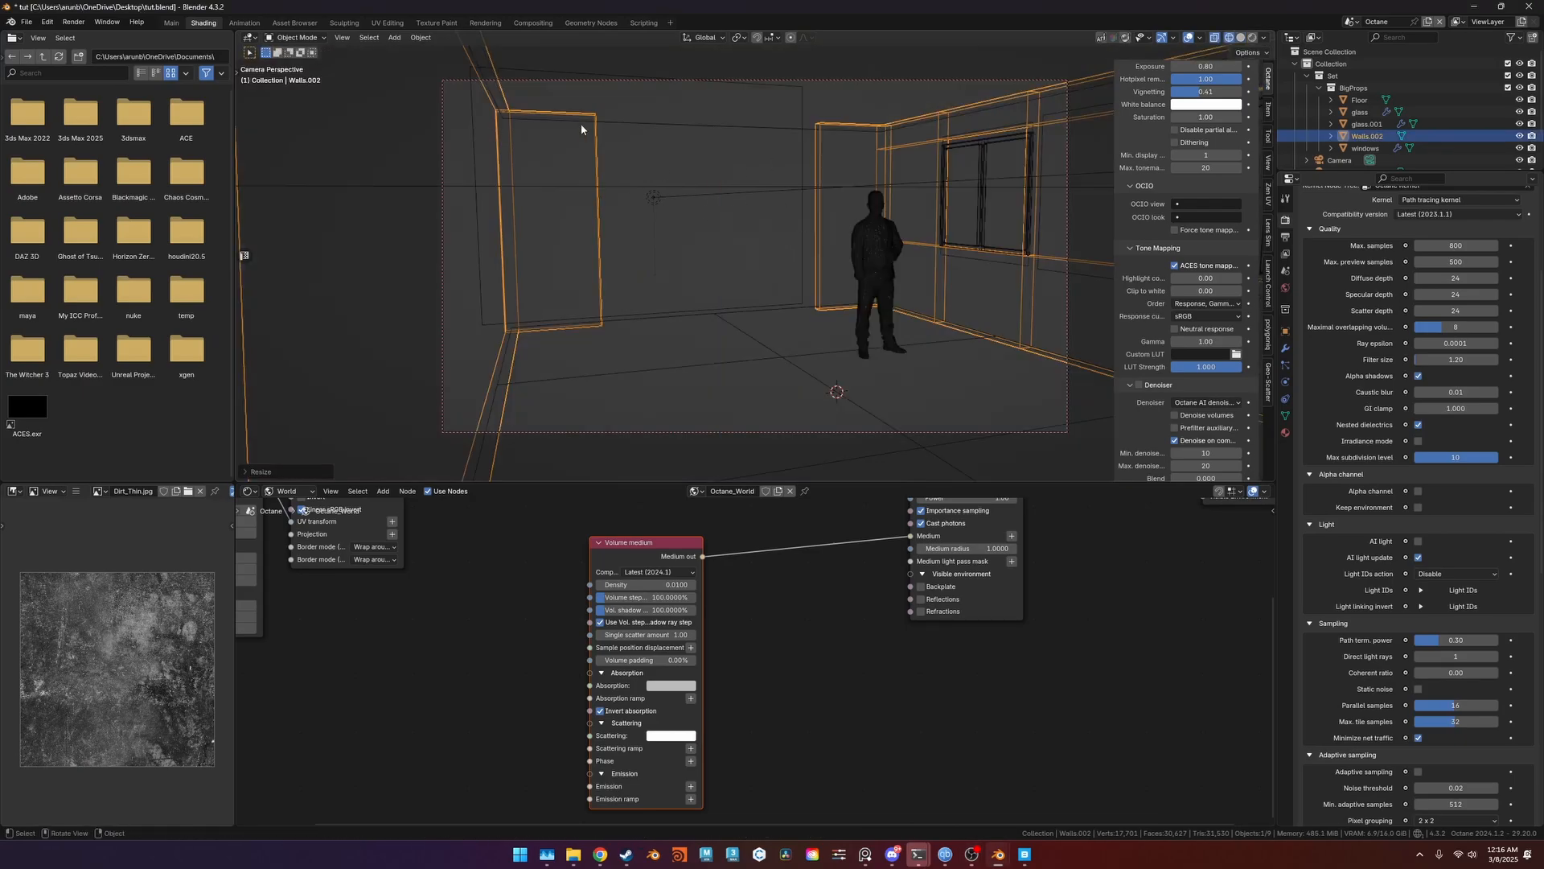
key("shift+z")
middle_click_drag(829, 213, 763, 215, "shift")
key("z")
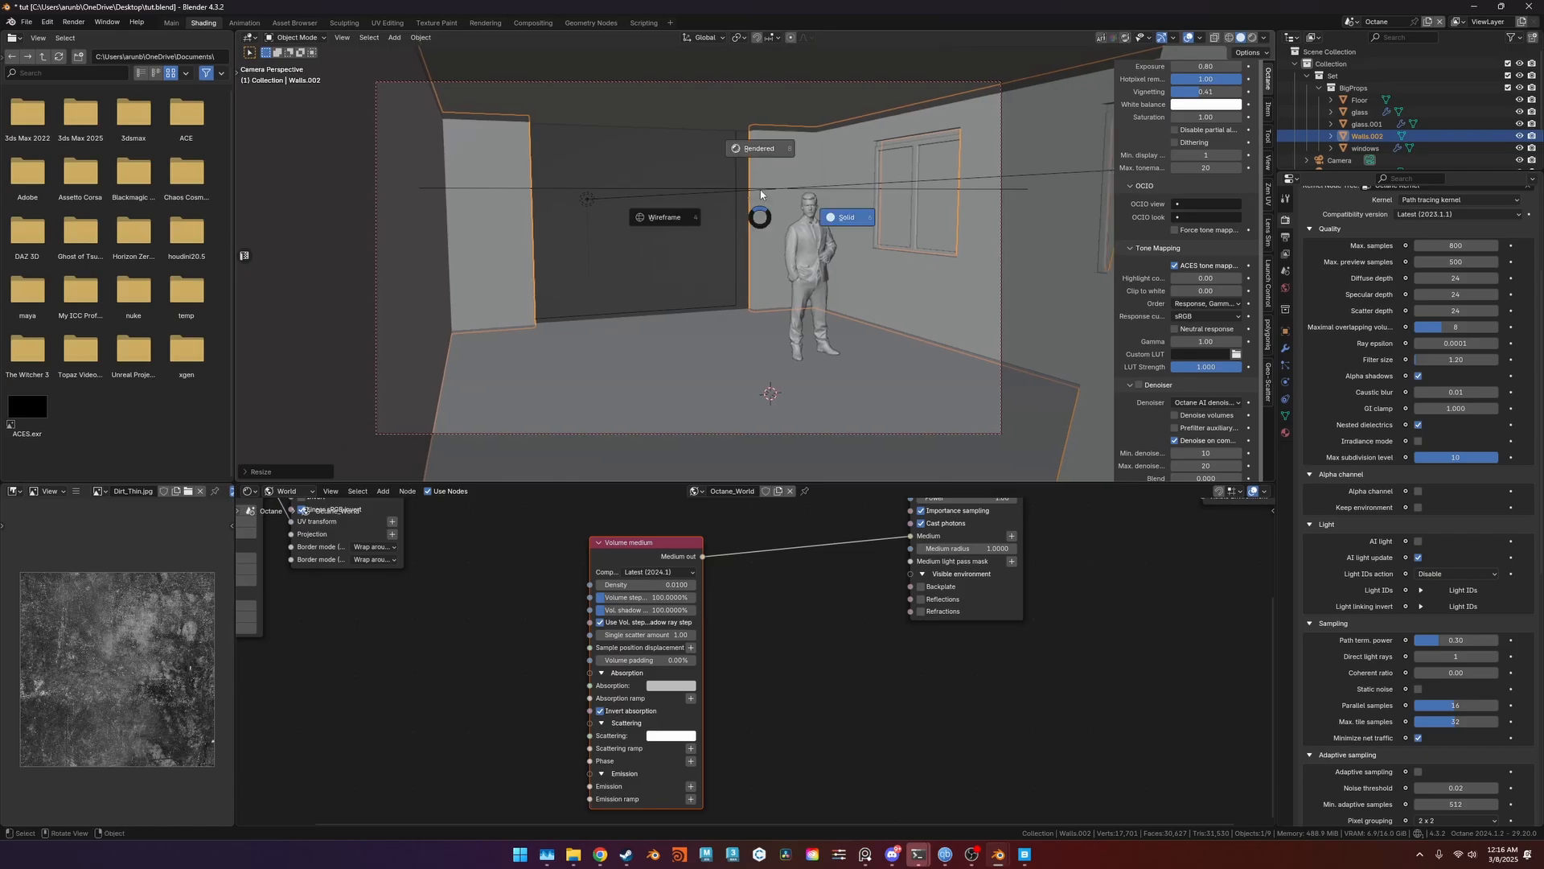
left_click(761, 149)
scroll(604, 171, "up", 1)
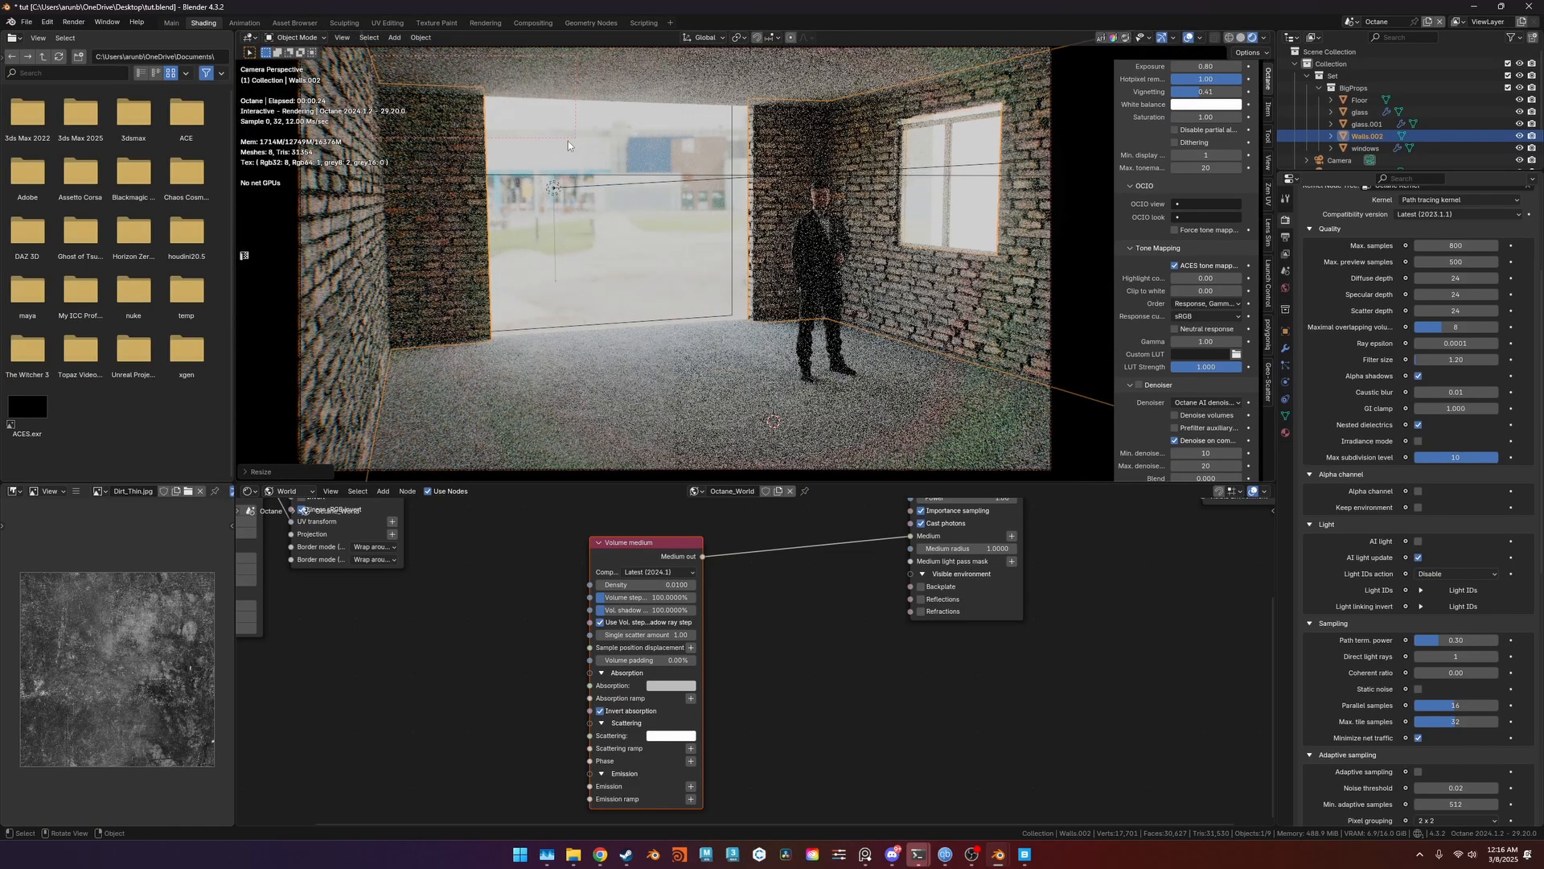
Scale the Floor object up slightly along Y and X so it extends past the walls, and return to the camera view.
left_click(466, 86)
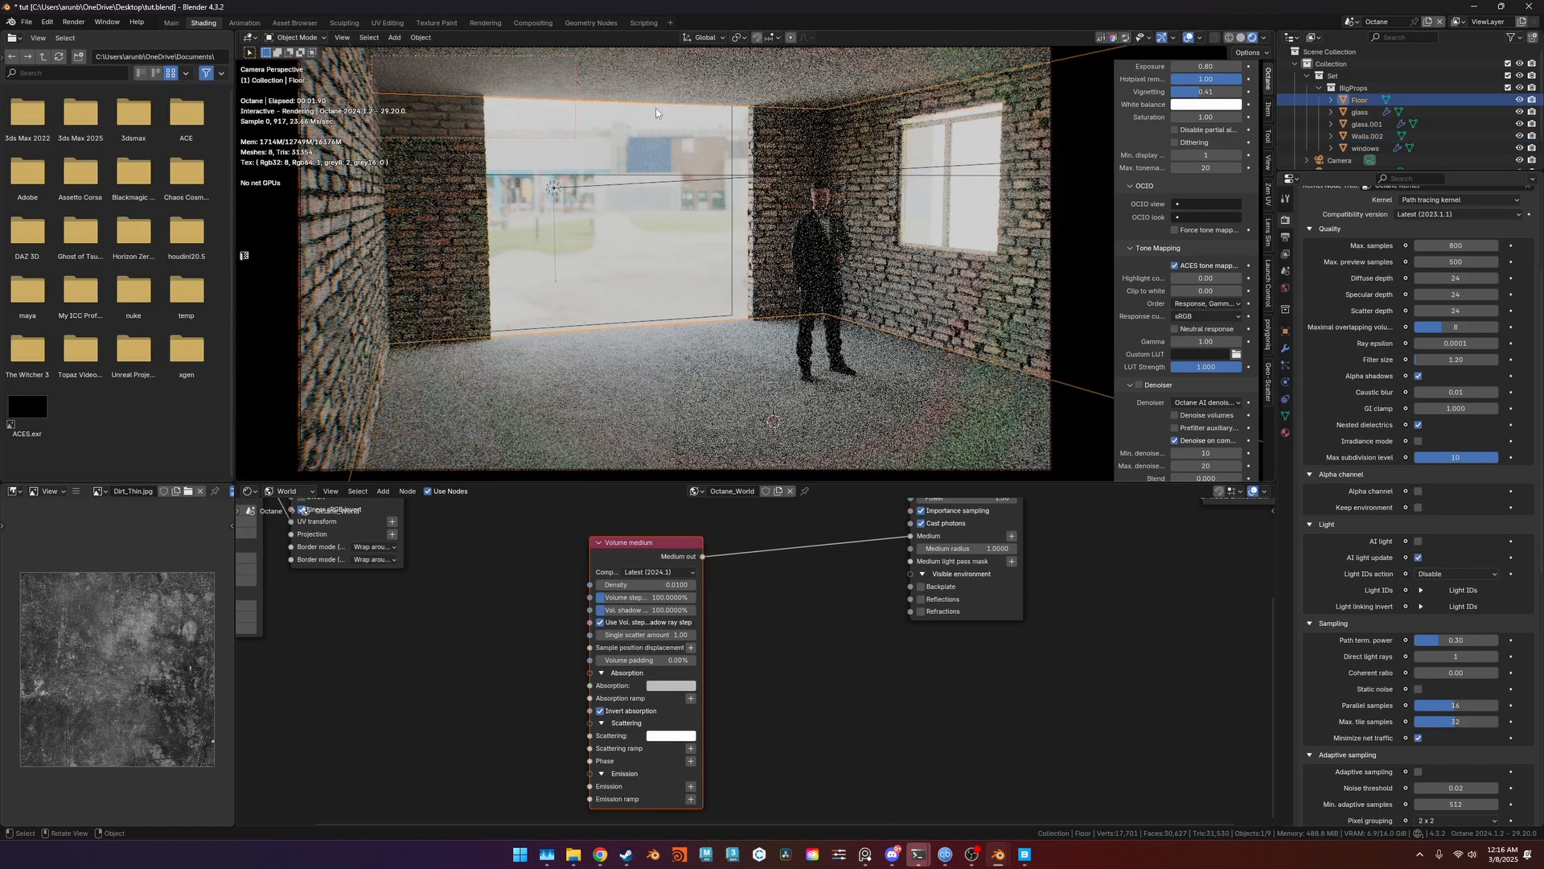
middle_click_drag(655, 108, 945, 333)
key("s")
key("y")
left_click(991, 326)
key("s")
key("x")
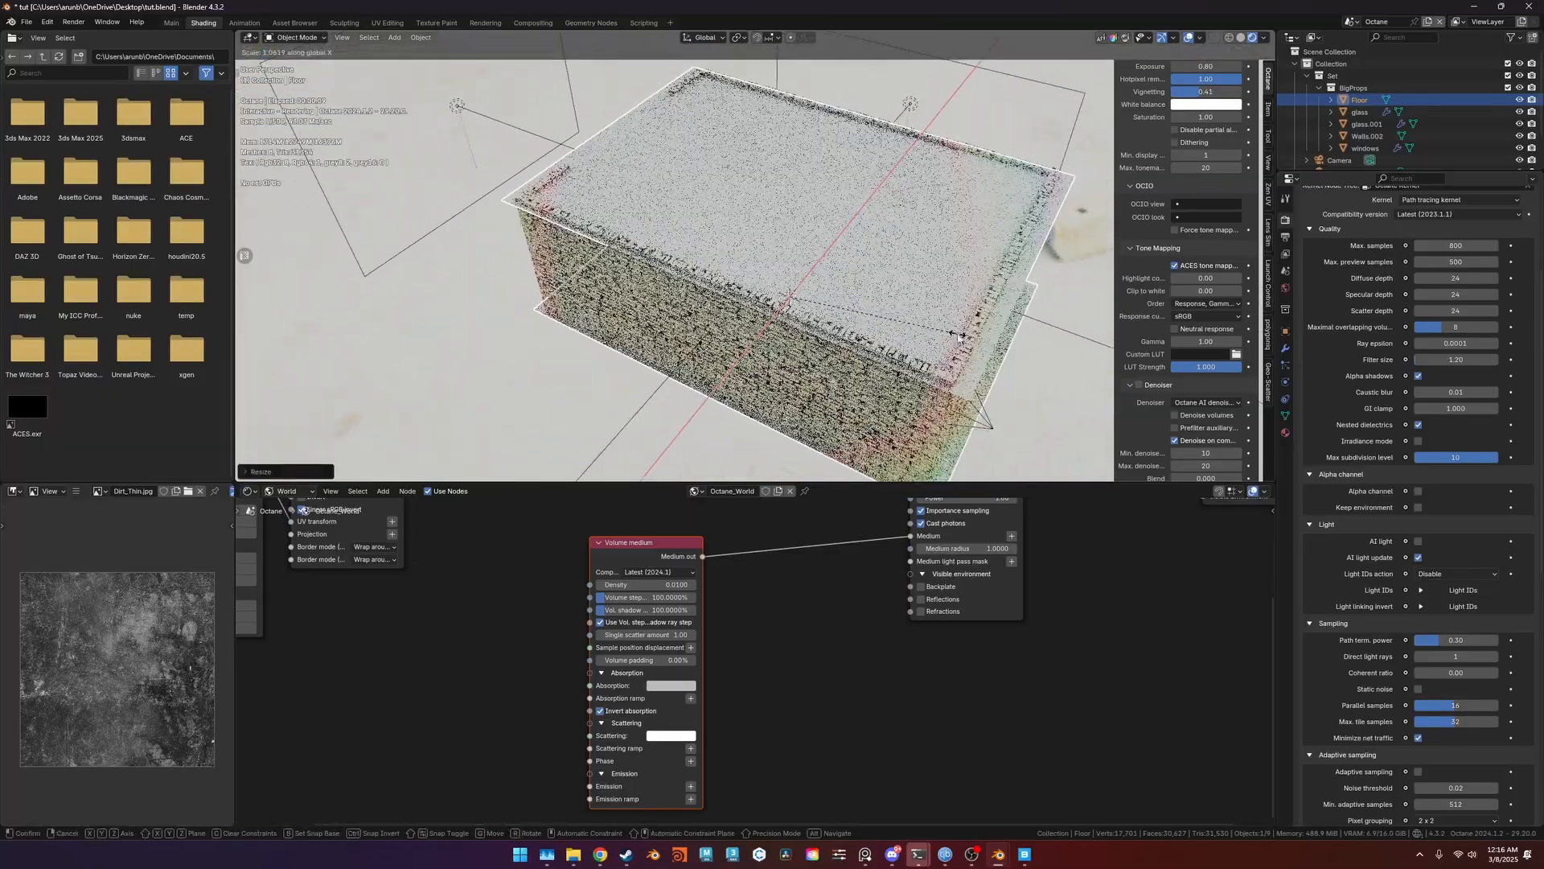
left_click(950, 365)
key("KP_0")
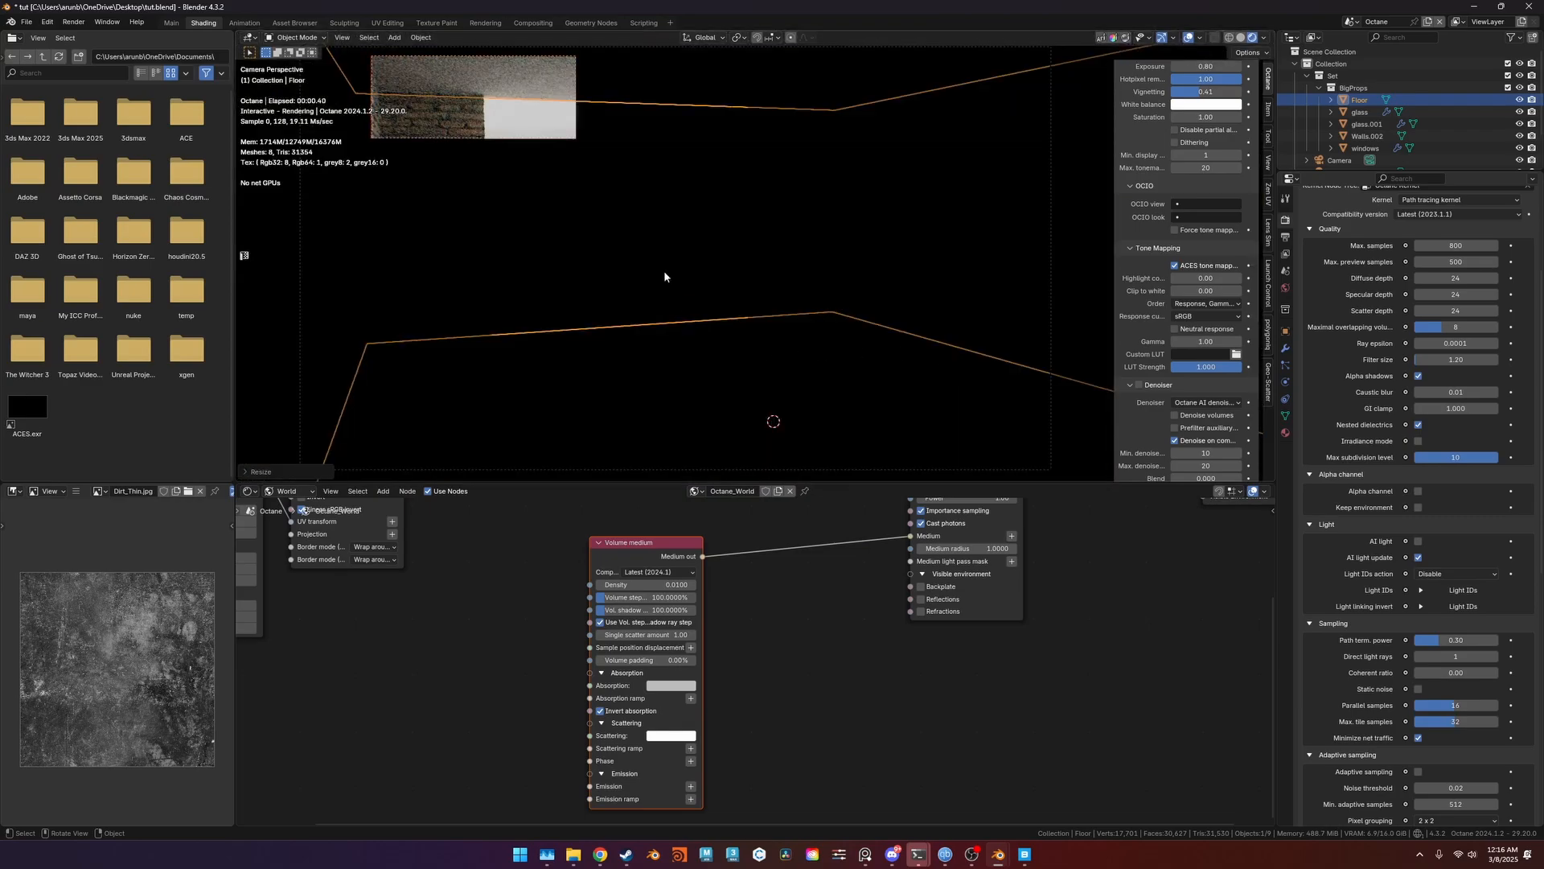
Inspect the seam between the brick wall and the ceiling beside the large opening in the rendered camera view.
key("z")
left_click(630, 106)
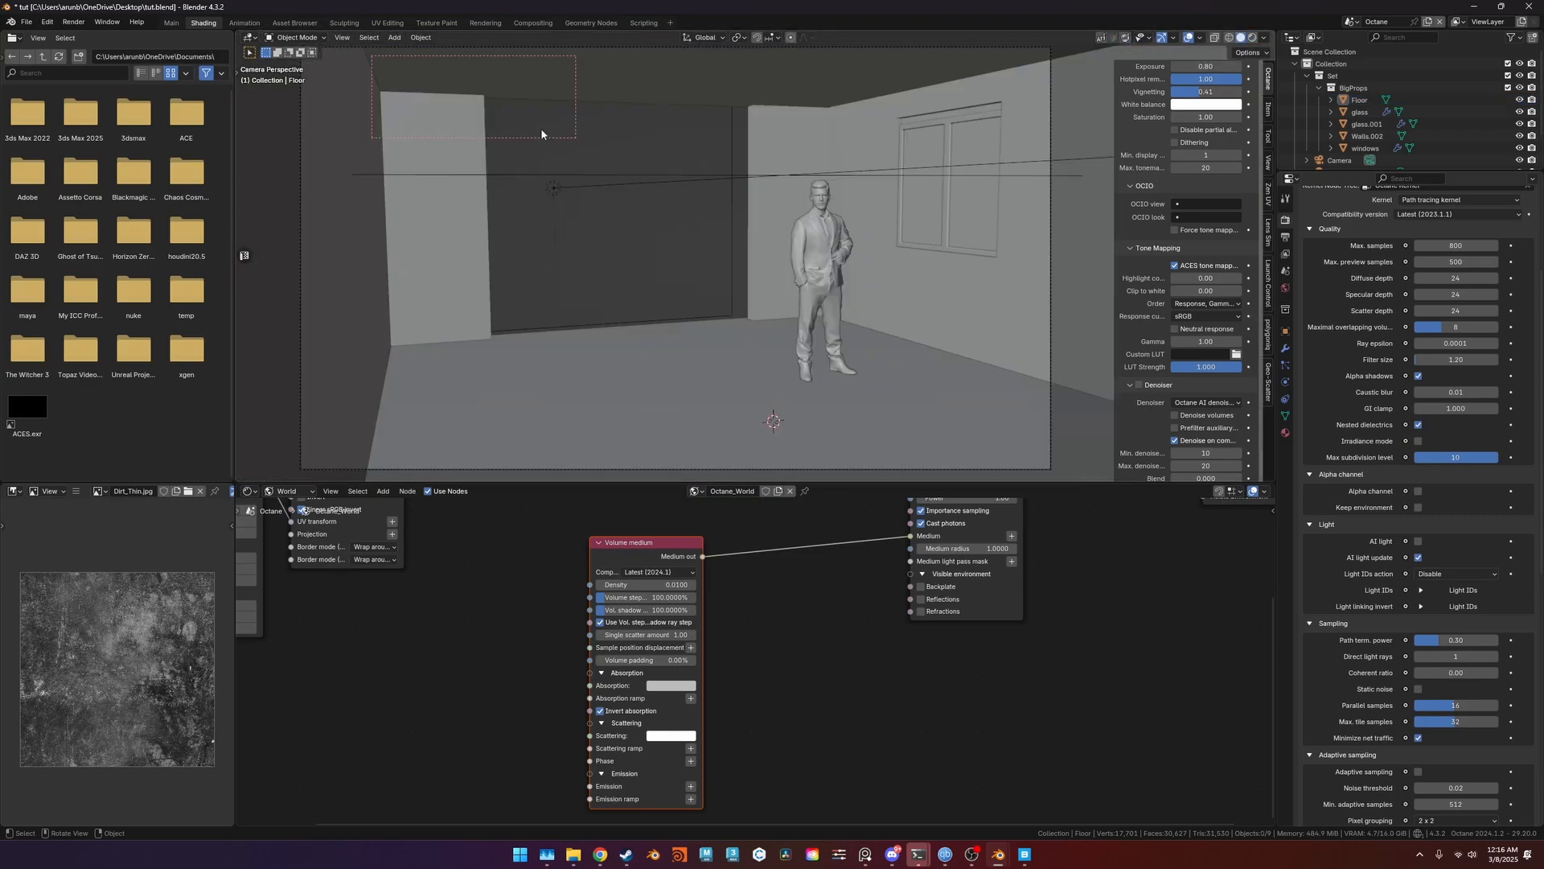
left_click(469, 190)
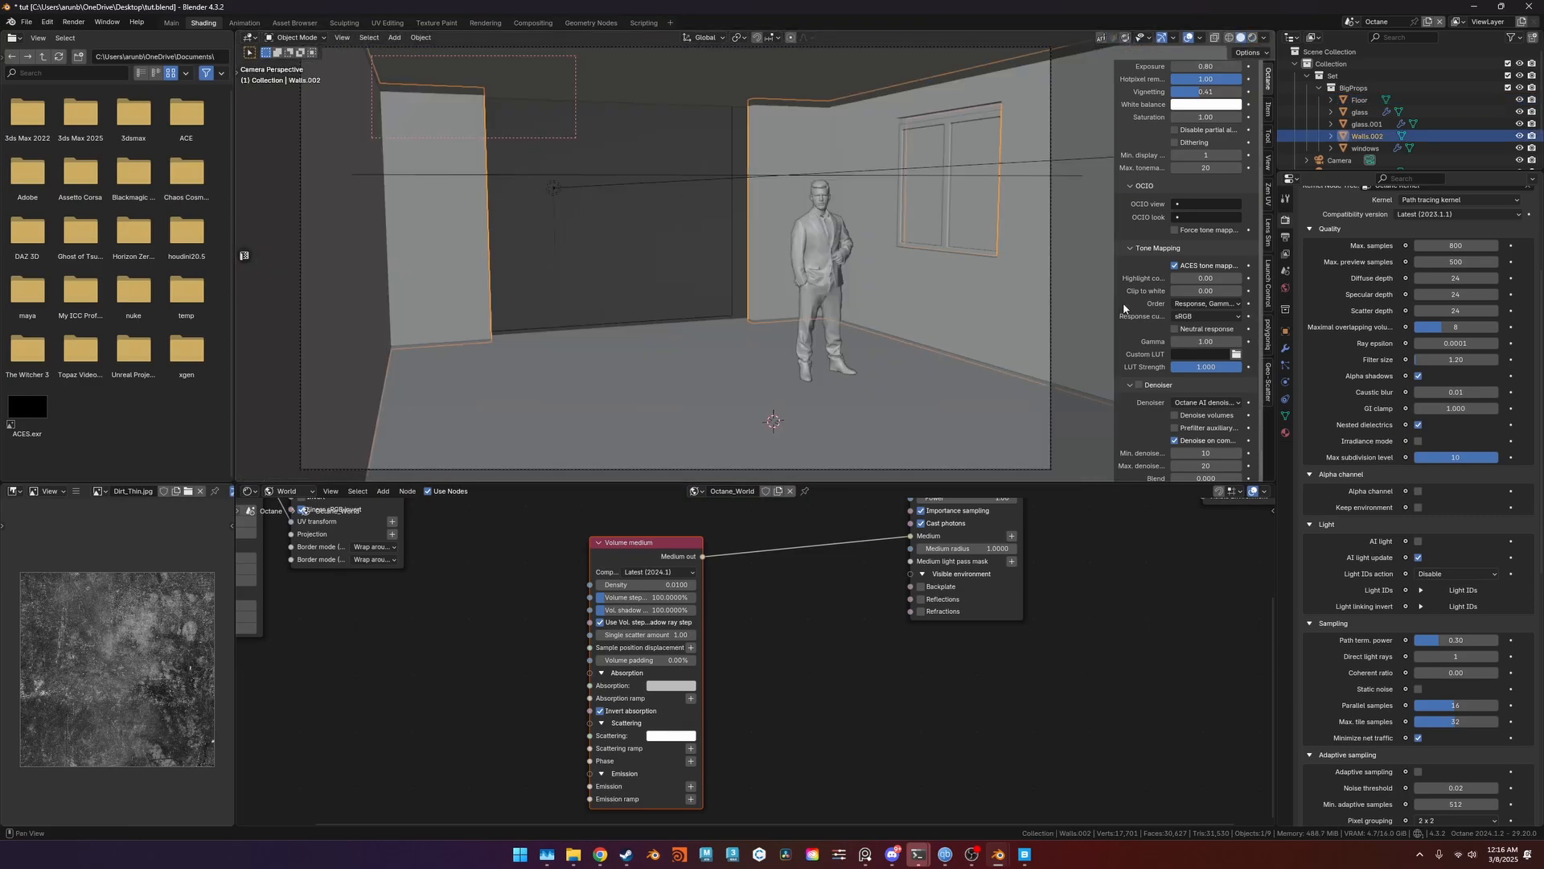
key("z")
left_click(814, 197)
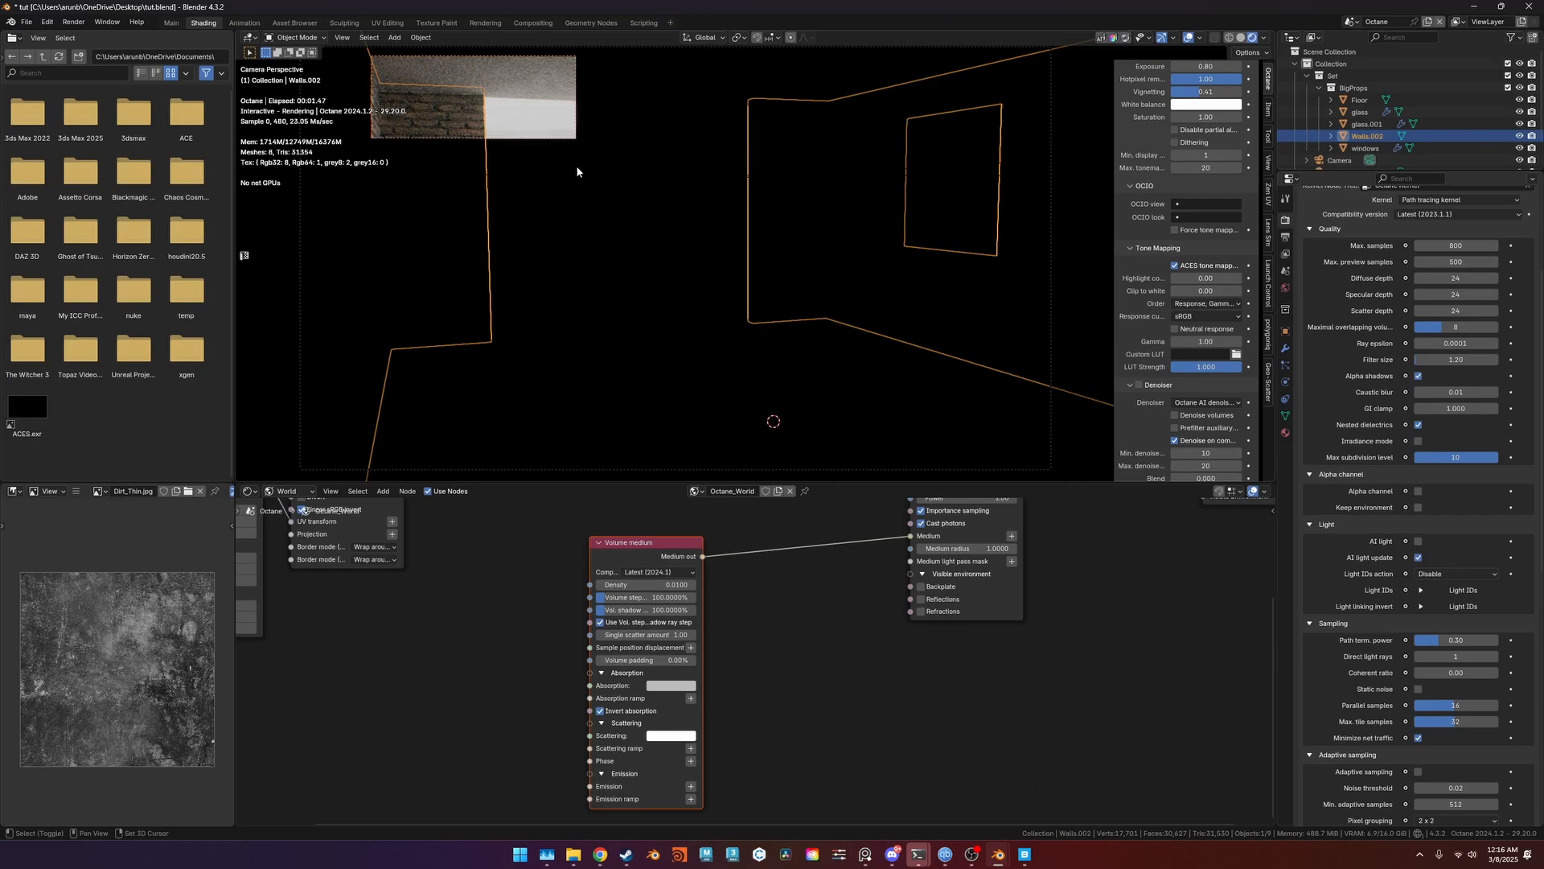
middle_click_drag(515, 113, 707, 239, "shift")
scroll(707, 239, "up", 6)
middle_click_drag(438, 181, 755, 294, "shift")
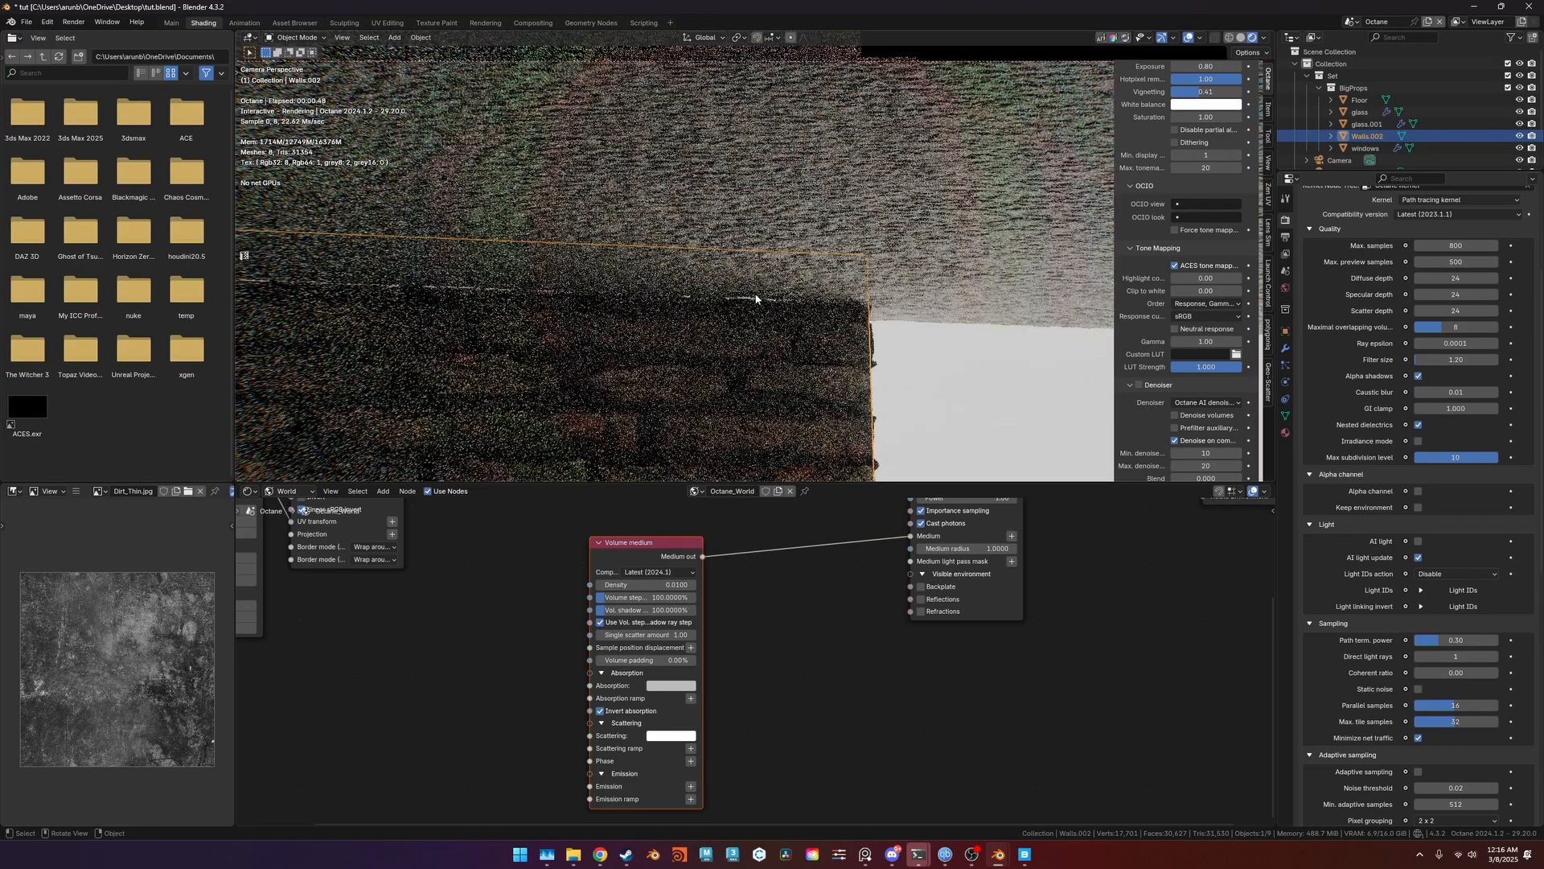
left_click(754, 292)
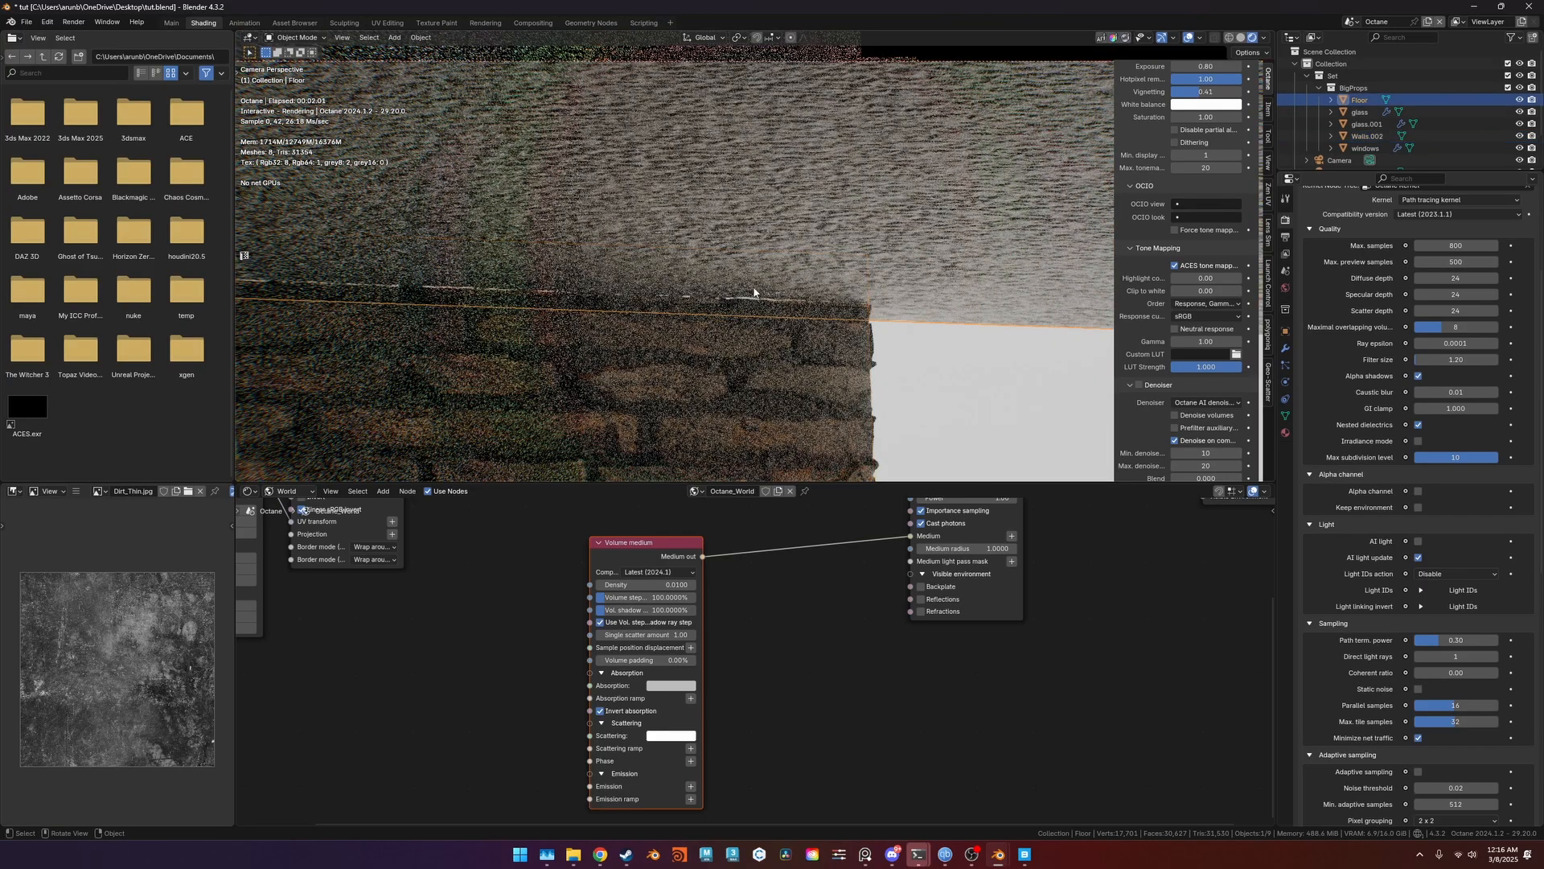
scroll(755, 291, "down", 6)
Extrude the ceiling face of the Floor object slightly upward along Z to thicken it, and return to the rendered camera view.
key("KP_0")
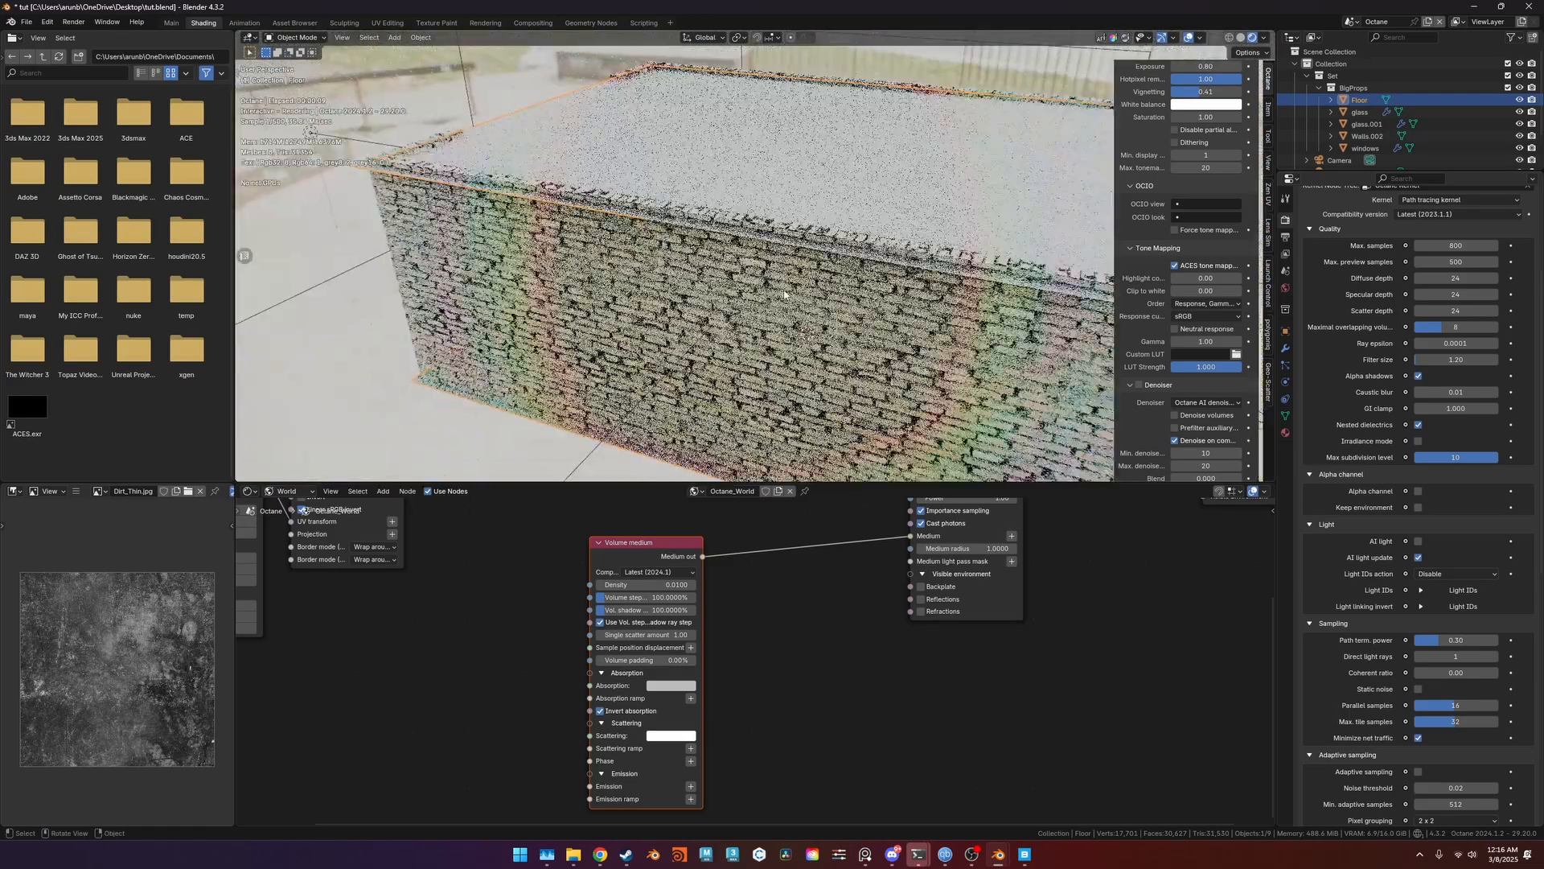
key("z")
left_click(864, 268)
key("ctrl+Tab")
left_click(885, 166)
left_click(714, 169)
key("e")
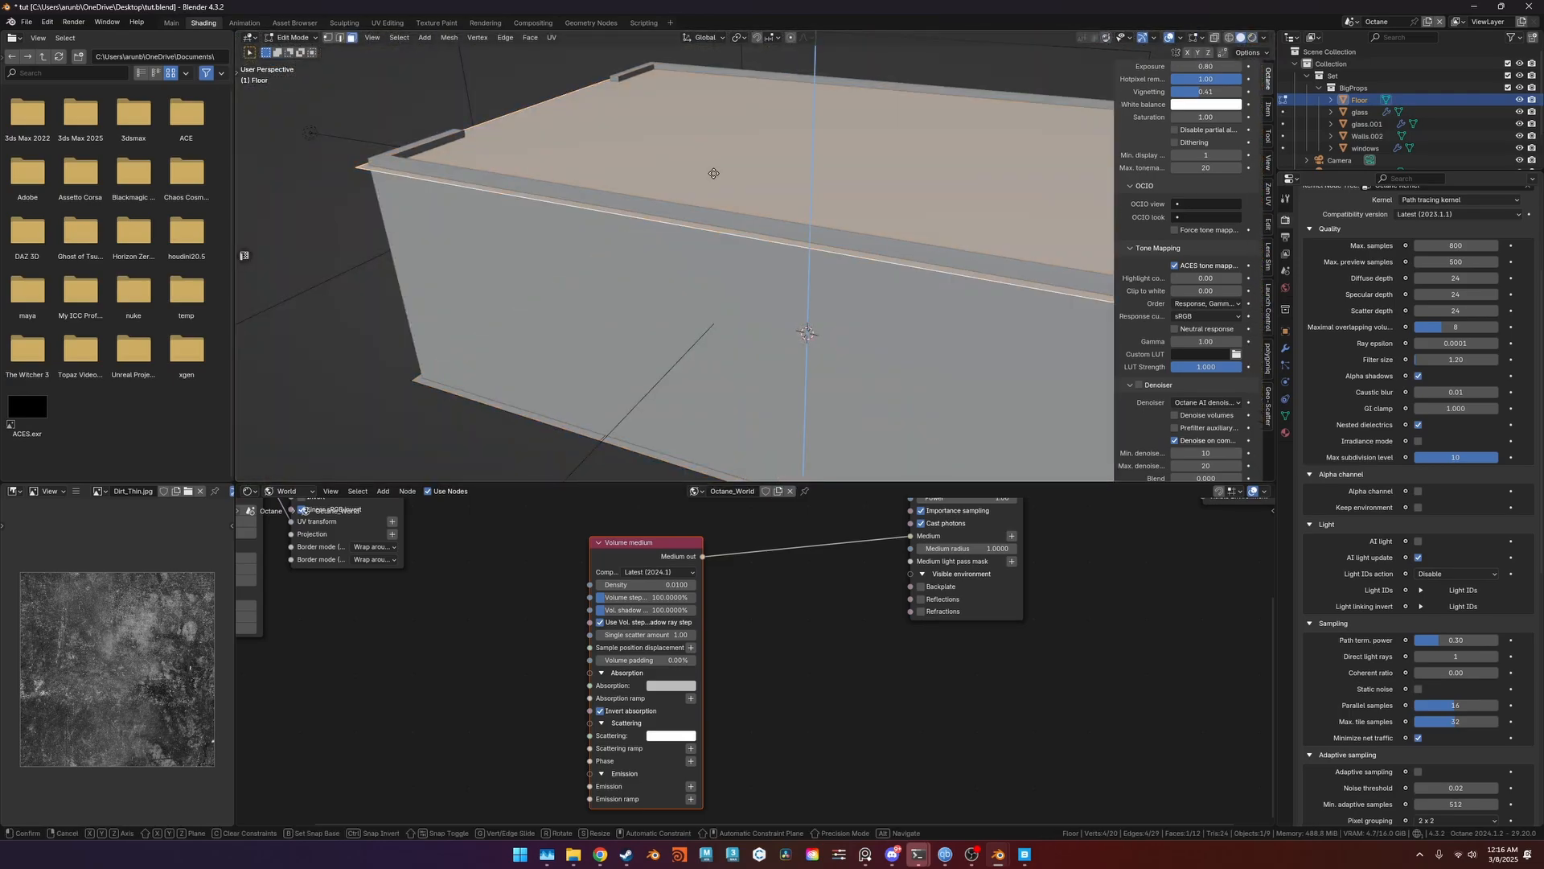
key("z")
key("z")
left_click(711, 161)
key("Tab")
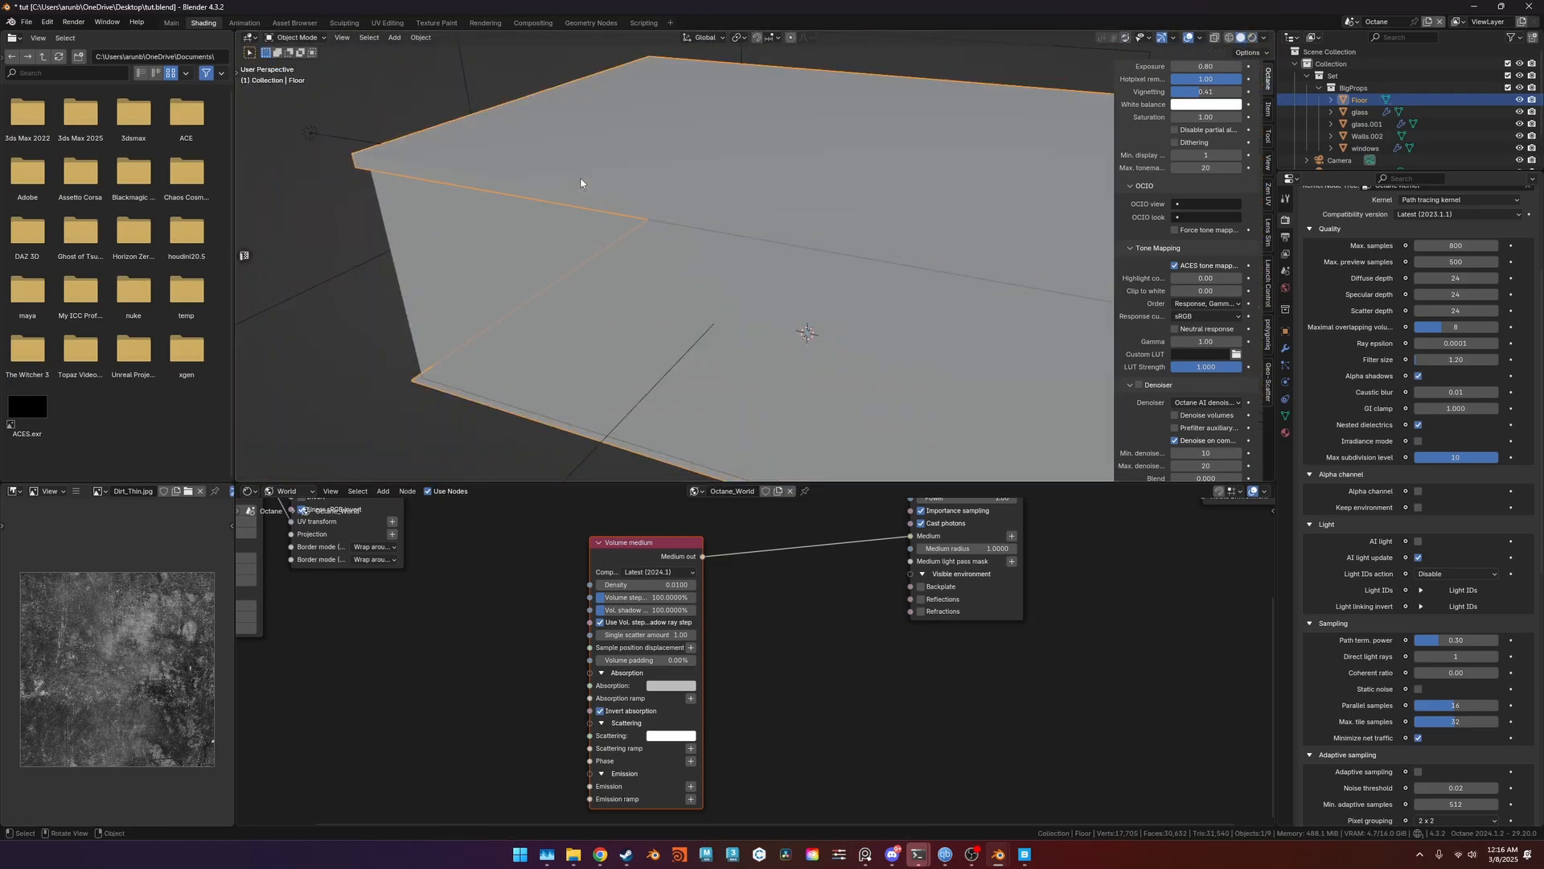
key("KP_0")
key("z")
left_click(580, 132)
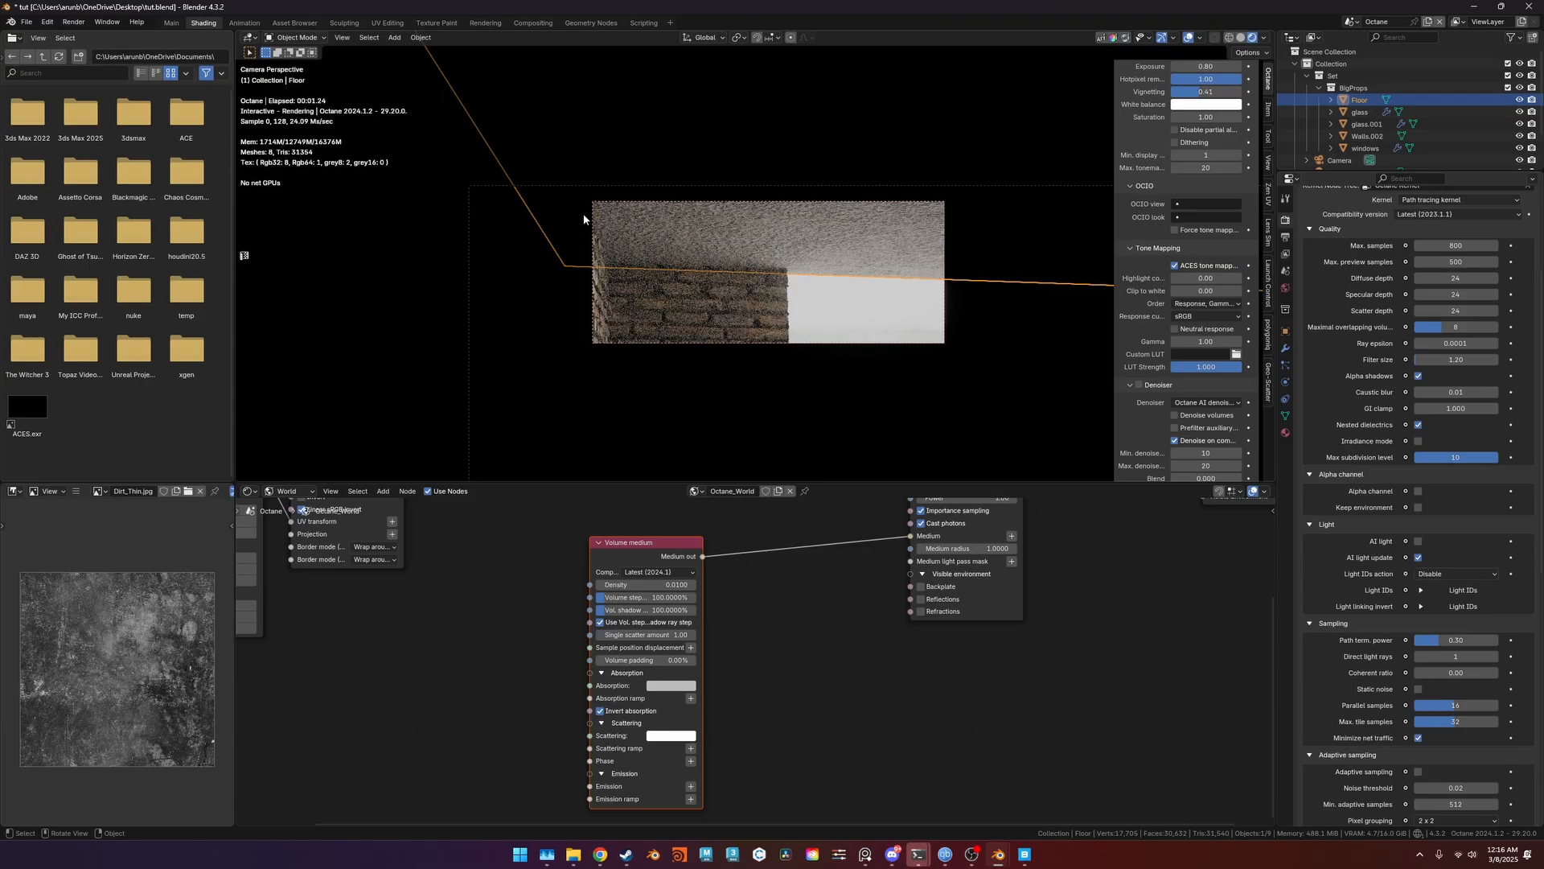
scroll(737, 260, "up", 3)
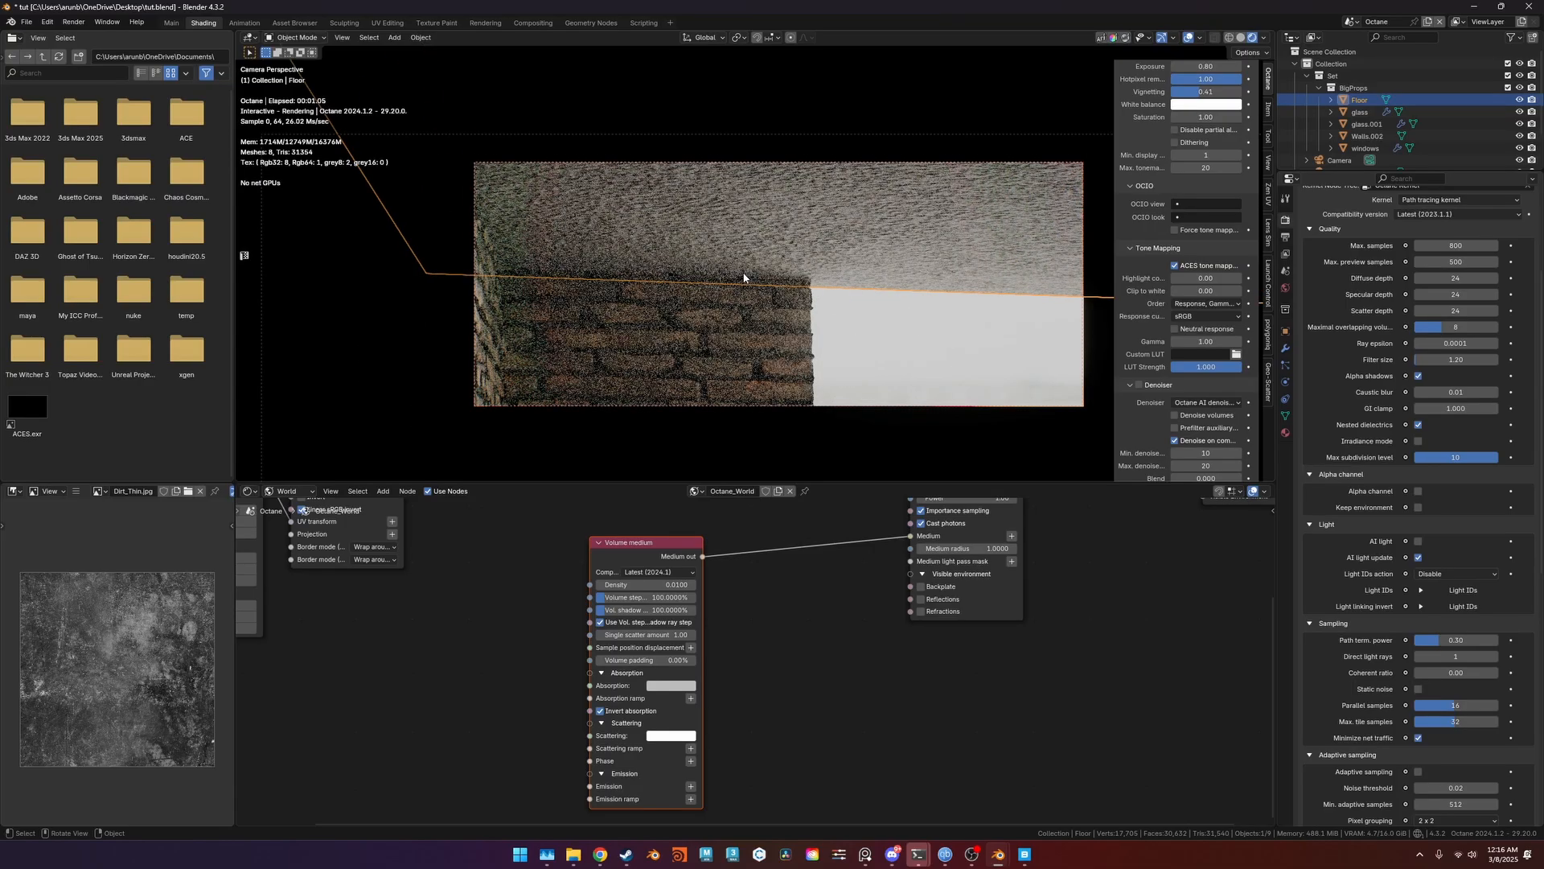
Select the bottom faces of the Floor object and extrude them slightly downward along Z to thicken the floor slab.
middle_click_drag(744, 277, 808, 193)
scroll(752, 294, "down", 4)
left_click(709, 312)
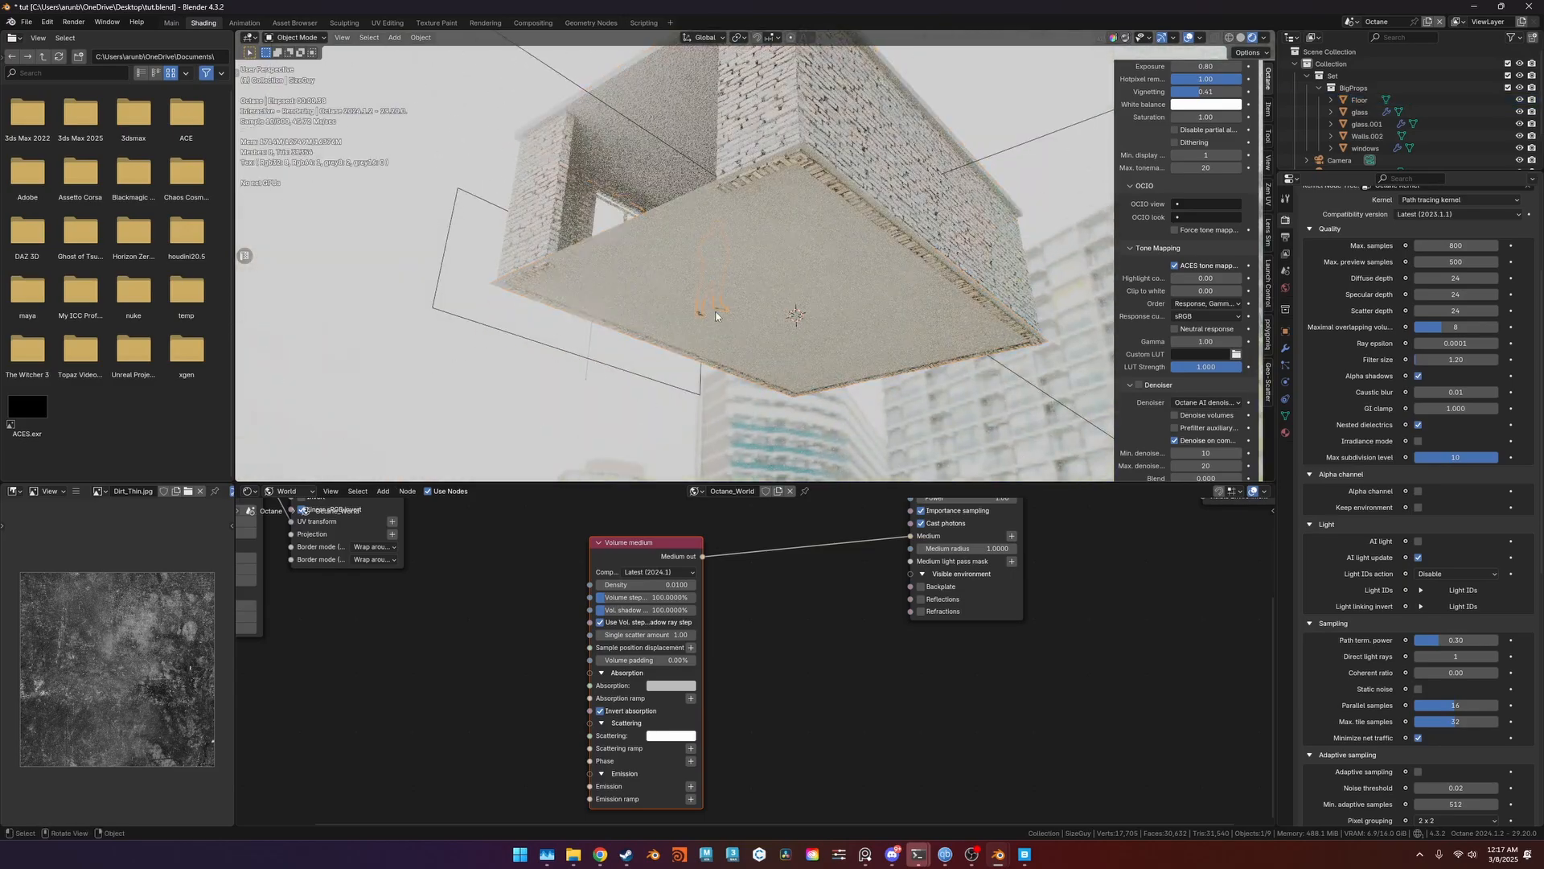
key("Tab")
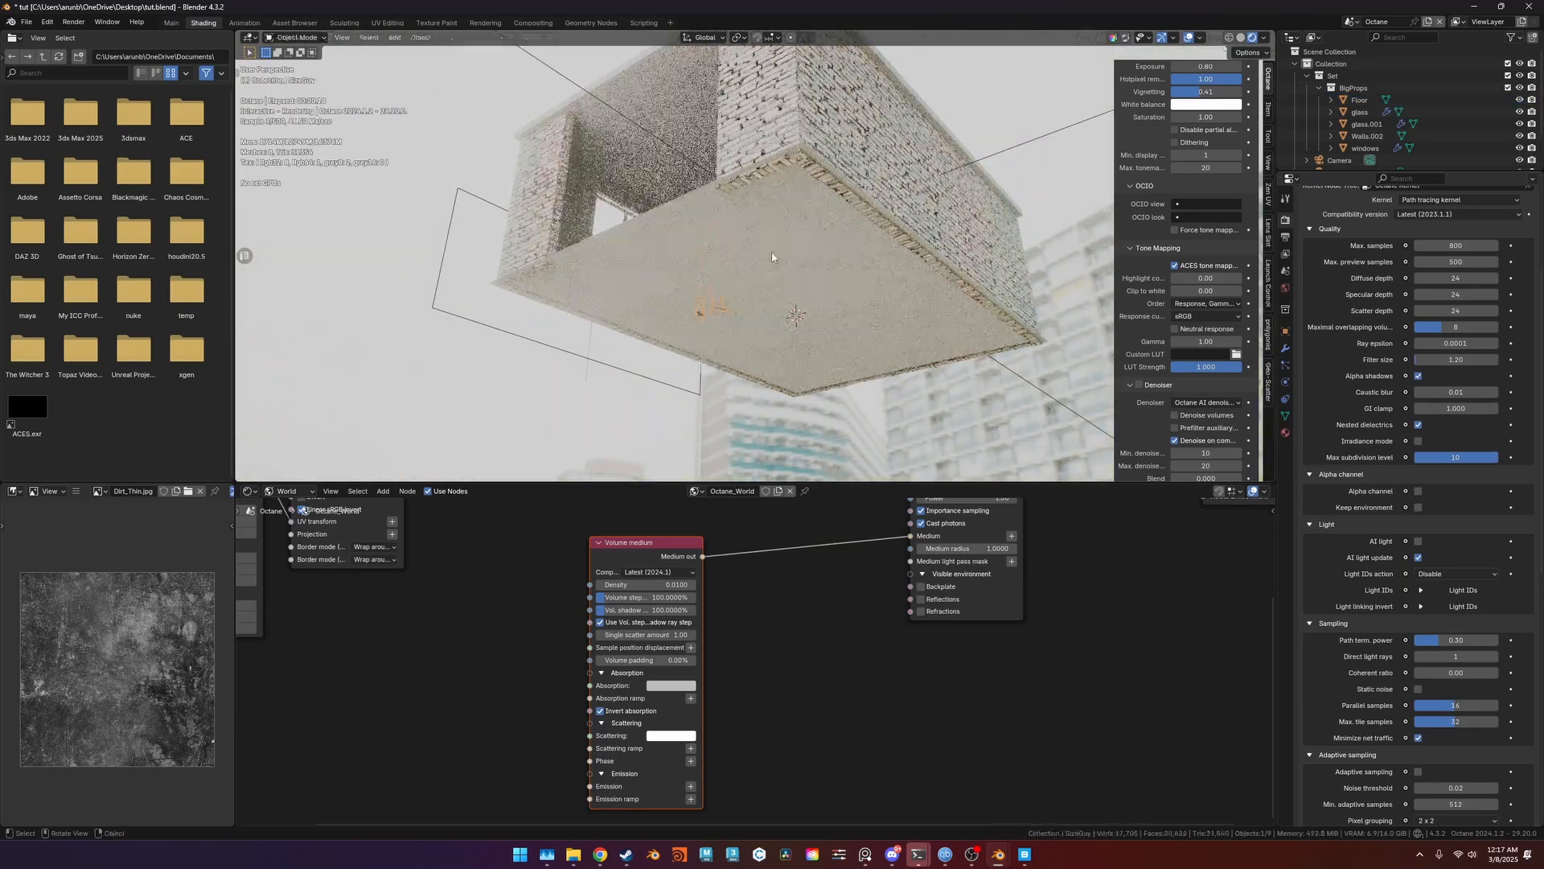
key("alt+q")
left_click(854, 233)
key("ctrl+KP_Add")
key("ctrl+KP_Add")
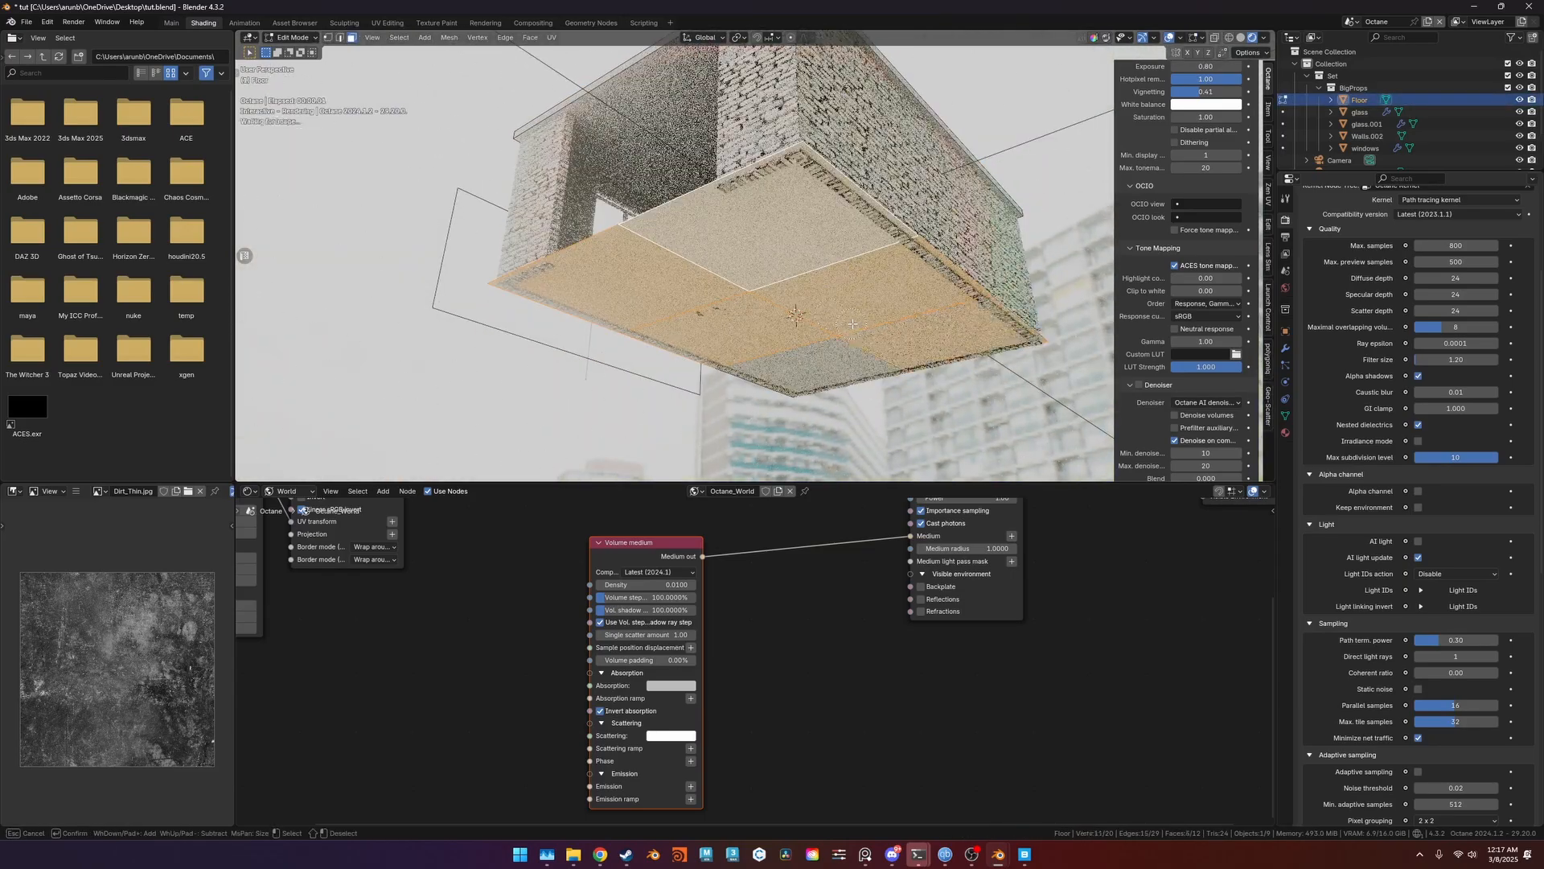
key("e")
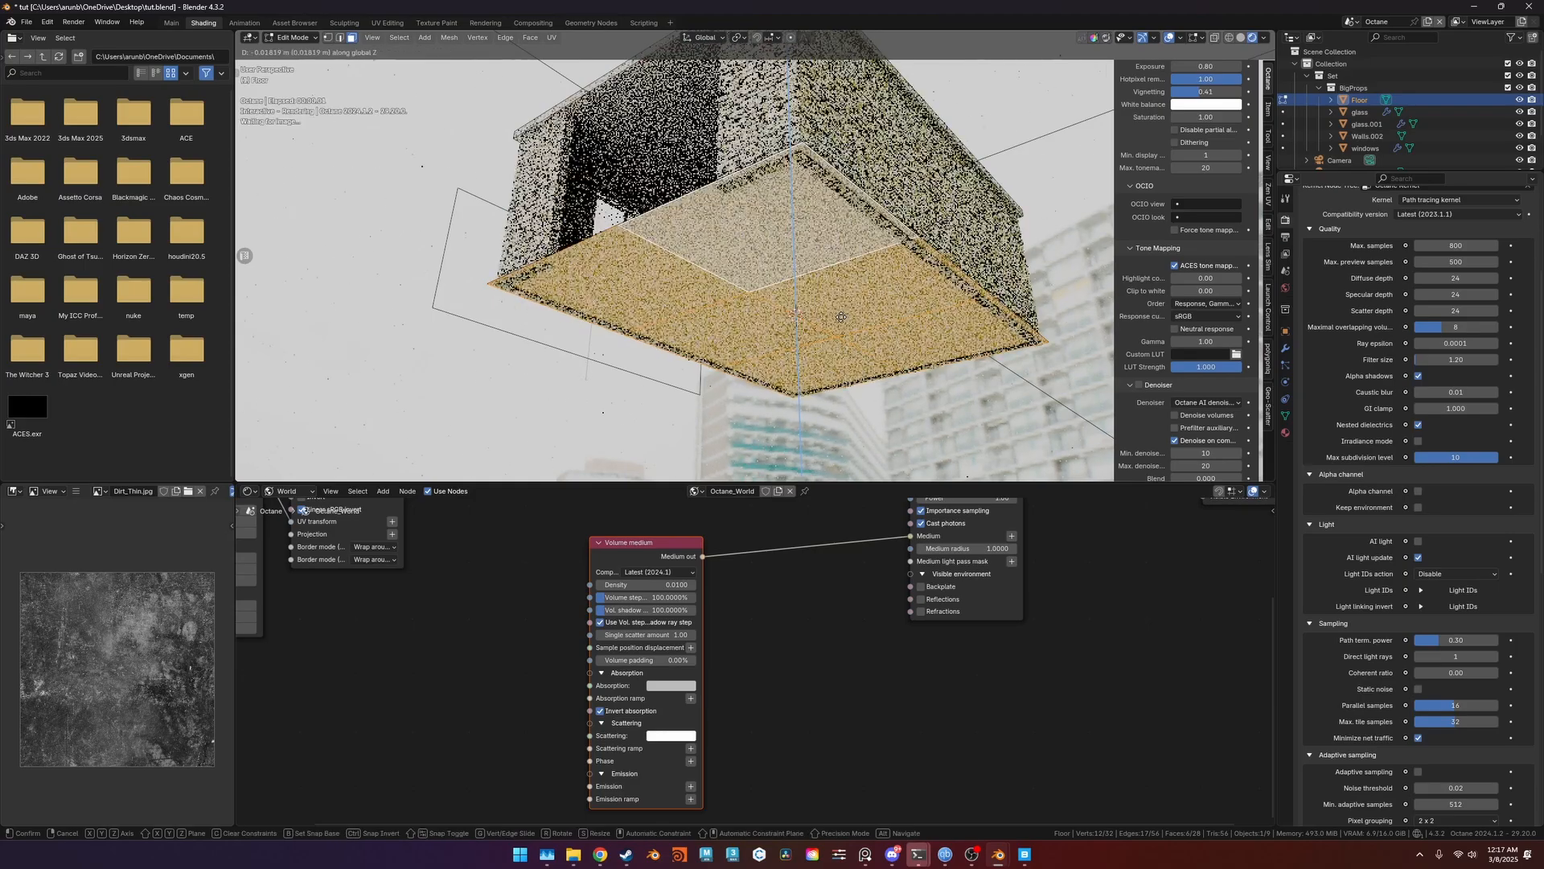
left_click(841, 359)
key("Tab")
Check the face orientation in solid view and flip the normals of all faces of the Floor object.
key("z")
left_click(993, 262)
mouse_move(949, 266)
middle_mouse_down()
mouse_move(837, 307)
mouse_move(897, 290)
middle_mouse_up()
key("shift+f")
key("ctrl+Tab")
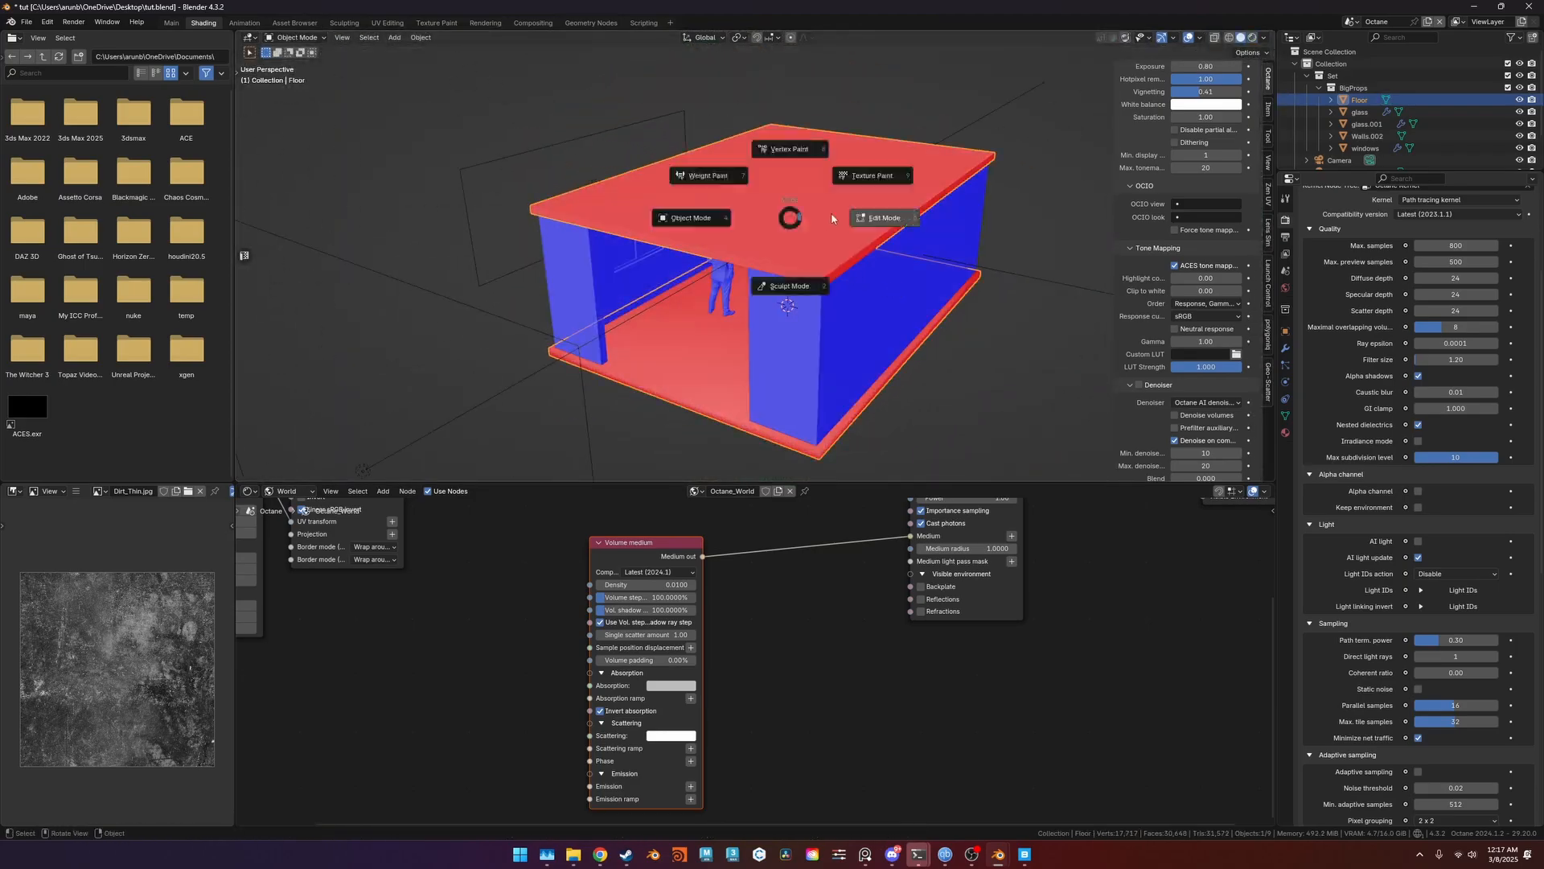
left_click(832, 212)
key("a")
key("alt+n")
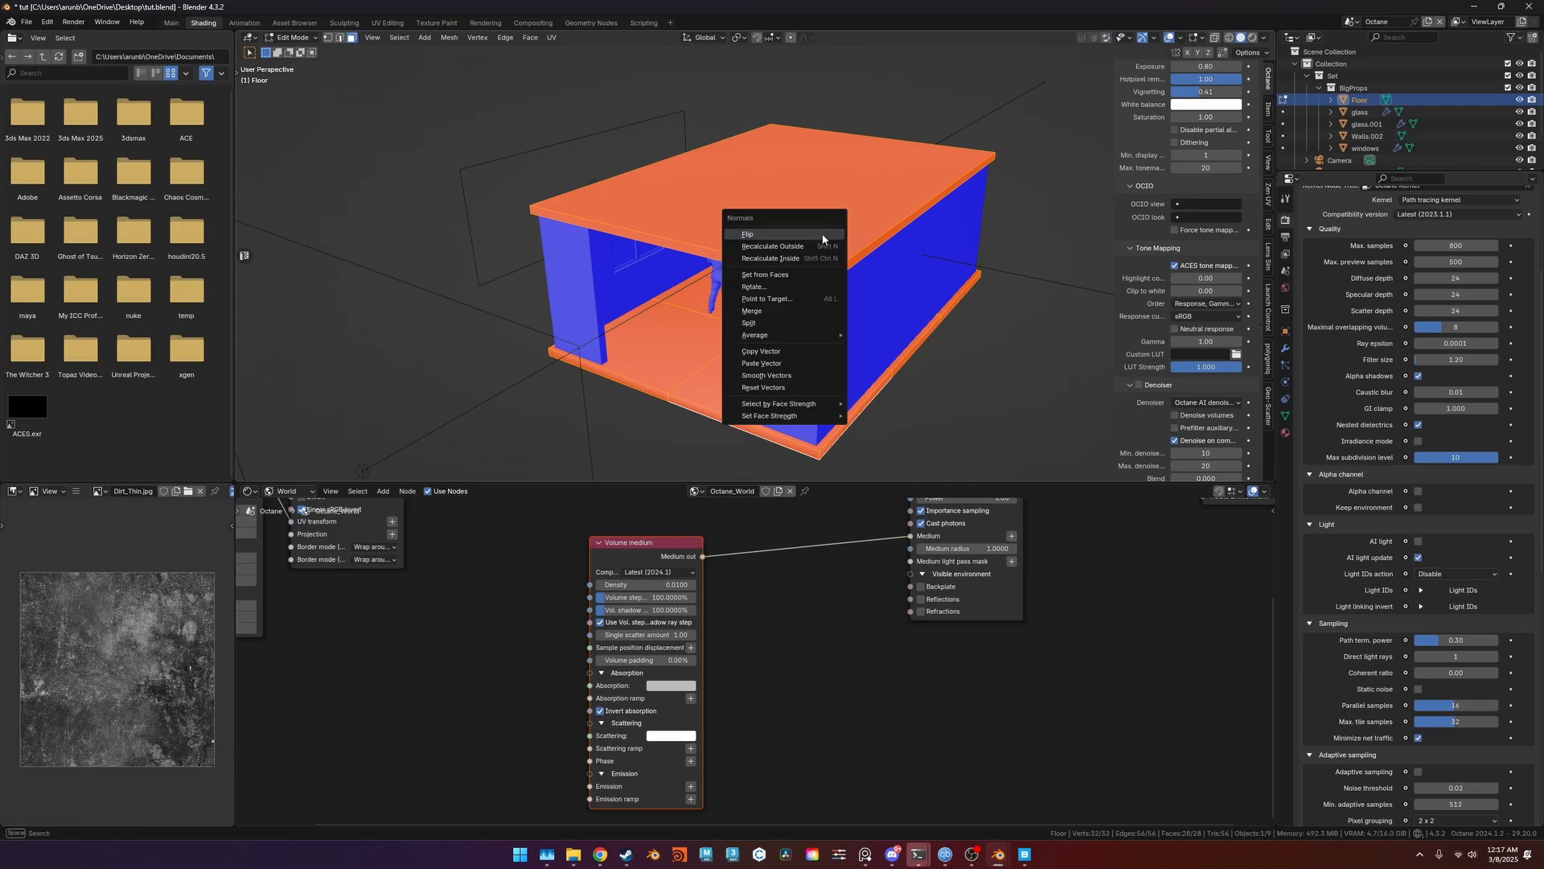
left_click(805, 241)
key("Tab")
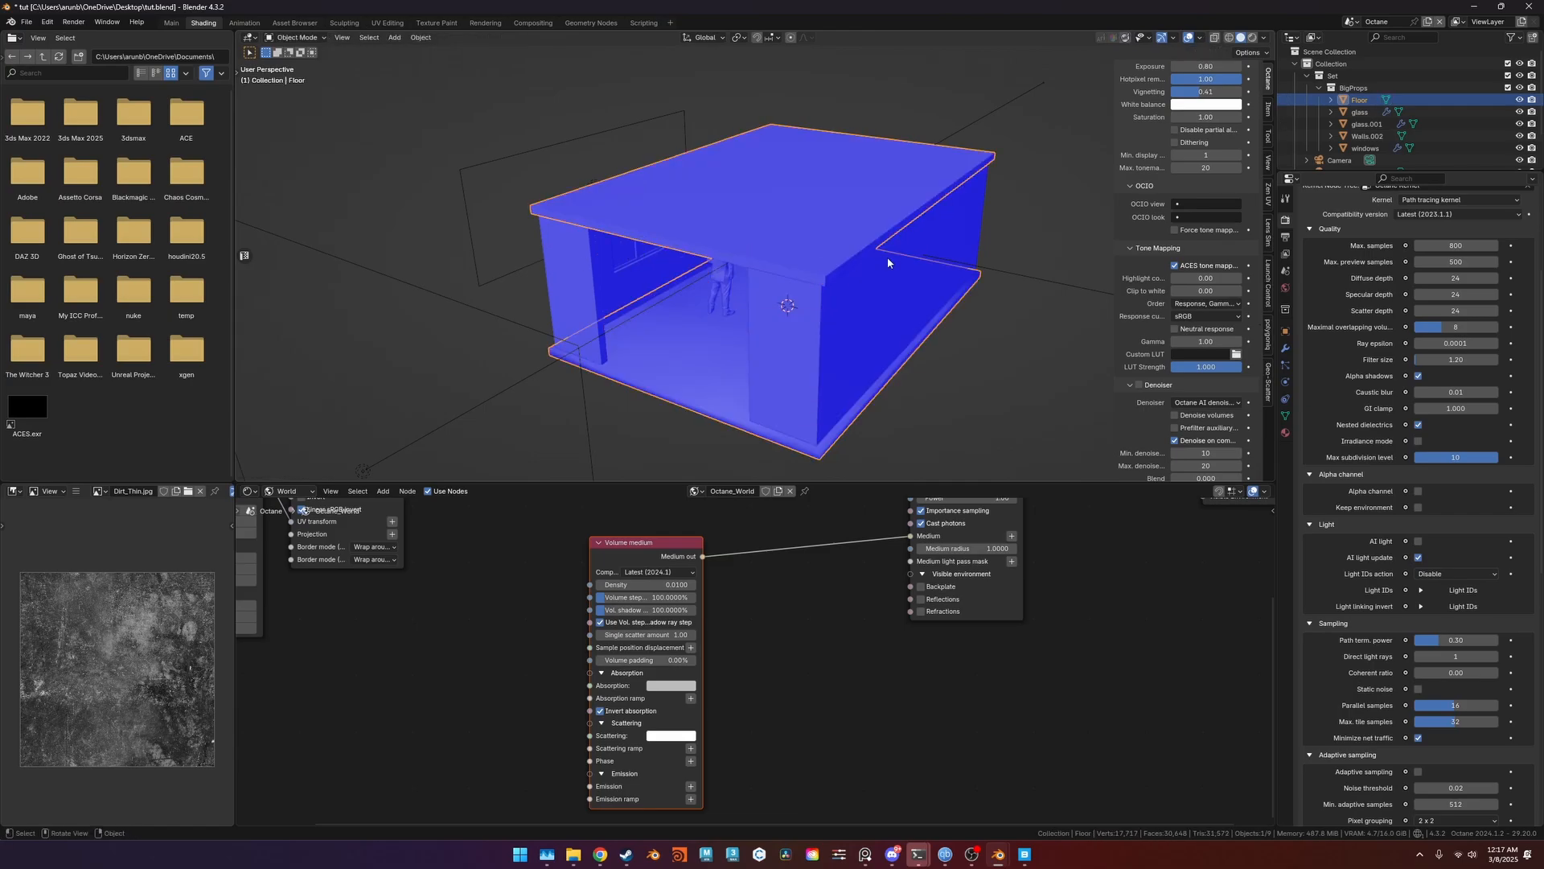
key("shift+f")
Inspect the ceiling seam, the floor edge and the large opening in the rendered camera view by redrawing the render region.
key("KP_0")
key("z")
scroll(832, 249, "up", 3)
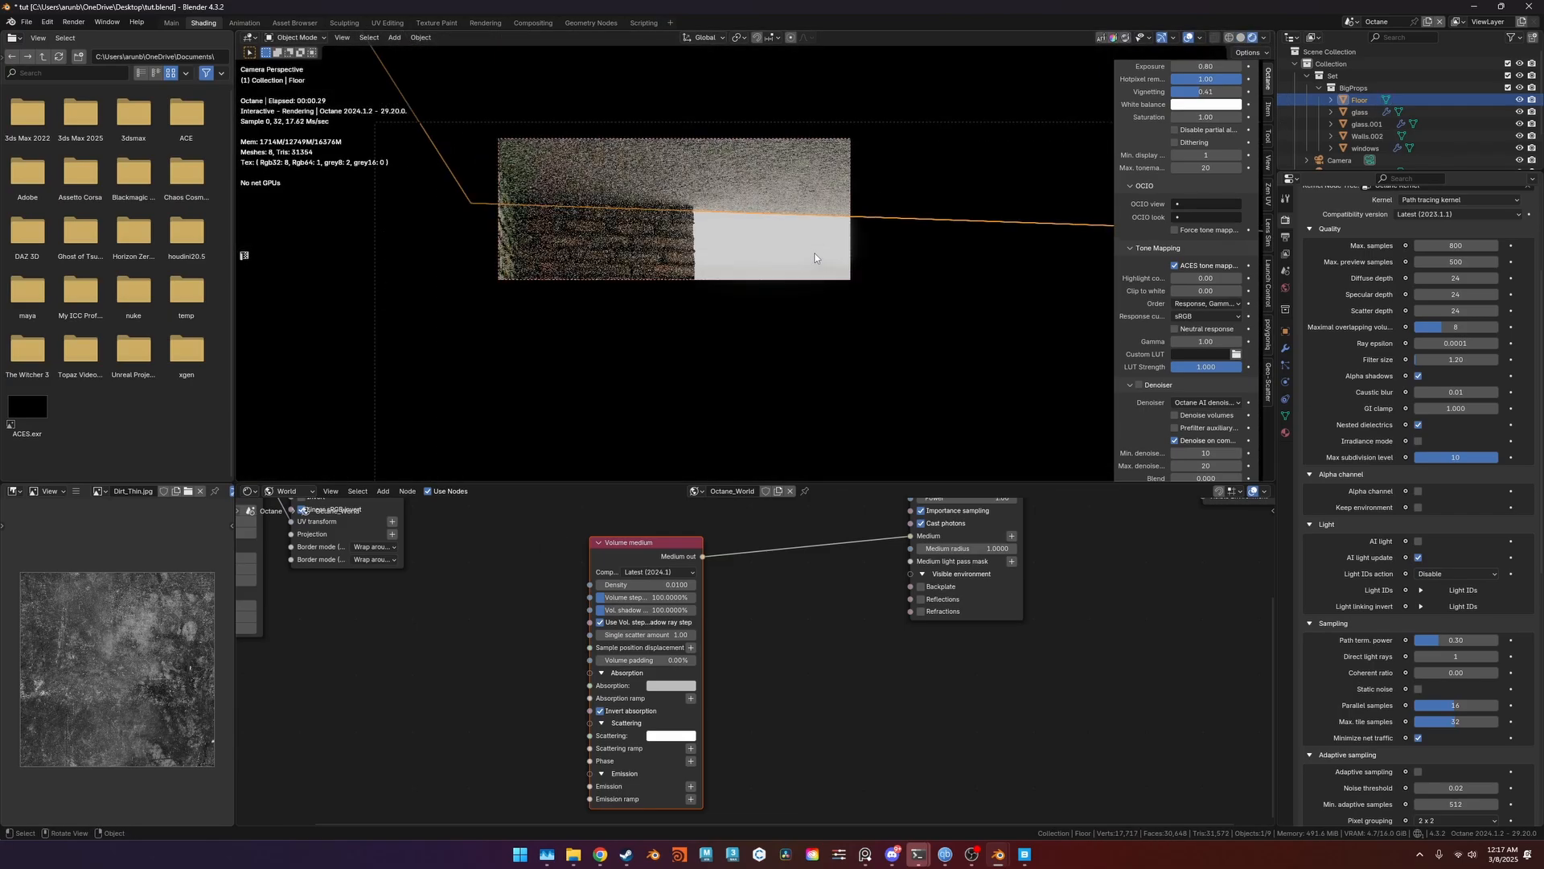
scroll(829, 282, "down", 3)
middle_click_drag(827, 307, 785, 196, "shift")
key("ctrl+b")
left_click_drag(568, 251, 860, 406)
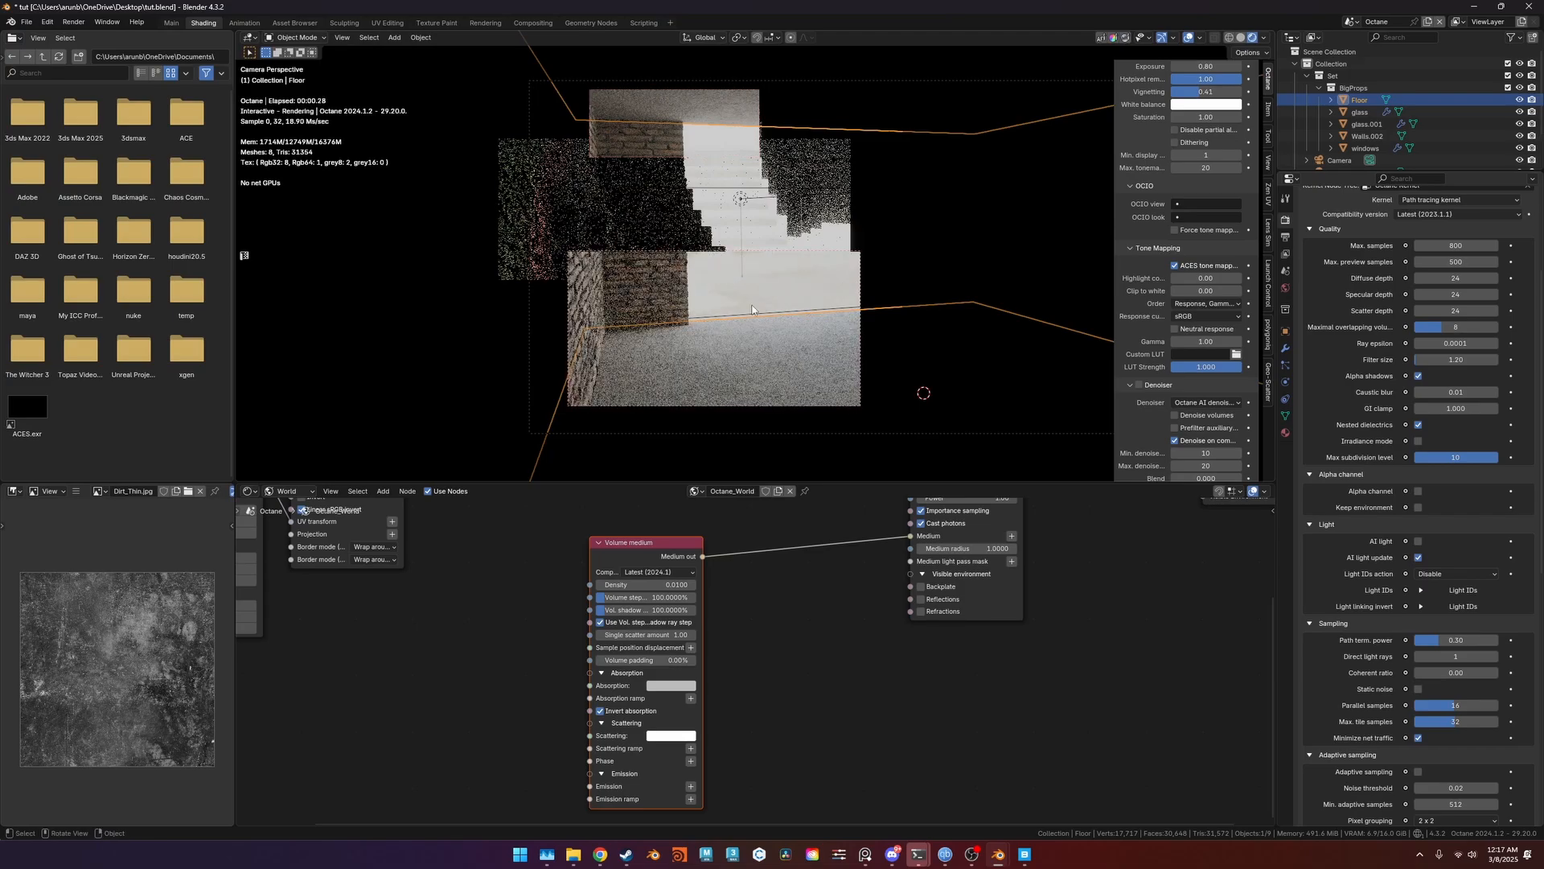
key("ctrl+b")
left_click_drag(475, 79, 1010, 339)
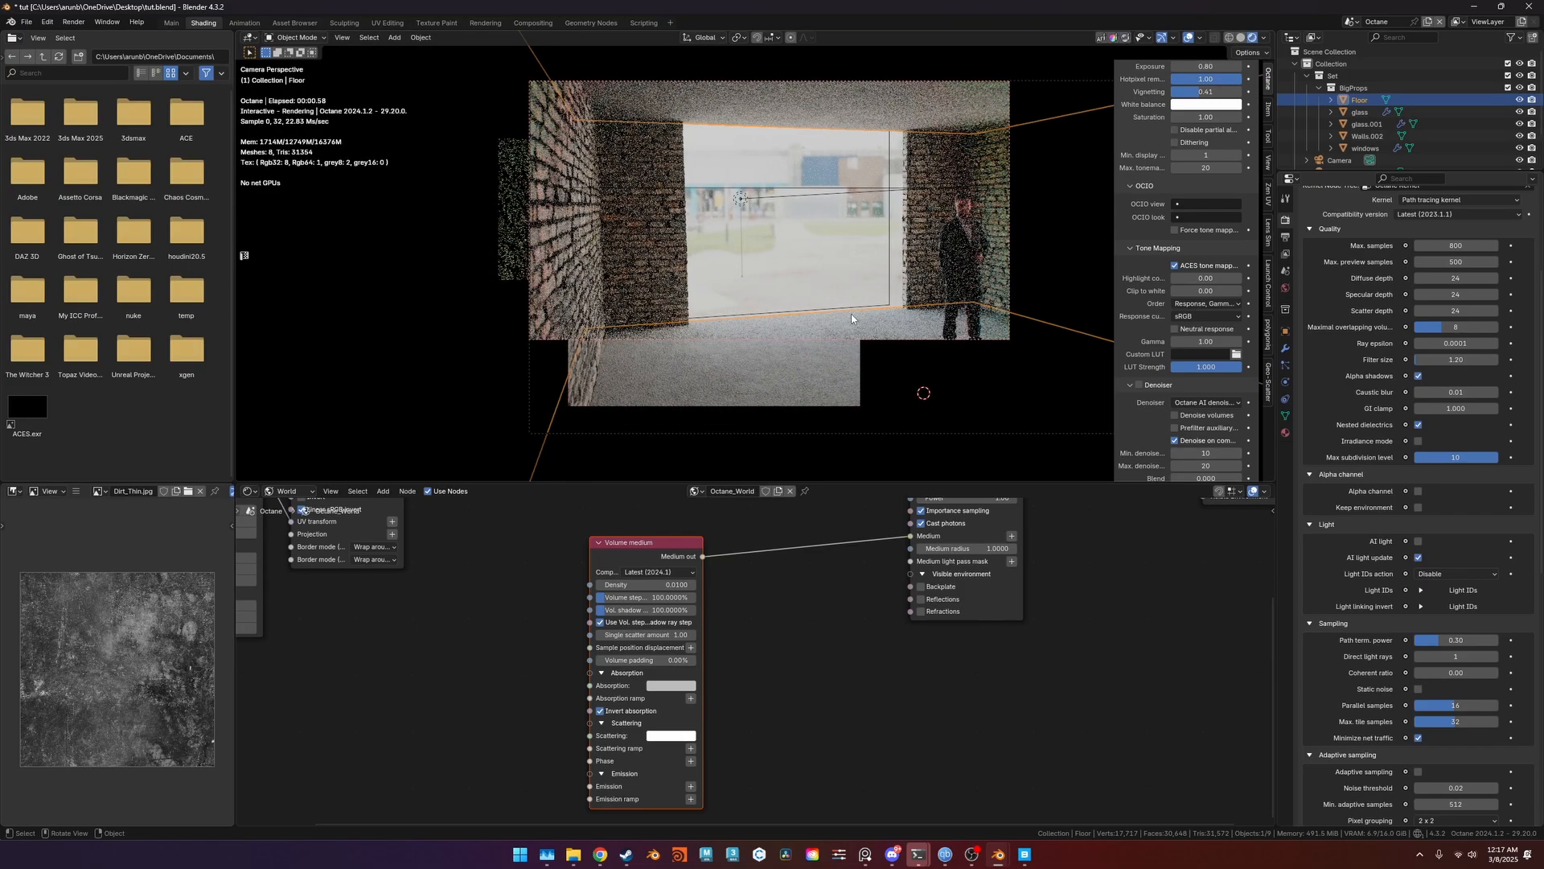
Return to solid view and enable the Octane denoiser, using Open Image Denoise with Denoise volumes turned on.
key("z")
middle_click_drag(1038, 247, 943, 234, "shift")
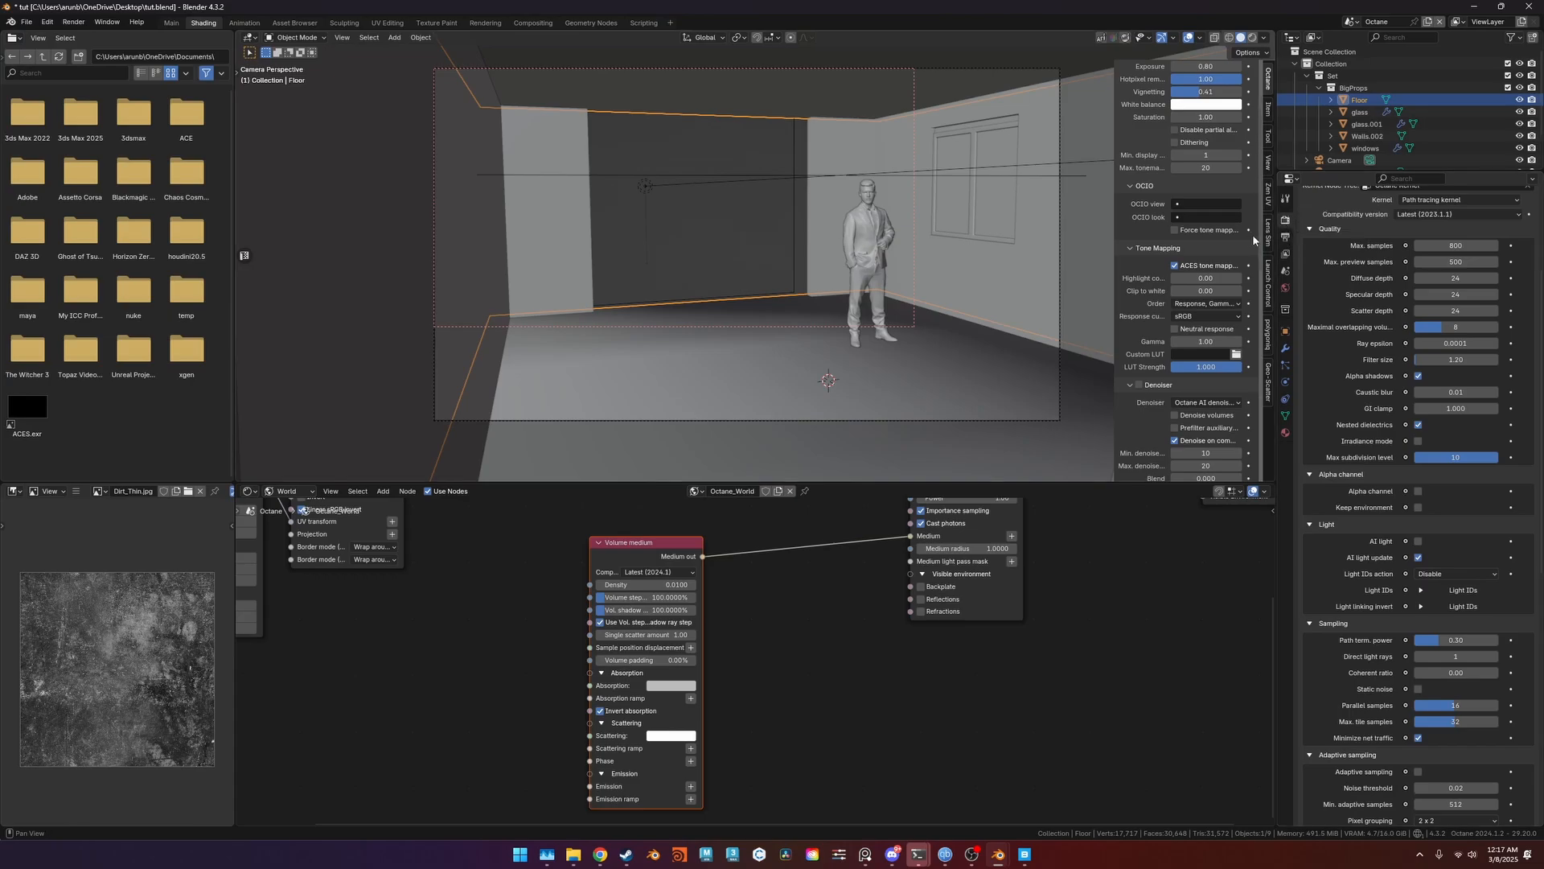
scroll(1158, 288, "down", 2)
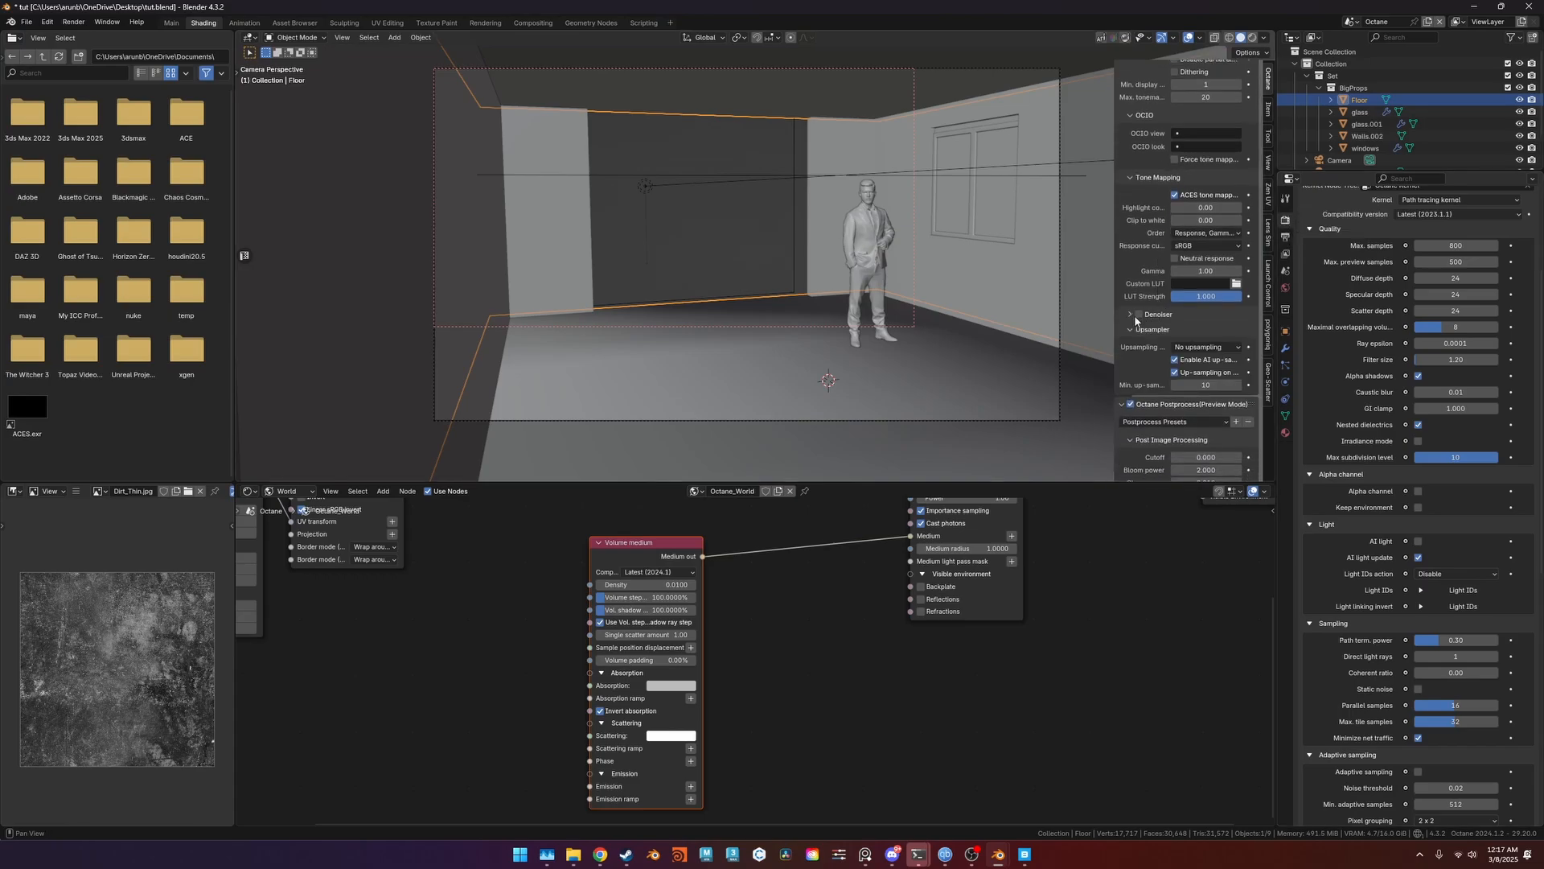
left_click(1139, 314)
left_click(1196, 337)
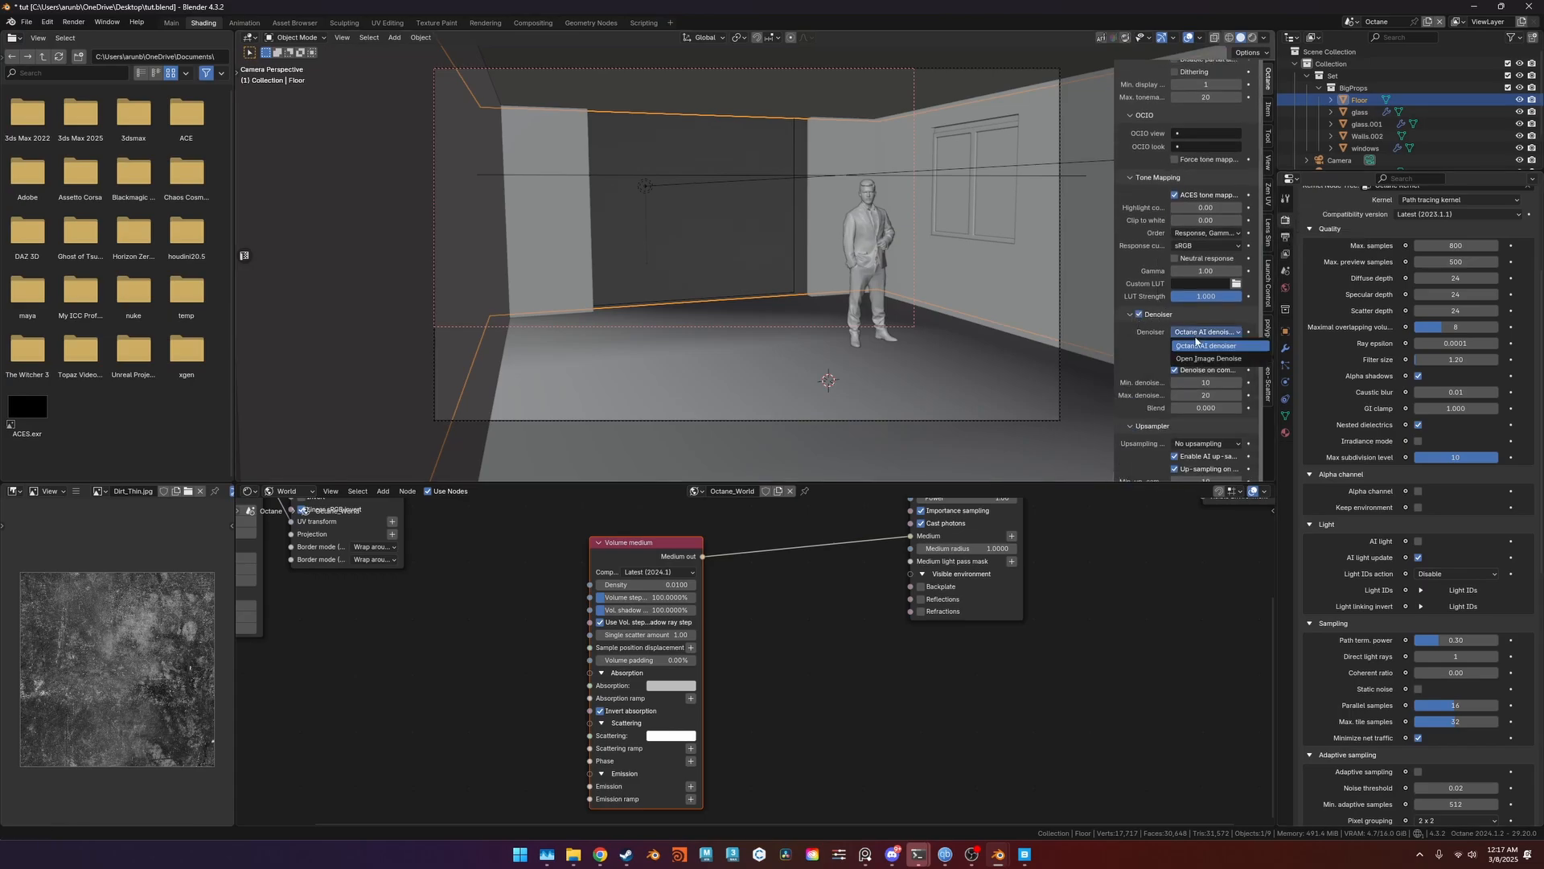
left_click(1180, 351)
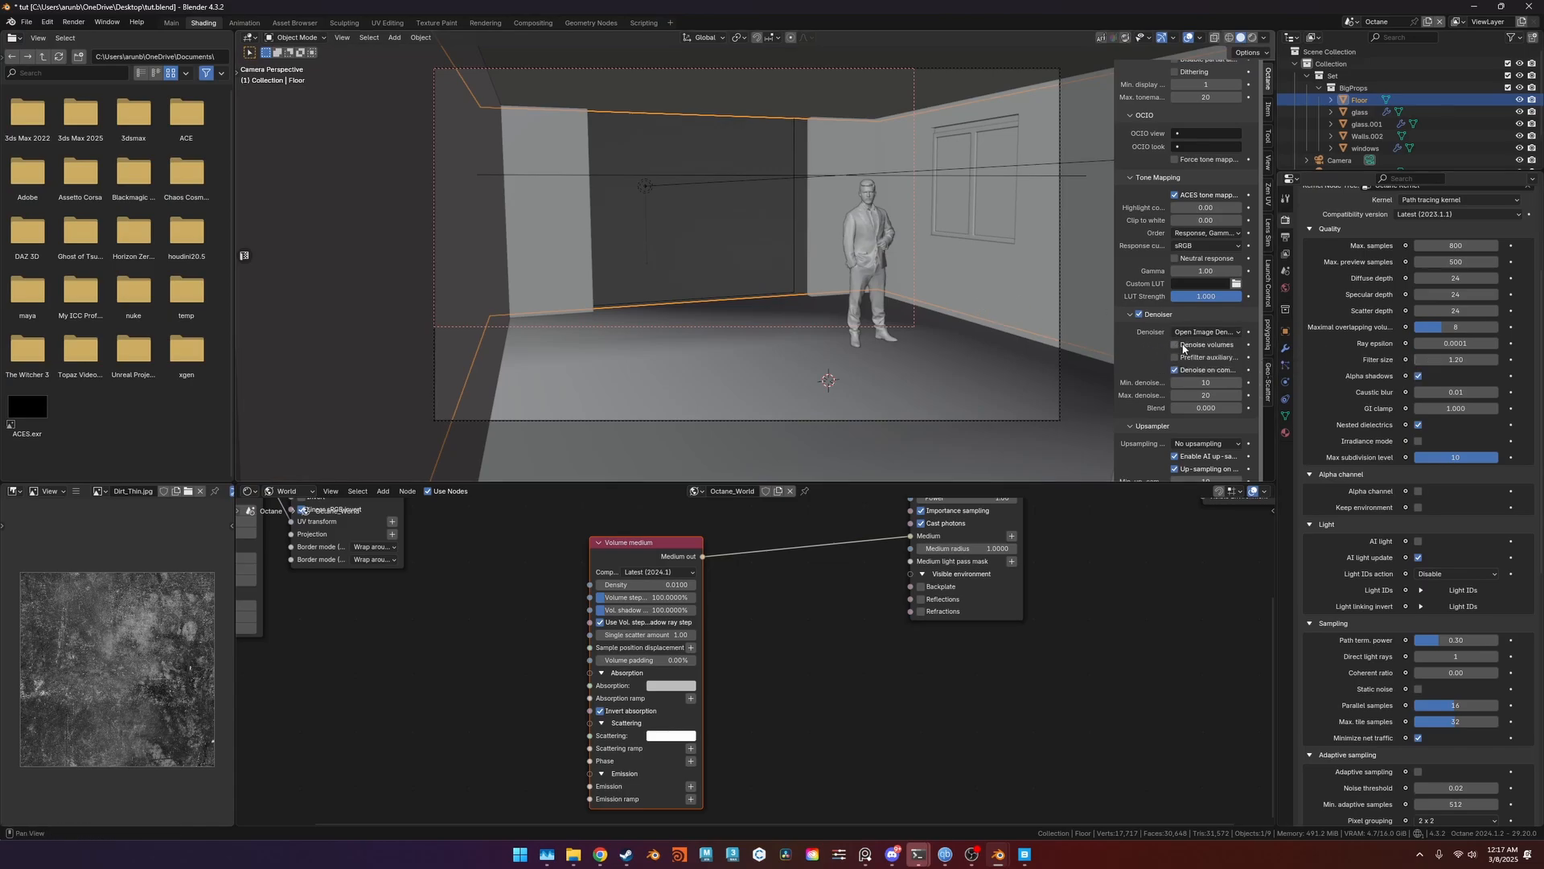
Show the view layer's denoiser render passes and check that Beauty is included.
left_click(1287, 238)
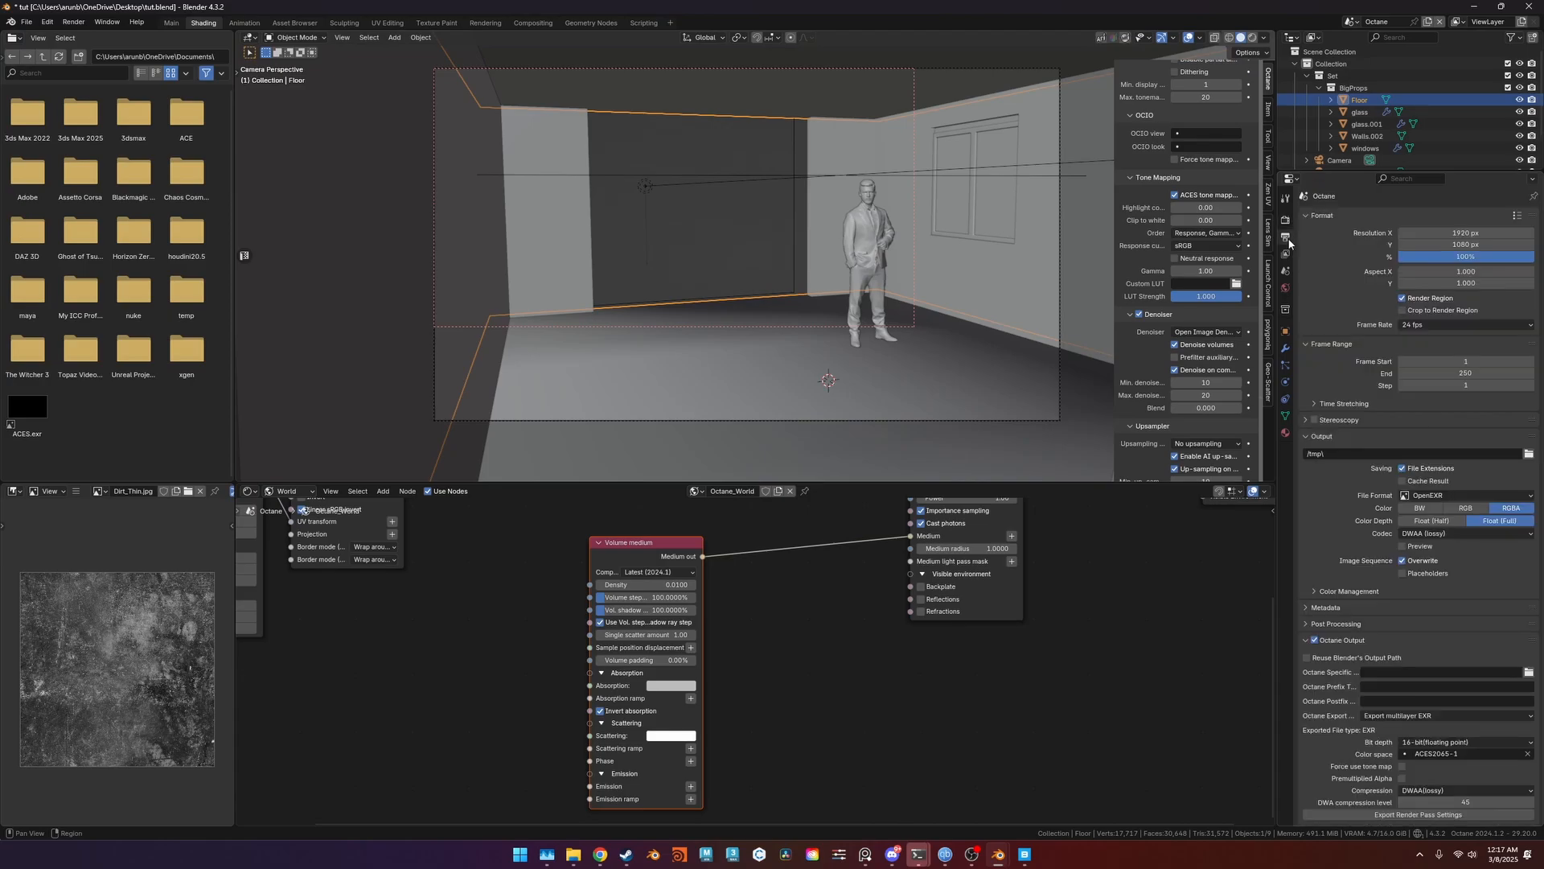
left_click(1285, 254)
left_click(1285, 271)
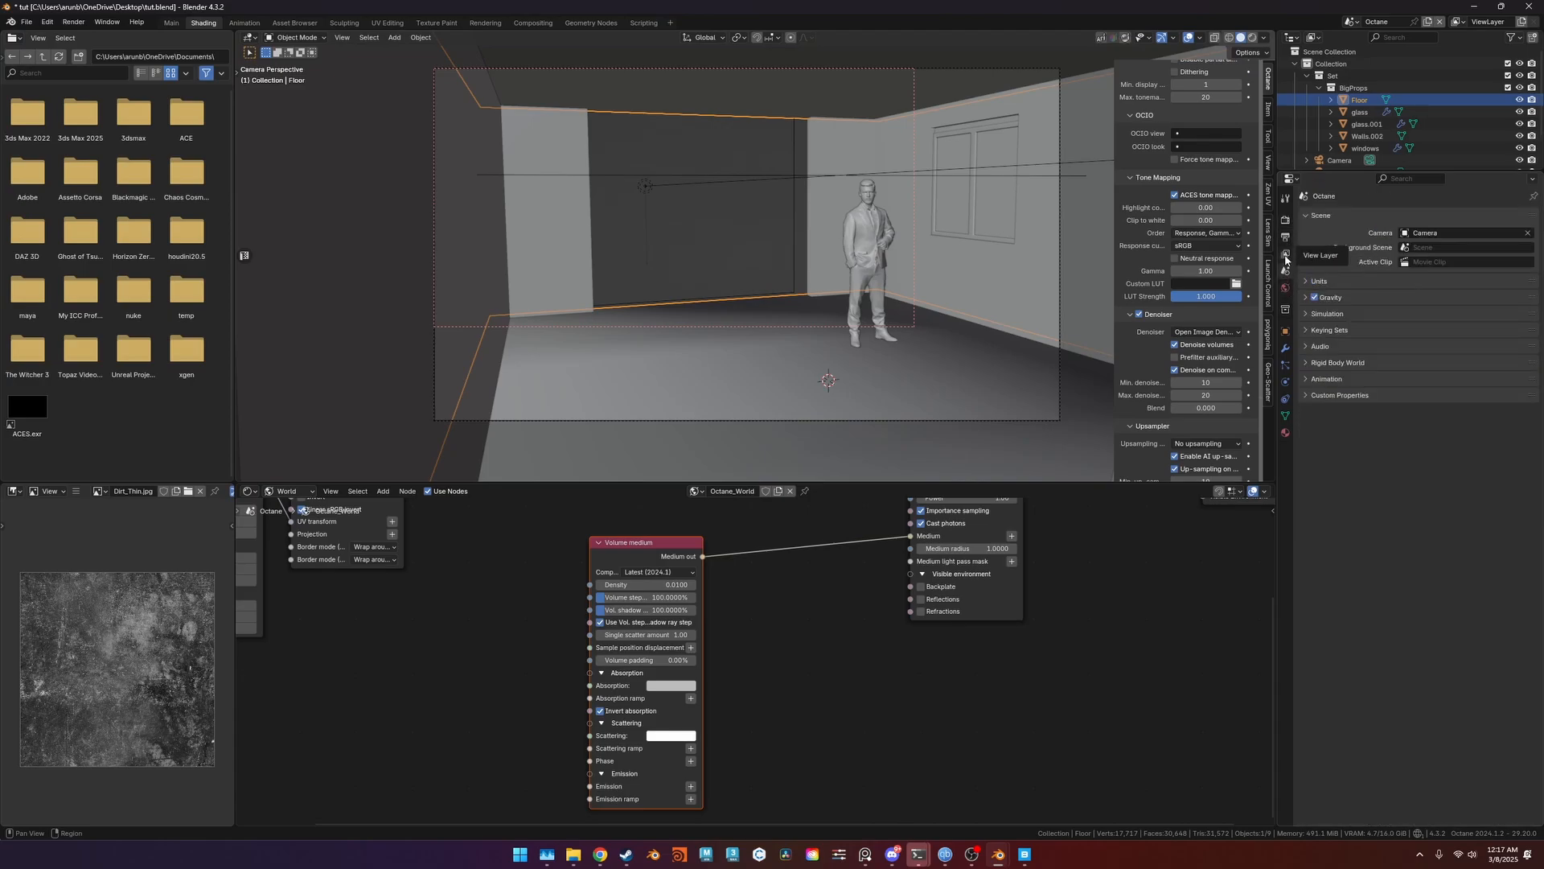
left_click(1285, 254)
left_click(1333, 373)
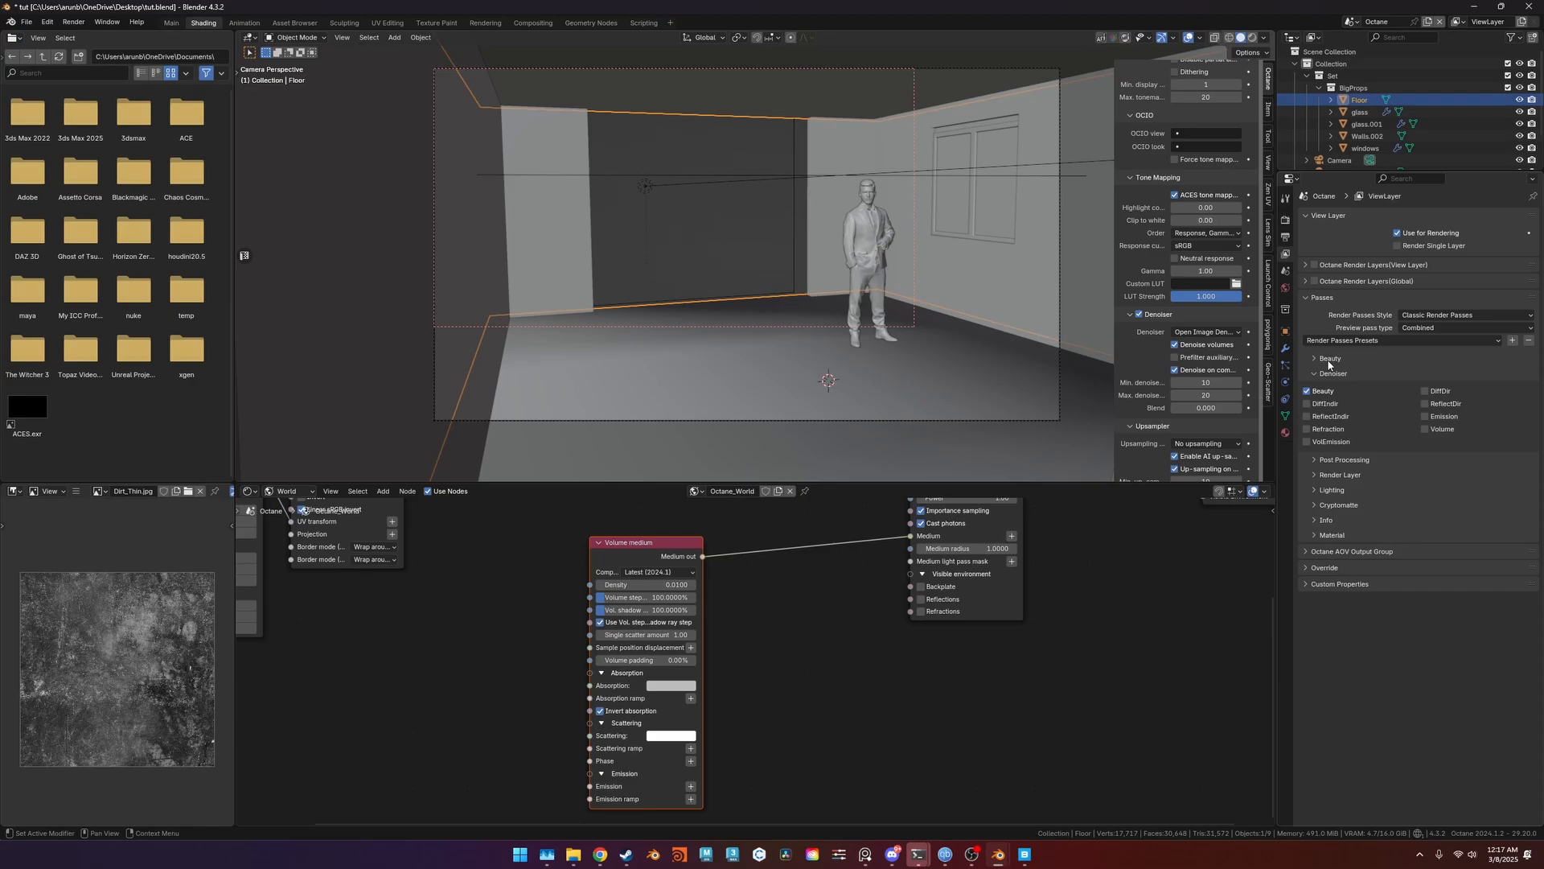
left_click(1328, 363)
left_click(1329, 364)
Save the file and render the full camera frame with the render region cleared.
key("ctrl+alt+b")
key("ctrl+s")
left_click(73, 21)
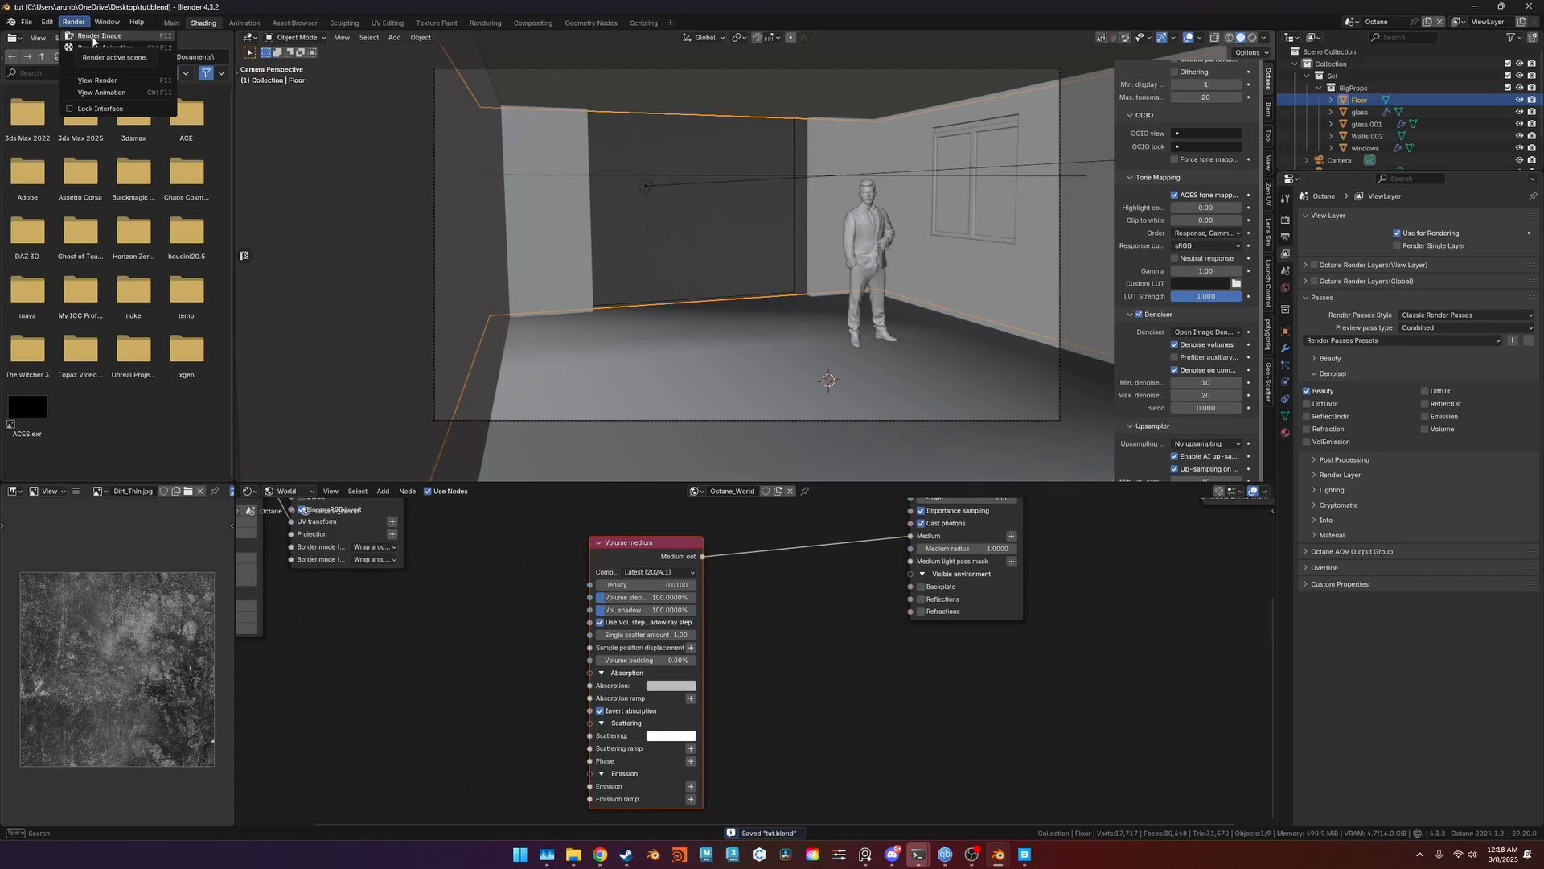
left_click(92, 36)
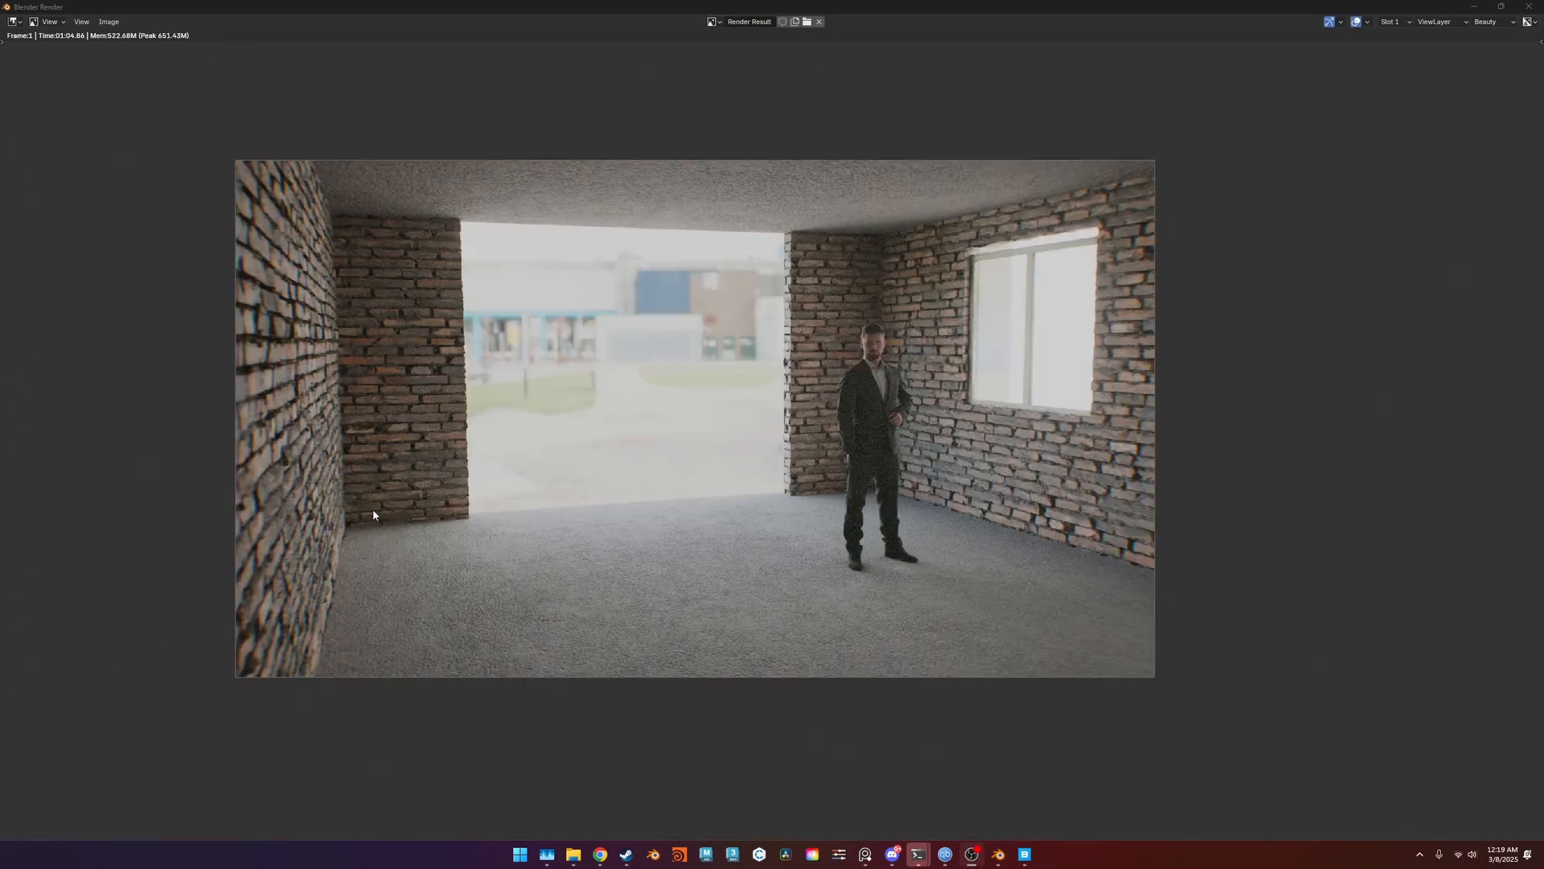
Examine the Beauty pass of the finished render, looking closely at the brick walls, the floor and the standing man.
scroll(373, 508, "up", 2)
middle_click_drag(489, 455, 560, 432)
middle_click_drag(576, 374, 604, 407)
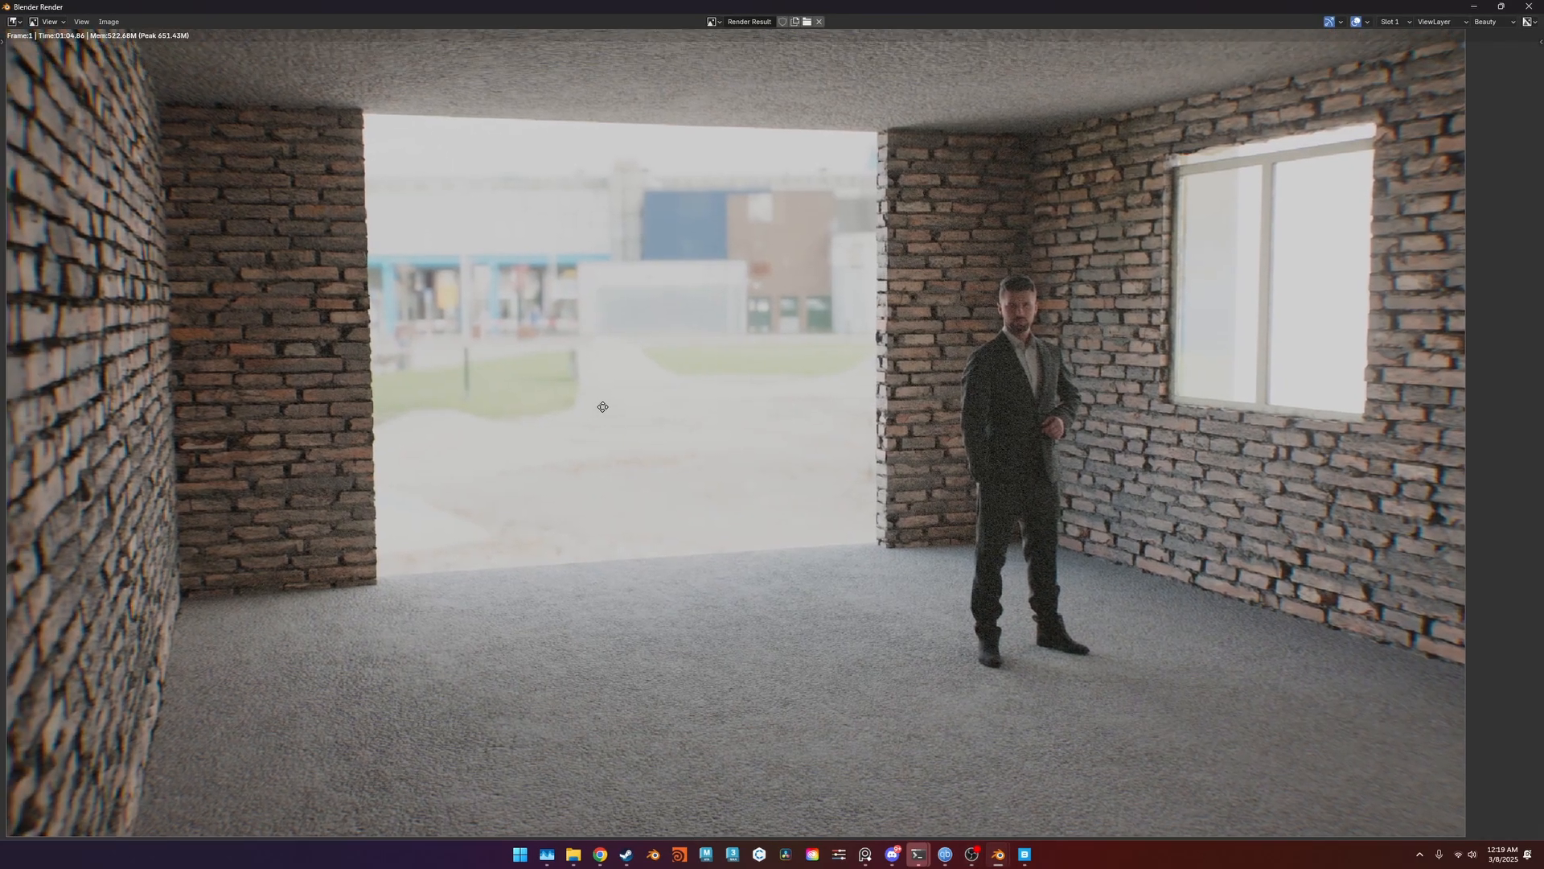
middle_click_drag(680, 443, 697, 464)
middle_click_drag(394, 264, 450, 293)
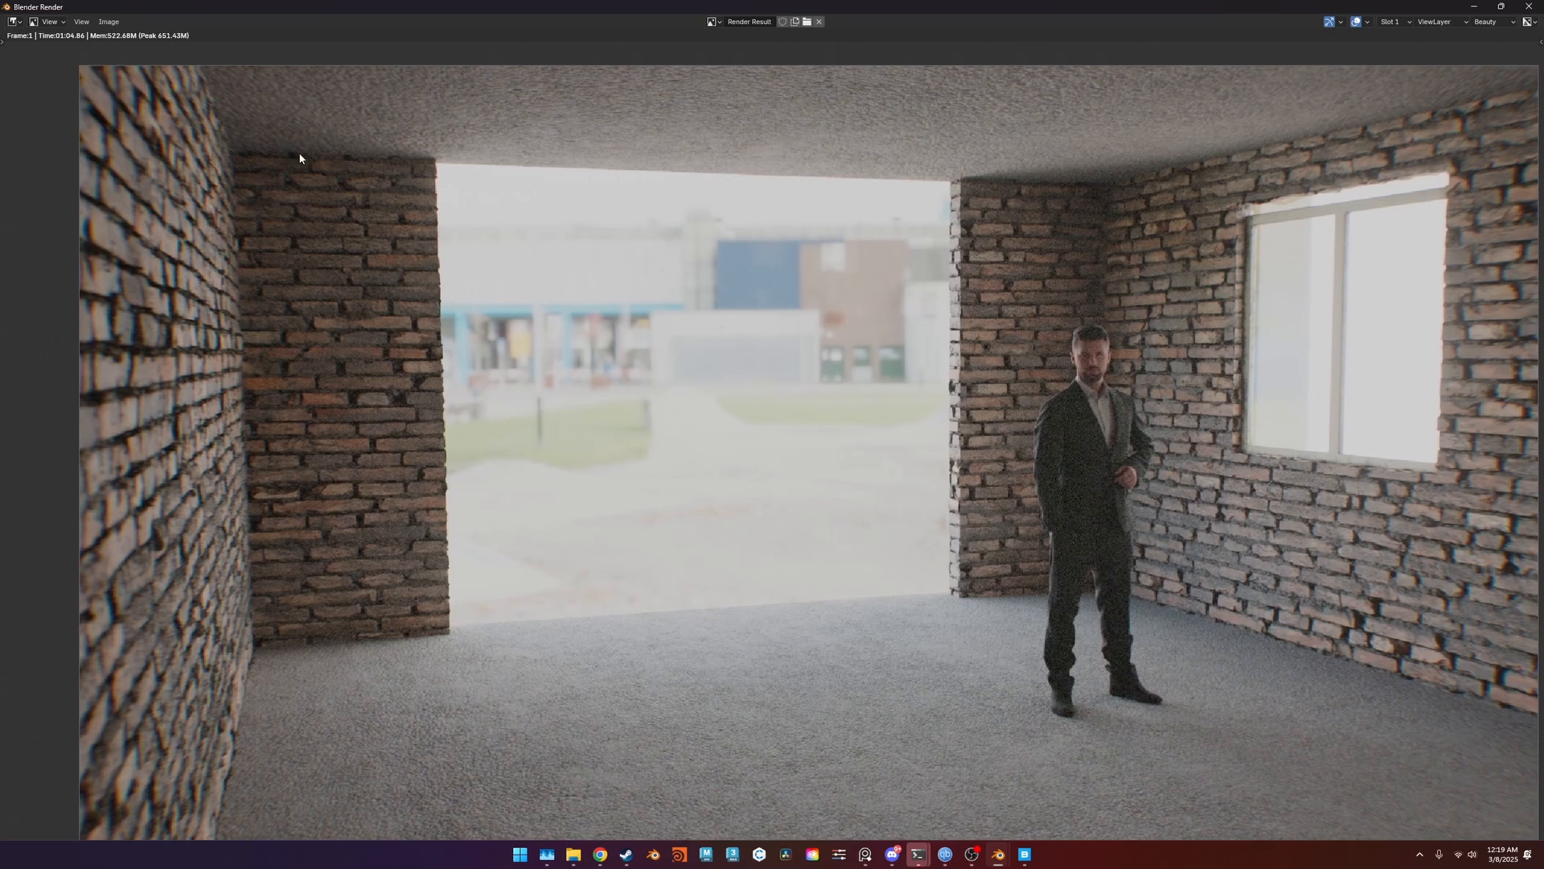
scroll(406, 149, "down", 2)
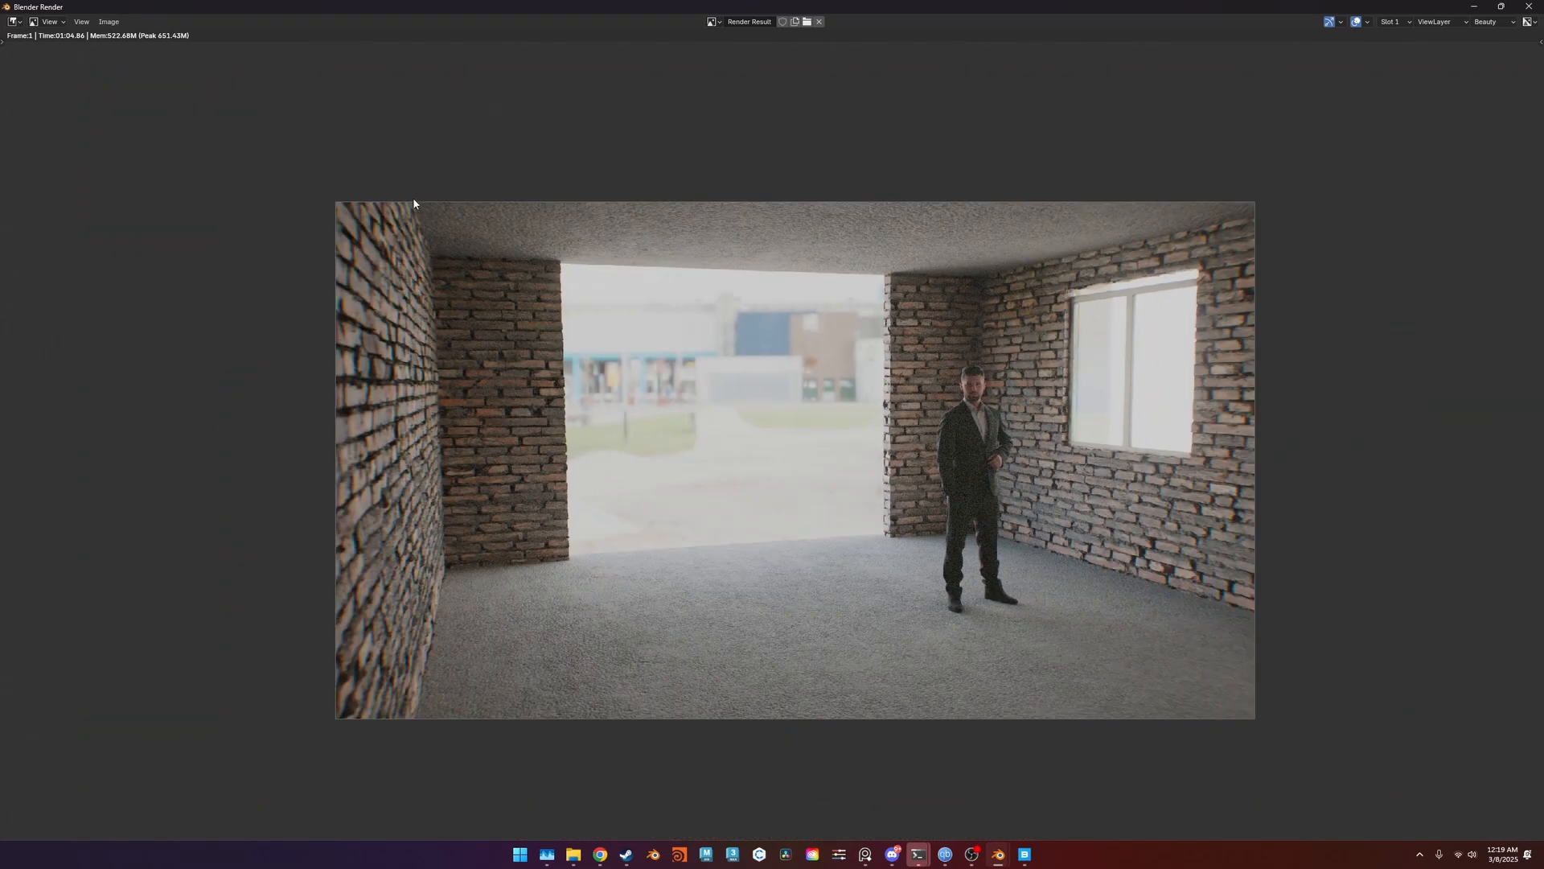
middle_click_drag(414, 200, 358, 137)
middle_click_drag(1193, 215, 1182, 171)
scroll(1021, 230, "up", 5)
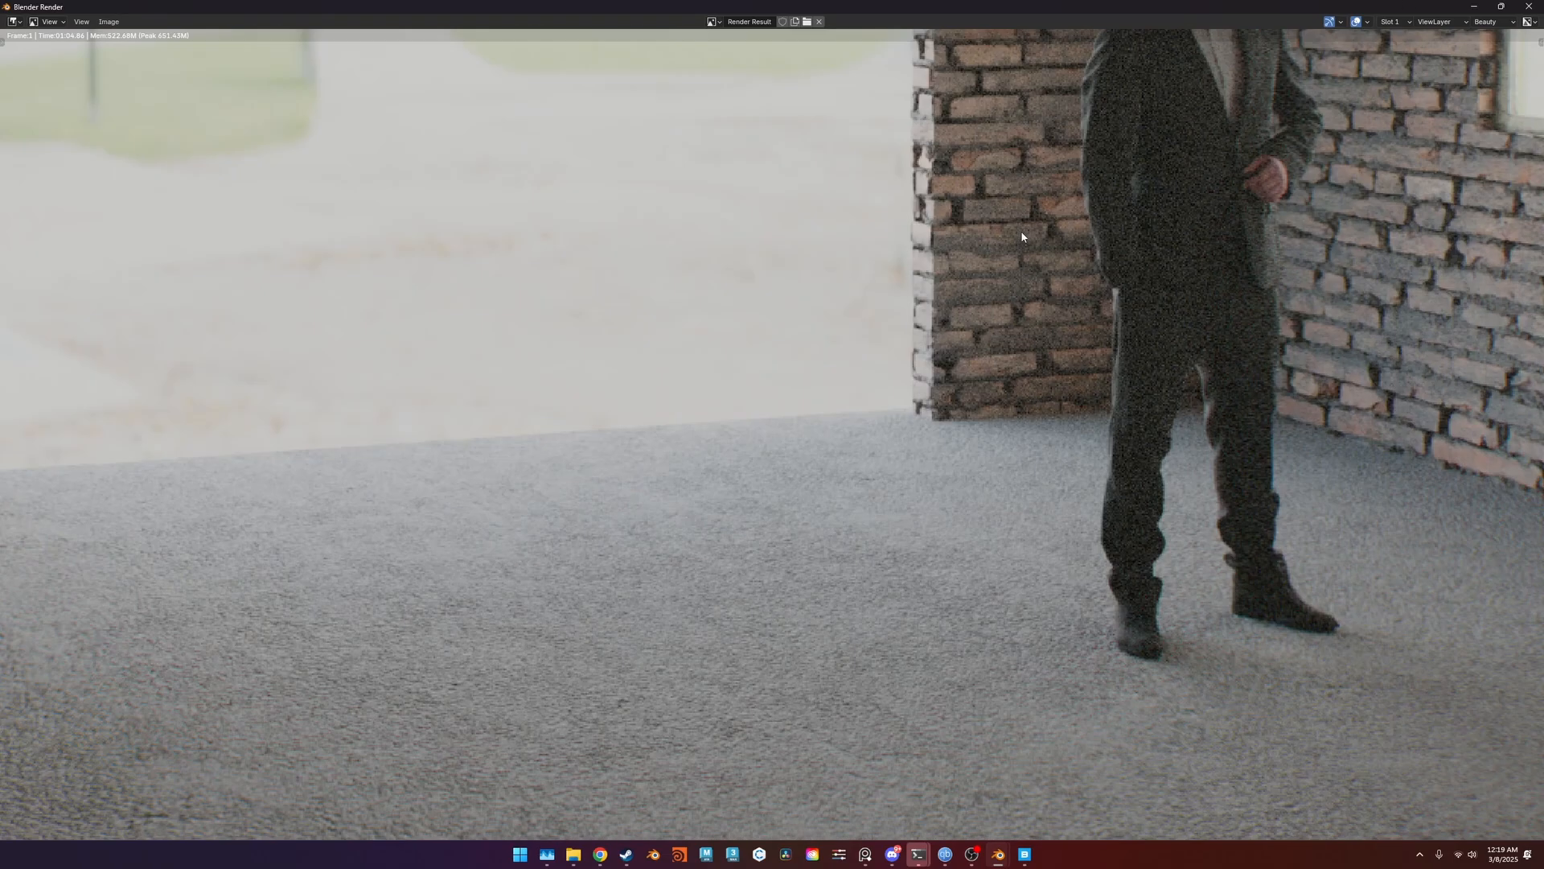
middle_click_drag(1021, 230, 674, 519)
scroll(772, 387, "down", 3)
middle_click_drag(772, 387, 885, 316)
Display the DenoisedBeauty pass of the render and examine the man's suit and the brick walls up close.
left_click(1492, 23)
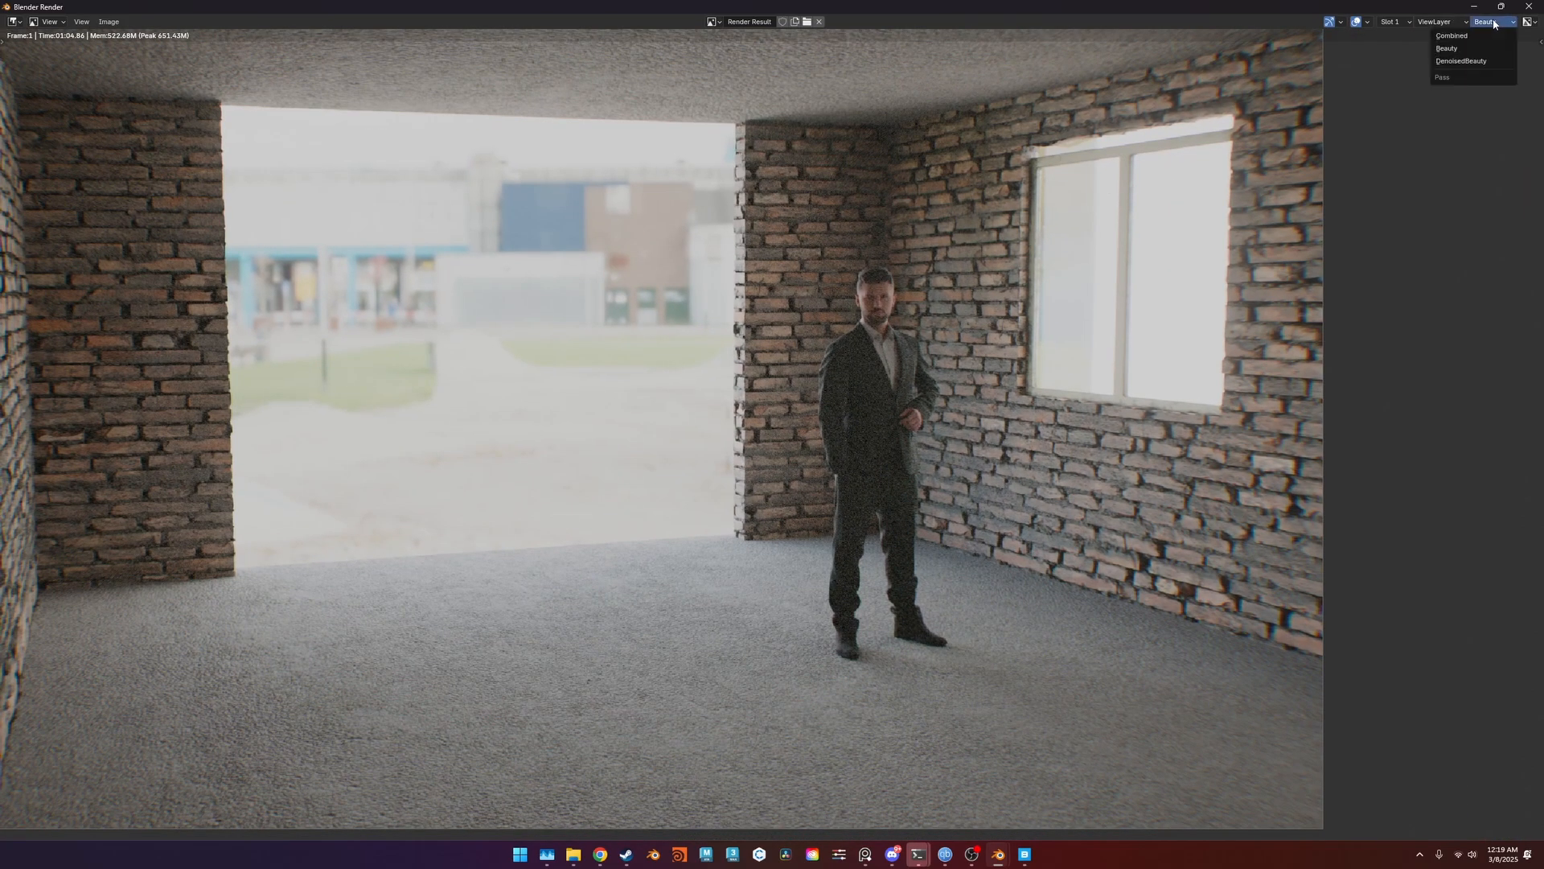
left_click(1462, 61)
scroll(1000, 276, "up", 6)
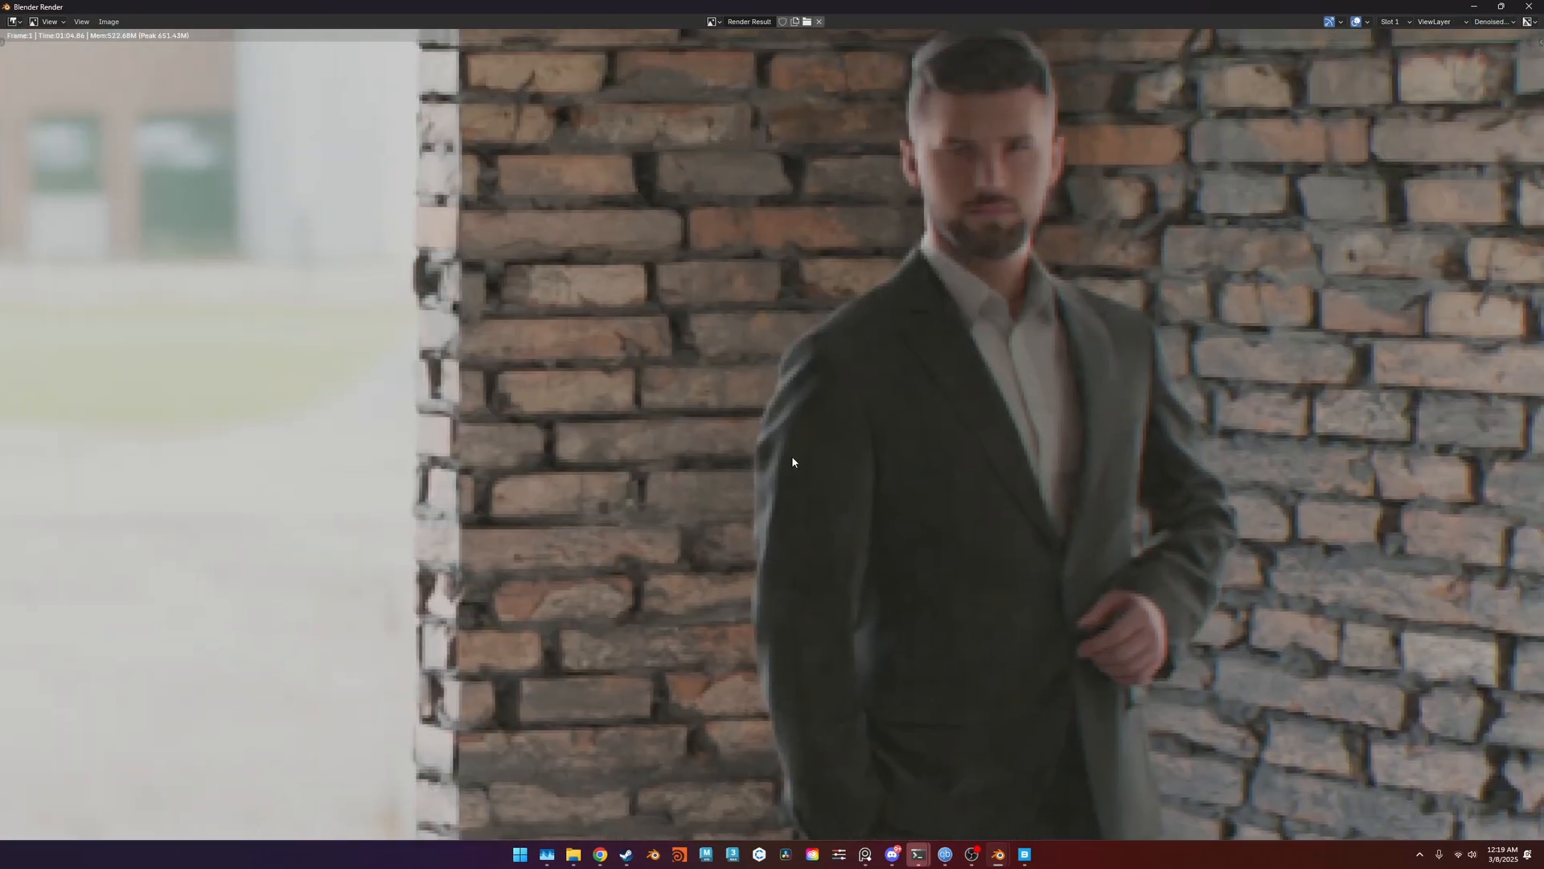
scroll(793, 458, "down", 3)
scroll(767, 456, "down", 4)
scroll(737, 480, "up", 1)
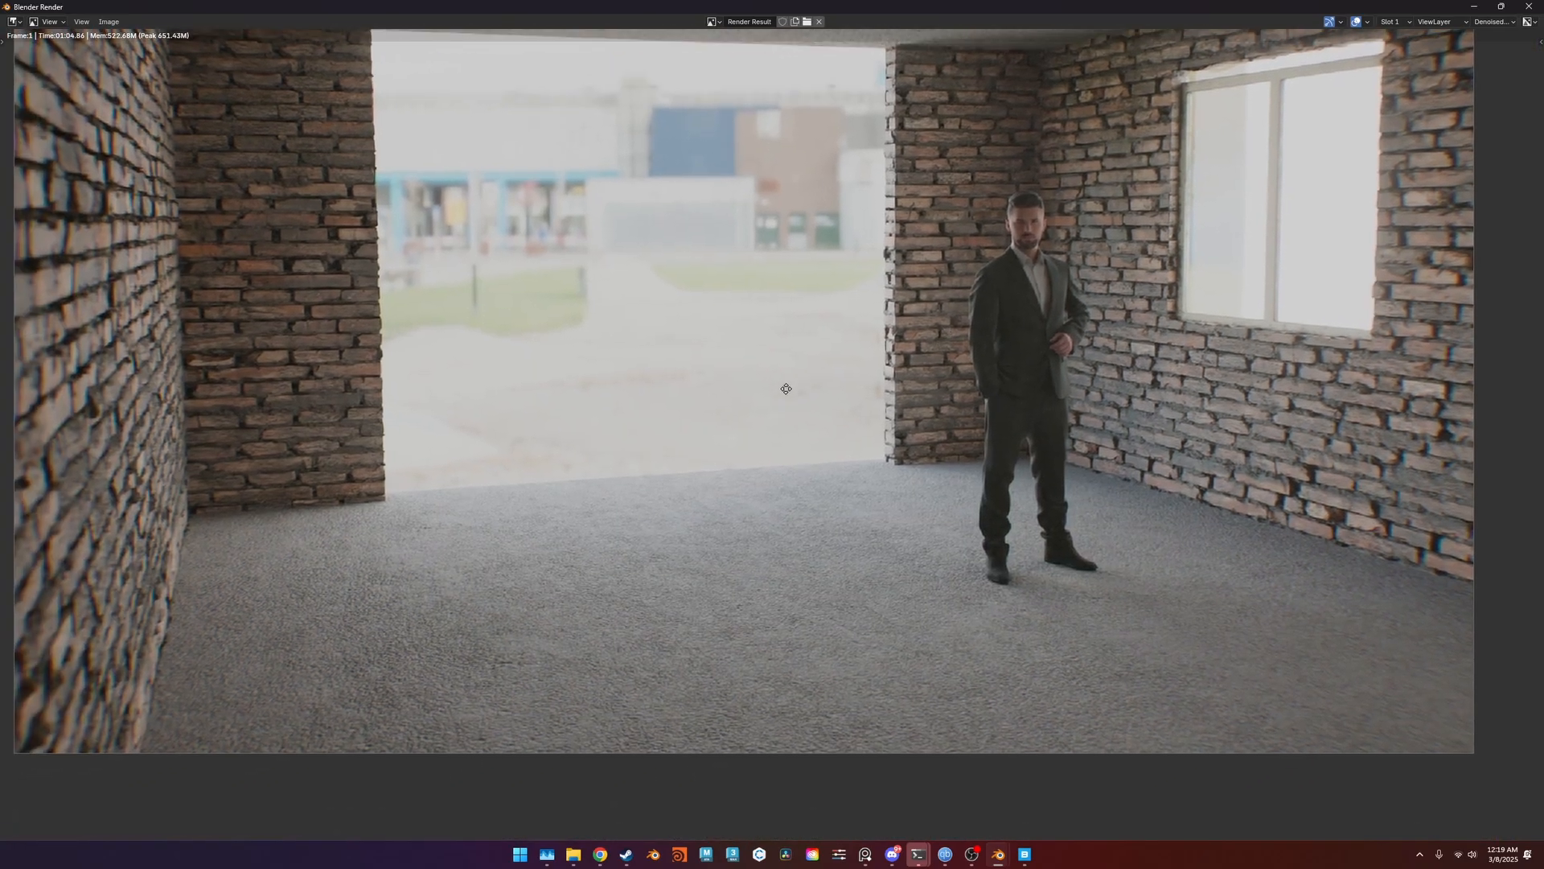
middle_click_drag(772, 401, 777, 472)
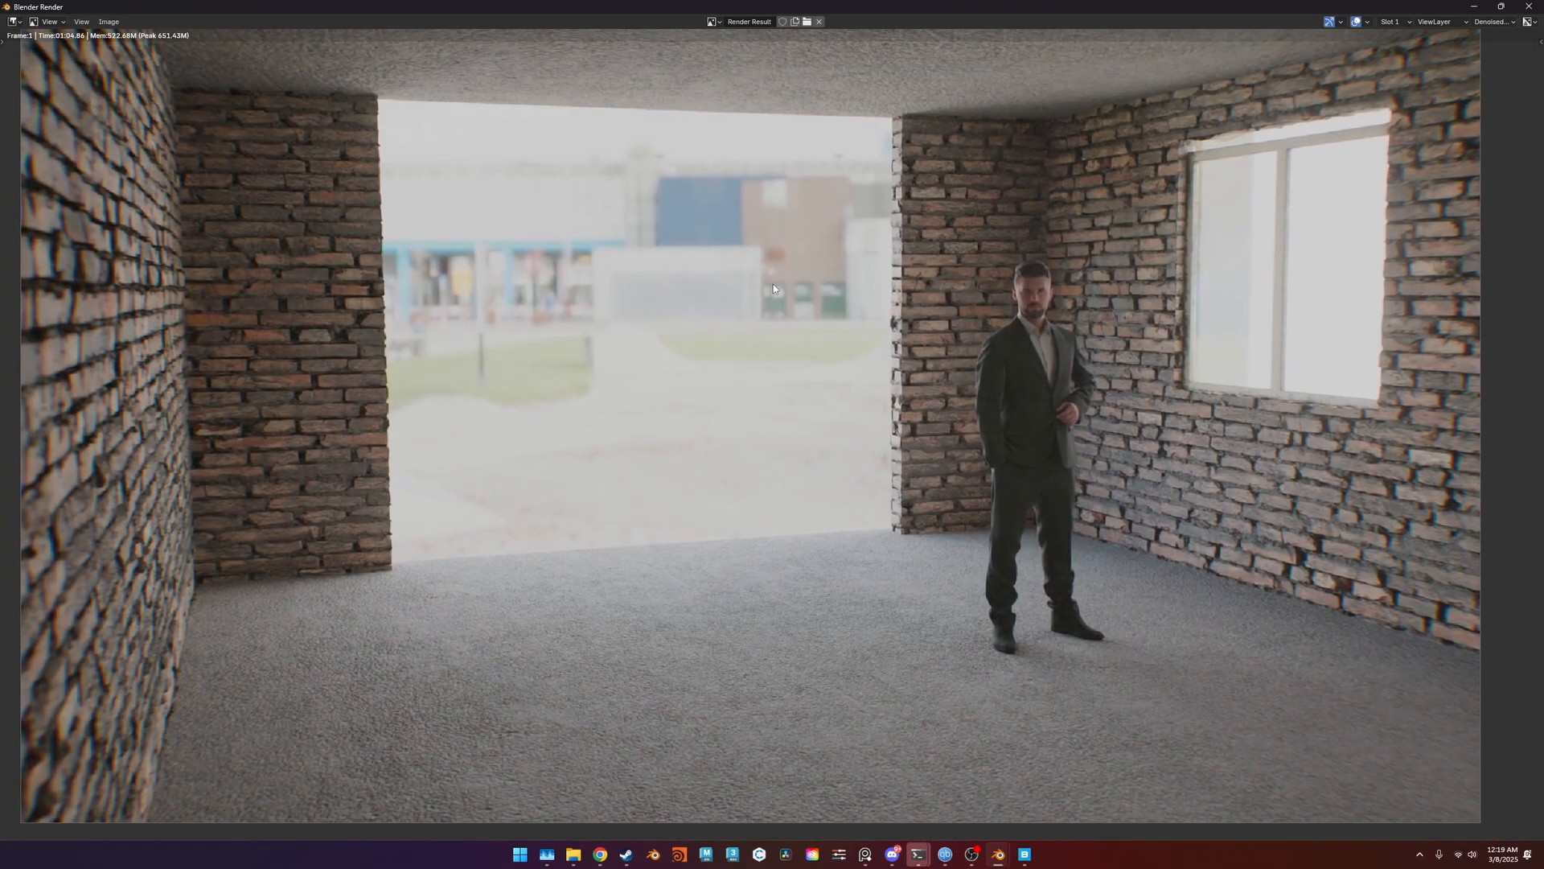
middle_click_drag(774, 283, 684, 334)
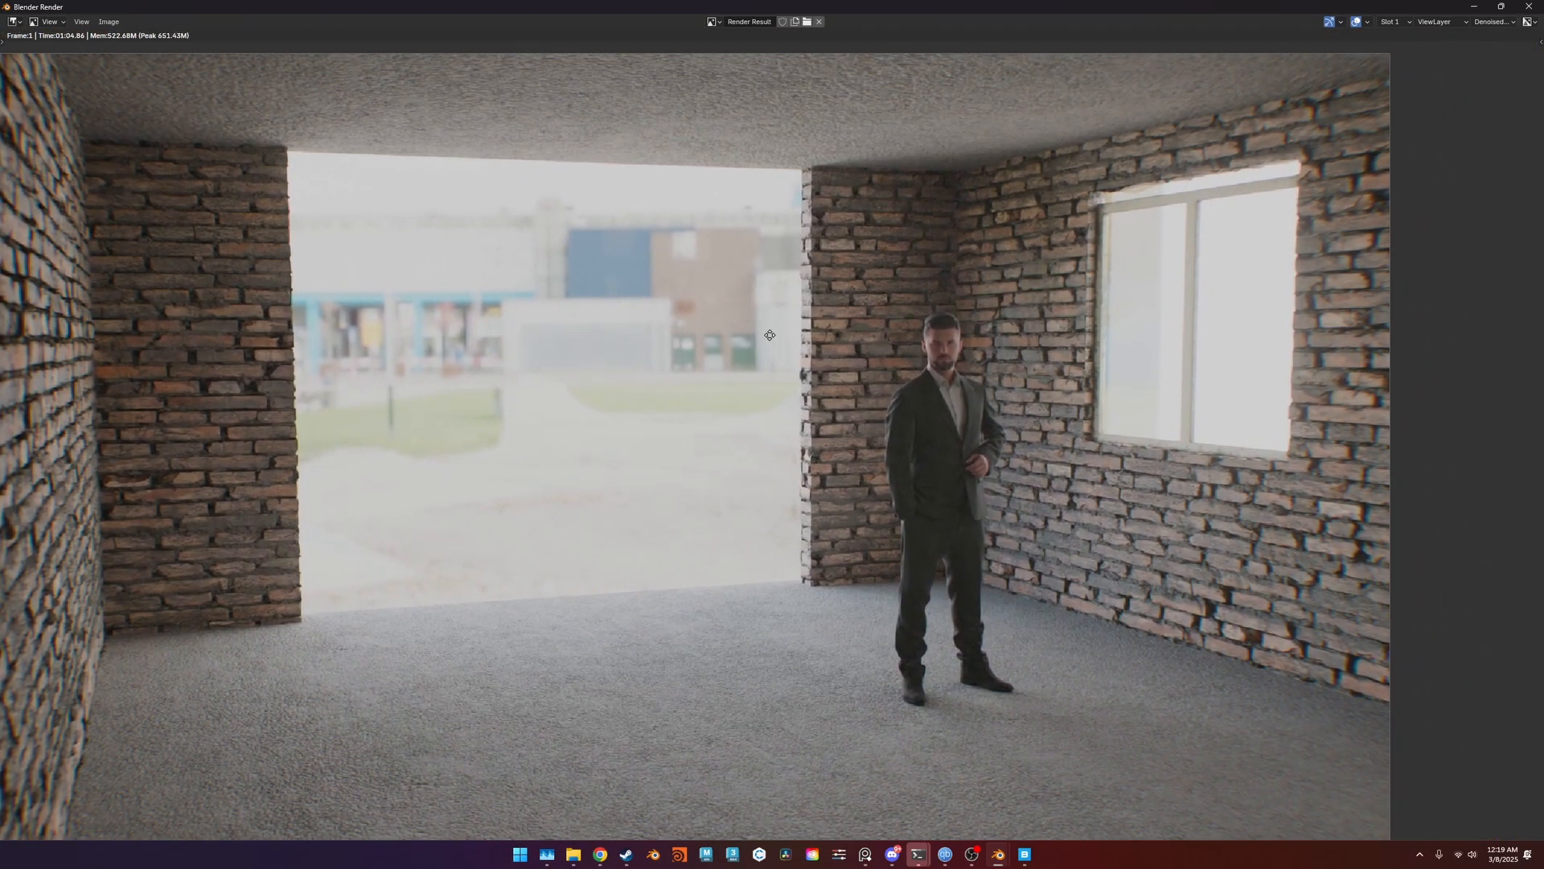
scroll(746, 300, "down", 1)
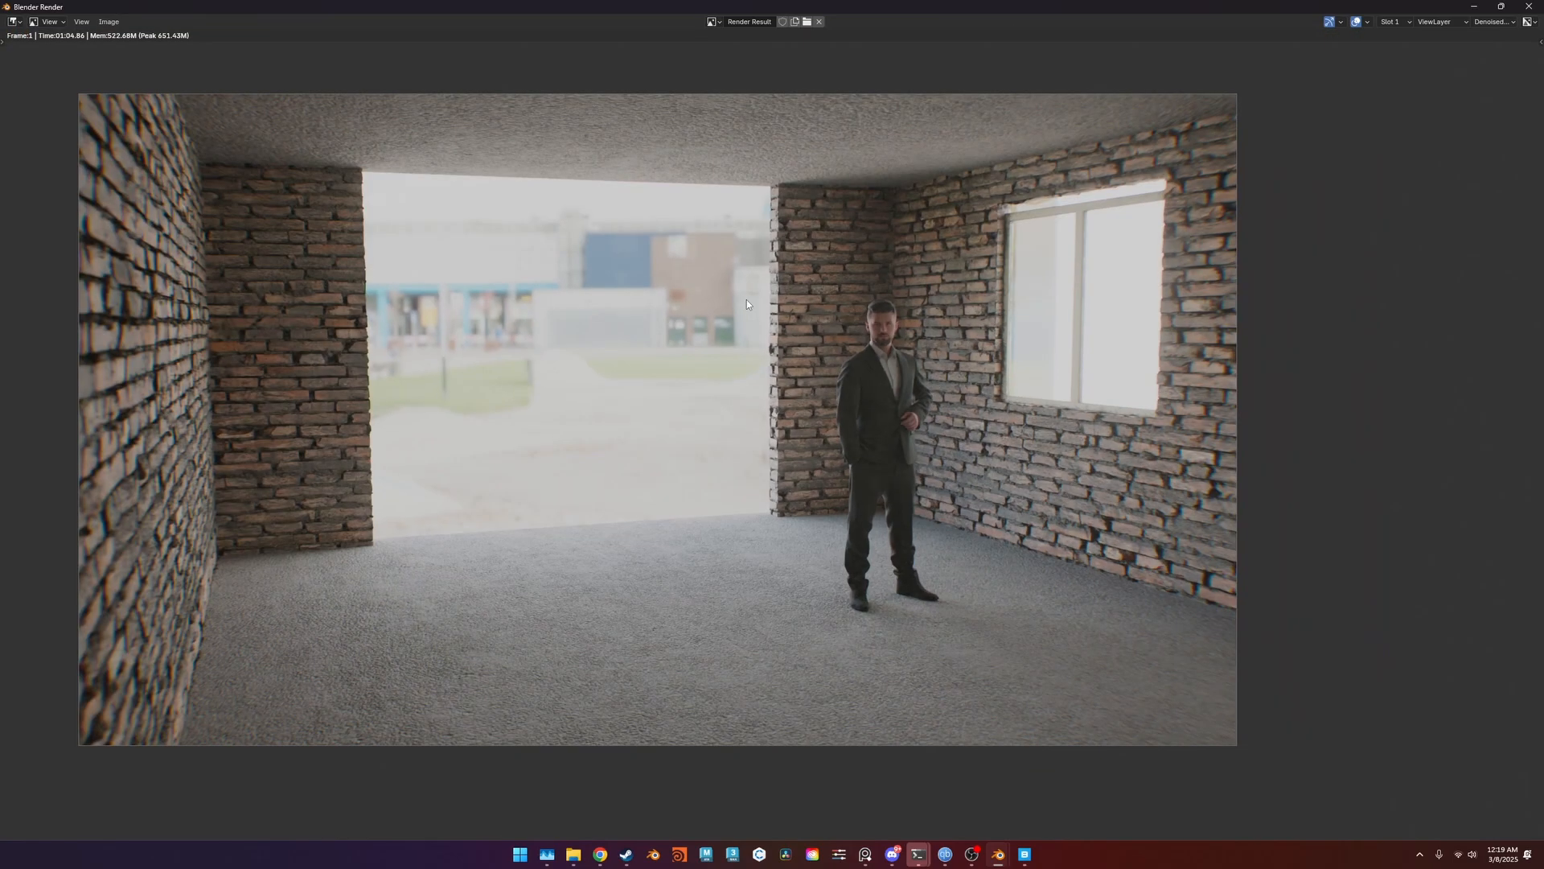
Start saving the denoised render as an image on the Desktop and choose PNG as the file format.
middle_click_drag(746, 300, 846, 357)
scroll(799, 304, "down", 1)
scroll(820, 274, "up", 1)
scroll(820, 273, "up", 1)
scroll(847, 348, "down", 1)
key("alt+shift+s")
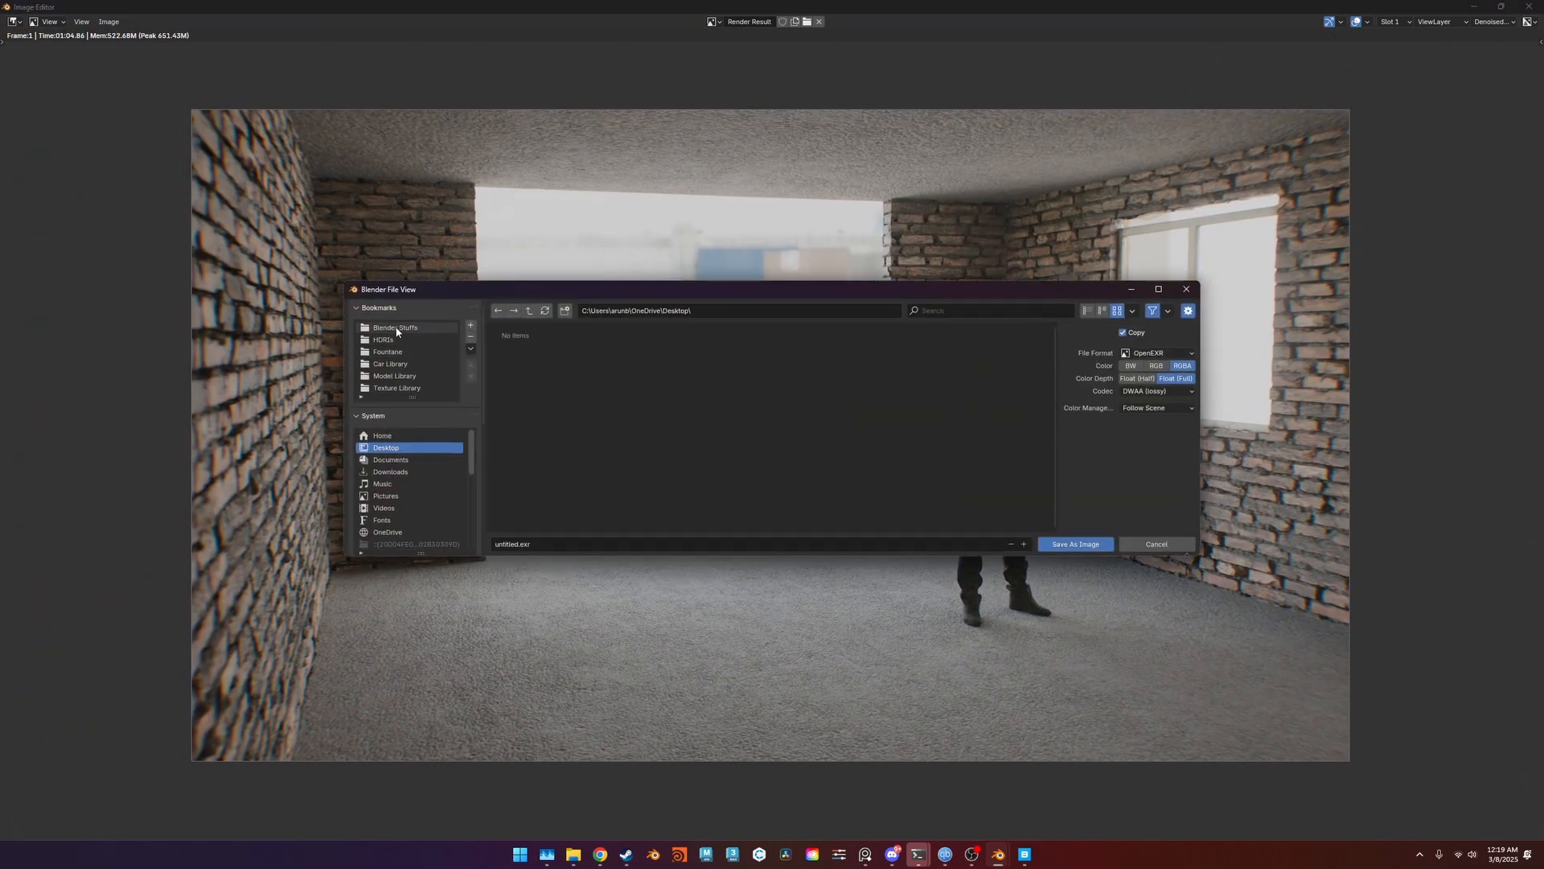
left_click(555, 542)
left_click(1149, 354)
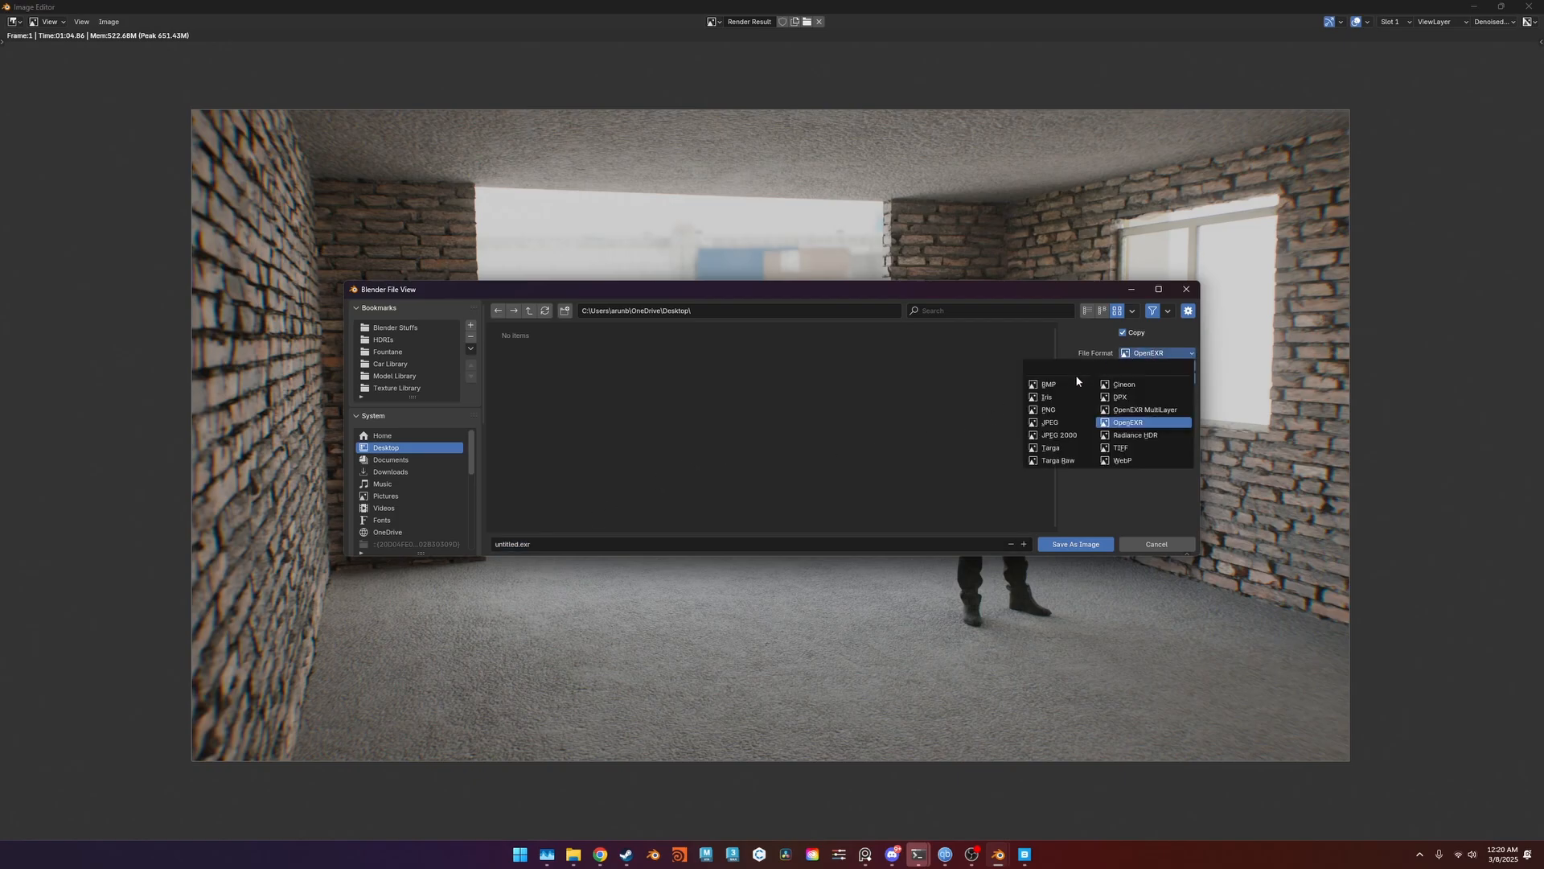
left_click(1060, 410)
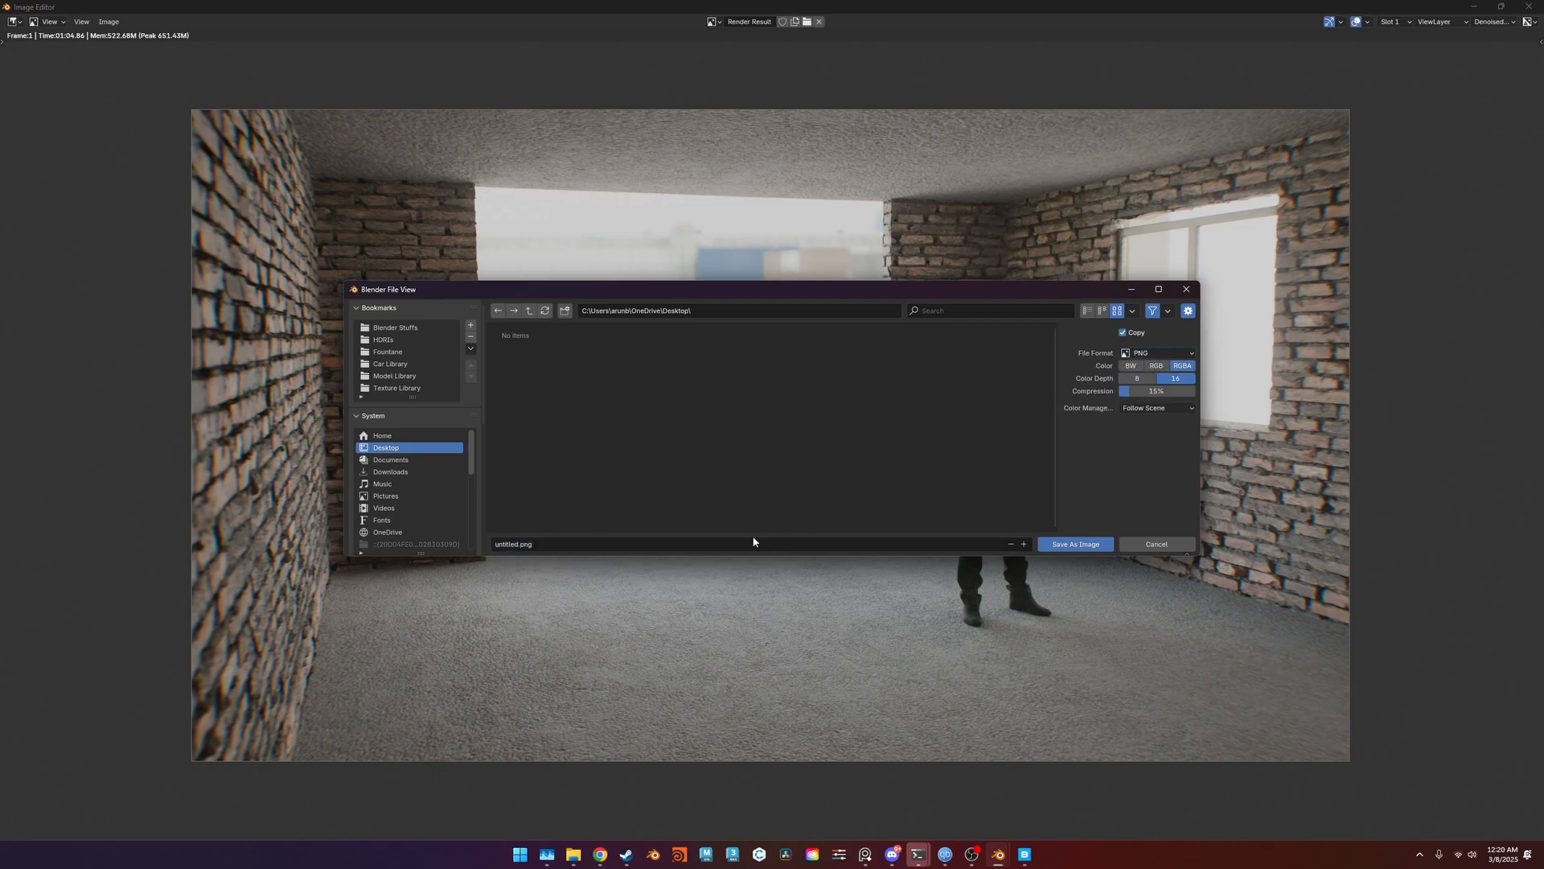
Name the image file 1, change its format to JPEG and save it to the Desktop.
left_click(681, 542)
type("1")
key("Return")
left_click(1158, 353)
left_click(1053, 422)
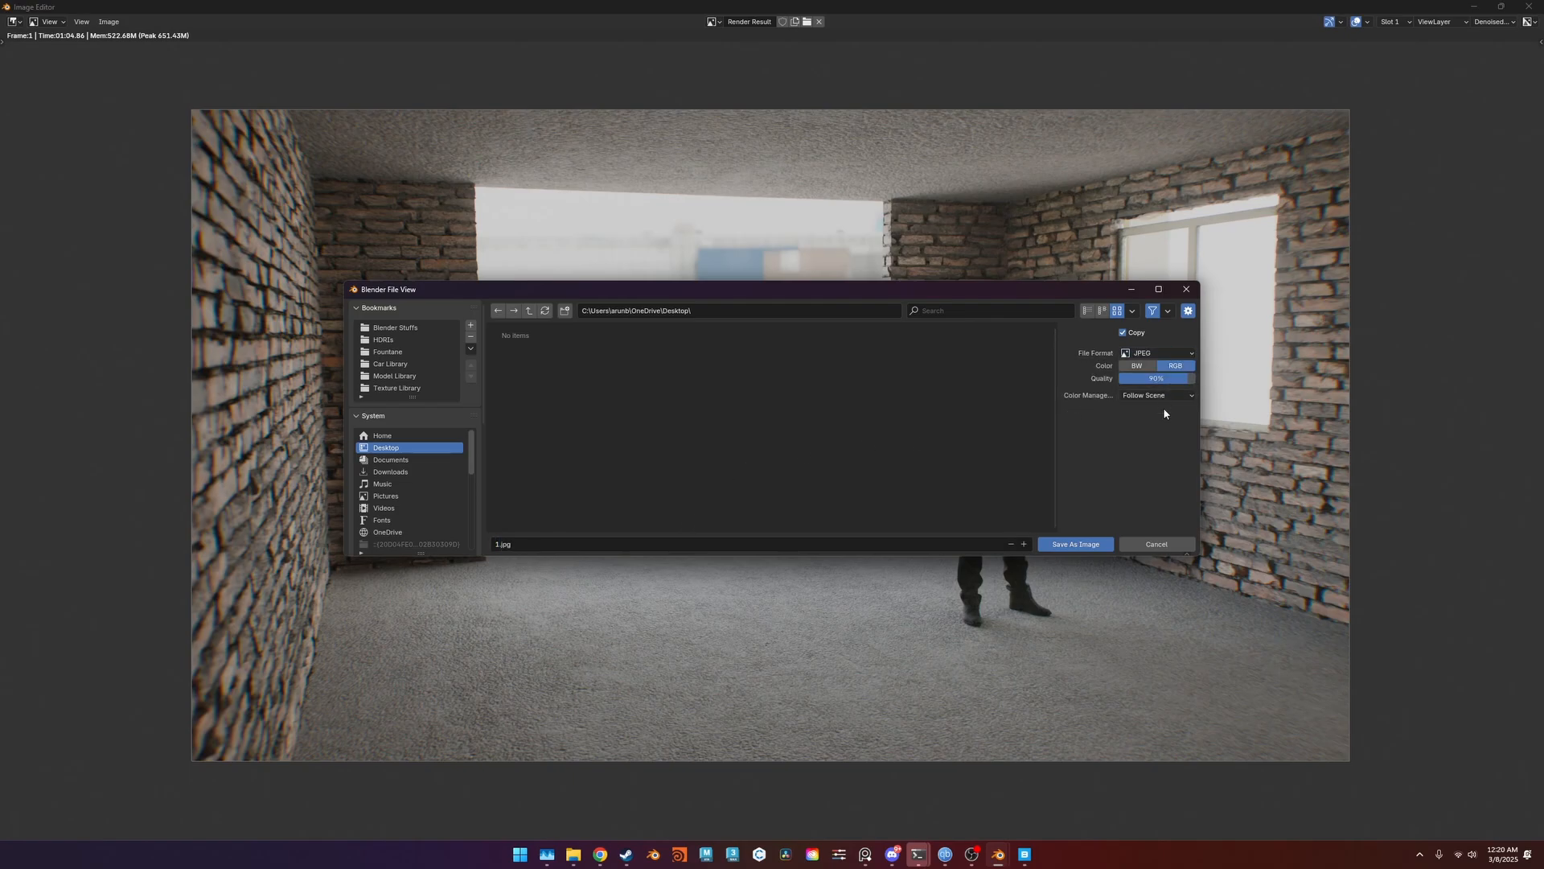
left_click(1080, 544)
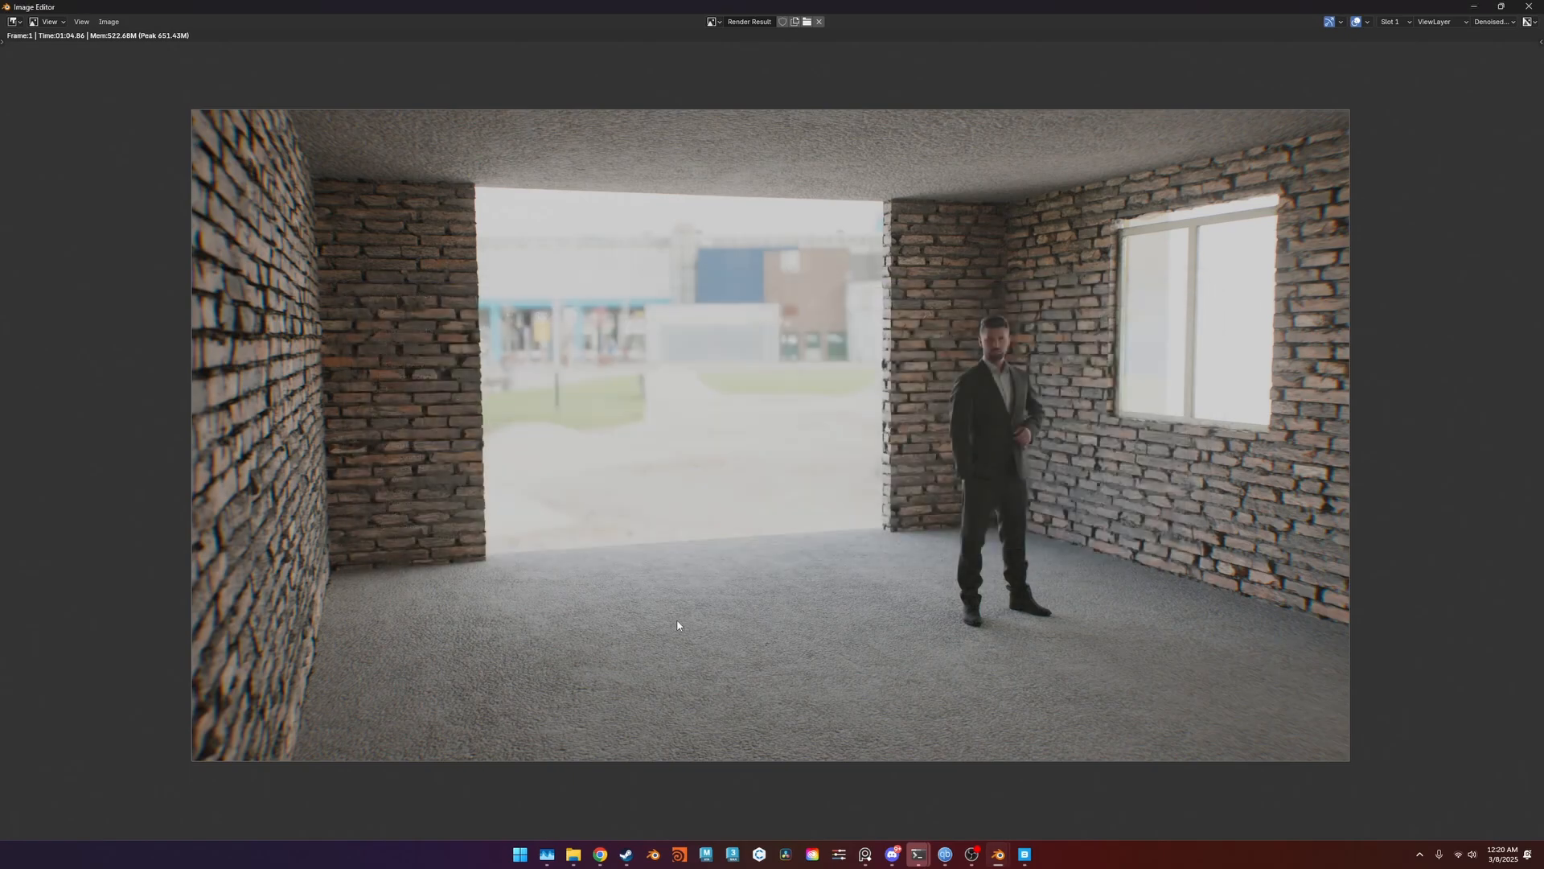
Switch to the image viewer with the saved 1.jpg, maximize it and examine the room up close.
mouse_move(569, 862)
left_click(827, 791)
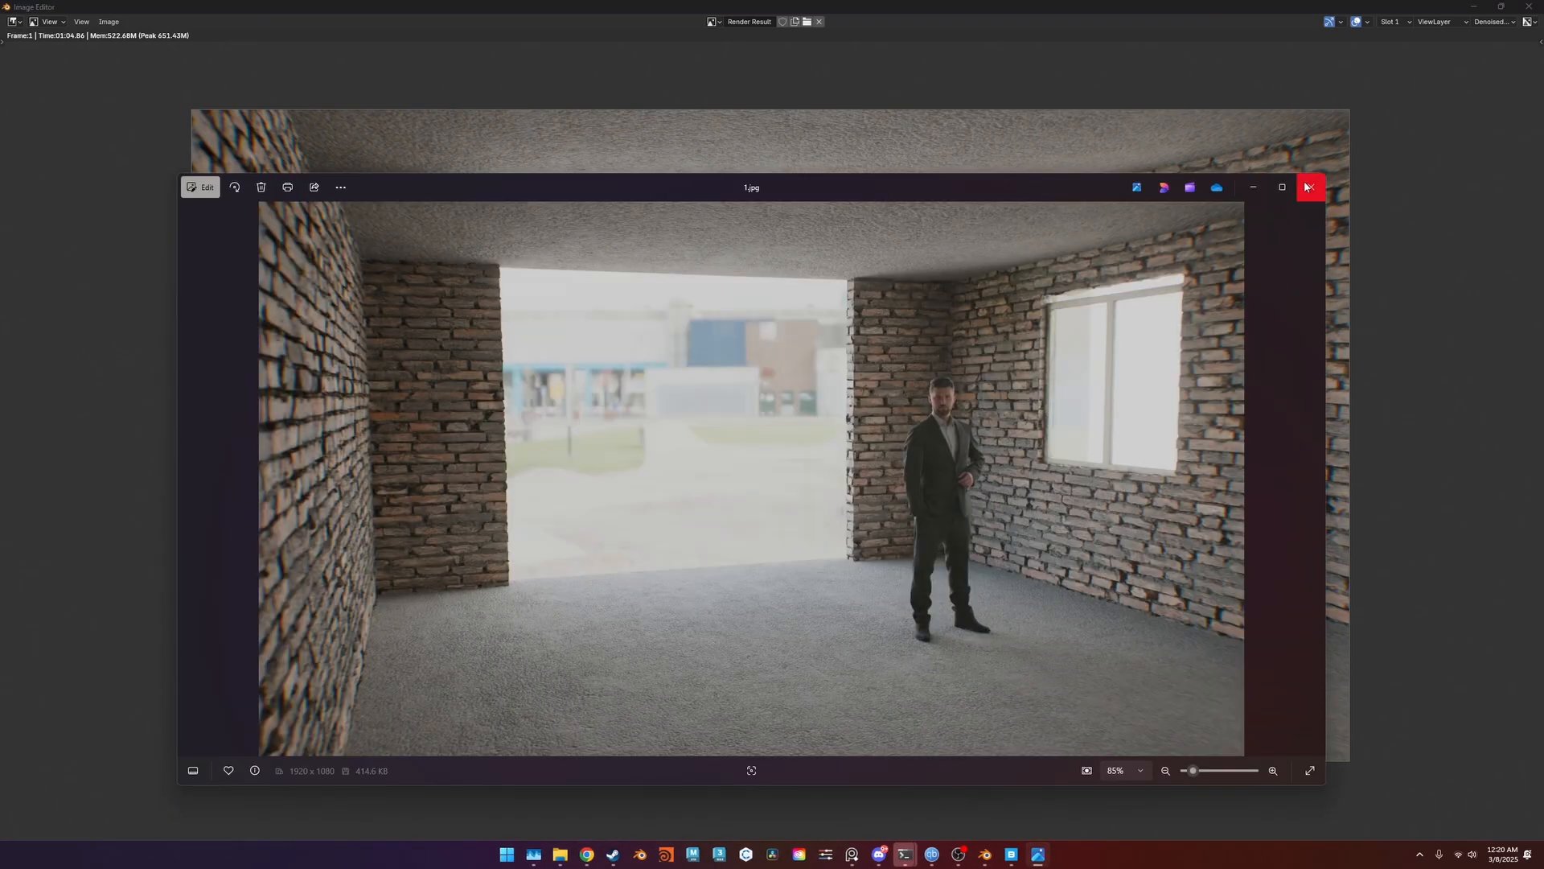
left_click(1282, 187)
scroll(710, 417, "up", 2)
scroll(710, 418, "down", 2)
scroll(710, 418, "up", 1)
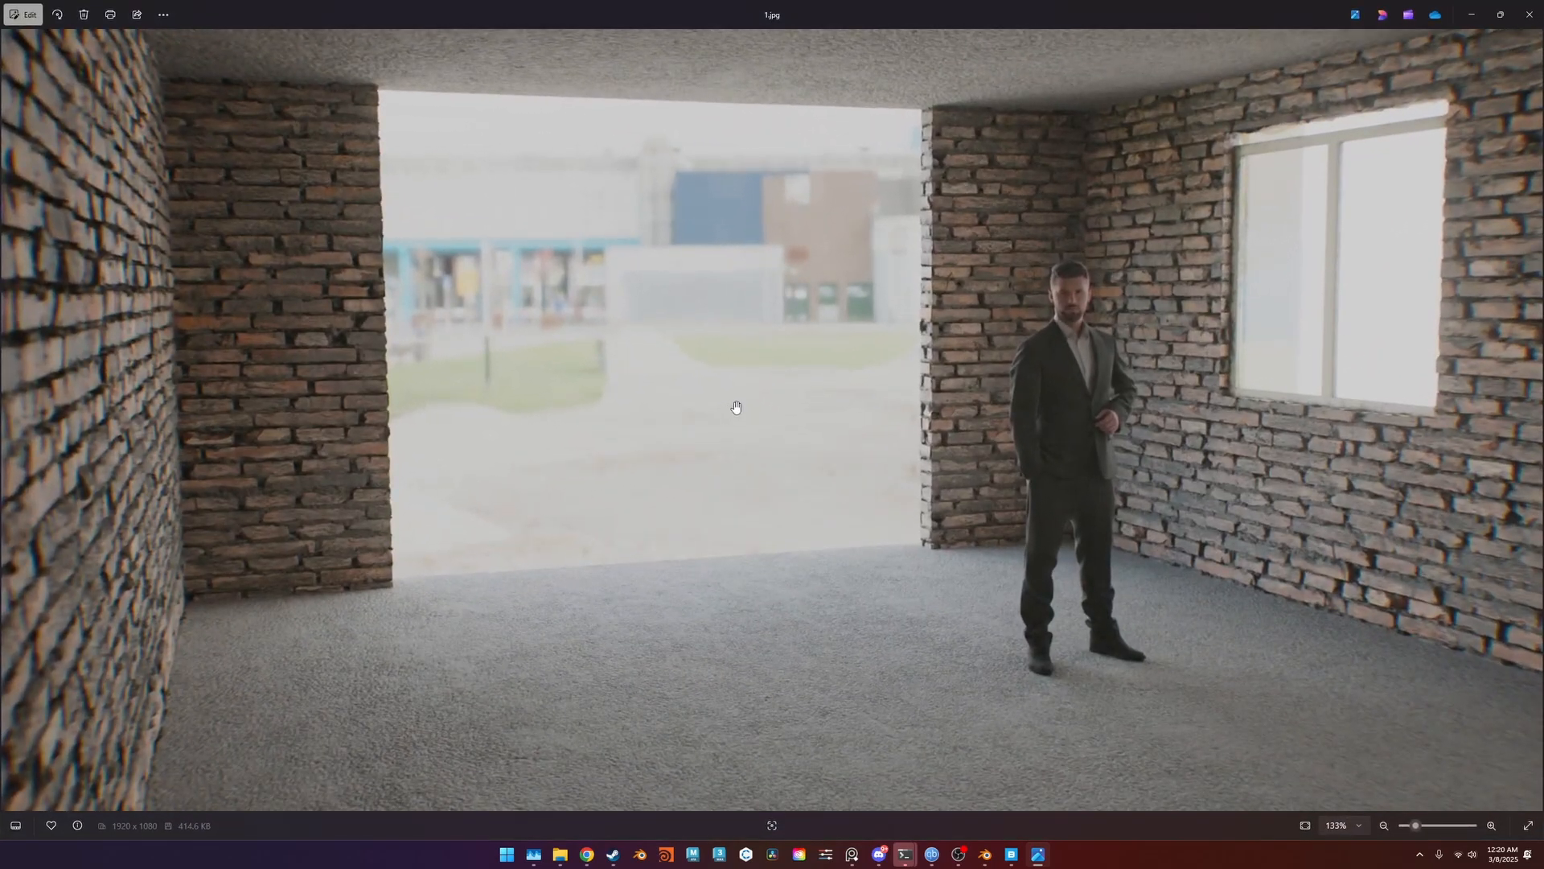
left_click_drag(736, 407, 815, 294)
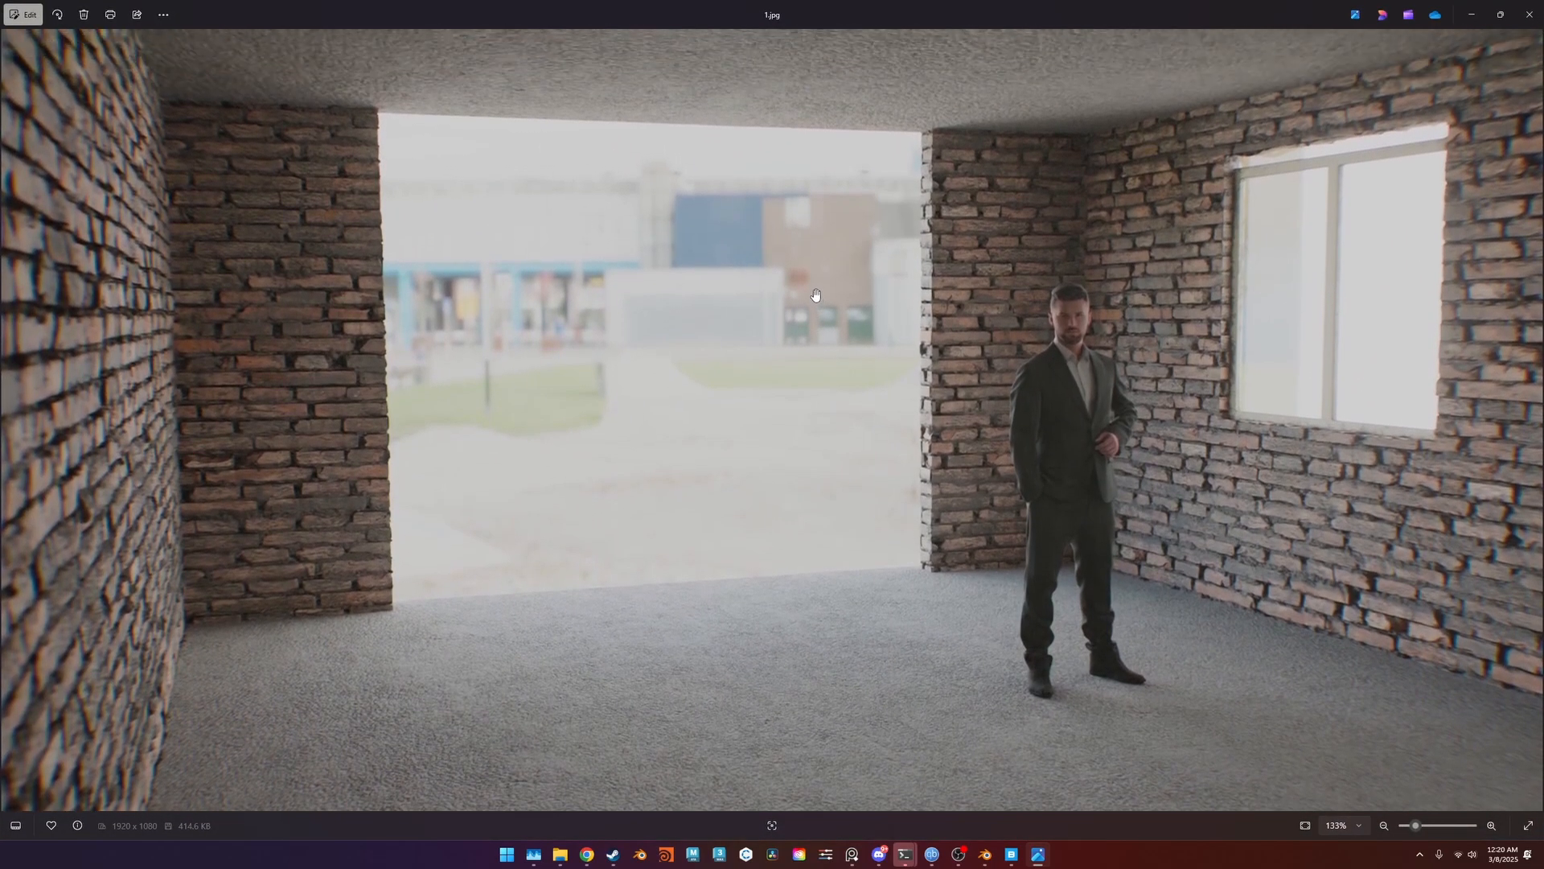